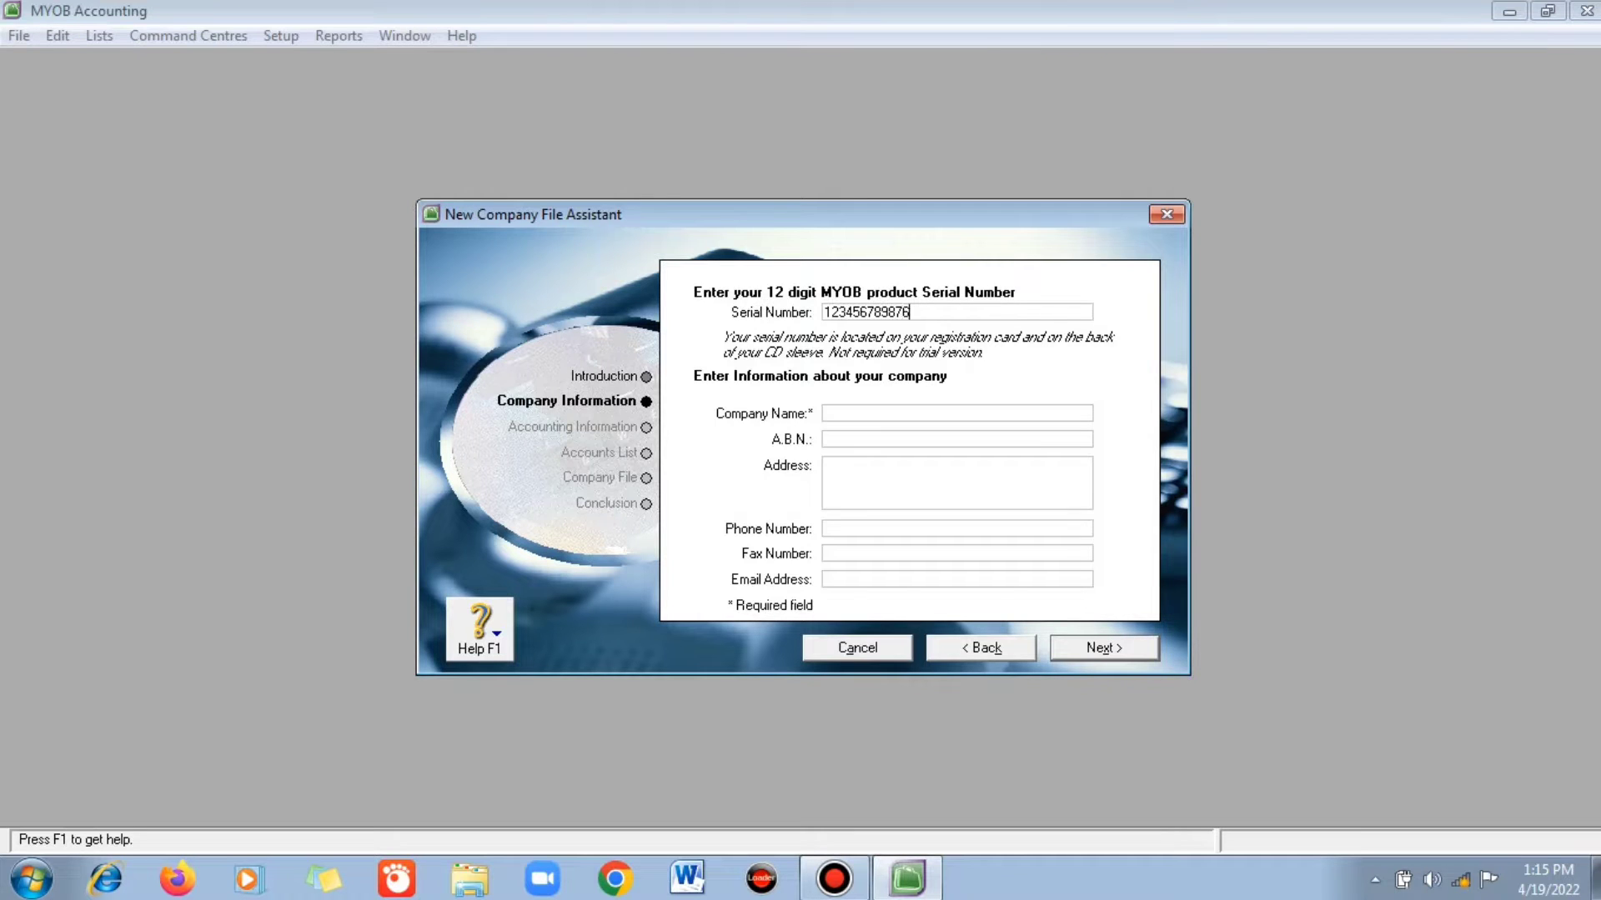
- Enter company name PT ABADI JAYA and its street address in Ciamis, fixing the typo
key(Tab)
text(PT ABADI JAYA)
key(Tab)
key(Tab)
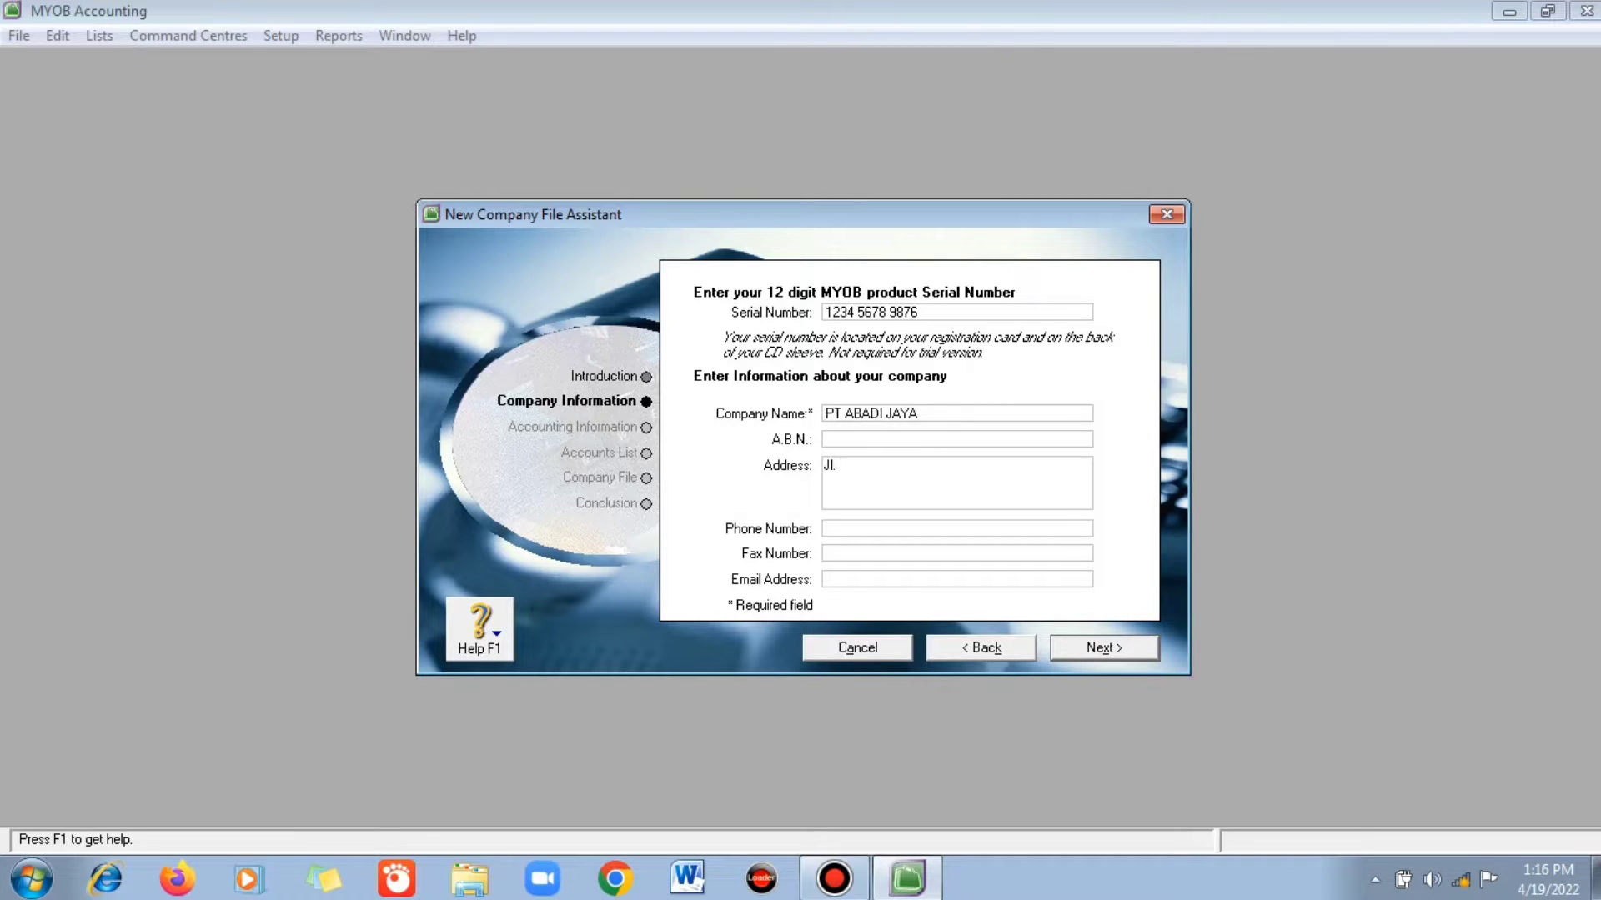
click(850, 466)
key(BackSpace)
text(,)
key(End)
text(, Ciamis)
- Fill in the company's phone number and e-mail address, then continue to the accounting-year page
key(Tab)
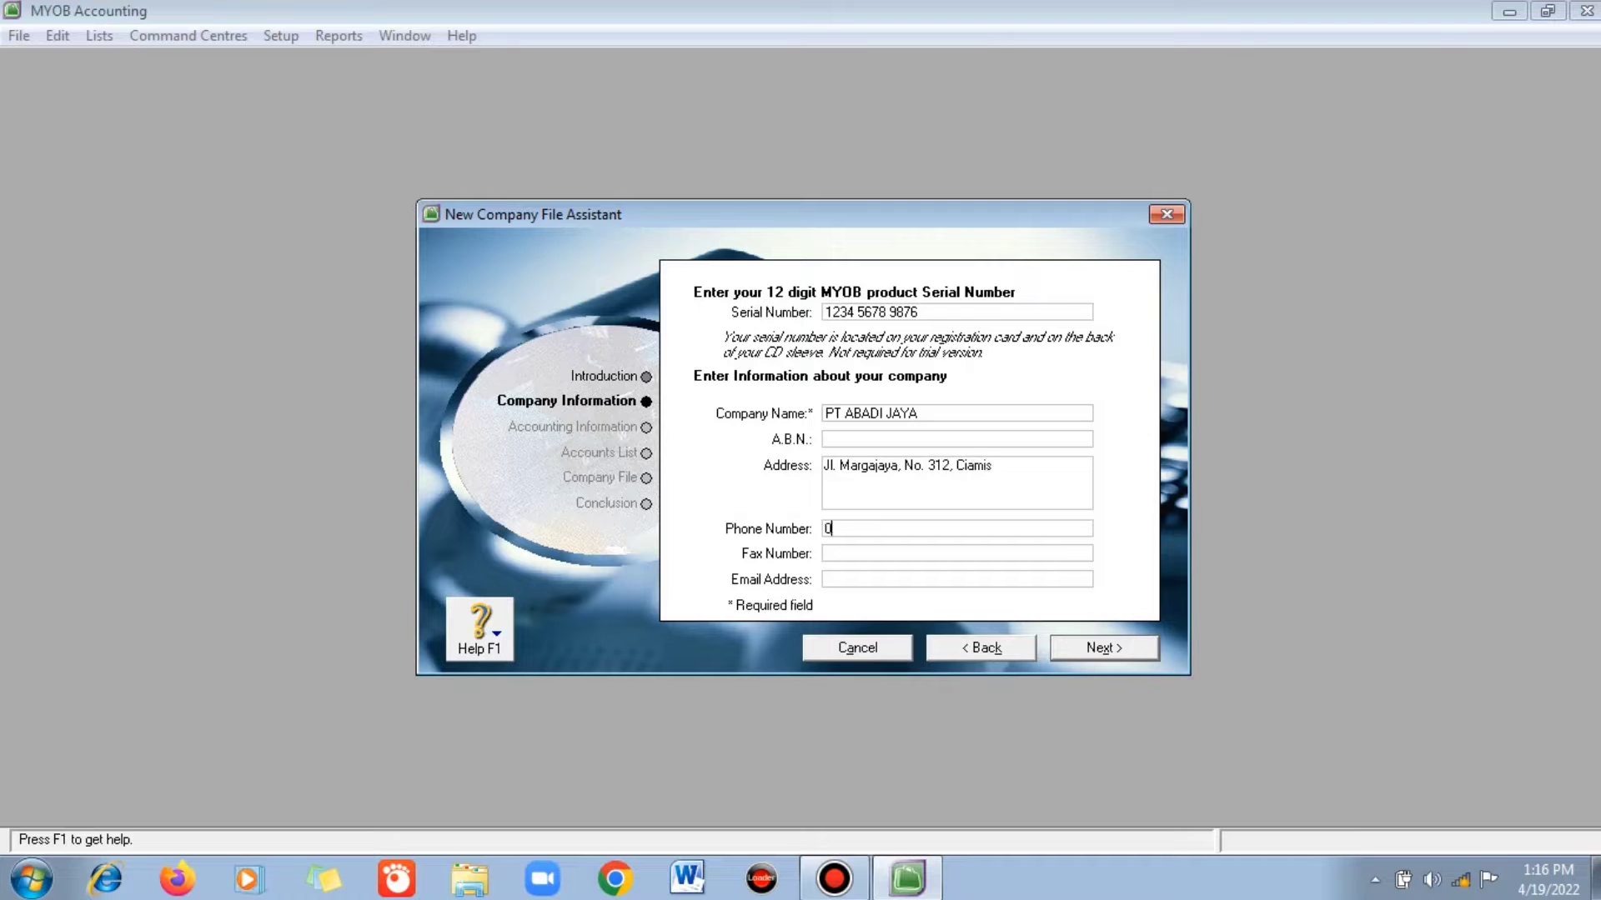
key(Tab)
key(Tab)
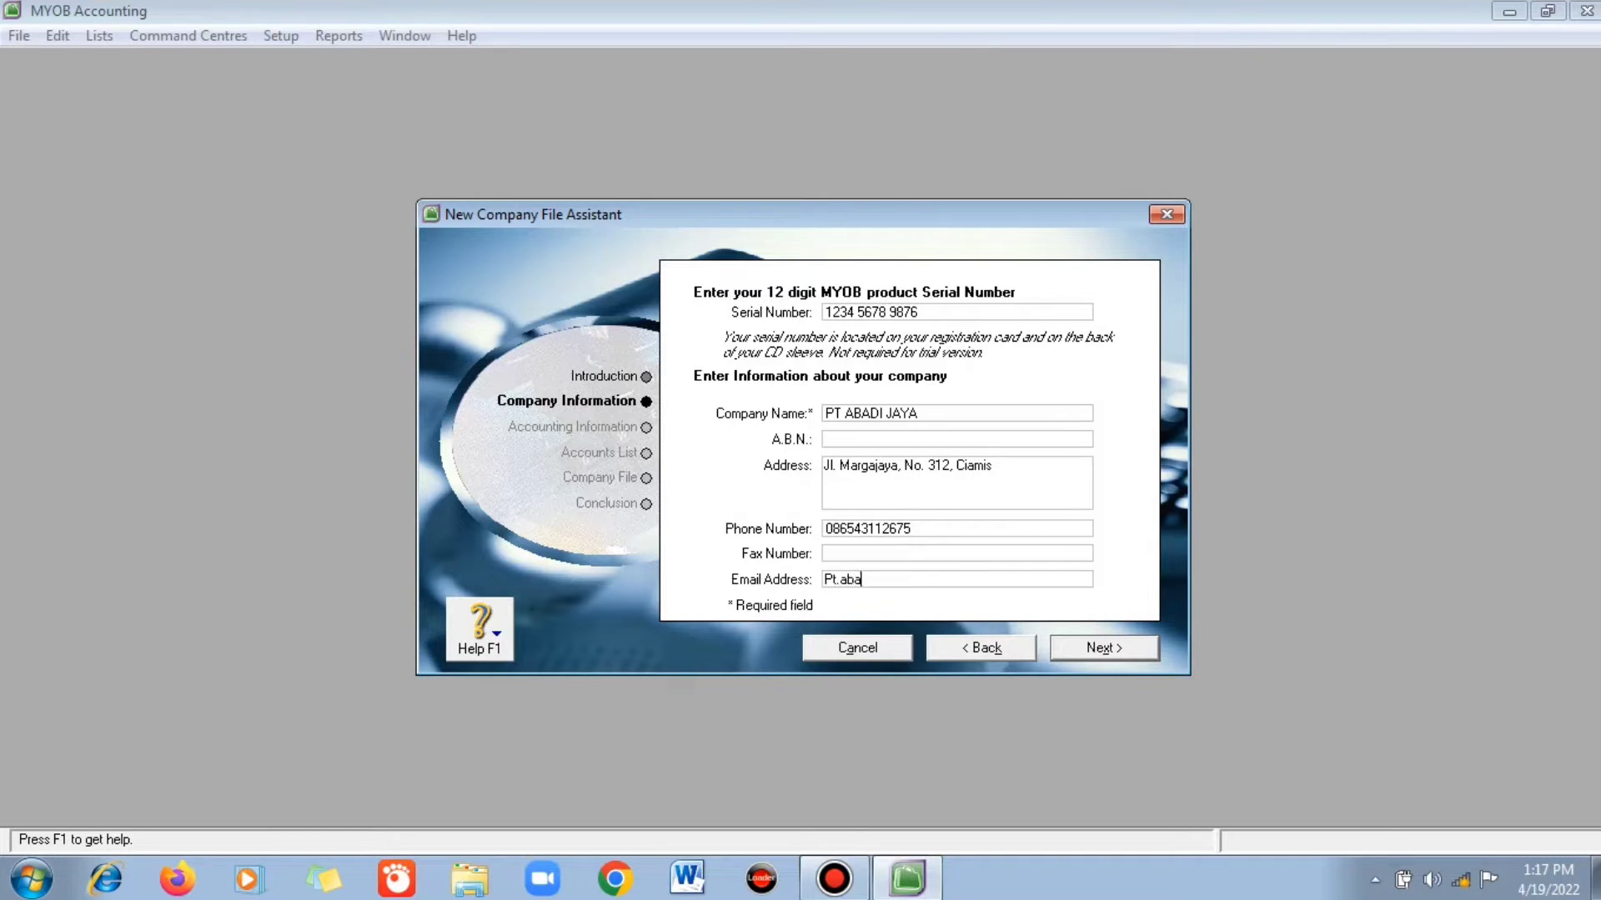
key(Return)
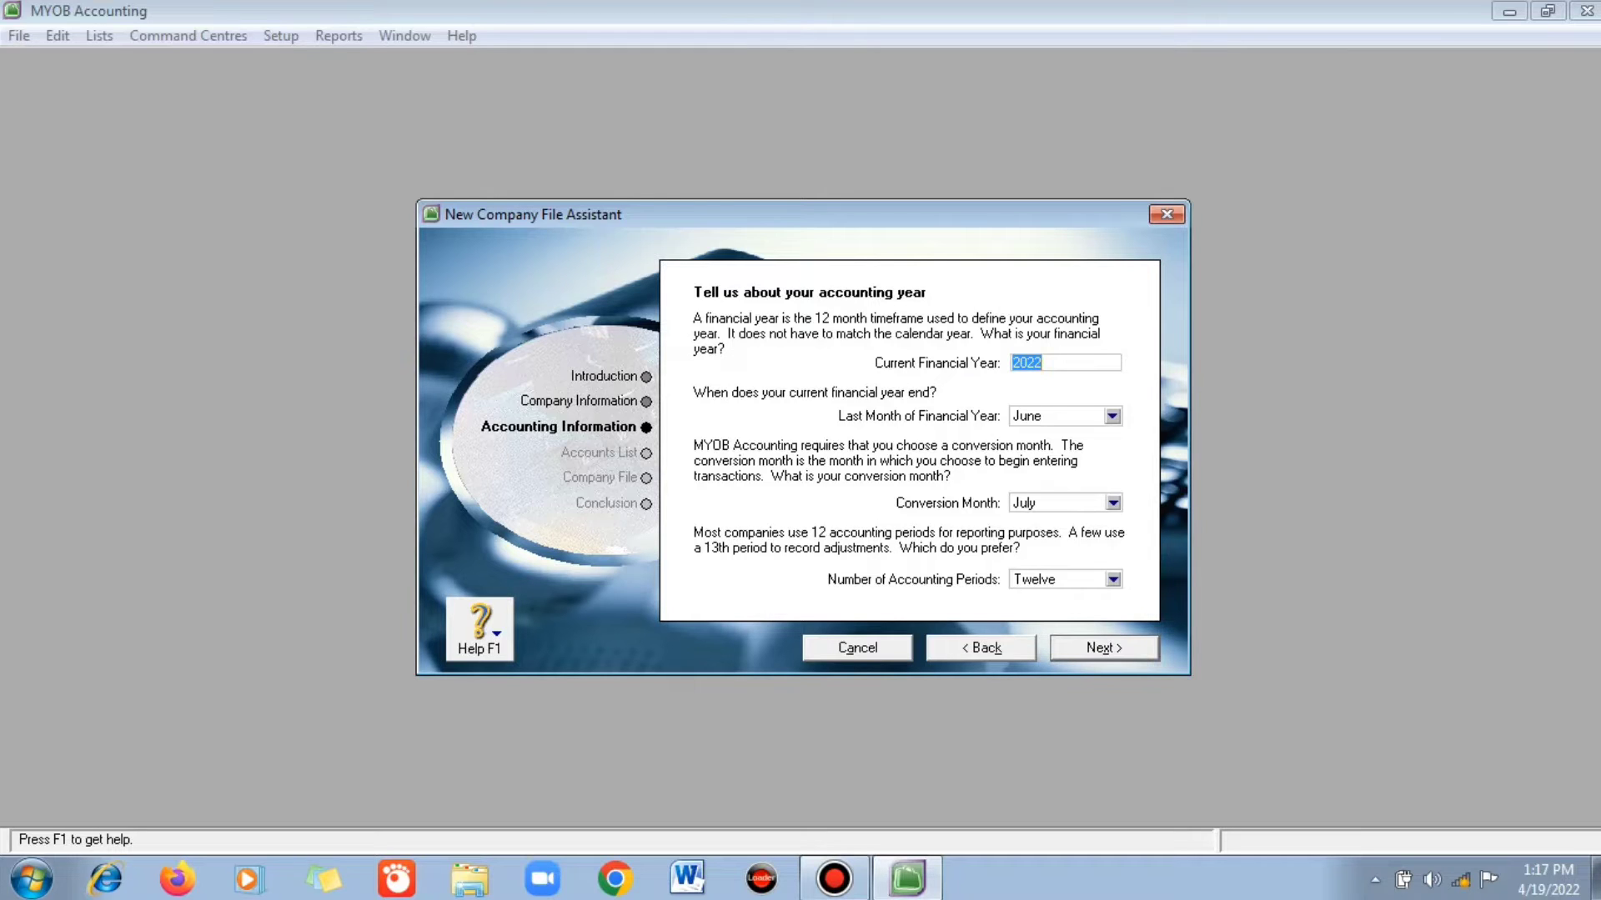
- Set financial year 2020 ending in December with January as conversion month, and confirm it
text(2020)
click(1112, 416)
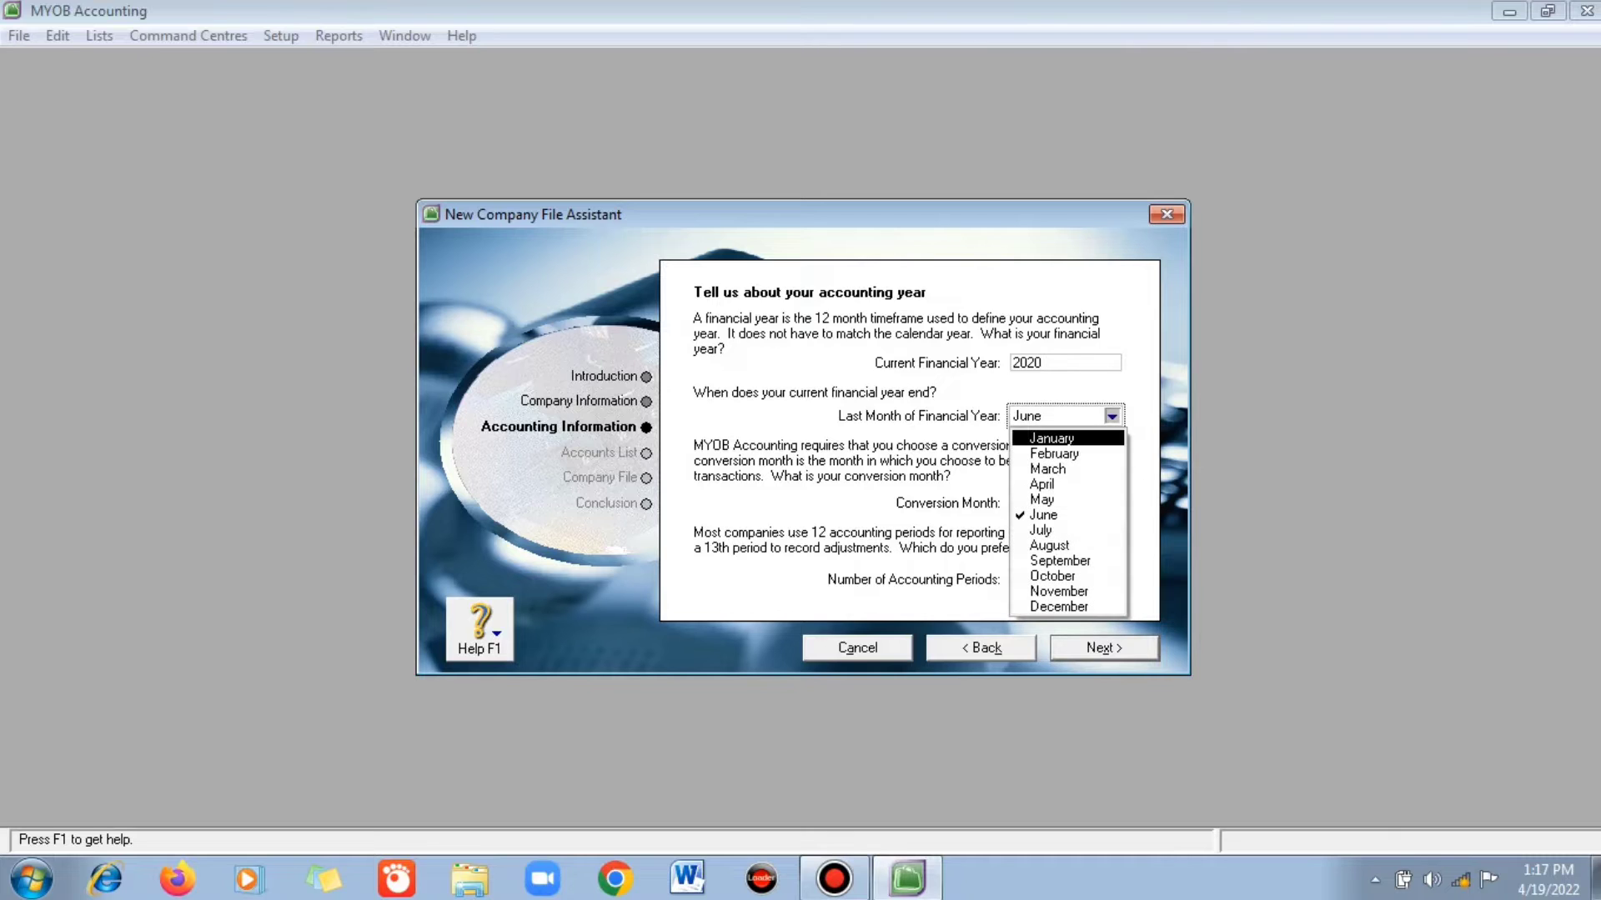
key(Return)
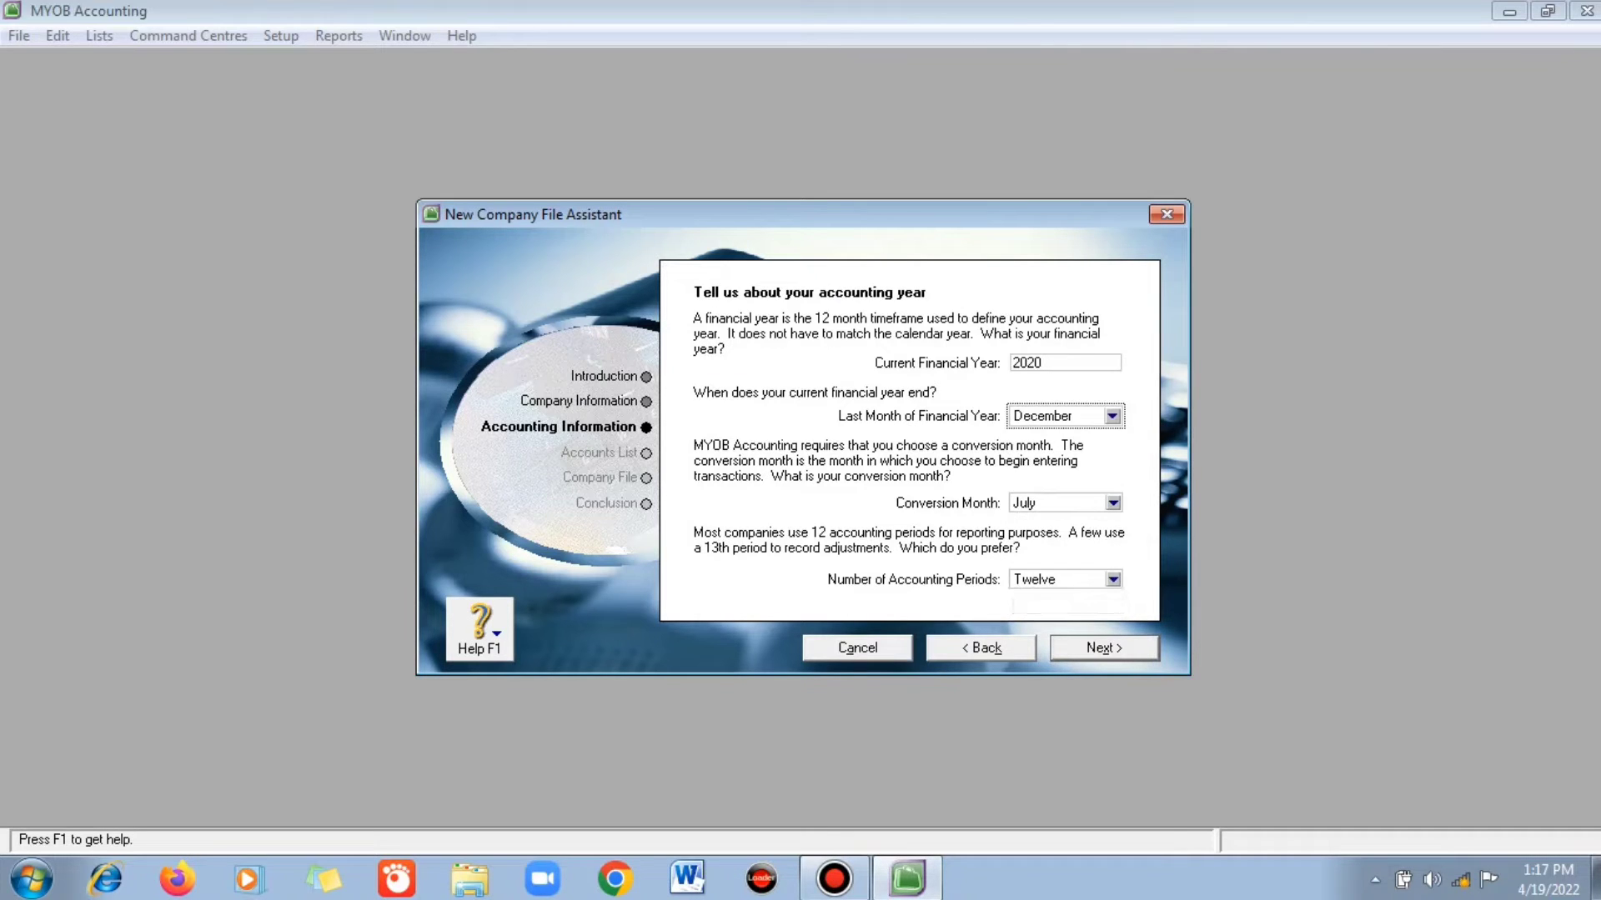
click(1113, 502)
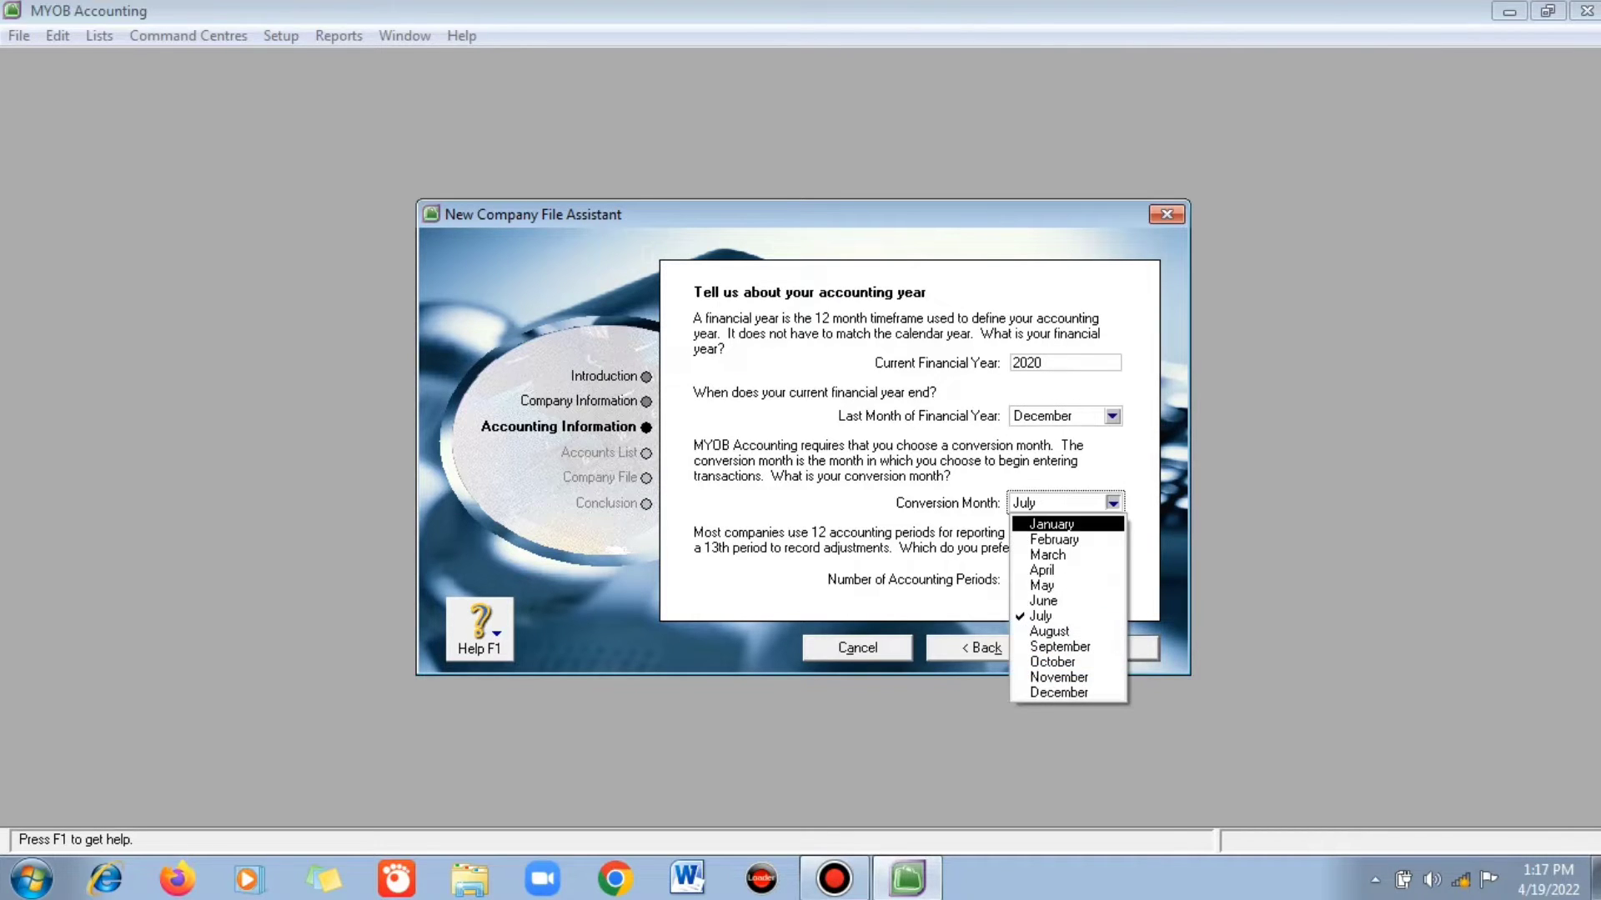
key(Return)
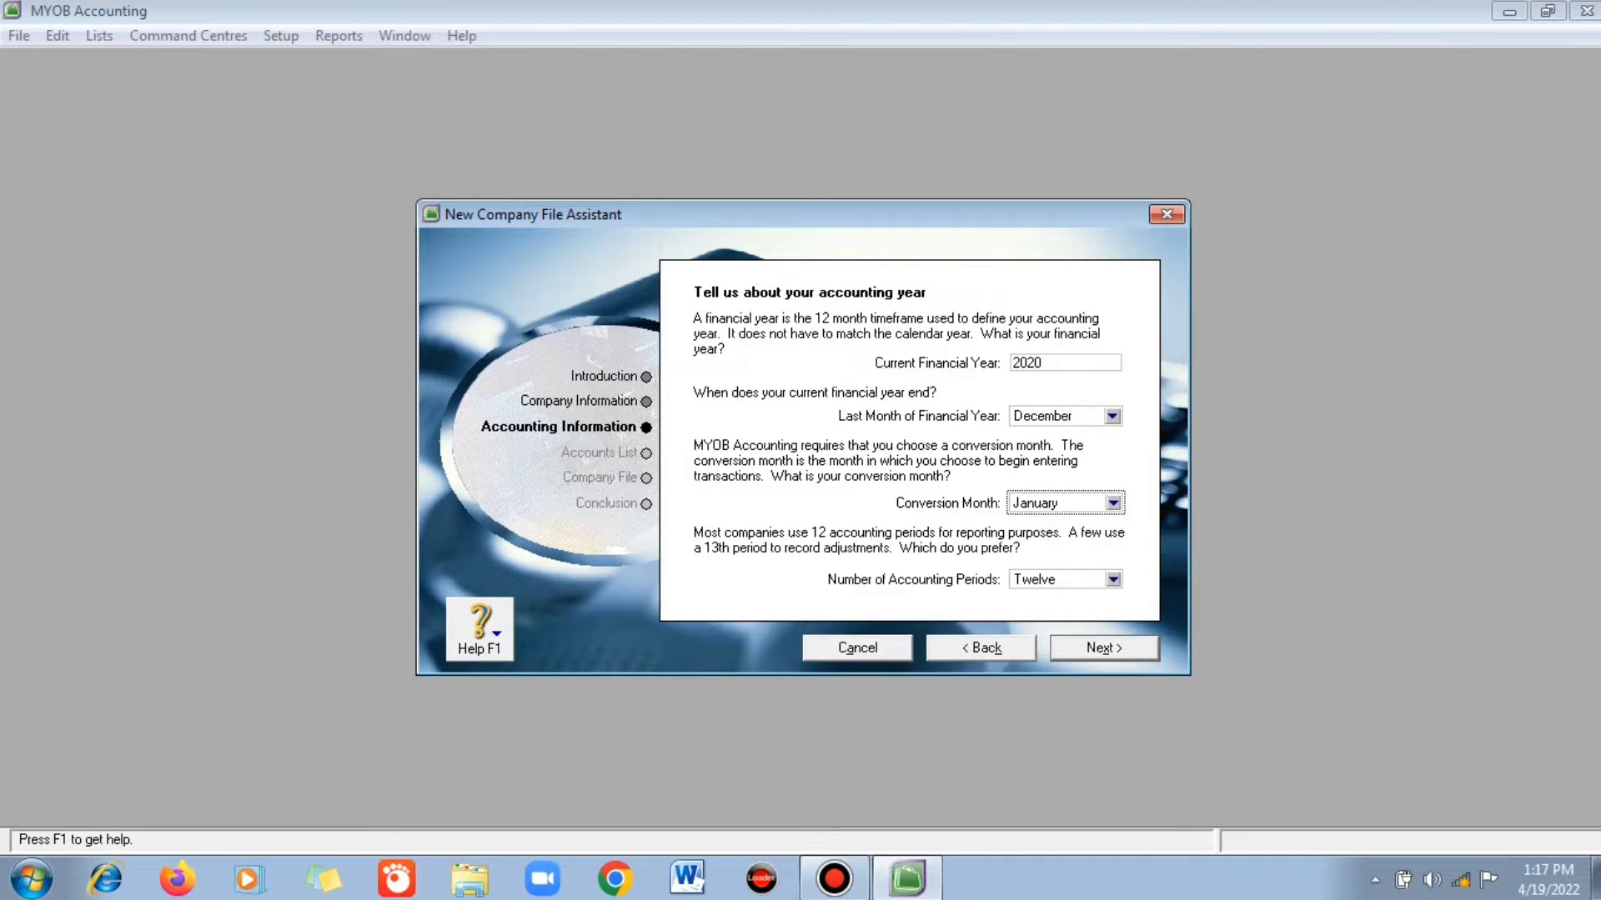
key(Return)
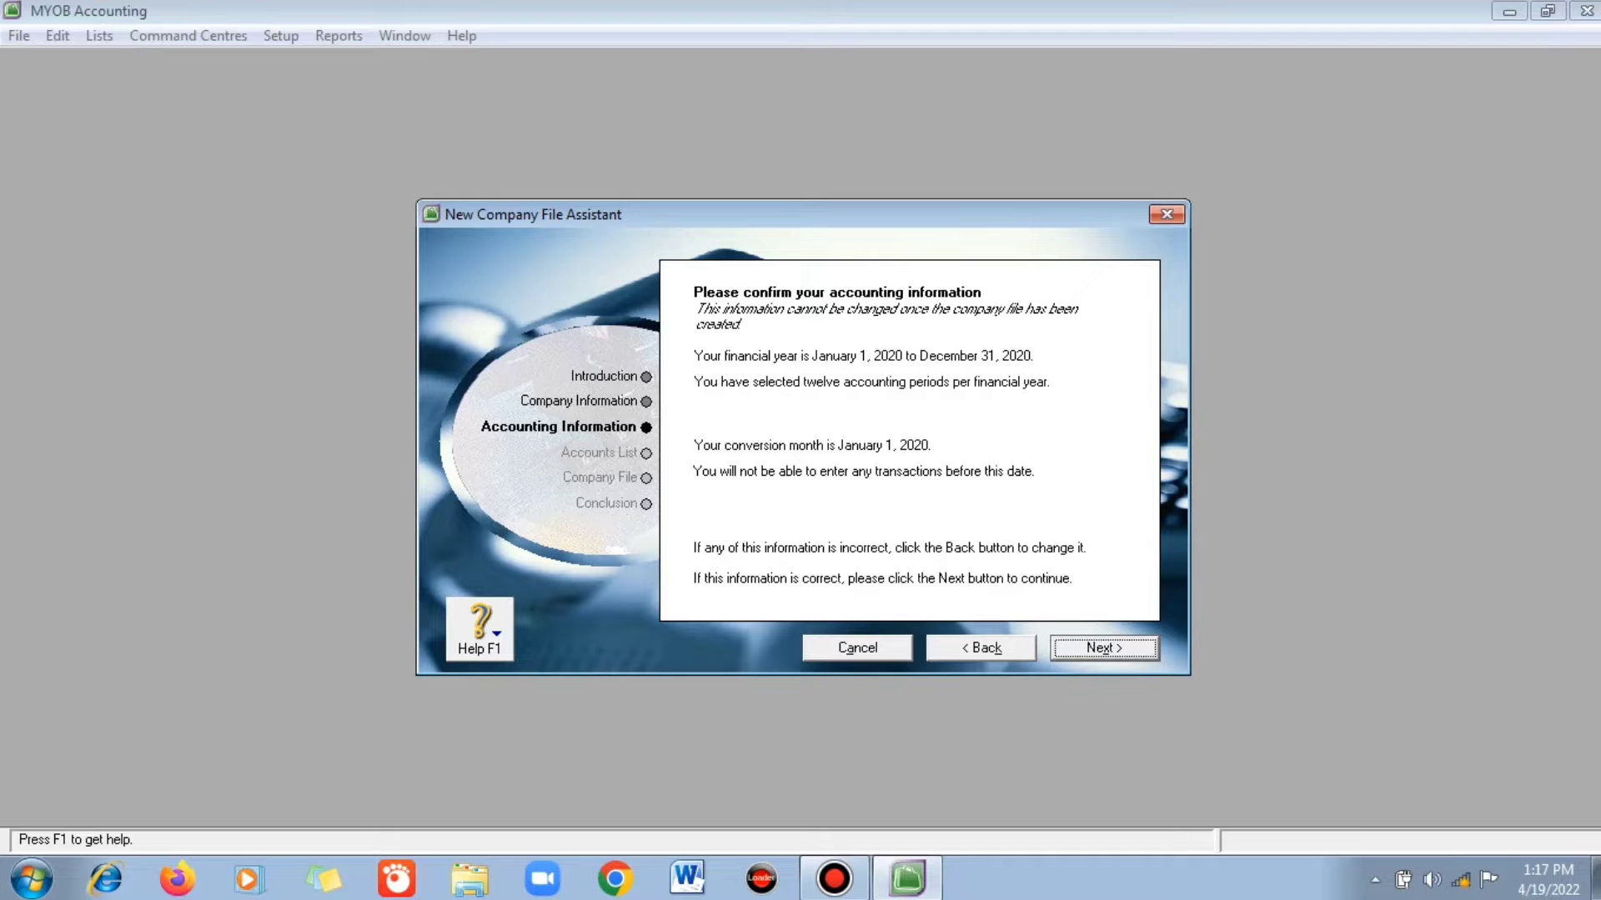
key(Return)
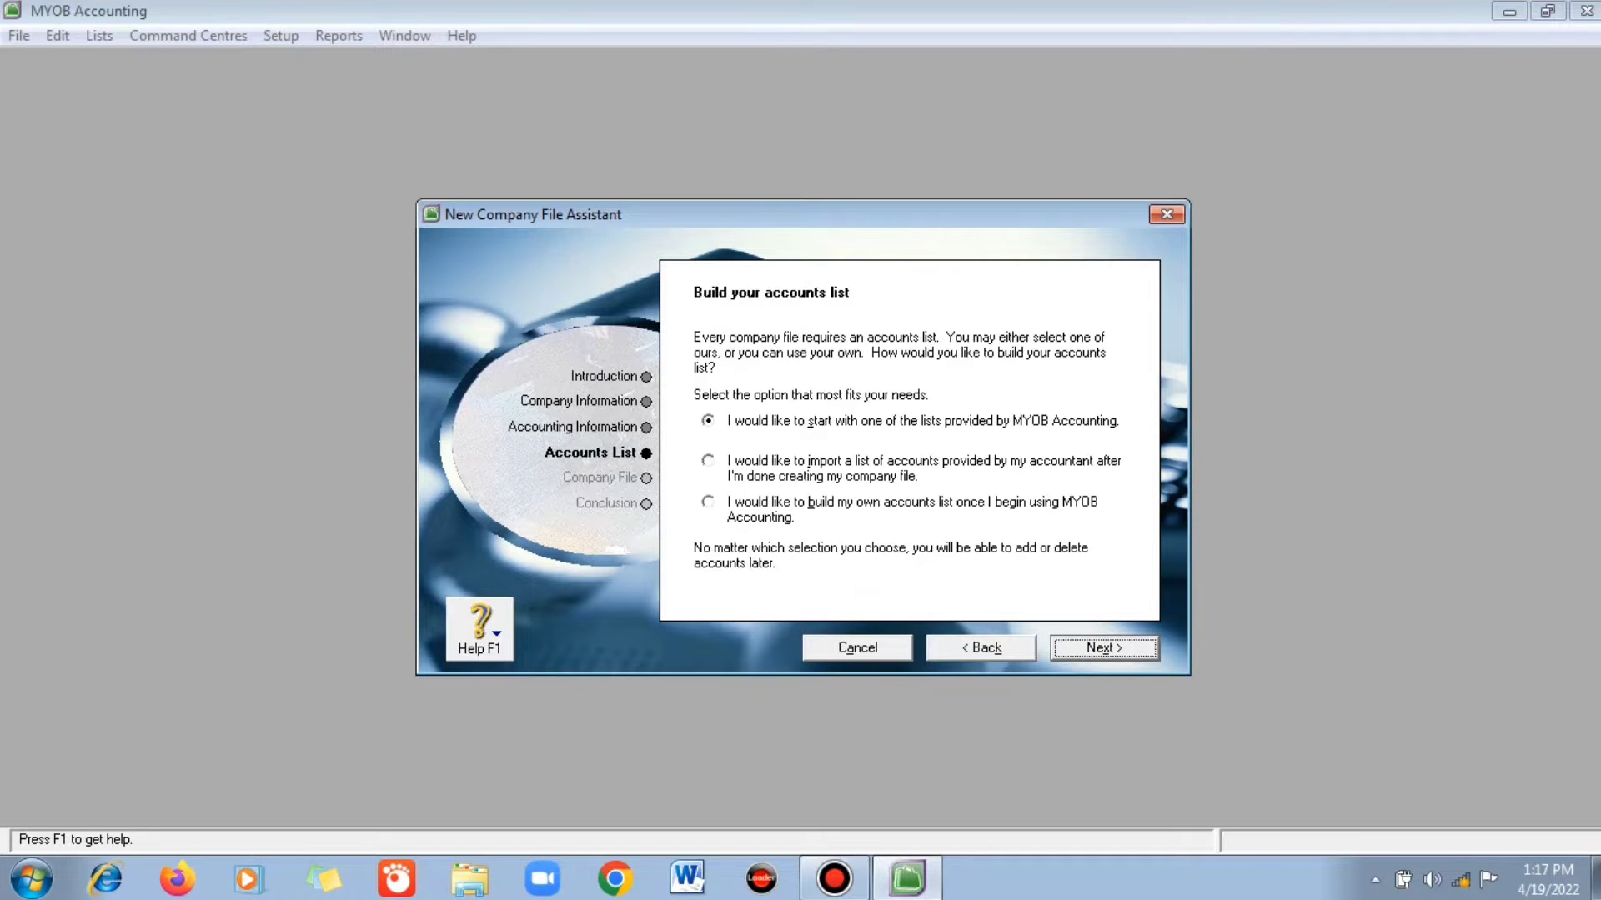
- Choose to import the accounts list later and create PT ABADI JAYA.myo in Documents\MYOB
key(alt+i)
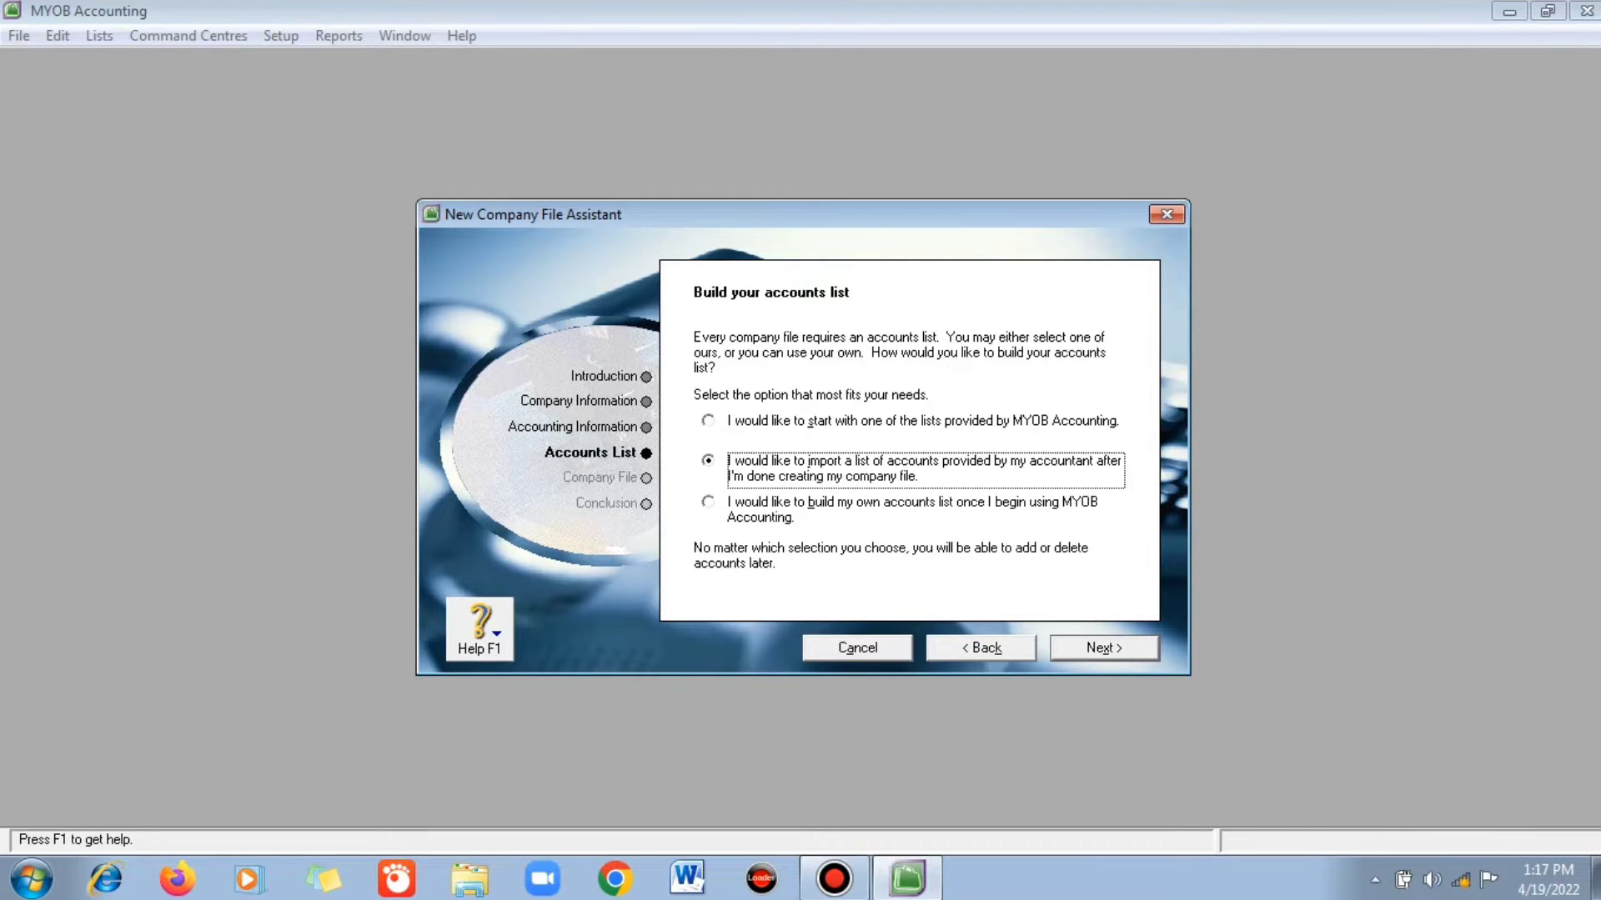
key(Return)
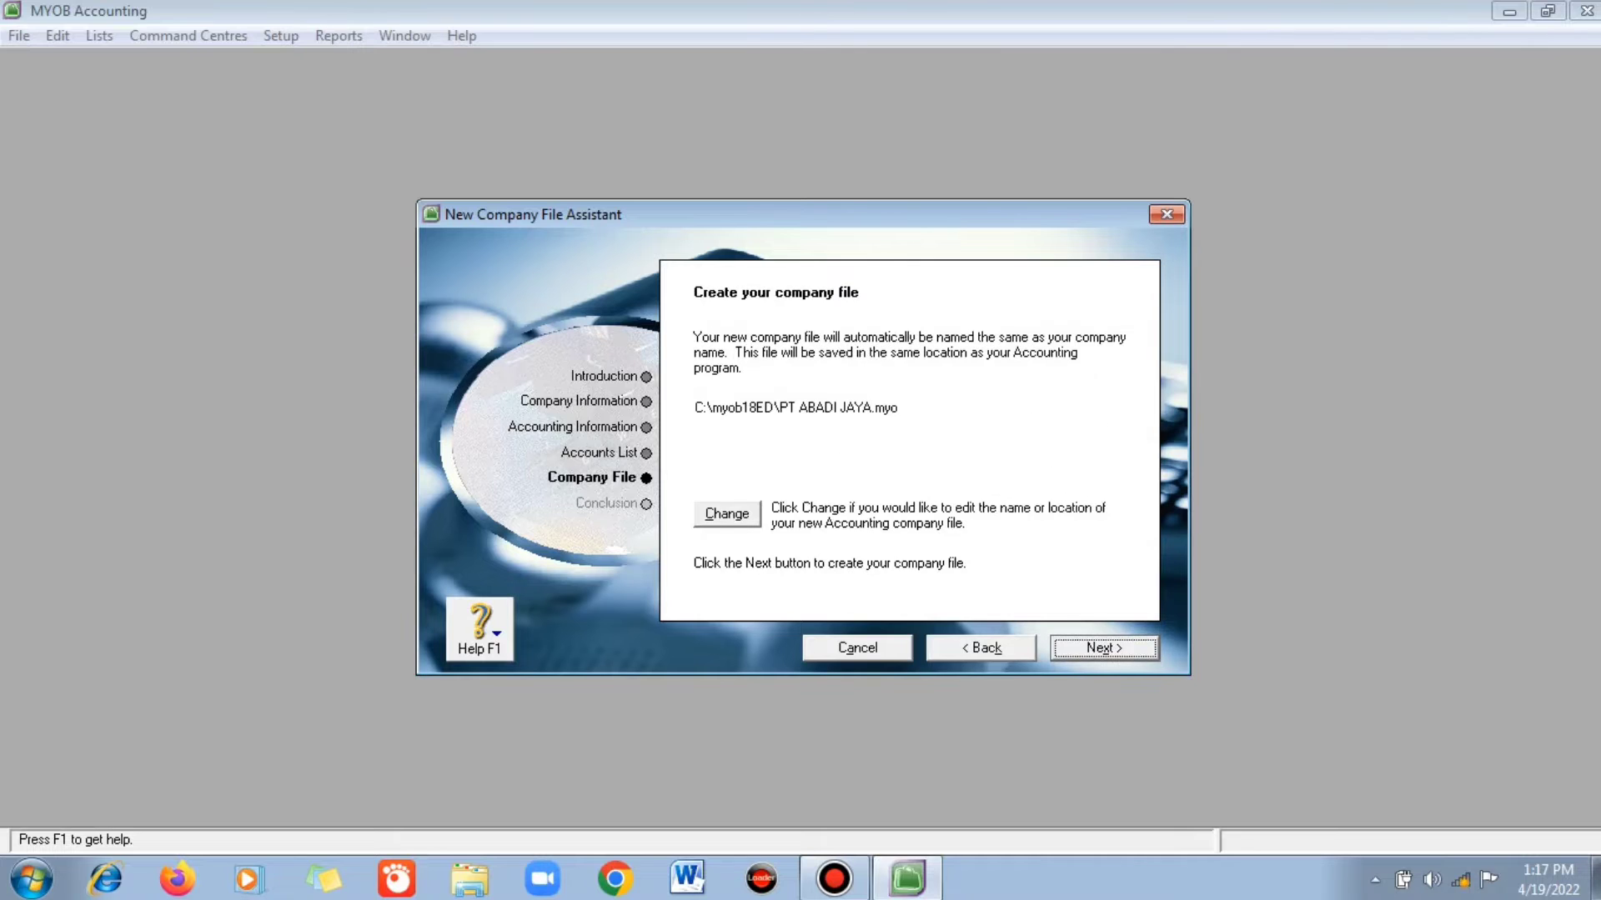
key(alt+c)
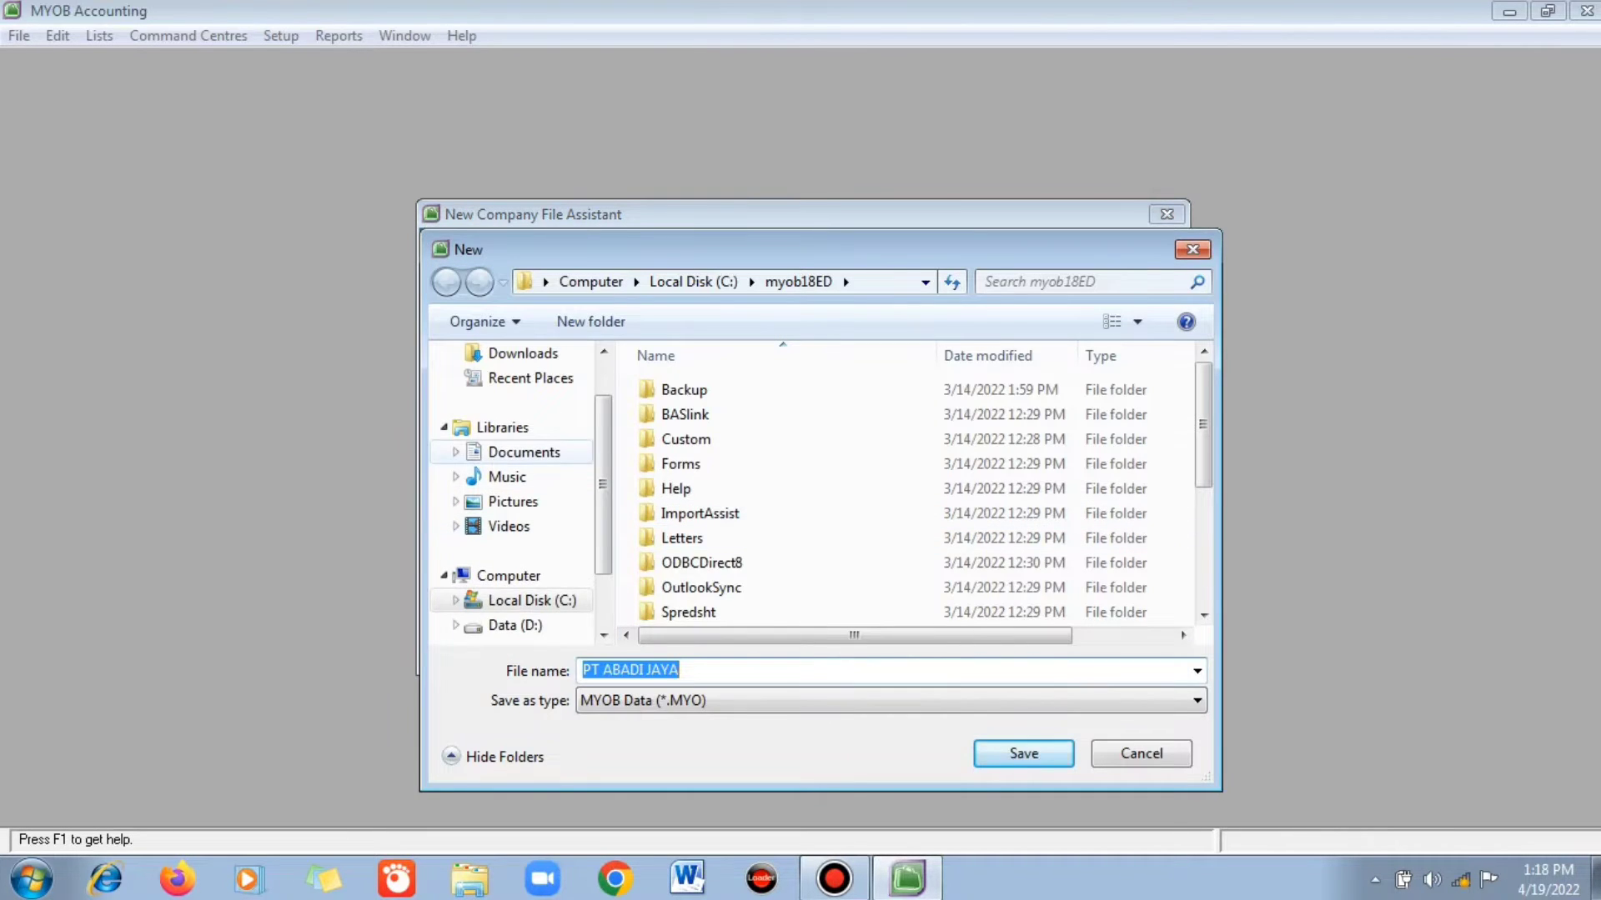
click(523, 452)
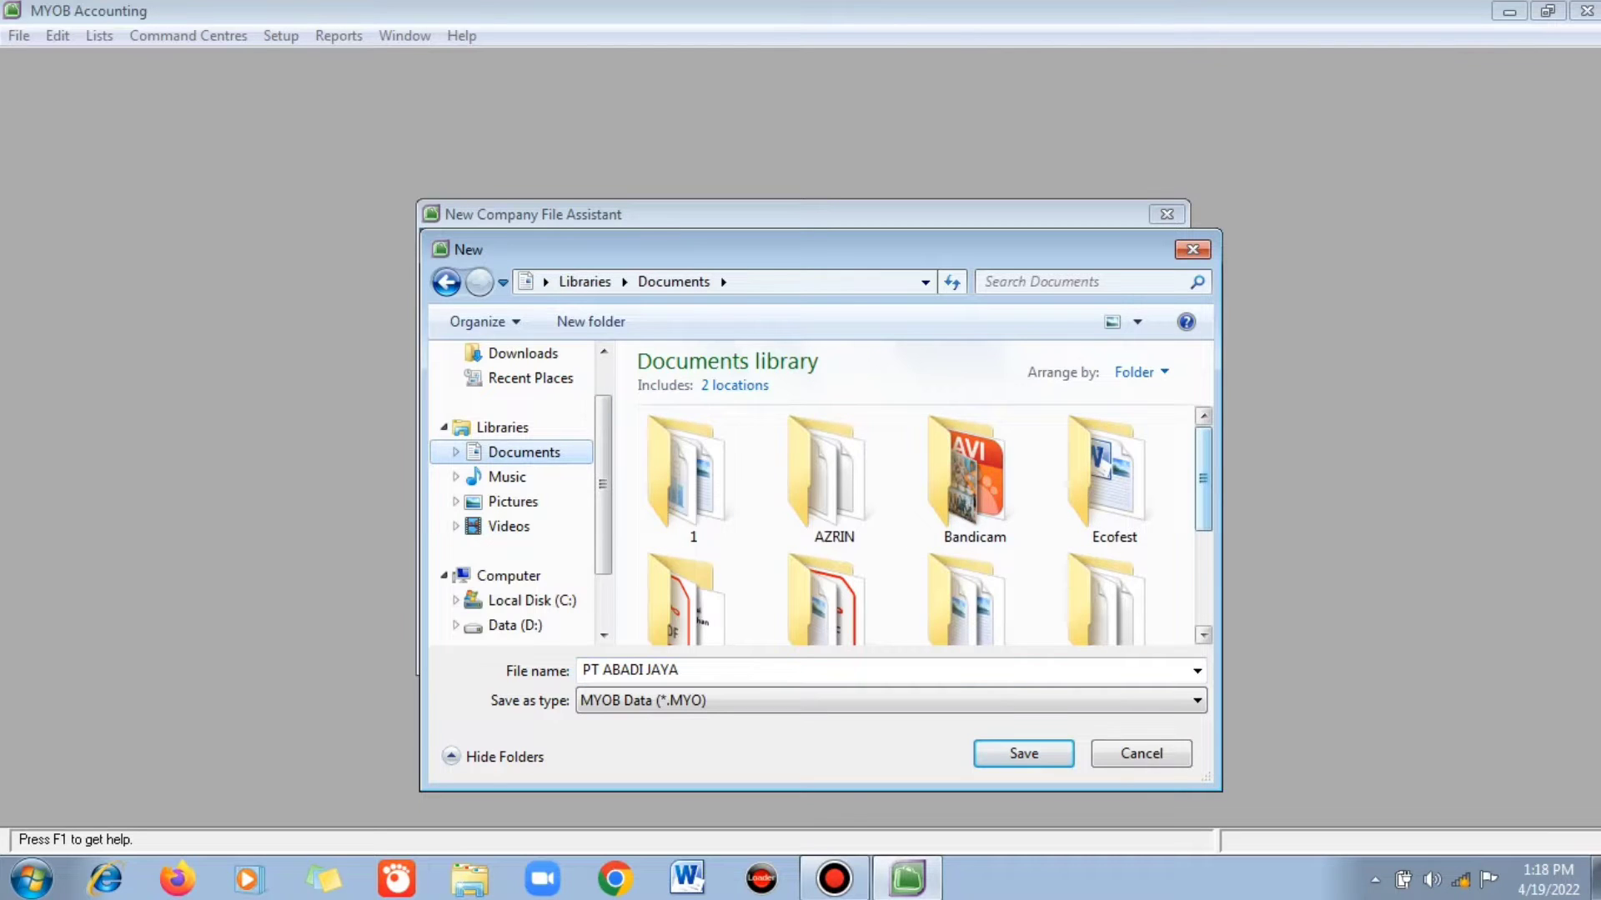
scroll(1114, 500, down, 2)
double_click(1115, 464)
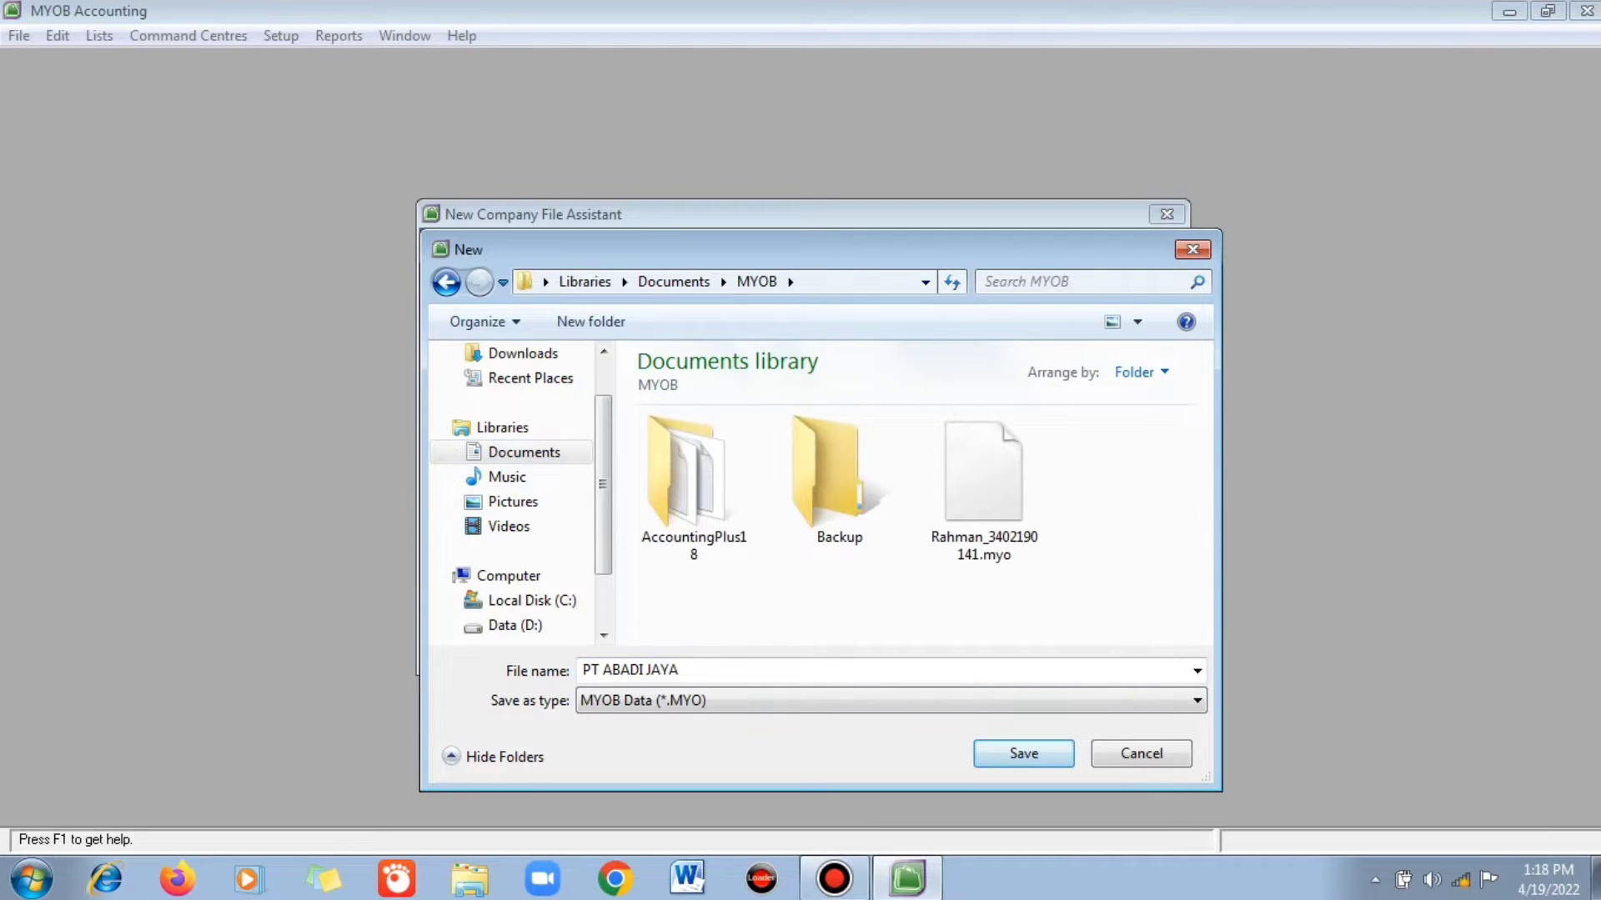
click(1023, 753)
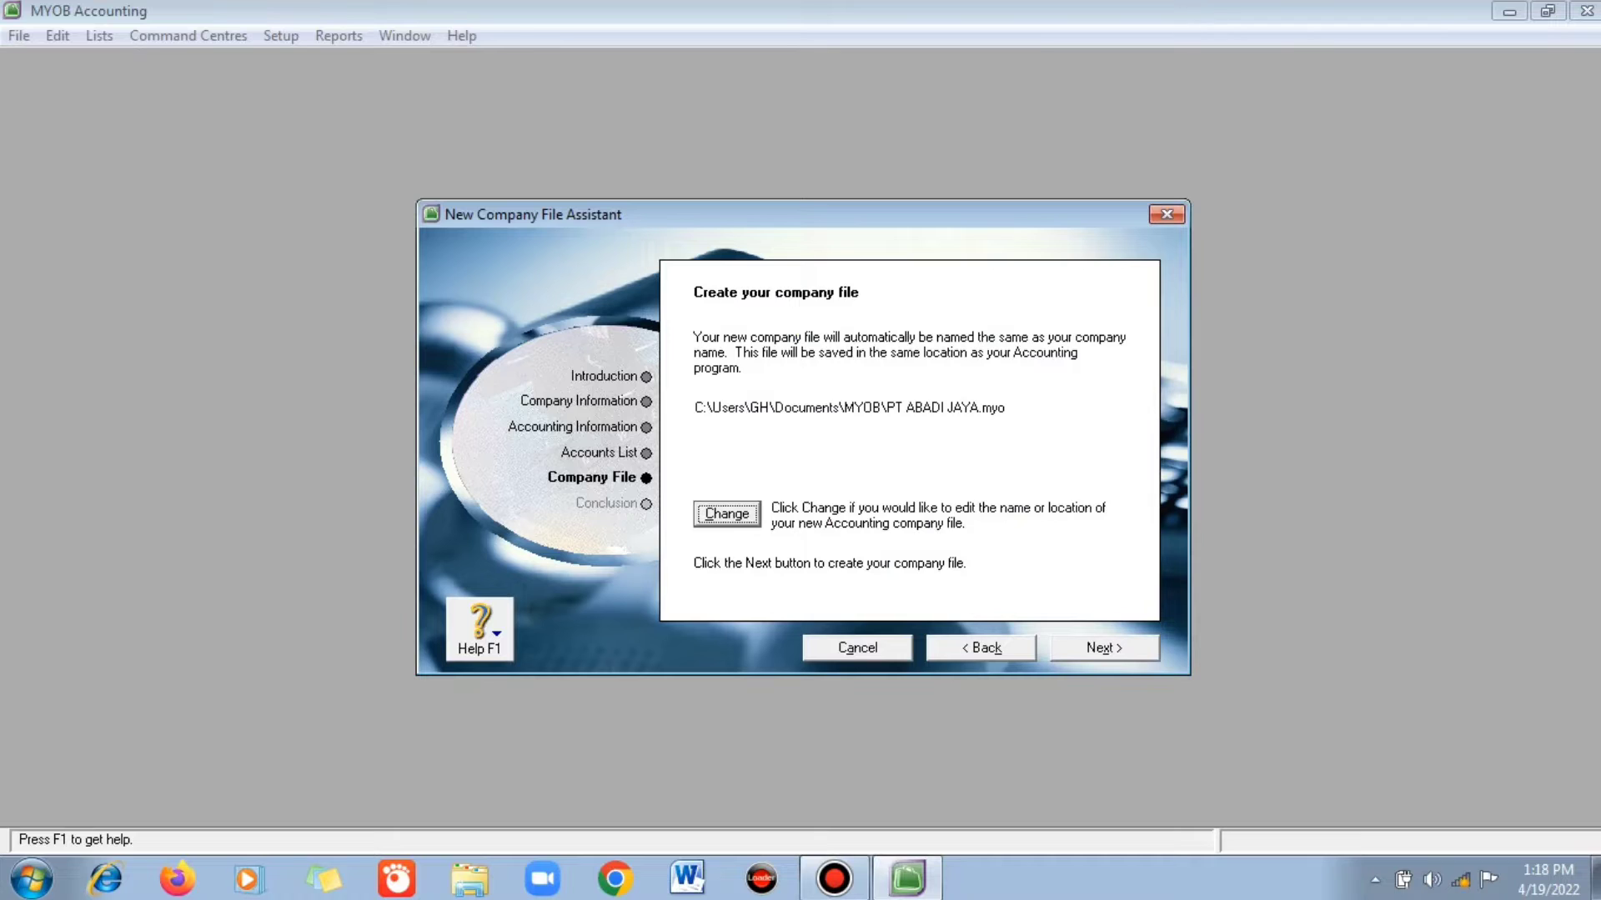
key(alt+x)
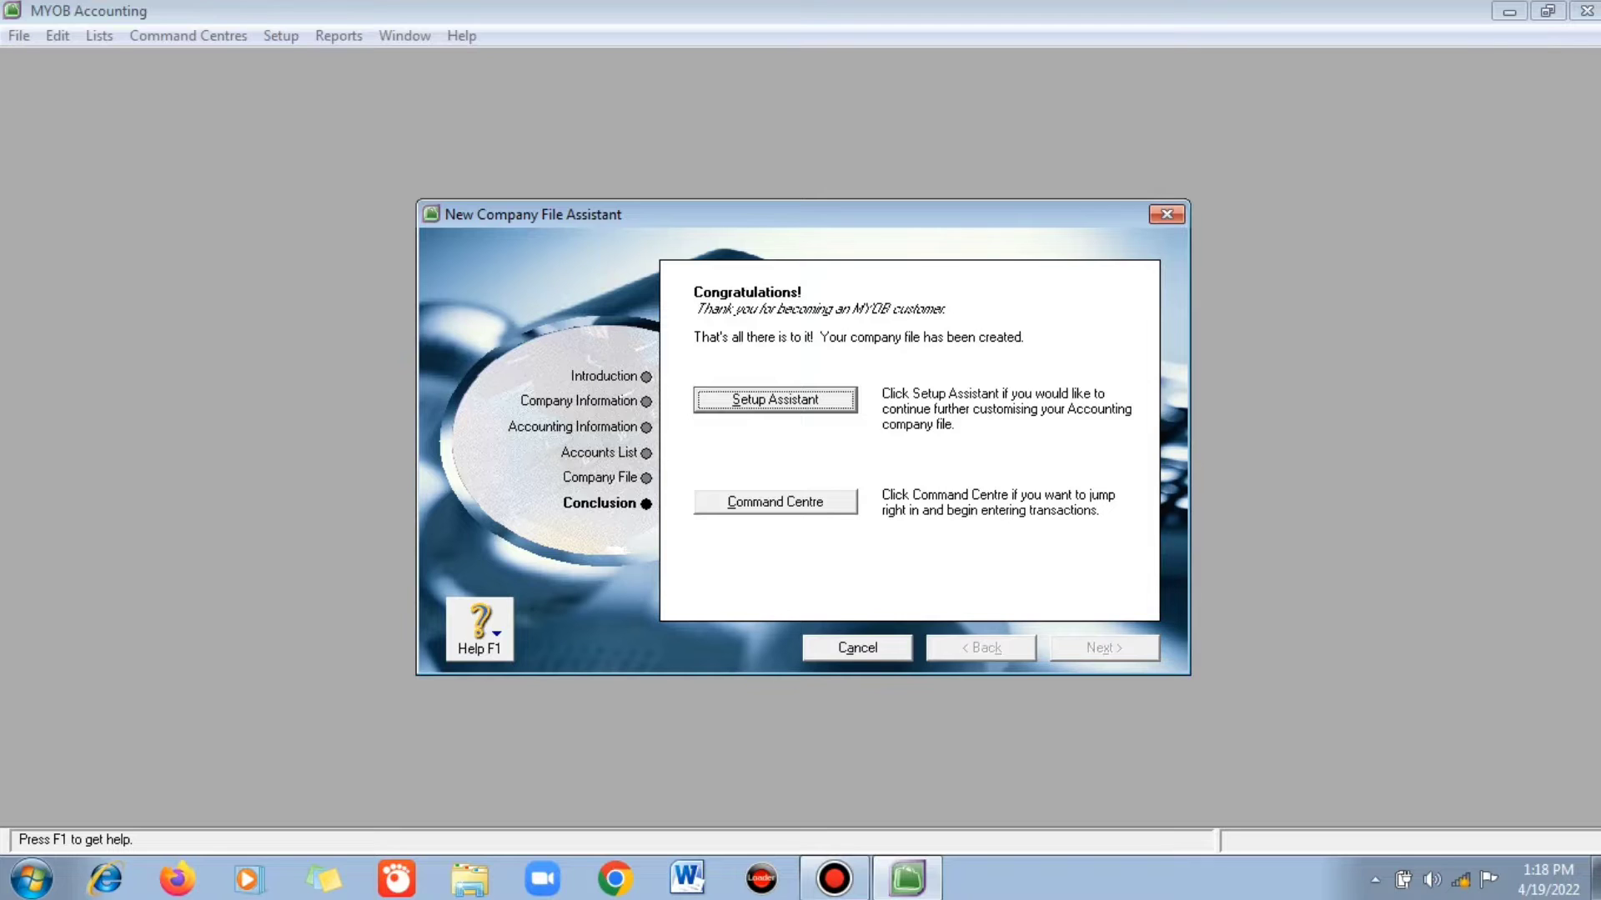
key(alt+c)
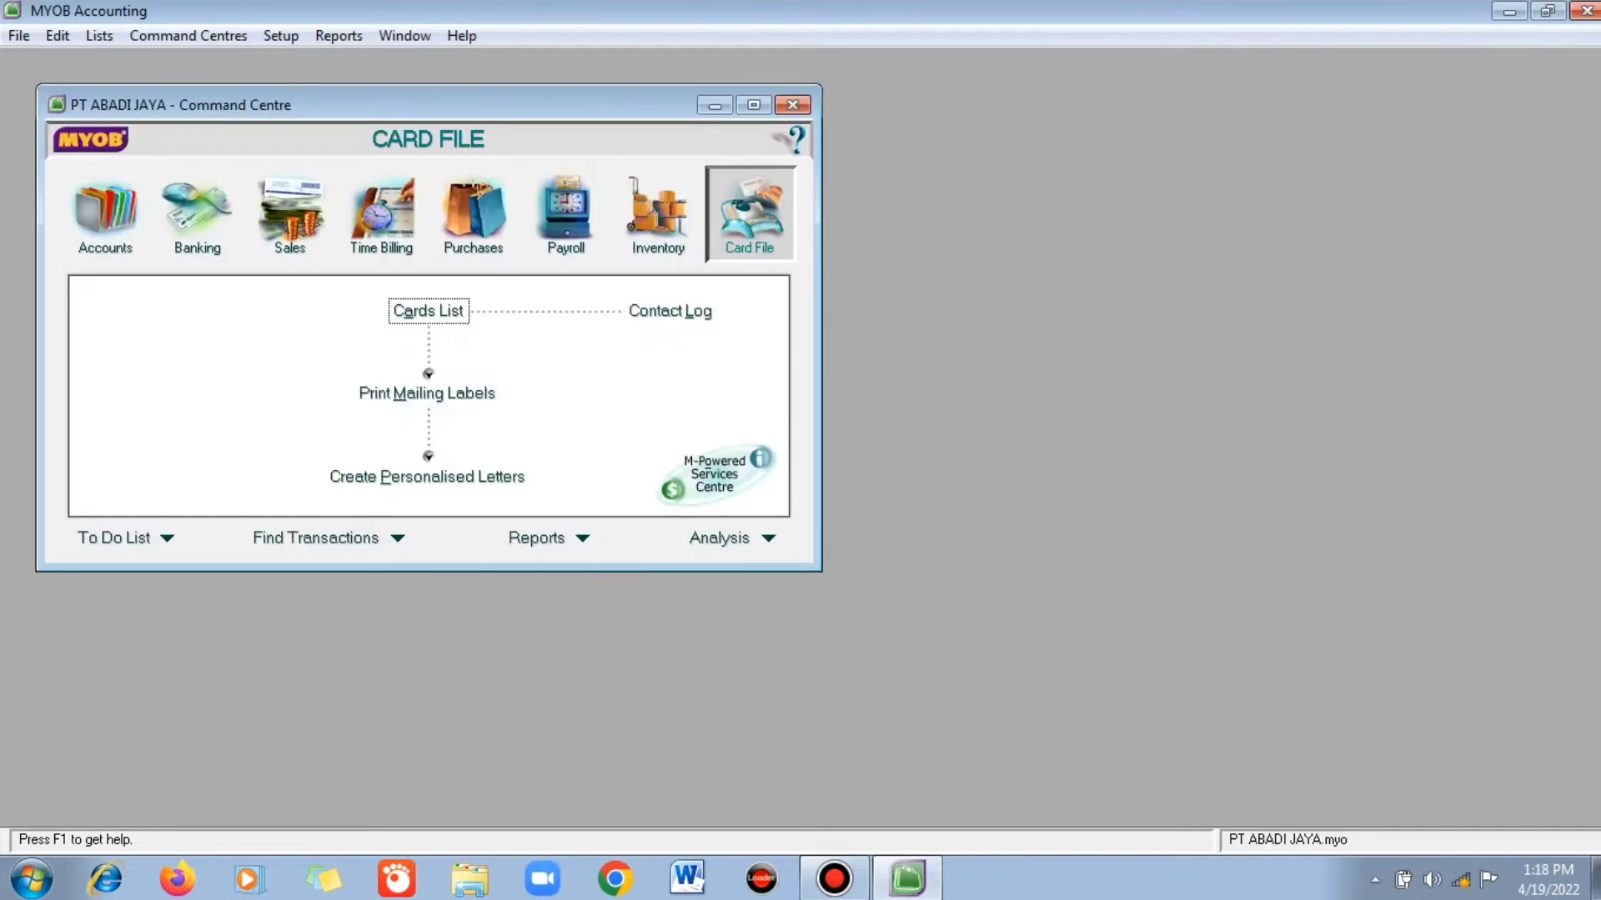
- In the Accounts List, rename header account 1-0000 from Assets to AKTIVA
click(754, 105)
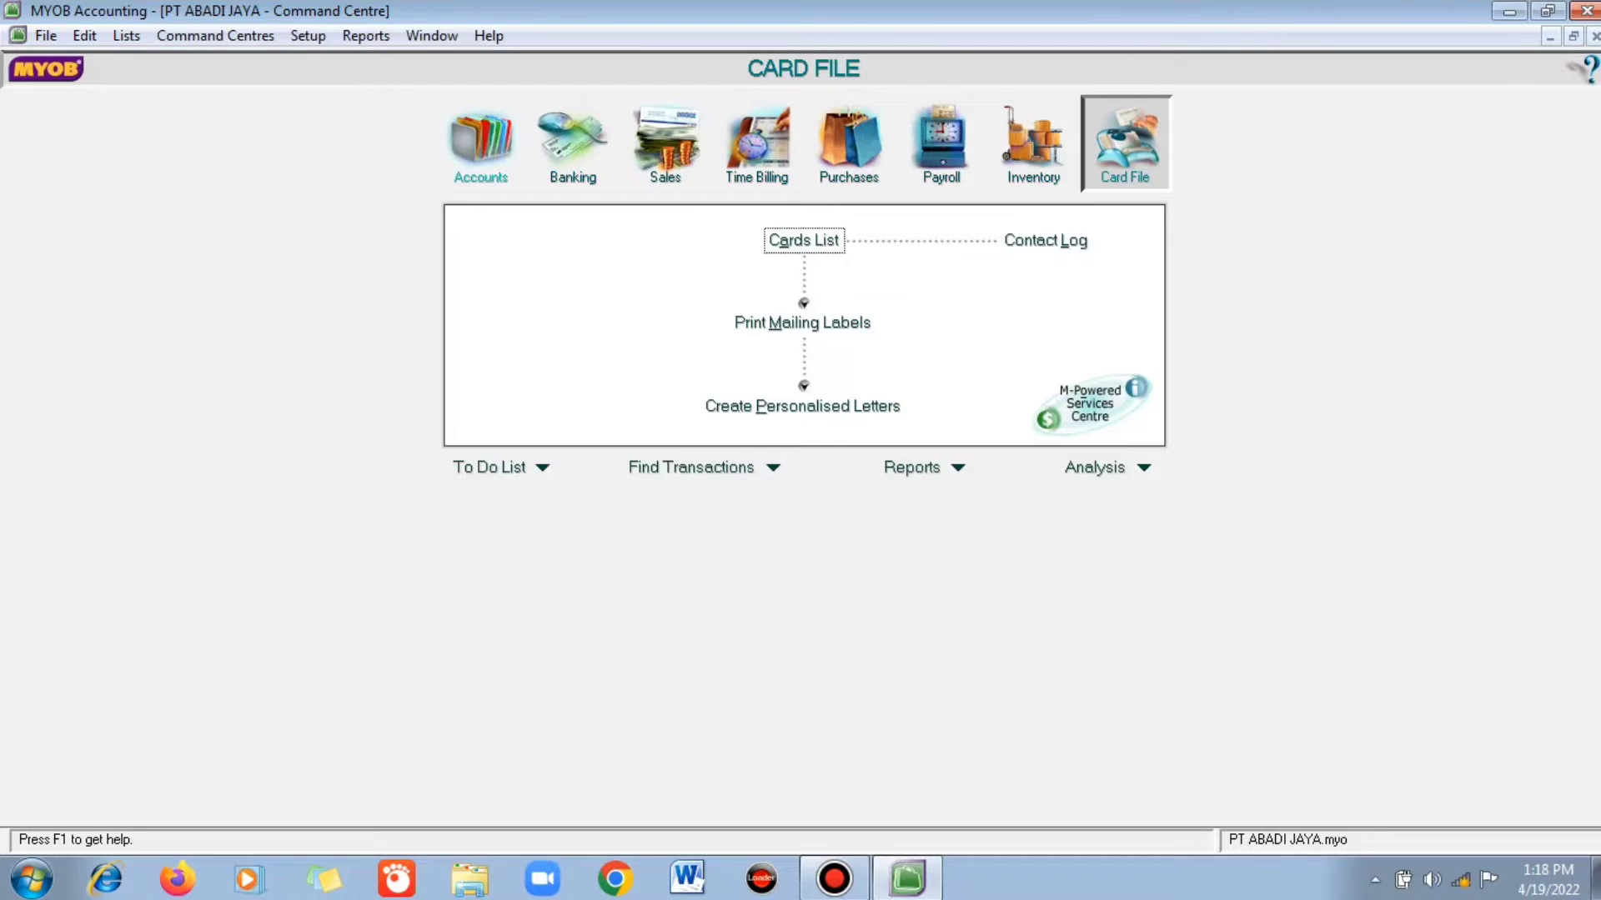
click(480, 146)
click(803, 240)
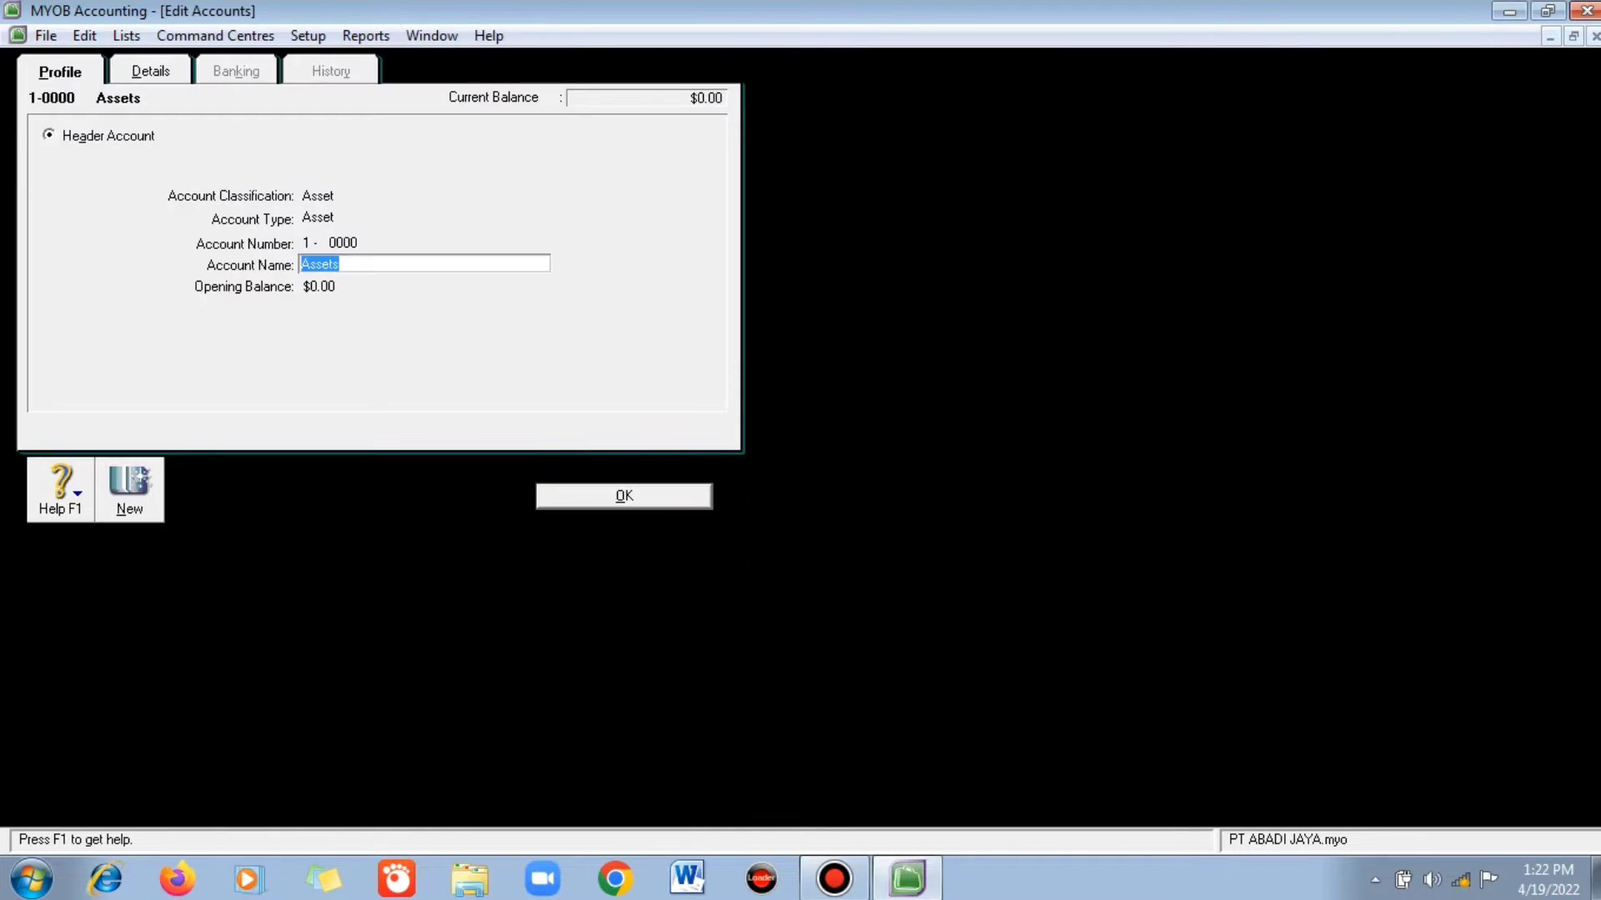
text(AKTIVA)
key(Return)
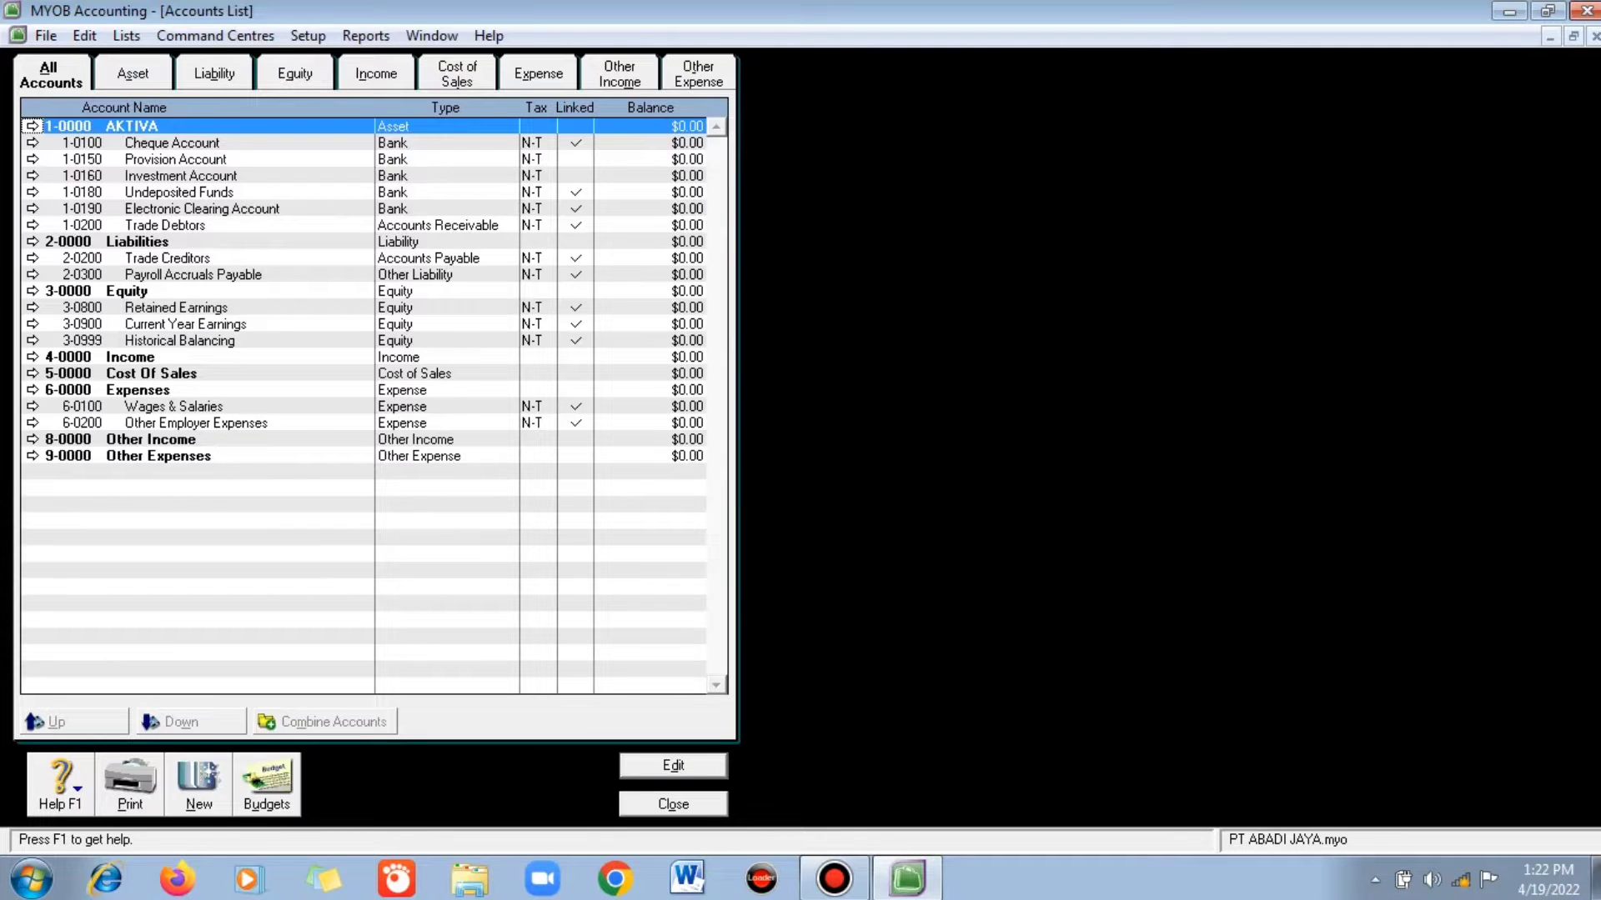
- Convert the 1-0150 Provision Account into header account 1-1000 Harta Lancar
click(175, 159)
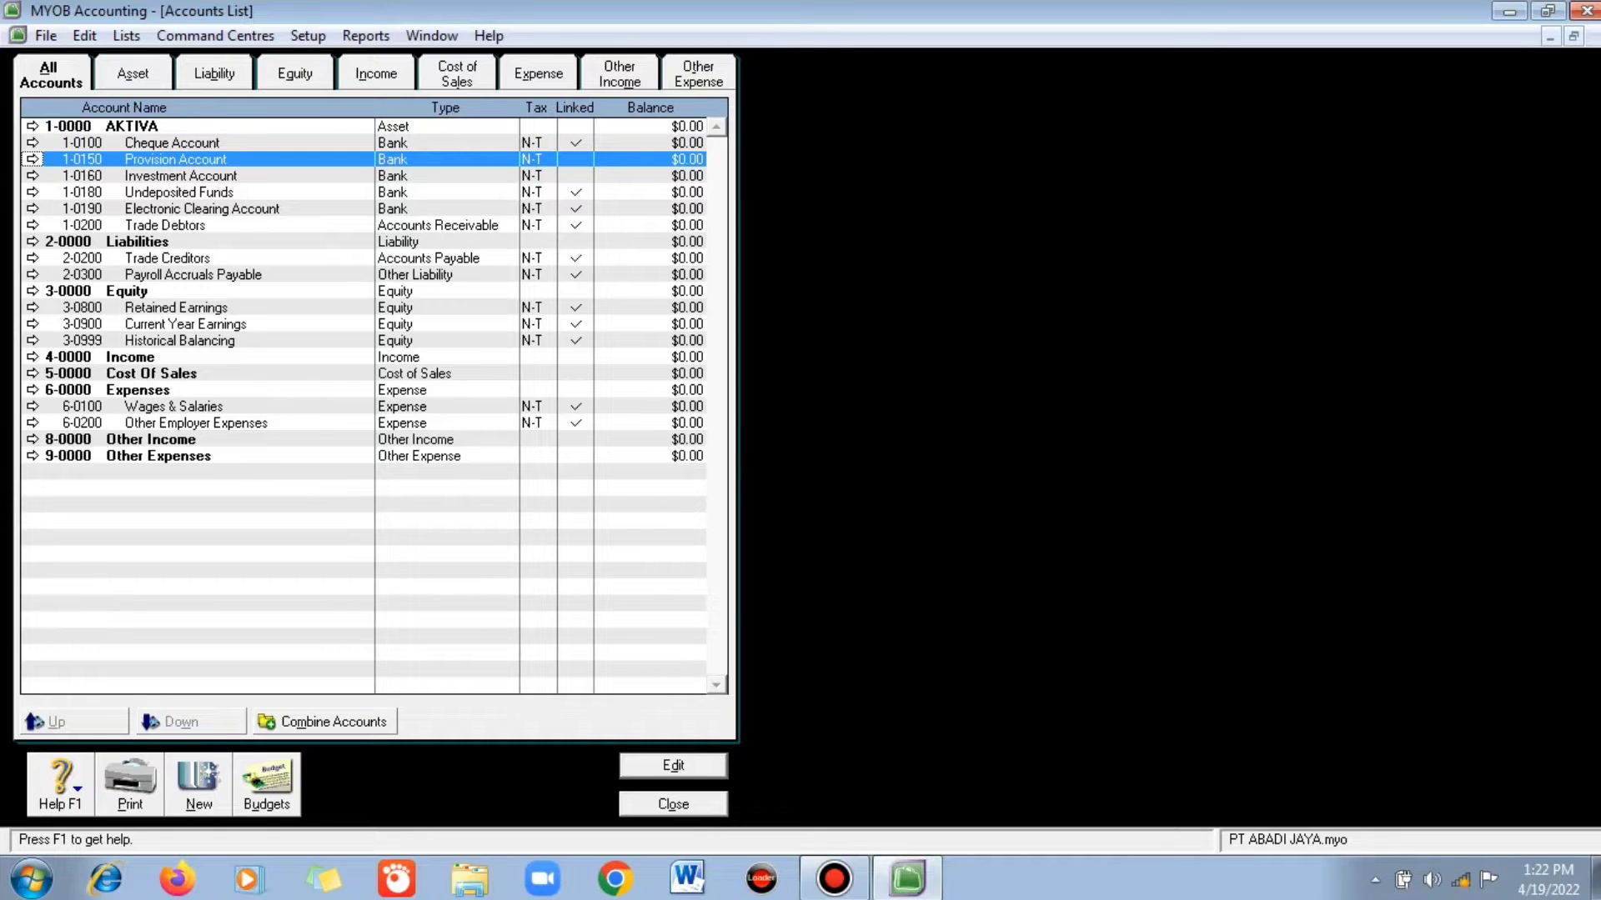
key(Return)
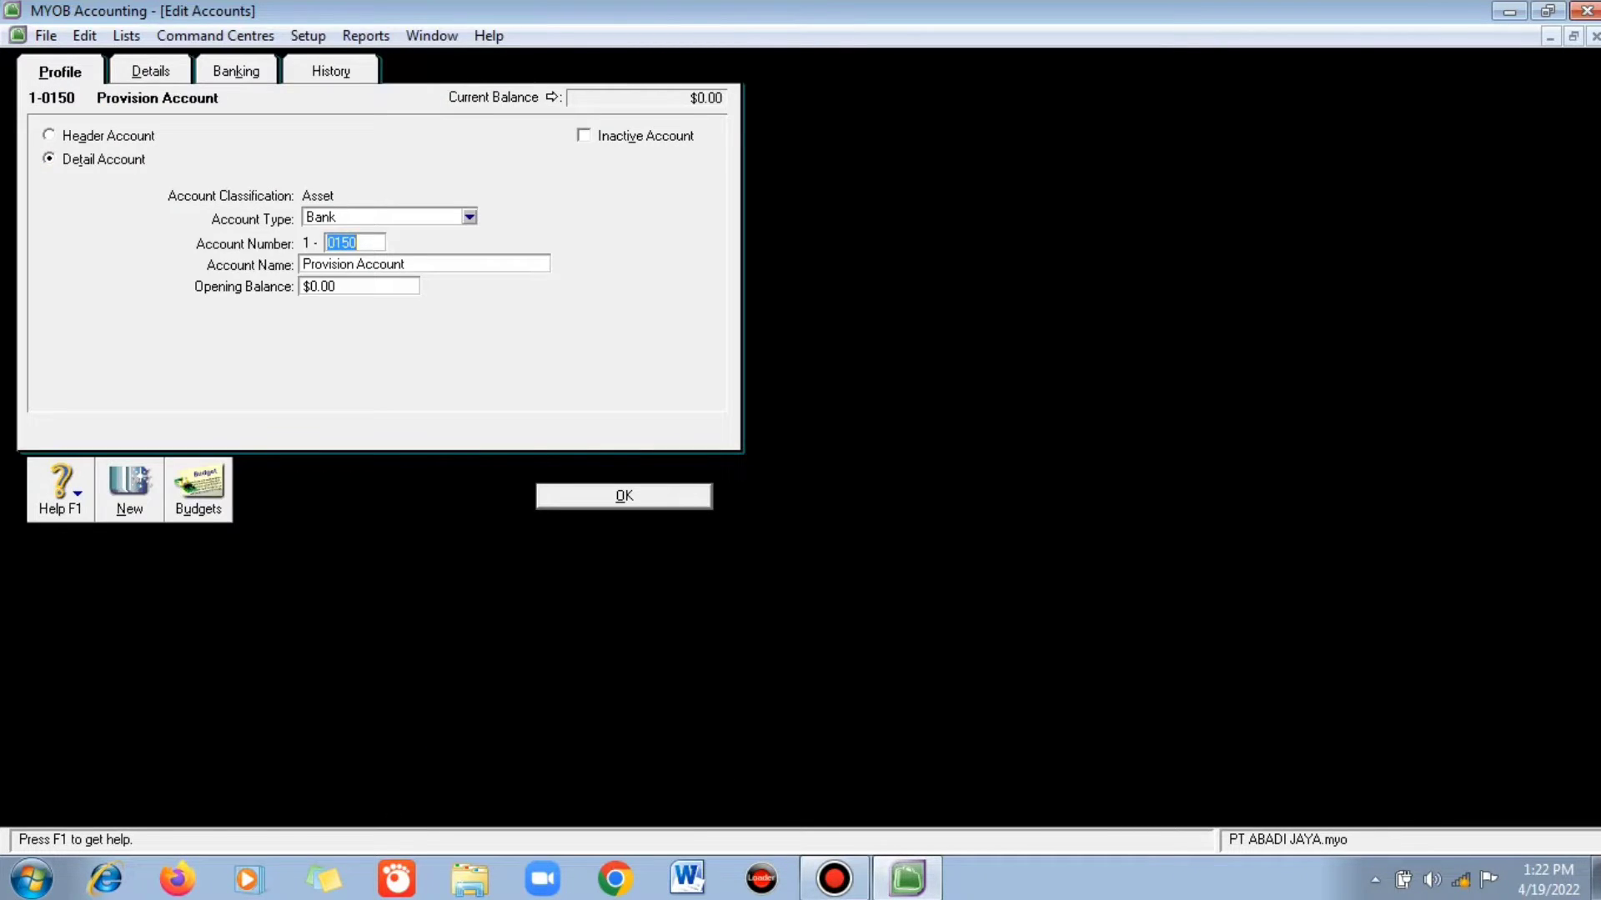
click(50, 135)
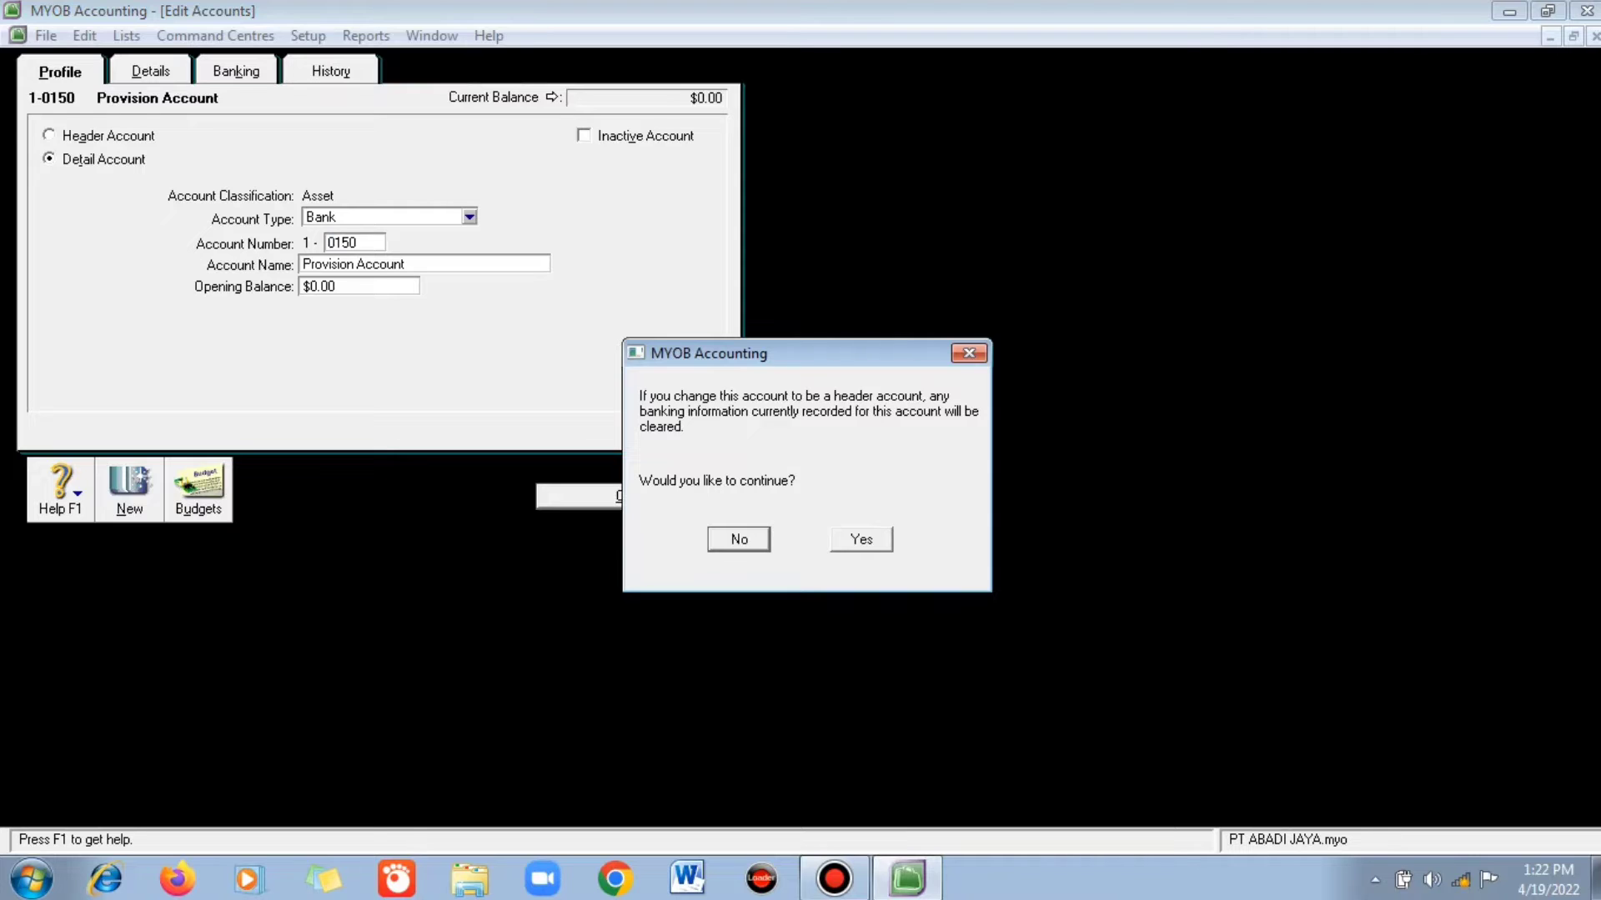
key(Tab)
key(Return)
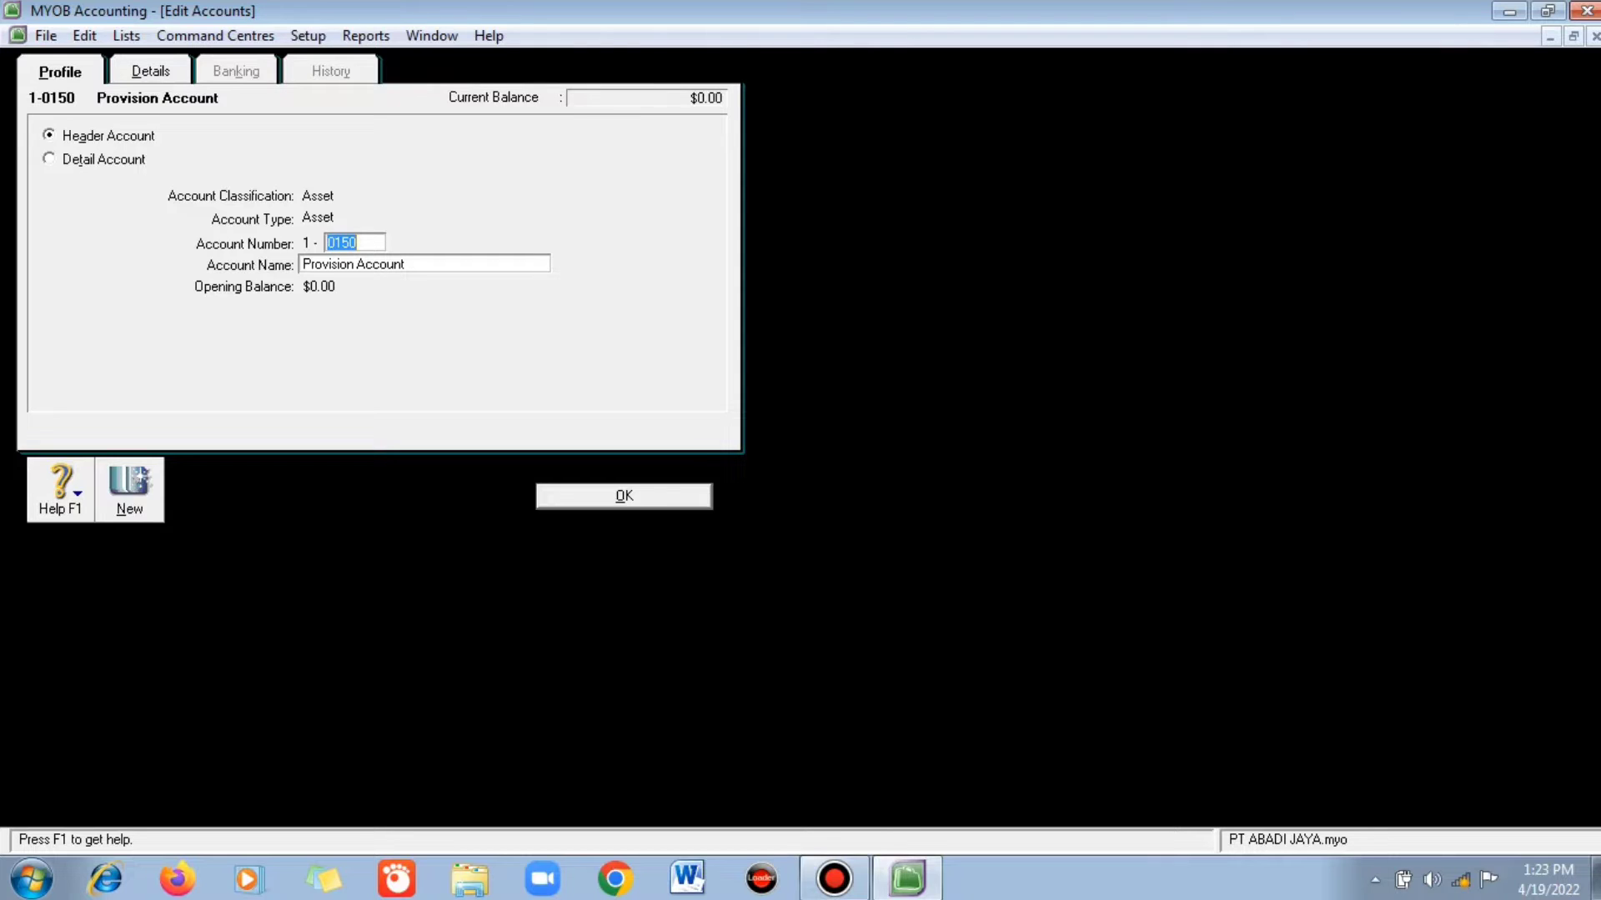
text(11)
key(BackSpace)
text(000)
key(Tab)
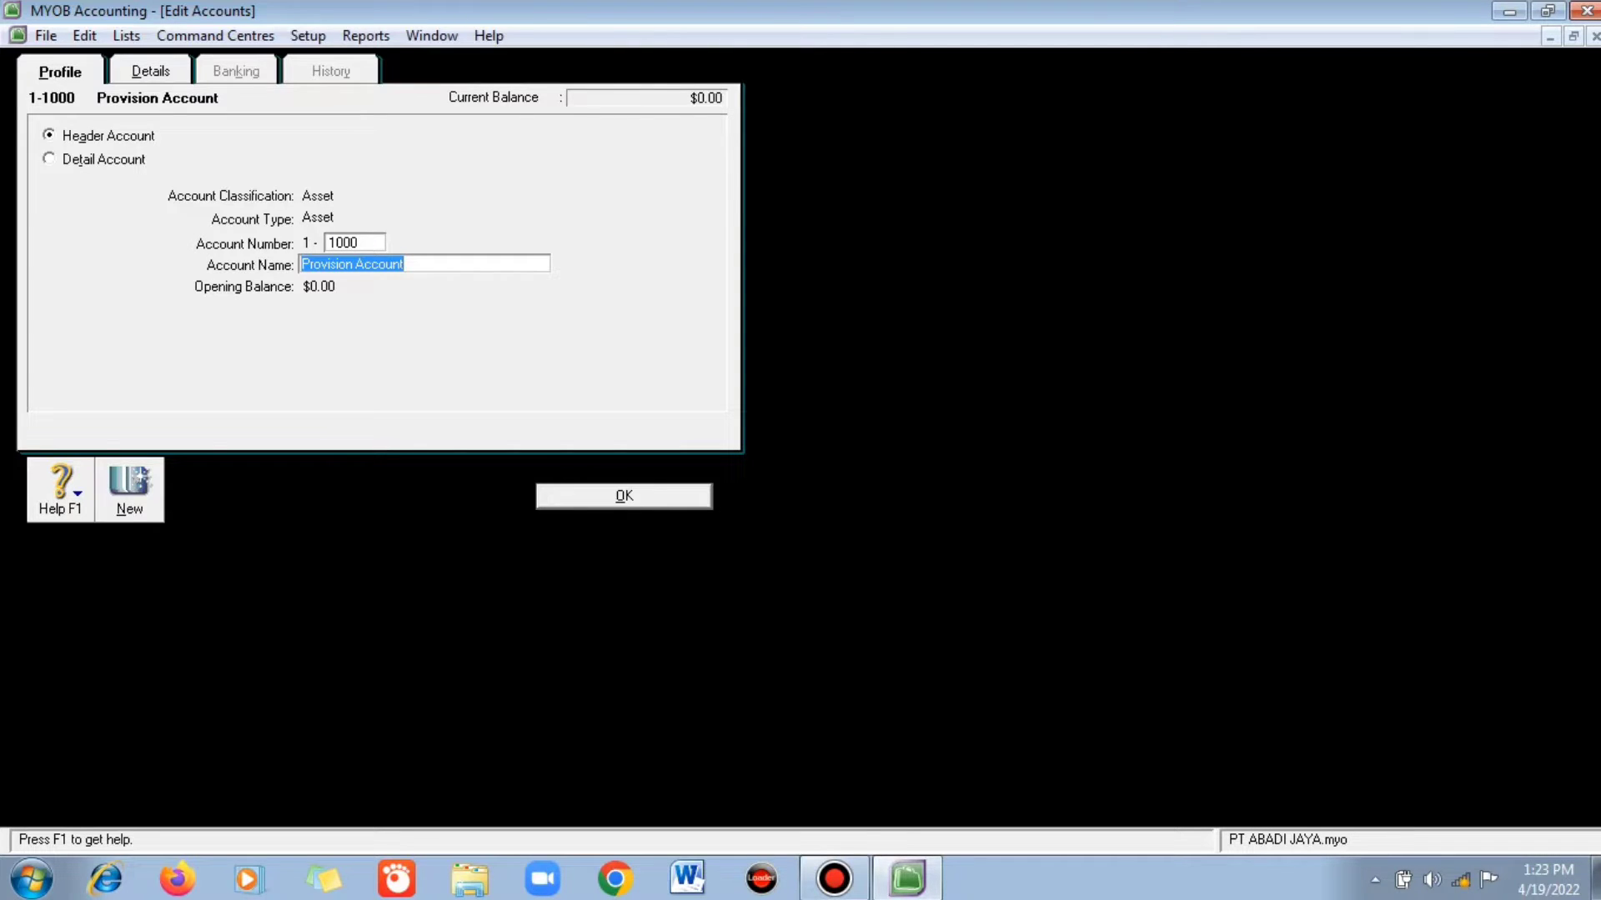
text(H)
key(BackSpace)
text(Harta L)
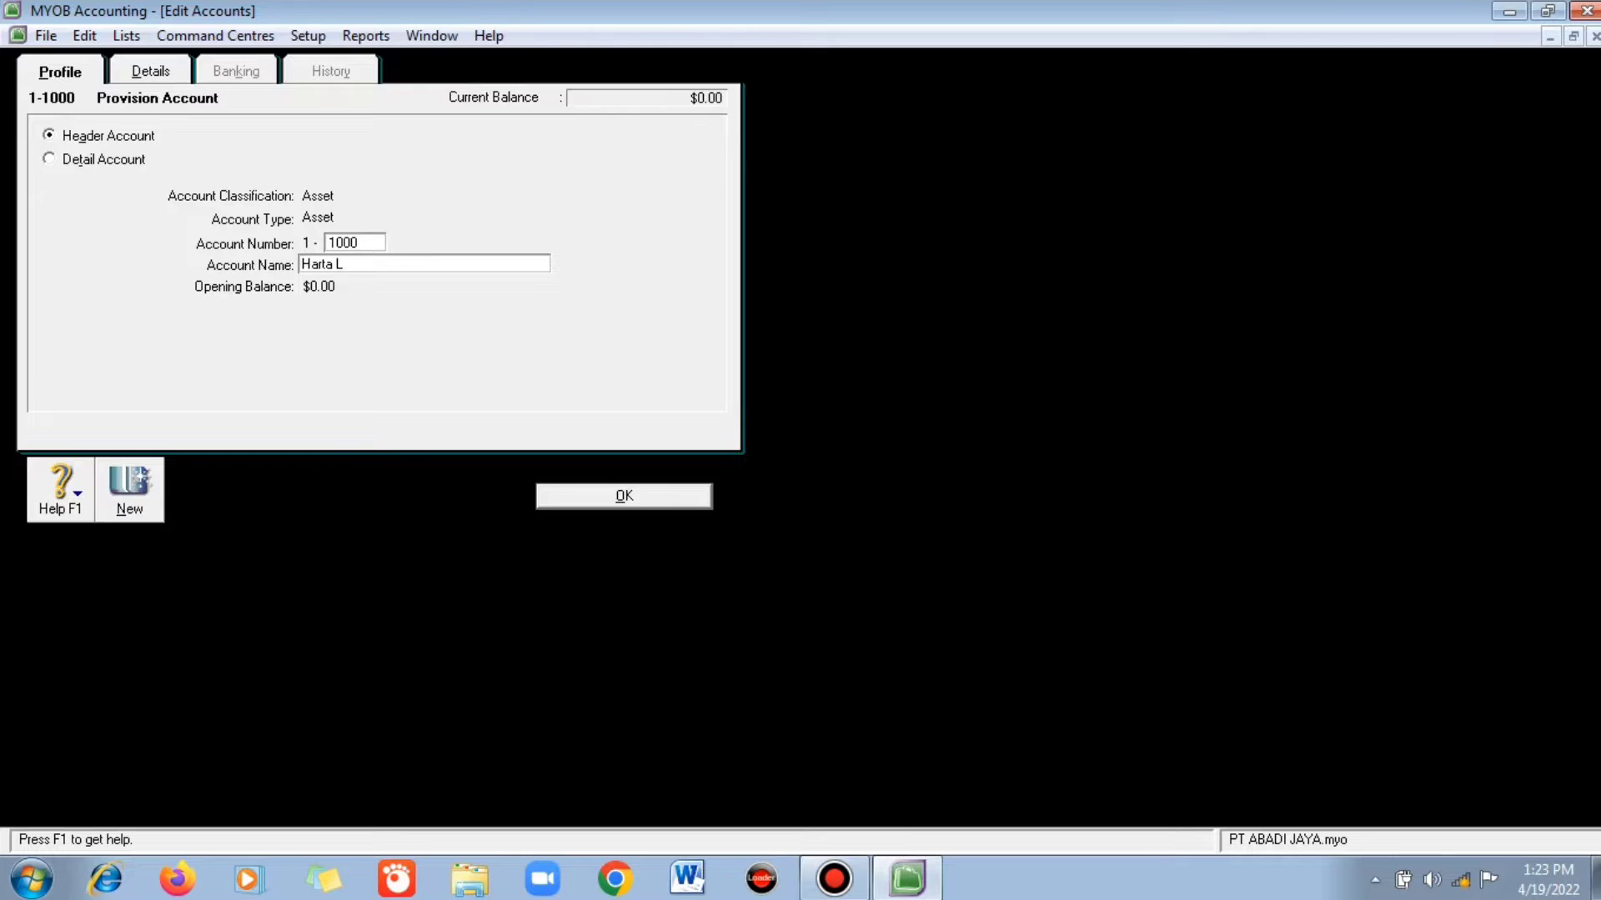
text(ancar)
key(Return)
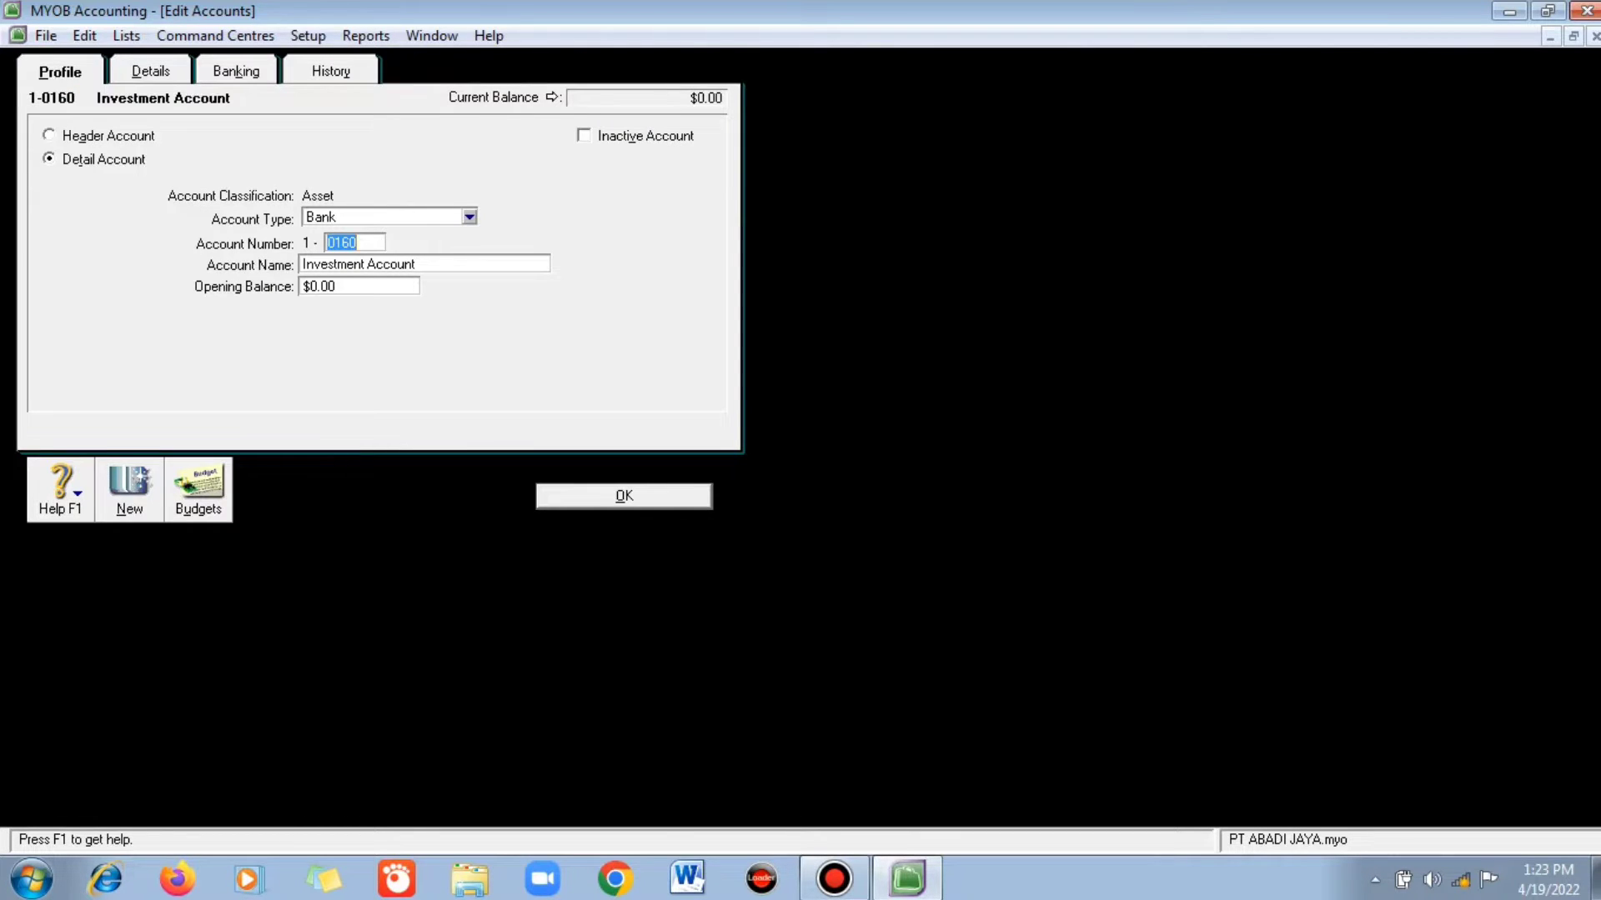
- Make the Investment Account an Other Asset numbered 1-1100 named Kas Kecil
click(470, 217)
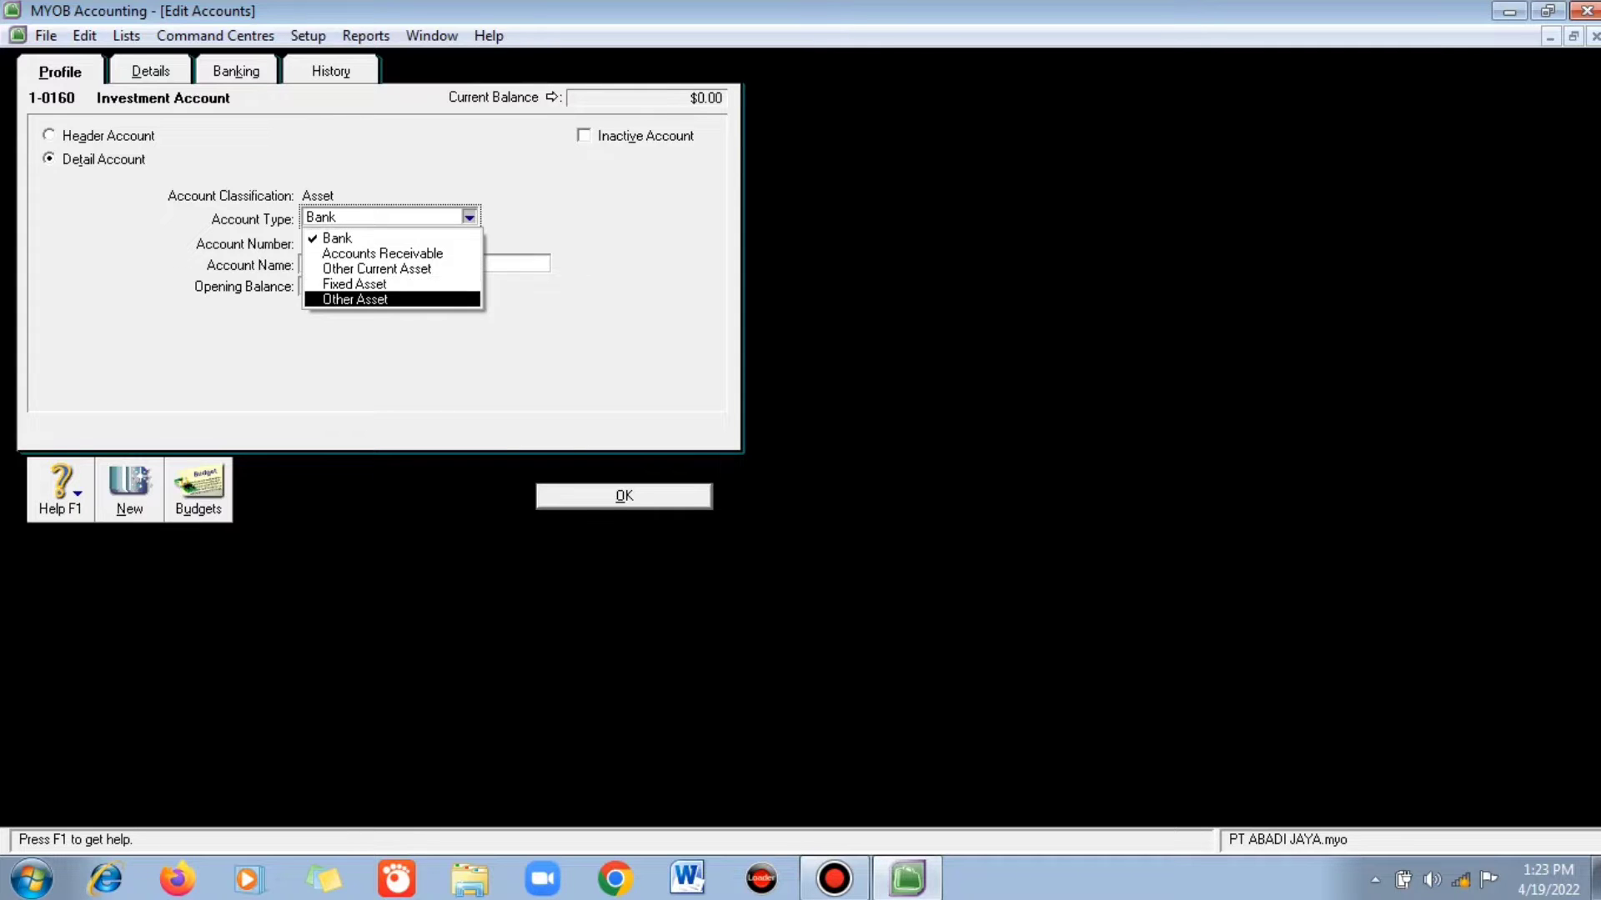
click(355, 299)
text(y)
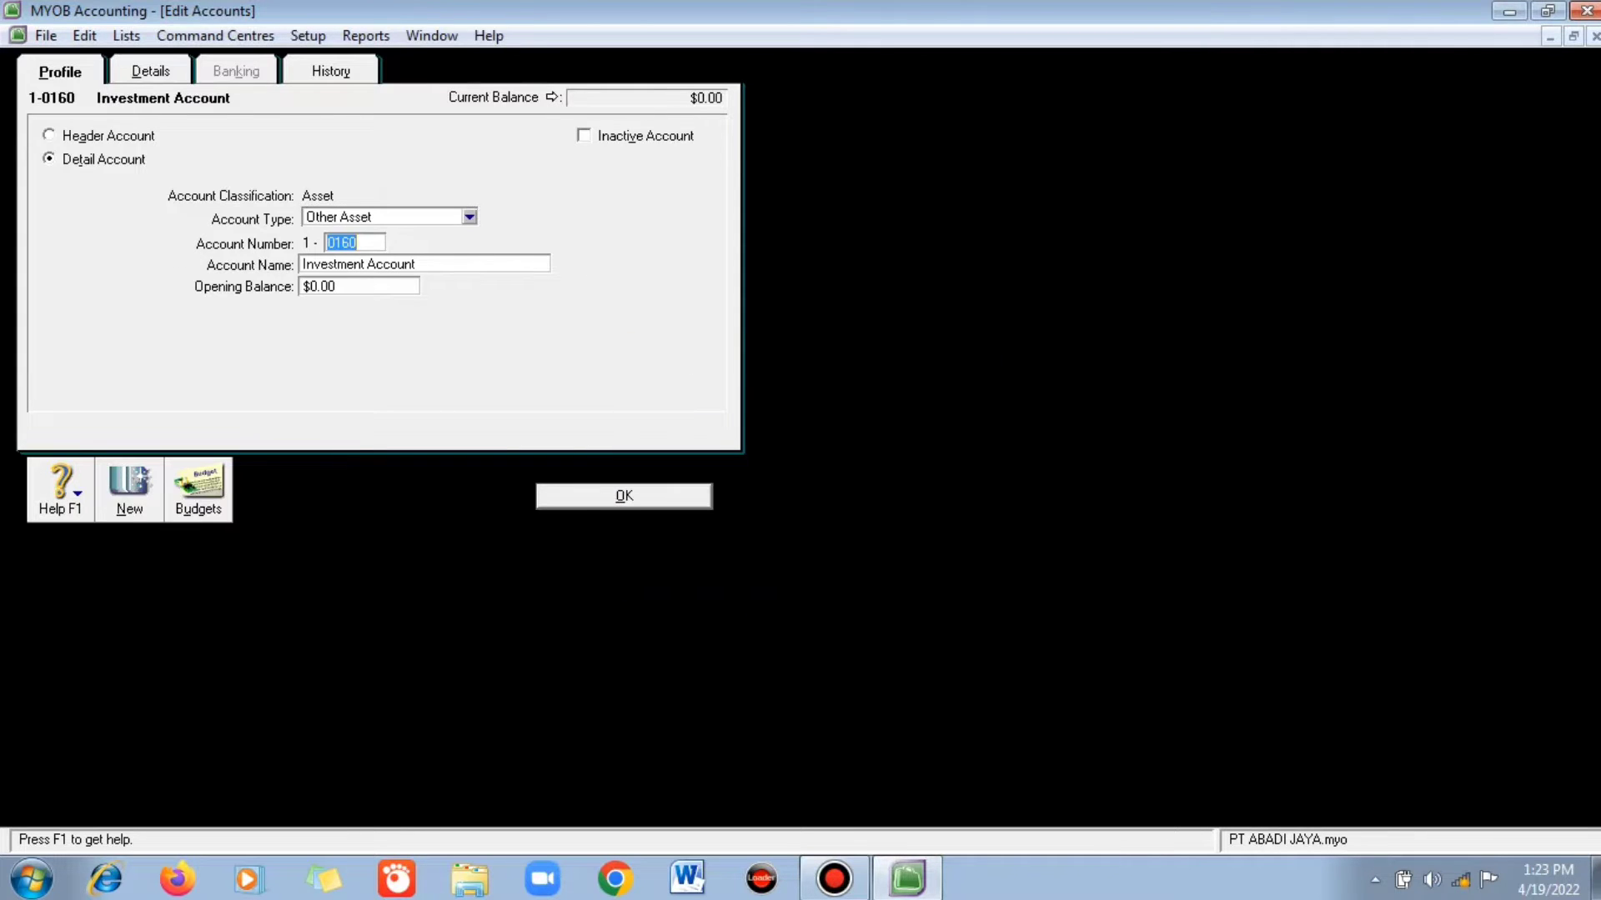
text(1100)
key(Tab)
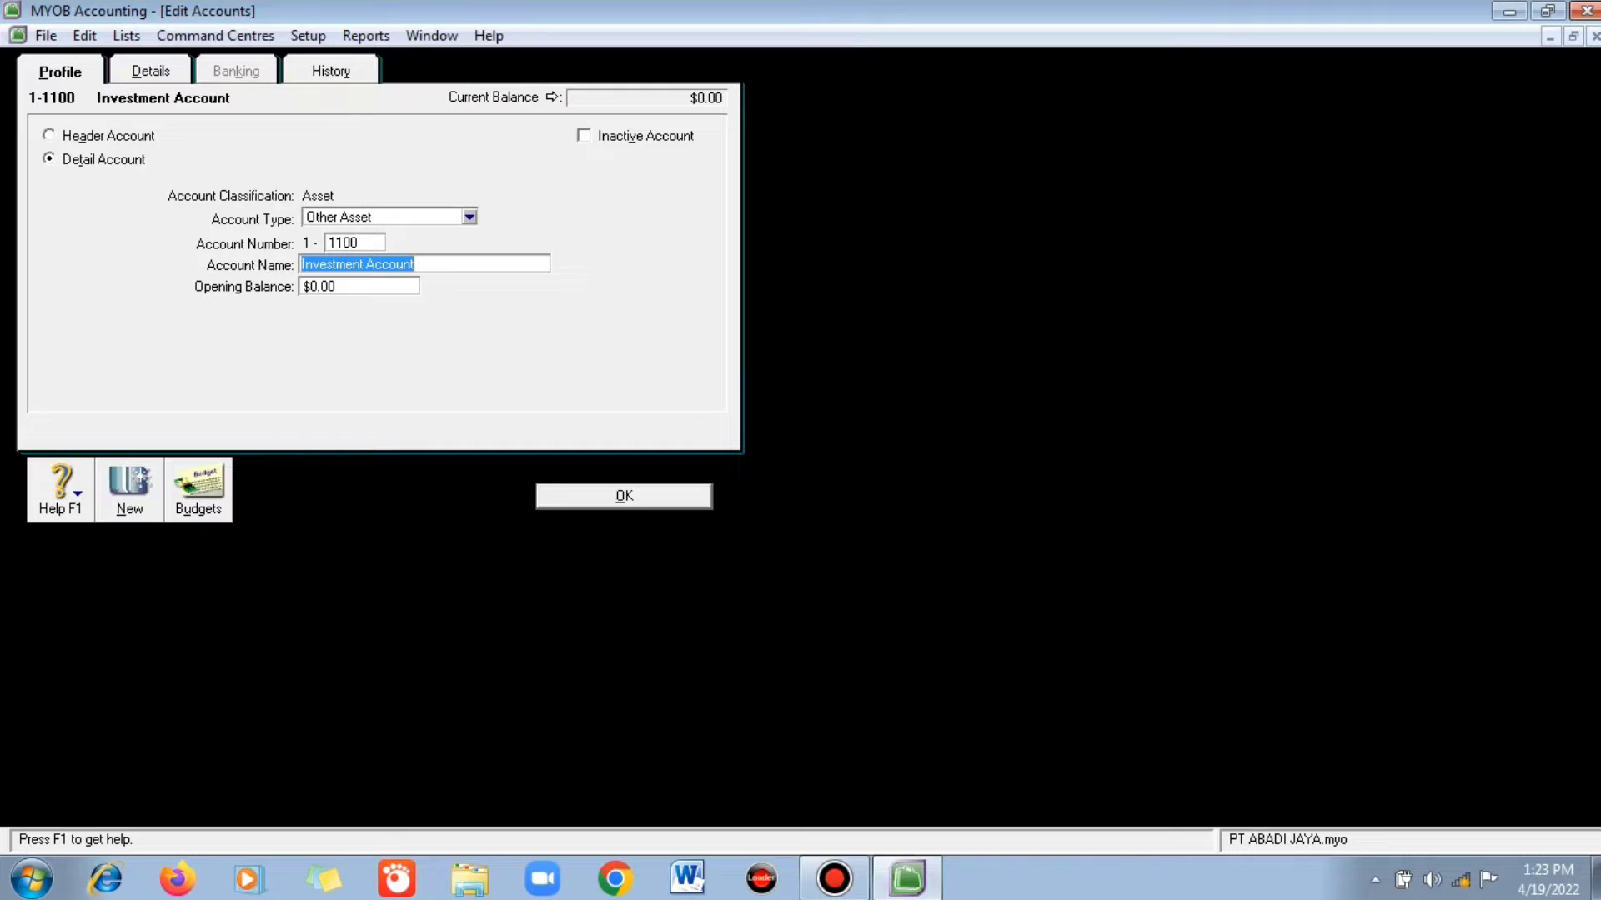
text(Kas )
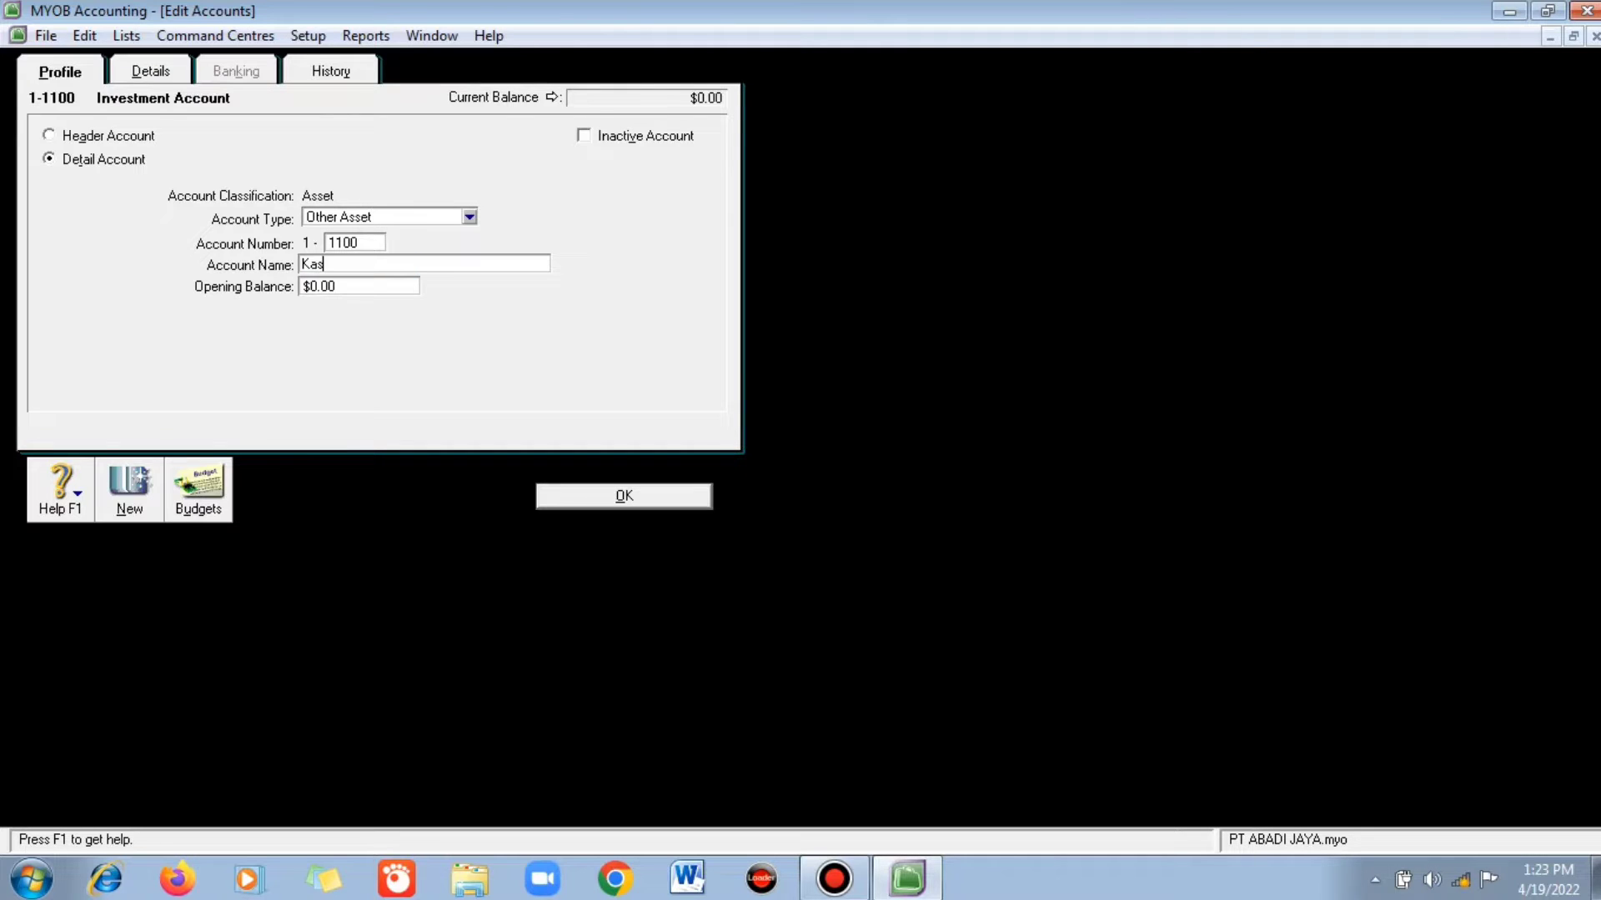
text(Kecil)
key(Return)
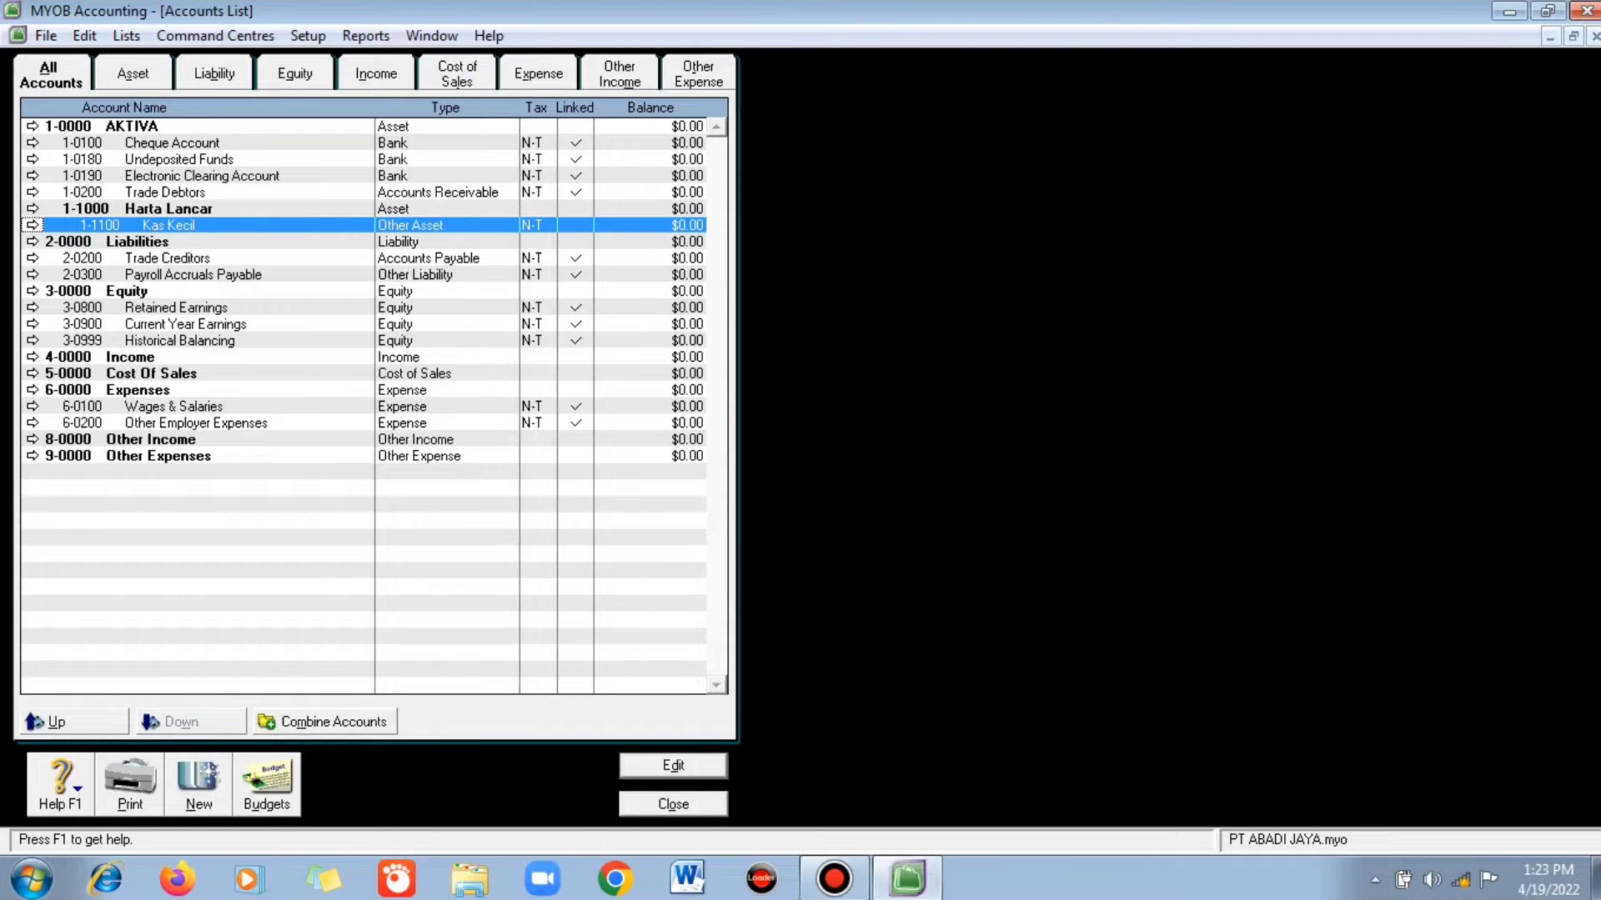
- Change the Cheque Account to 1-1201 Bank BRI
click(172, 143)
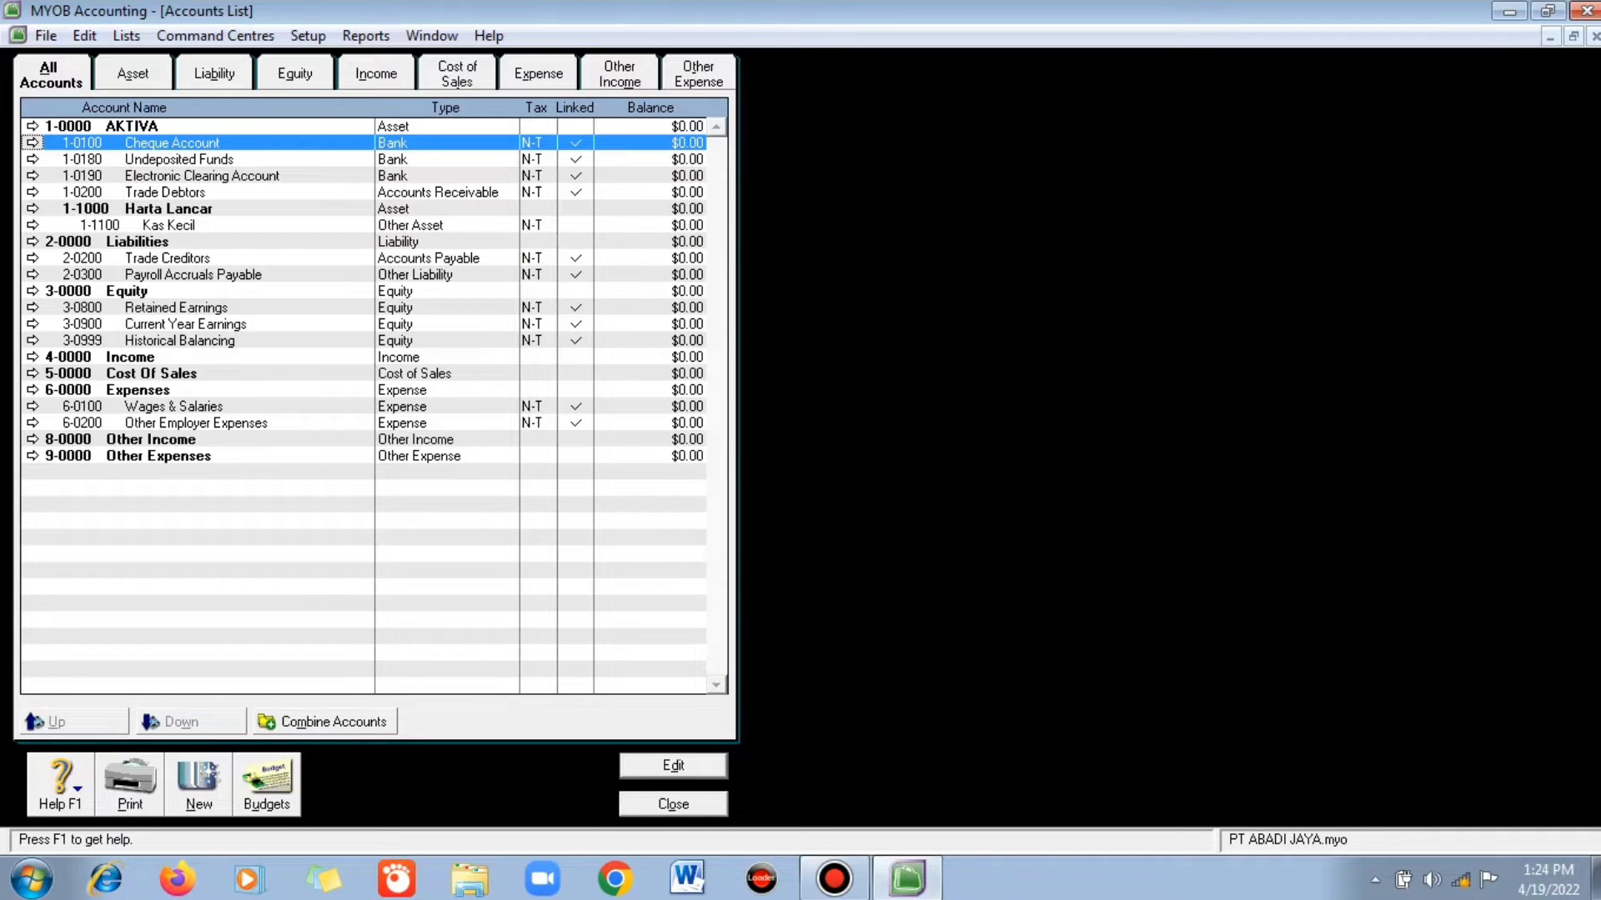
key(Return)
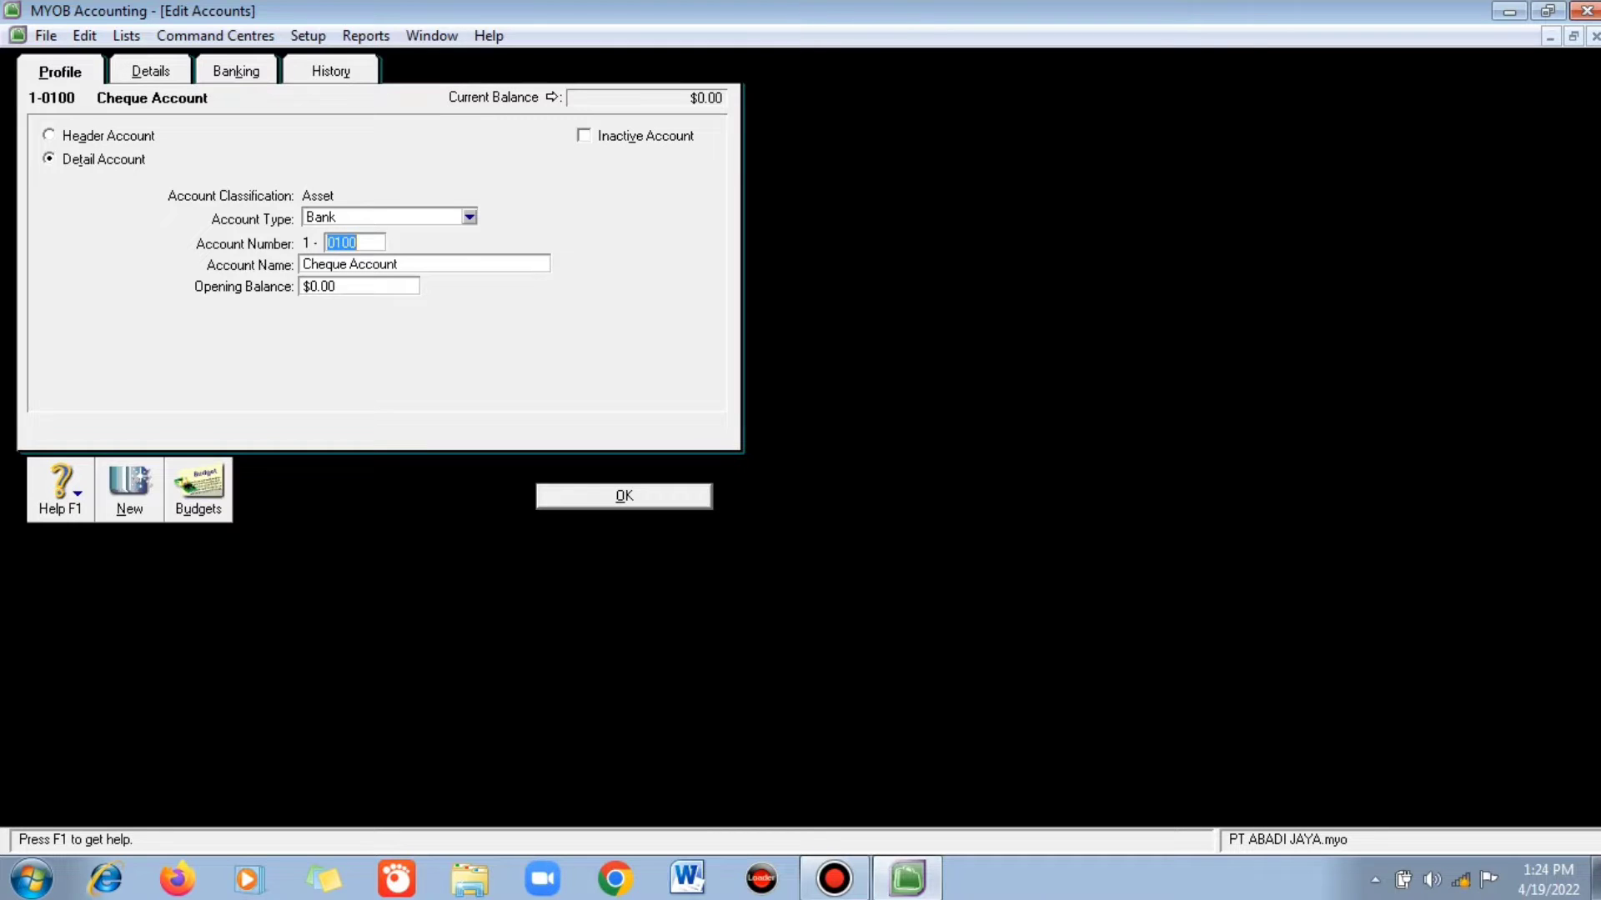
text(1201)
key(Tab)
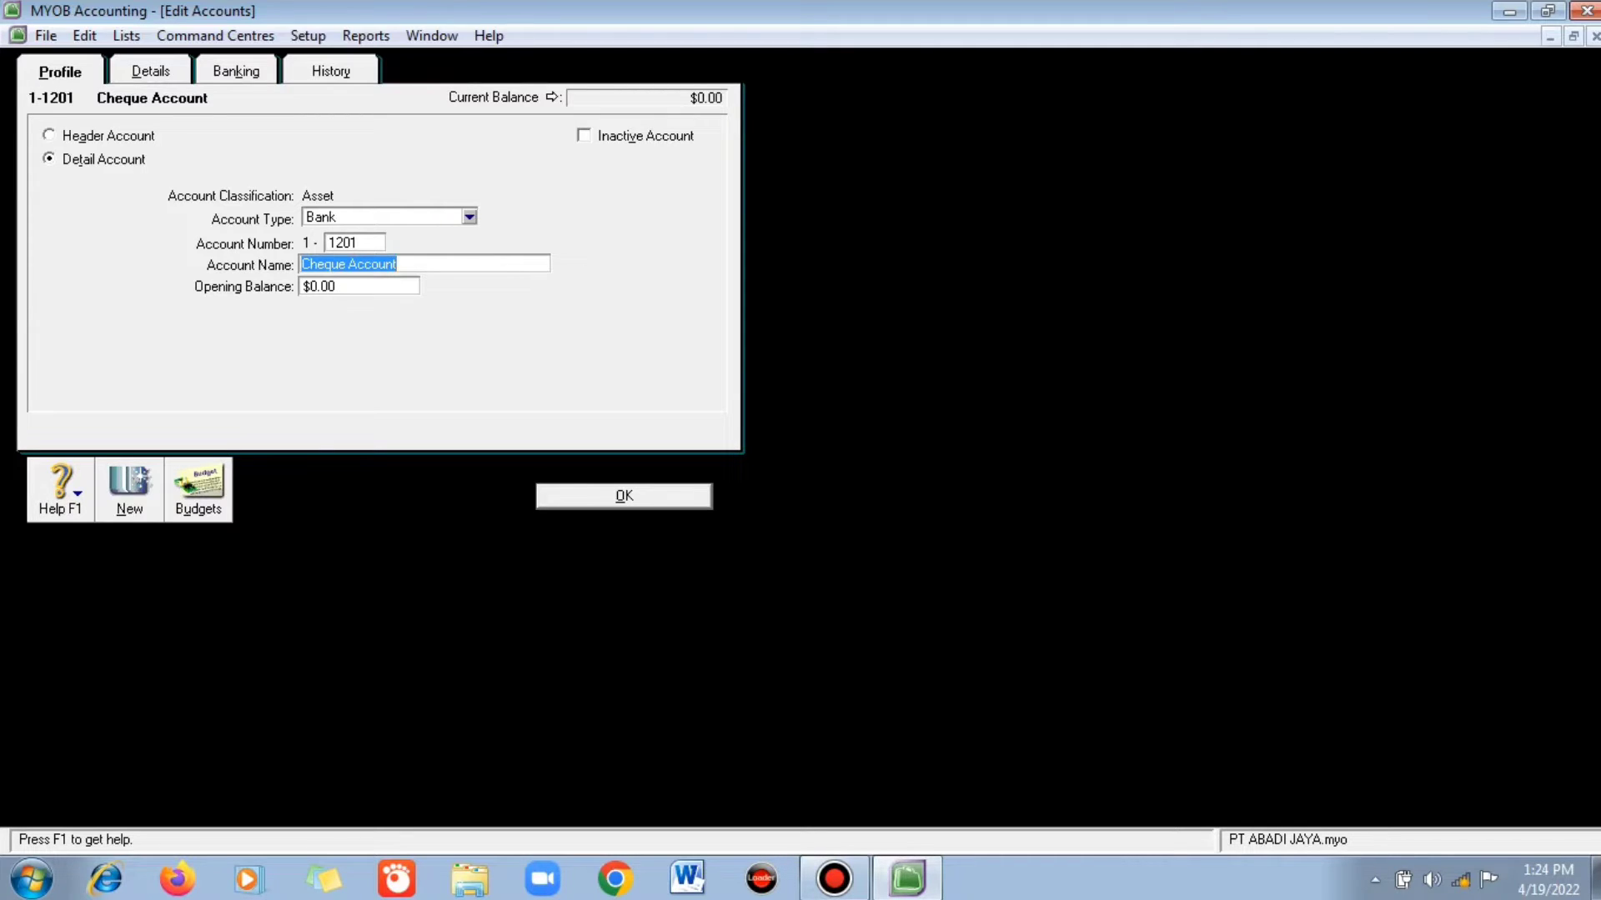
text(Ba)
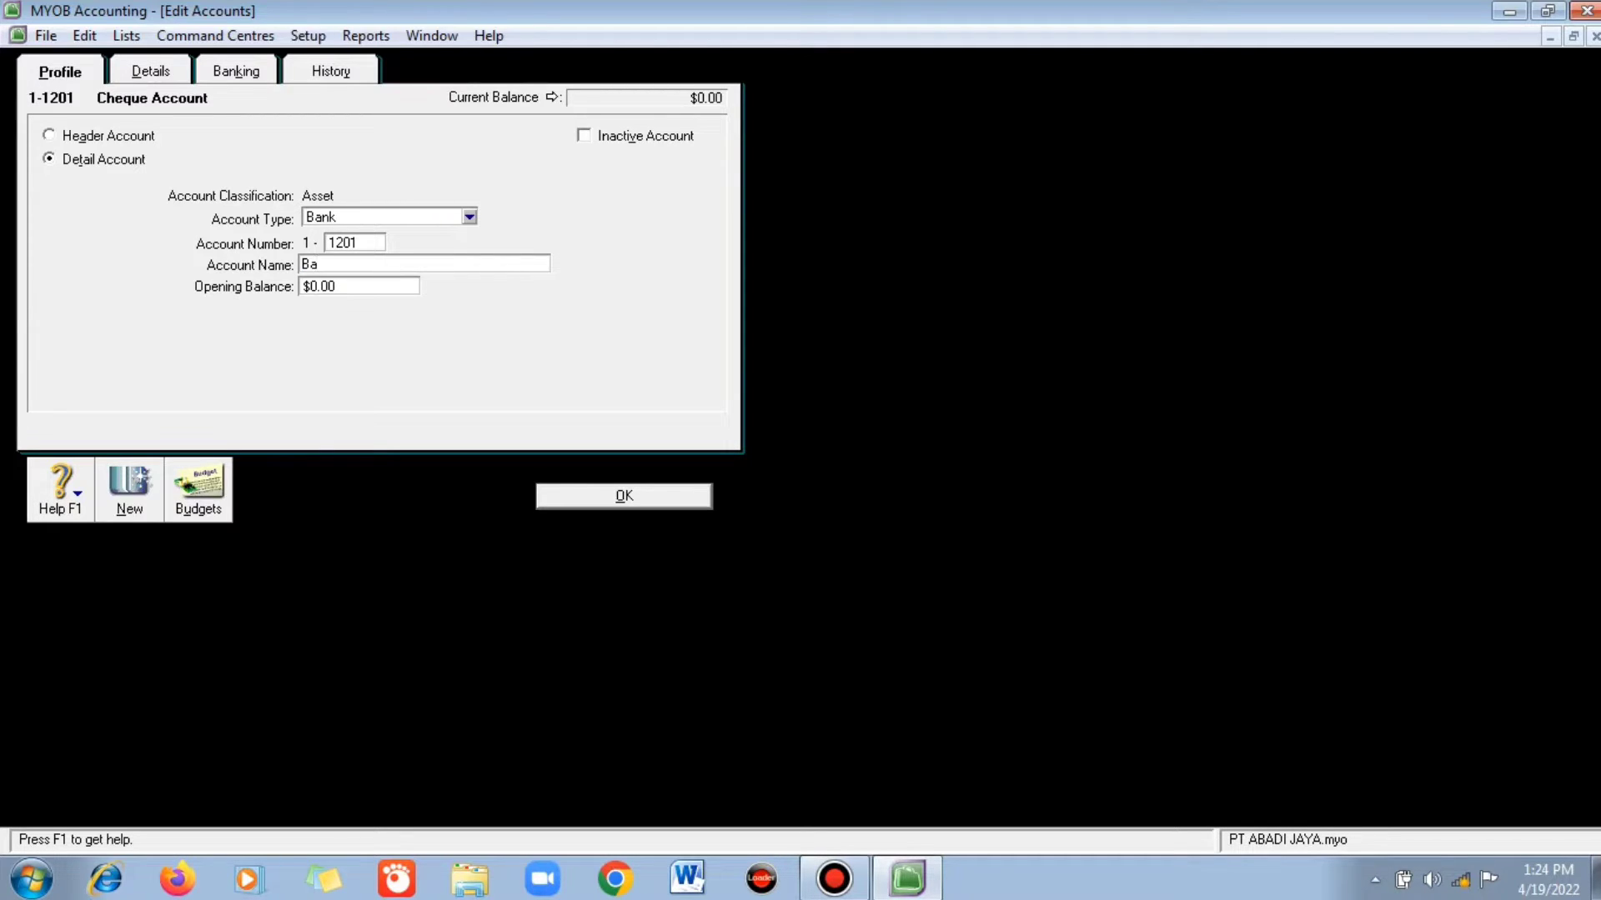
text(nk BRI)
key(Return)
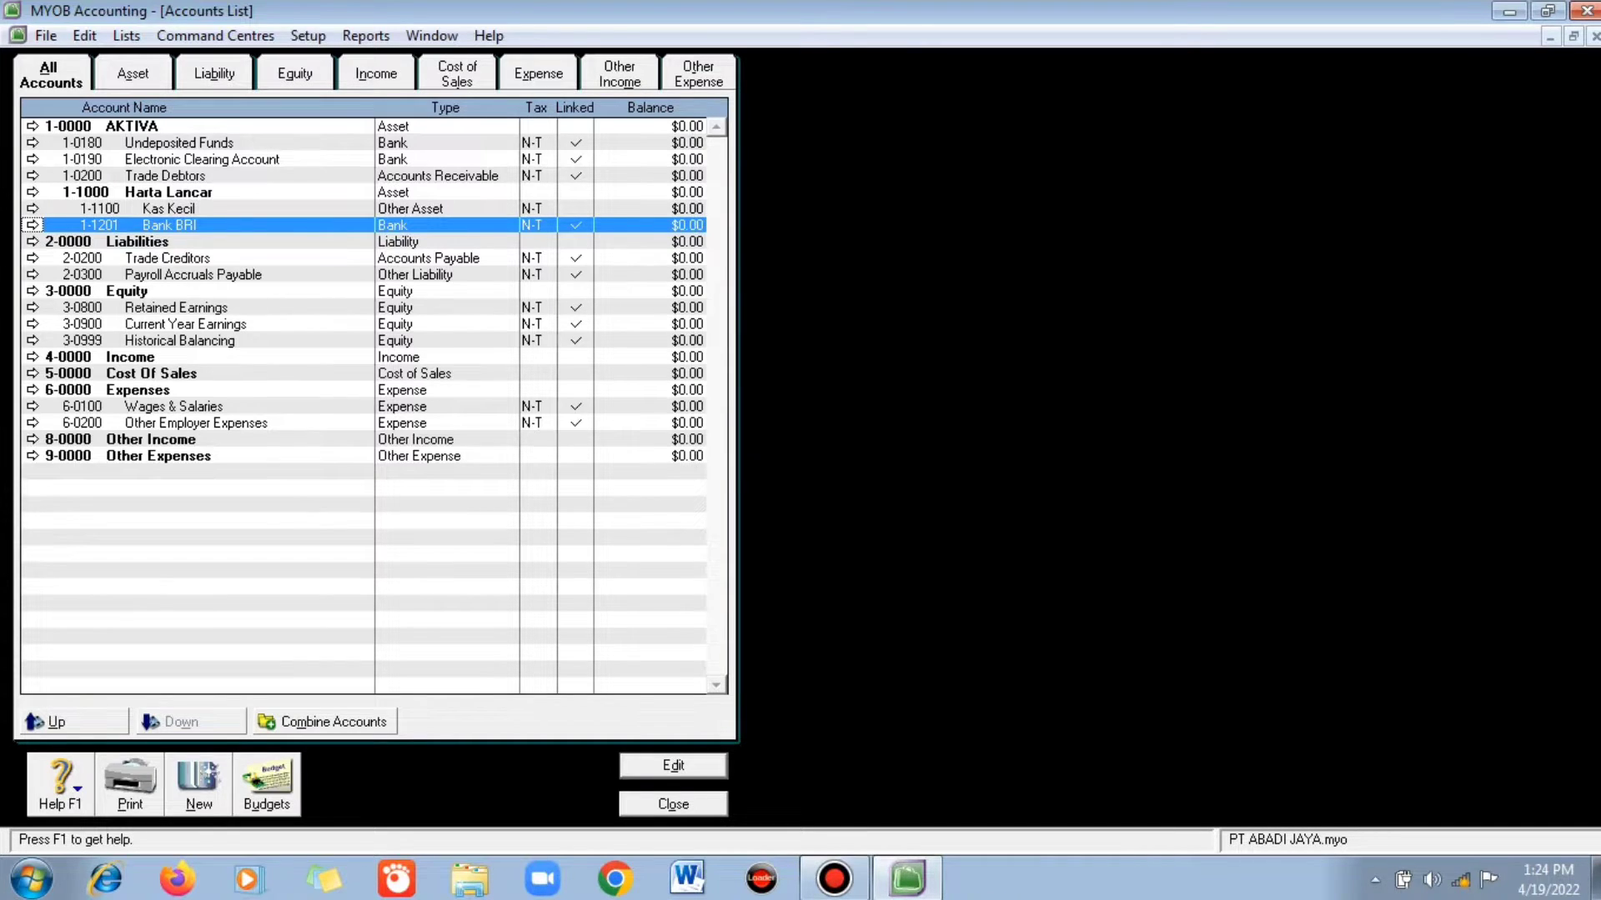
- Renumber the Electronic Clearing Account to 1-1202 and rename it Bank Mandiri
click(33, 160)
text(1)
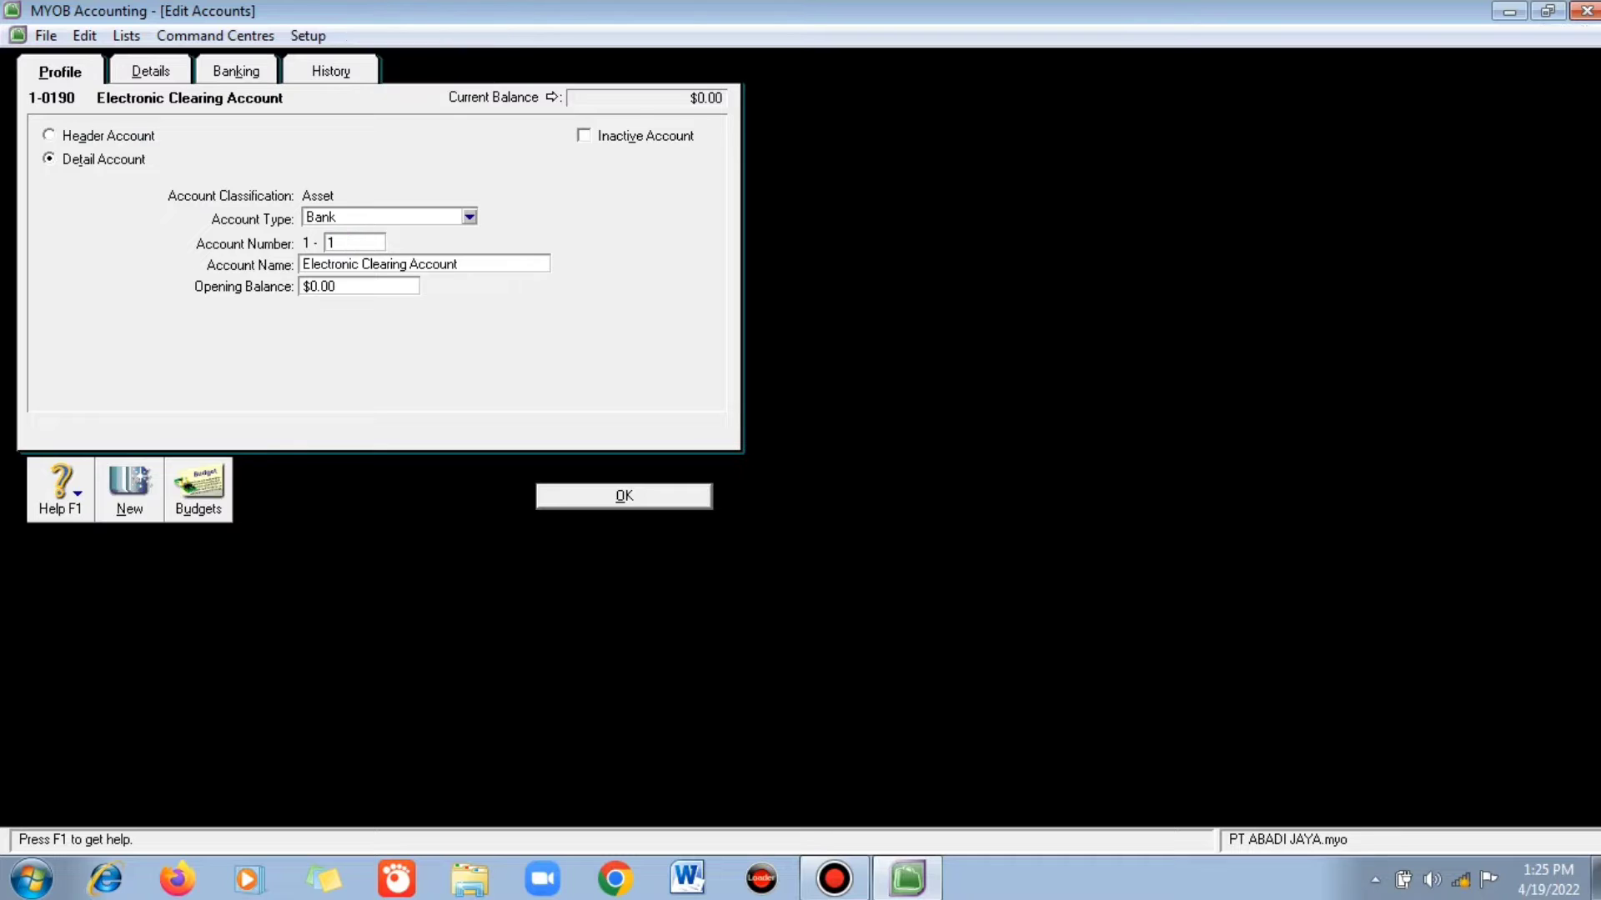
text(202)
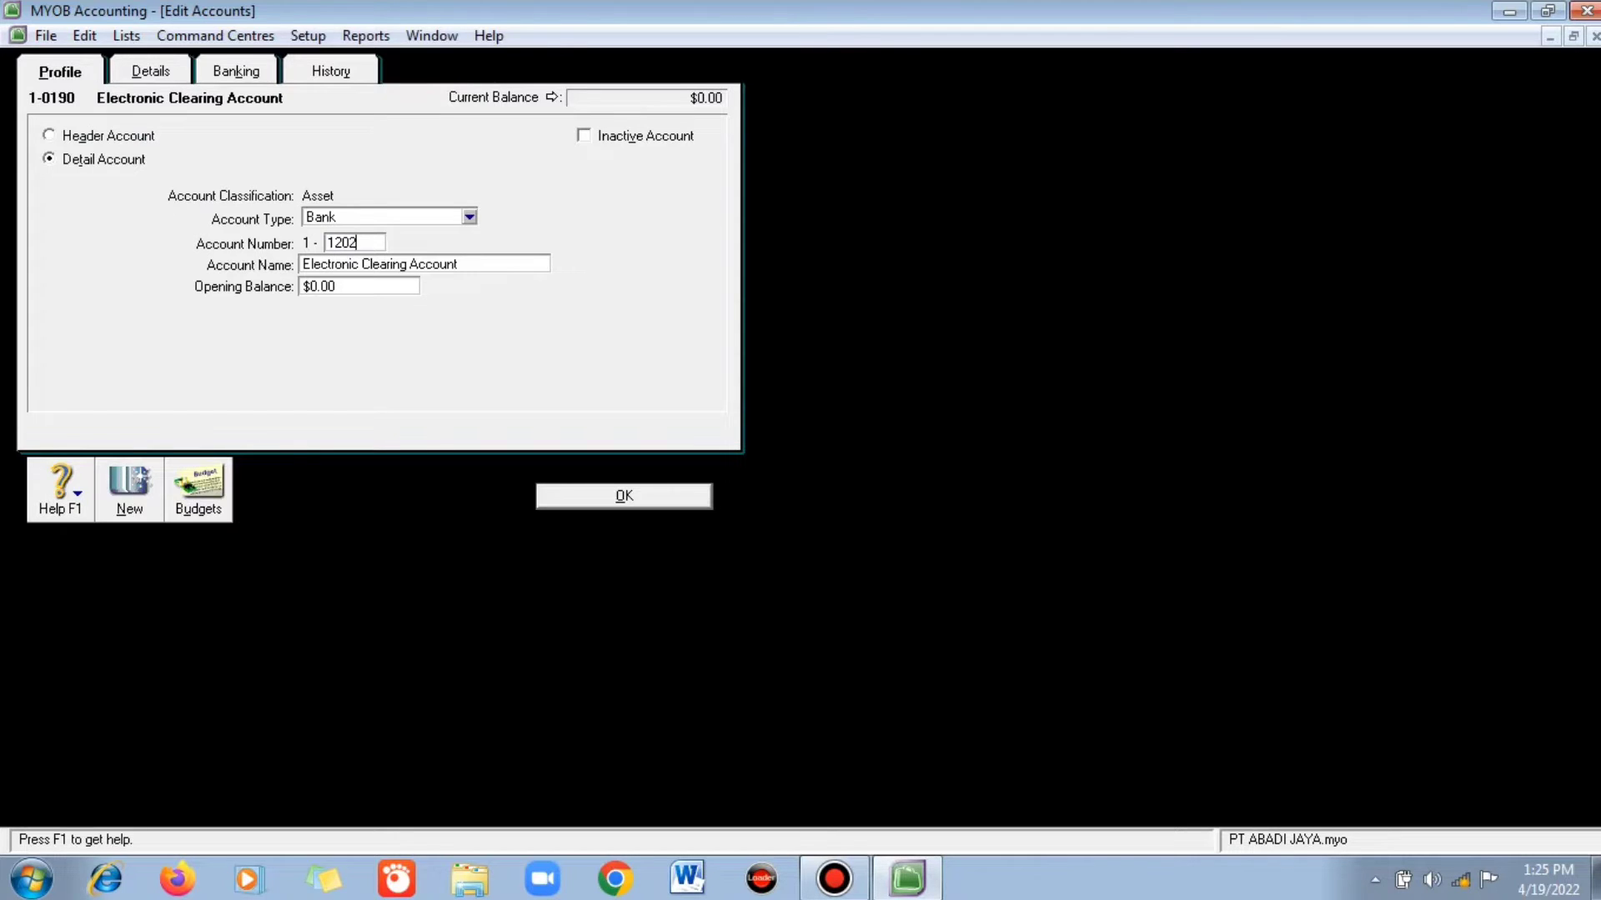
key(Tab)
text(b)
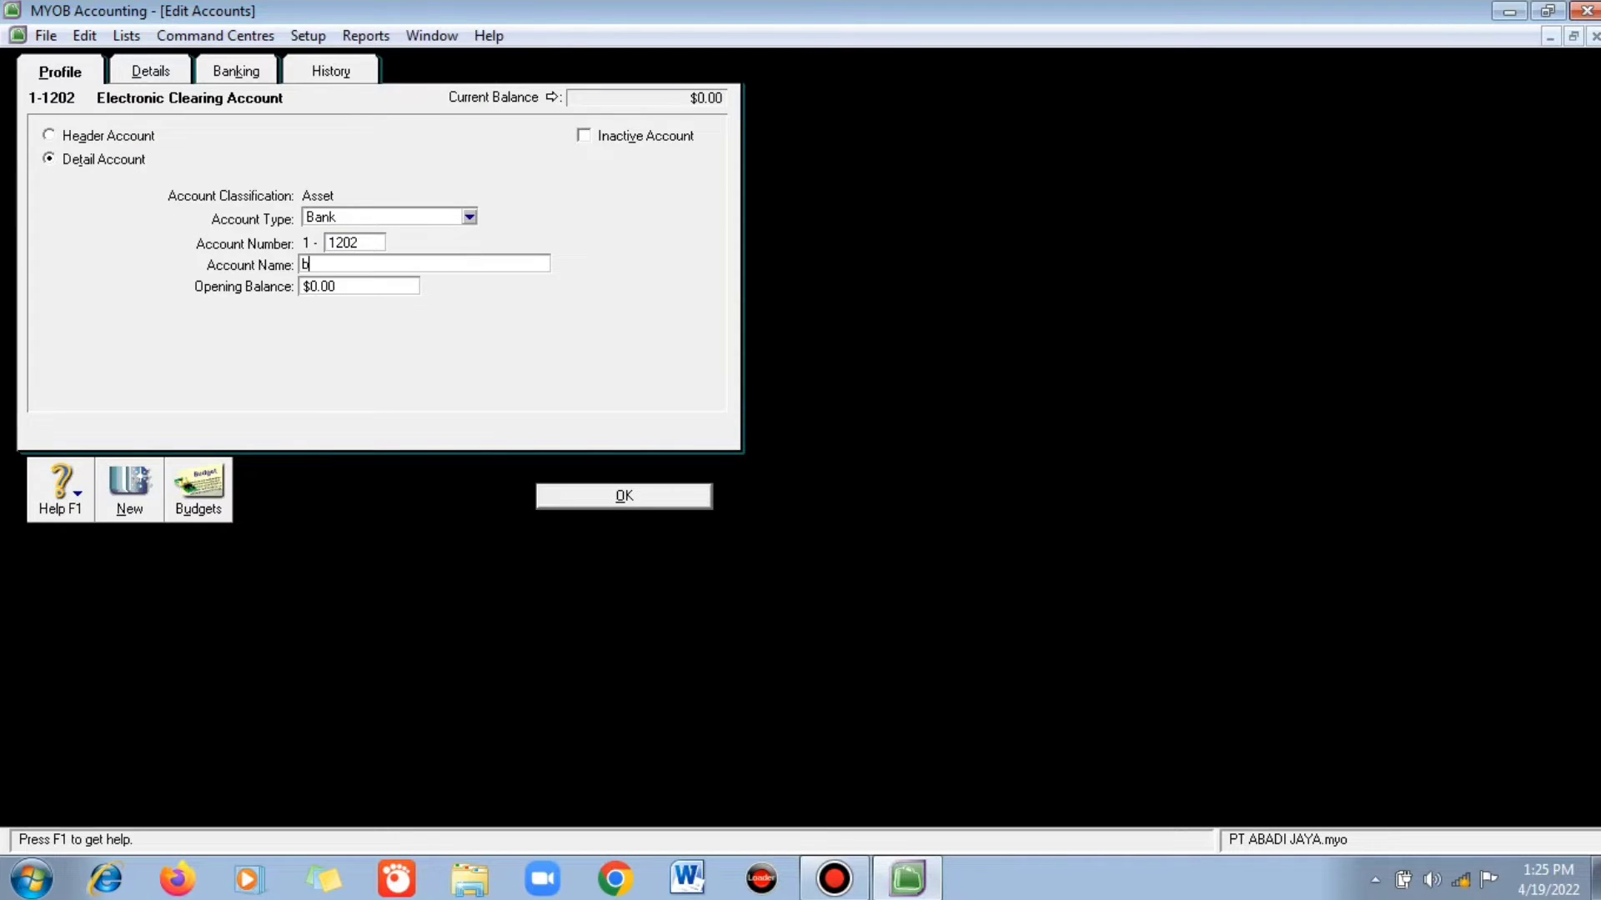
key(BackSpace)
text(Bank Mandiri)
- Save Bank Mandiri and add header account 1-1400 Persediaan Barang Dagangan
key(Return)
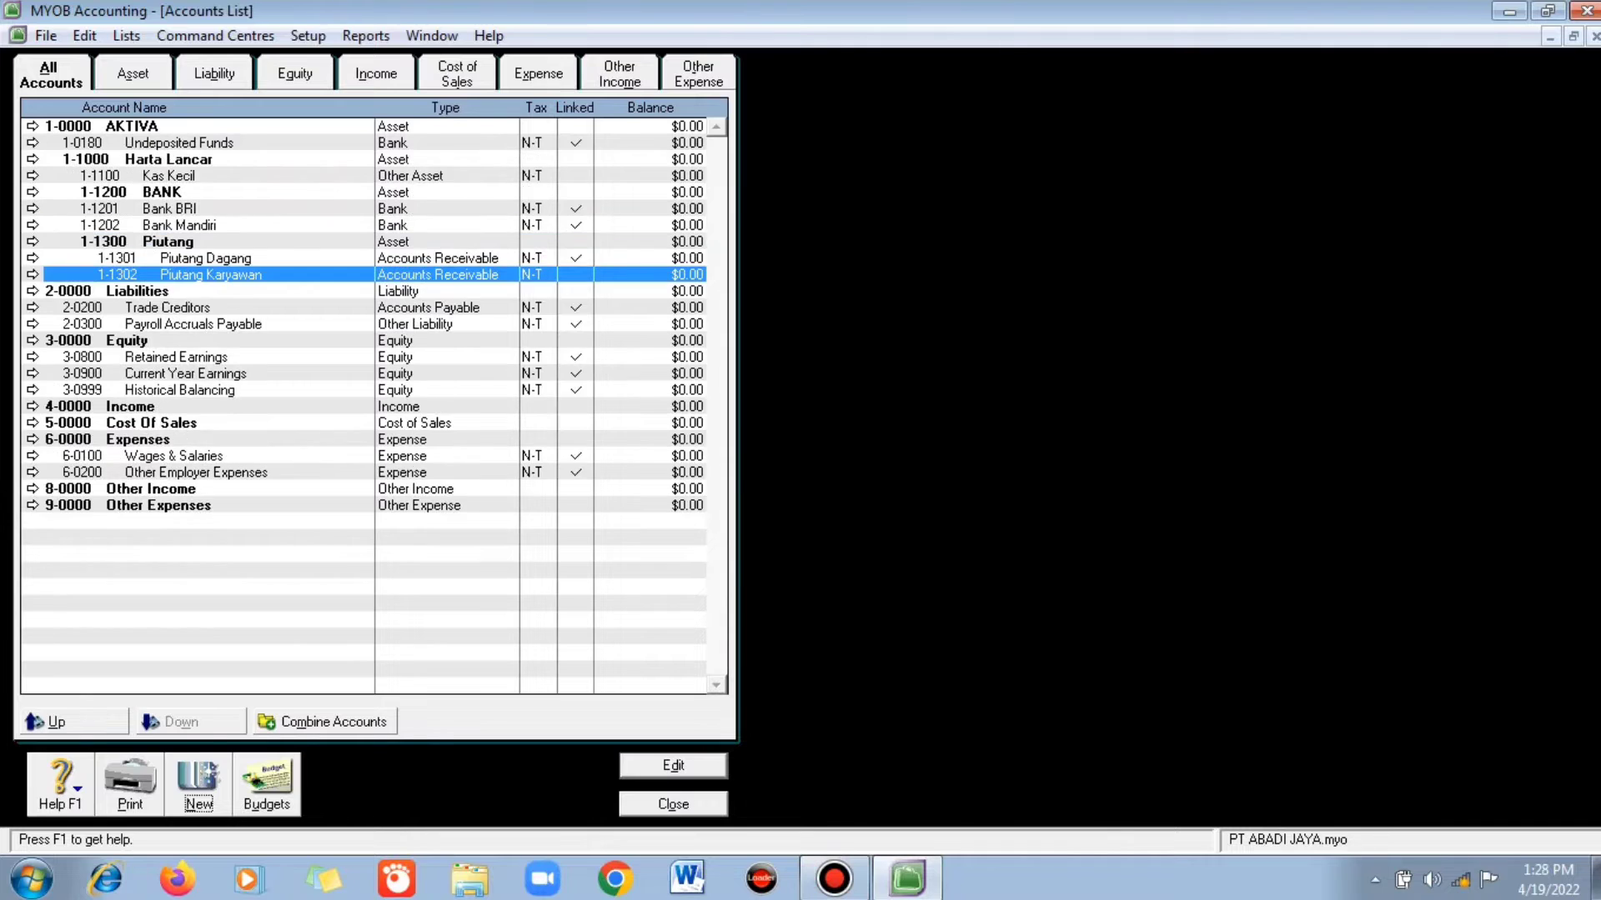
key(ctrl+n)
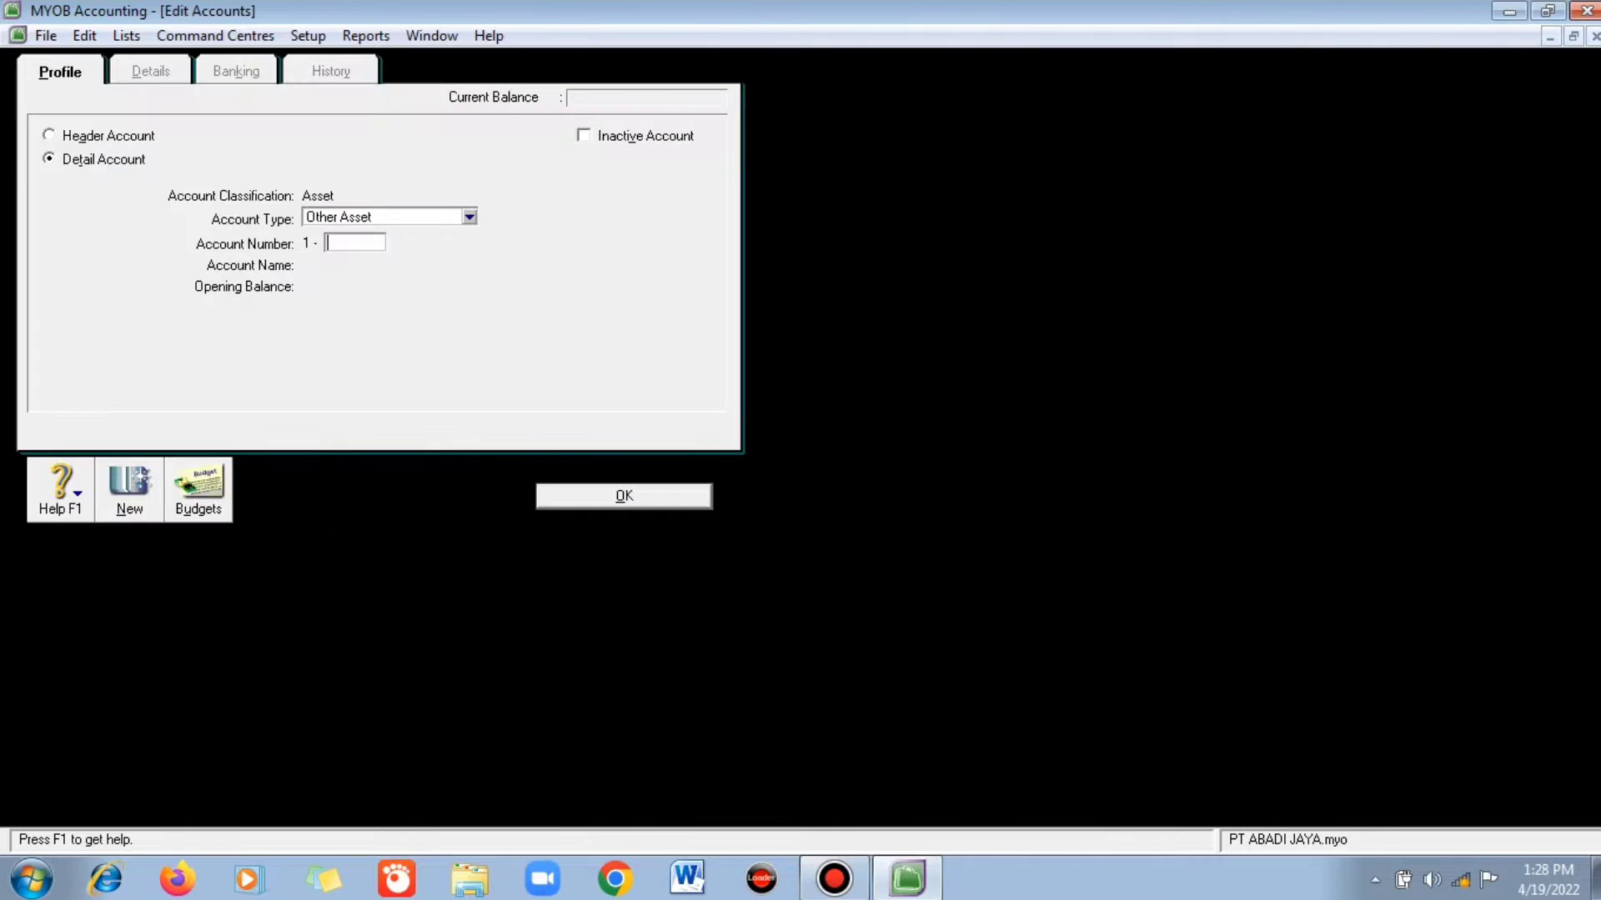
key(alt+h)
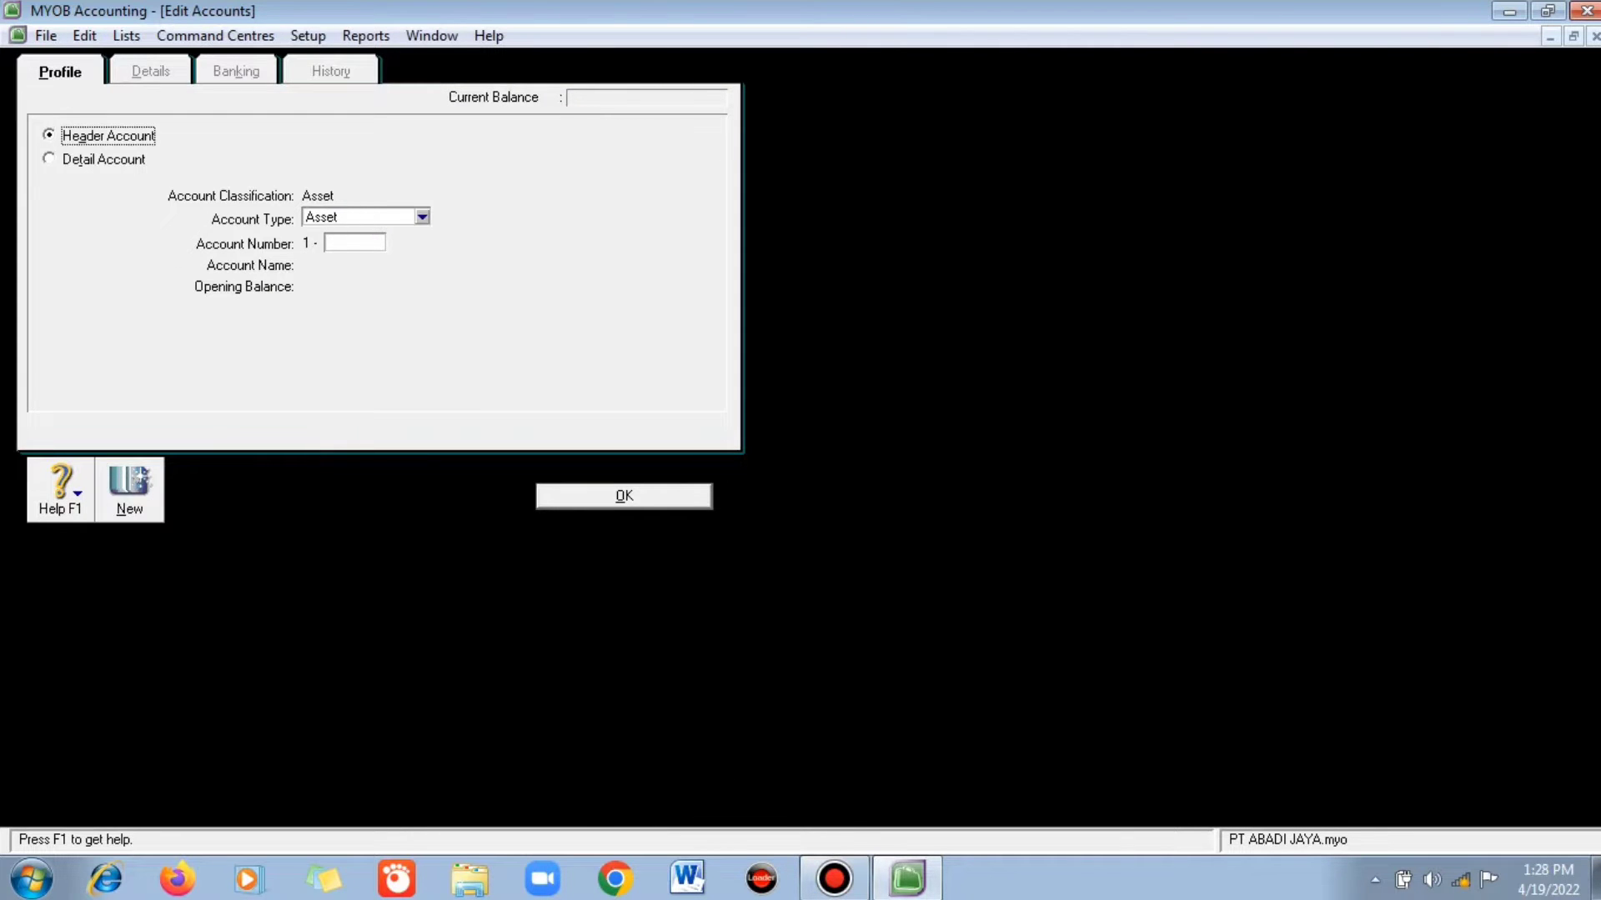
text(1400)
key(Tab)
text(Persediaan Barang Dagangan)
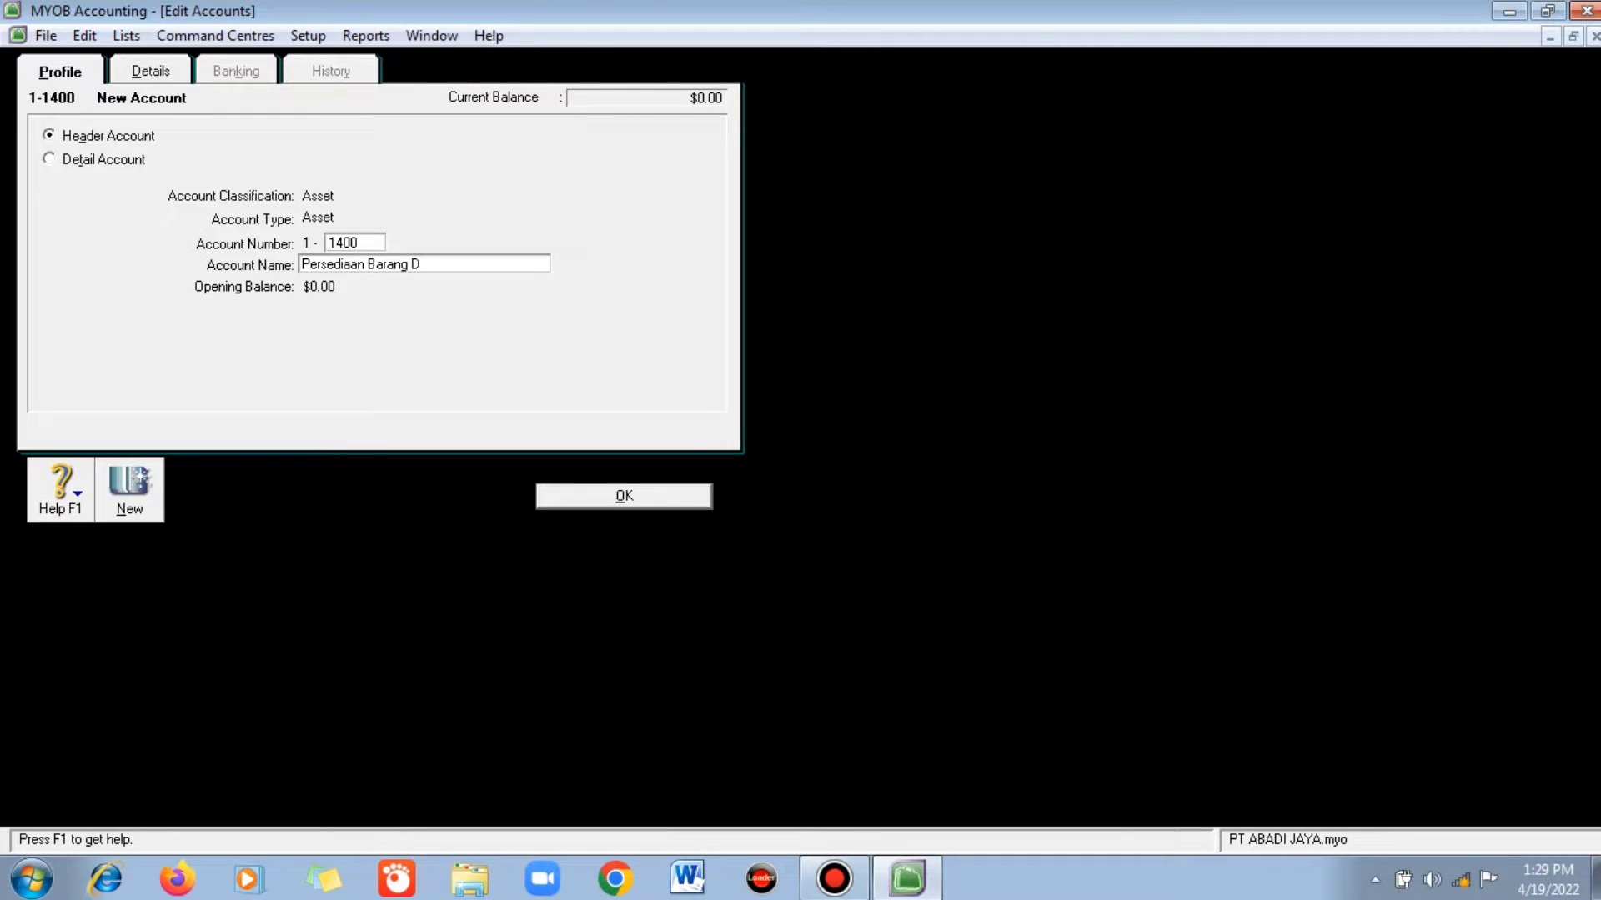
key(Return)
- Add Other Current Liability account 2-0500 PPN Masukan
key(ctrl+n)
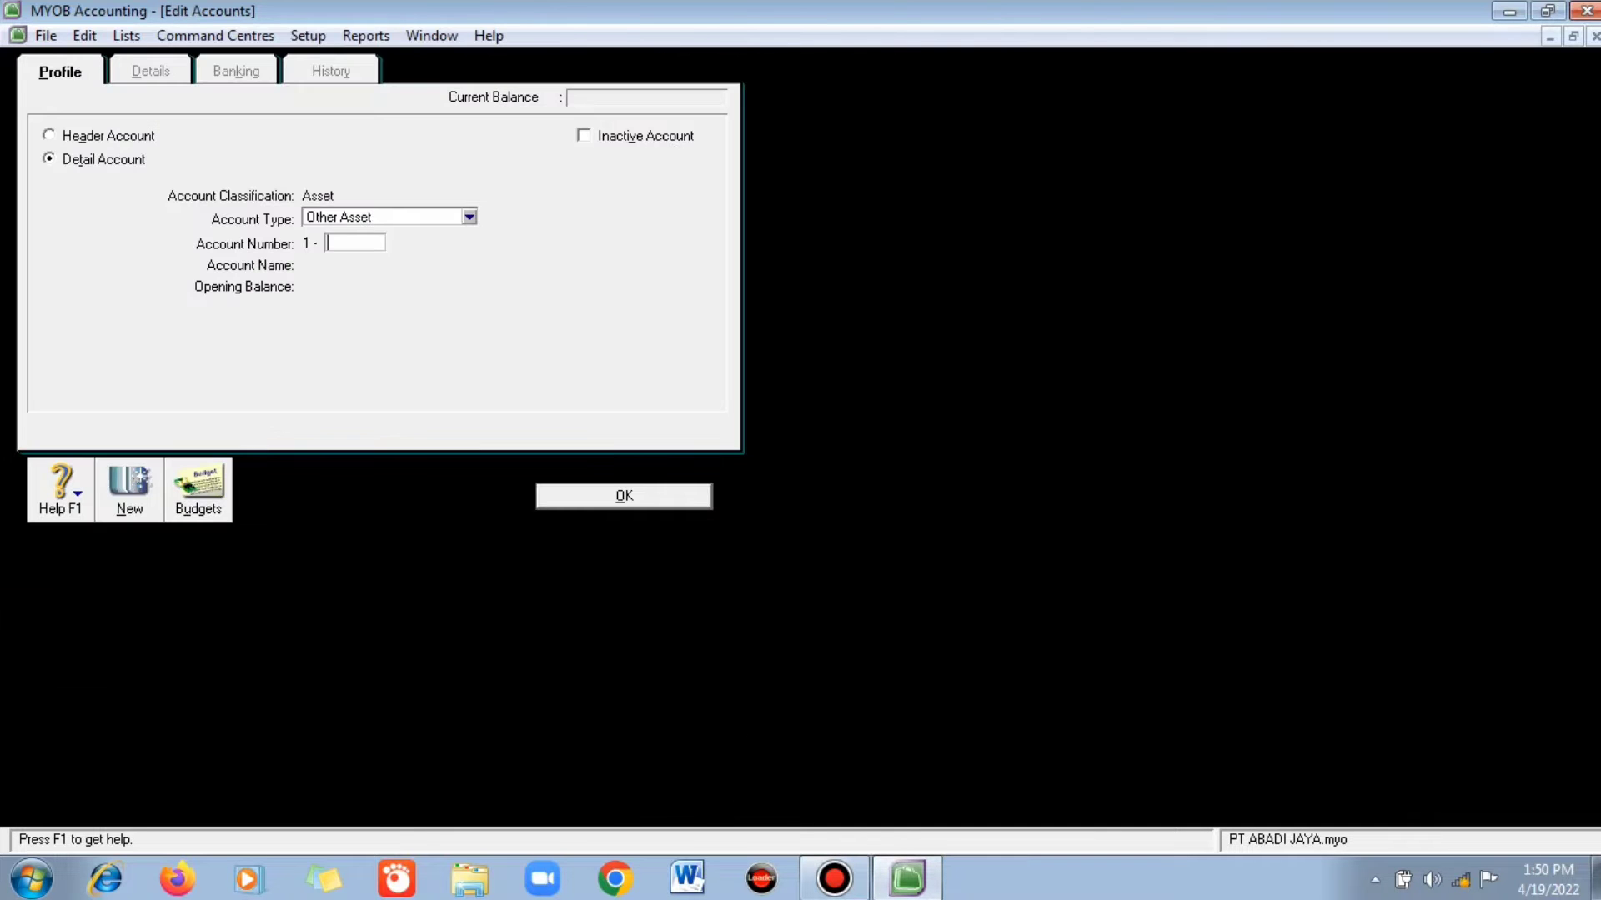
key(alt+Down)
key(Down)
key(Down)
key(Down)
key(Down)
key(Down)
key(Down)
key(Down)
key(Down)
key(Down)
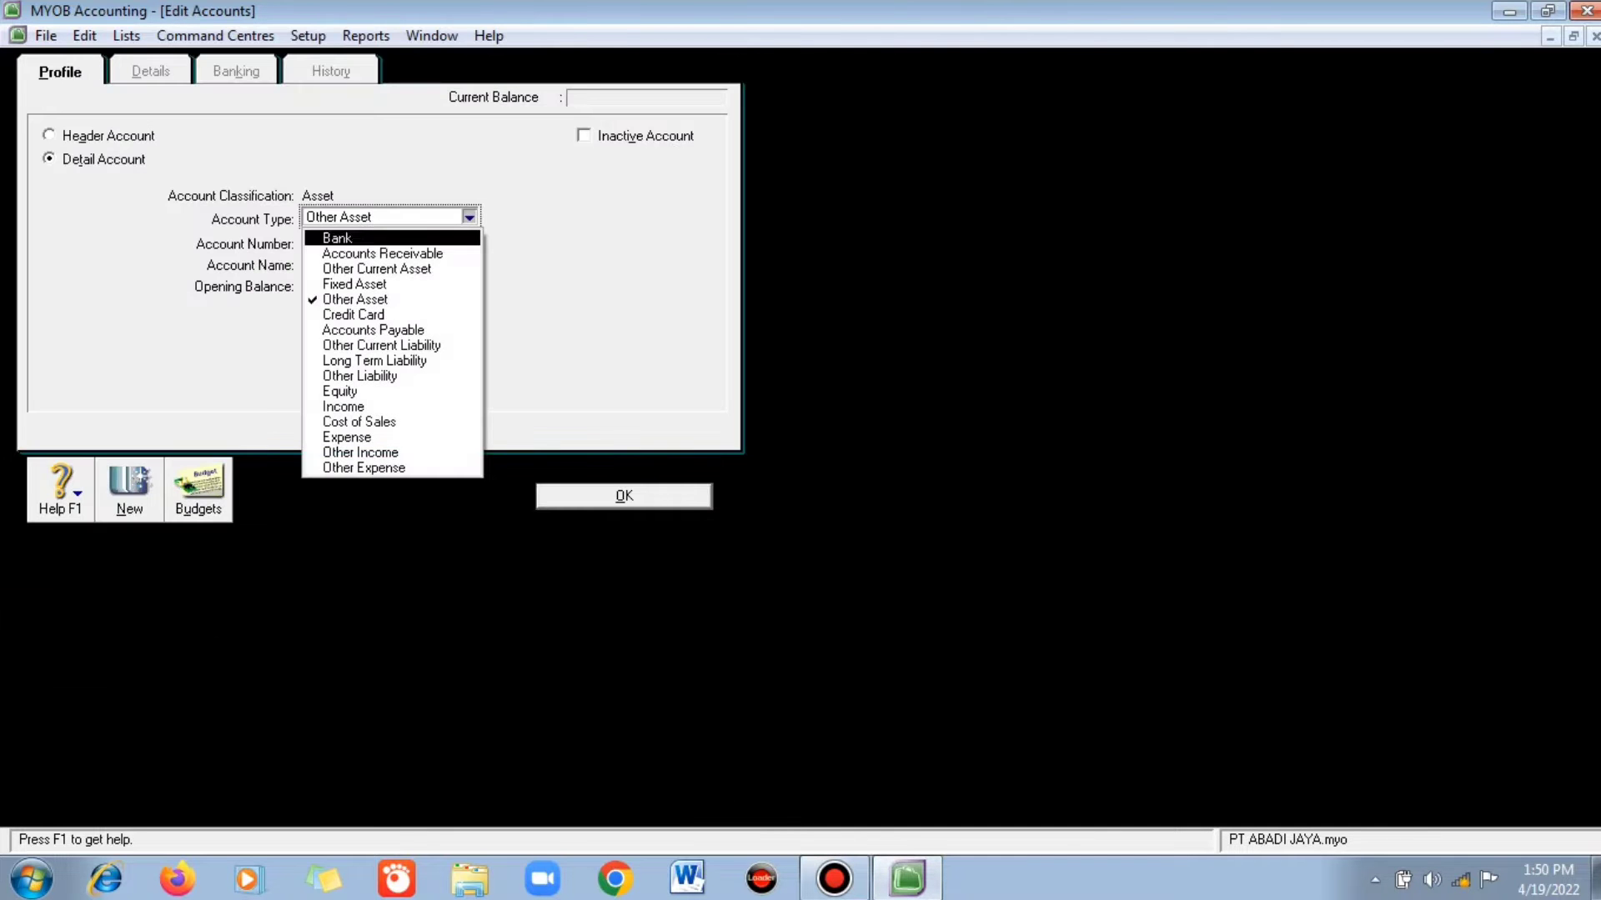
key(Up)
key(Return)
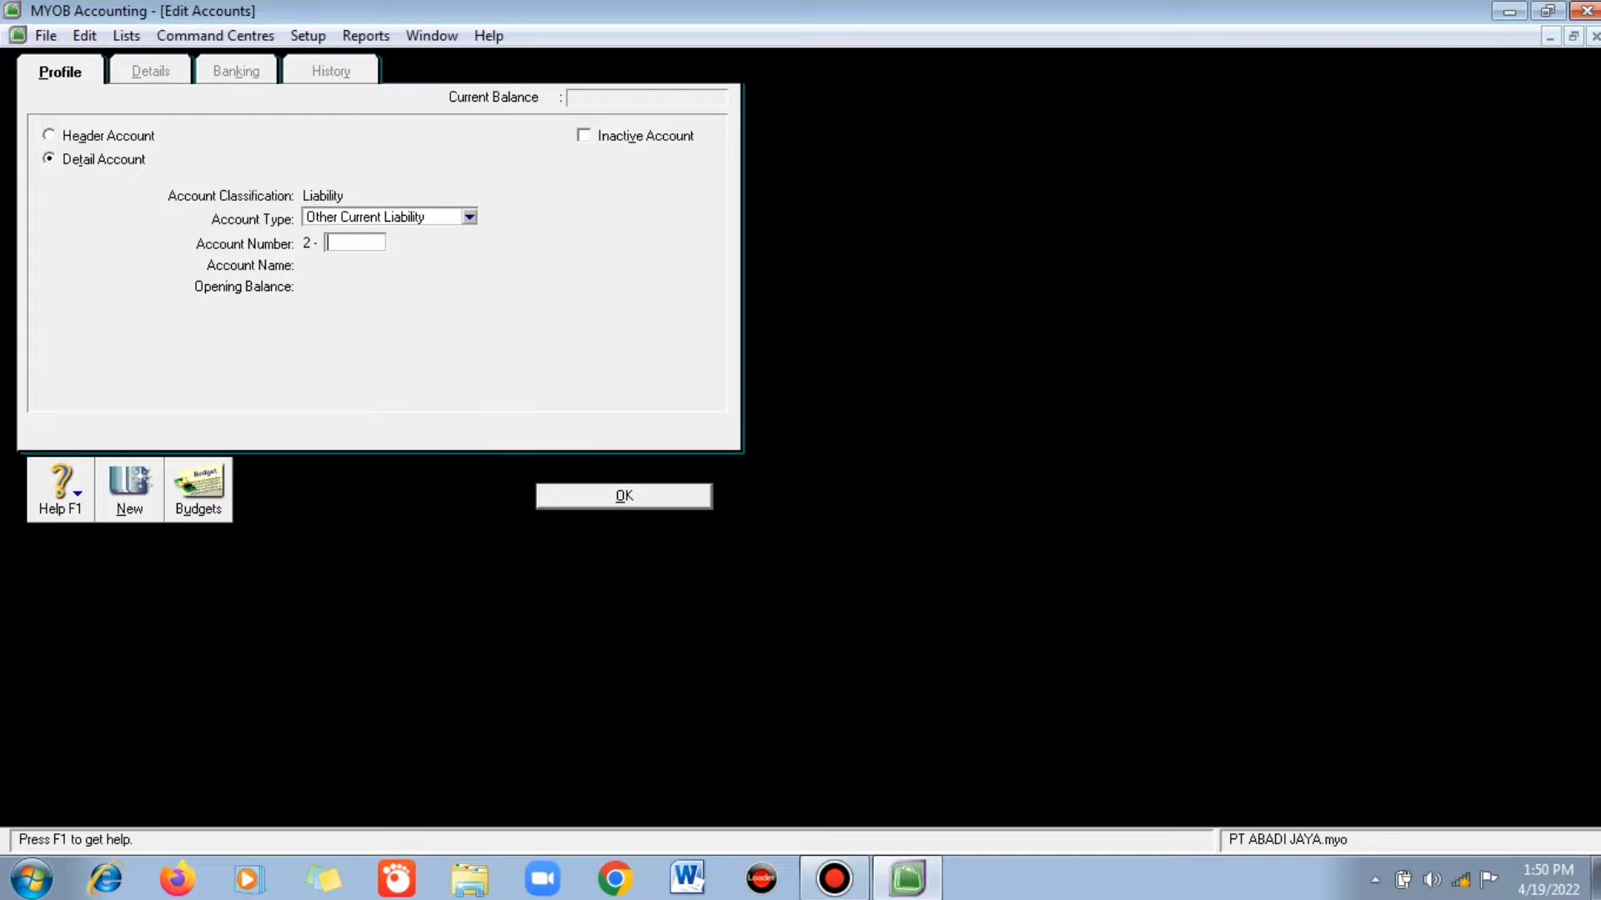
text(0500)
key(Tab)
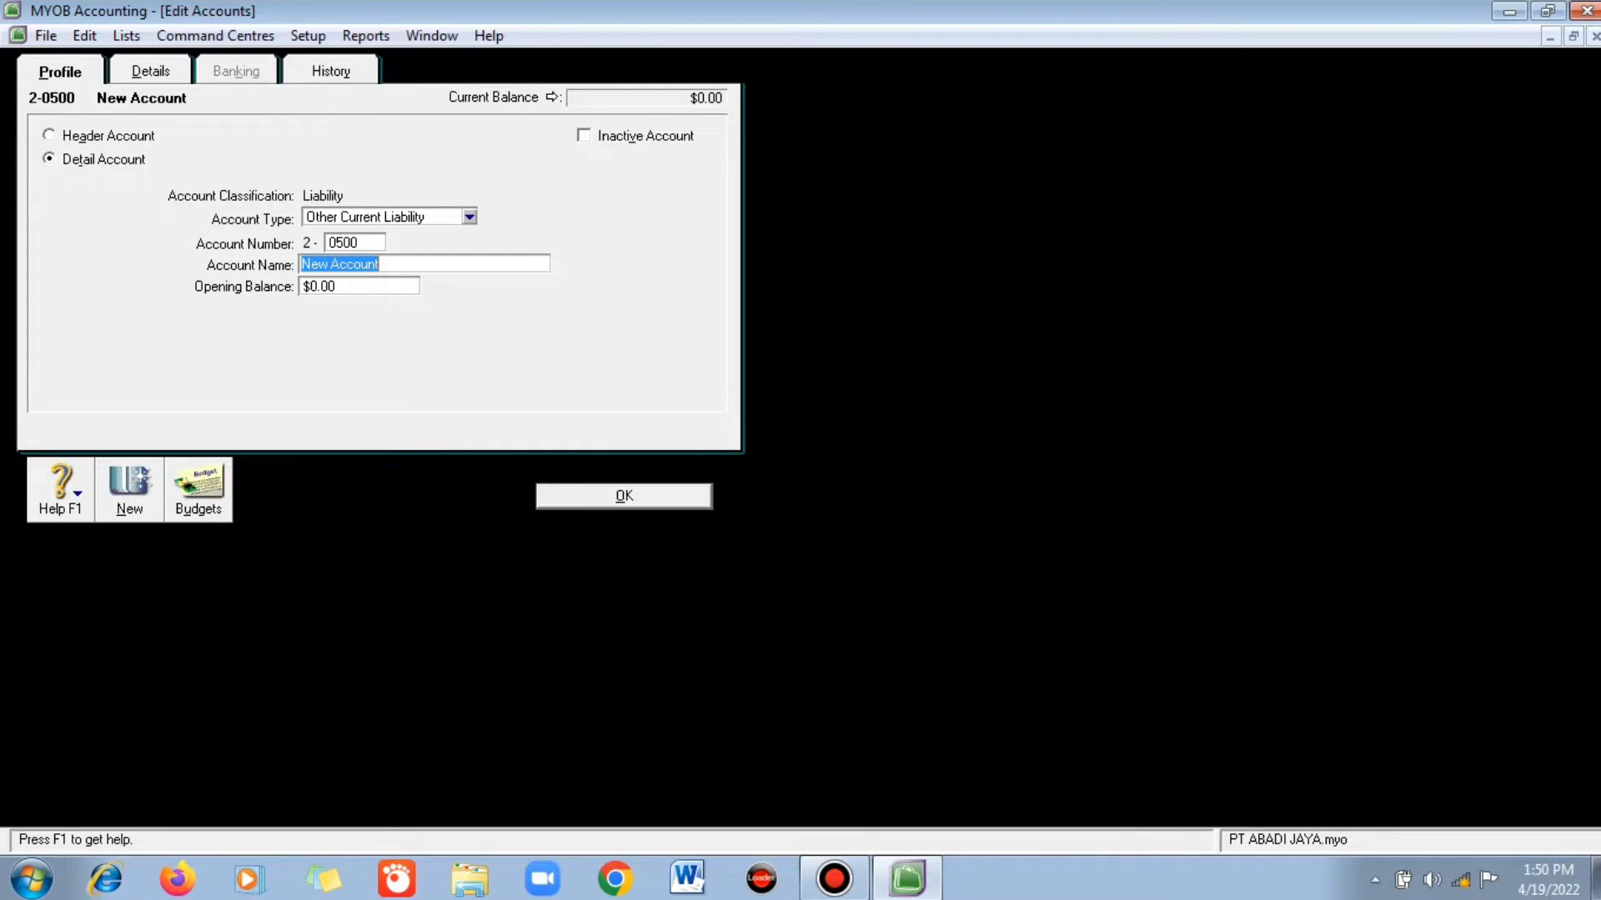
text(PPN Masukan)
key(Return)
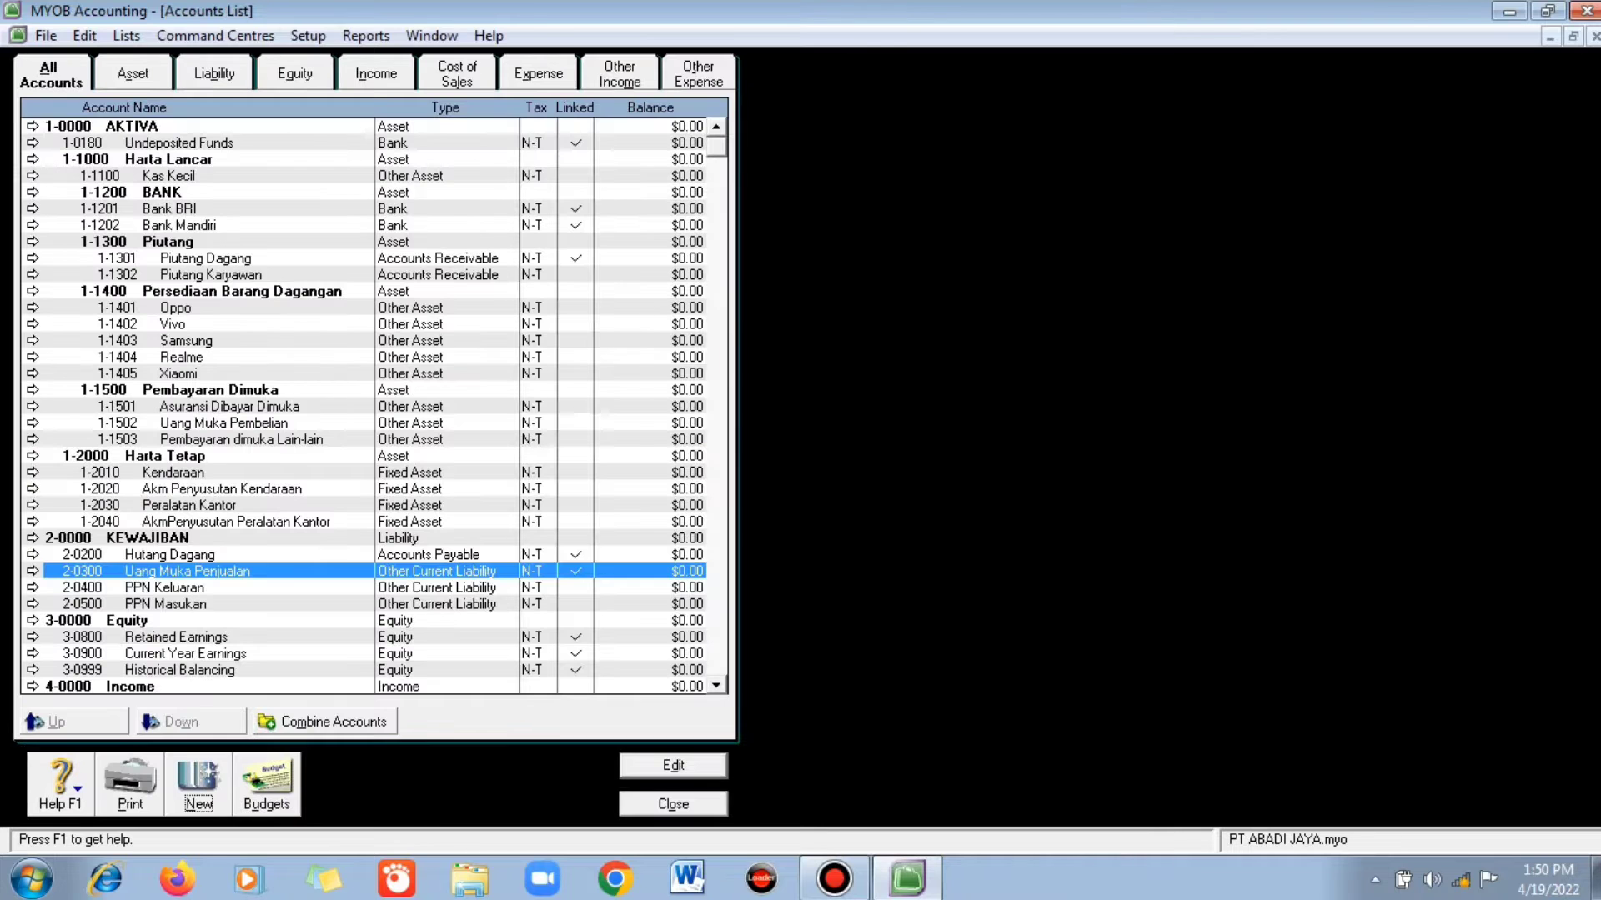
- Rename equity header 3-0000 to EQUITY
text(MOD)
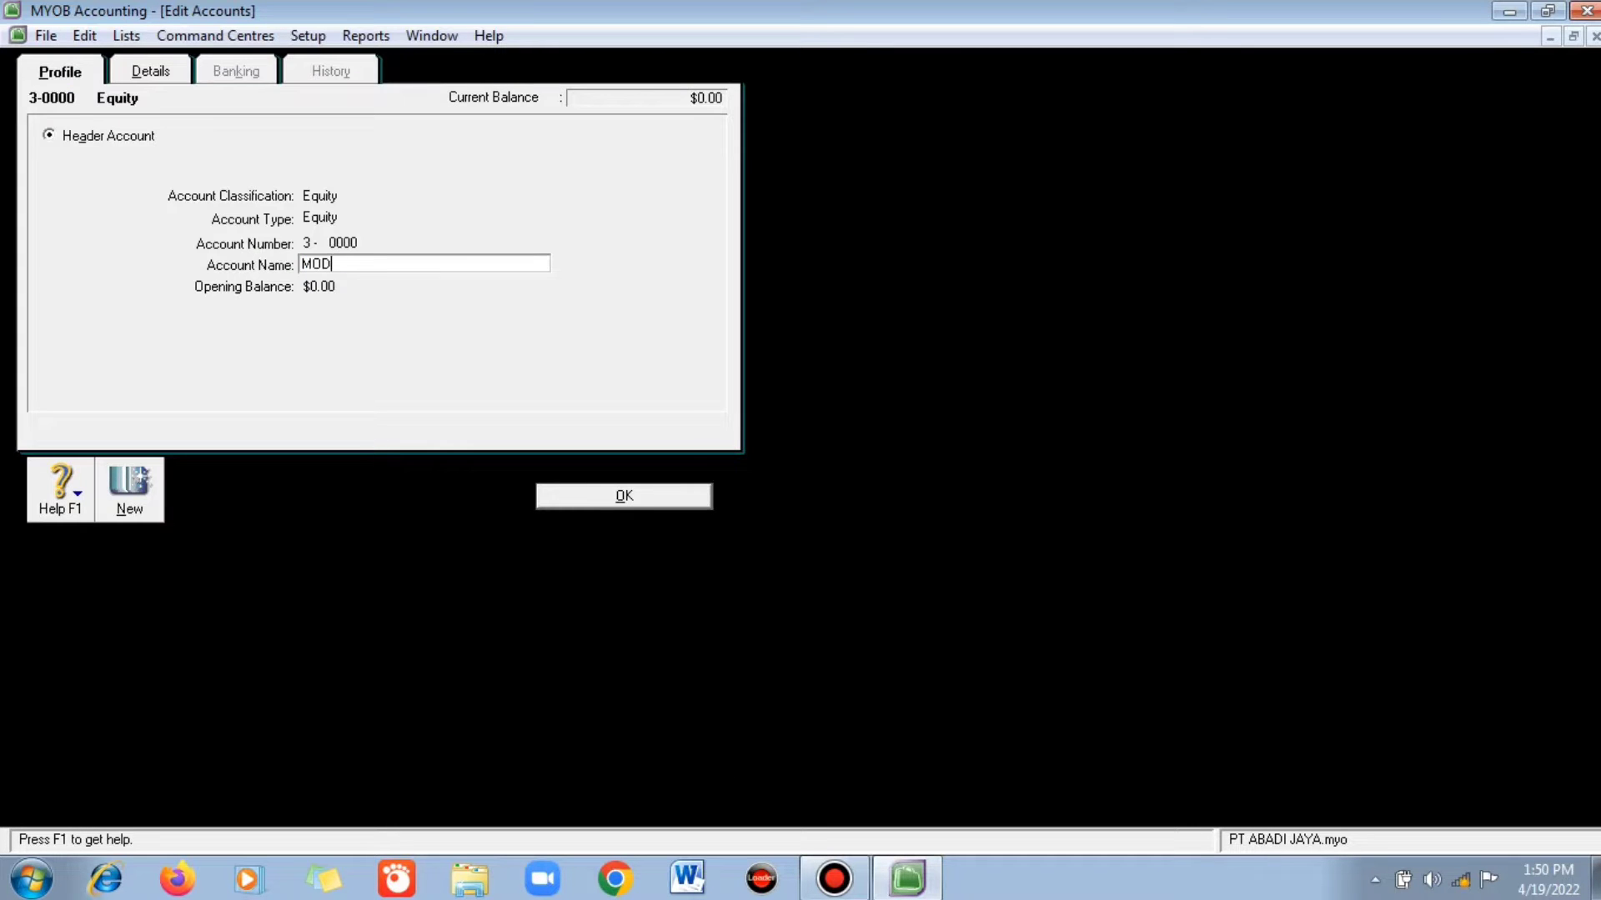
text(AL)
key(BackSpace)
key(BackSpace)
key(BackSpace)
key(BackSpace)
key(BackSpace)
text(EQUI)
key(Return)
- Add Equity header account 3-1000 Modal
click(208, 784)
click(49, 135)
click(422, 216)
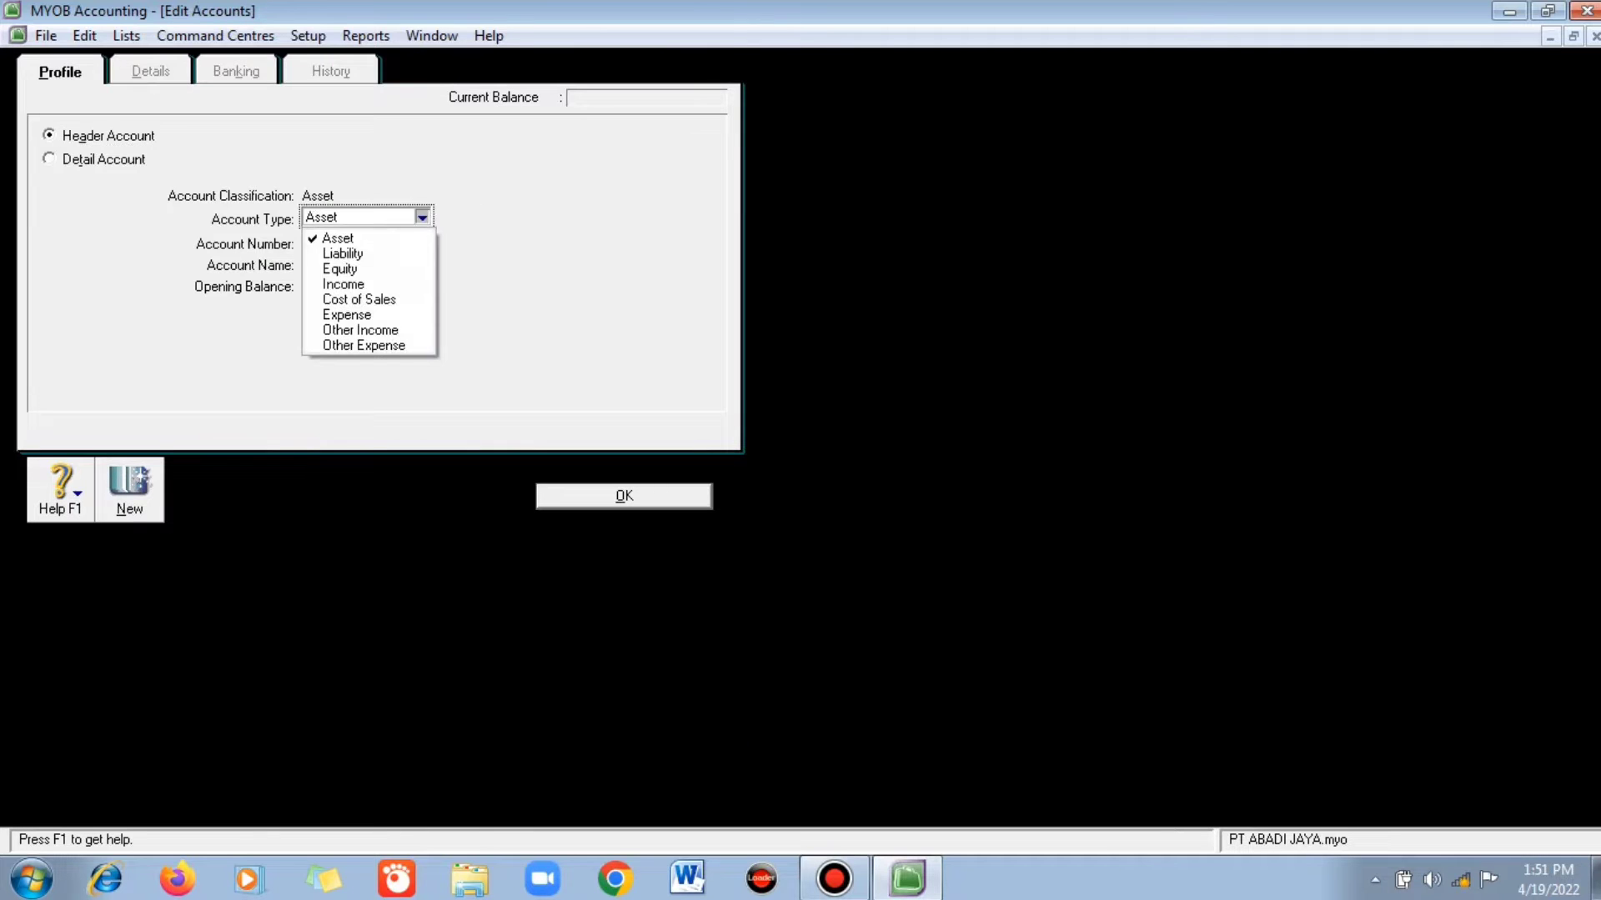
click(339, 268)
text(1000)
key(Tab)
text(M)
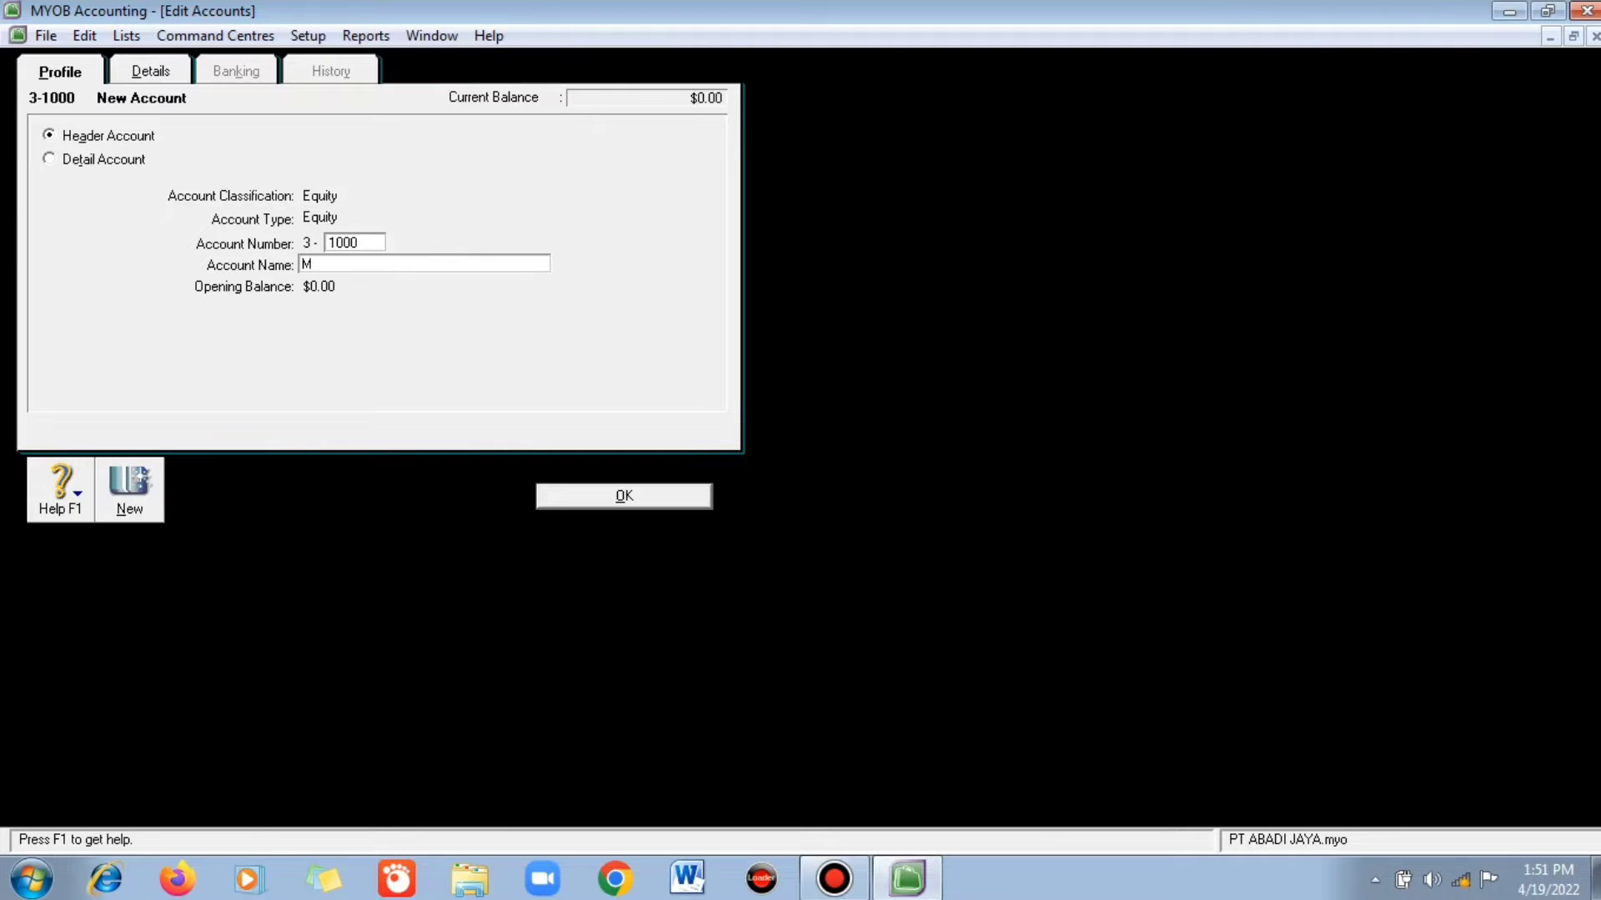
text(odal)
key(Return)
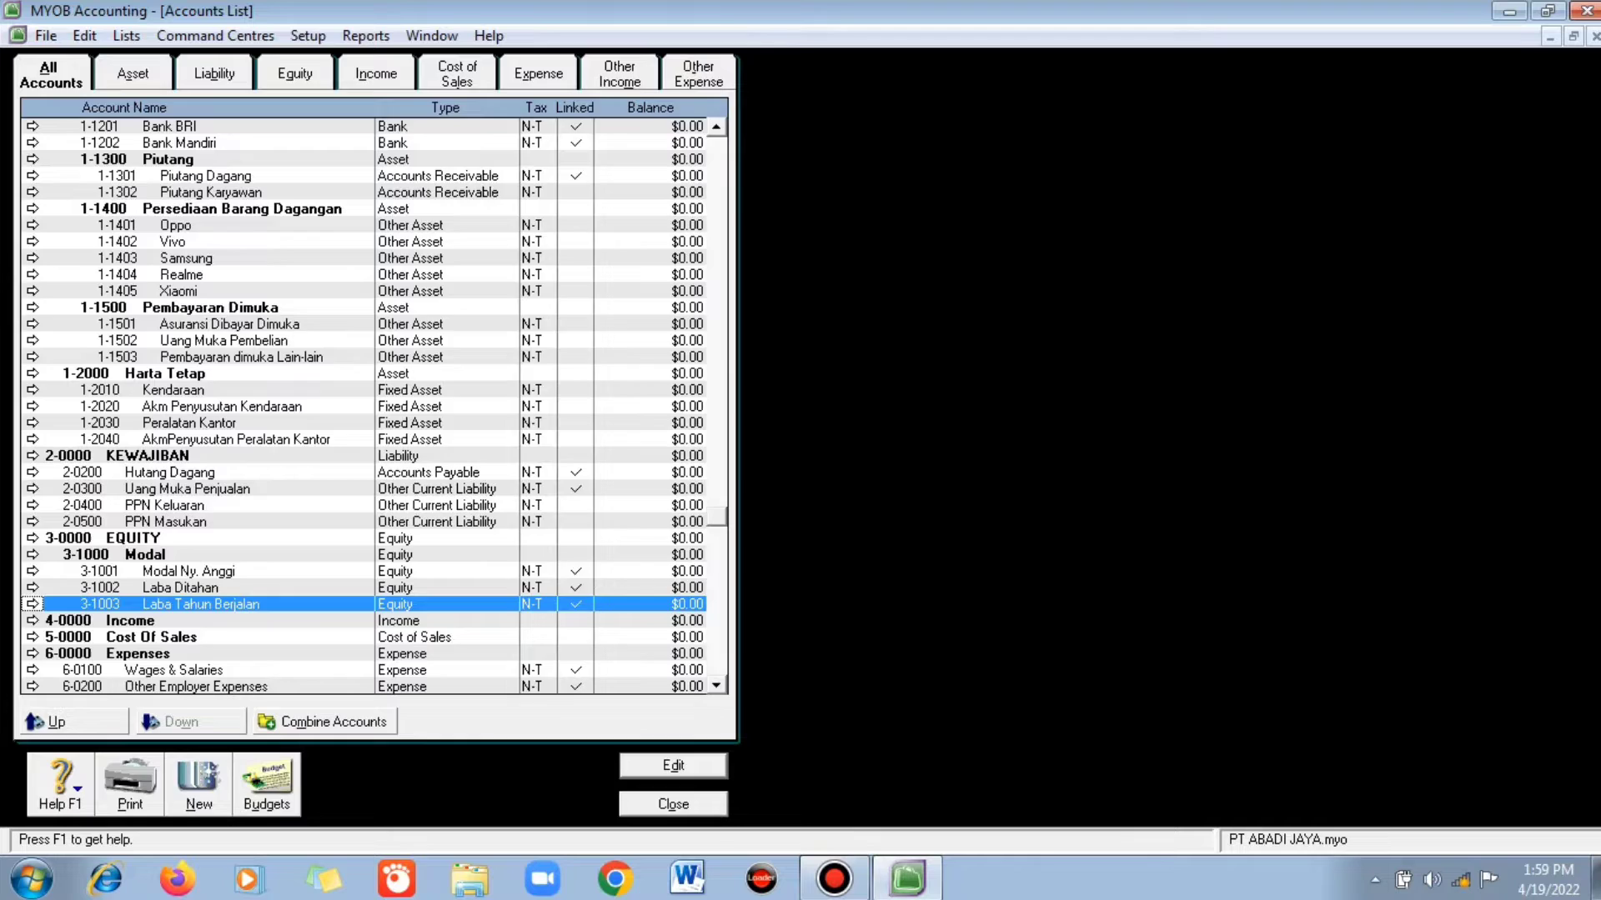
- Add Equity detail account 3-1004 Saldo Awal
click(198, 783)
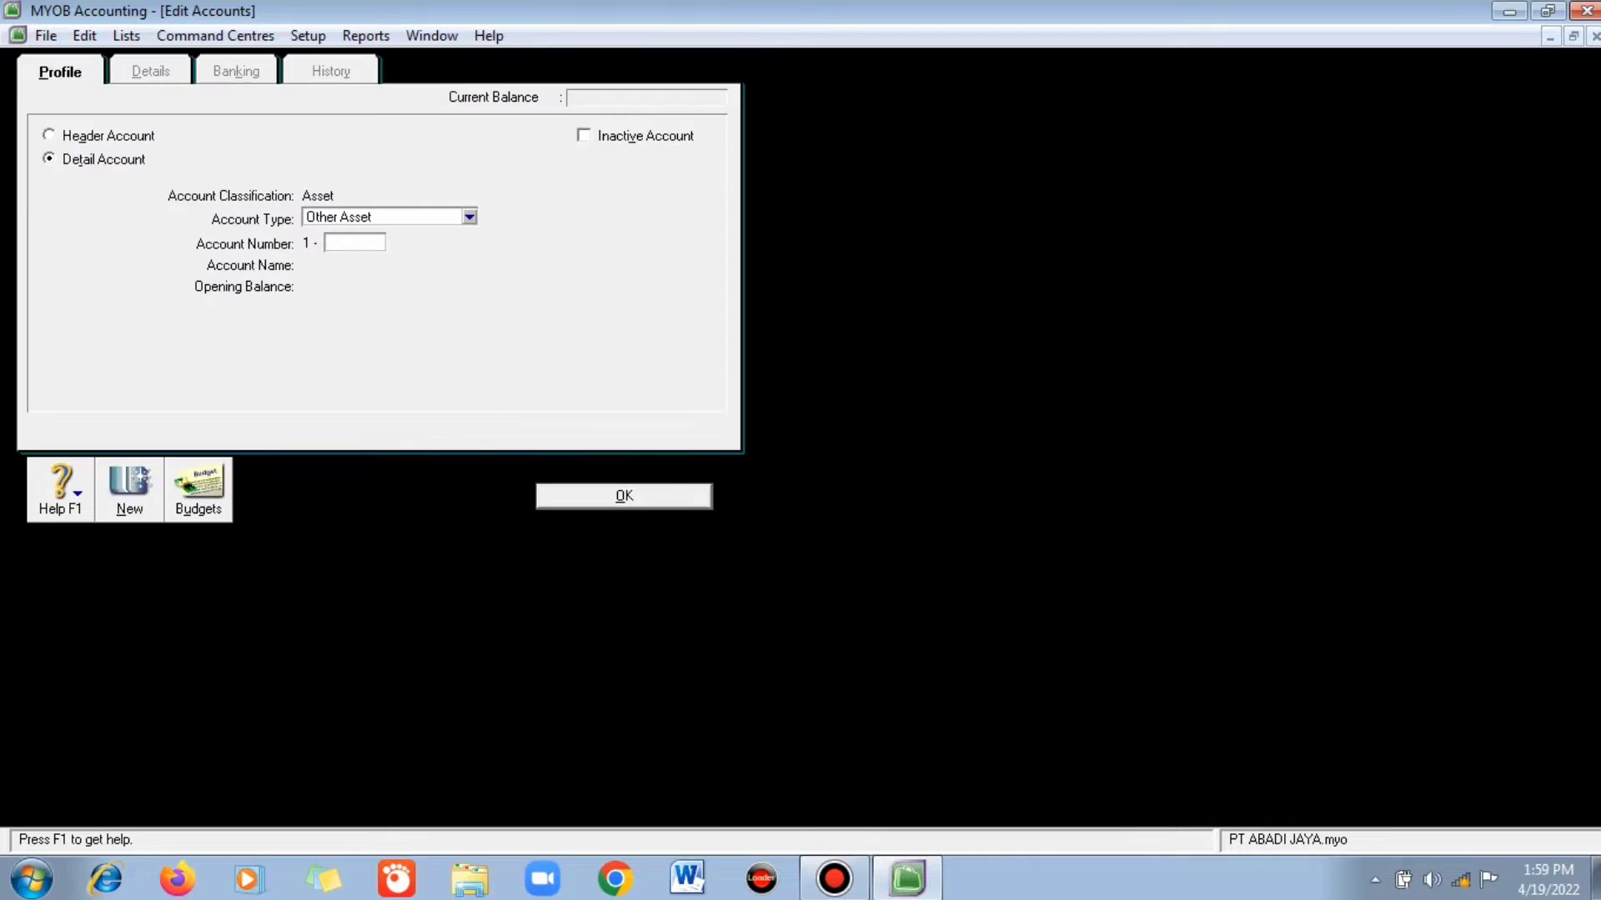
click(469, 217)
click(340, 268)
text(1004)
key(Tab)
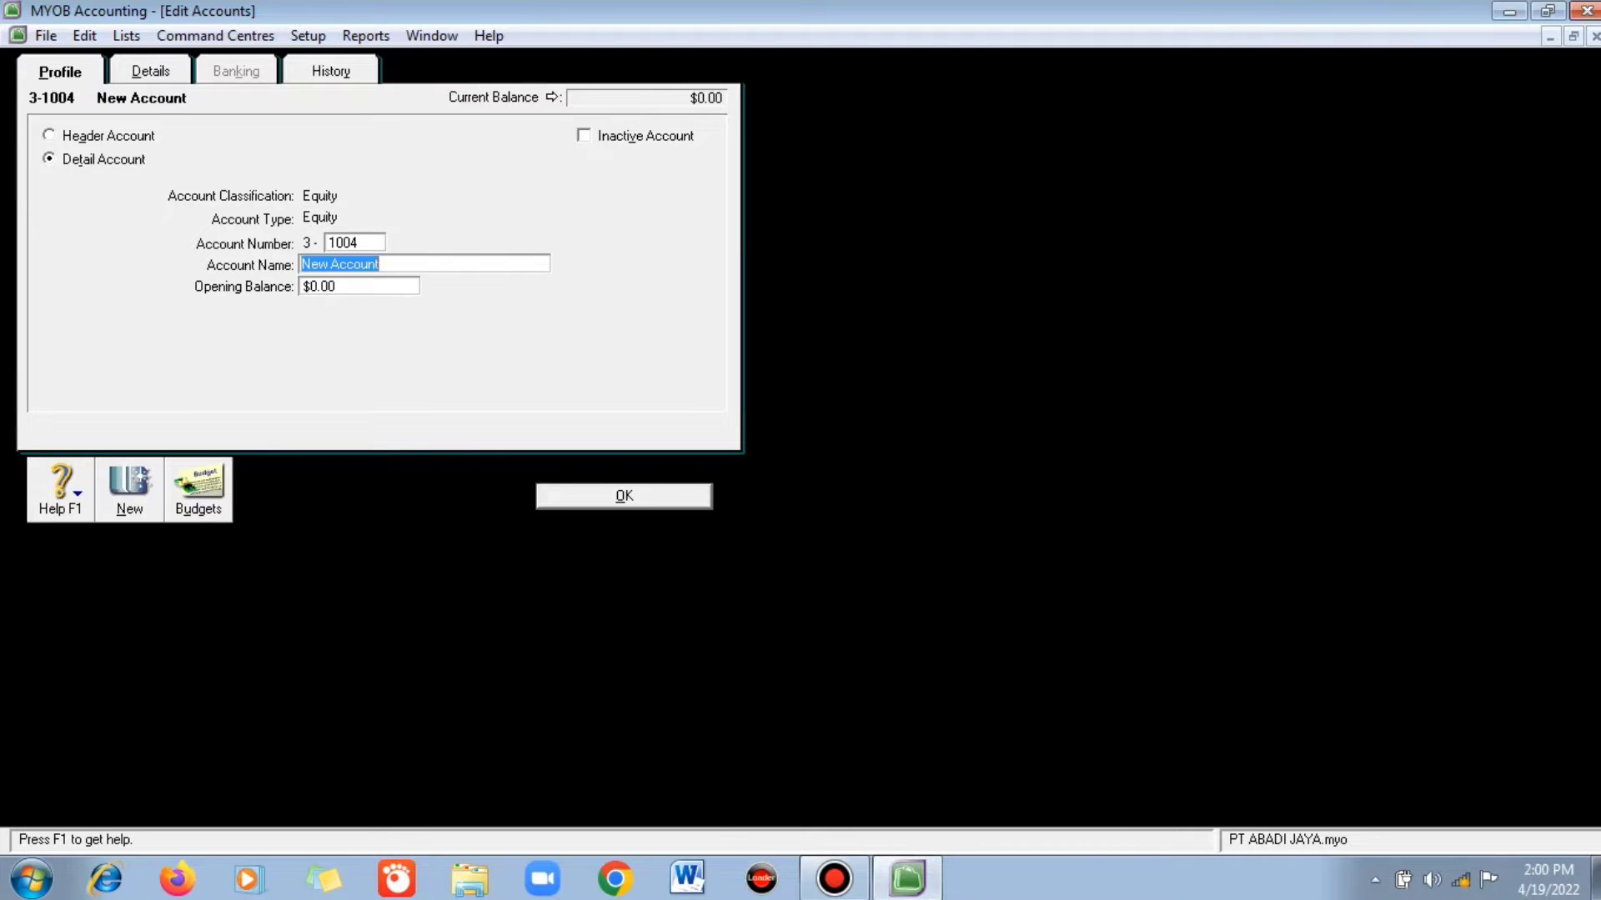
text(Saldo Awal)
key(Return)
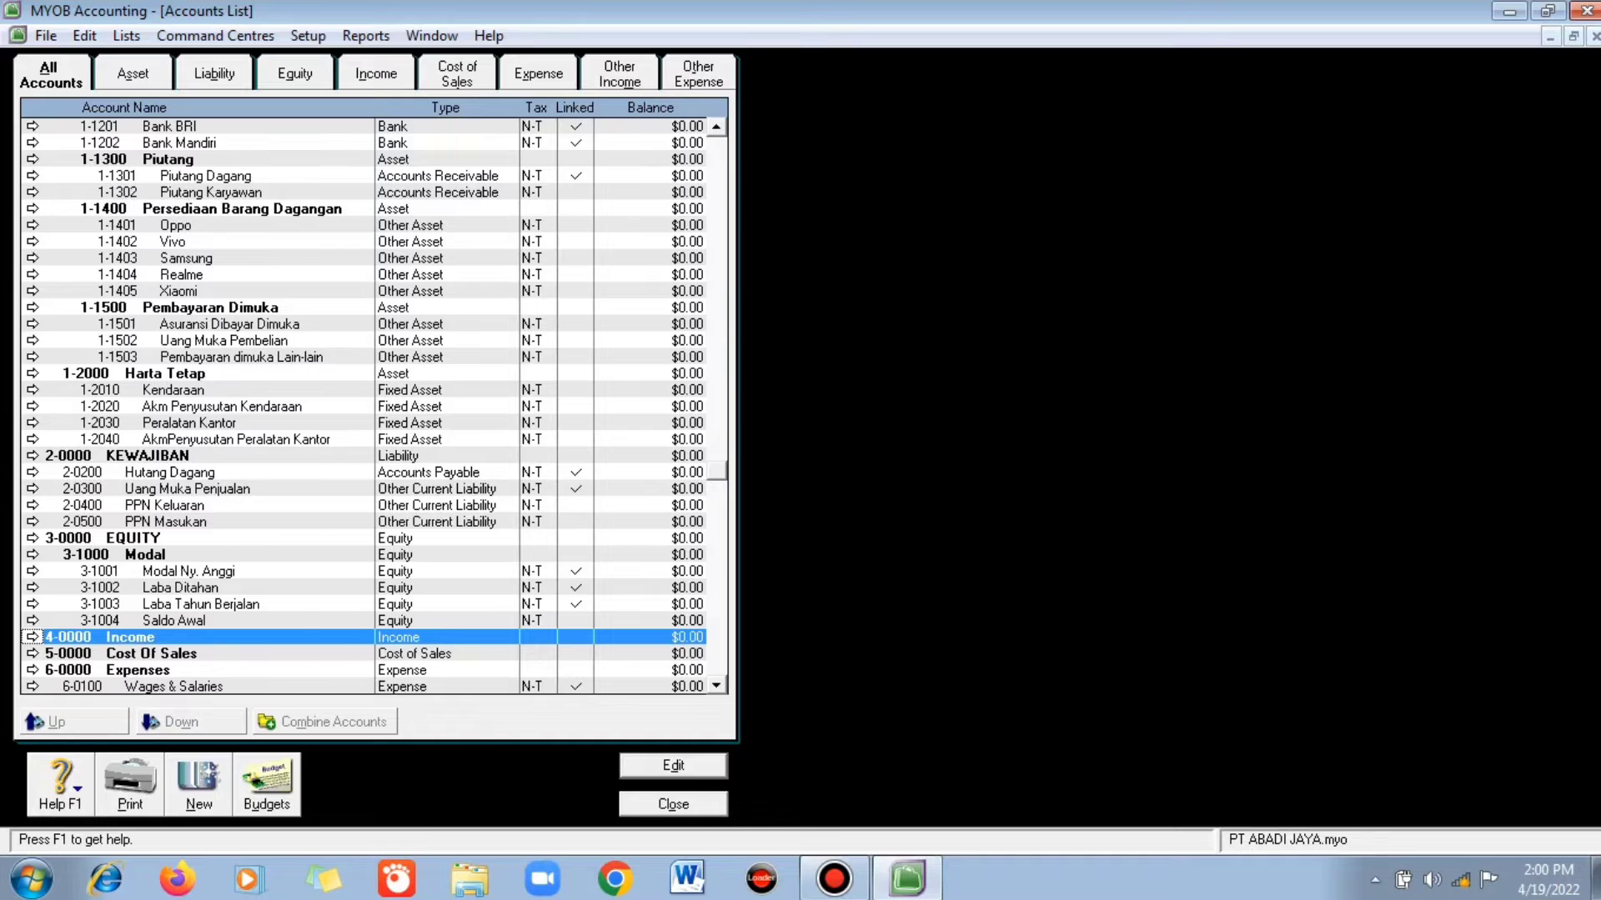
- Rename income header 4-0000 to PENDAPATAN
key(Return)
text(PENDAPATAN)
key(Return)
- Add Income header account 4-1000 Pendapatan Penjualan
key(alt+n)
click(49, 135)
click(423, 218)
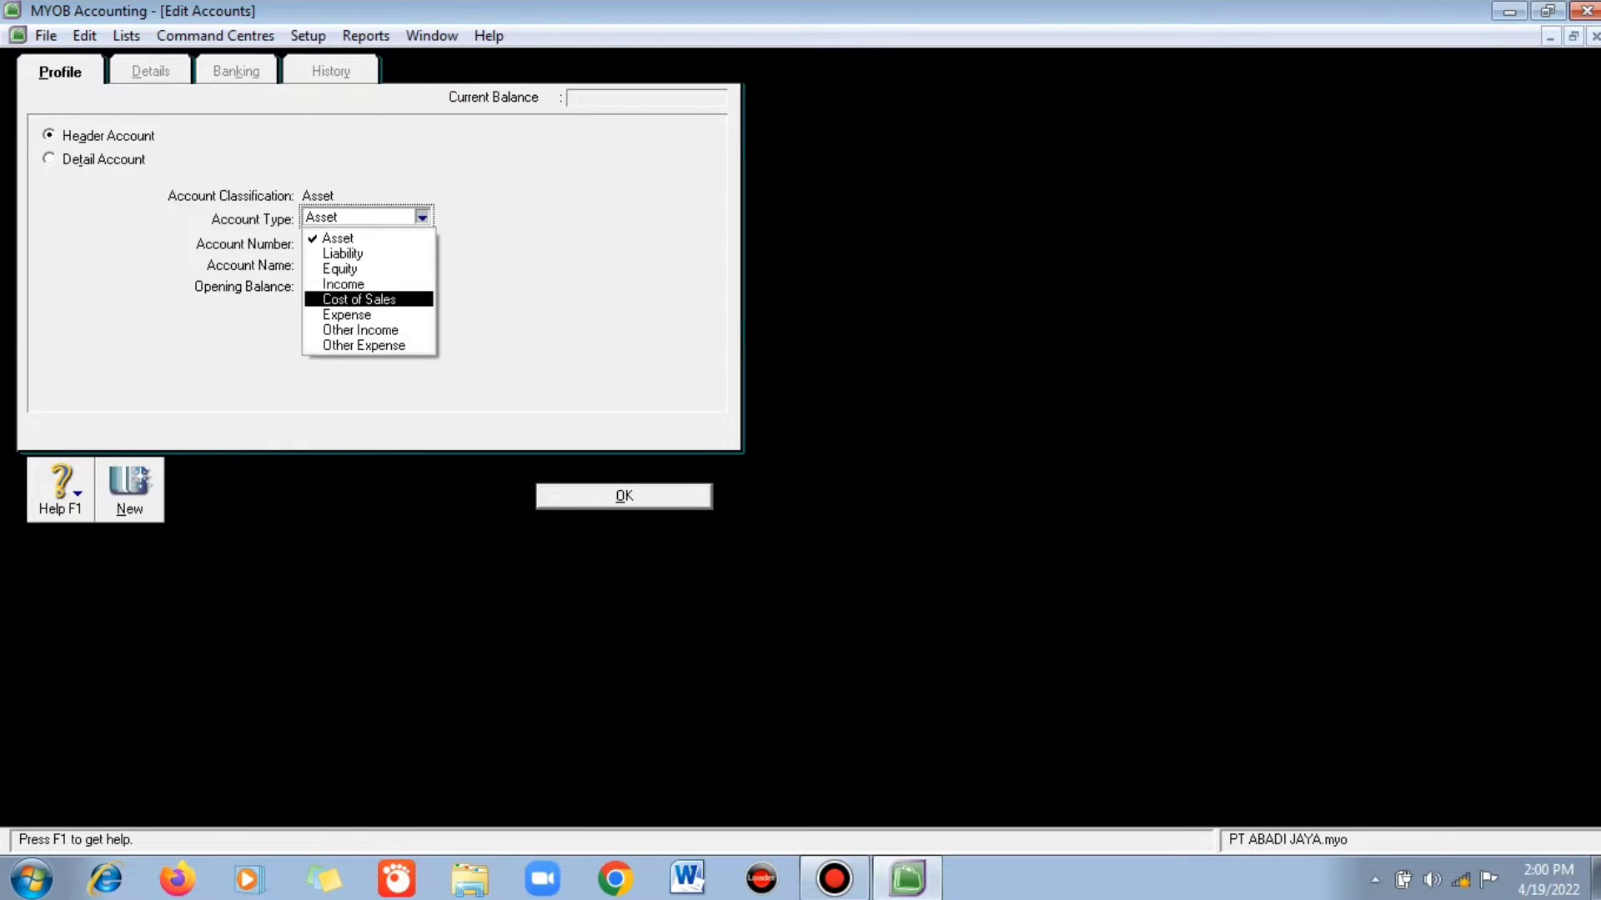
key(Return)
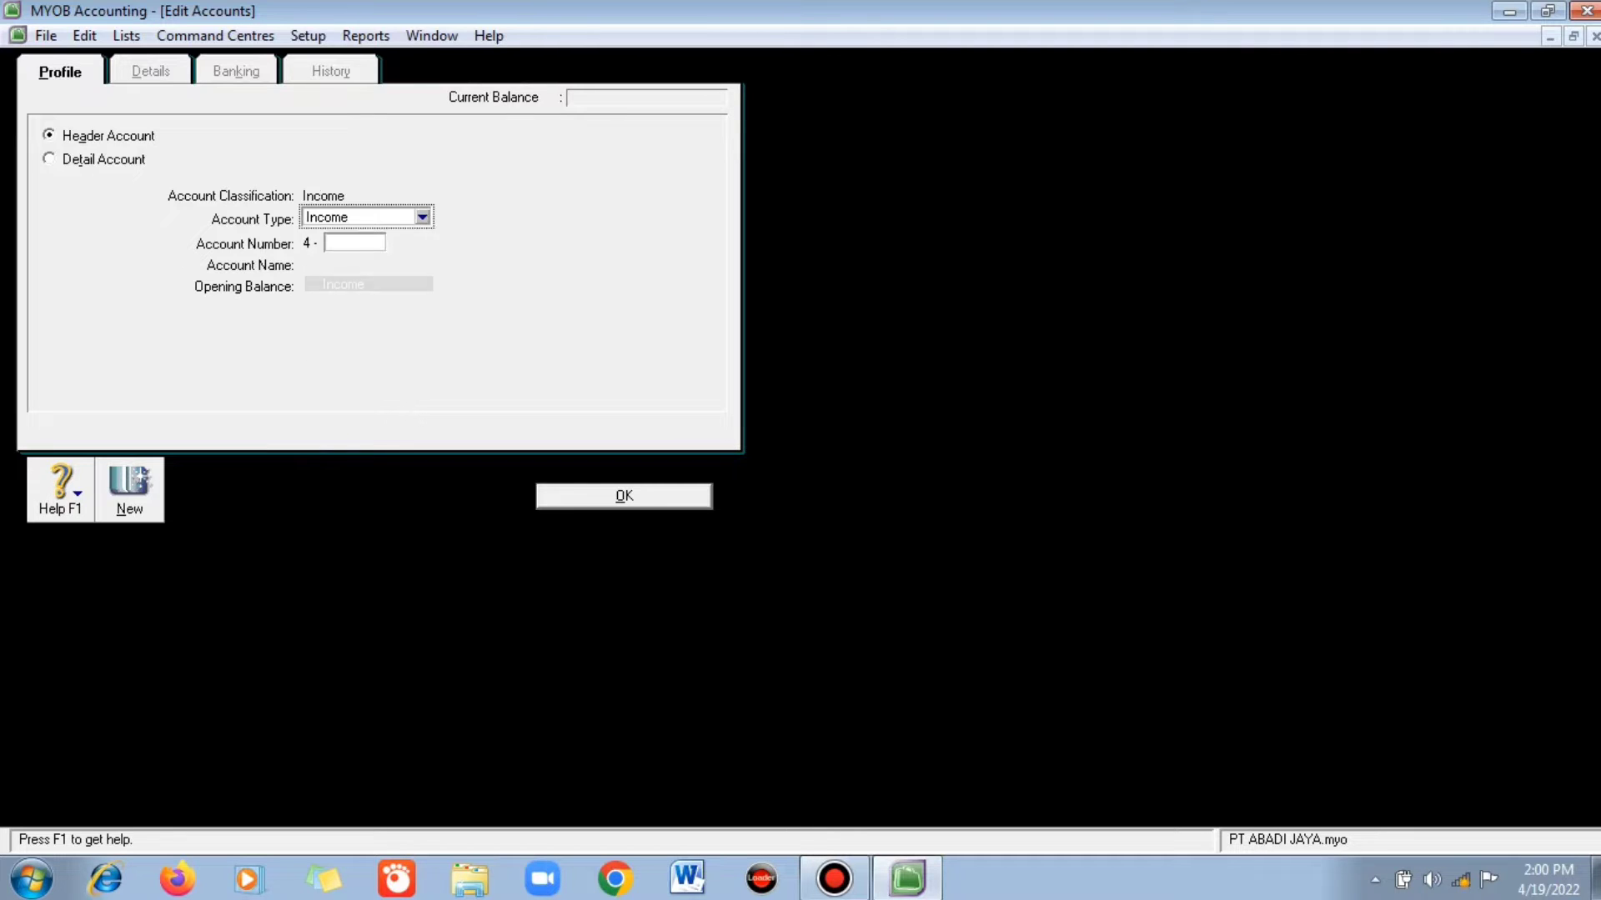
key(Tab)
text(1)
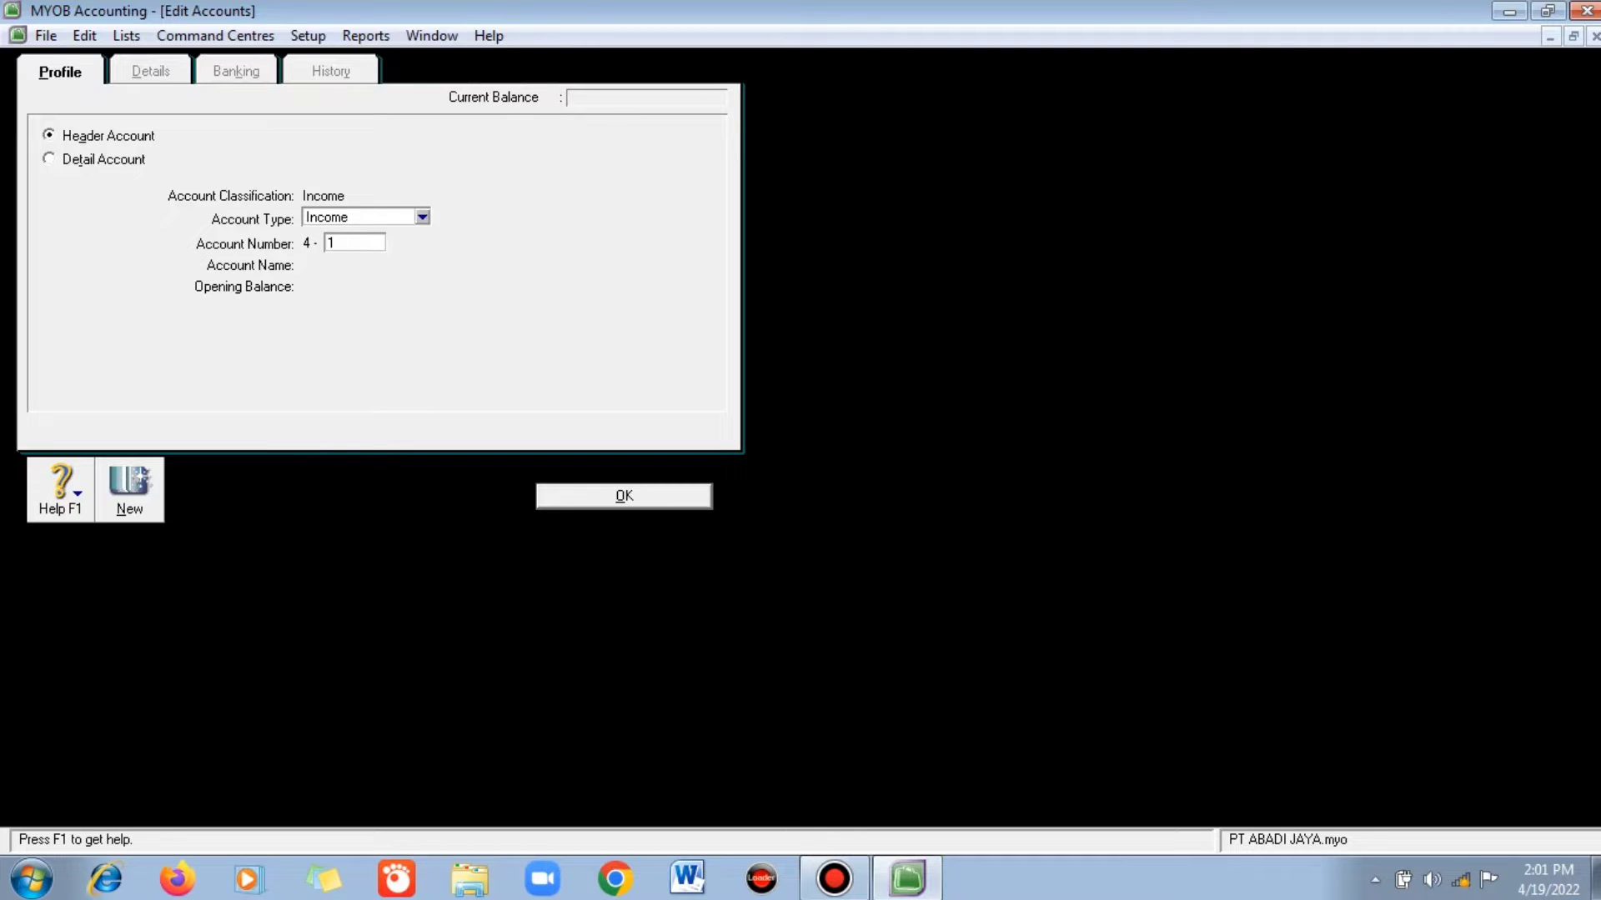
text(000)
key(Tab)
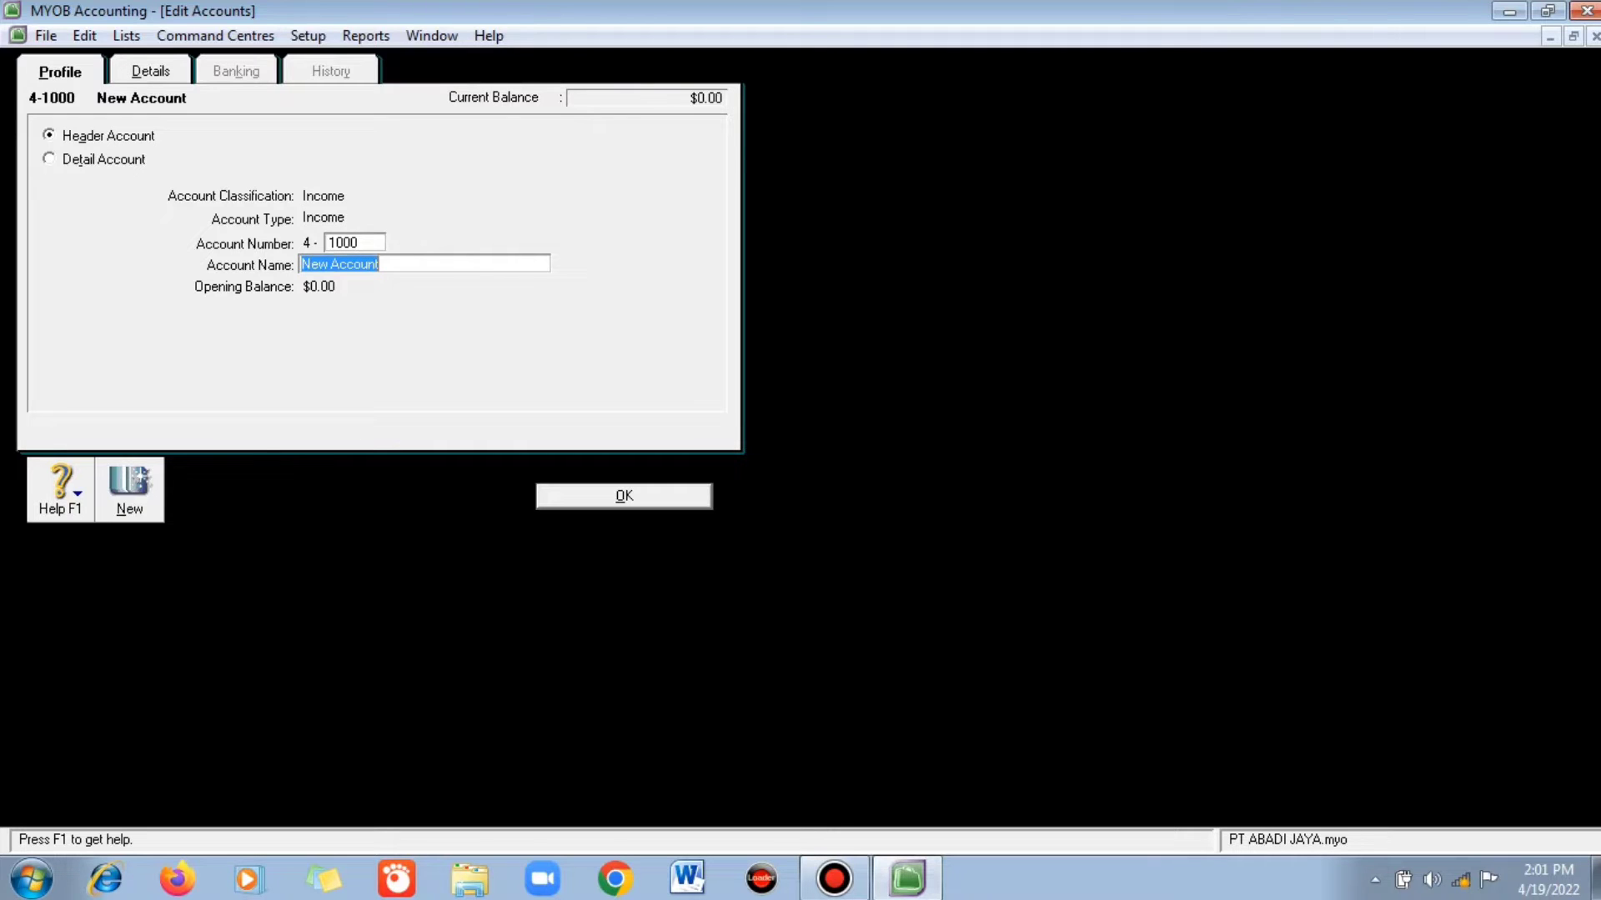
text(pE)
key(BackSpace)
key(BackSpace)
text(Pendapatan Penju)
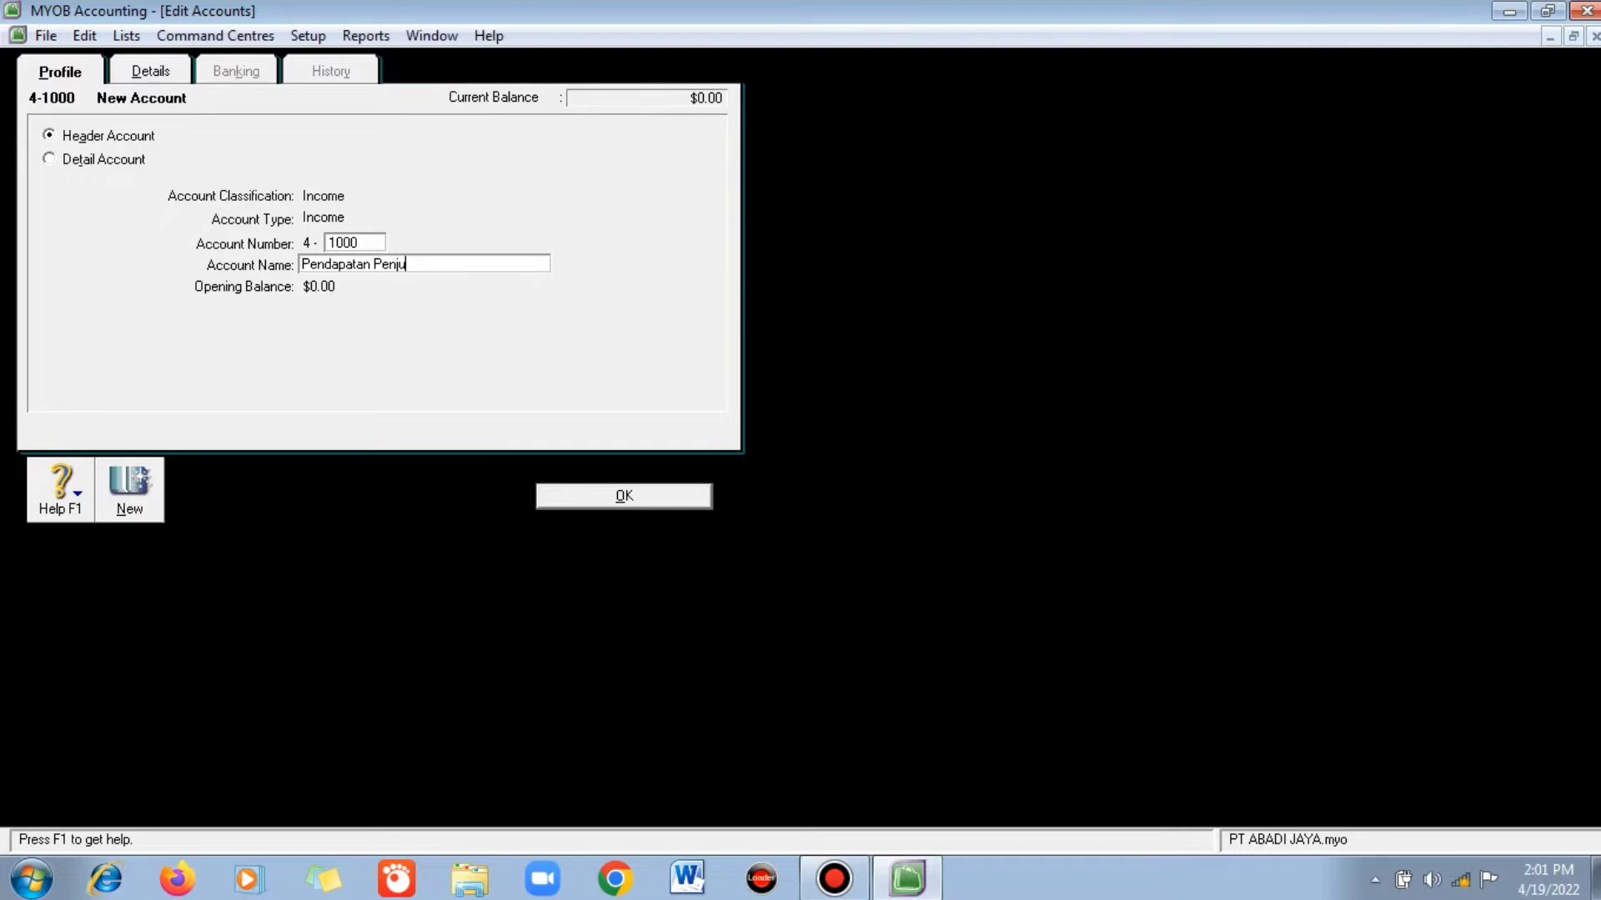
text(alan)
key(Return)
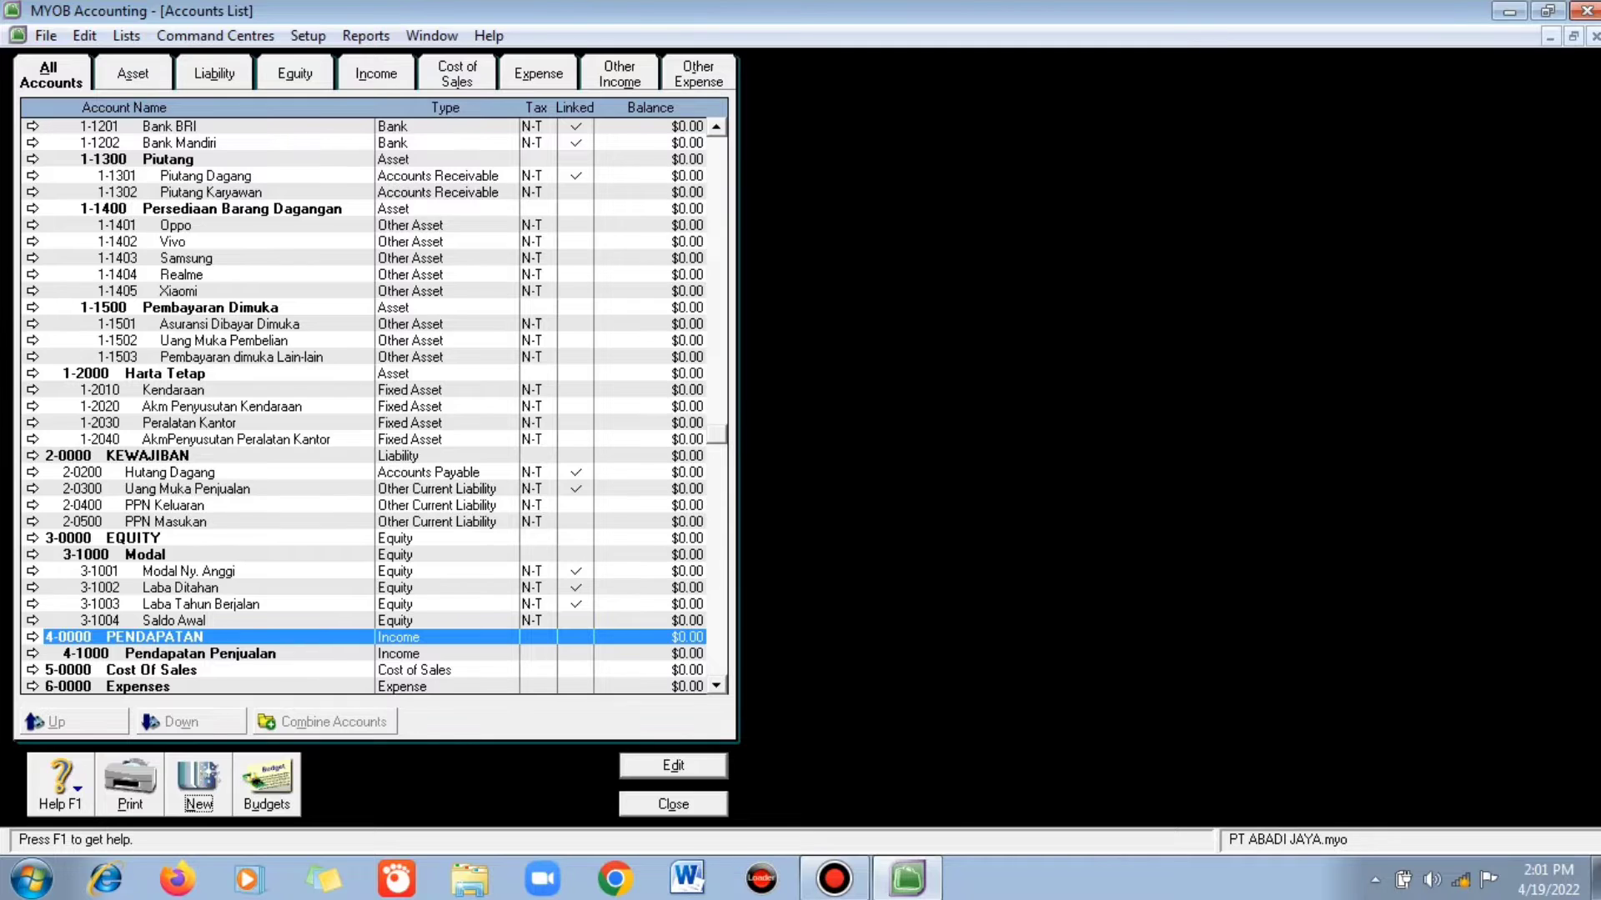
- Add Income detail account 4-1001 Penjualan Oppo
key(alt+n)
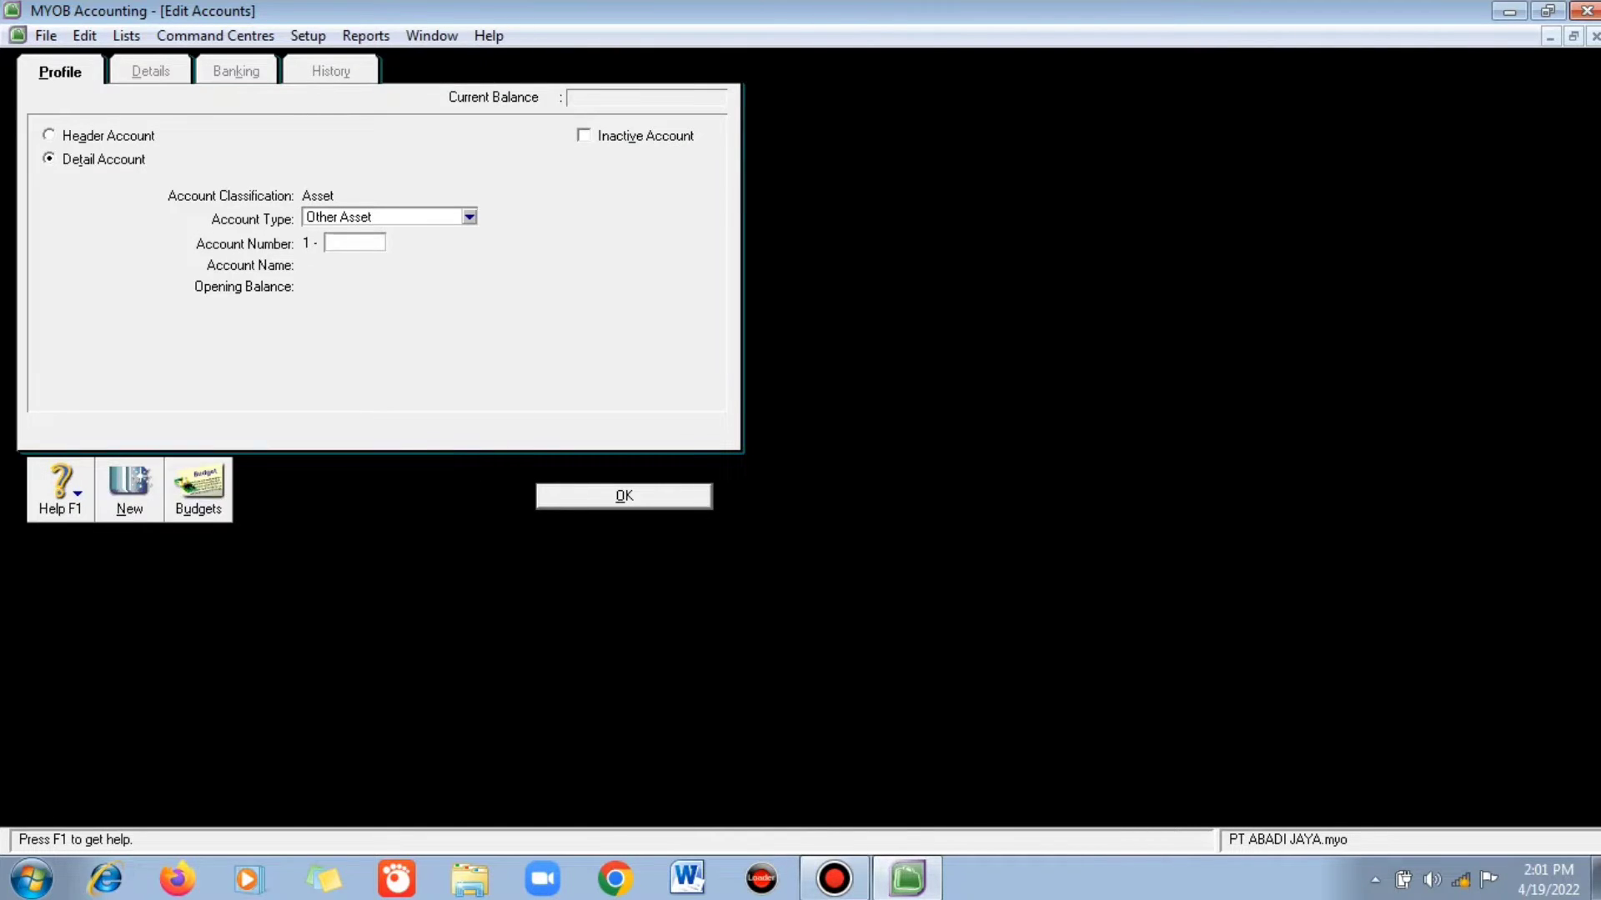
click(469, 218)
key(Down)
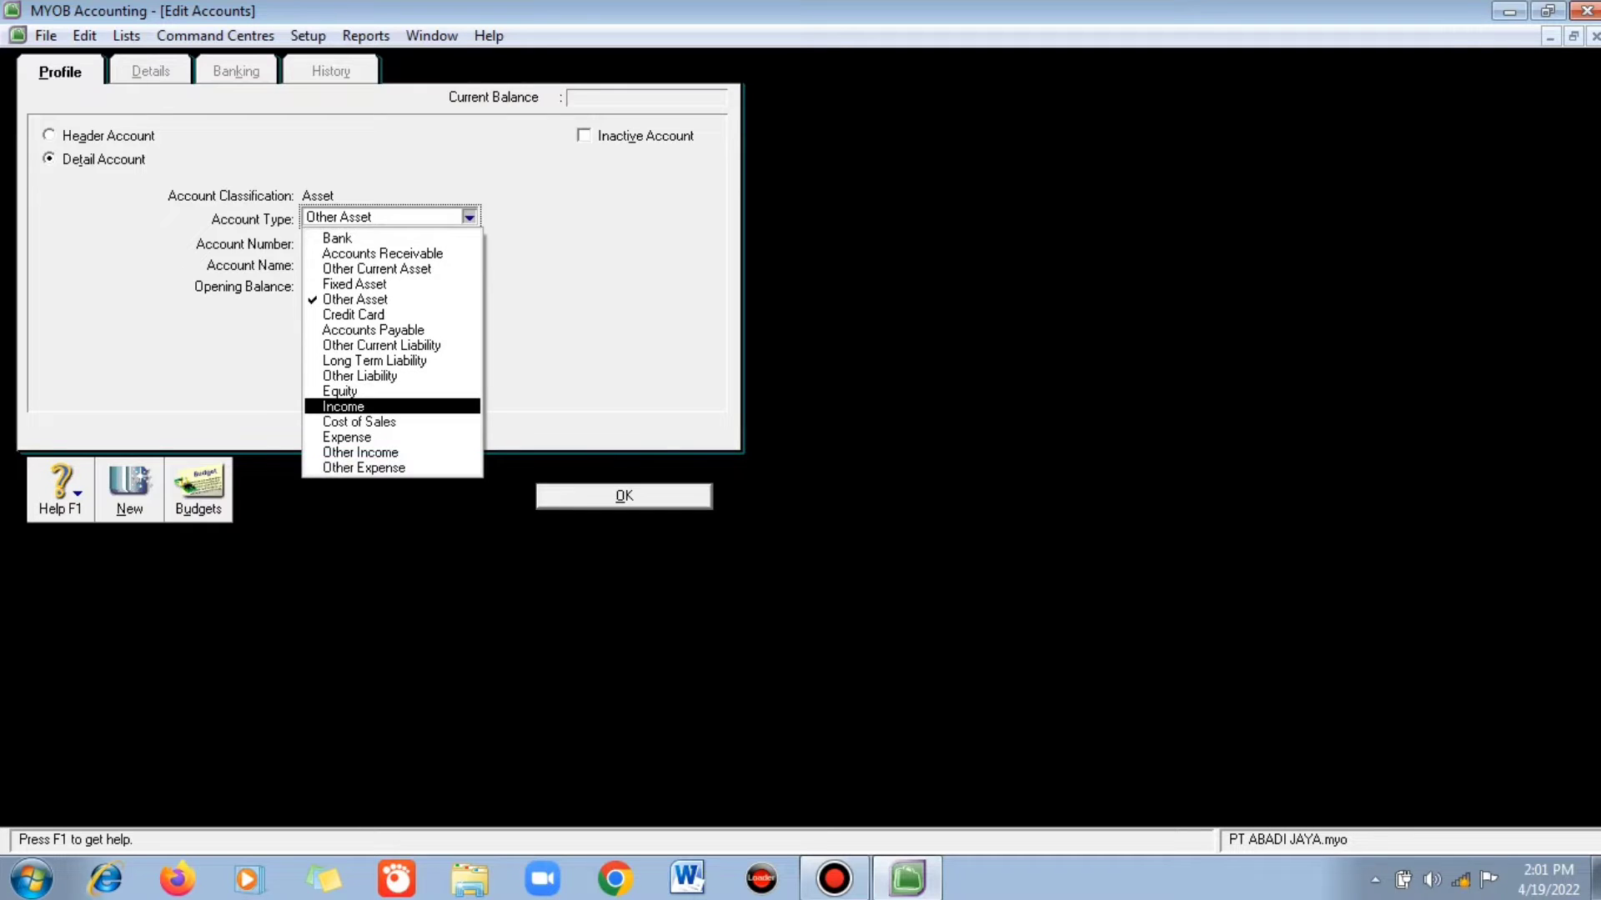
key(Return)
key(Tab)
text(1)
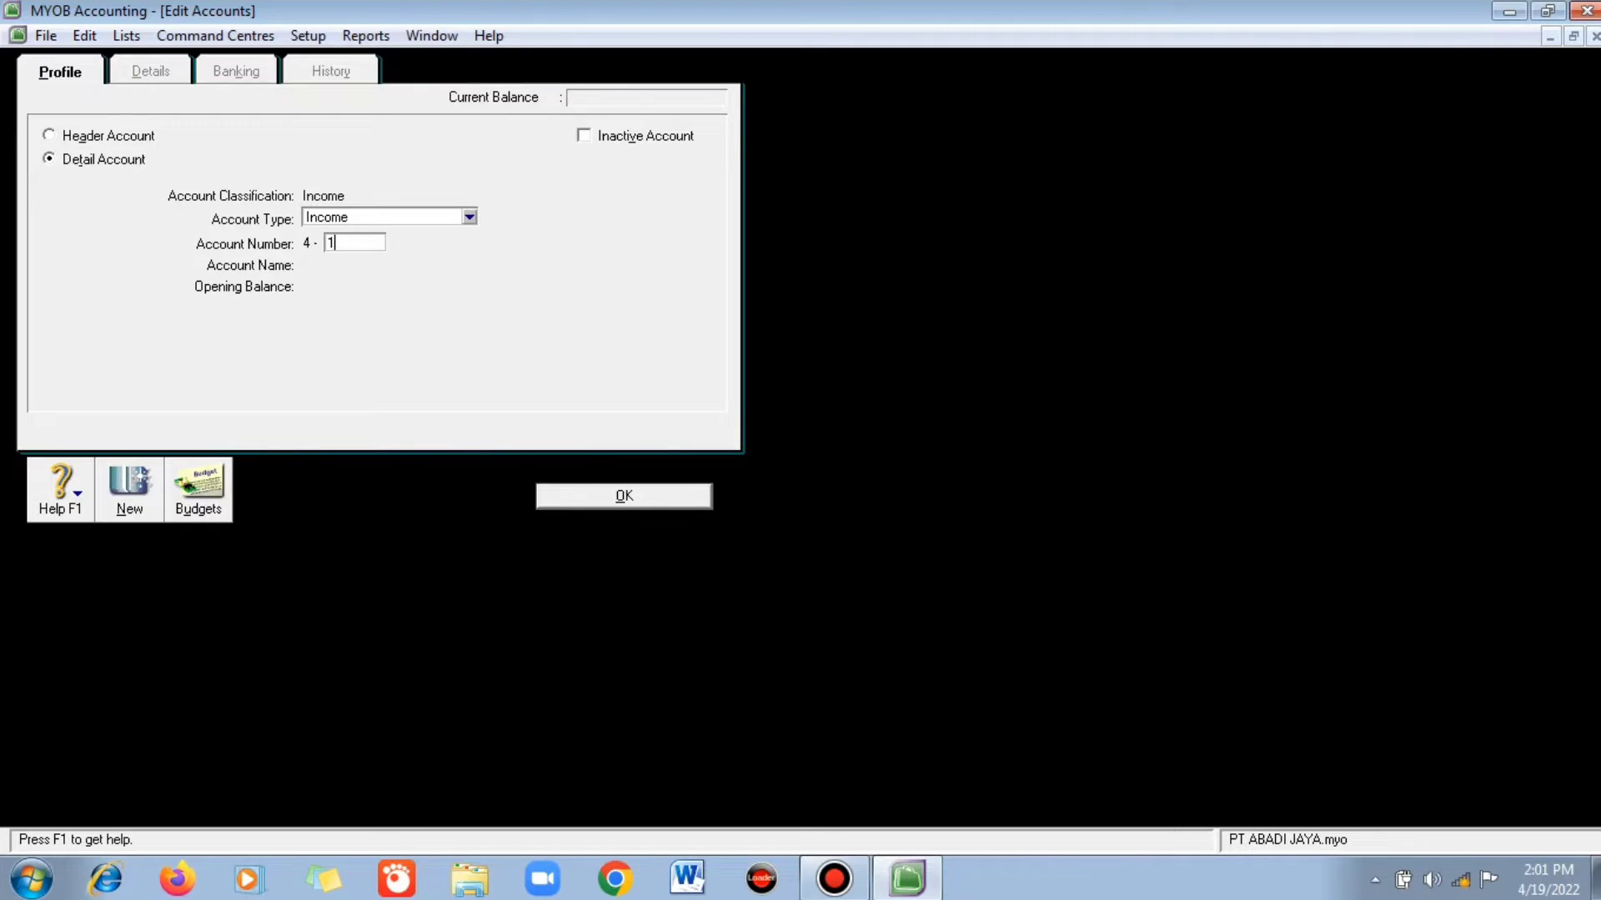
text(001)
key(Tab)
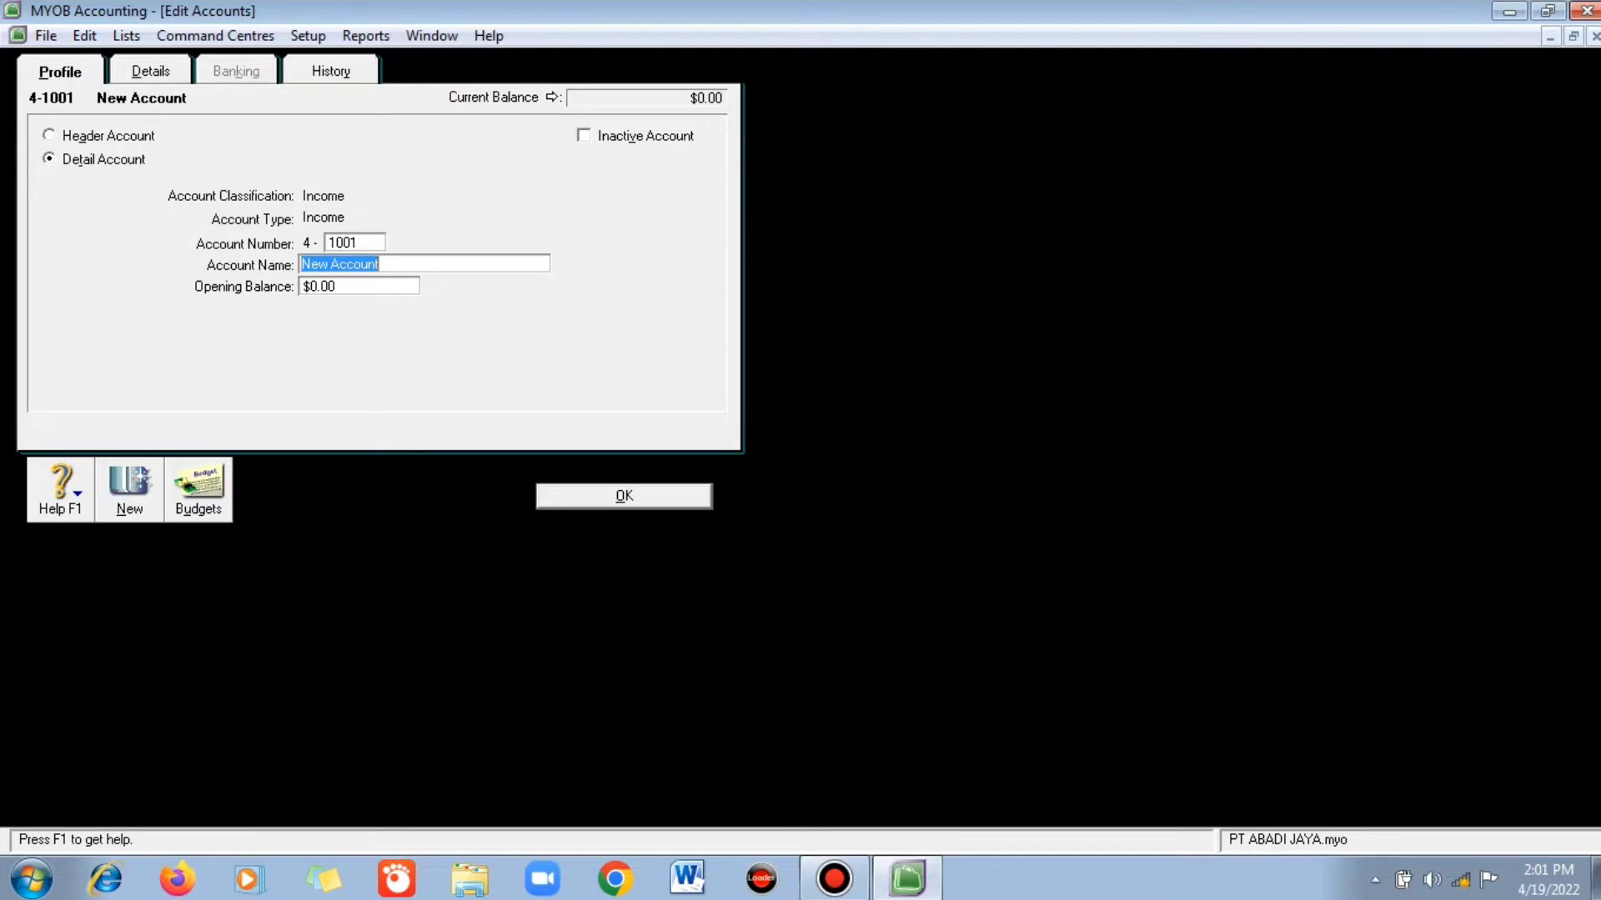
text(Penjualan OPPO)
key(BackSpace)
key(BackSpace)
key(BackSpace)
text(ppo)
key(Return)
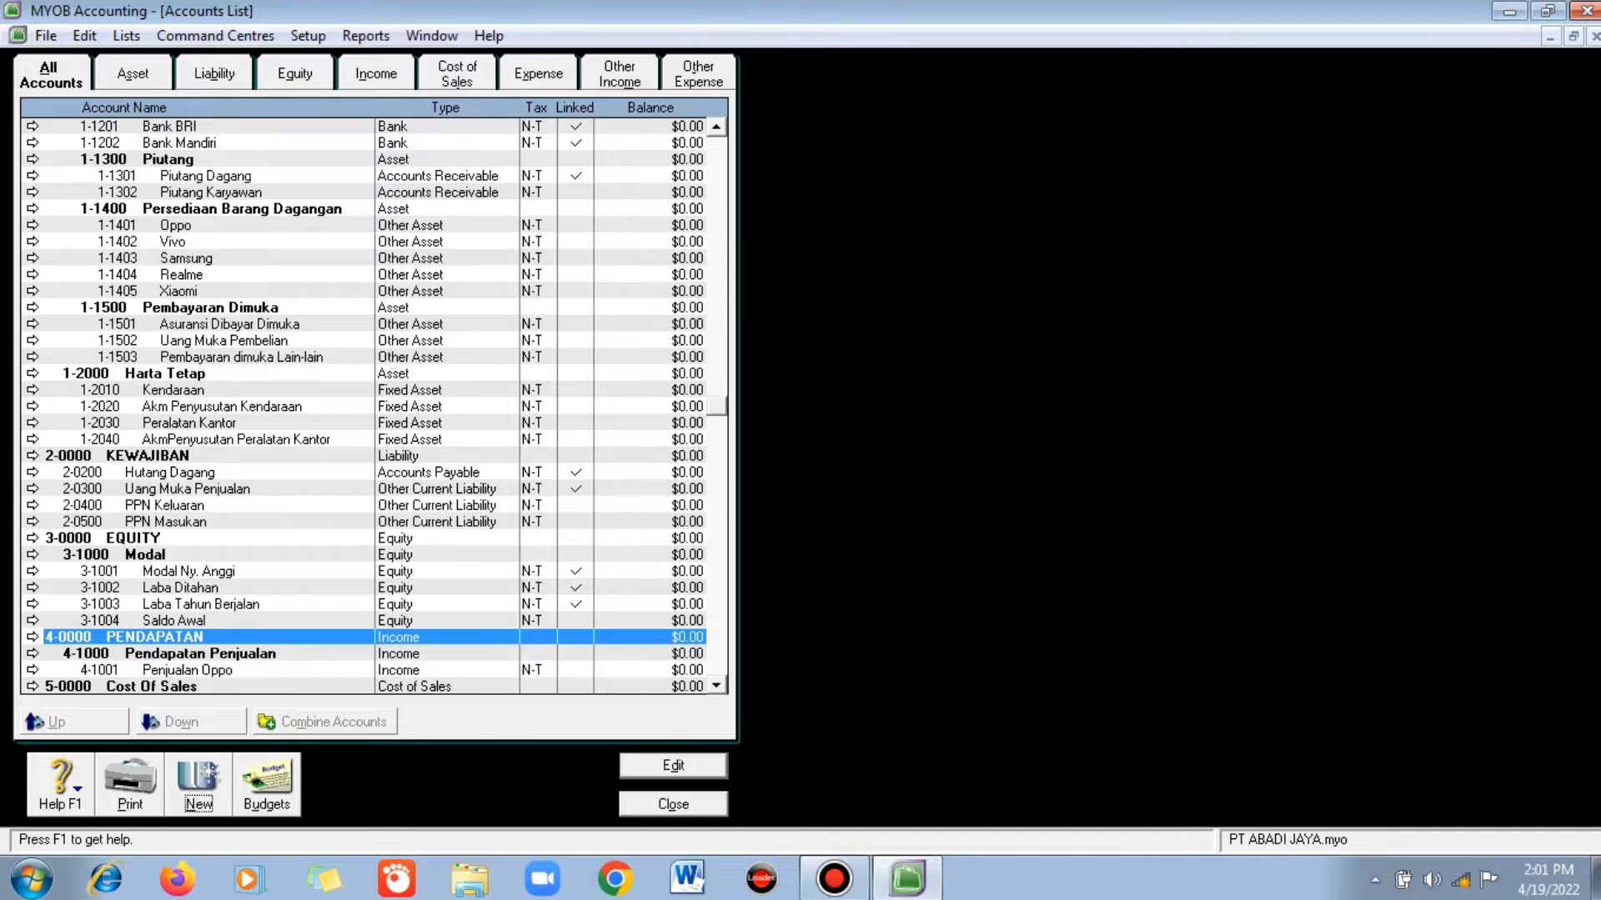
- Add Income detail account 4-1002 Penjualan Vivo
key(ctrl+n)
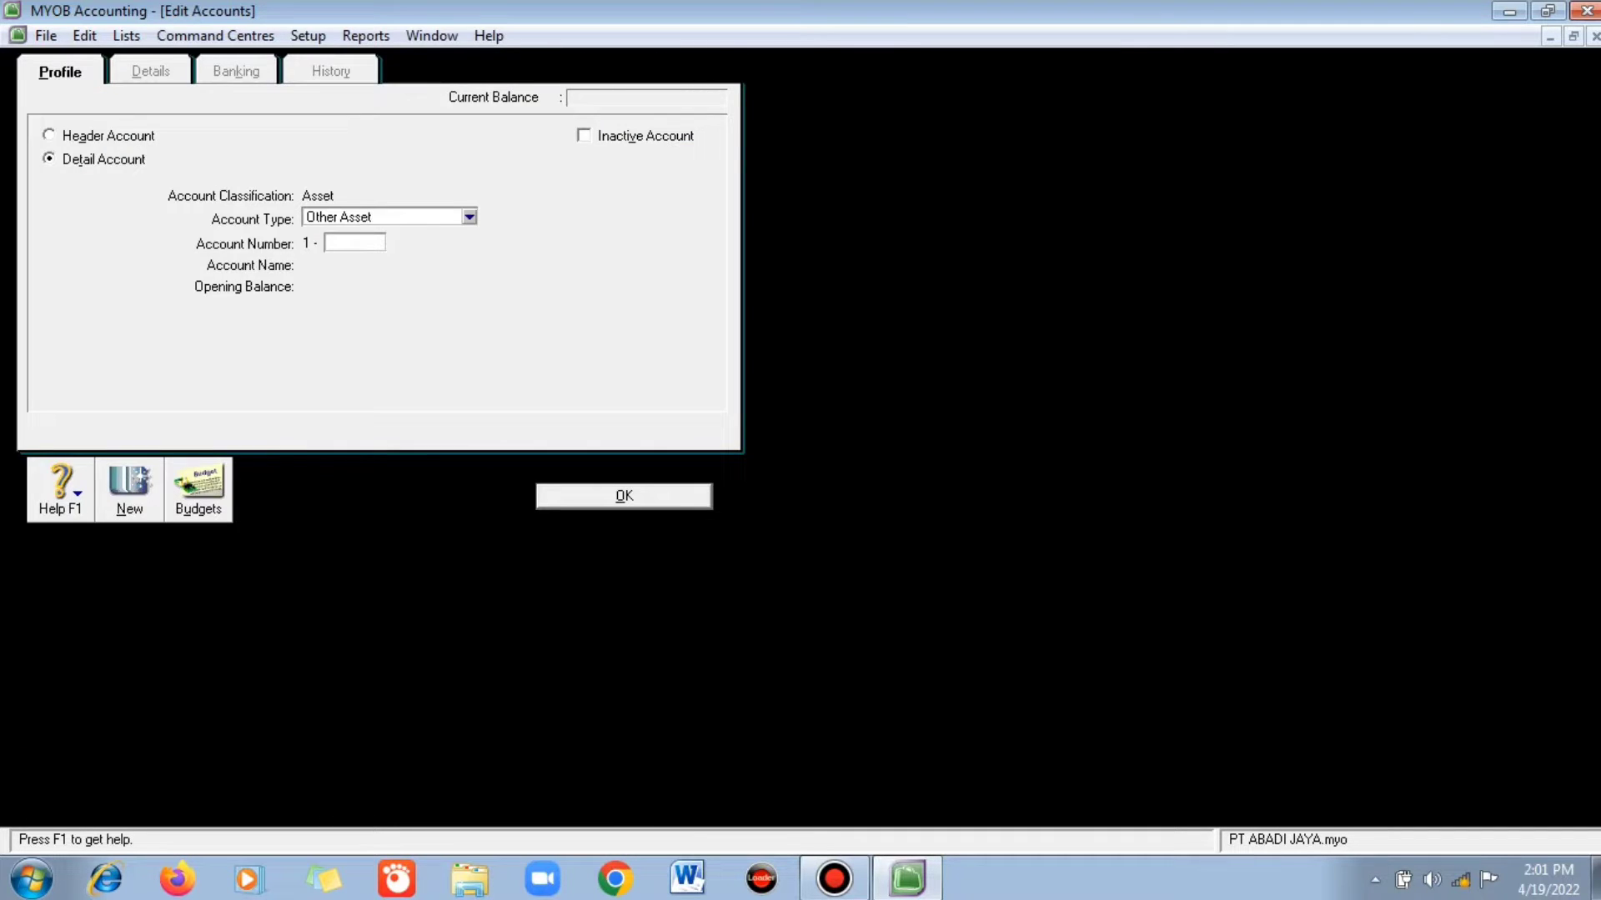
click(469, 218)
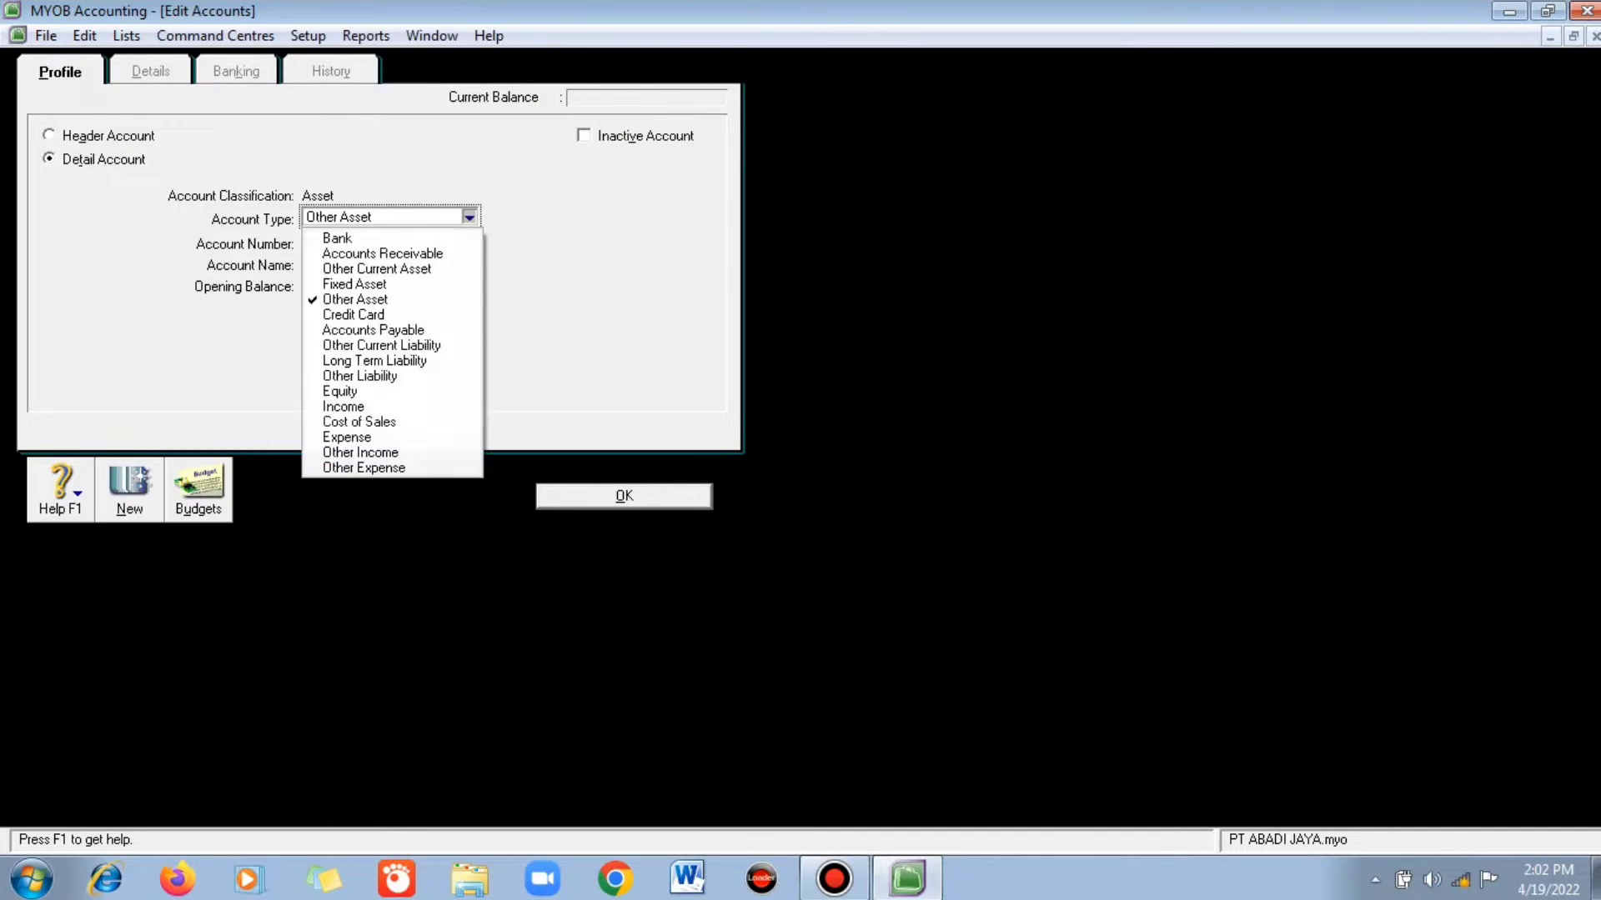
key(Down)
key(Return)
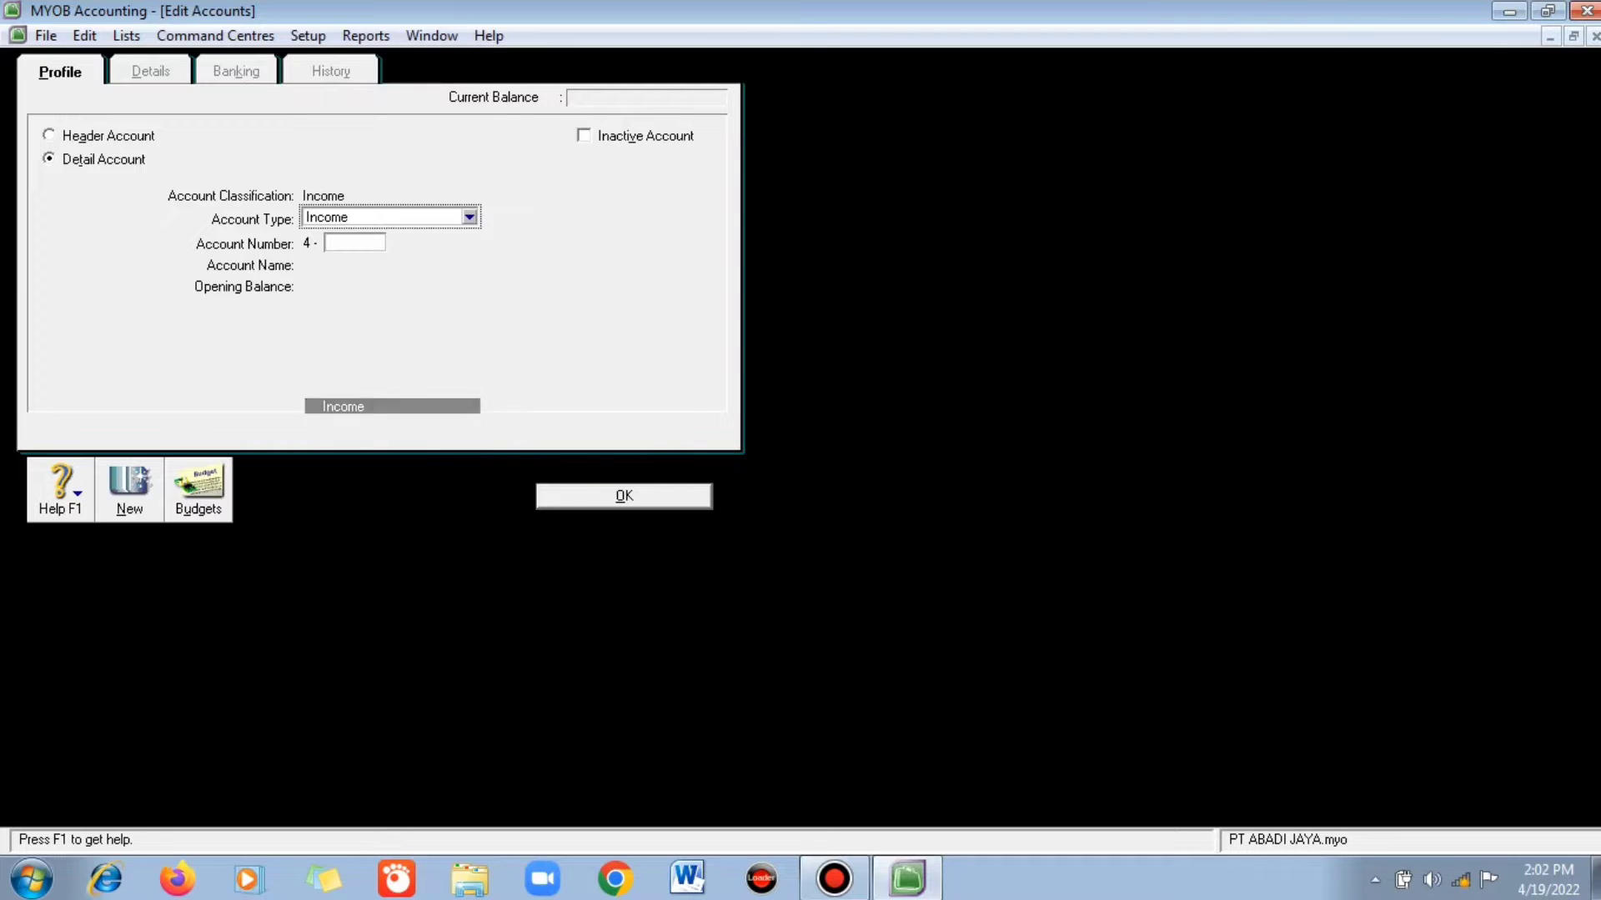
key(Tab)
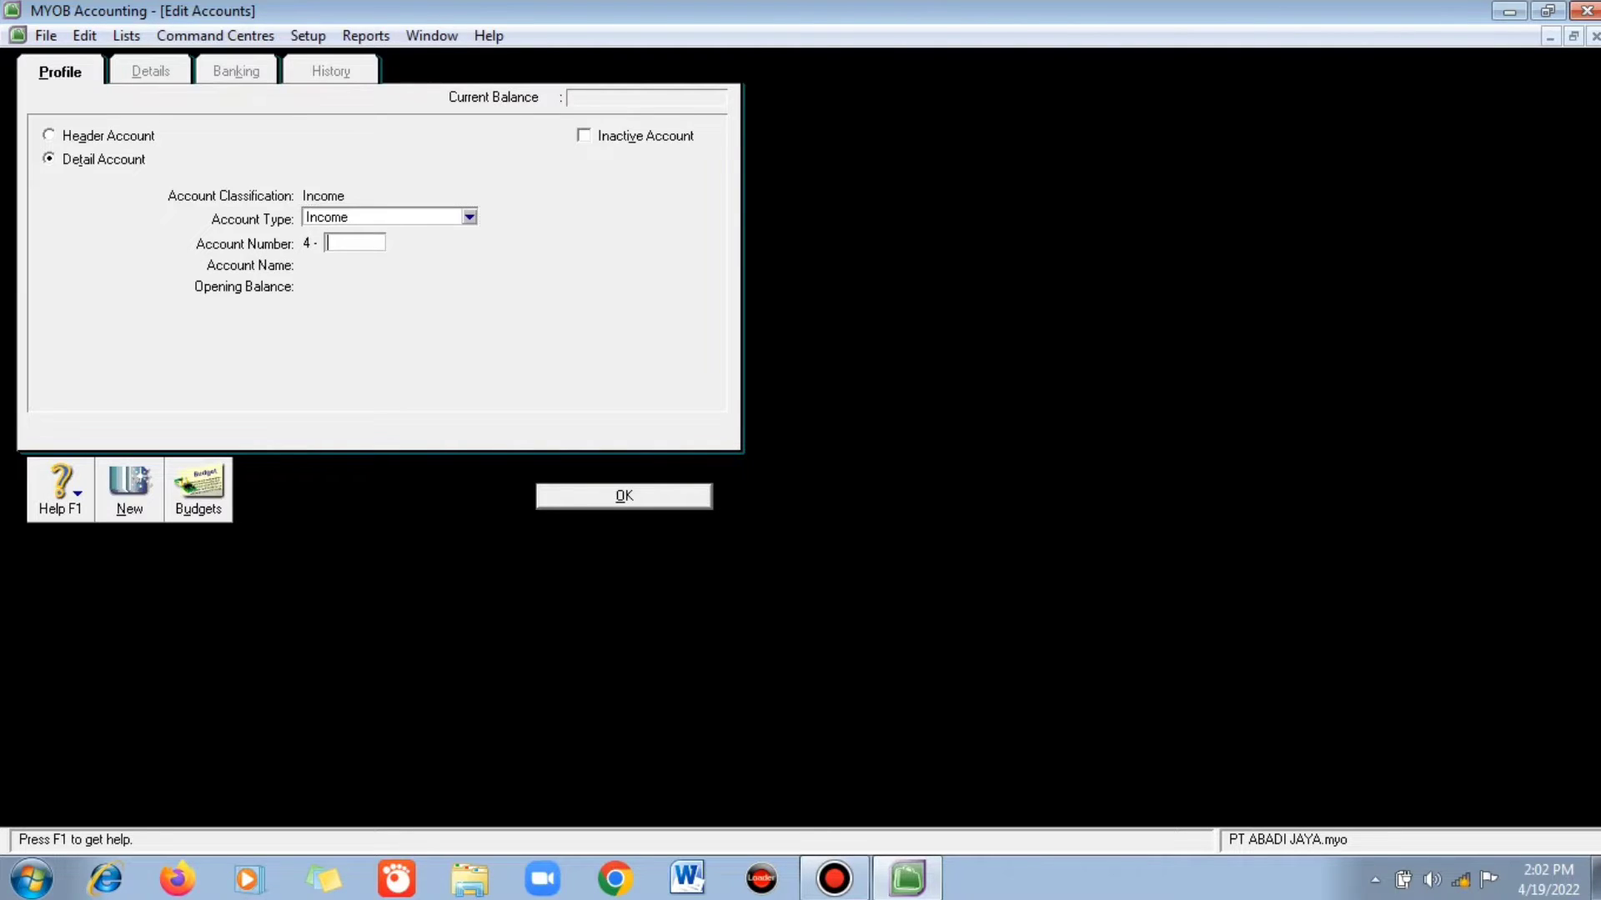
text(1002)
key(Tab)
text(P)
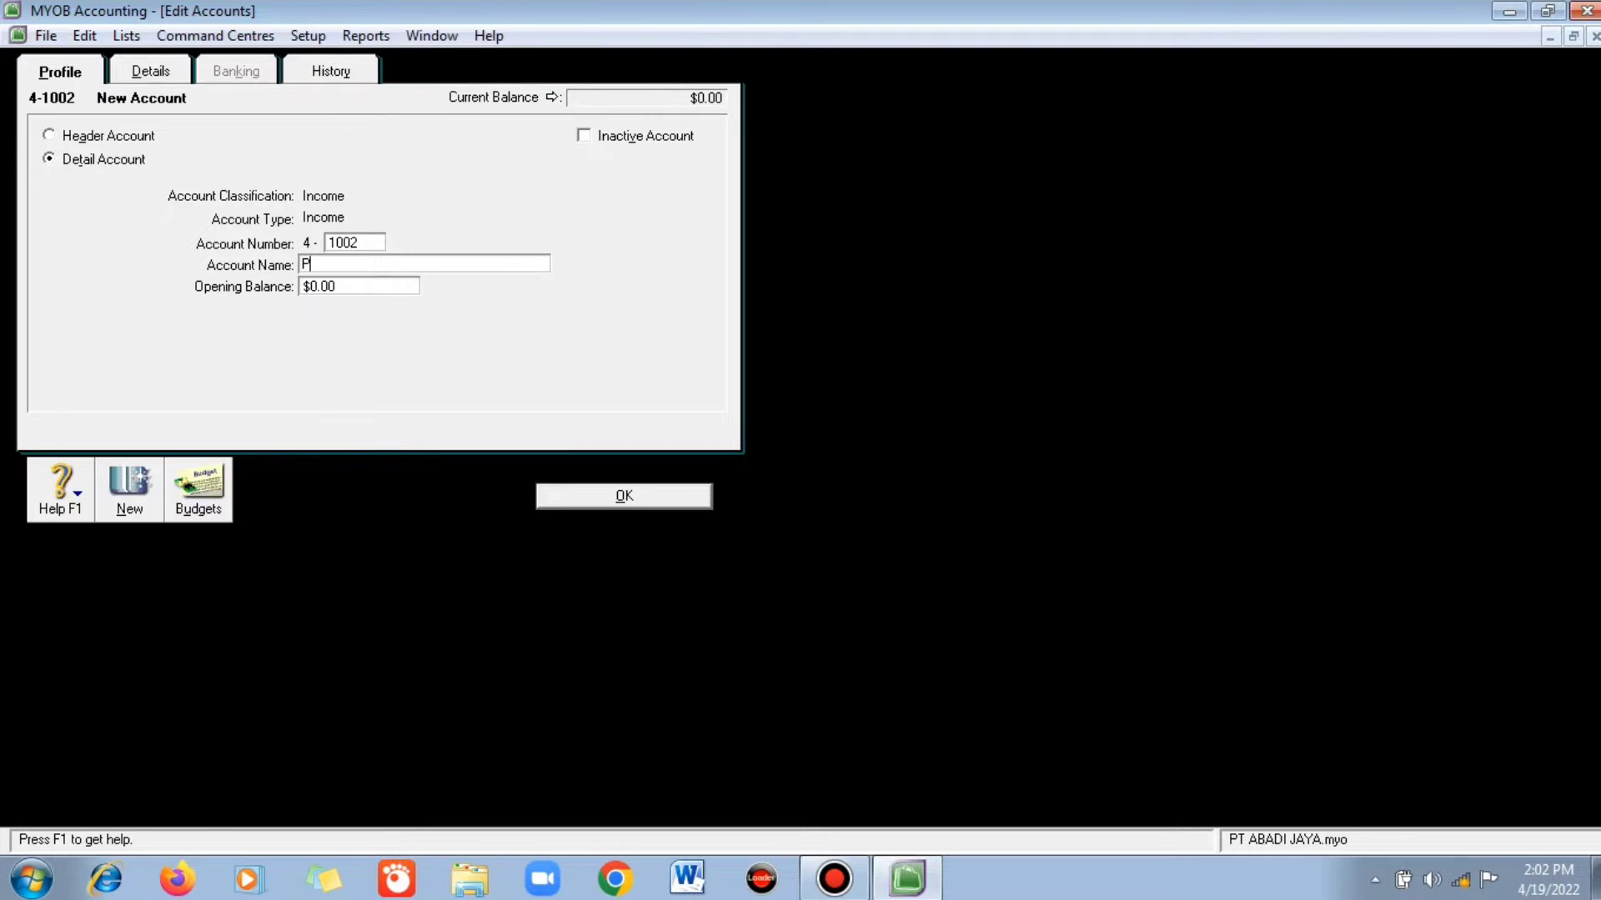
text(enijualan Vivo)
key(Return)
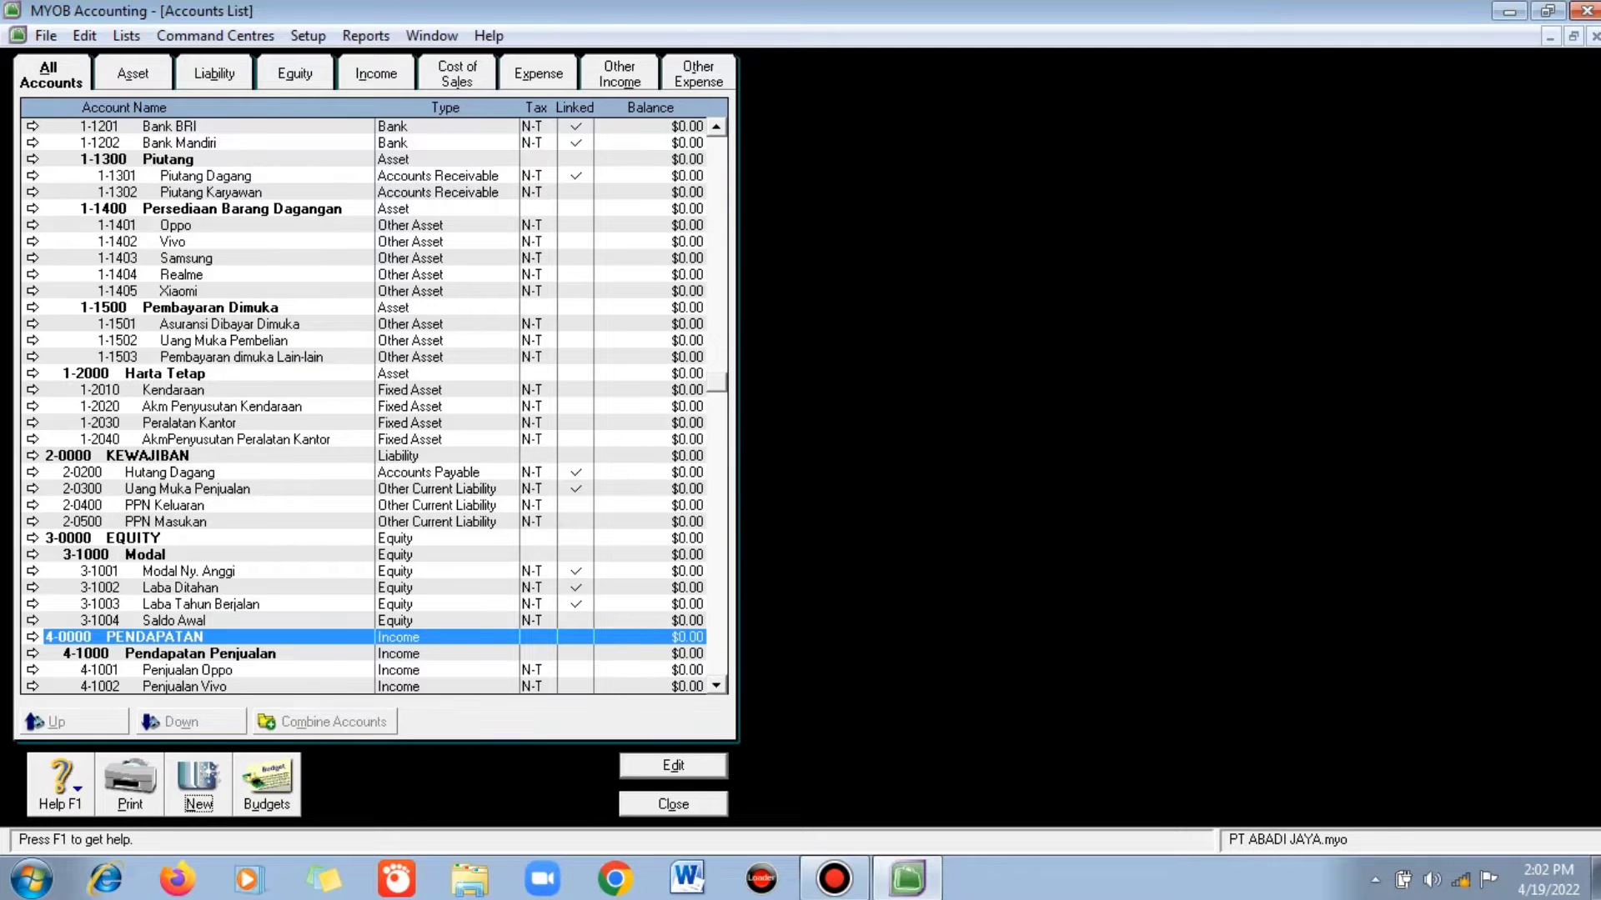
- Create income account 4-1004 Penjualan Samsung
key(Return)
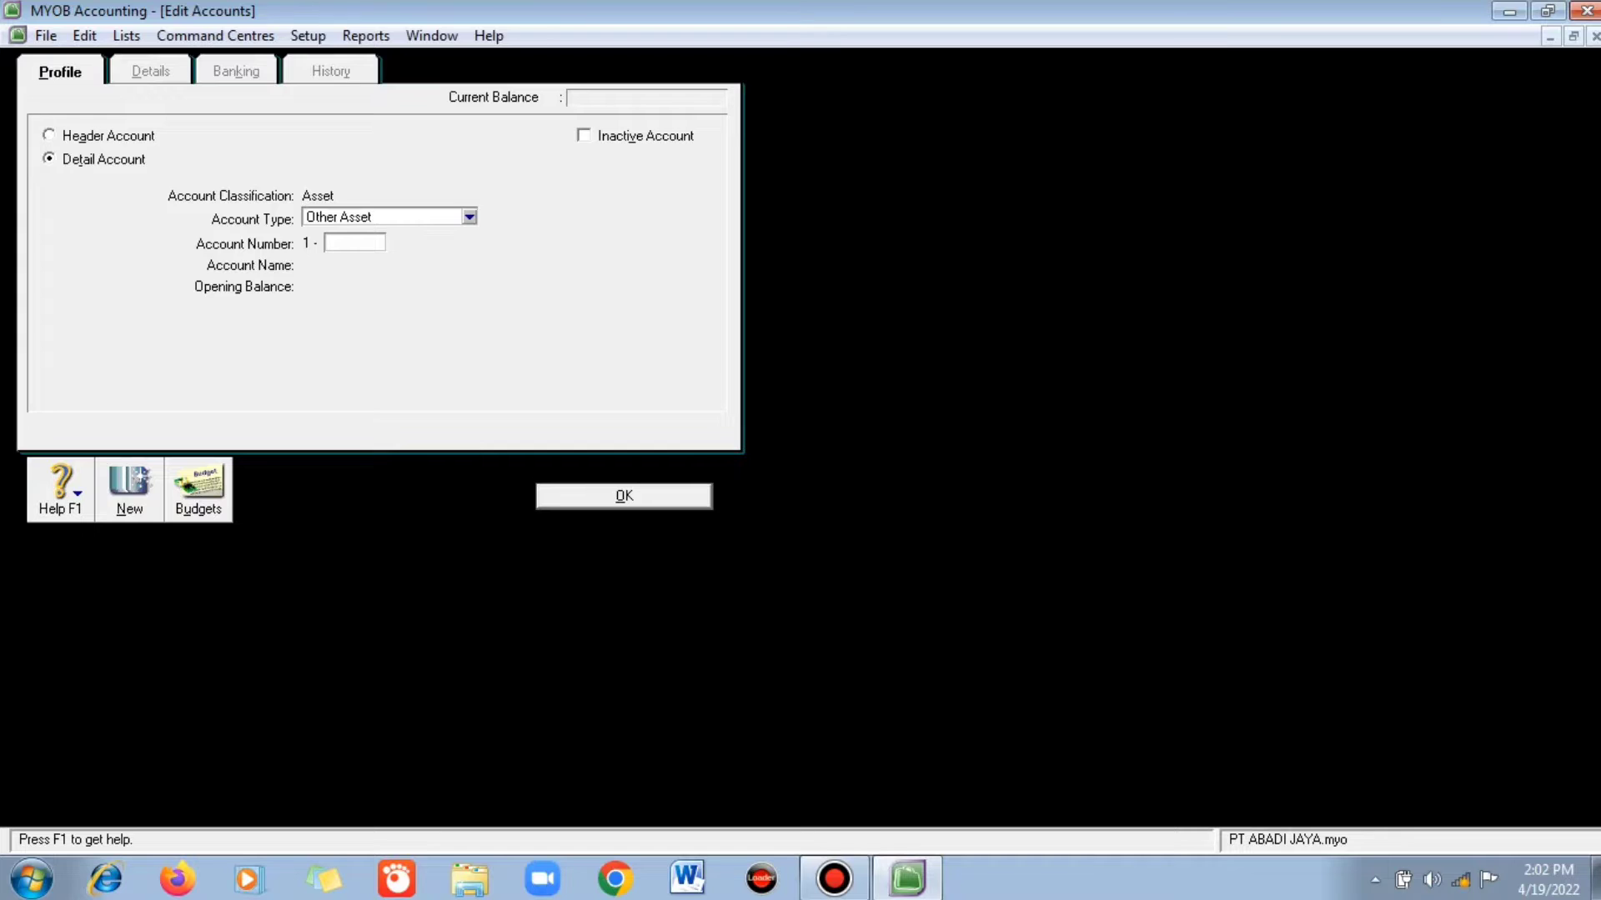
click(469, 217)
click(392, 406)
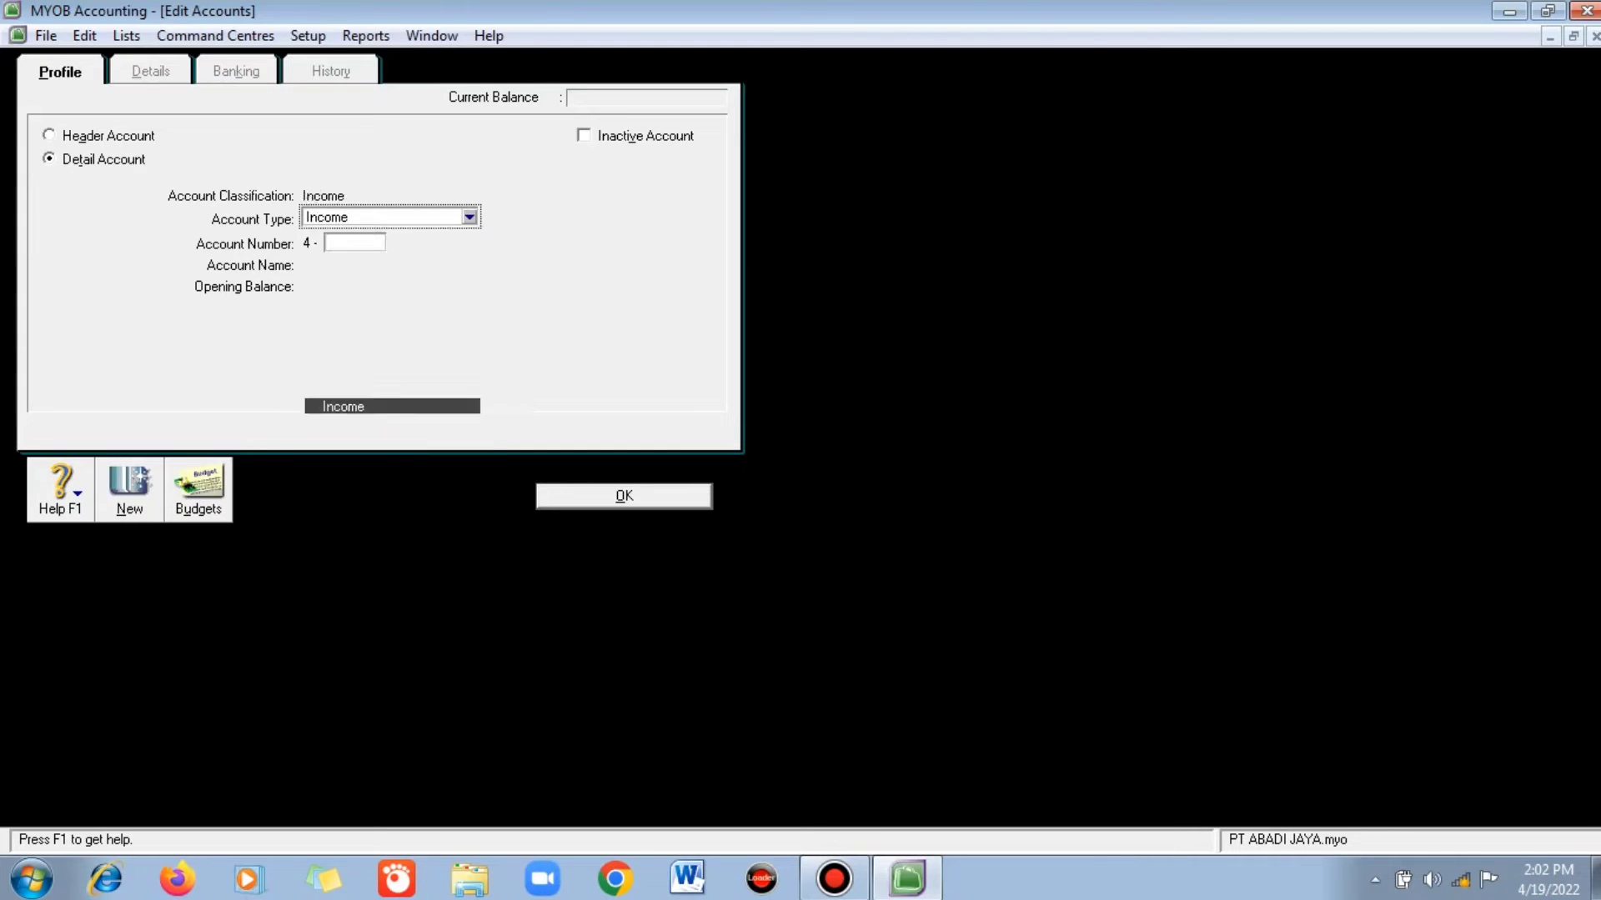
key(Tab)
text(1)
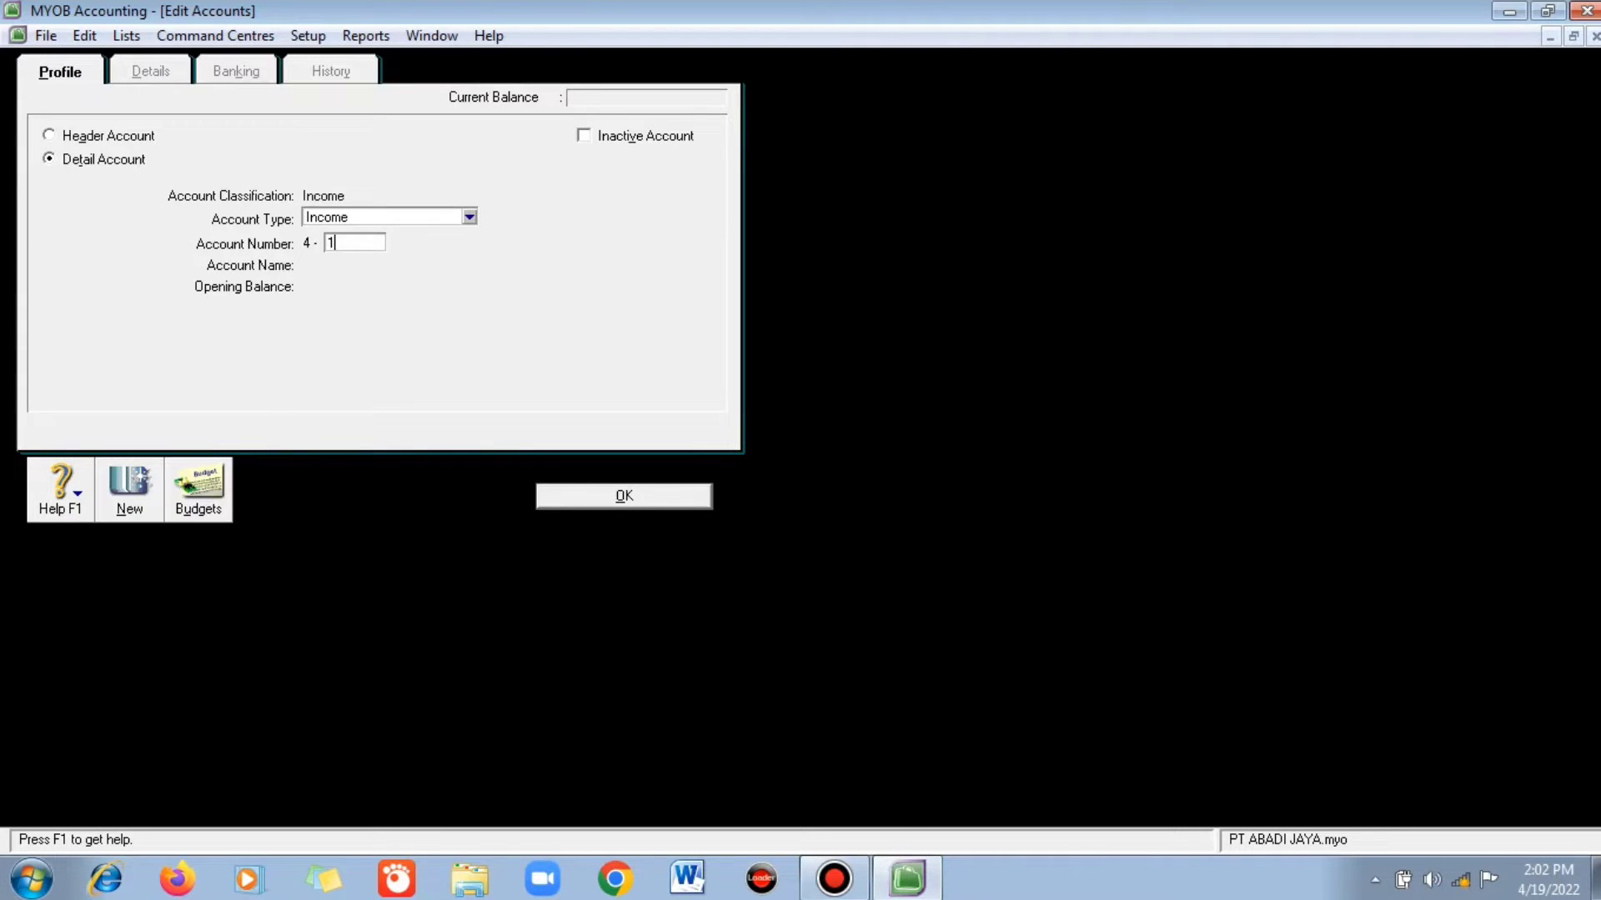
text(004)
key(Tab)
text(Pen)
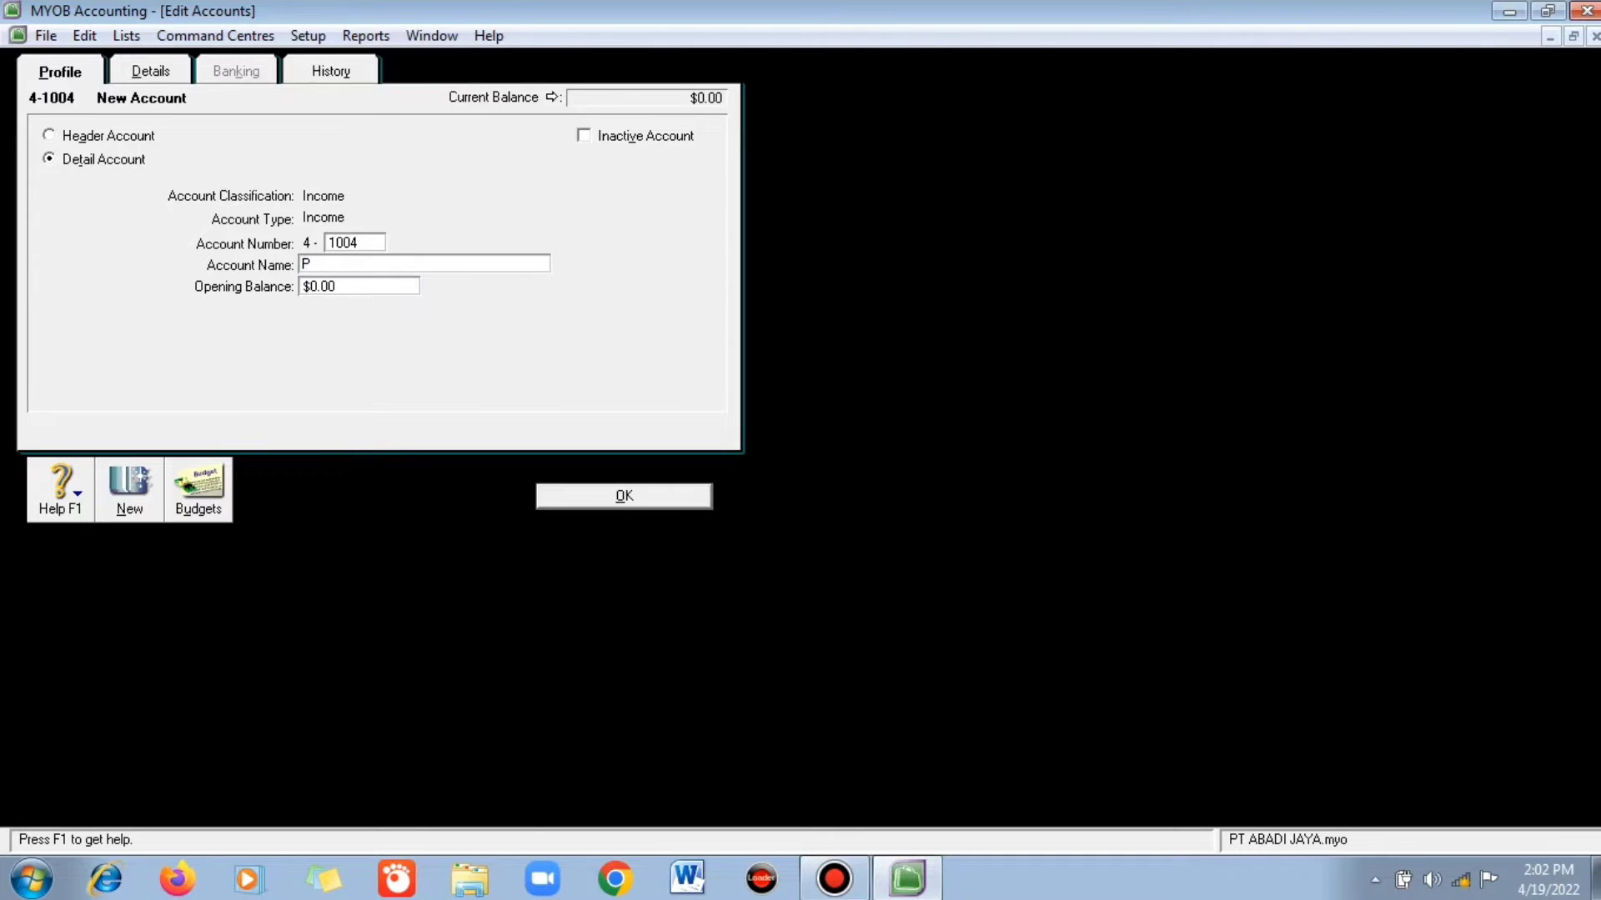
text(jualan Samsung)
click(623, 496)
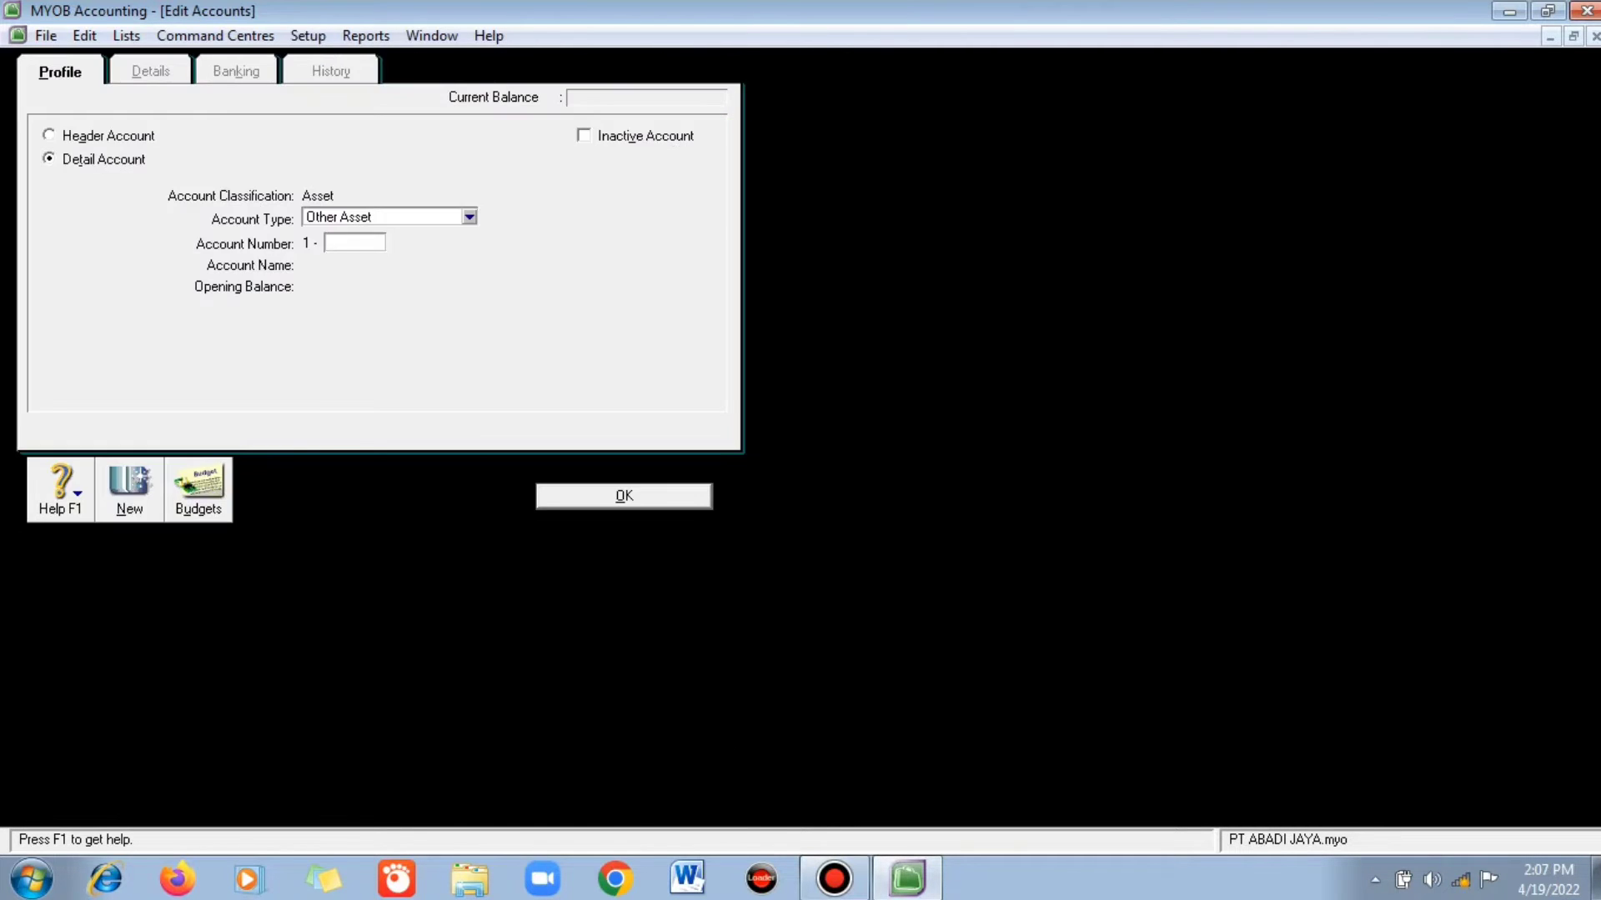
- Create income header account 4-2000 Pendapatan Service
click(392, 215)
click(48, 135)
click(354, 242)
text(2000)
key(Tab)
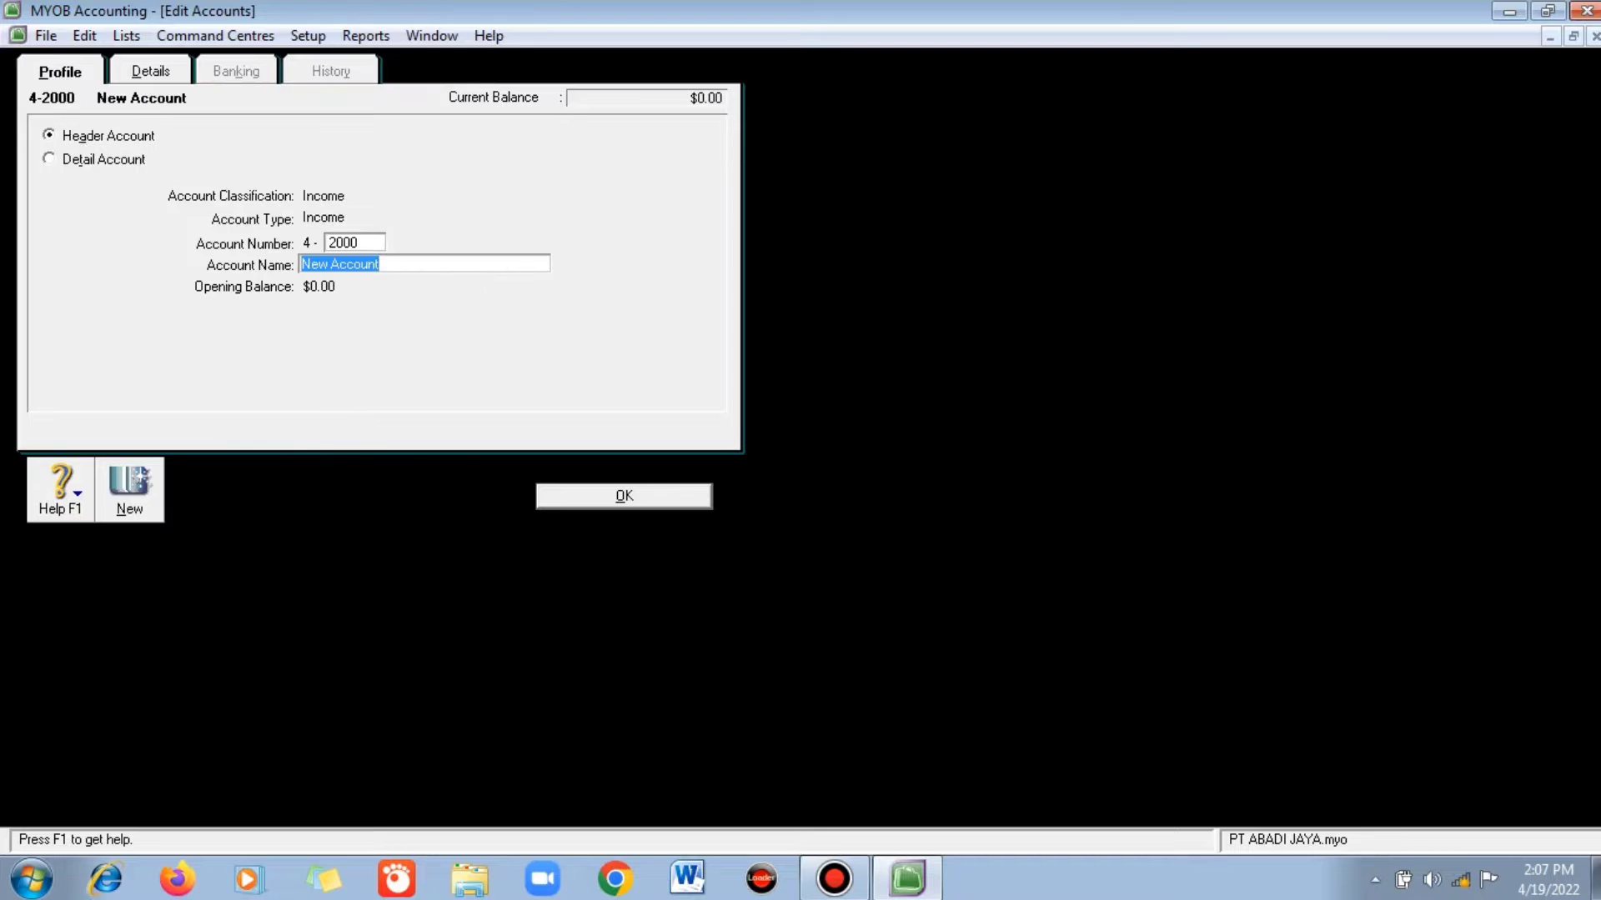
text(Pendapatan Service)
key(Return)
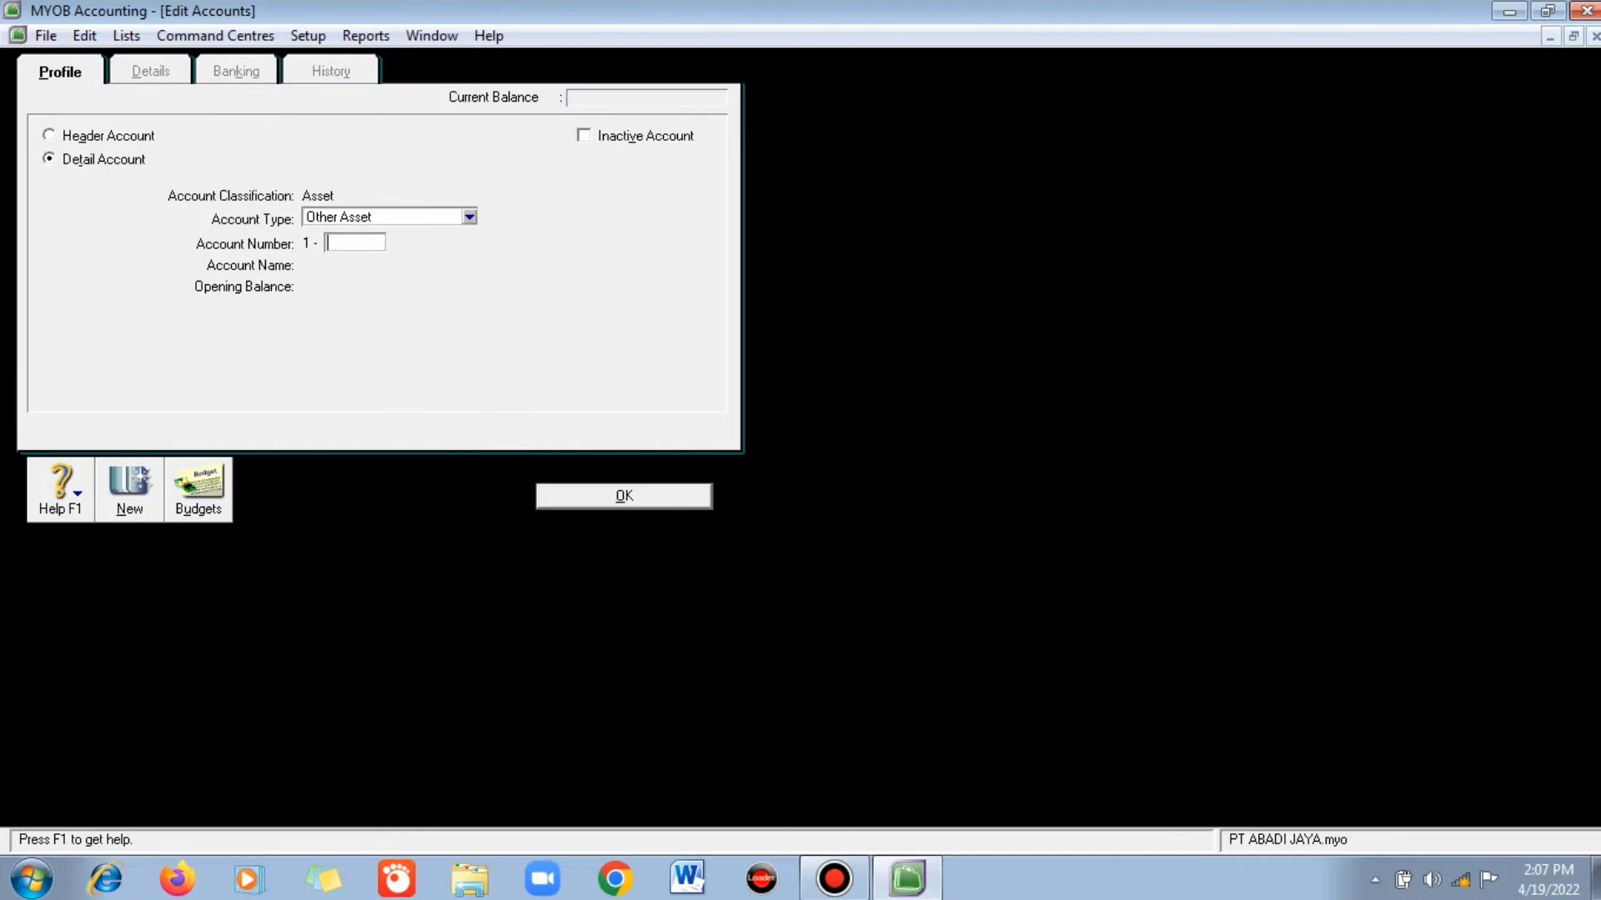
- Create income account 4-2001 Jasa Service Oppo
click(469, 217)
click(350, 409)
key(Tab)
text(2001)
key(Tab)
text(J)
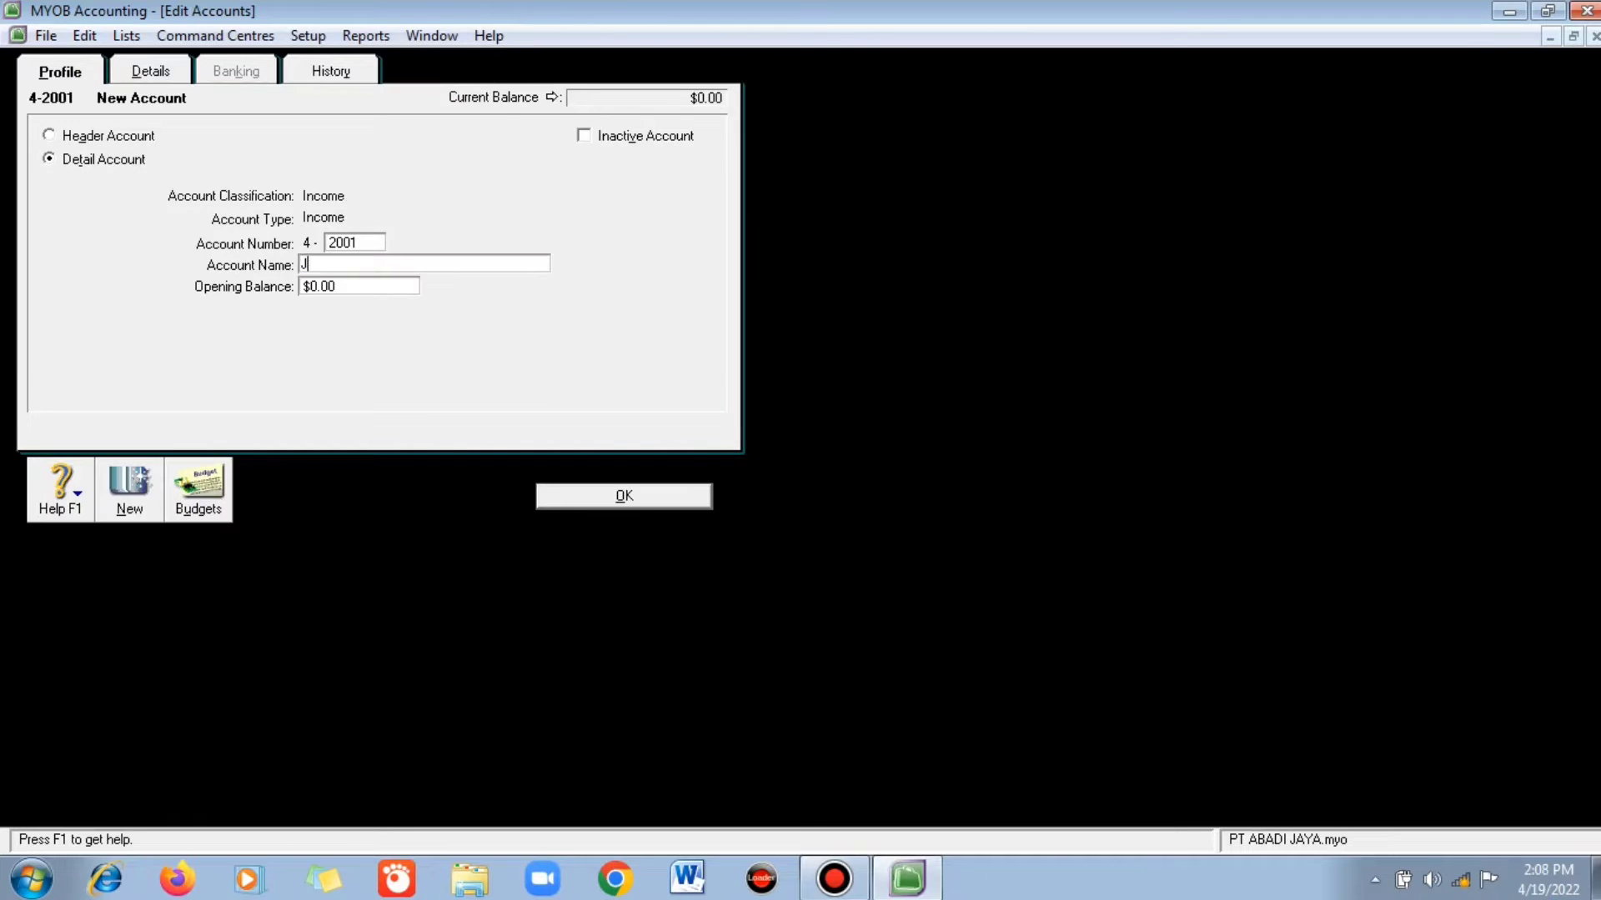
text(asa Servu)
text(Oppo)
key(Return)
- Create income account 4-2002 Jasa Service Vivo
key(alt+n)
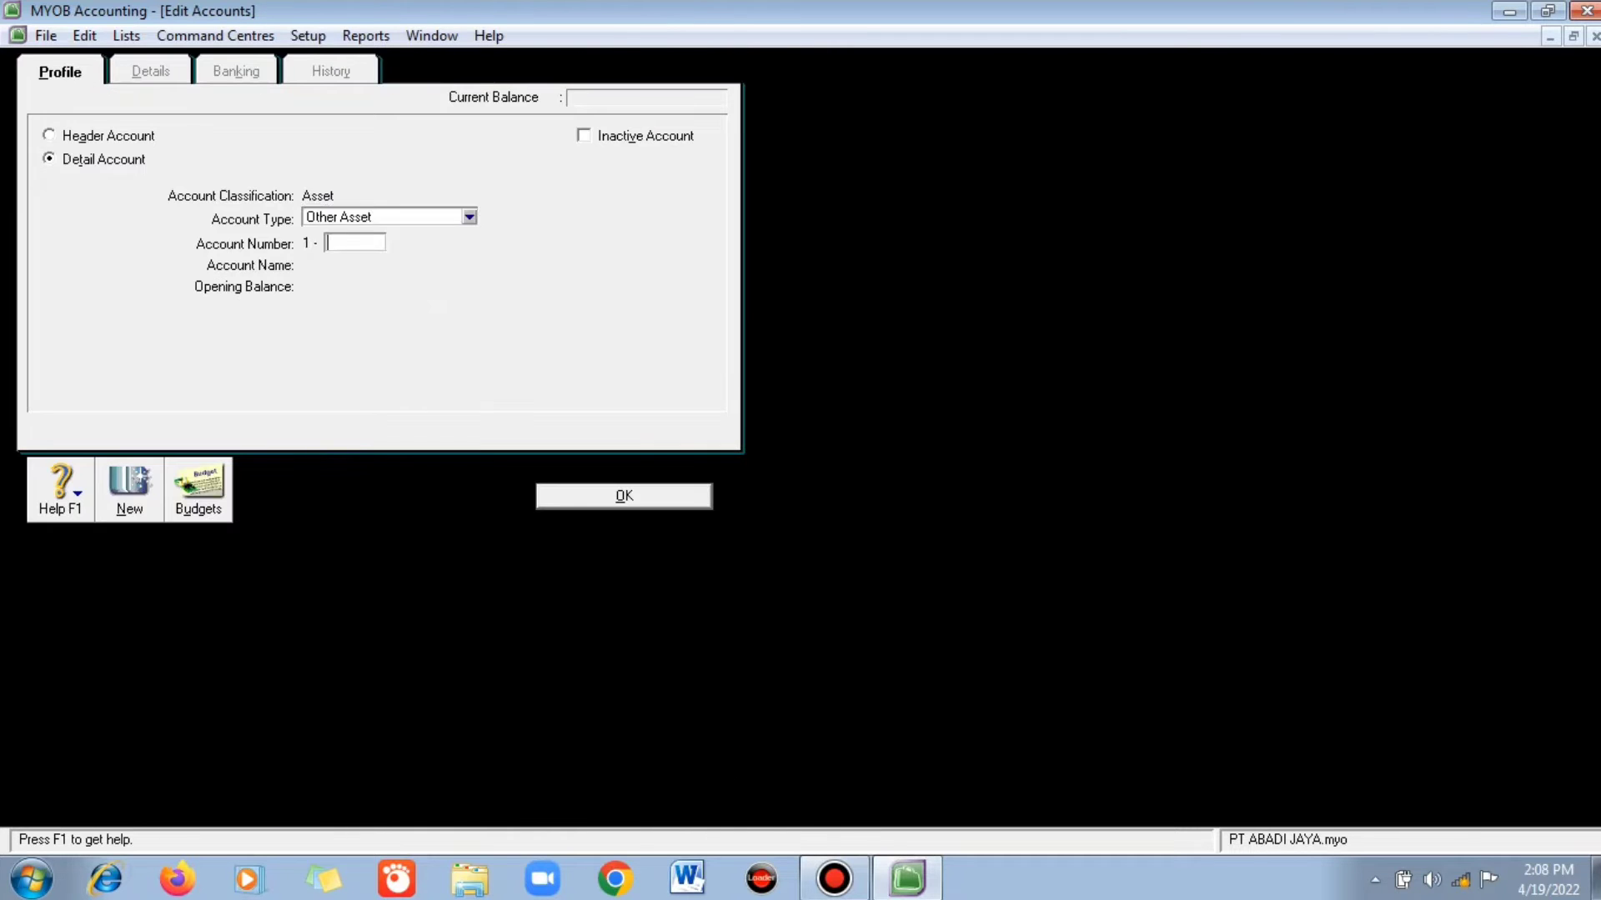
click(470, 217)
click(350, 406)
key(Tab)
text(2002)
key(Tab)
text(Jasa Service Vivo)
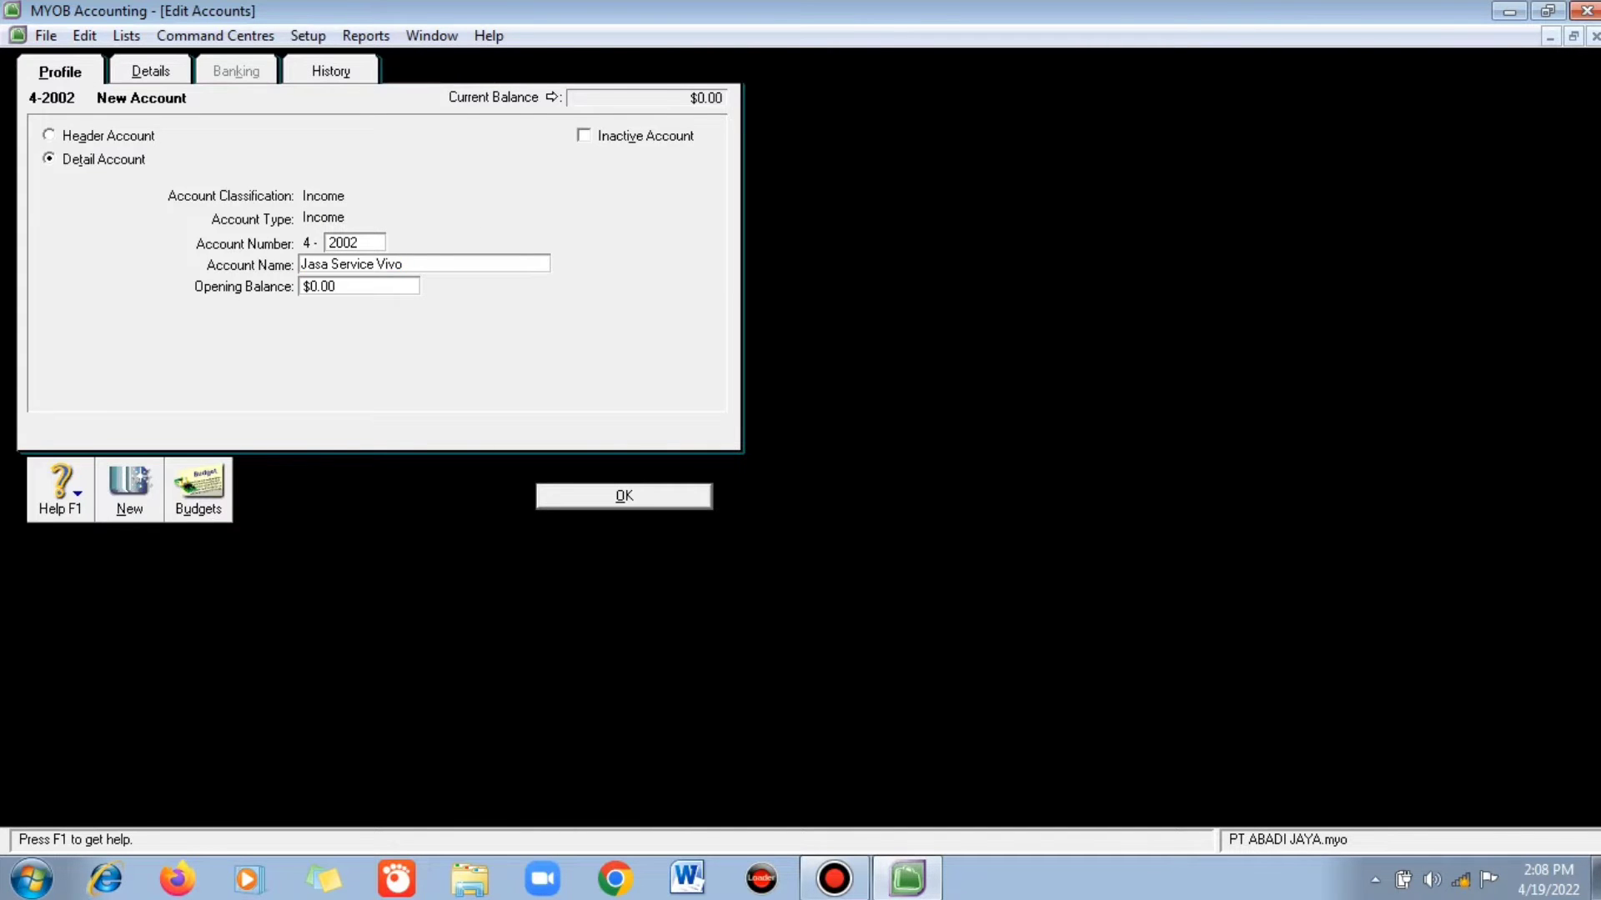
key(Return)
- Create income account 4-2003 Jasa Service Samsung
key(alt+n)
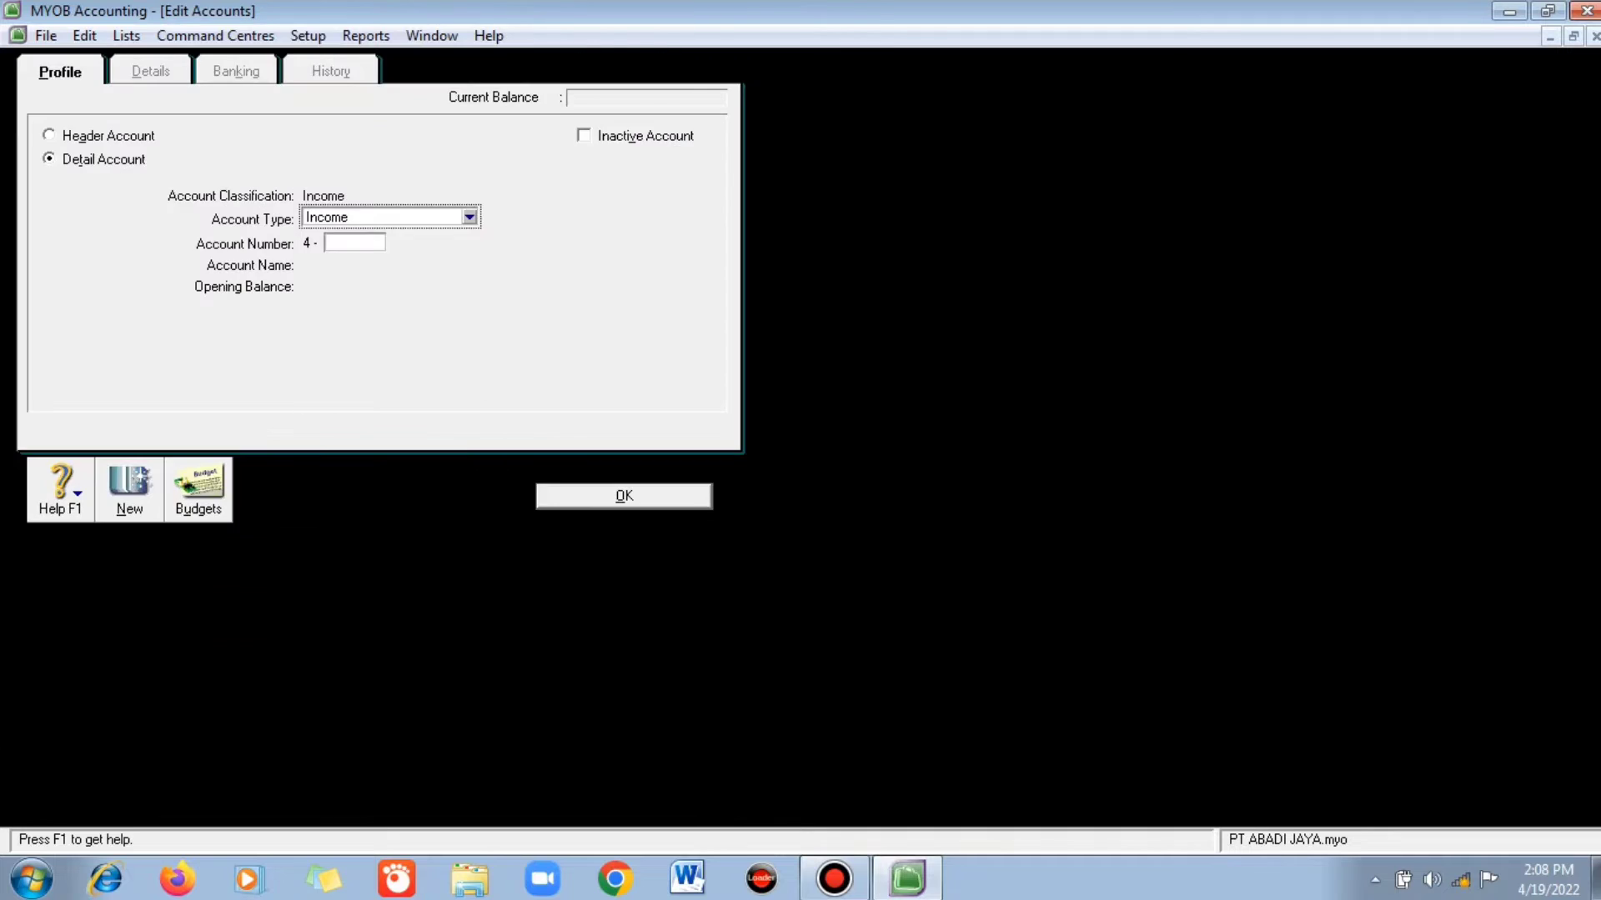
key(Tab)
text(2003)
key(Tab)
text(Jasa Service Vivosung)
key(Return)
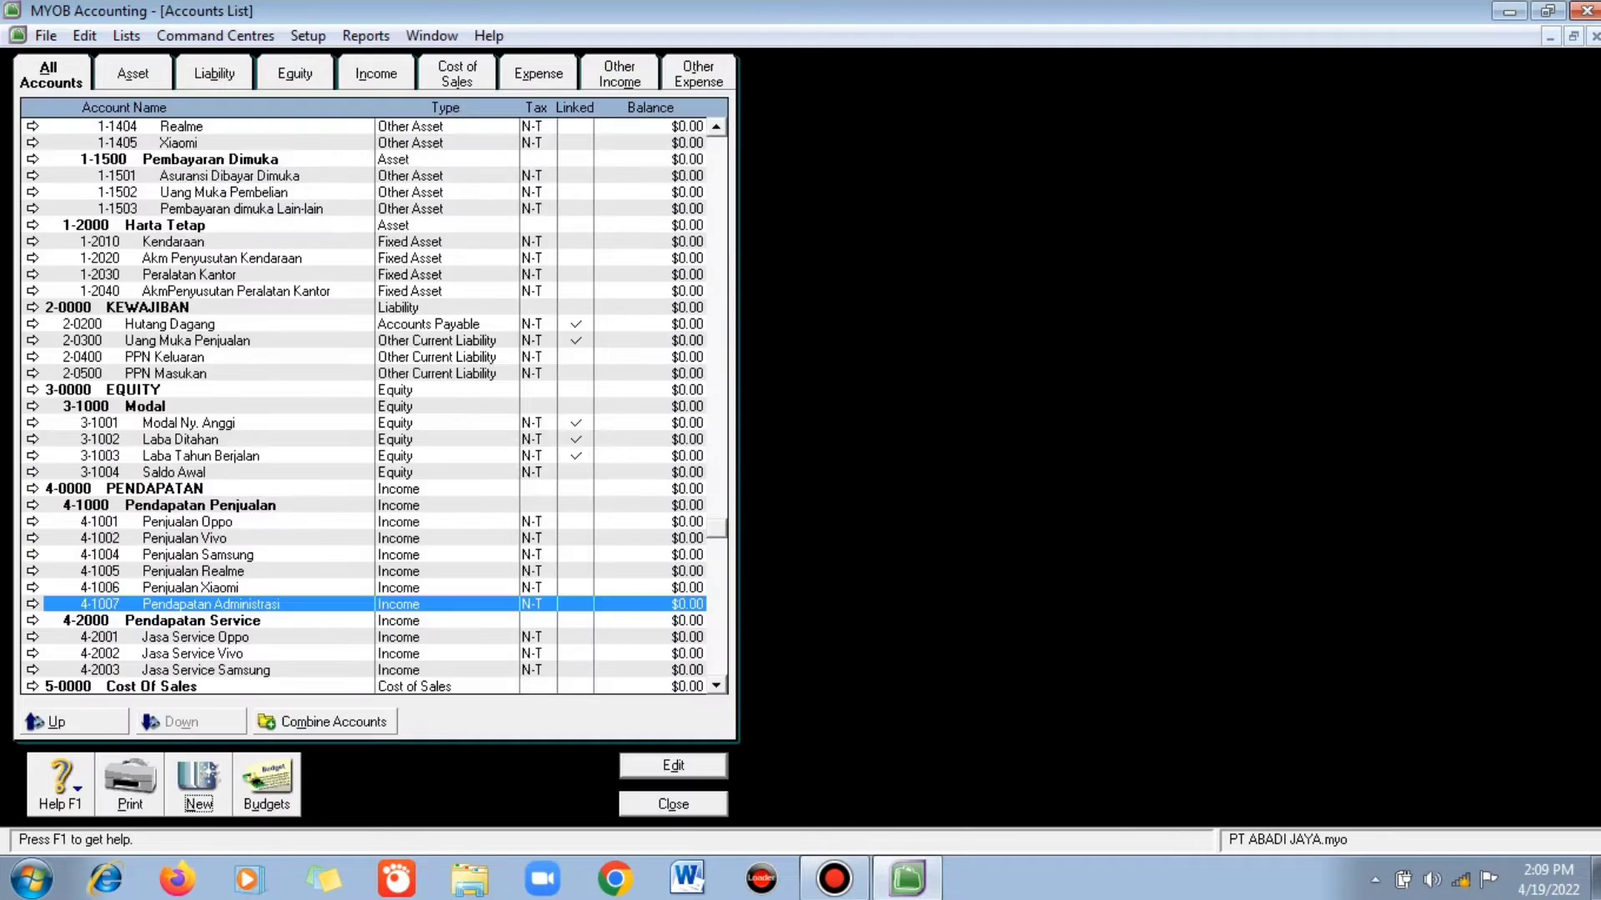
- Create income account 4-2004 Jasa Service Realmi
key(alt+n)
key(Tab)
text(4-2004)
key(Tab)
text(Jasa Service Realmi)
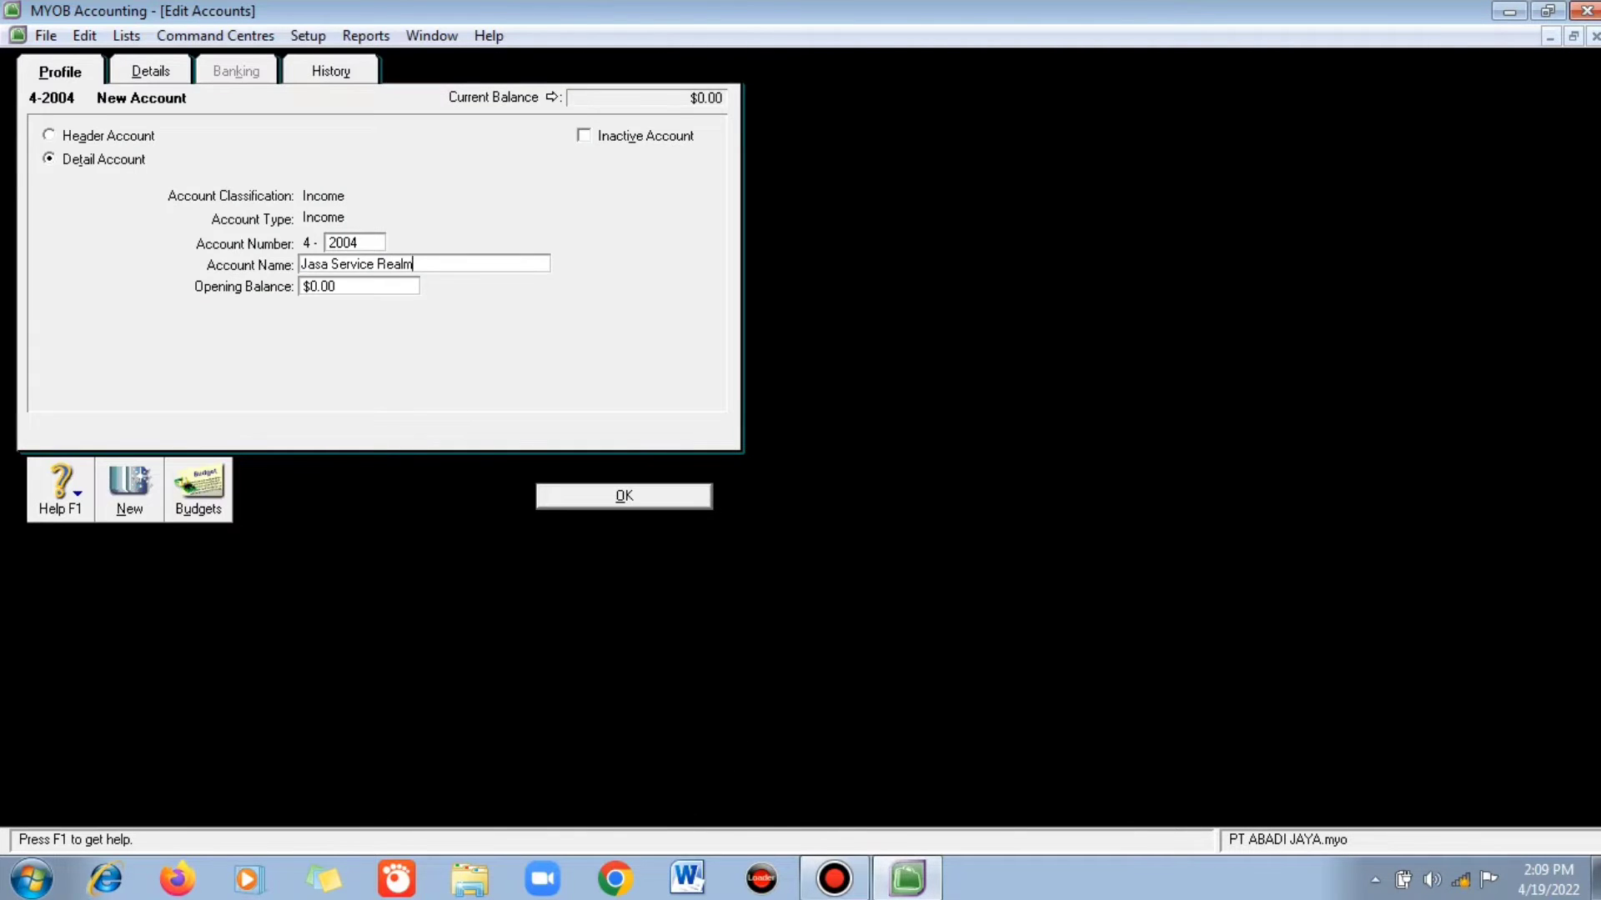
key(Return)
- Create income account 4-2005 Jasa Service Xiaomi and close the Accounts List
key(alt+n)
key(Tab)
text(2005)
key(Tab)
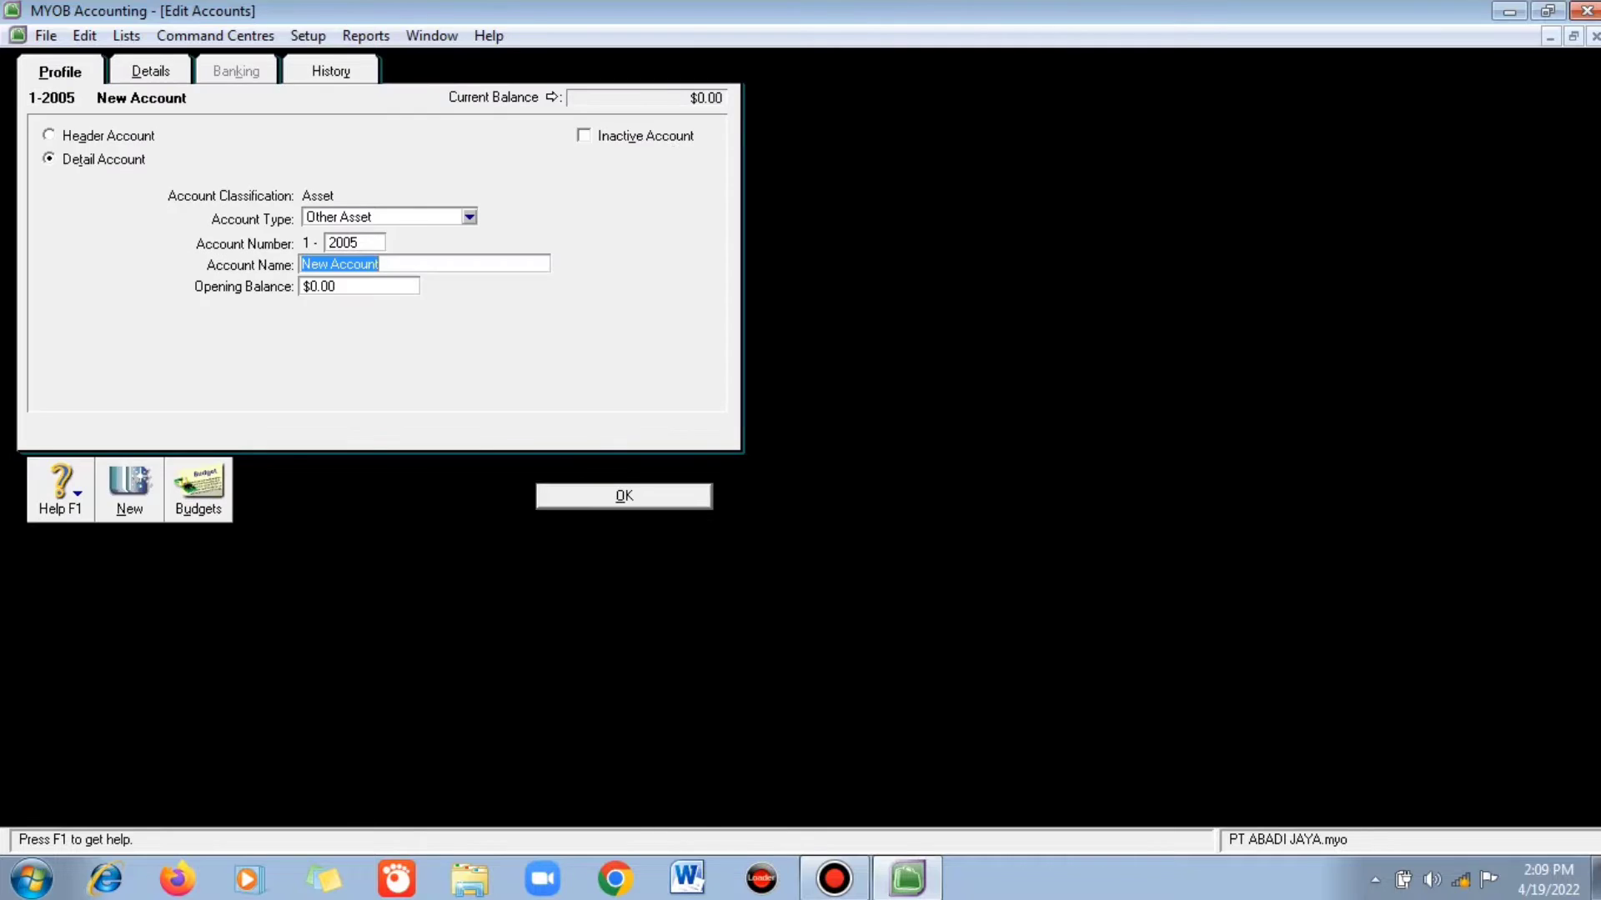
text(Jasa Serv)
text(ice Vivo)
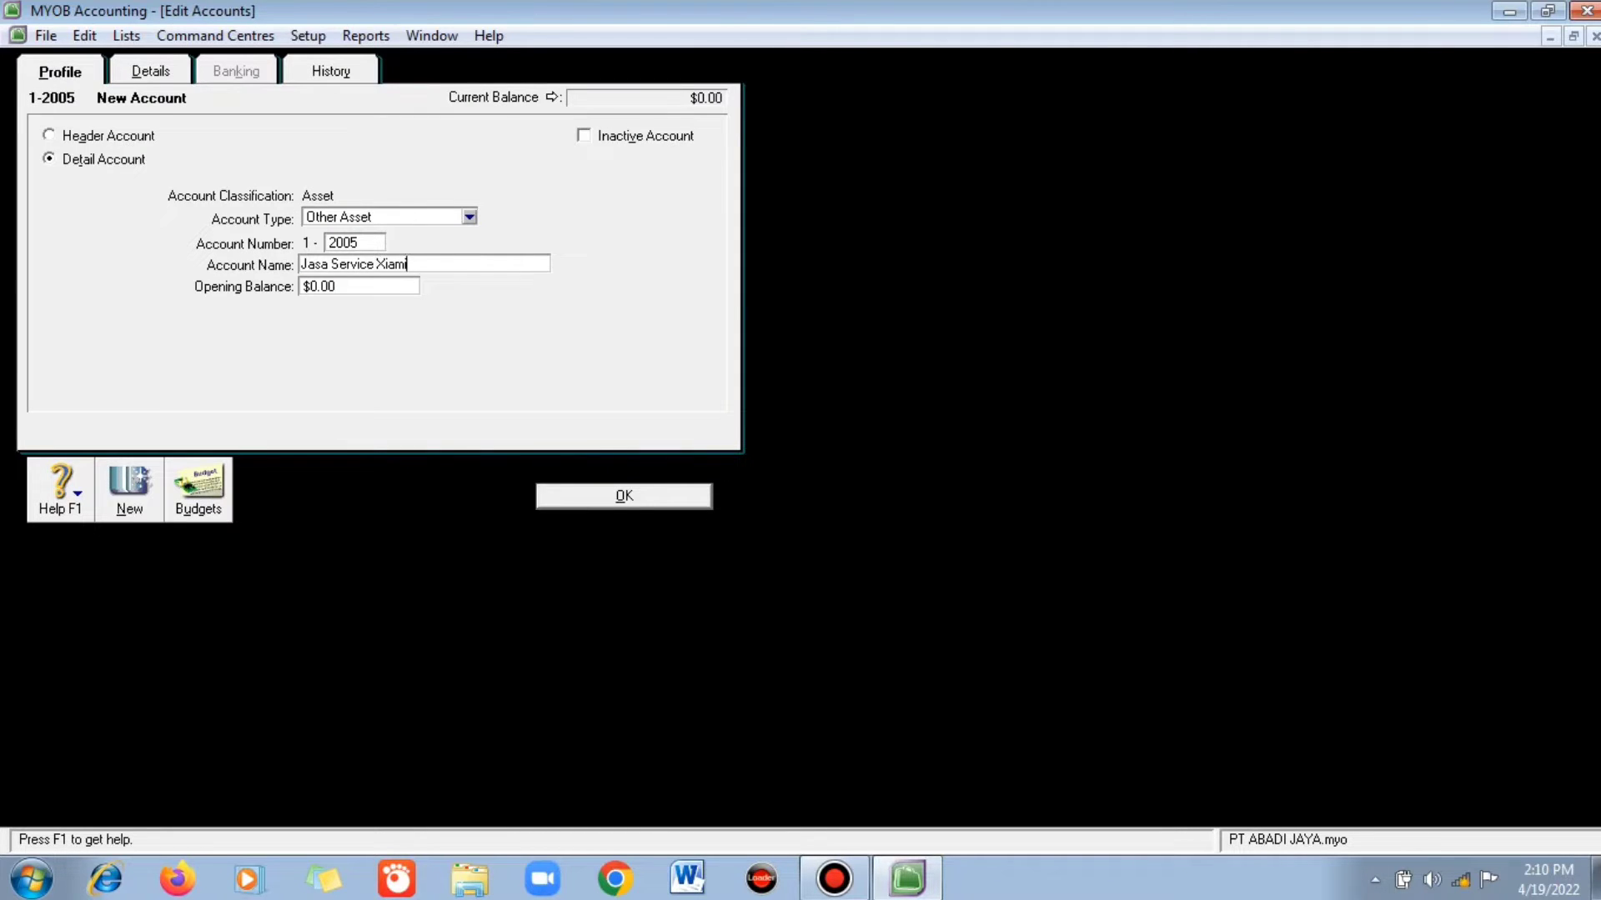
key(Return)
text(42005)
key(Tab)
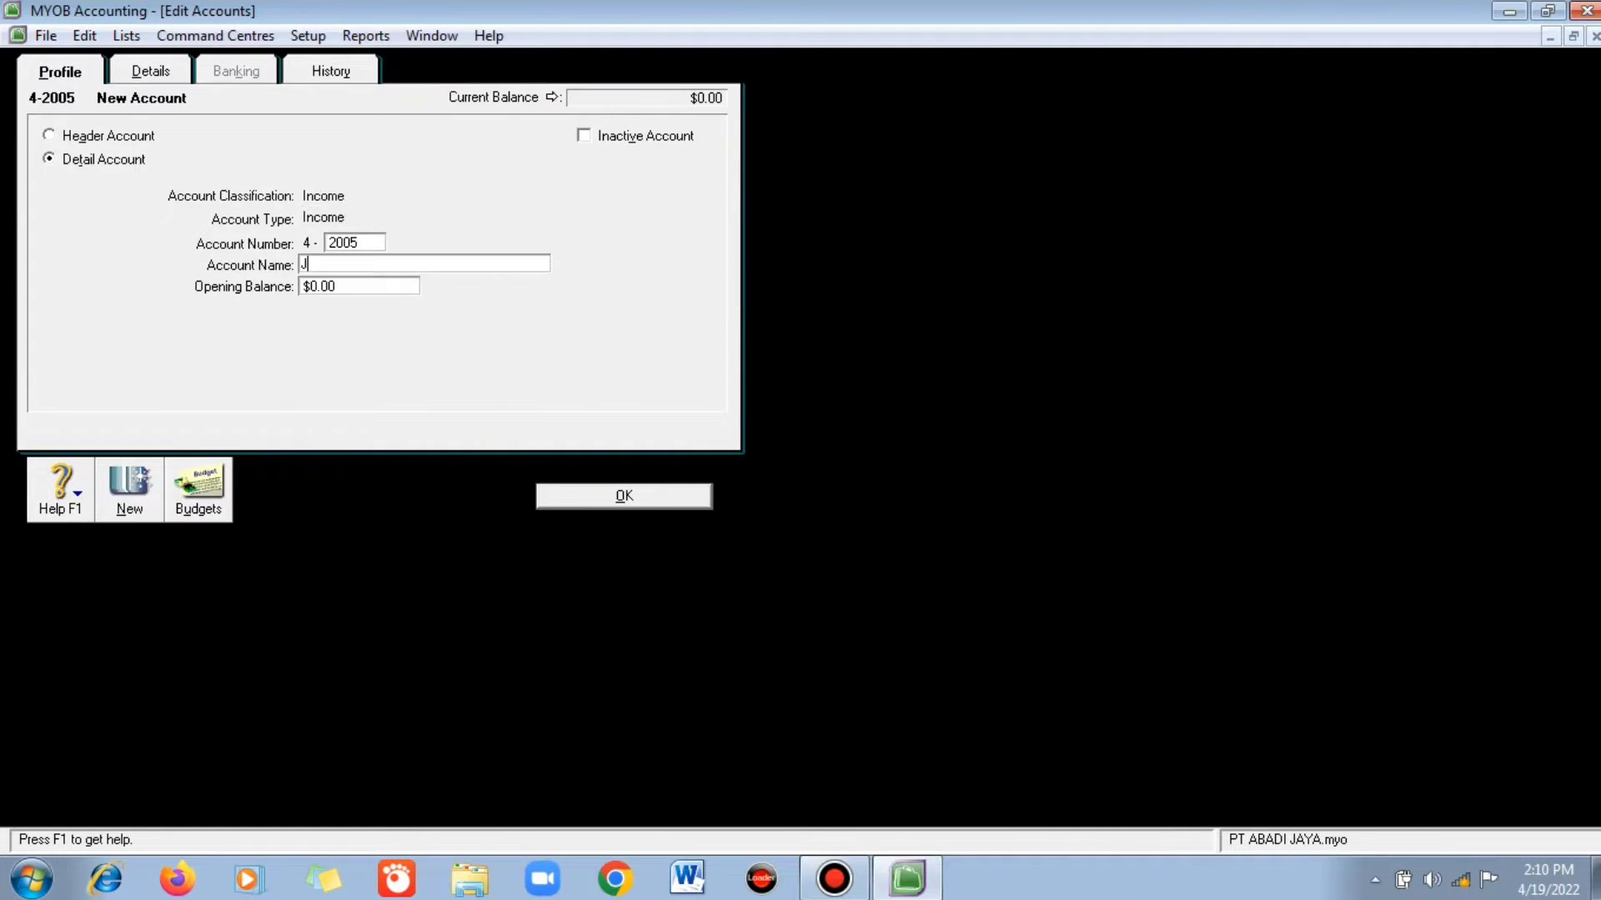
text(Jasa Service Xiaomi)
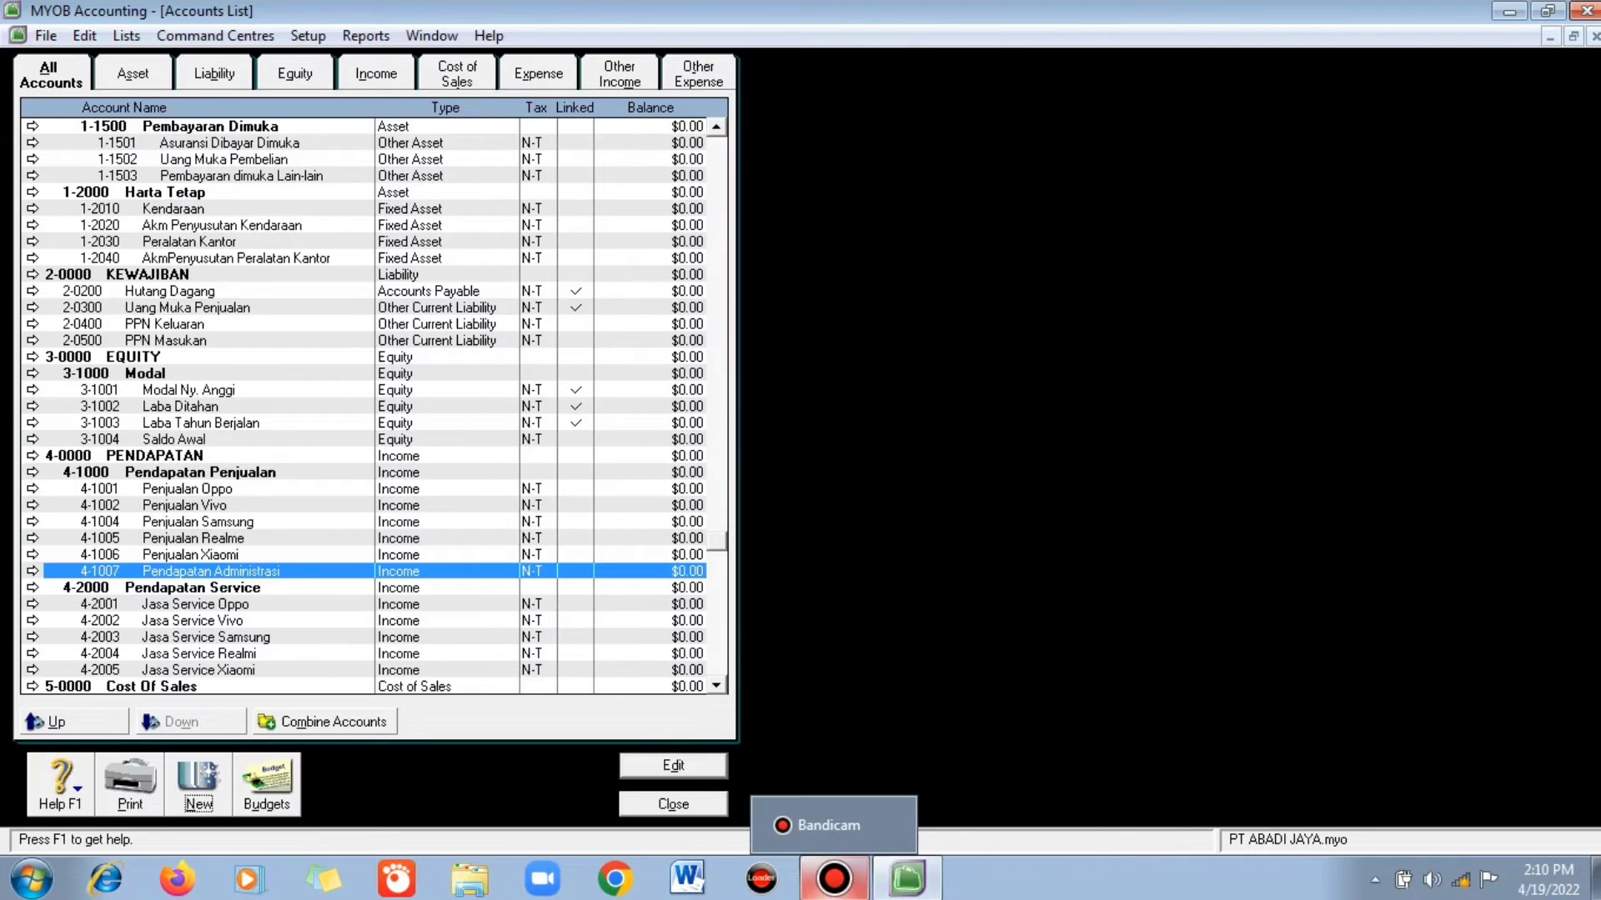
key(End)
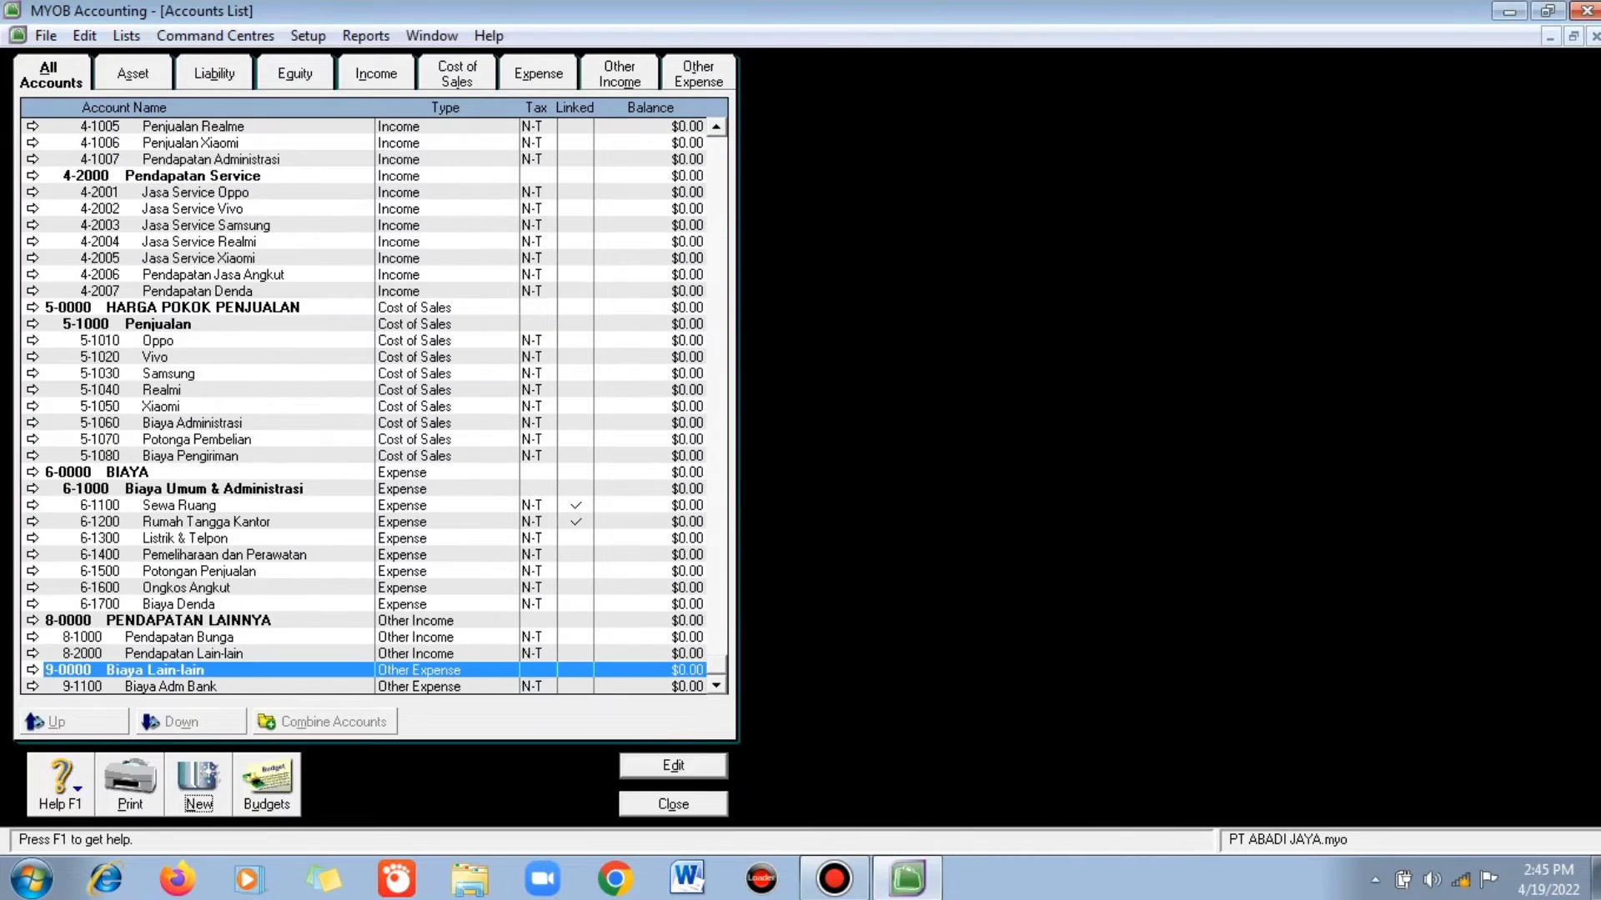
key(Up)
key(Up)
key(Up)
key(Up)
key(Up)
key(Up)
key(Up)
key(Up)
key(Up)
key(Up)
key(Up)
key(Up)
key(Up)
key(Up)
key(Up)
key(Up)
key(Up)
key(Up)
key(Up)
key(Up)
key(Up)
key(Up)
key(Up)
key(Up)
key(Up)
key(Up)
key(Up)
key(Up)
key(Up)
key(Up)
key(Up)
key(Up)
key(Up)
key(Up)
key(Up)
key(Up)
key(Up)
key(Up)
key(Up)
key(Up)
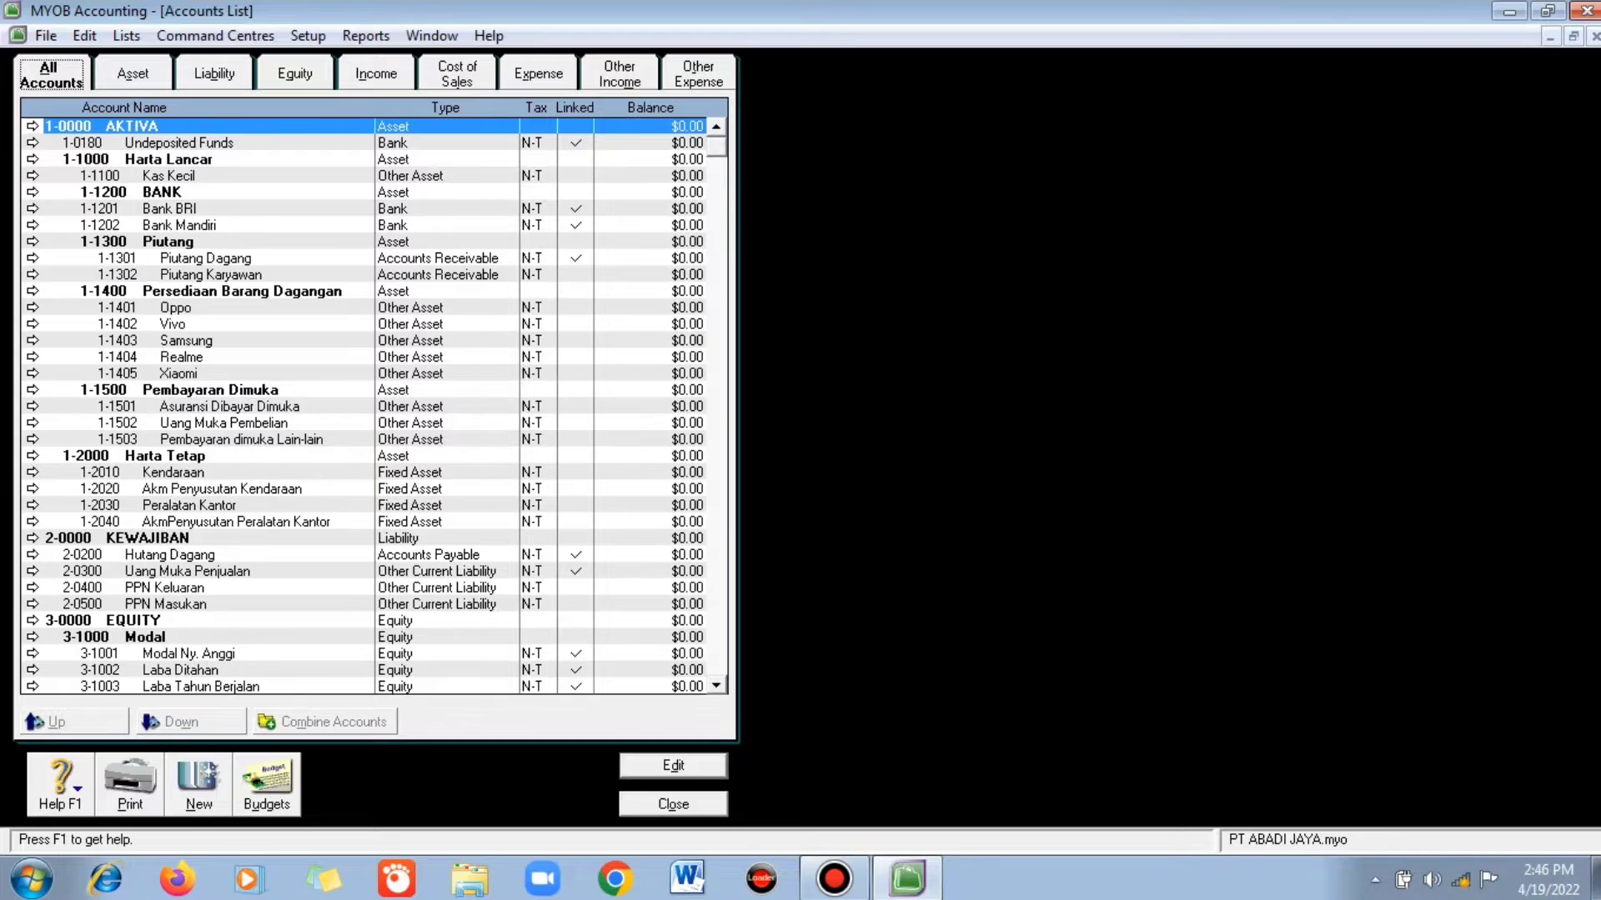
key(Escape)
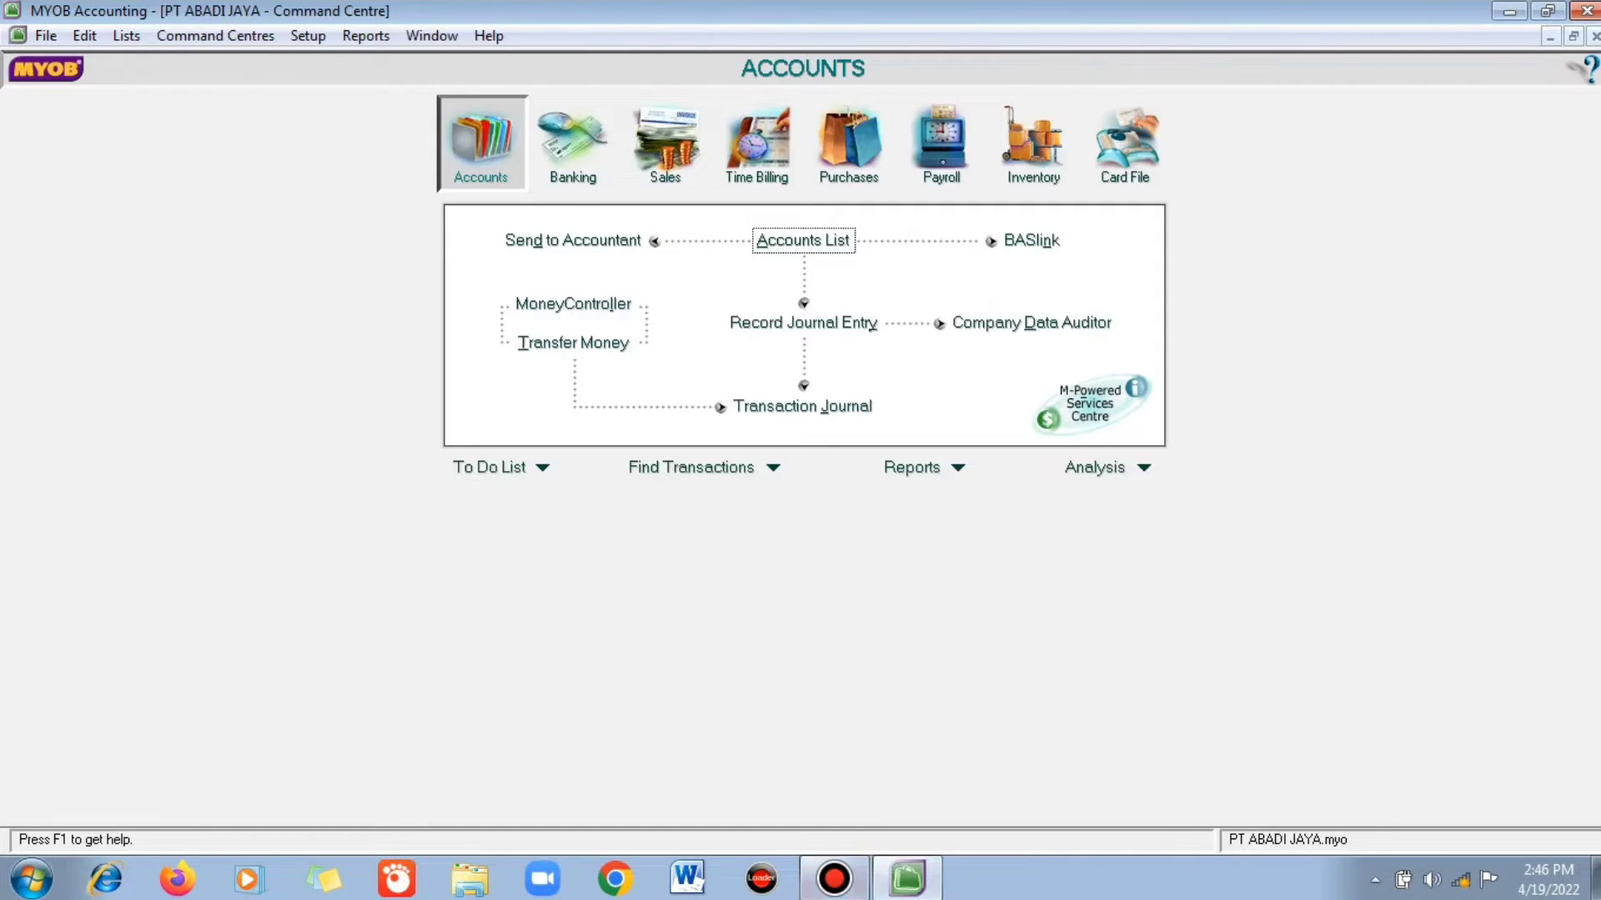
- Start a new card in the Cards List, filtered to Customer cards
click(1125, 144)
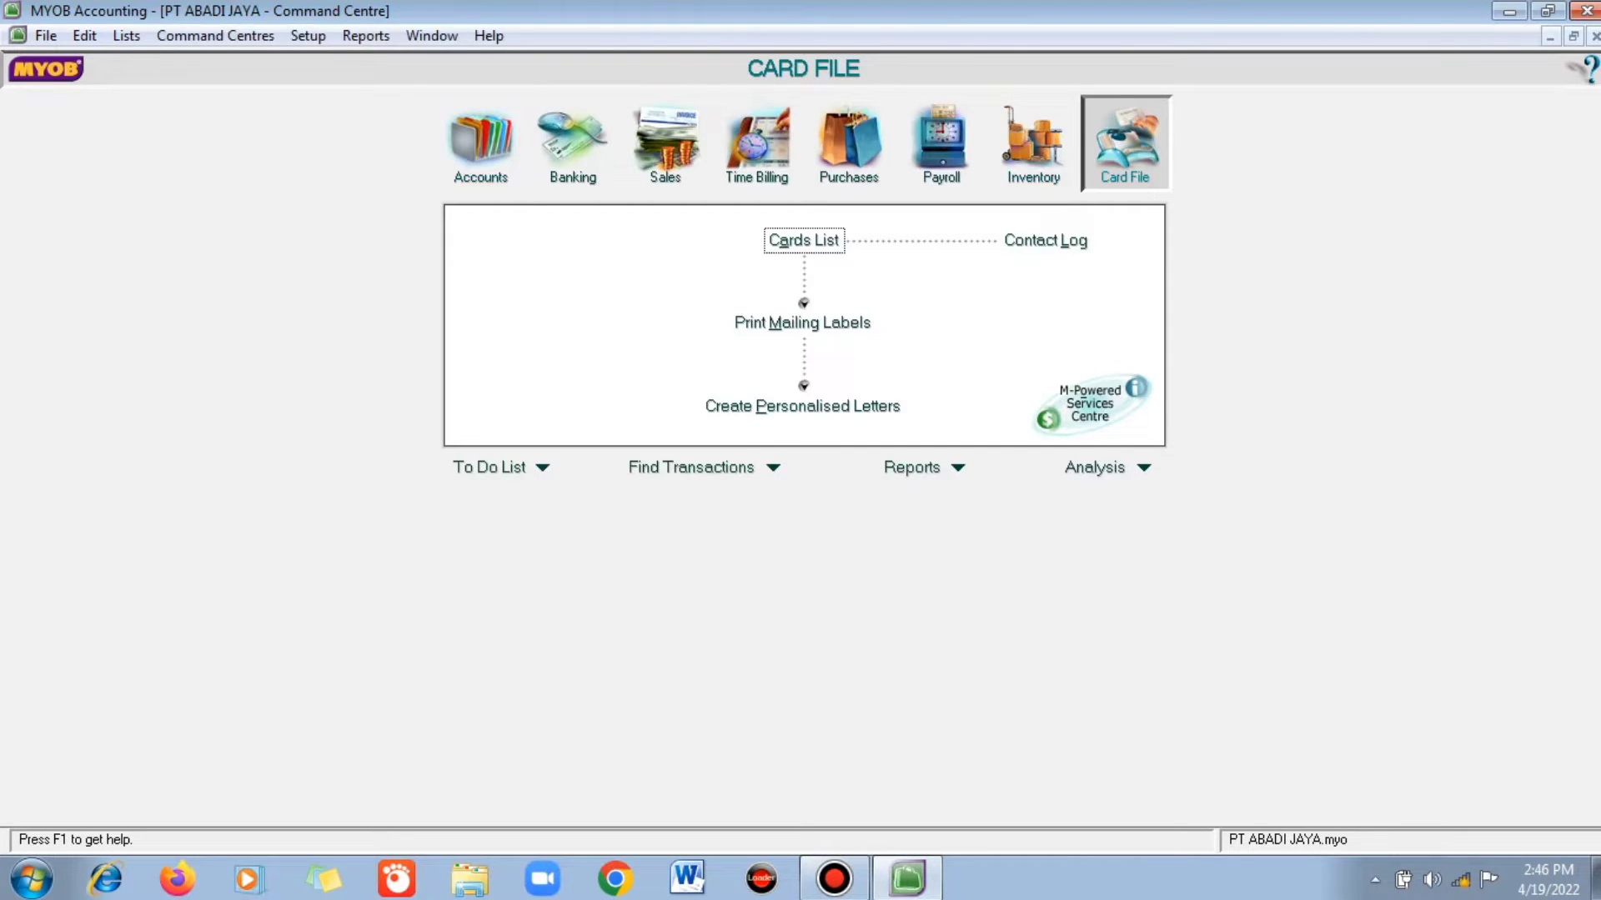
click(803, 240)
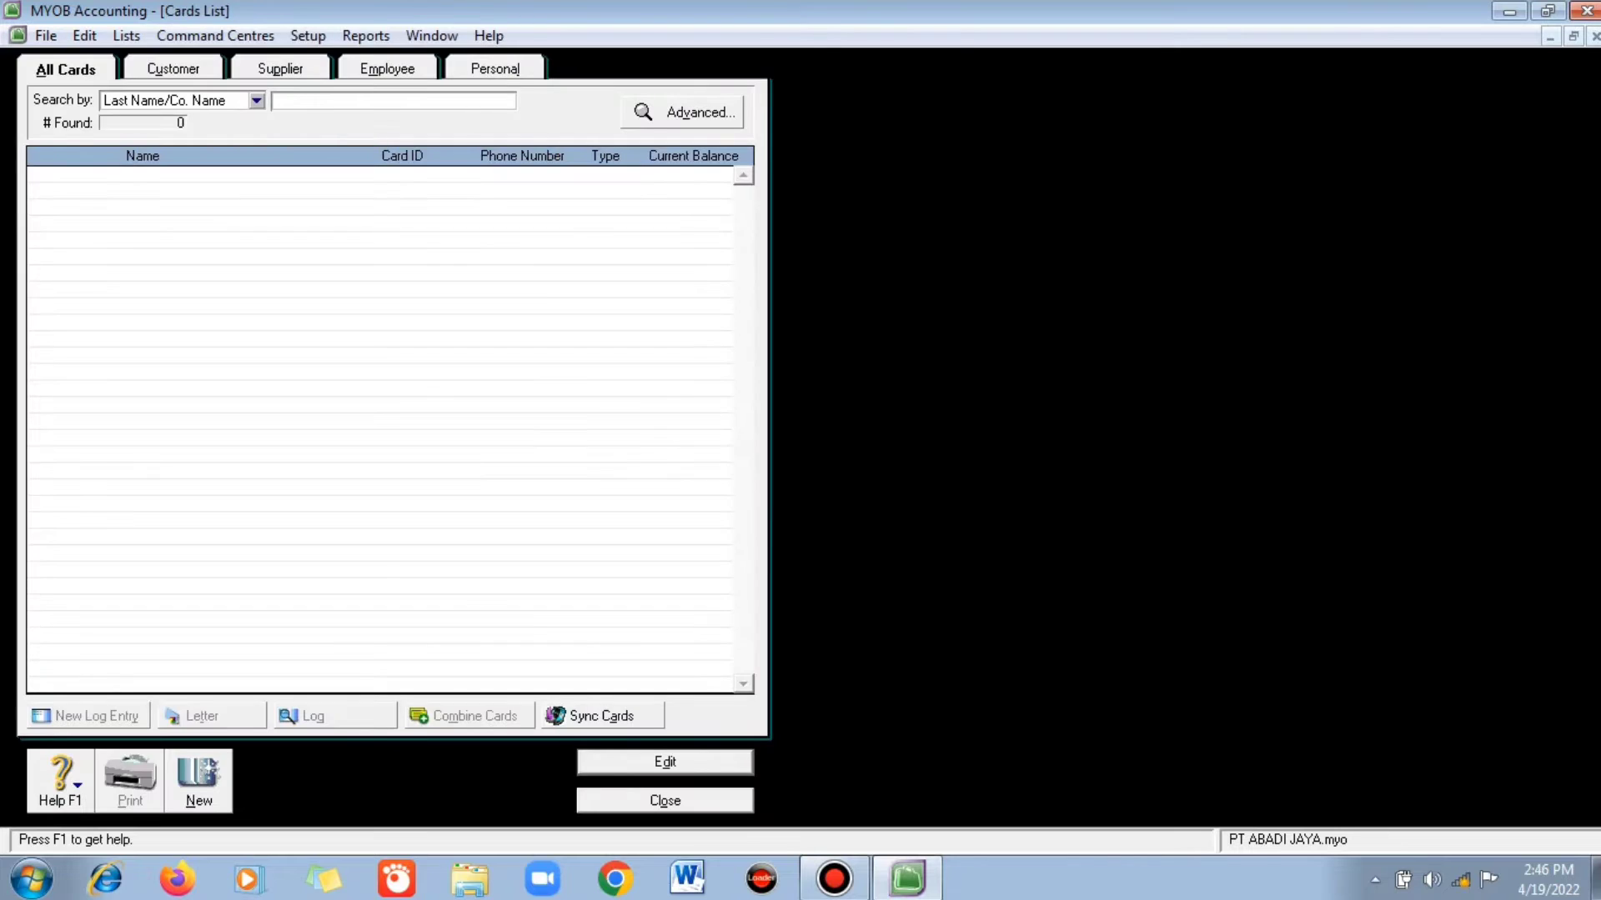
click(174, 69)
click(198, 782)
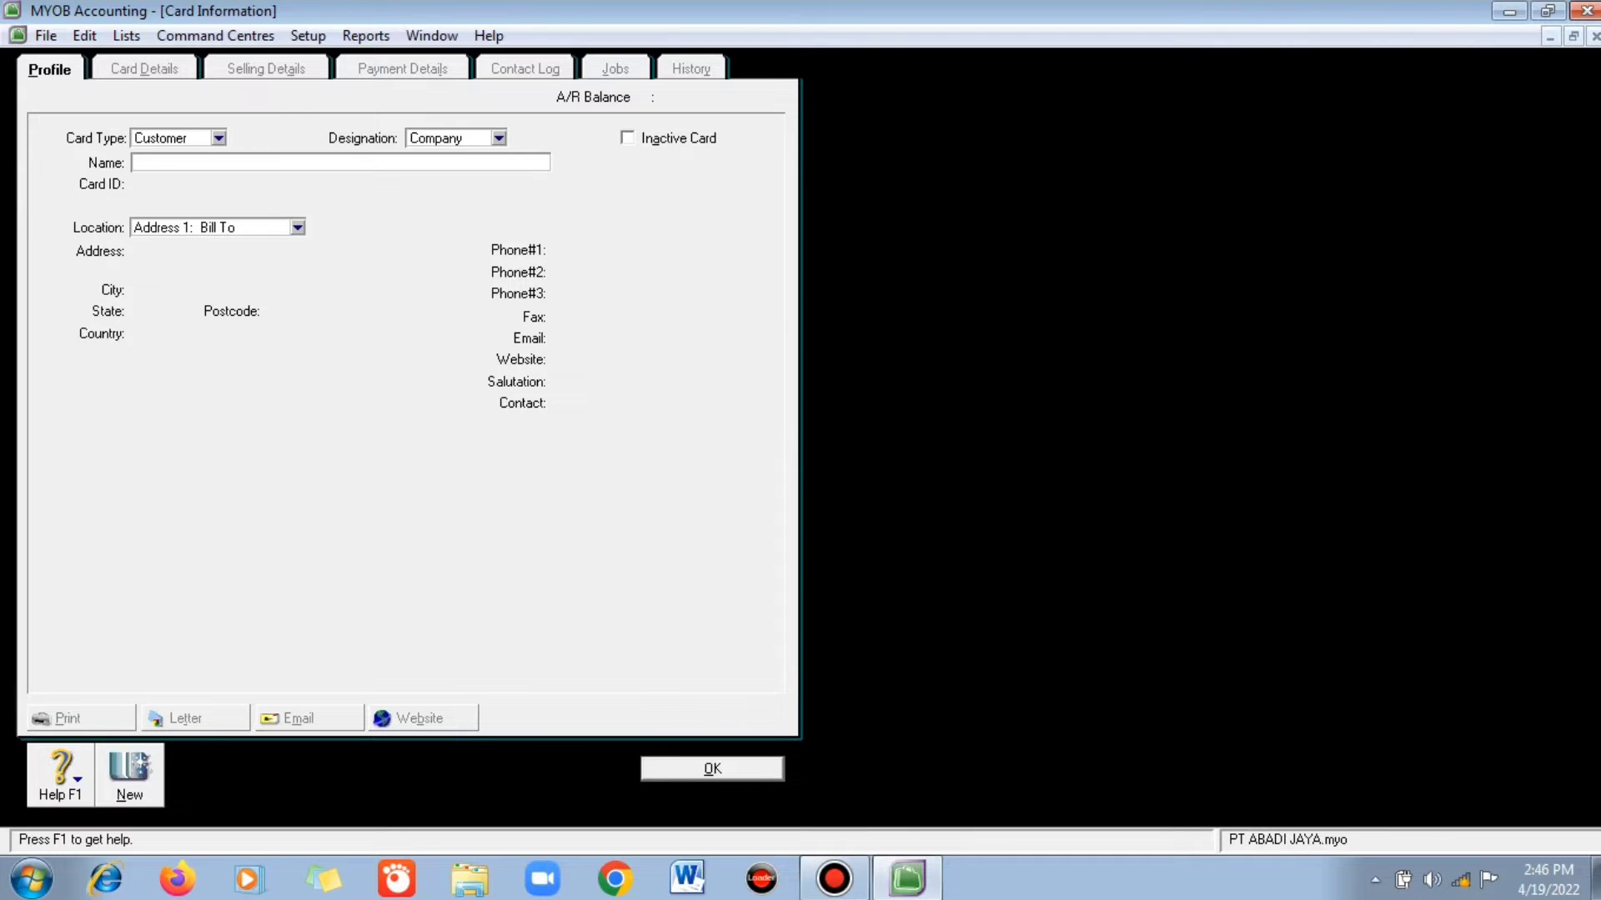
- Enter the customer's name and card ID C-01
text(Rahman I.P)
key(Tab)
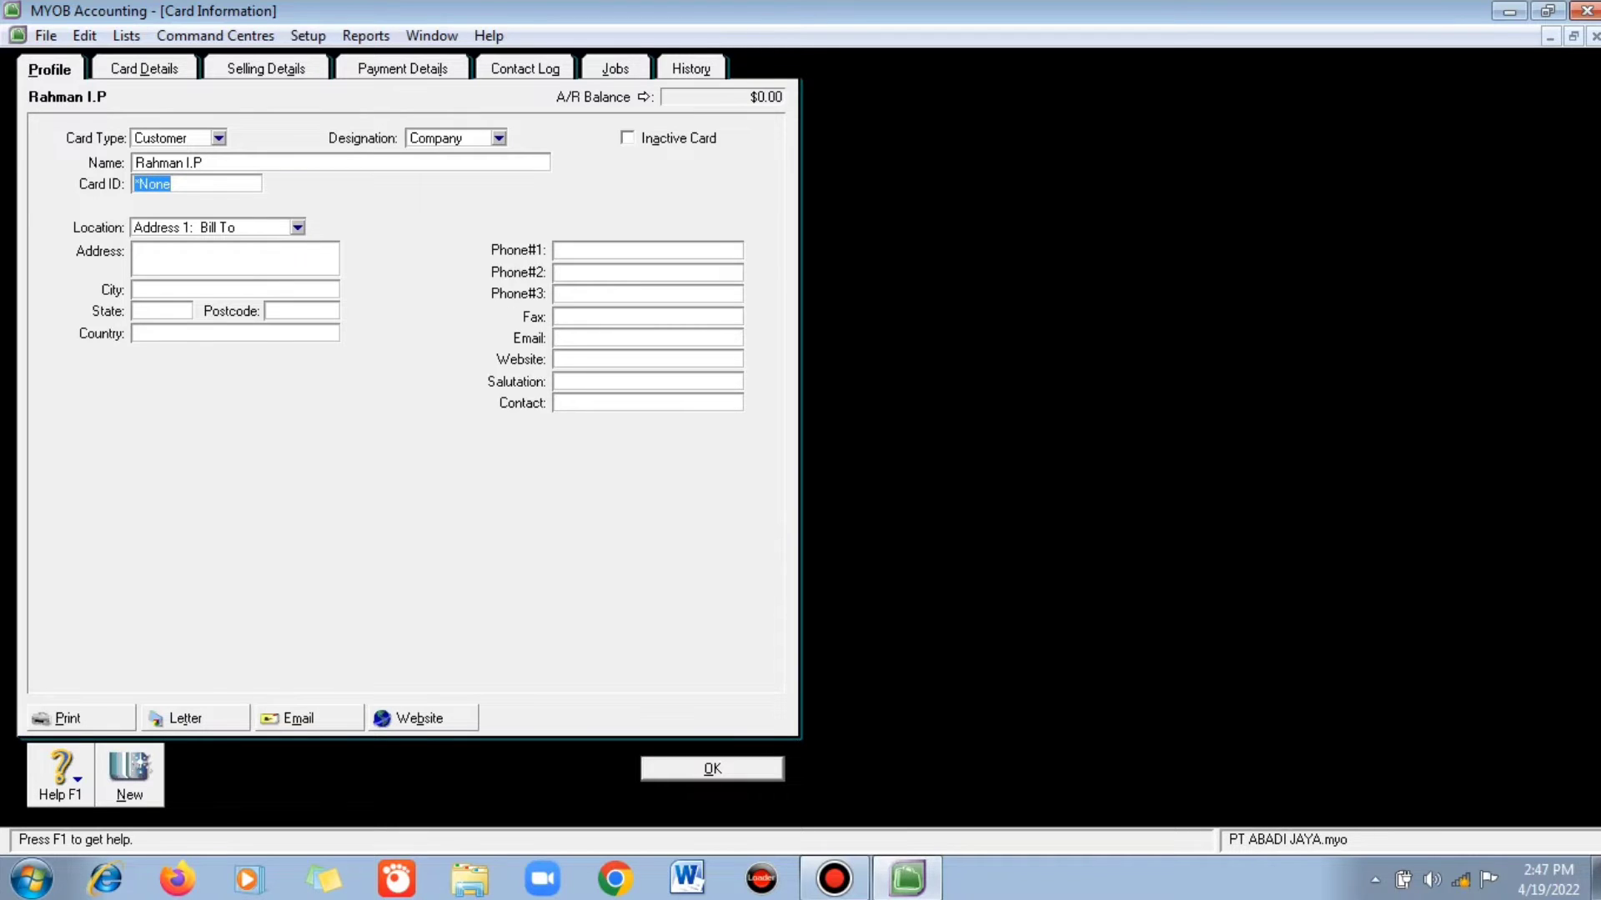
text(c-0)
key(BackSpace)
key(BackSpace)
key(BackSpace)
text(c)
key(BackSpace)
text(C-01)
- Fill in address Kertasari, city Ciamis and country Indonesia
click(137, 251)
text(k)
key(BackSpace)
text(Kertasari)
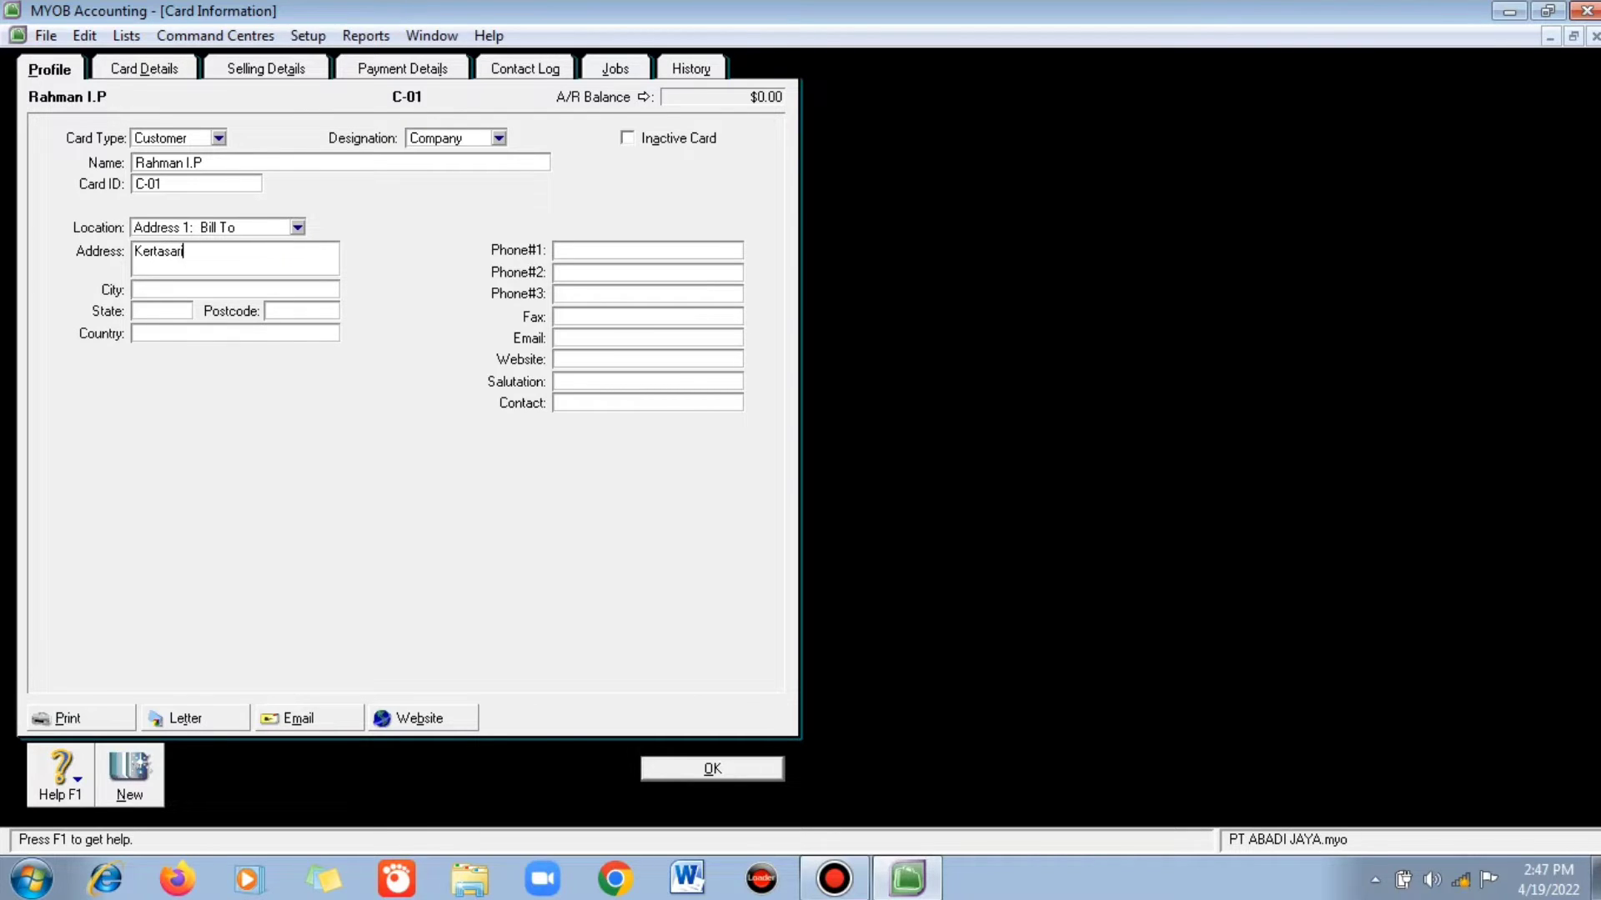
key(Tab)
text(Cia)
text(s)
click(137, 334)
text(Insoe)
key(BackSpace)
key(BackSpace)
key(BackSpace)
text(donesia)
- Enter the customer's phone number and contact person, keeping the Company designation
click(557, 250)
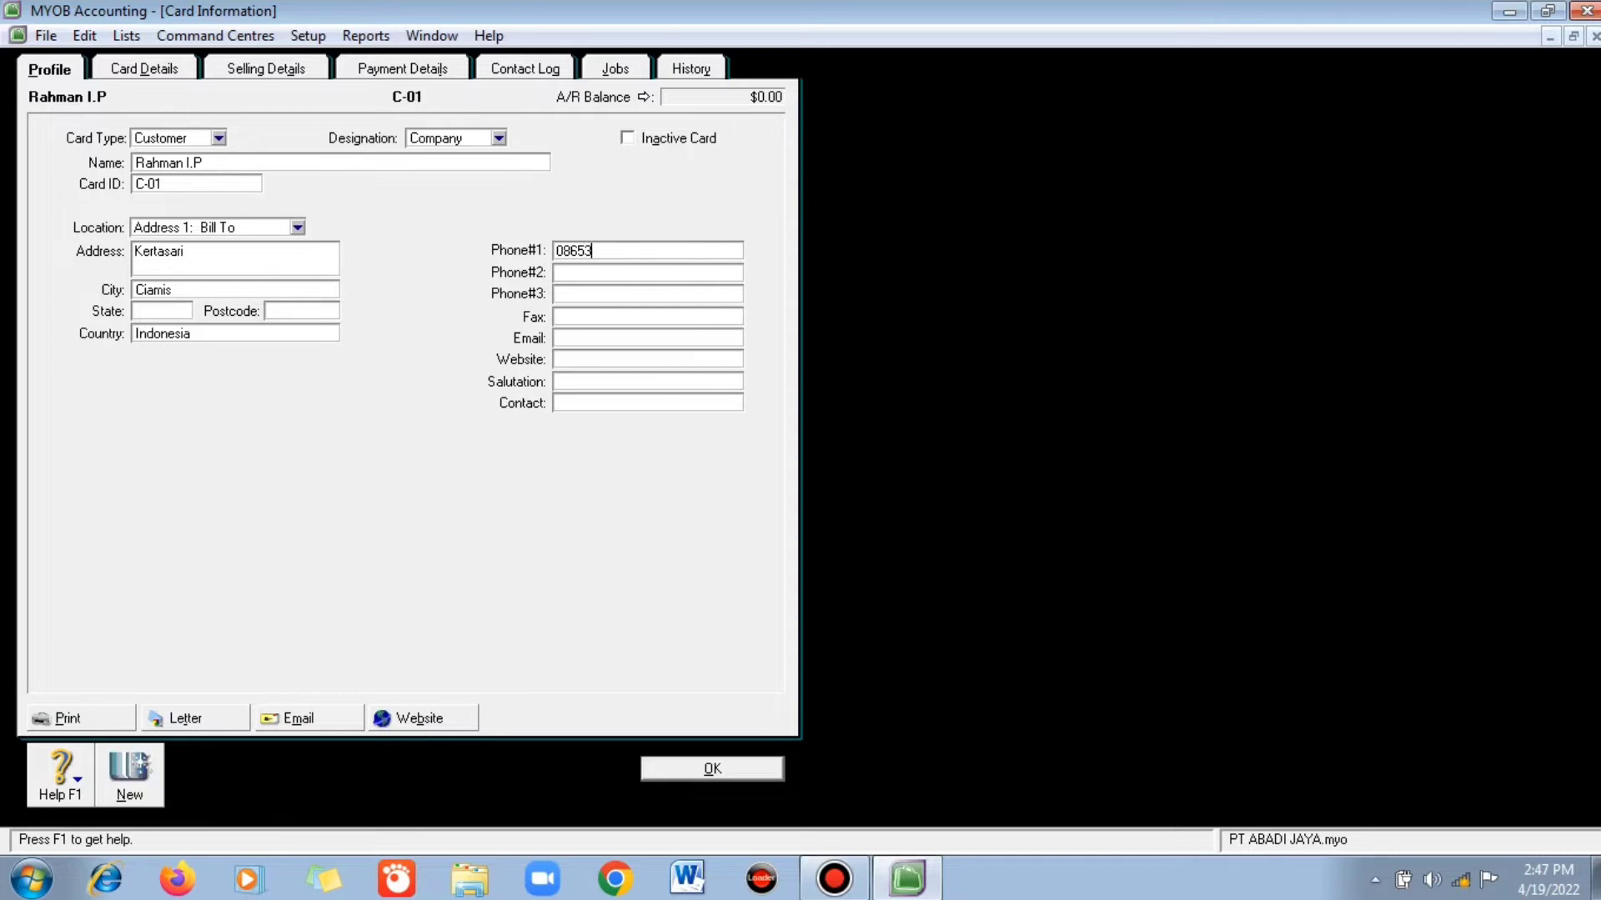
click(566, 403)
text(RA)
key(BackSpace)
text(ahman I.P)
click(498, 138)
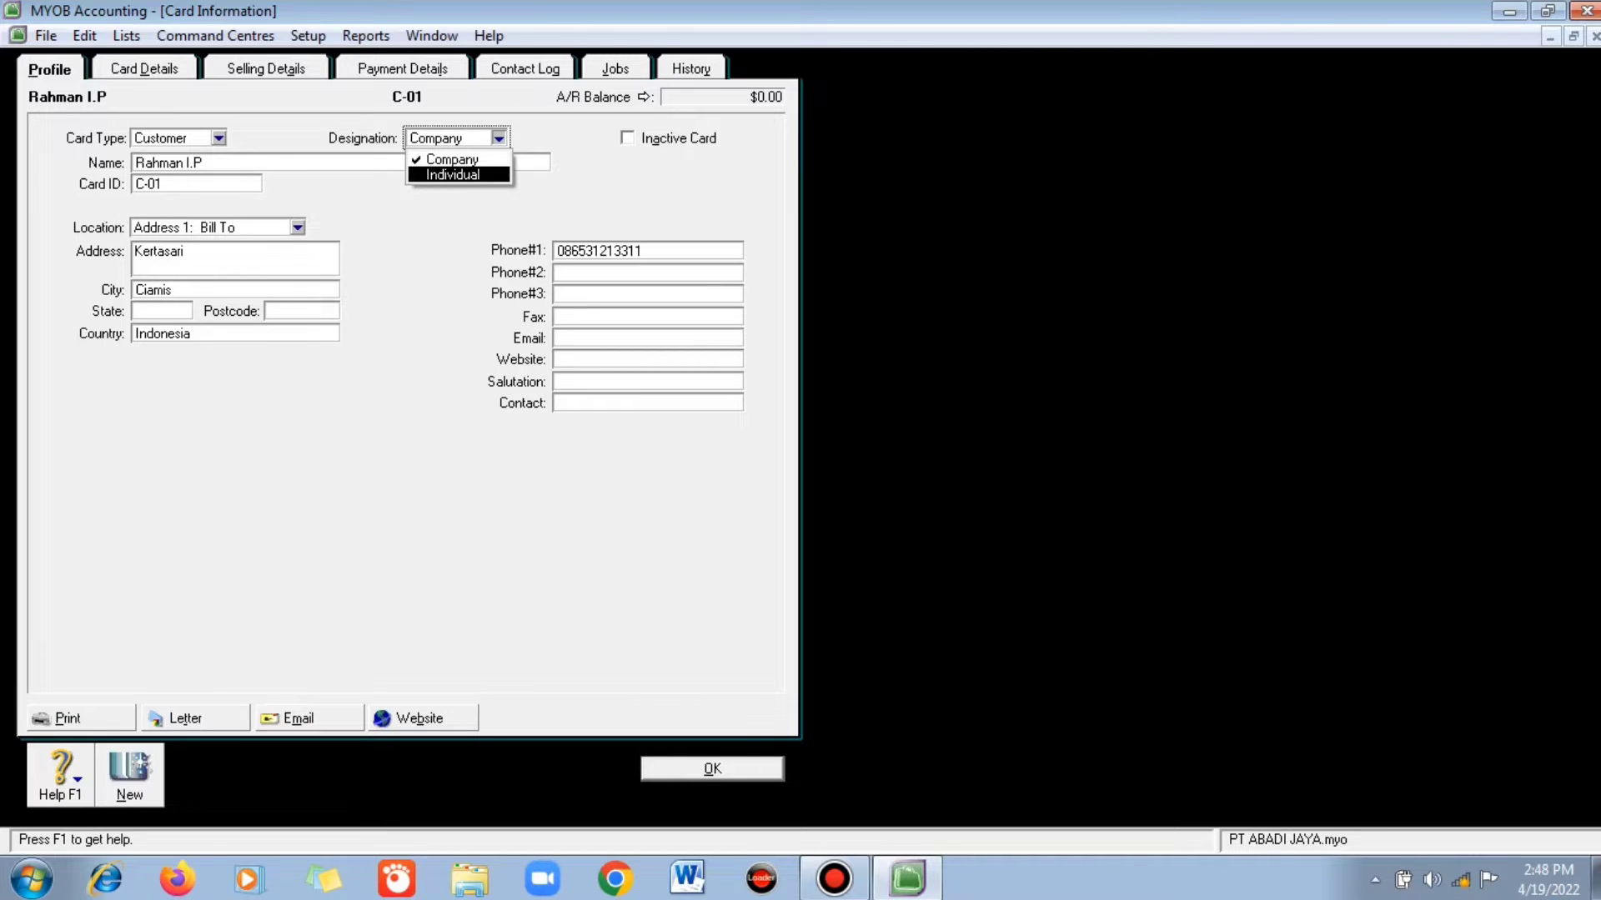
click(647, 404)
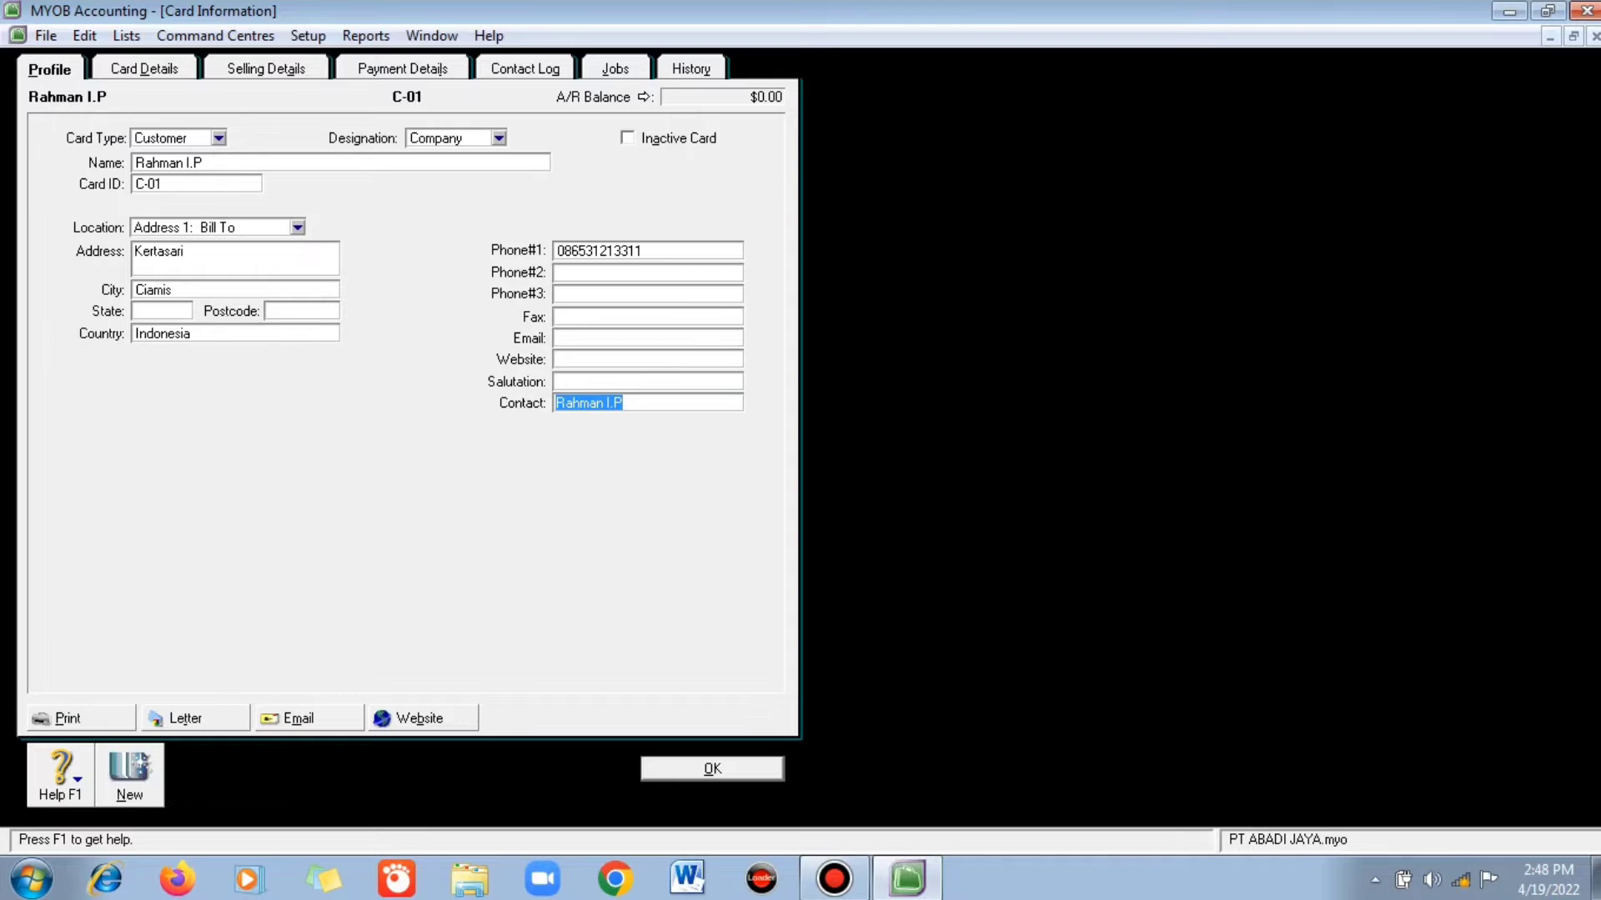
- Rename the card to PT. Mekarsari and record it
click(166, 162)
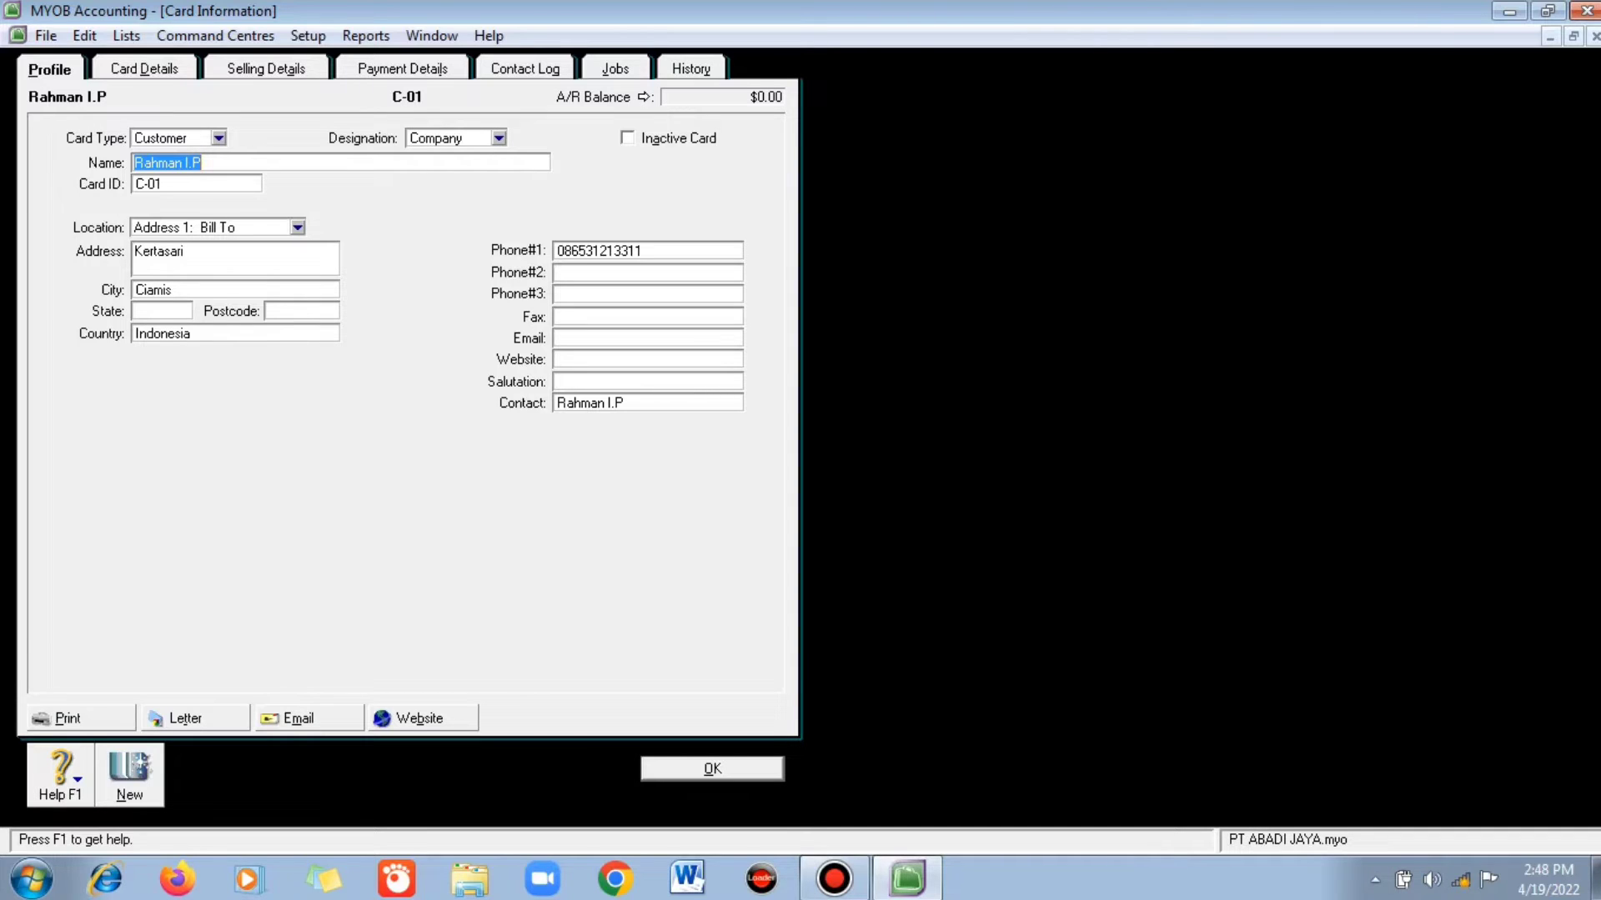
text(PT. m)
key(BackSpace)
text(Mekarsari)
key(Return)
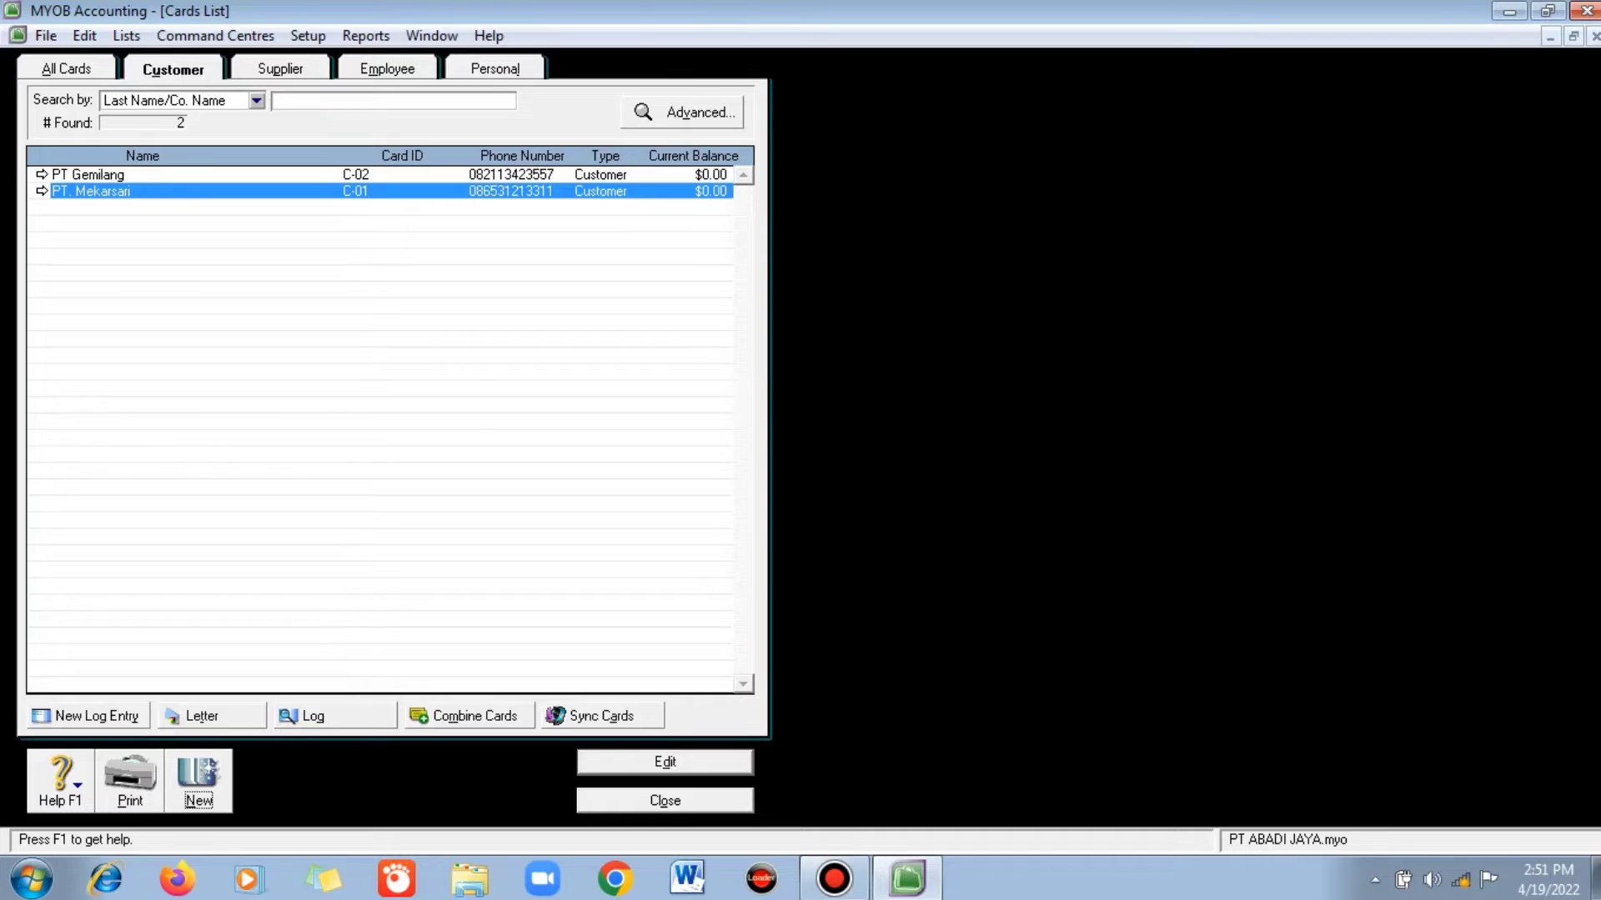
- Add customer card C-03 named Penjualan Tunai
key(Return)
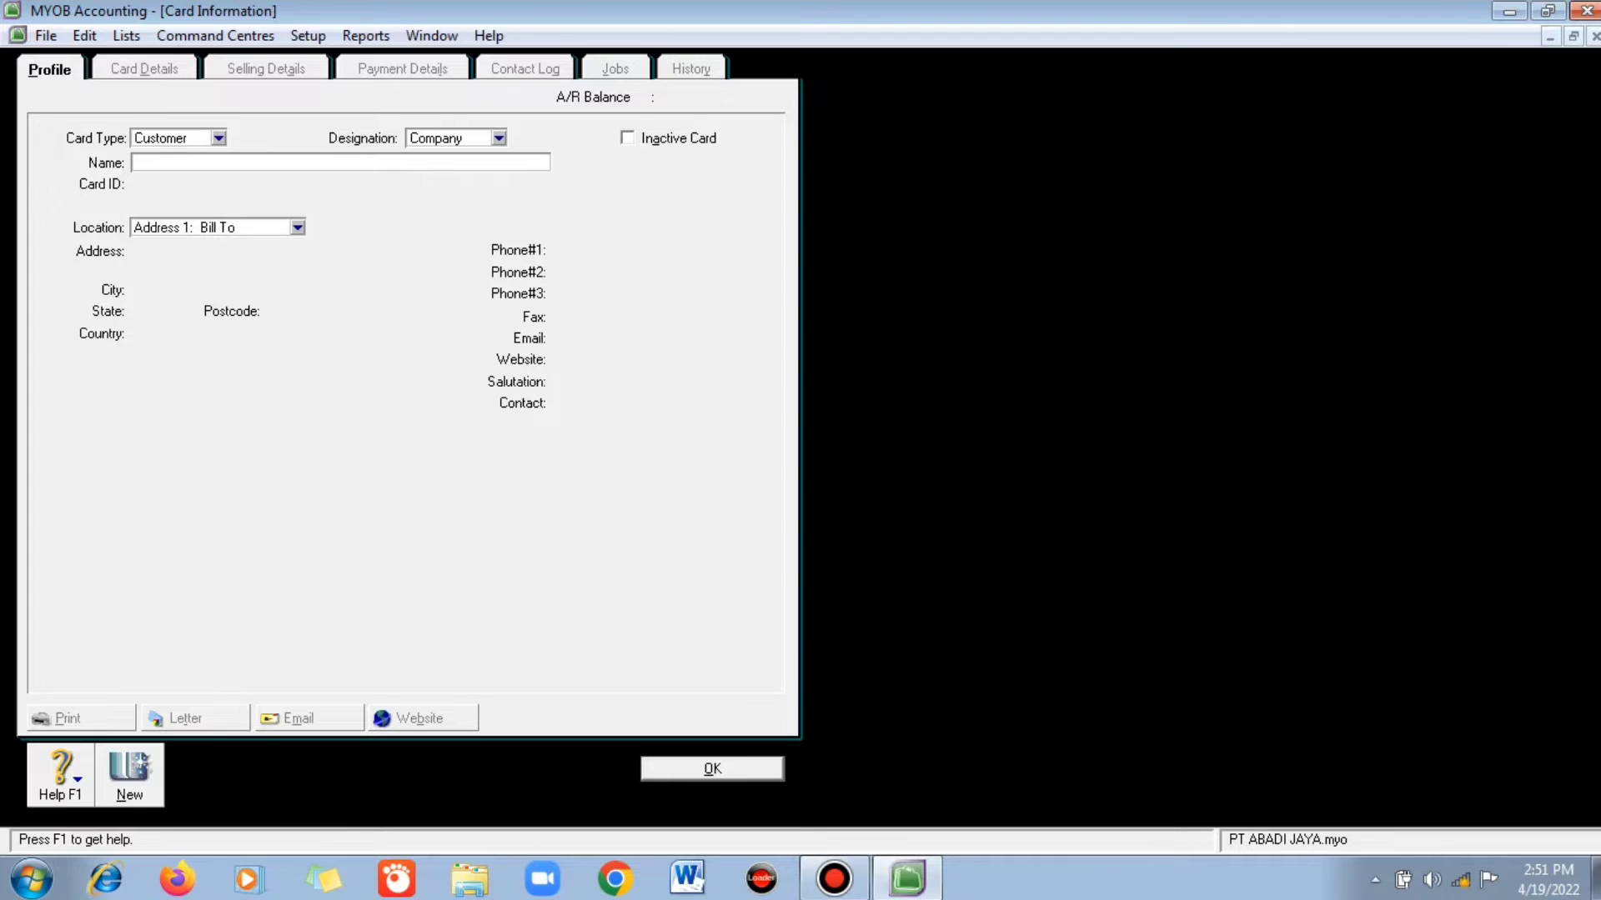
text(p)
key(BackSpace)
text(Penjualan Tuai)
key(Tab)
text(C-03)
key(Return)
- Reopen the C-03 card to check its name, then show the supplier cards
click(41, 174)
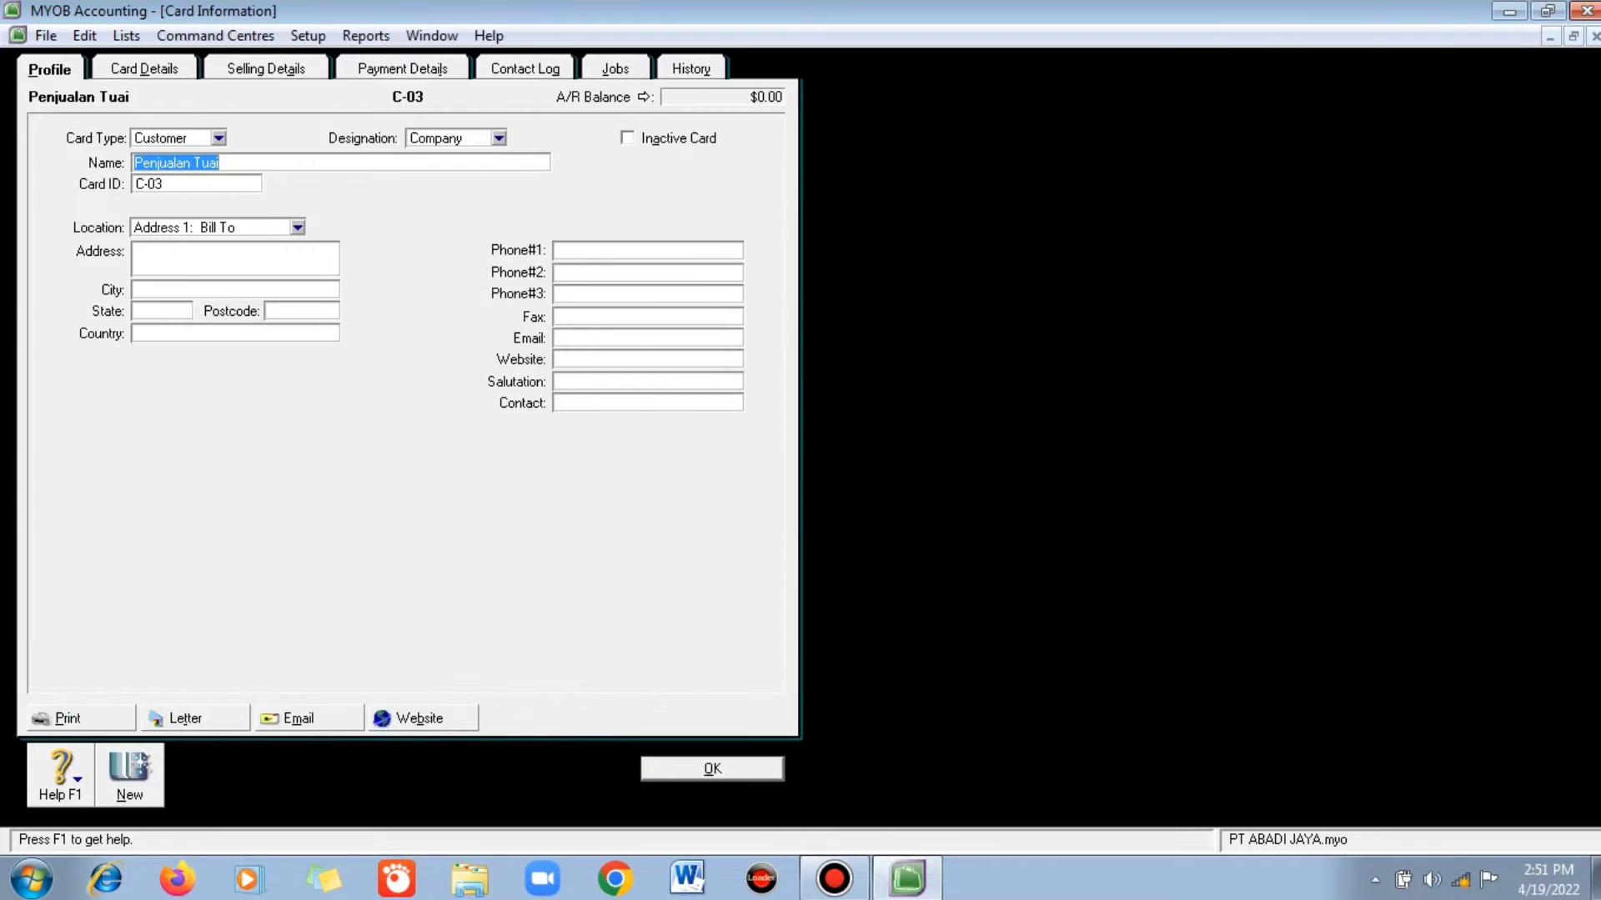
key(Escape)
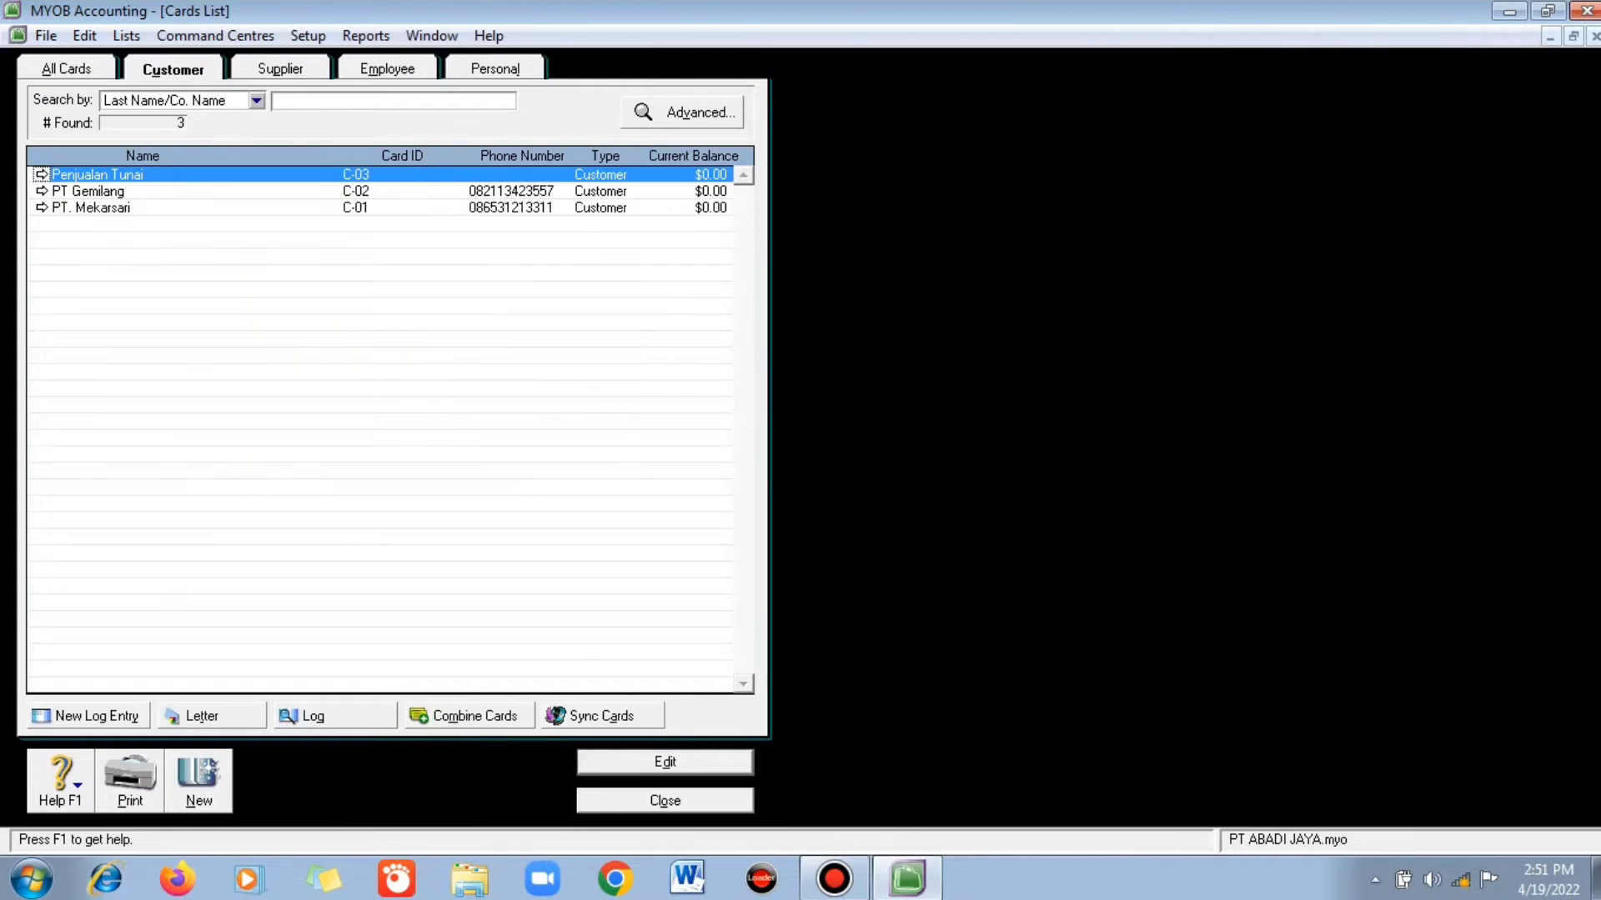
click(280, 69)
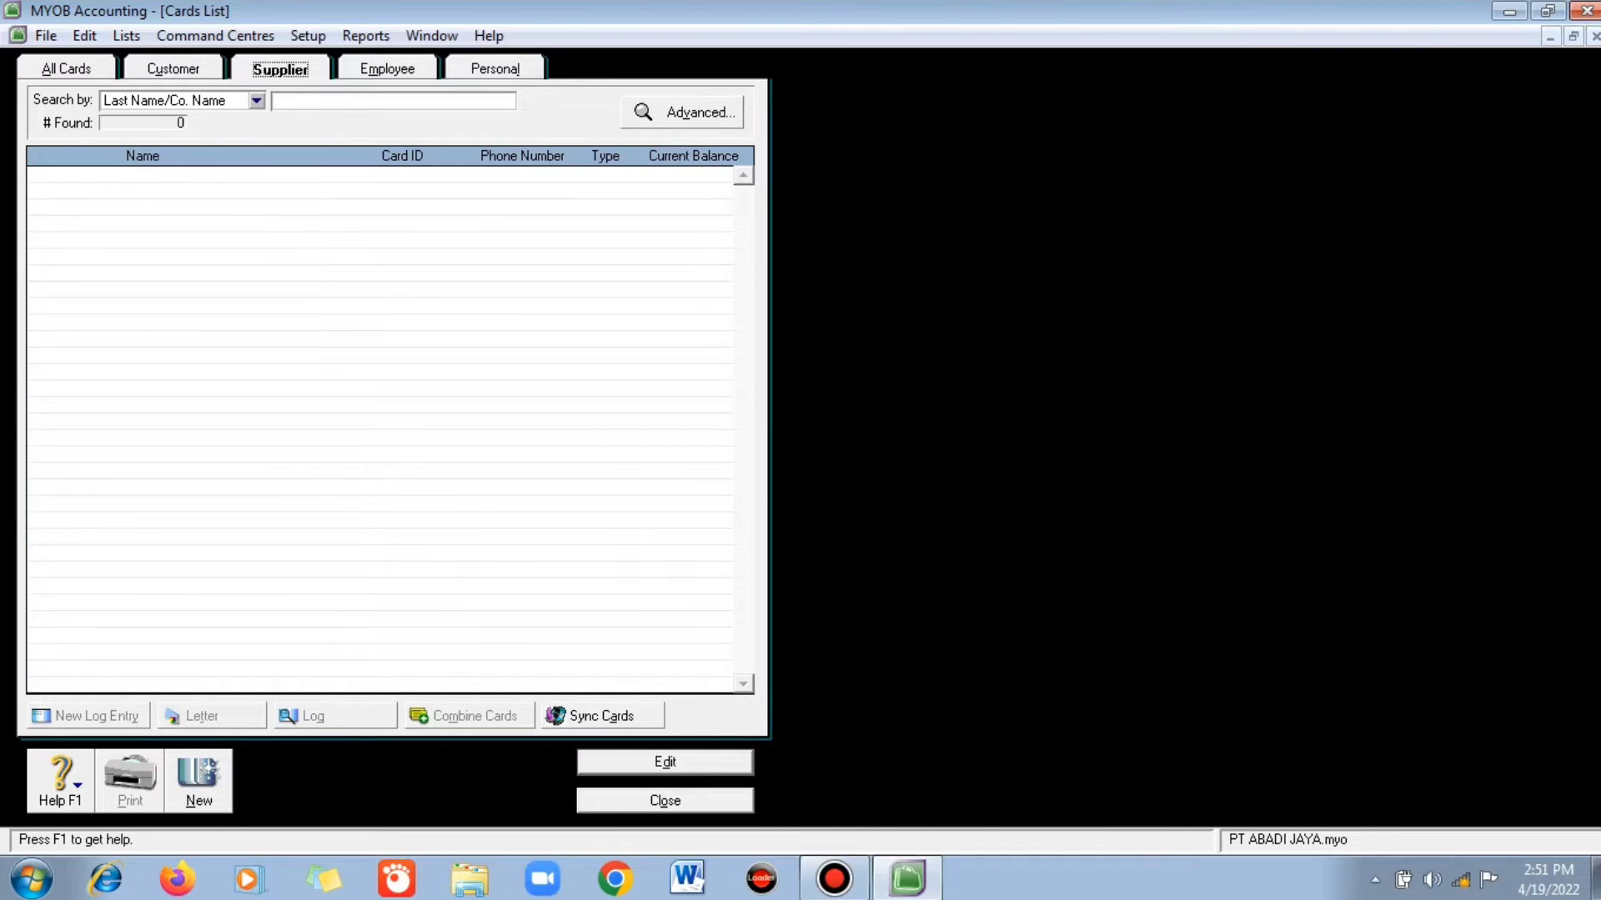
- Start supplier card S-01 PT Agung with its street address, city Bandung, country Indonesia
click(199, 782)
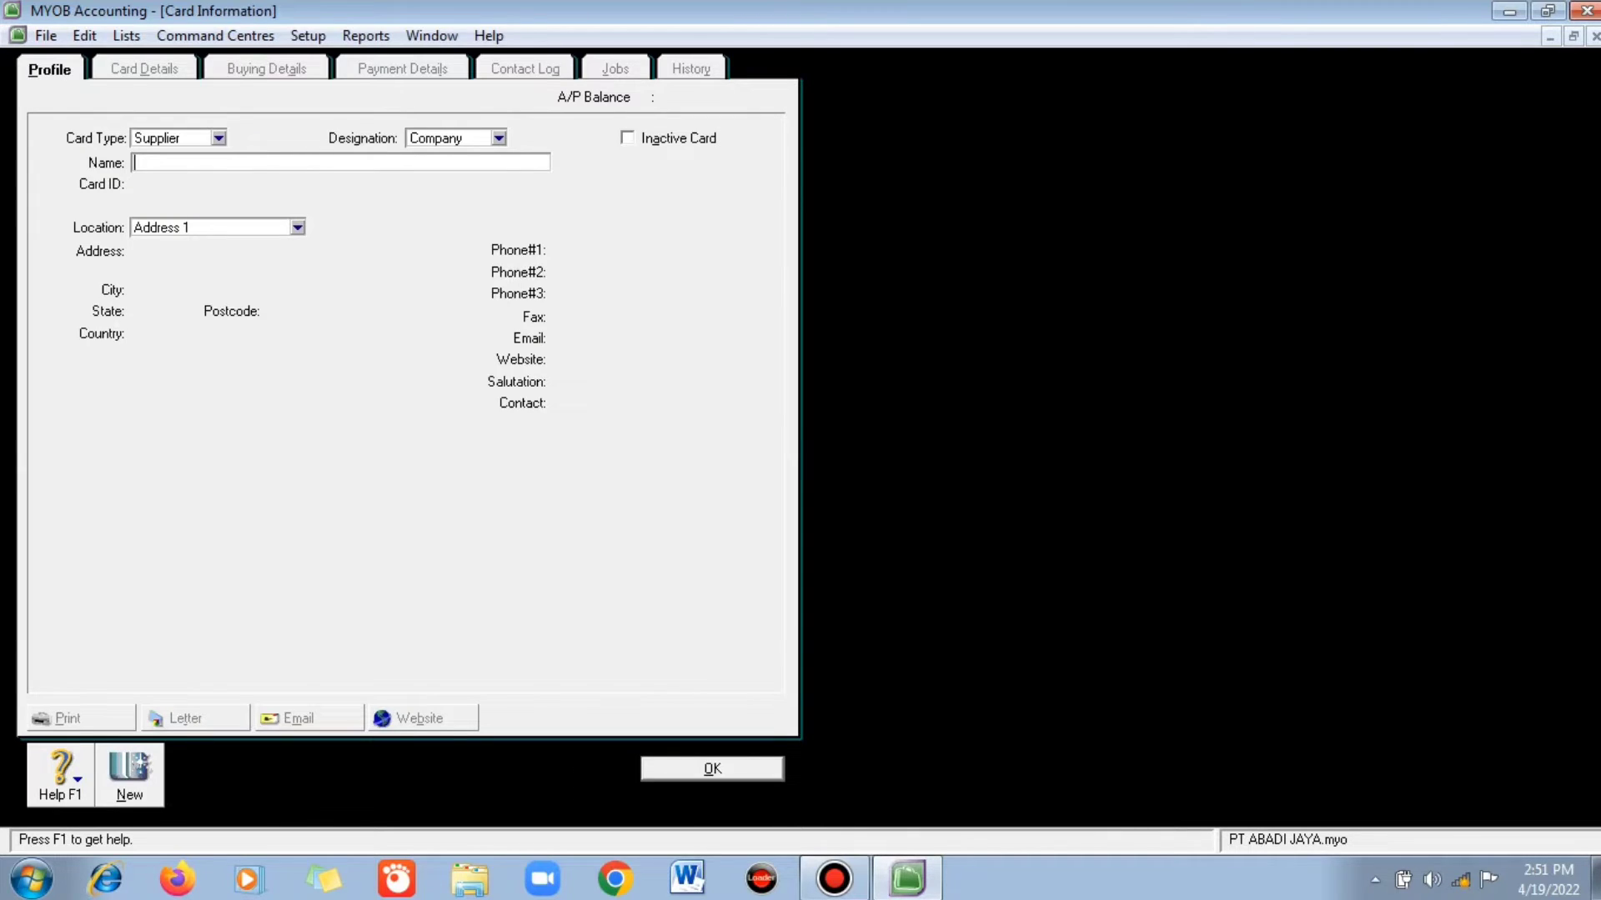
text(PT AGung)
key(Tab)
text(S)
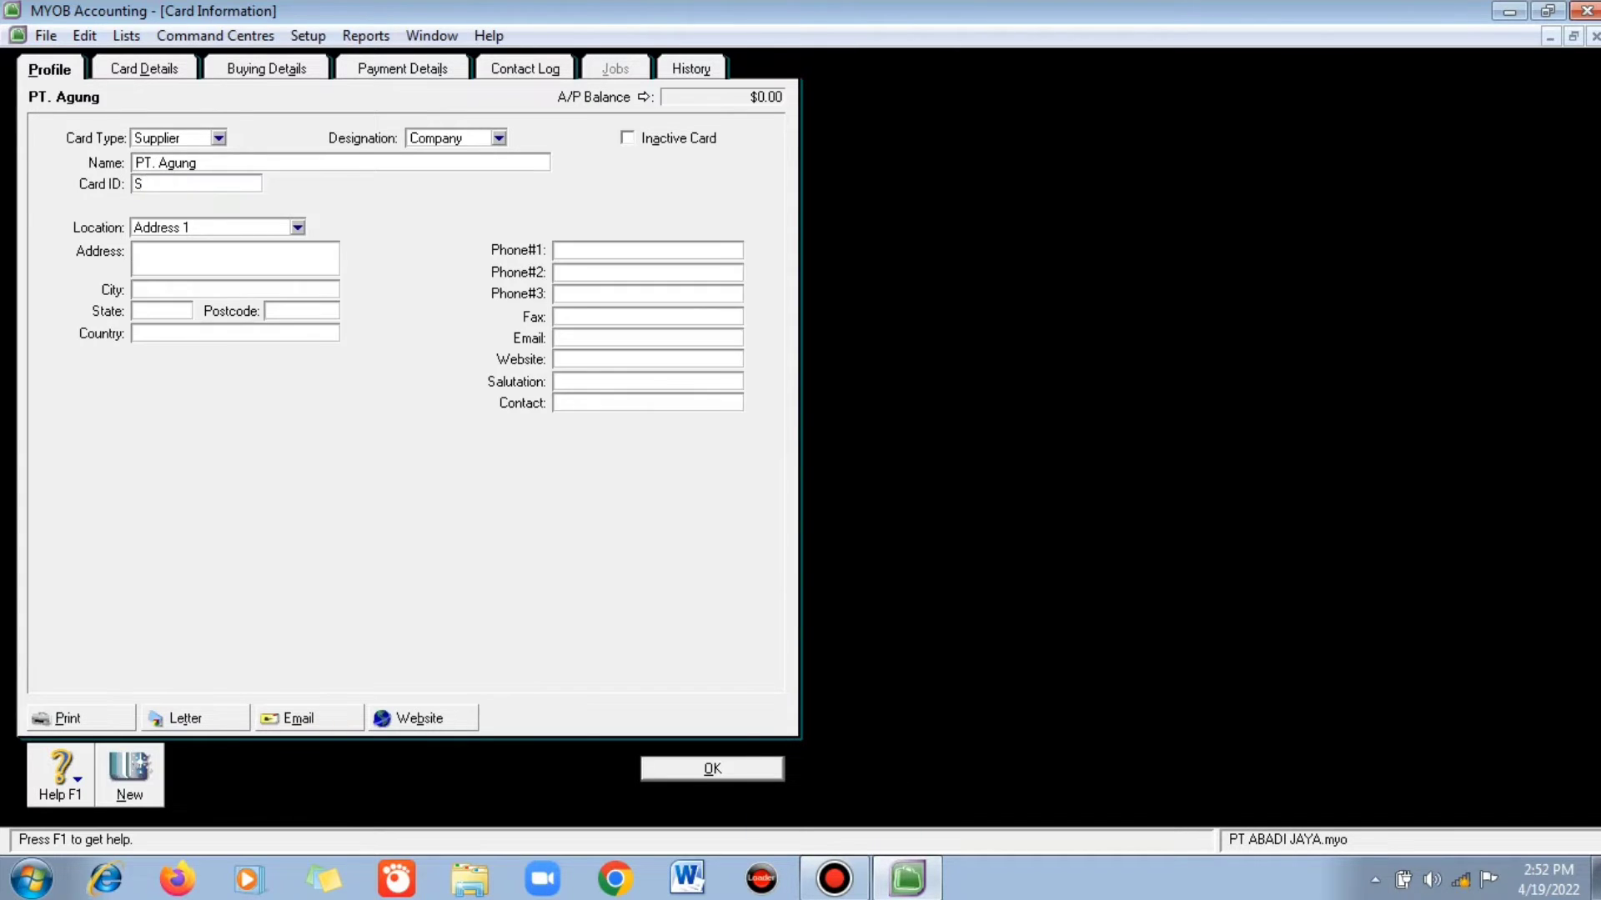
text(-01)
key(Tab)
key(Tab)
text(Bandun)
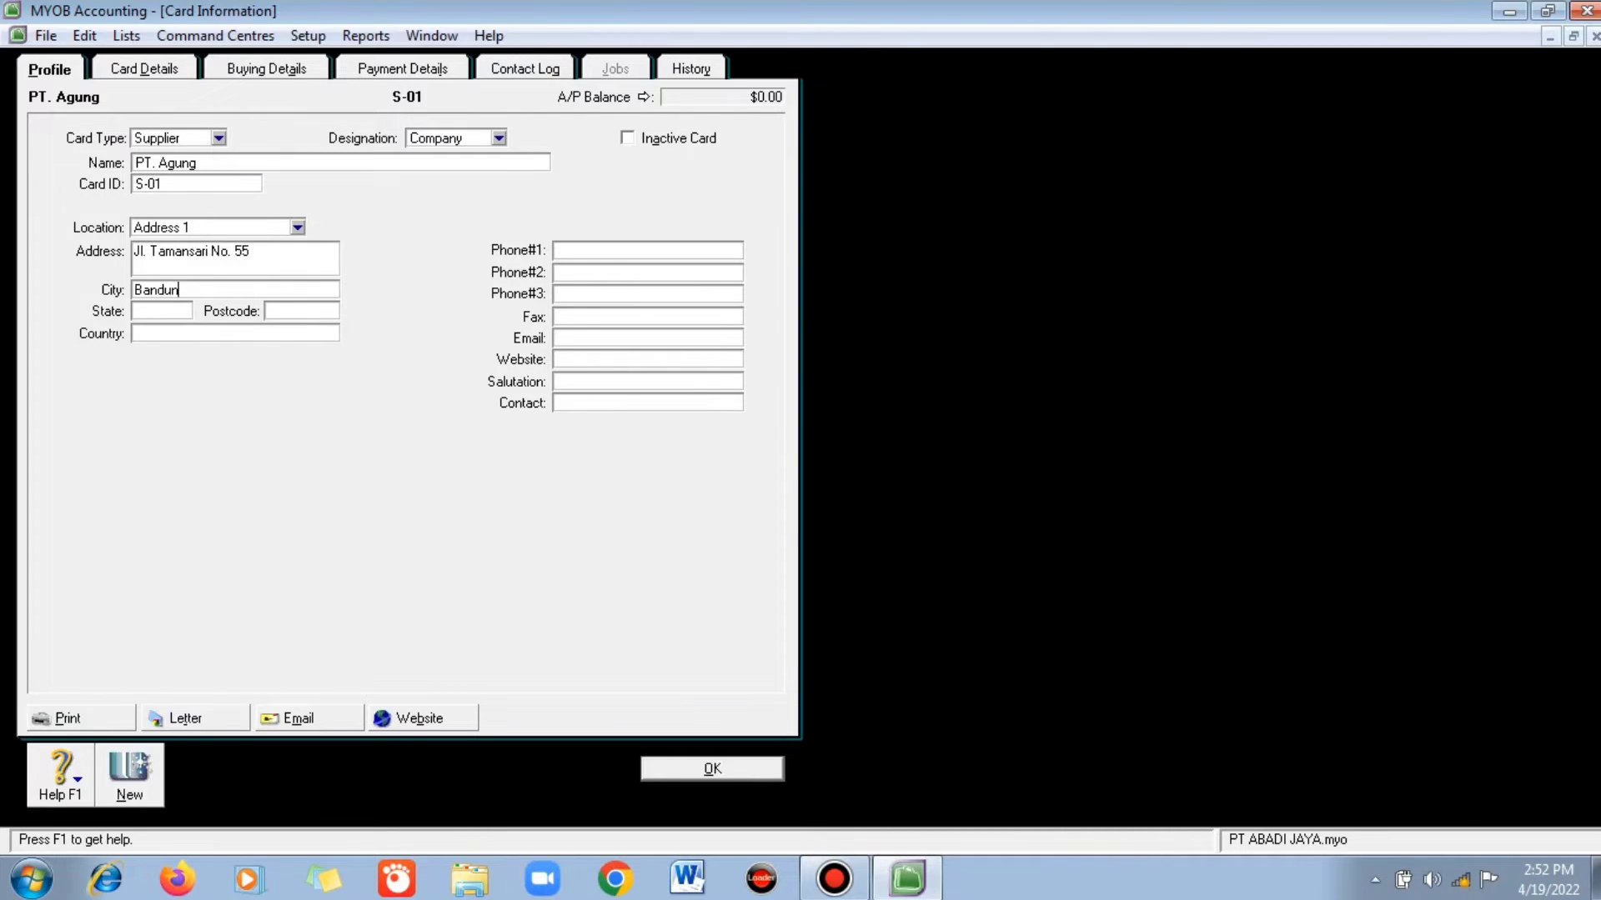
text(g)
key(Tab)
key(Tab)
key(Tab)
text(Indonesia)
- Add the supplier's phone number and contact person, then record the card
key(Tab)
click(583, 403)
text(C)
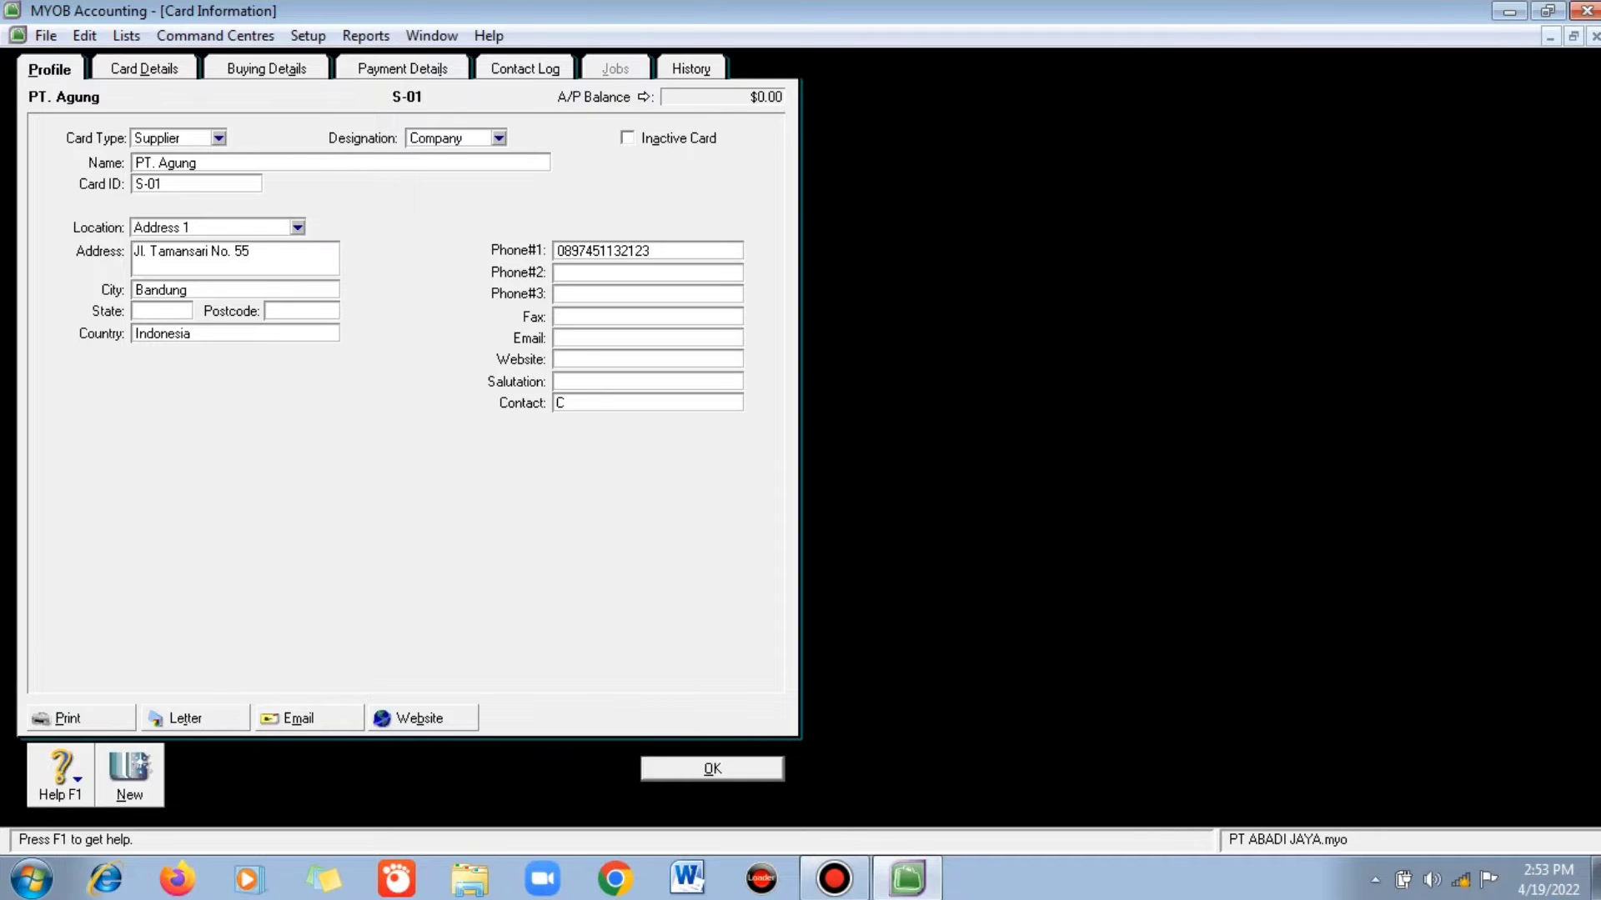
text(ahaya)
key(Return)
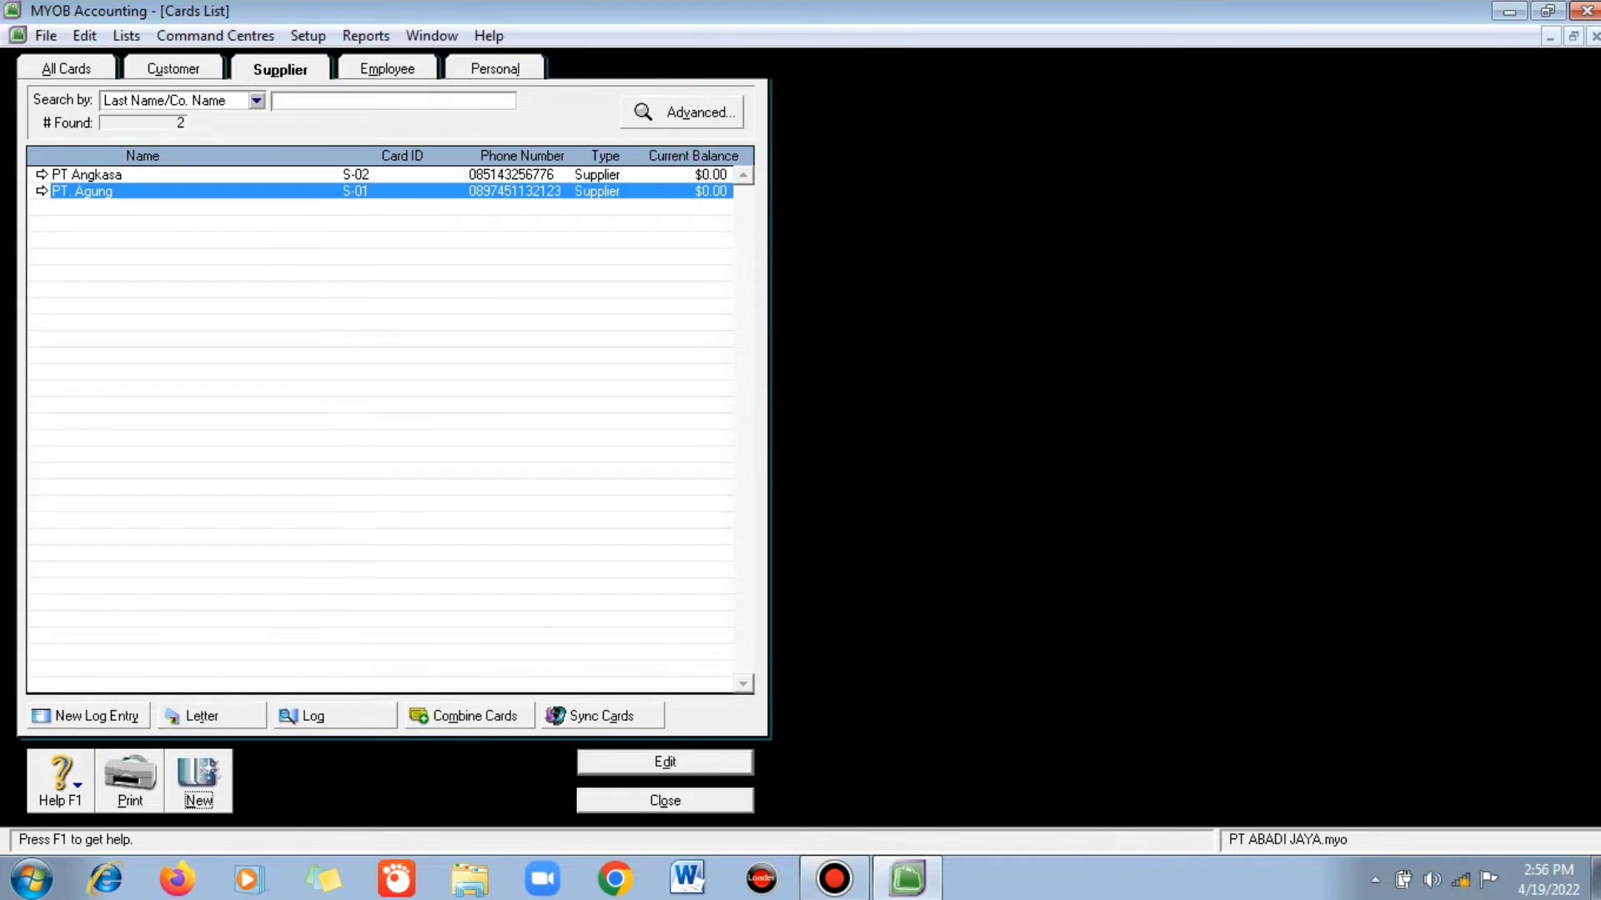
- Add supplier card S-03 Pembelian Tunai, then start a new employee card
key(ctrl+n)
text(Pem)
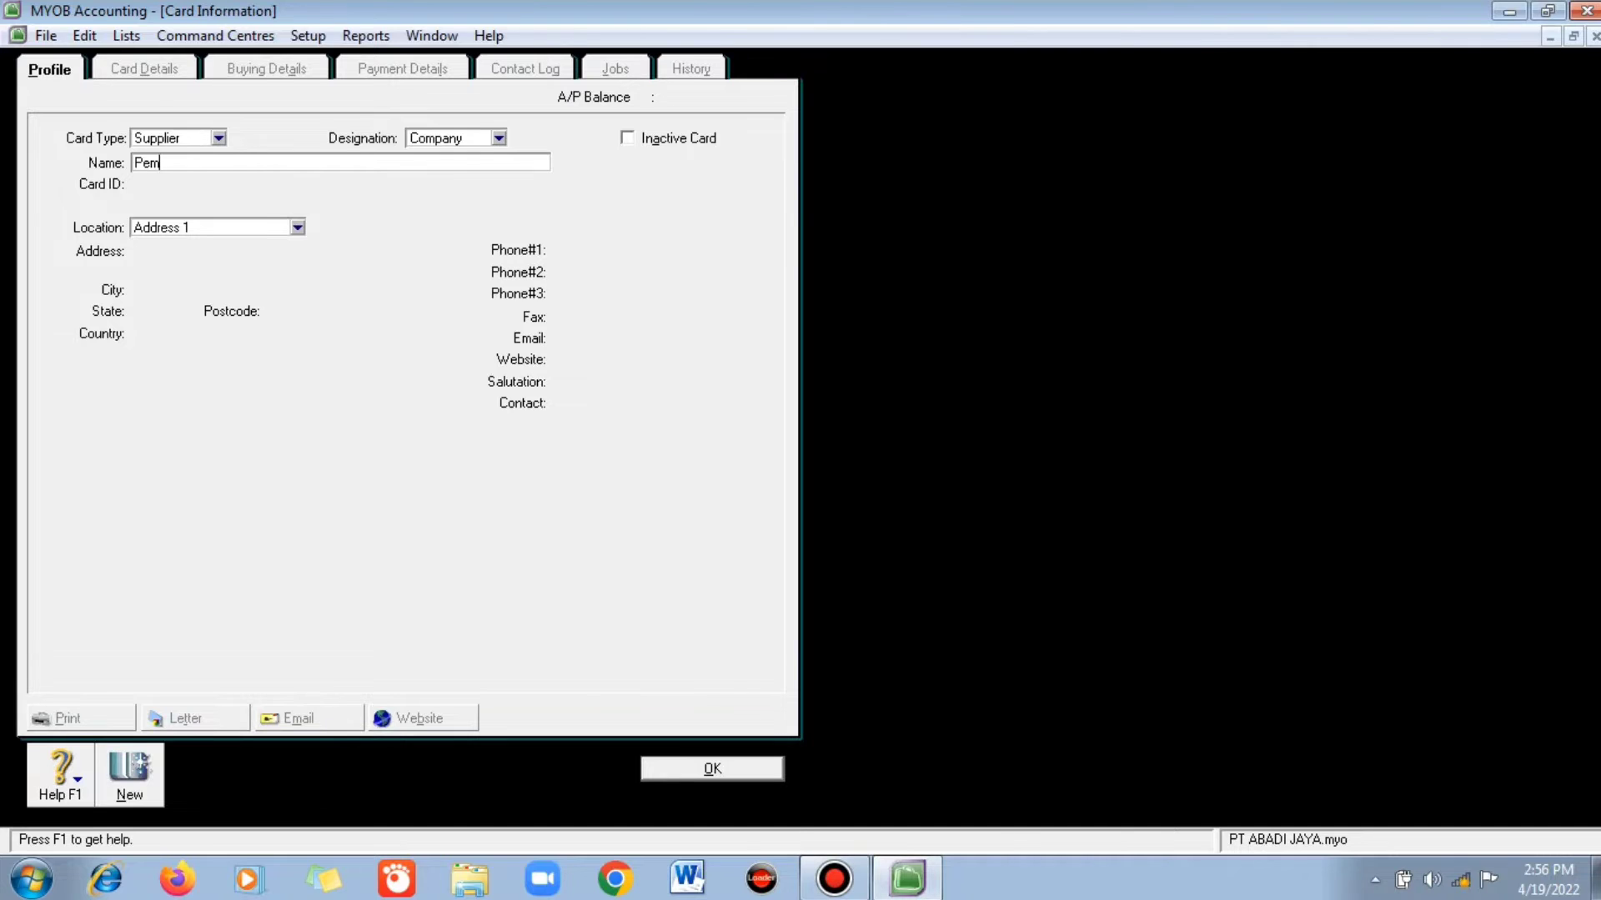
text(belian Tuani)
key(Tab)
text(S-03)
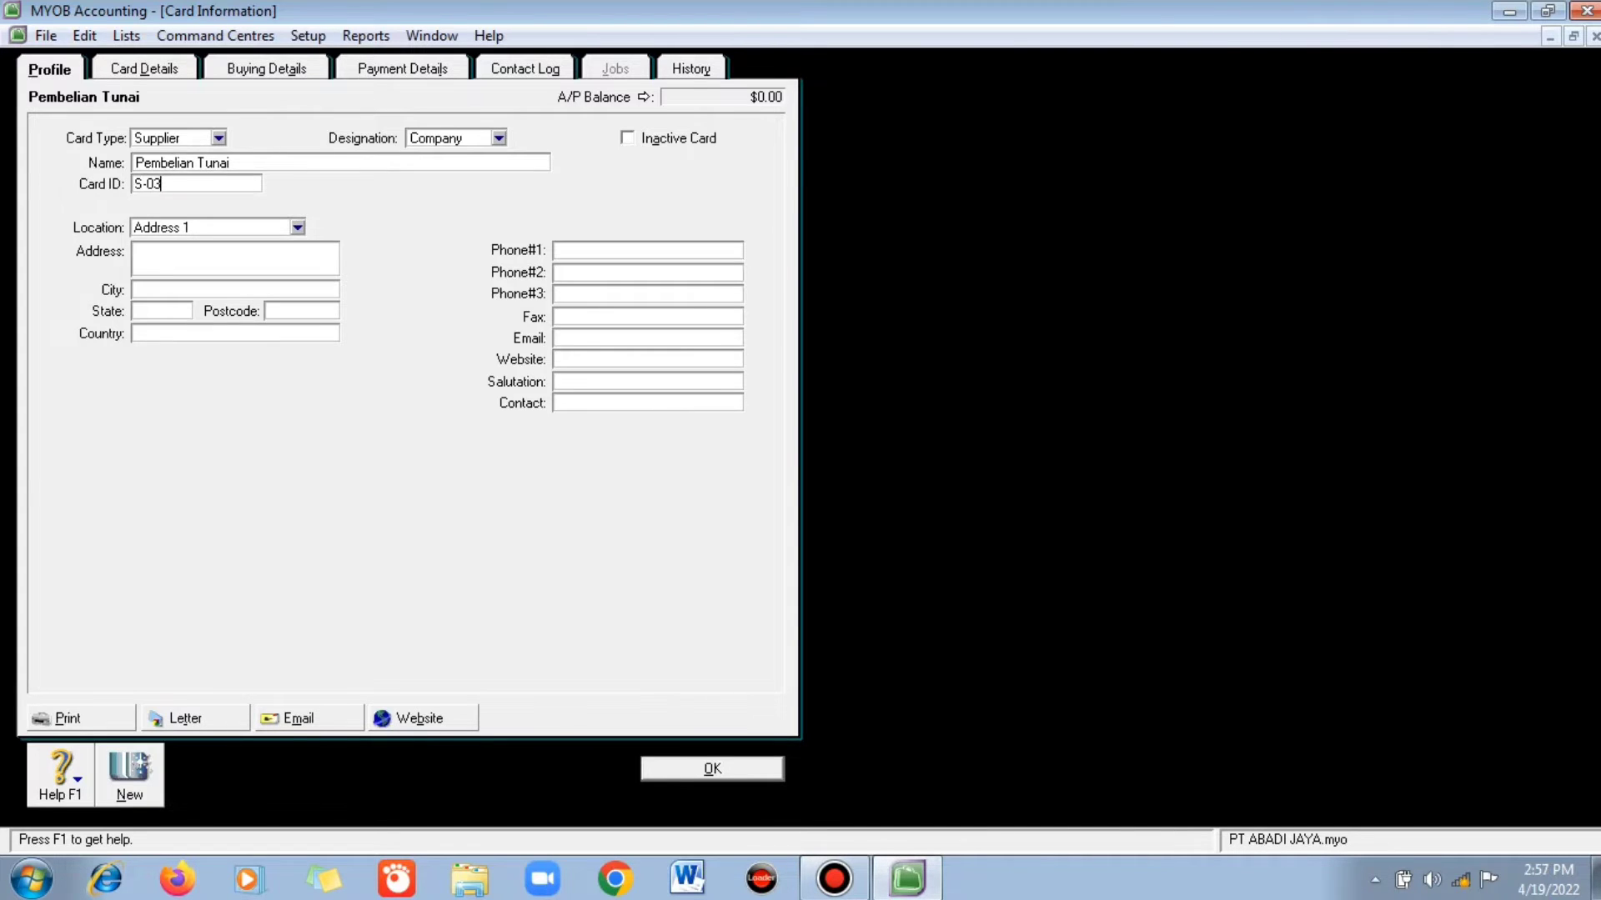
key(Return)
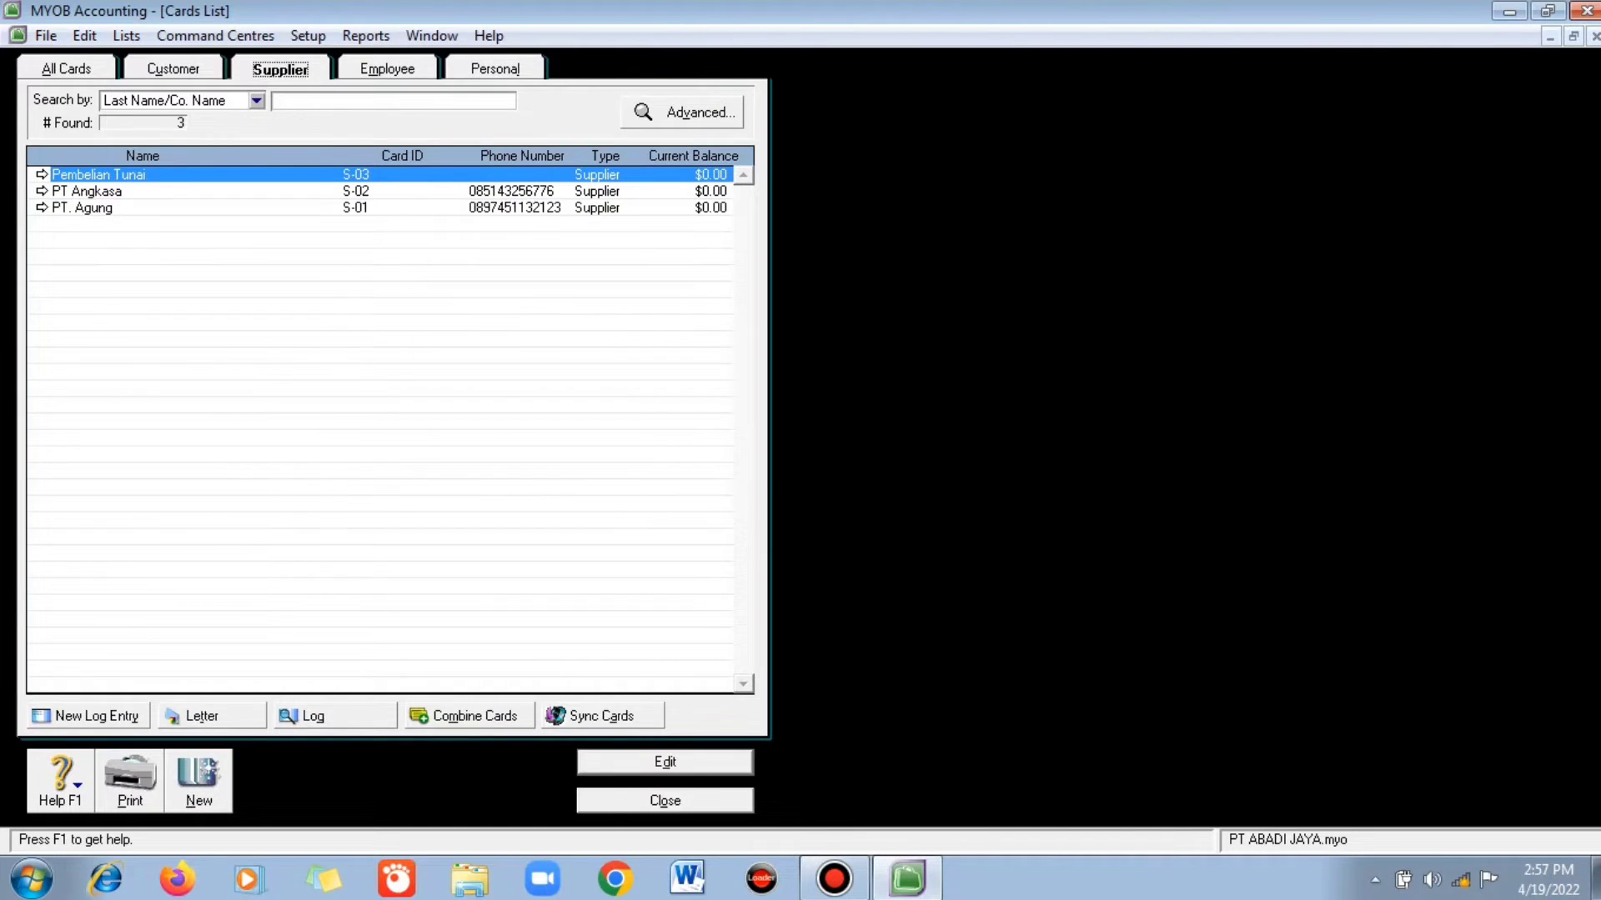
key(ctrl+Tab)
key(alt+n)
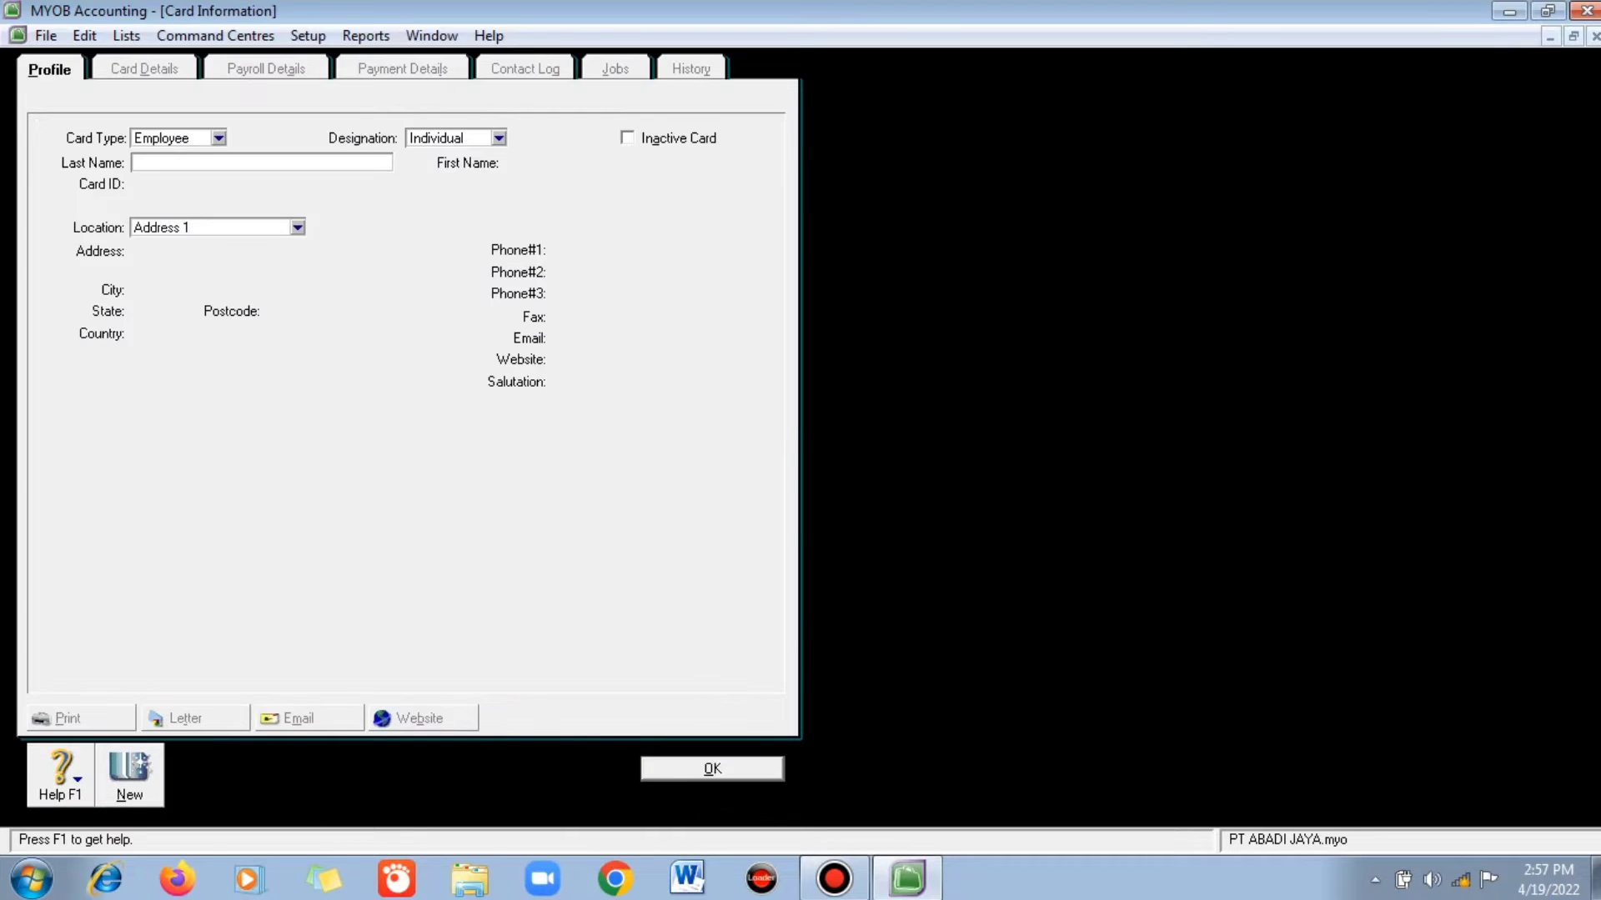
- Create employee cards K-01, K-02 and K-03, entering each employee's name
key(Tab)
key(Tab)
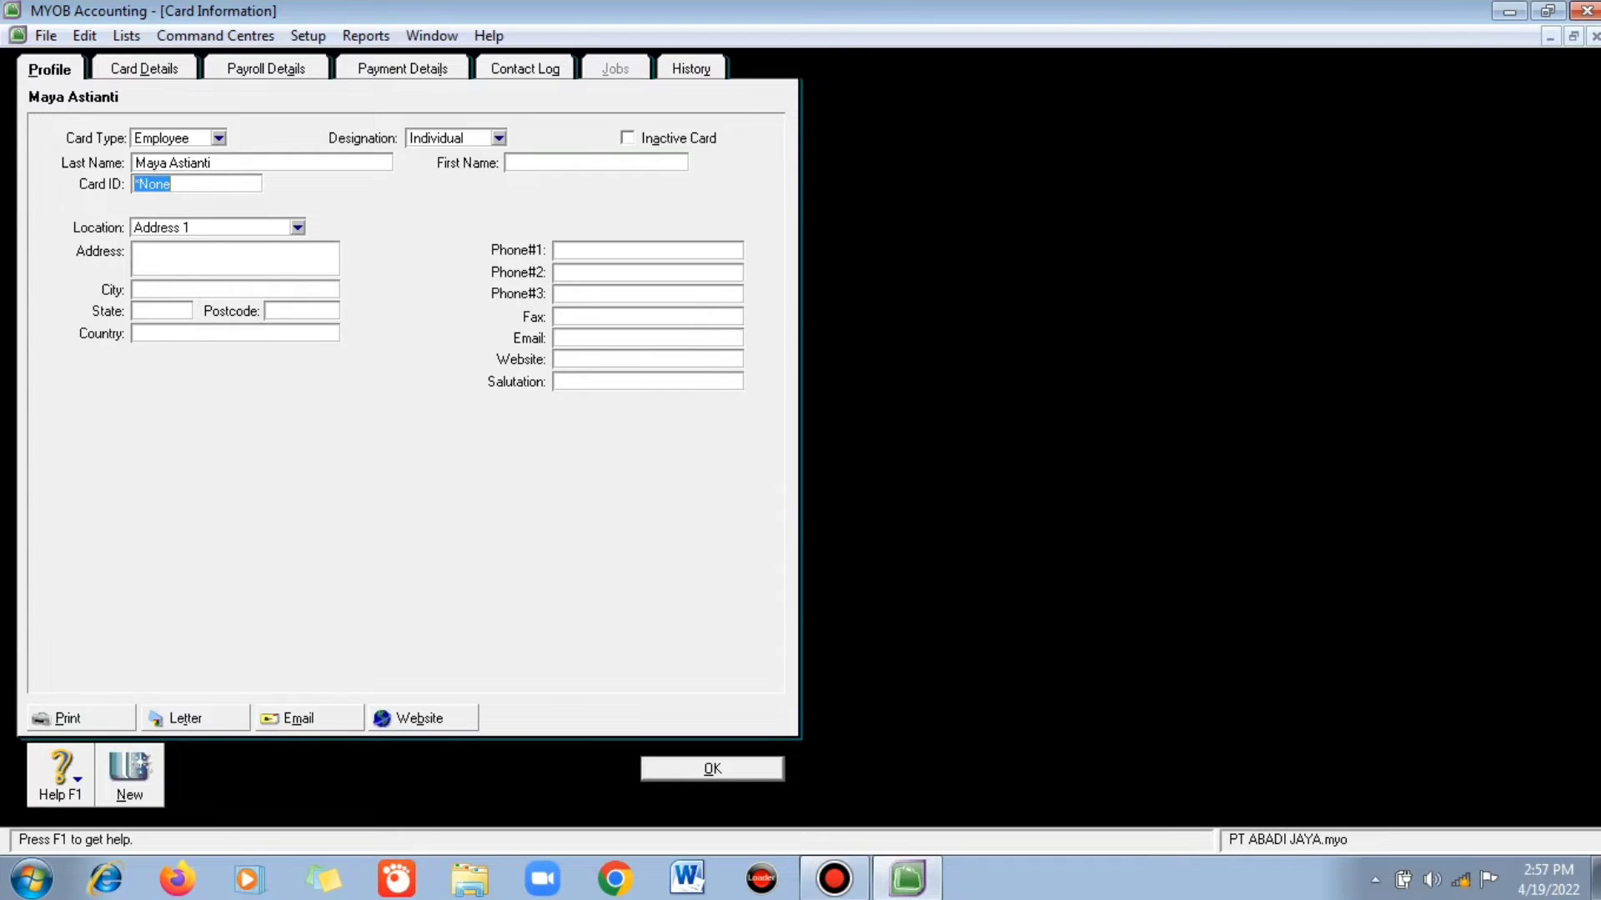
text(K-01)
key(Return)
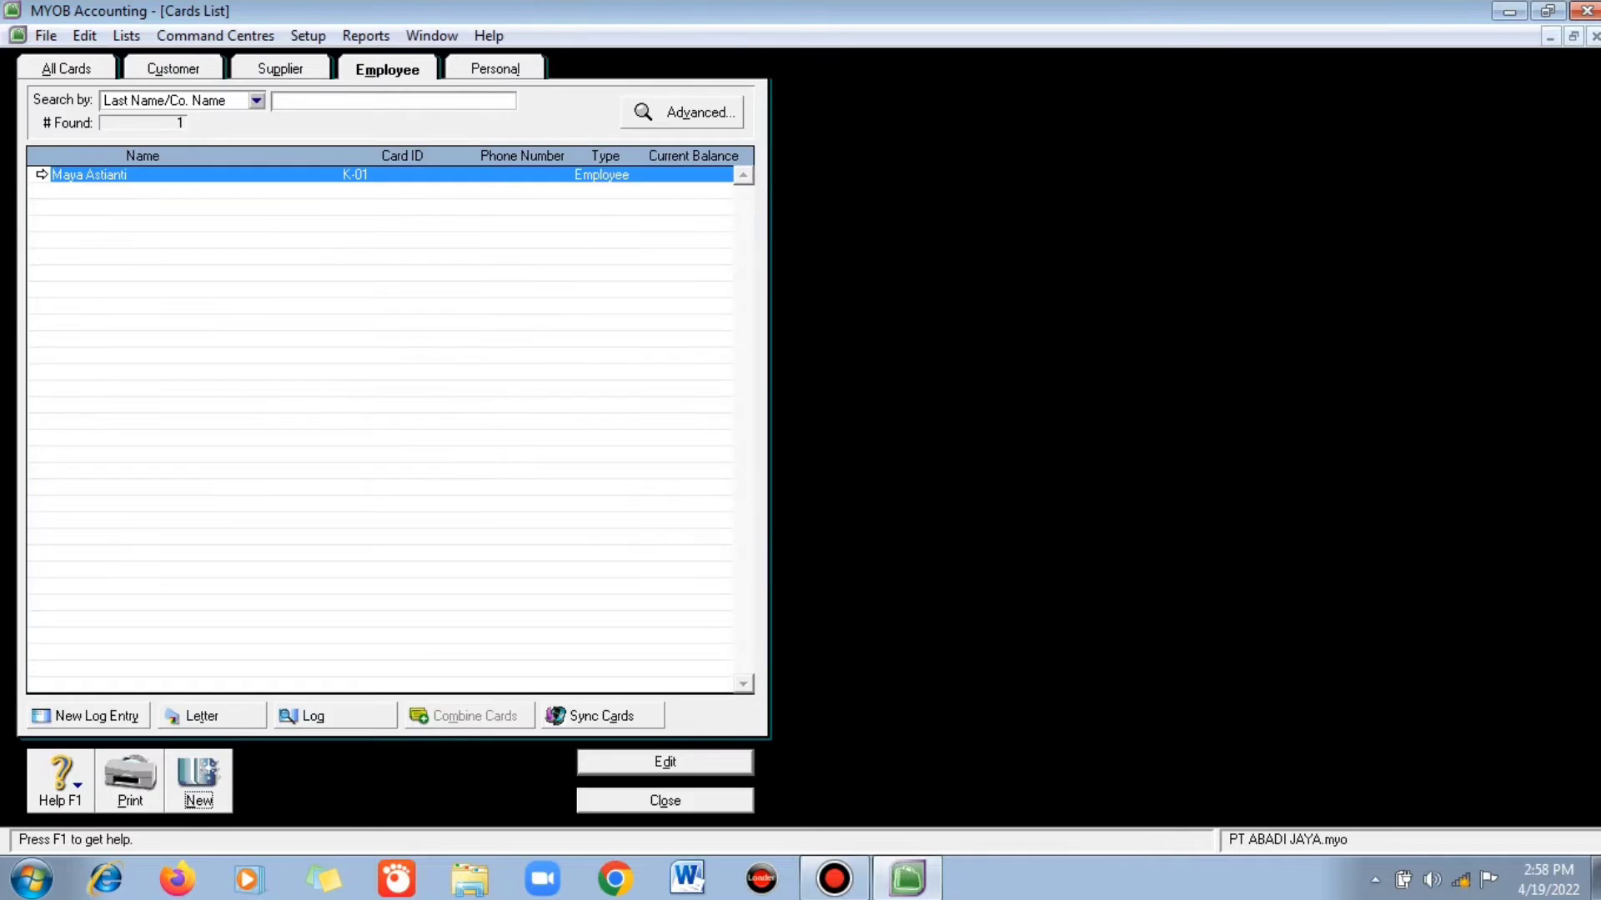
key(Return)
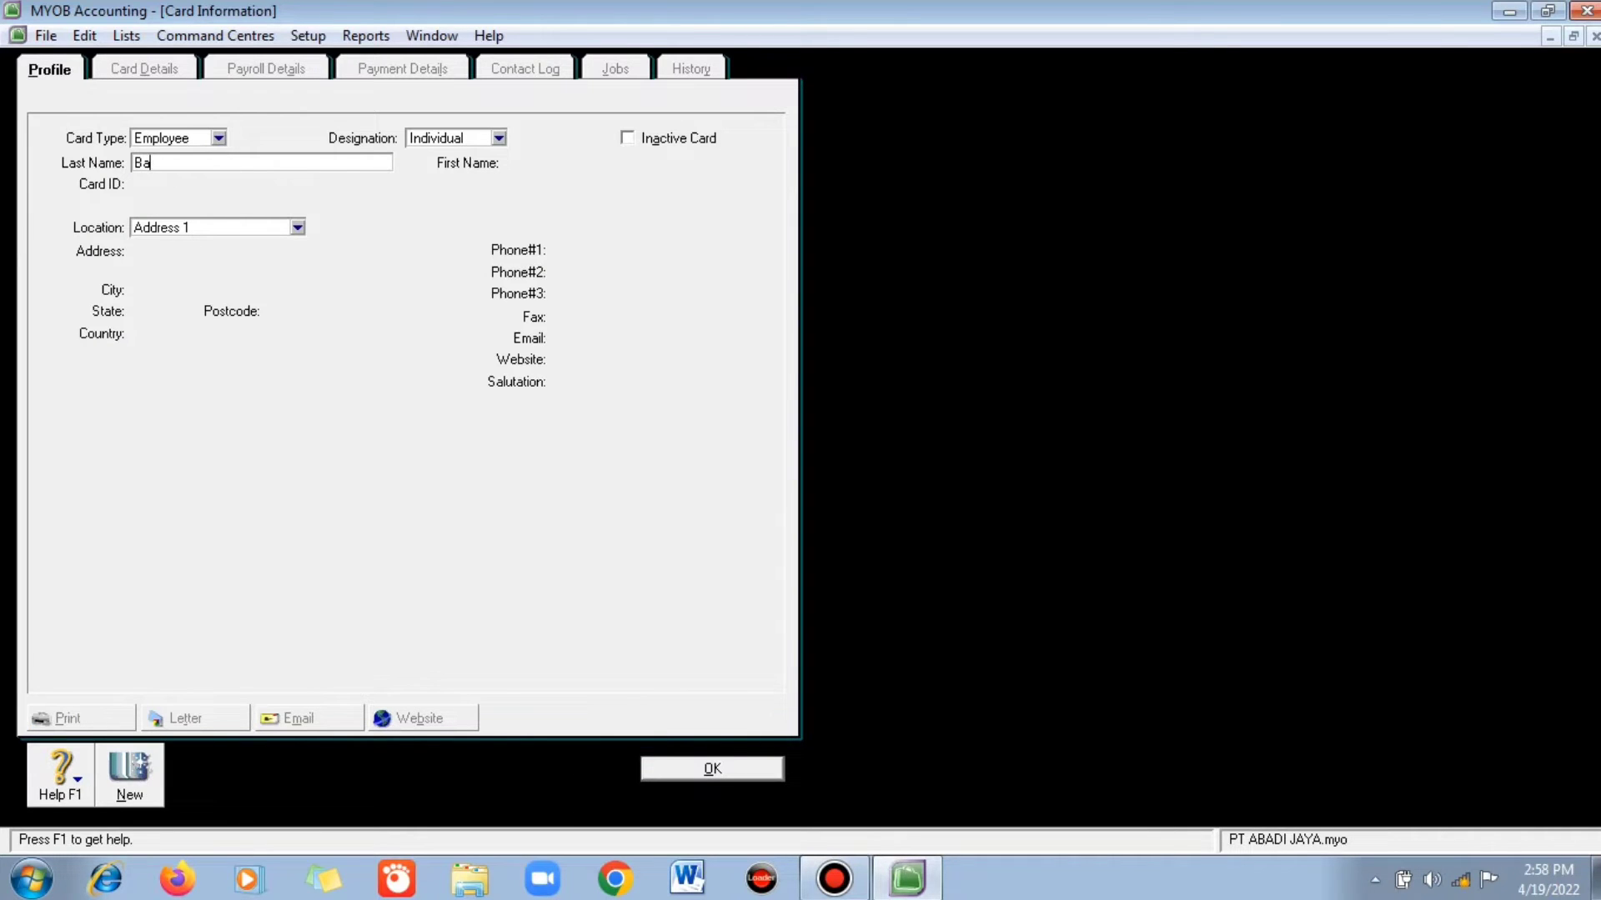
key(Tab)
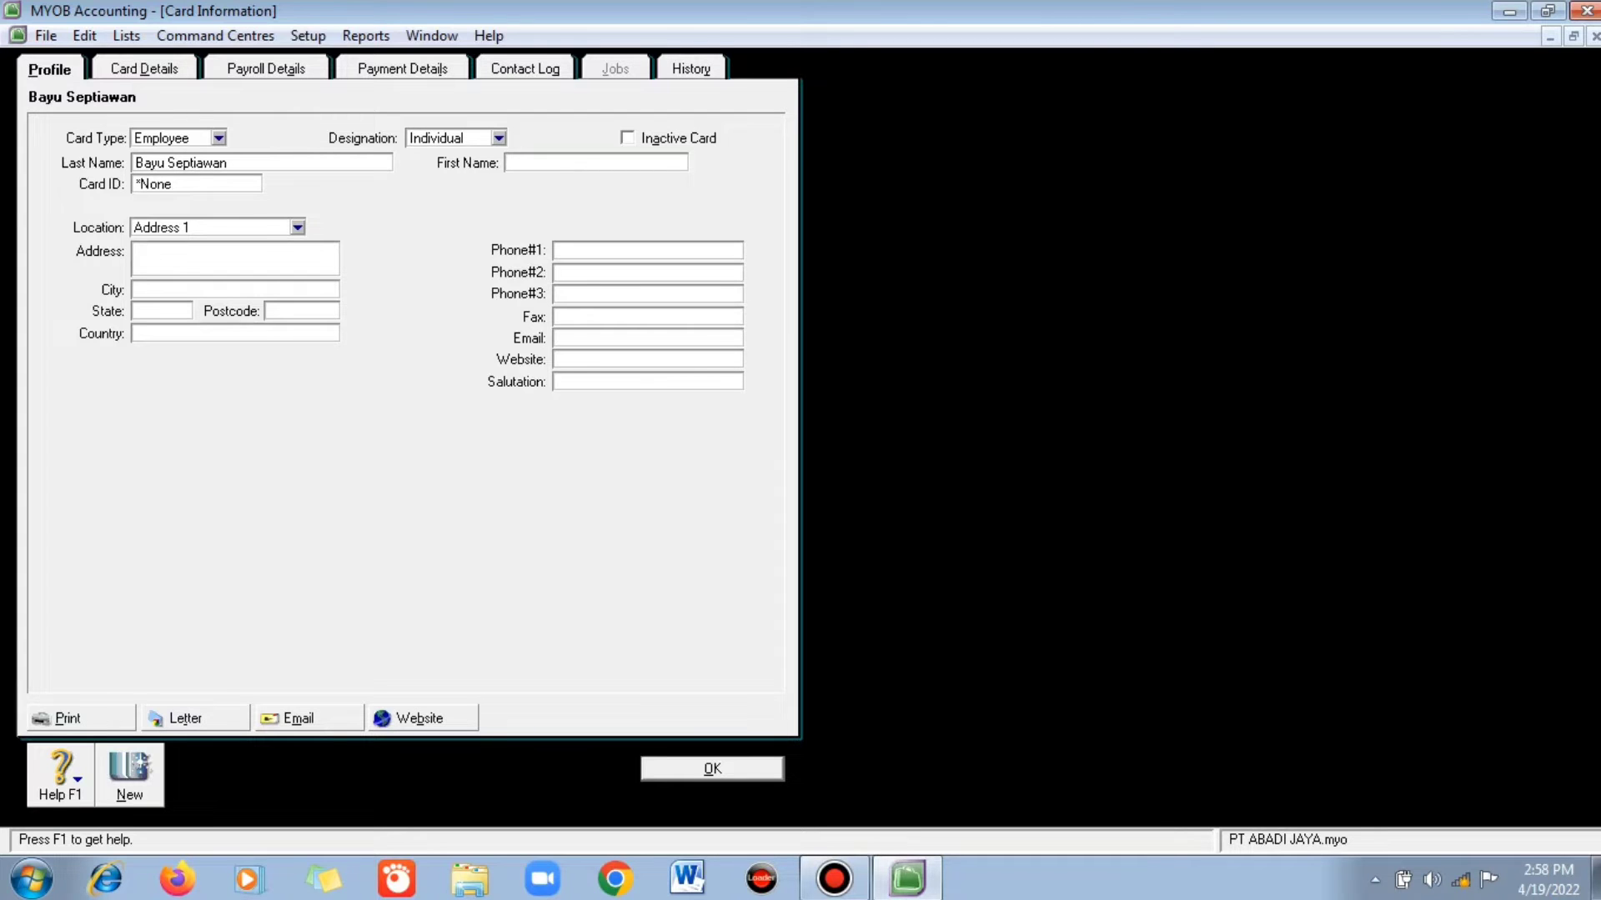
key(Tab)
text(K-02)
key(Return)
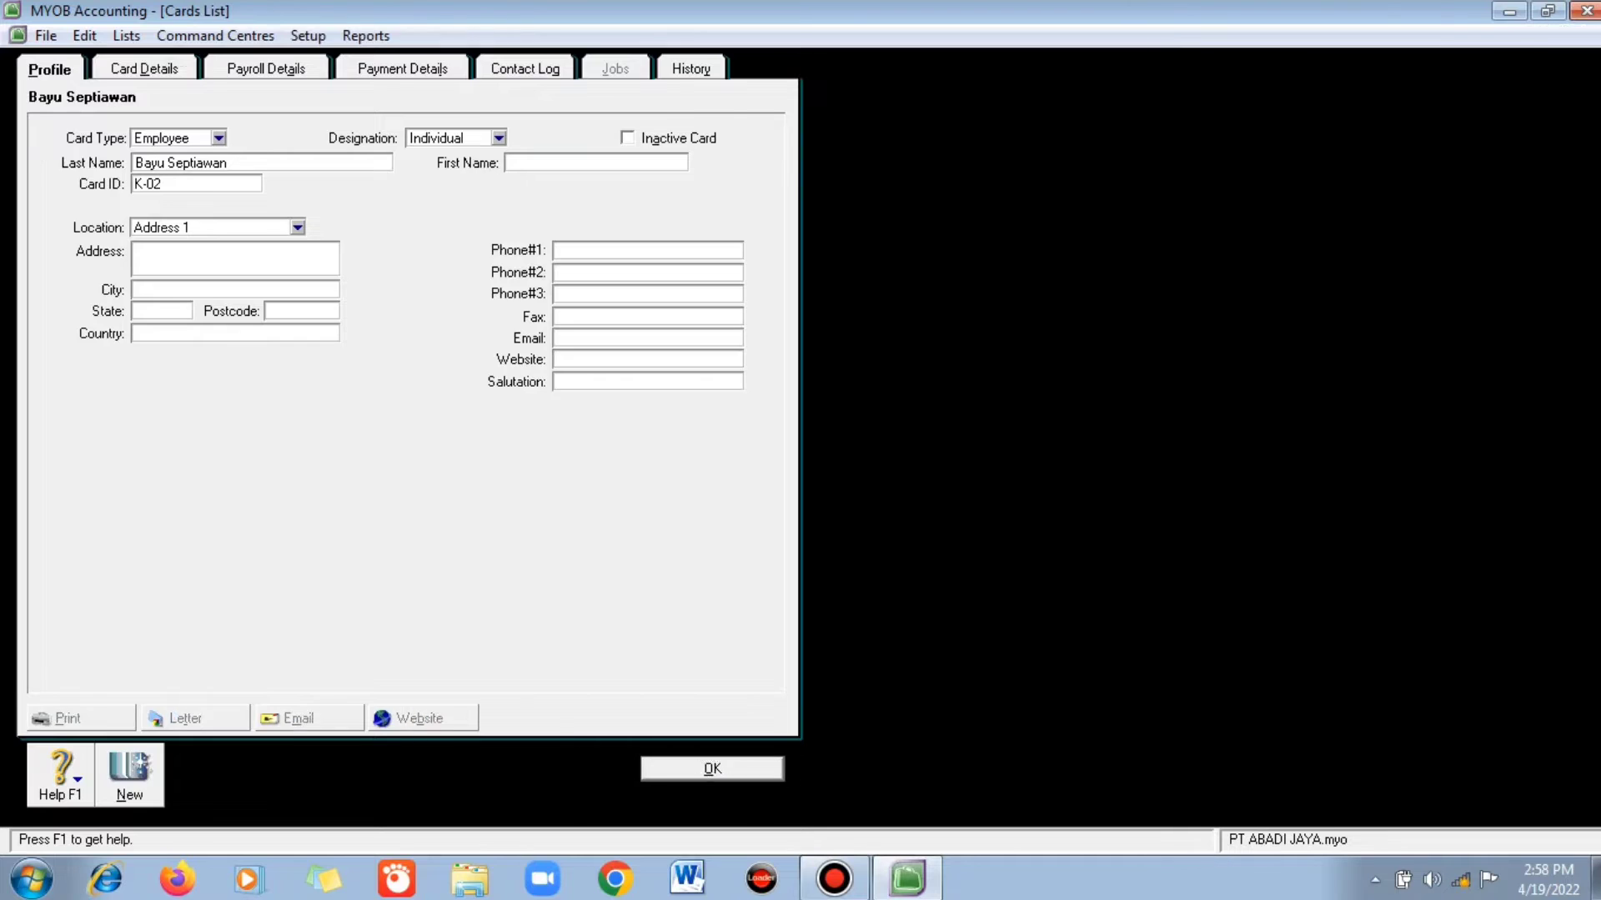
key(Return)
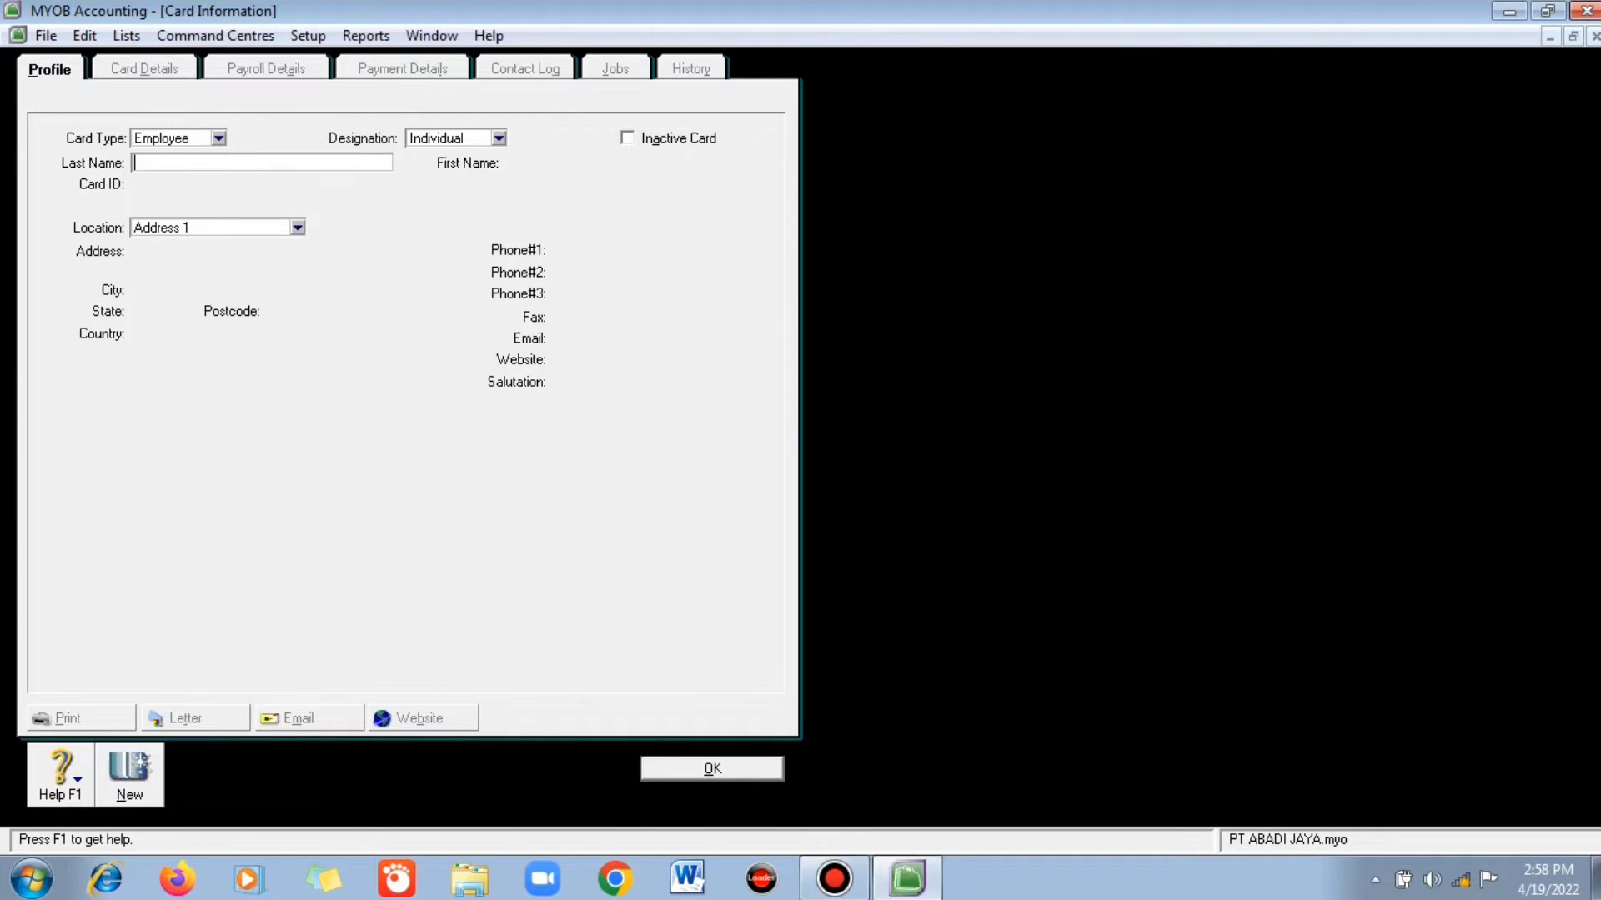
key(Tab)
key(Tab)
text(K-03)
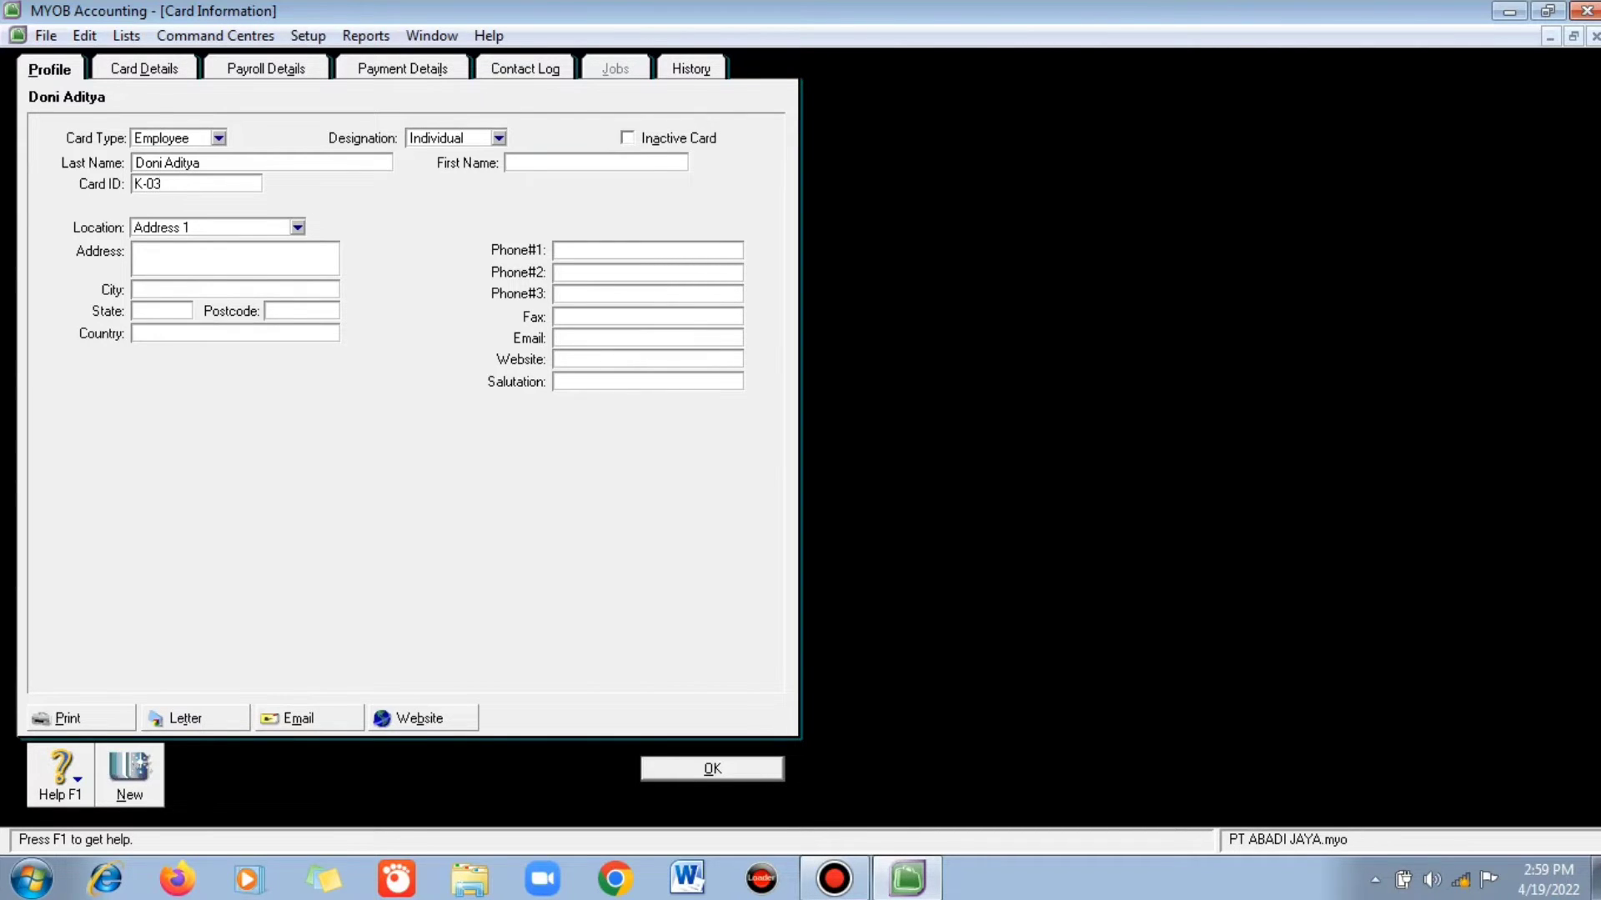
key(Return)
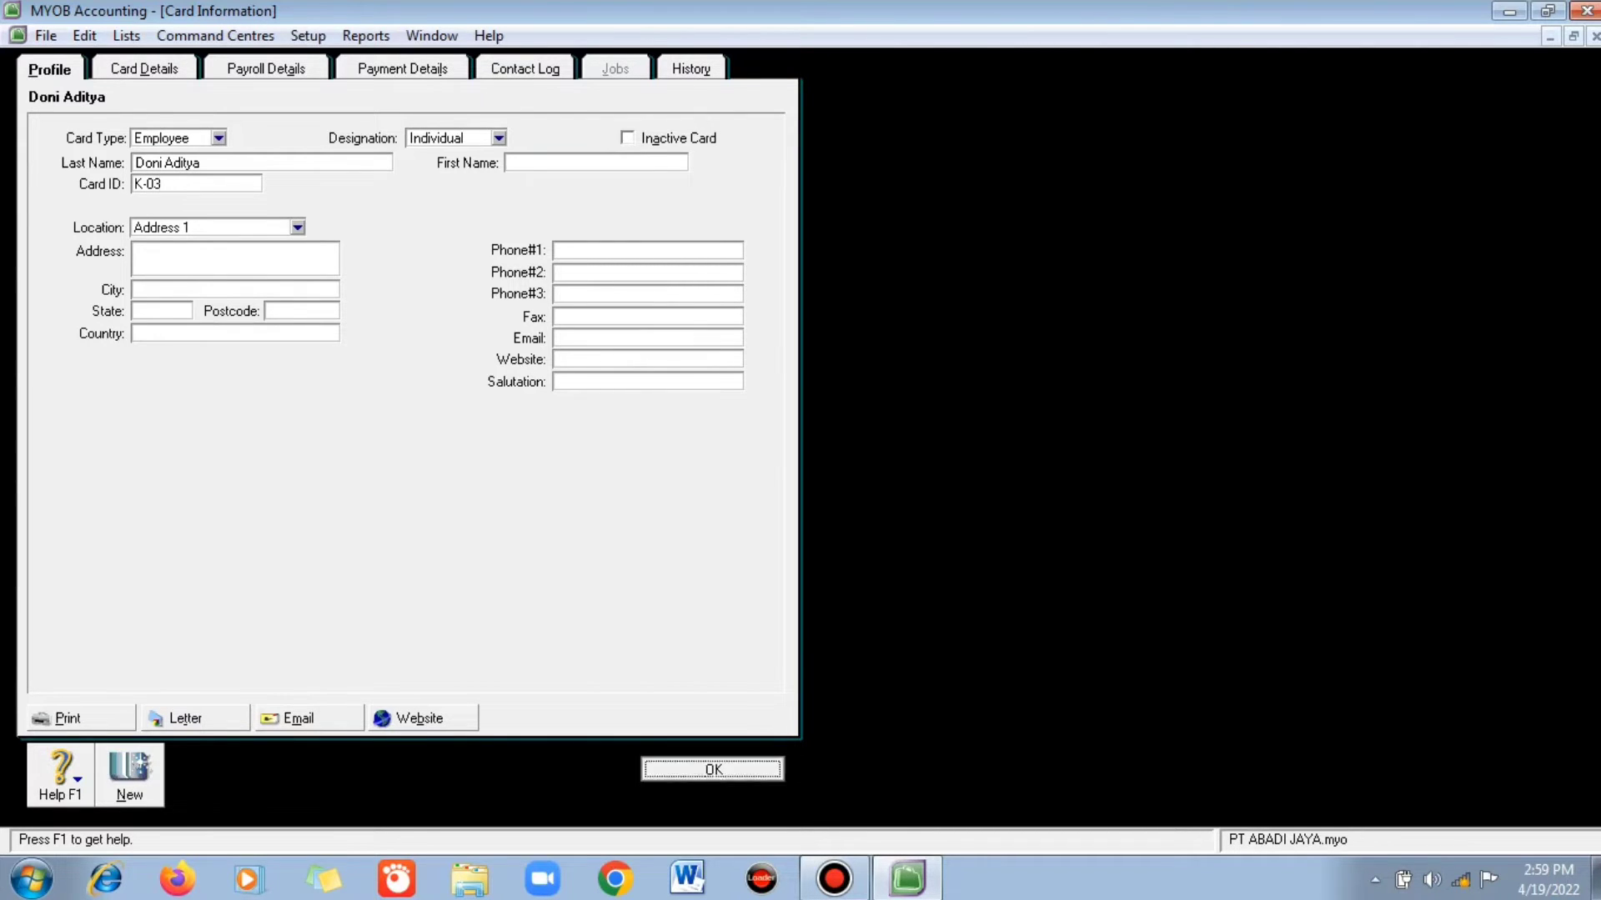
- Review the Cards List tabs showing all nine cards, then open the empty Items List
click(494, 69)
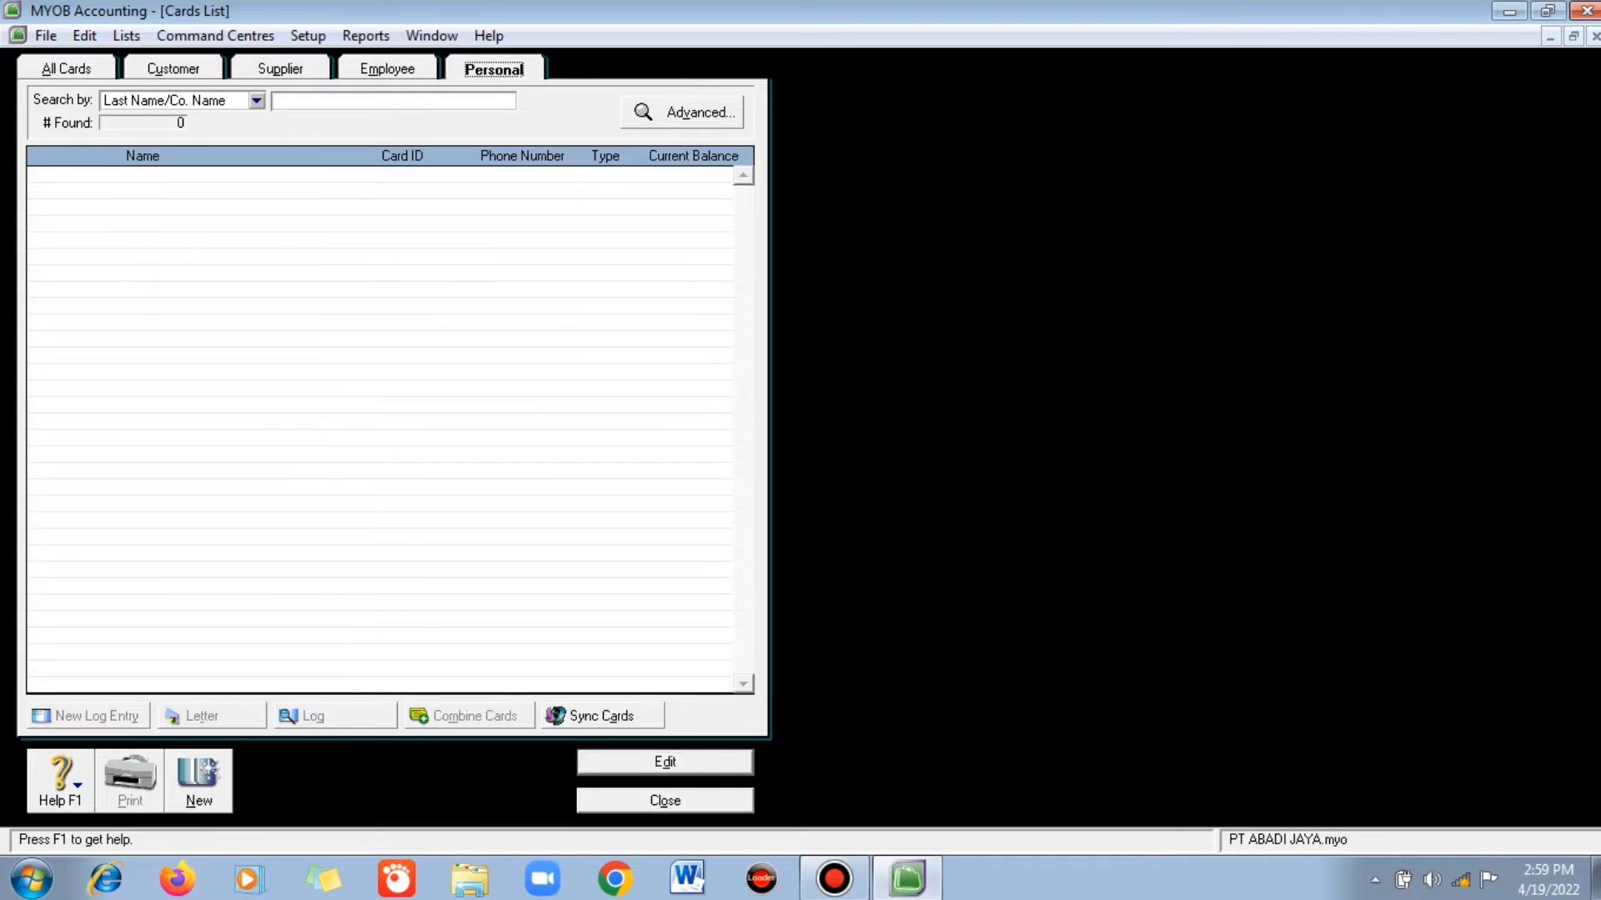
click(387, 69)
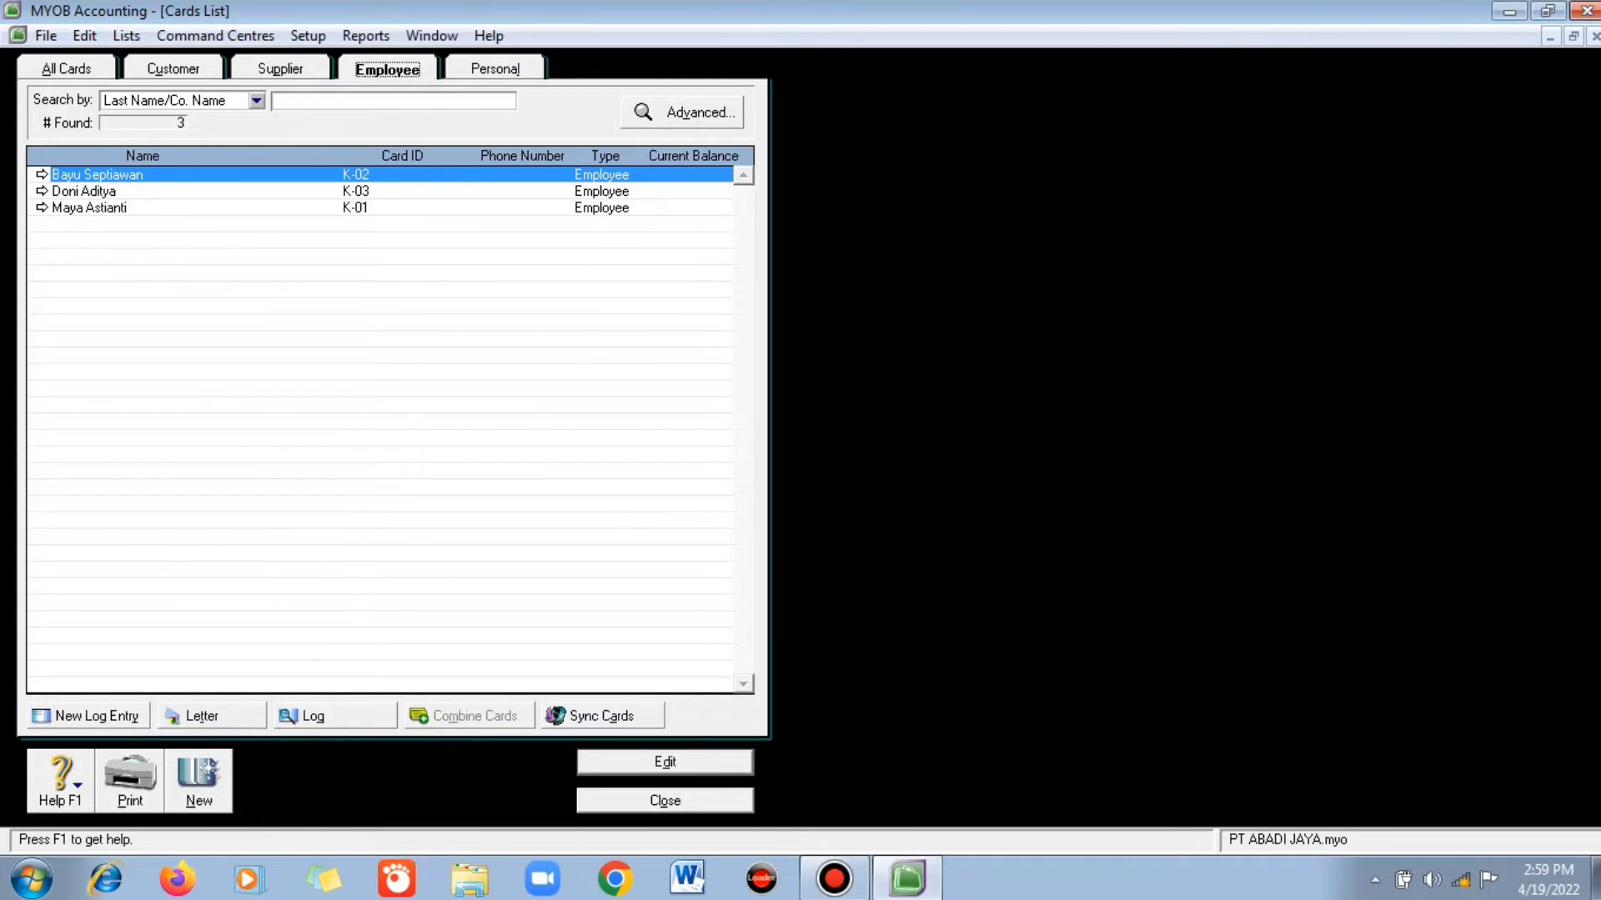
click(172, 70)
click(280, 69)
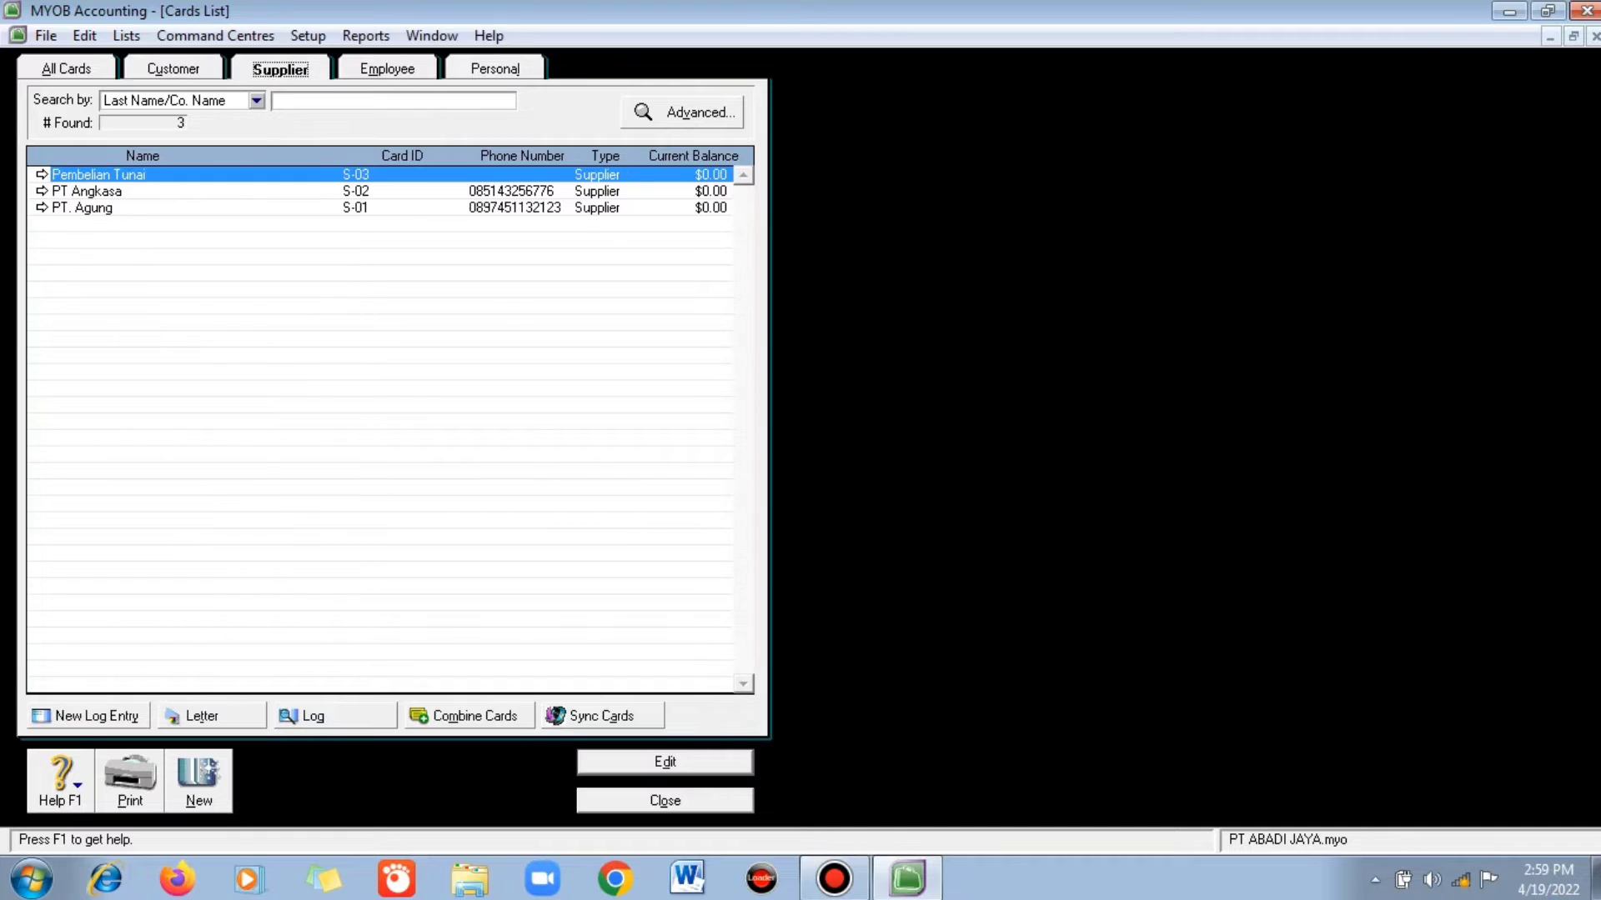
click(387, 69)
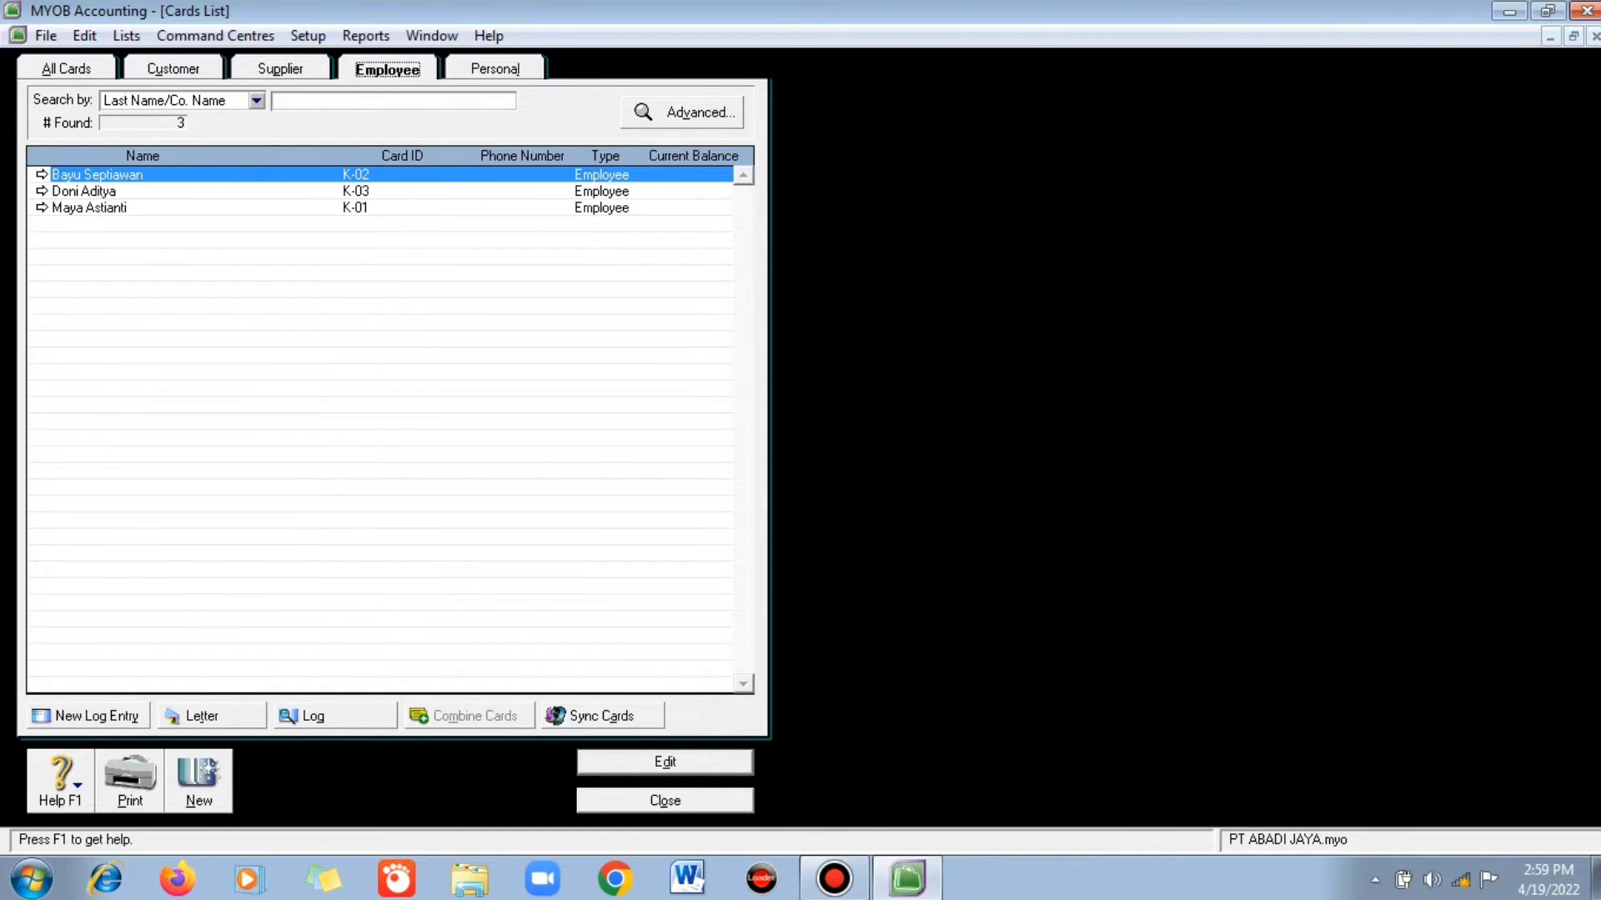
click(66, 69)
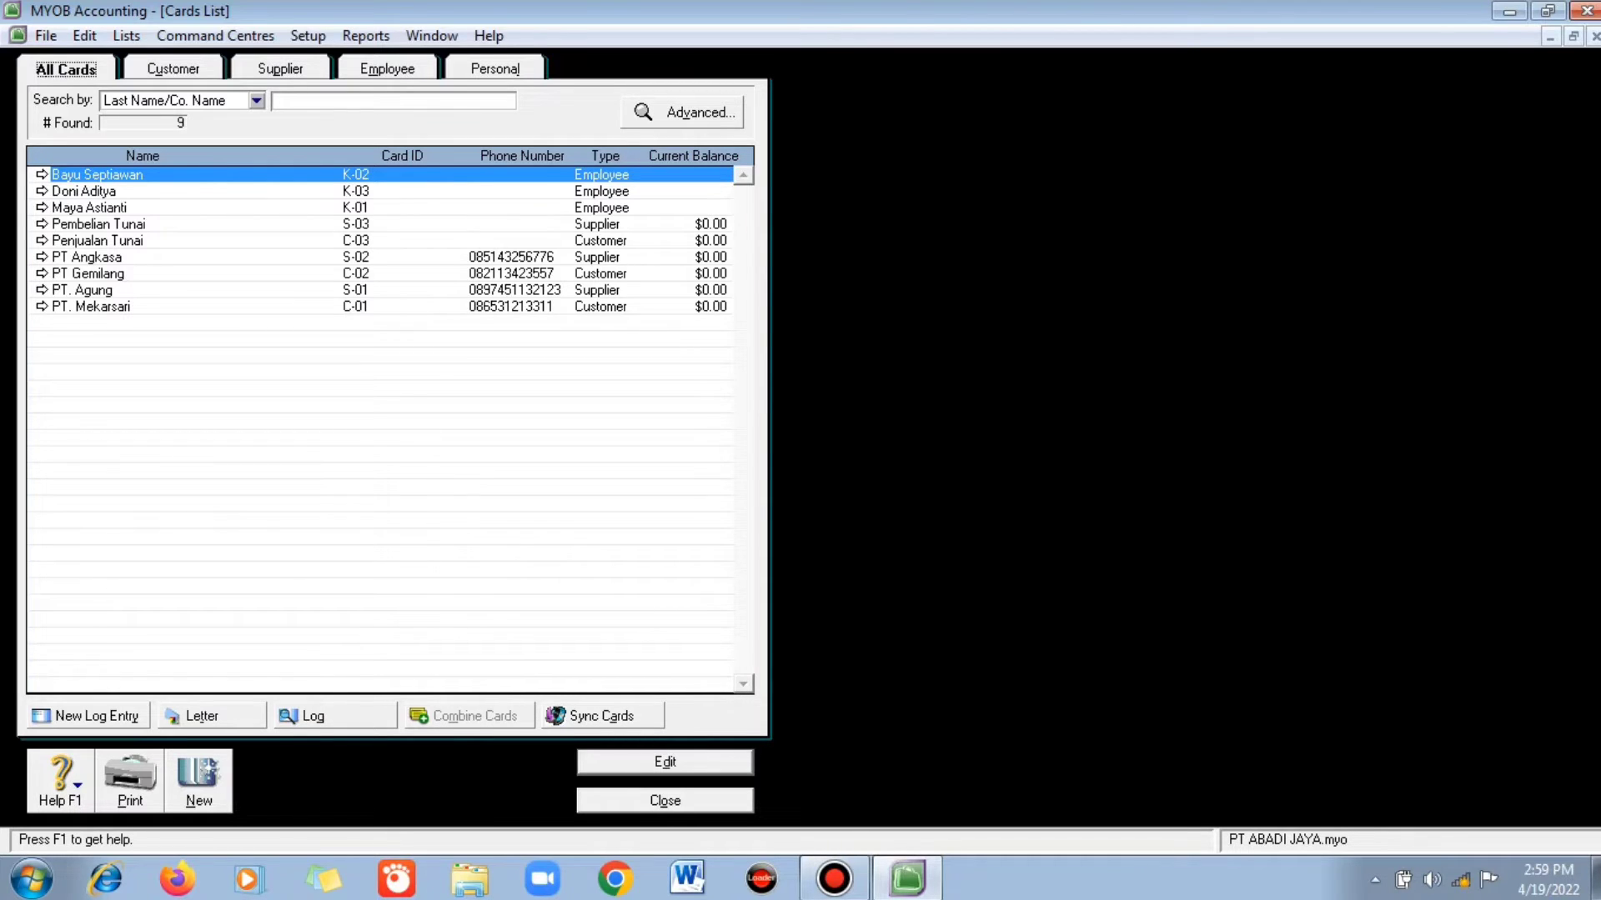
key(Escape)
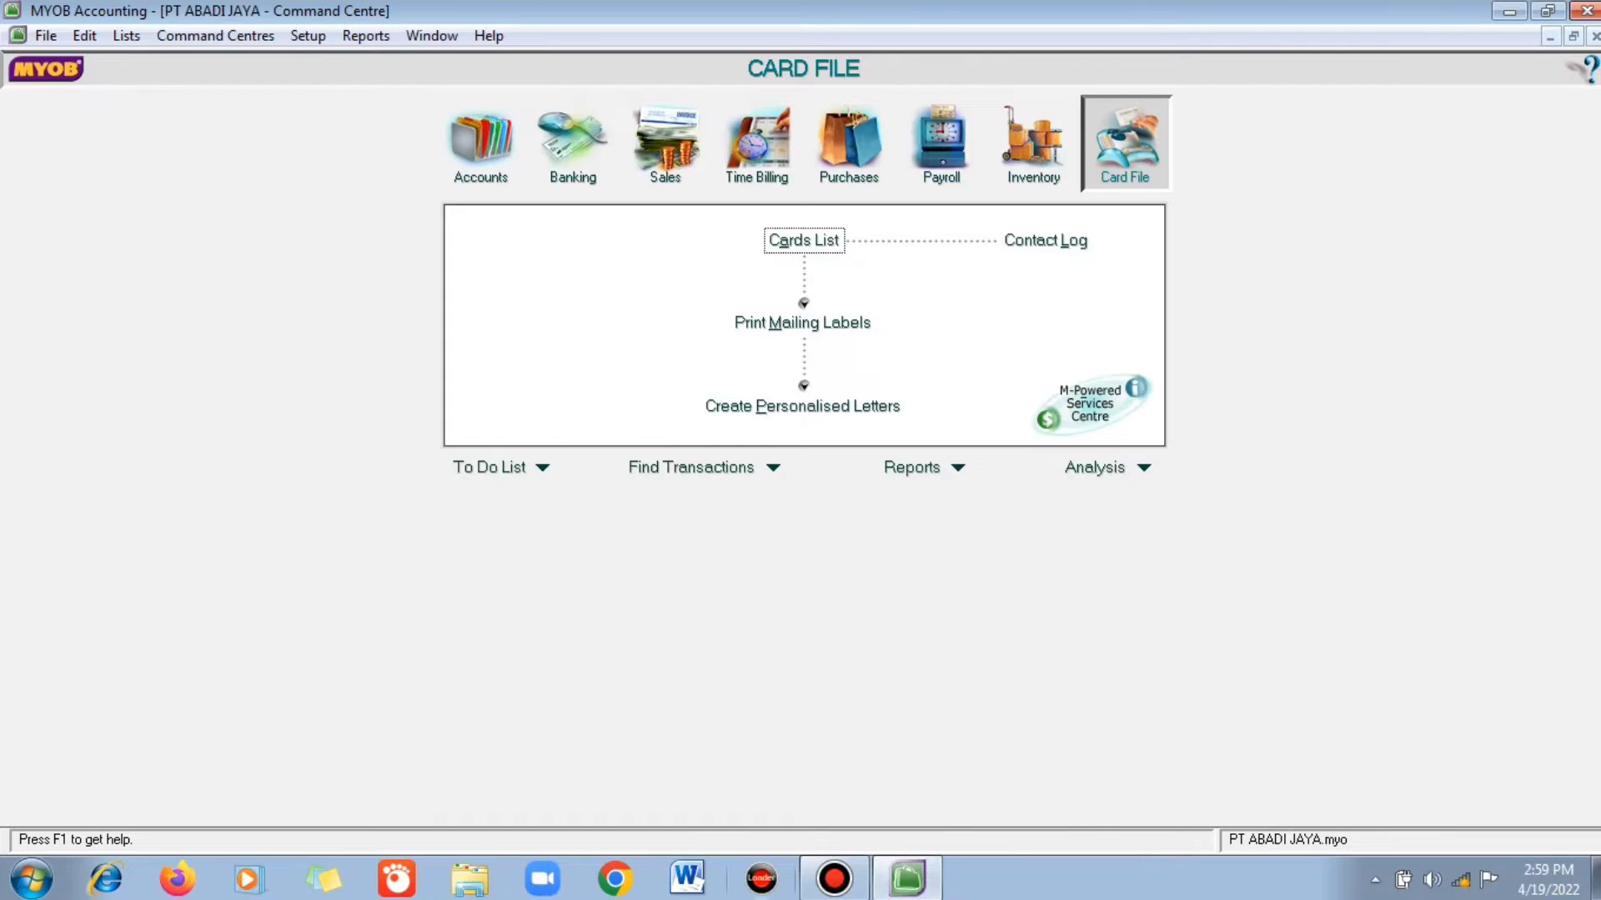
click(1032, 144)
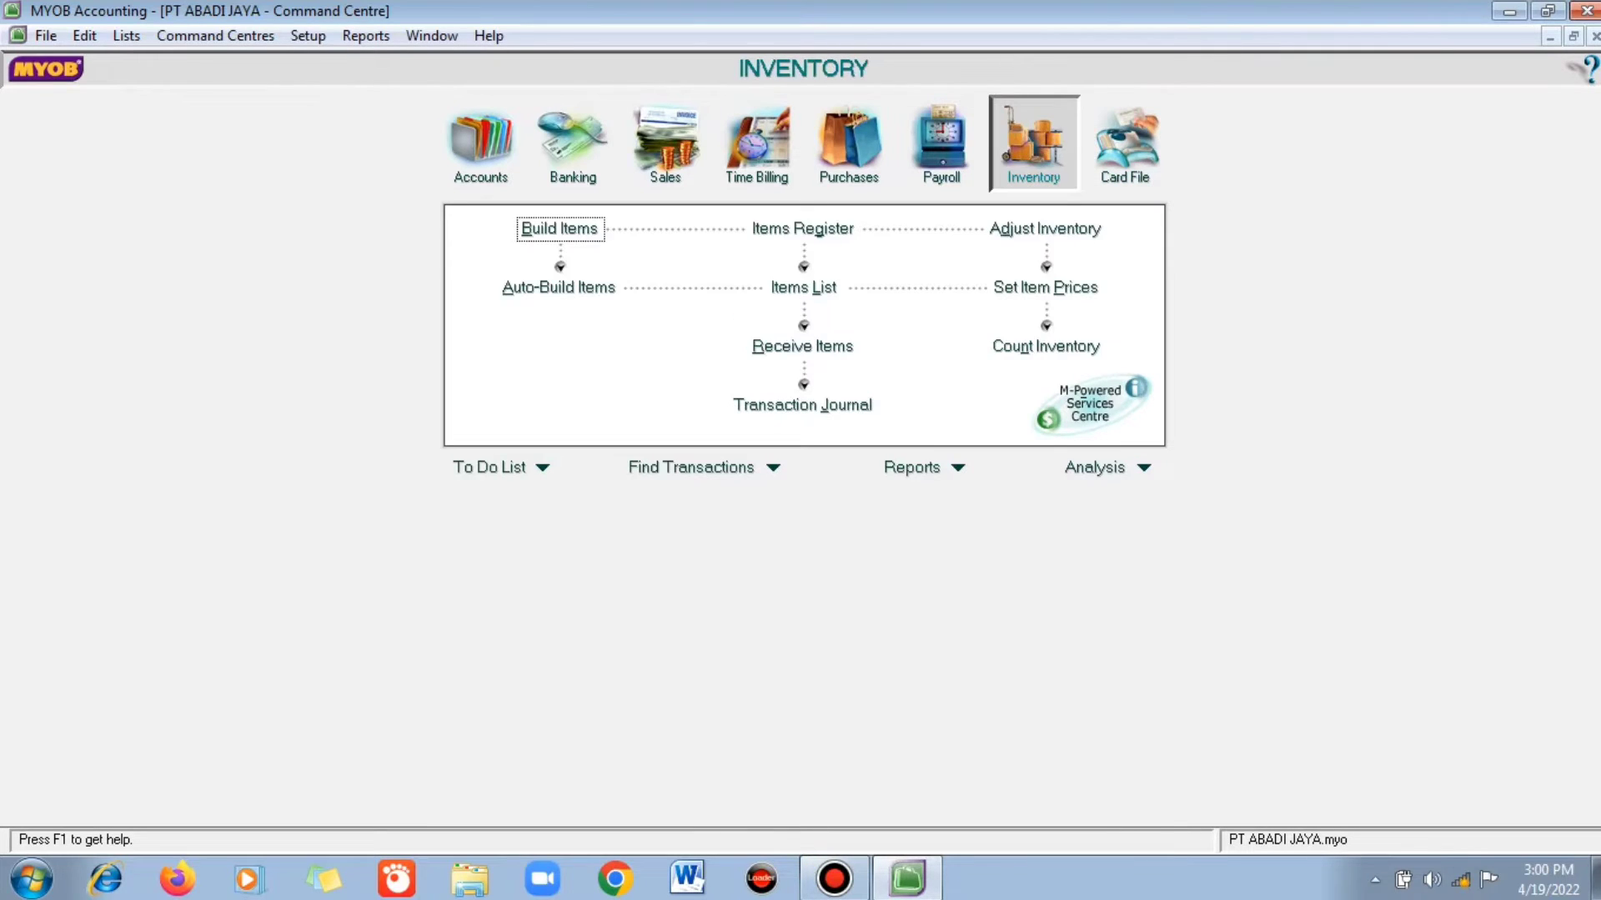
click(803, 287)
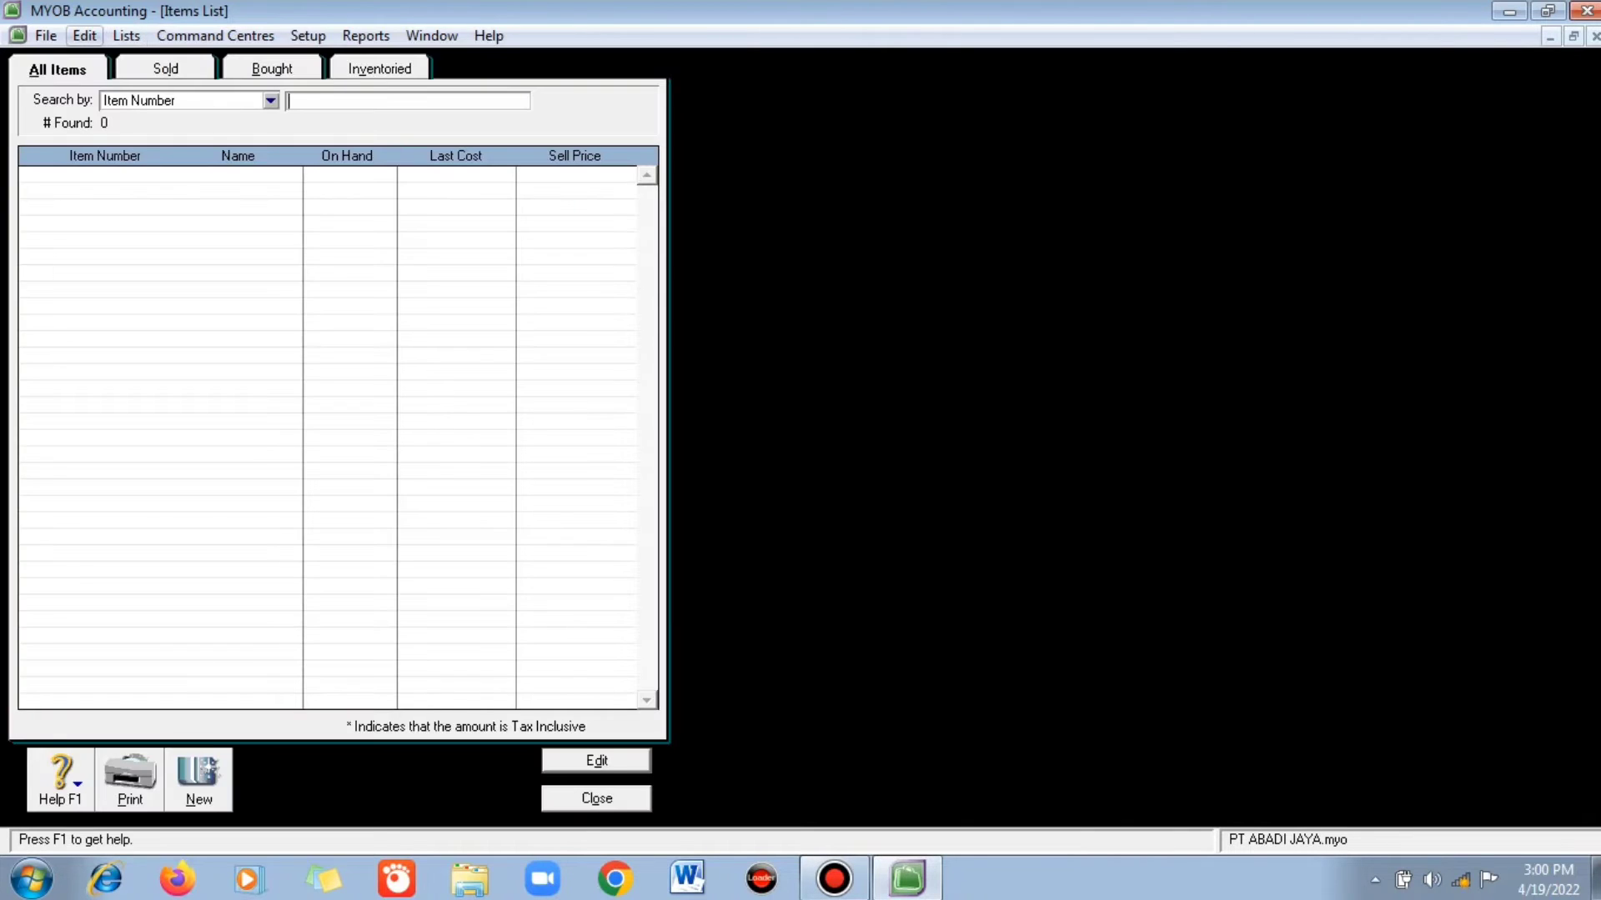
- Start a new inventory item with item number S1
click(165, 69)
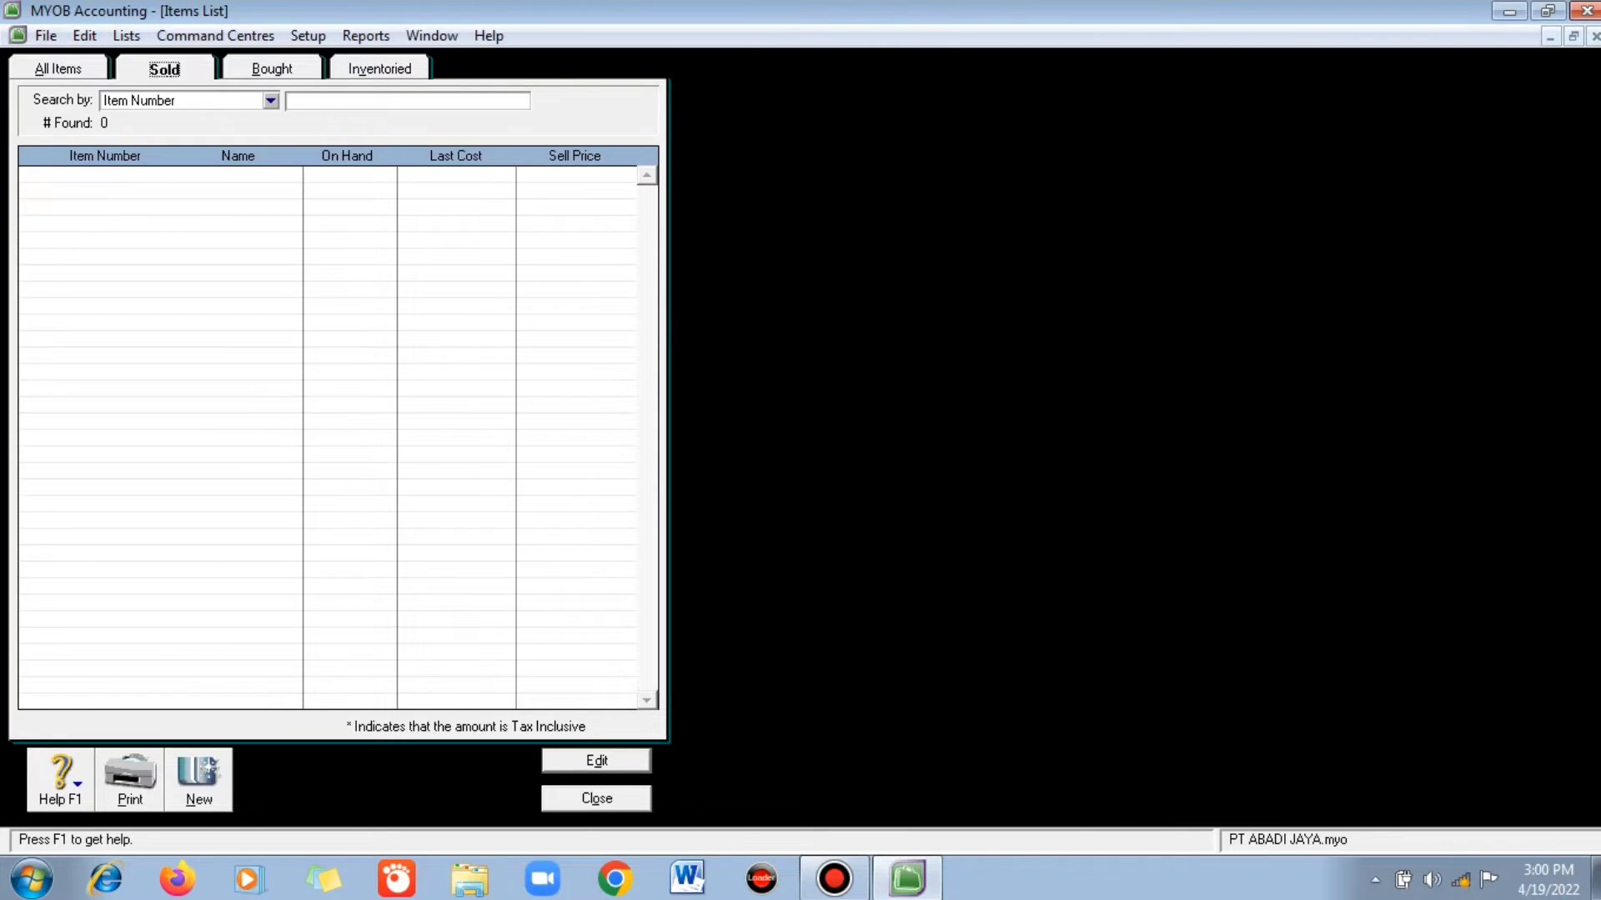
click(272, 70)
click(165, 70)
click(198, 780)
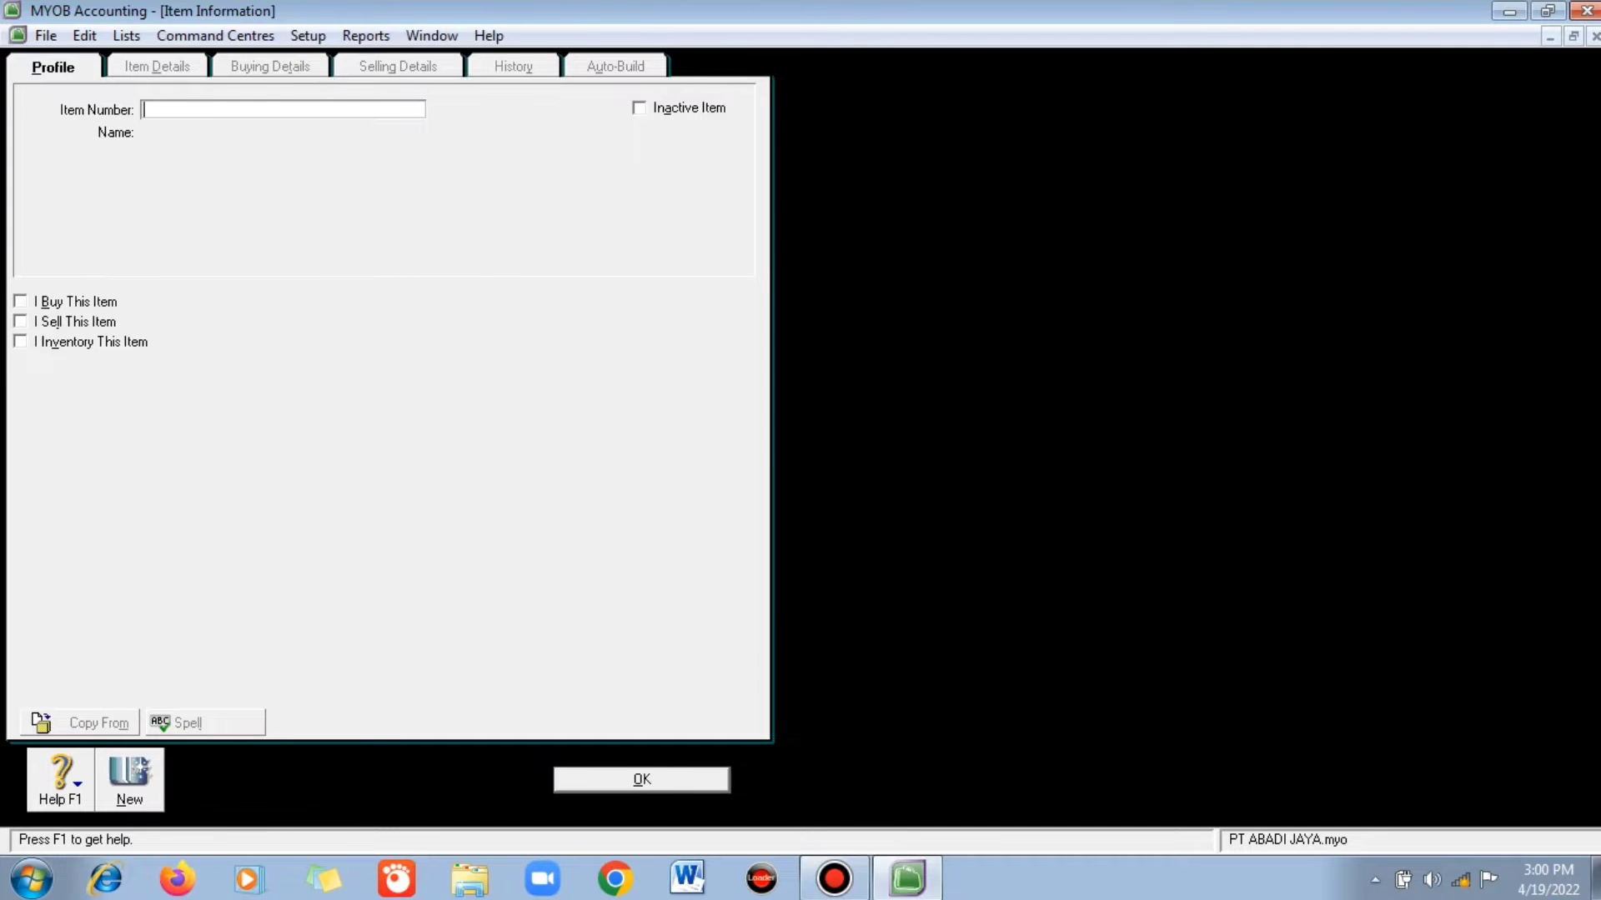
text(a)
key(BackSpace)
text(S1)
key(Tab)
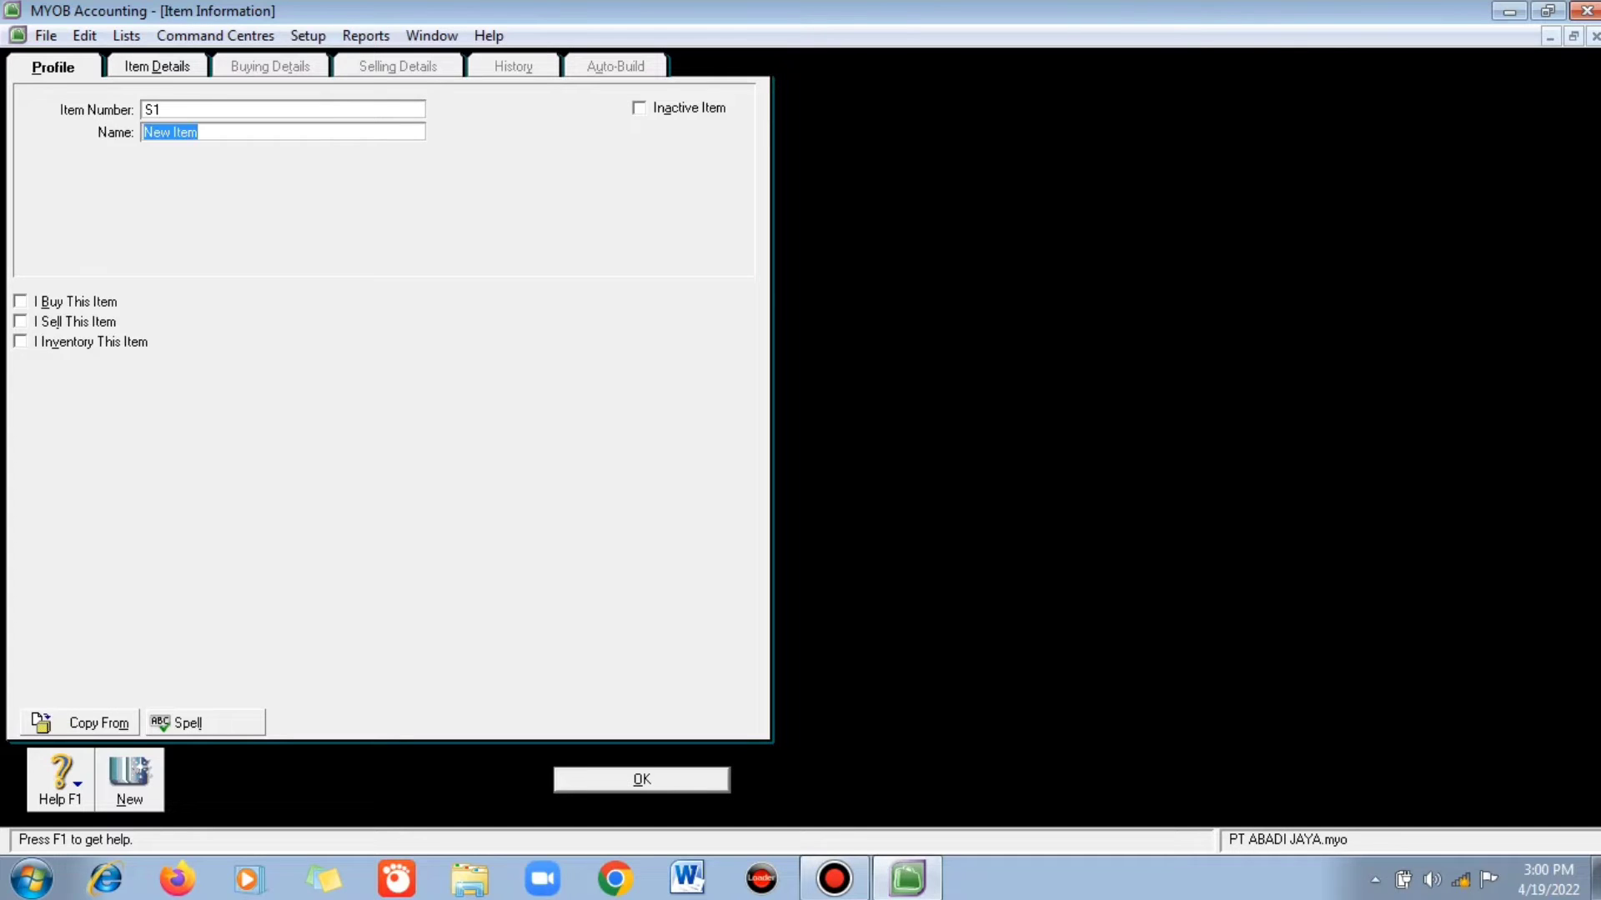
- Name the item OPPO
text(0)
key(BackSpace)
text(oppo)
key(BackSpace)
key(BackSpace)
key(BackSpace)
key(BackSpace)
text(OPPO)
key(Tab)
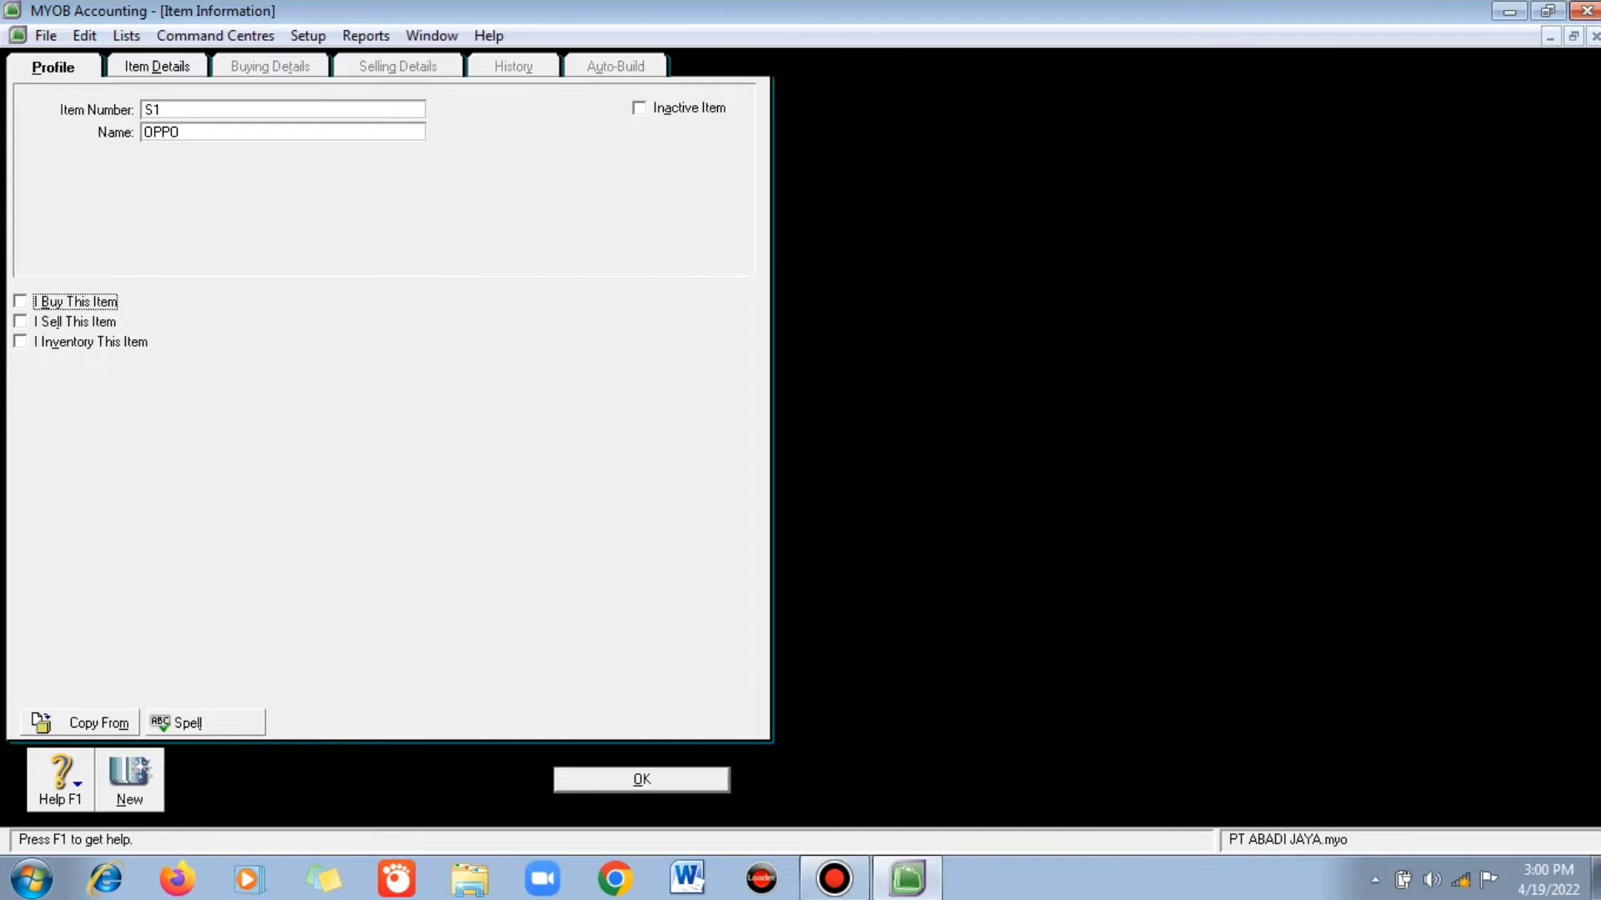
key(Tab)
- Mark item OPPO as bought, sold and inventoried
click(21, 302)
click(20, 302)
click(21, 302)
key(space)
key(Tab)
key(space)
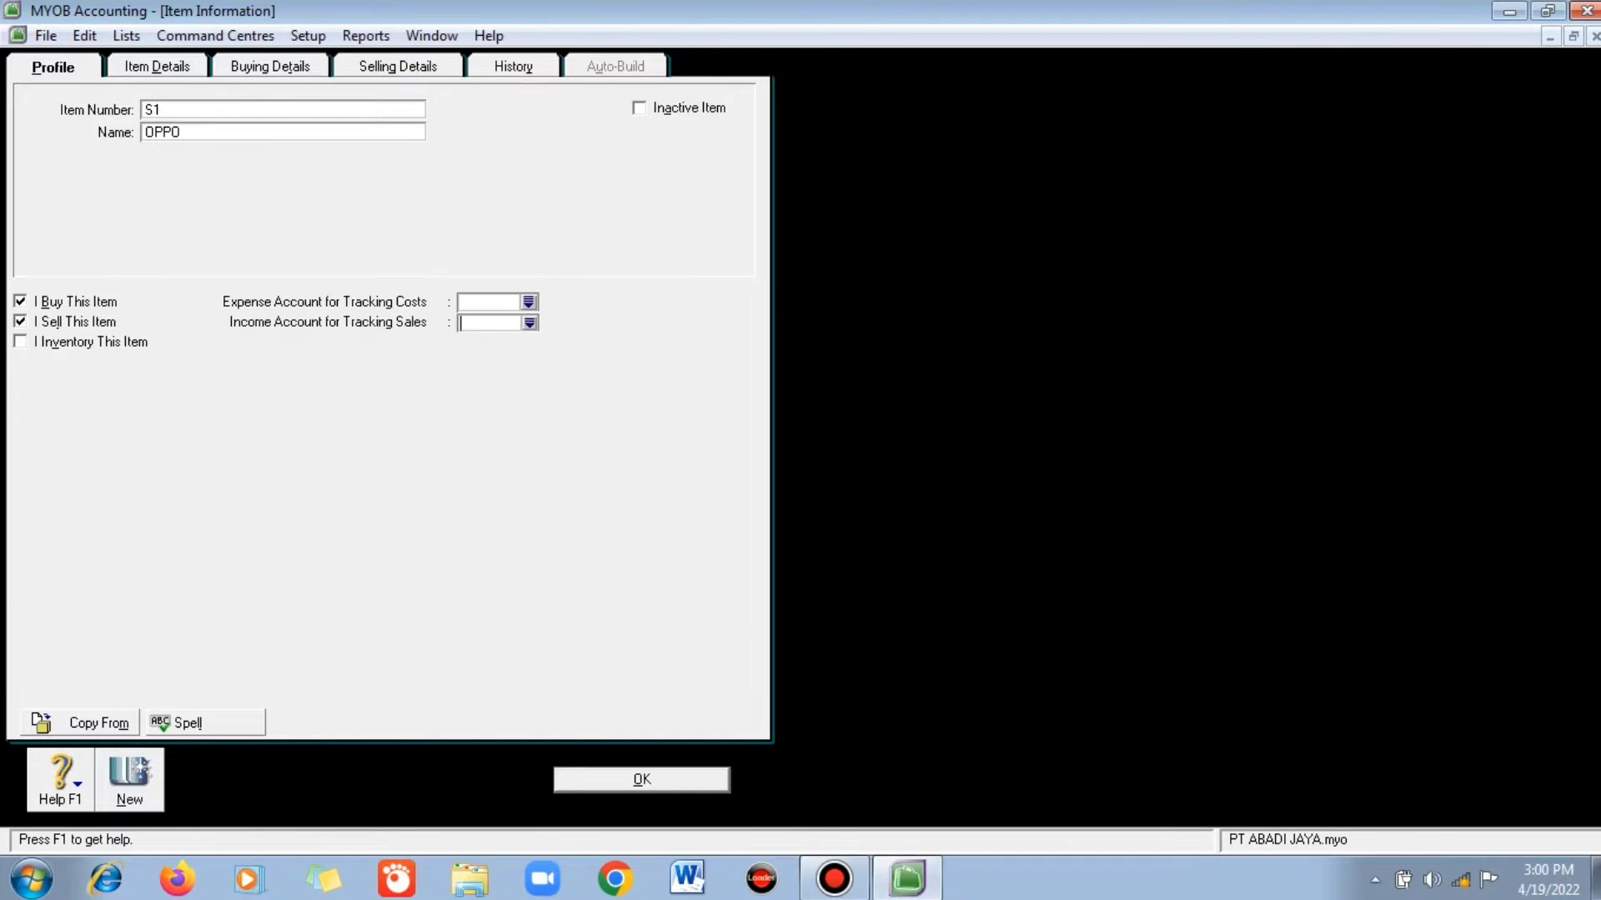
key(Tab)
key(space)
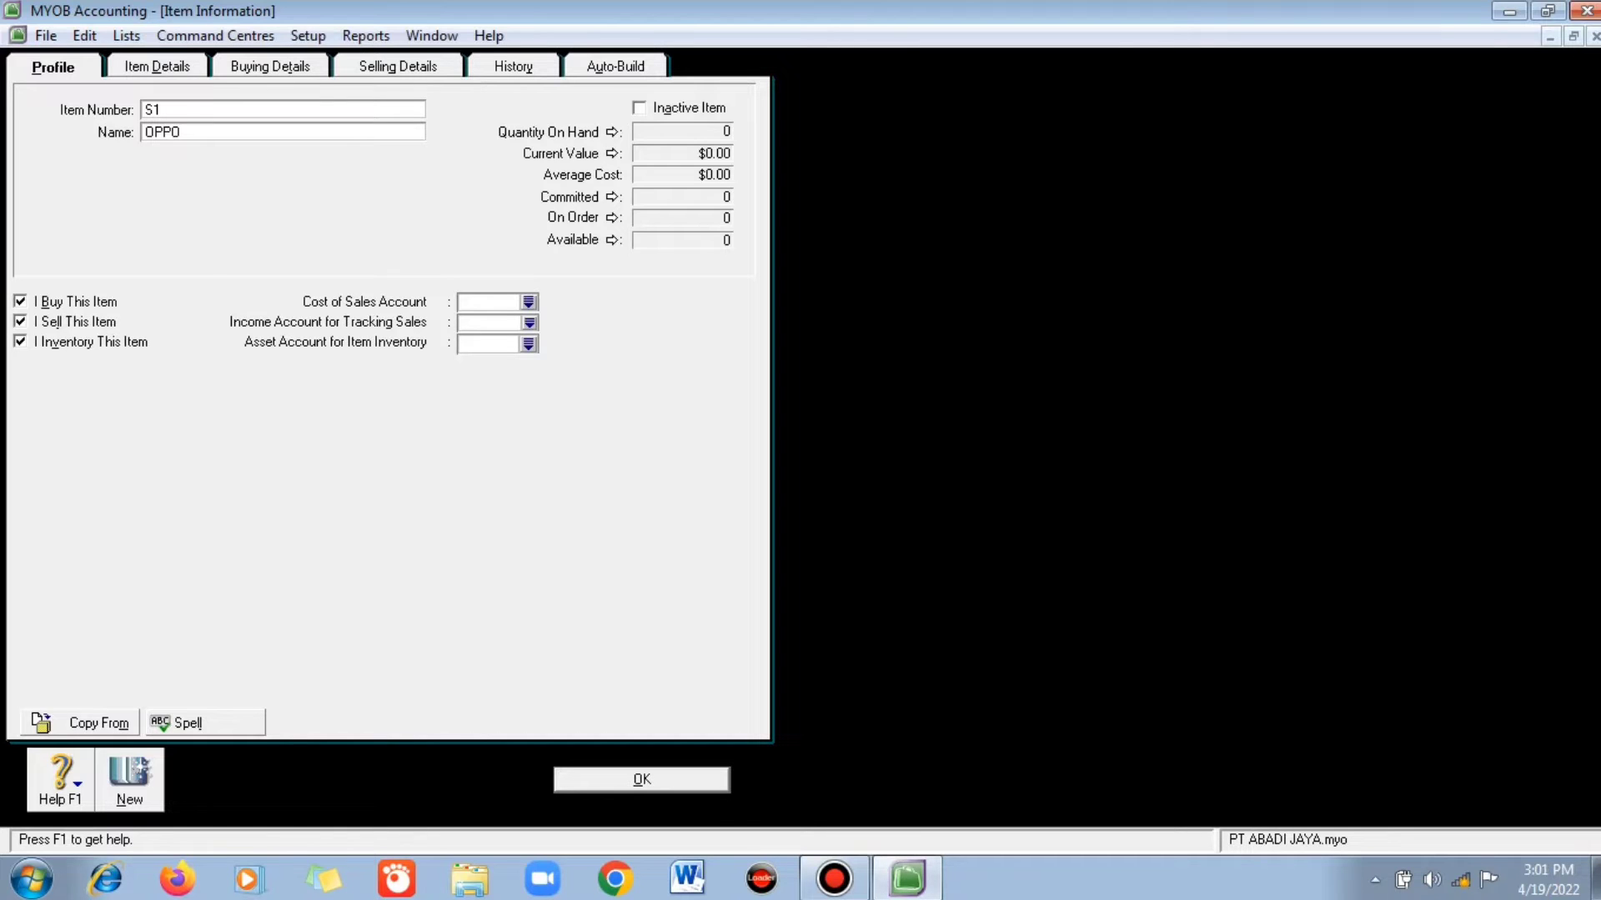
- Link OPPO to accounts 5-1010 Oppo, 4-1001 Penjualan Oppo and 1-1401 Oppo
click(529, 301)
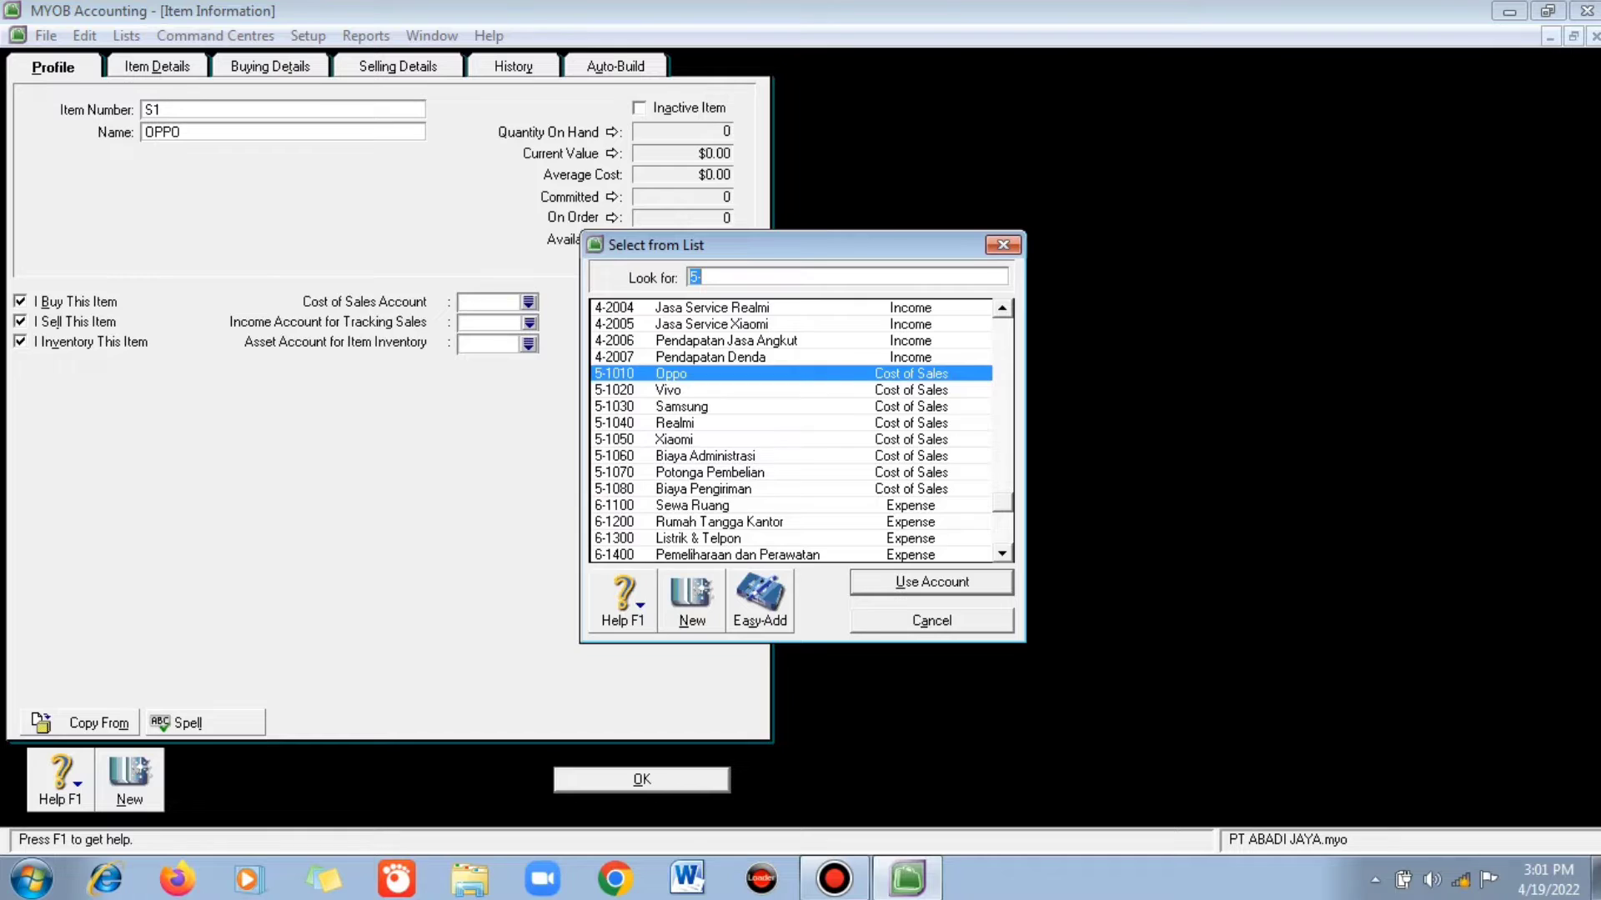
key(Return)
click(529, 323)
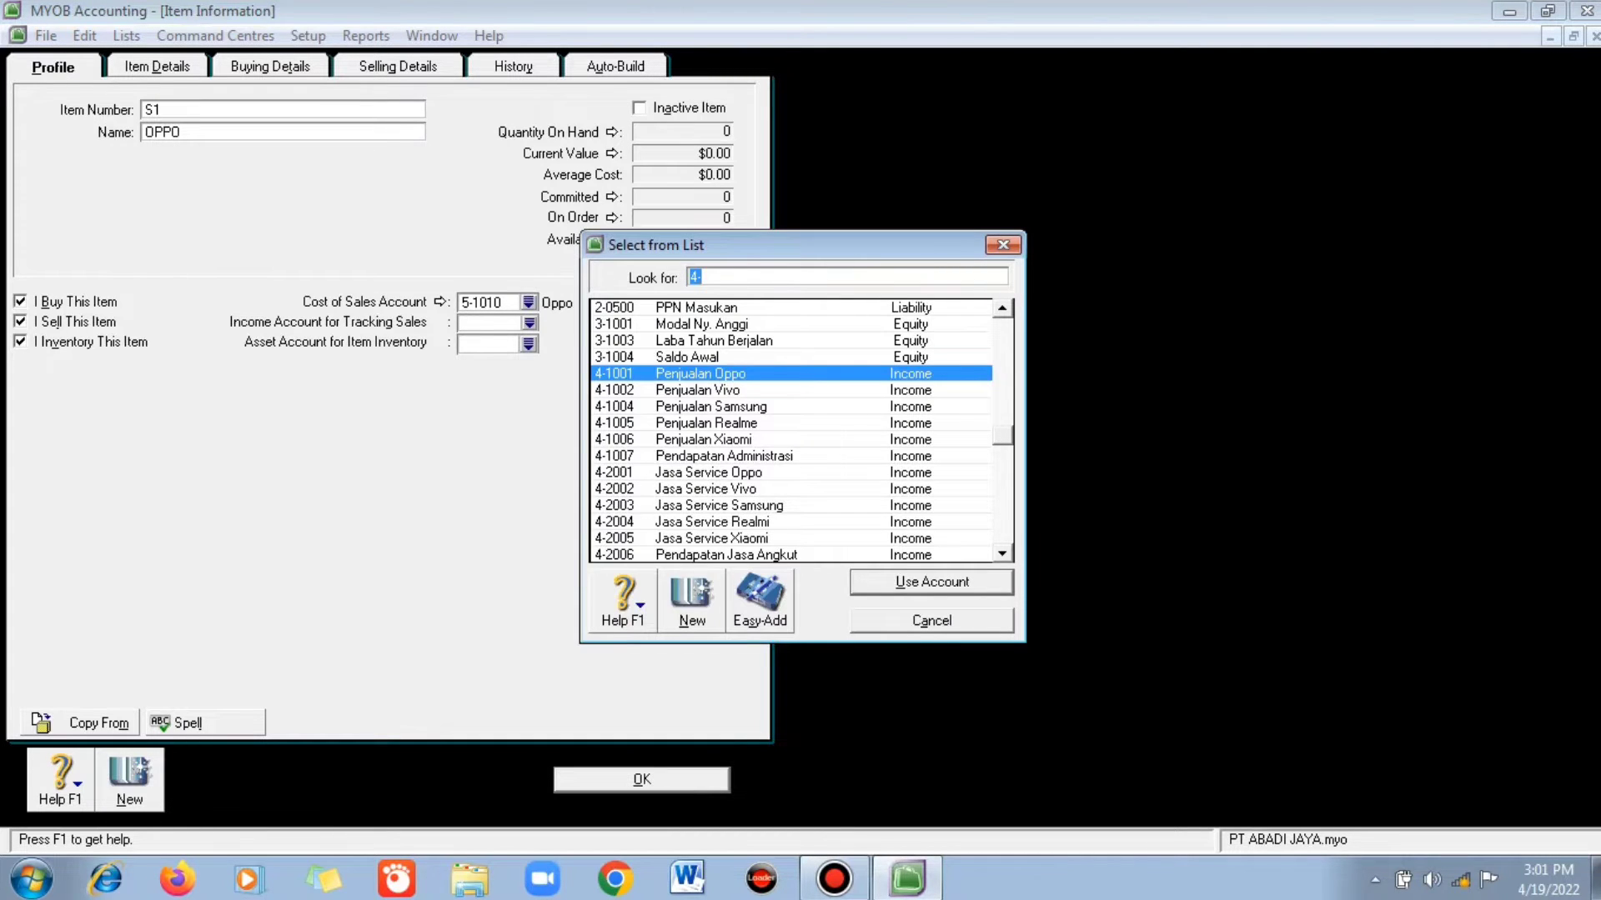
key(Return)
click(529, 344)
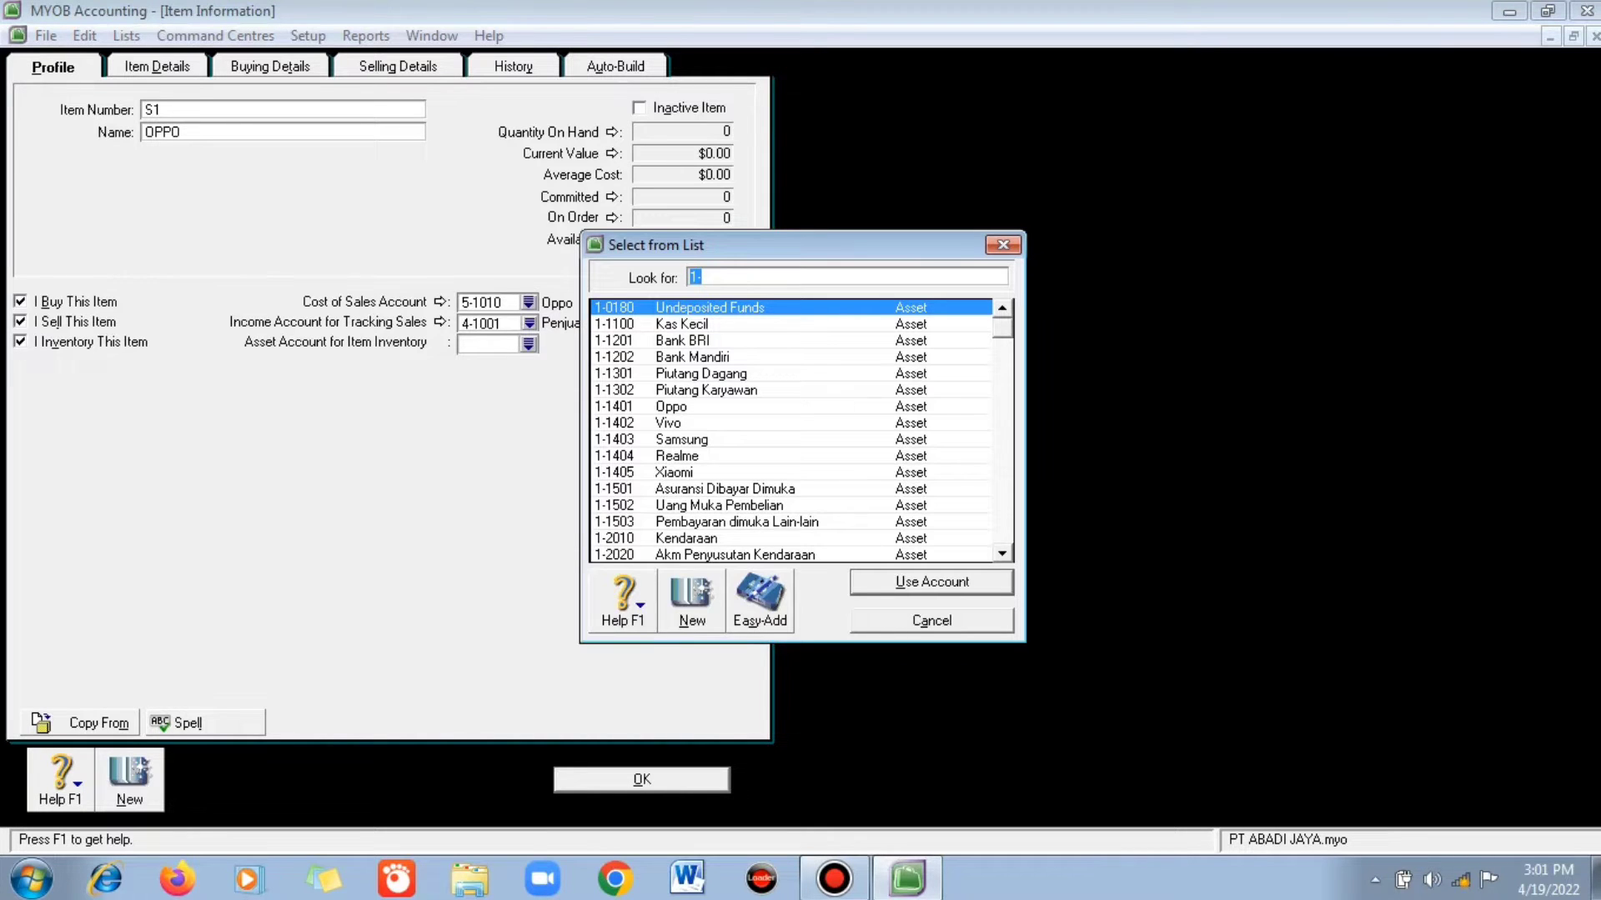
text(1-1401)
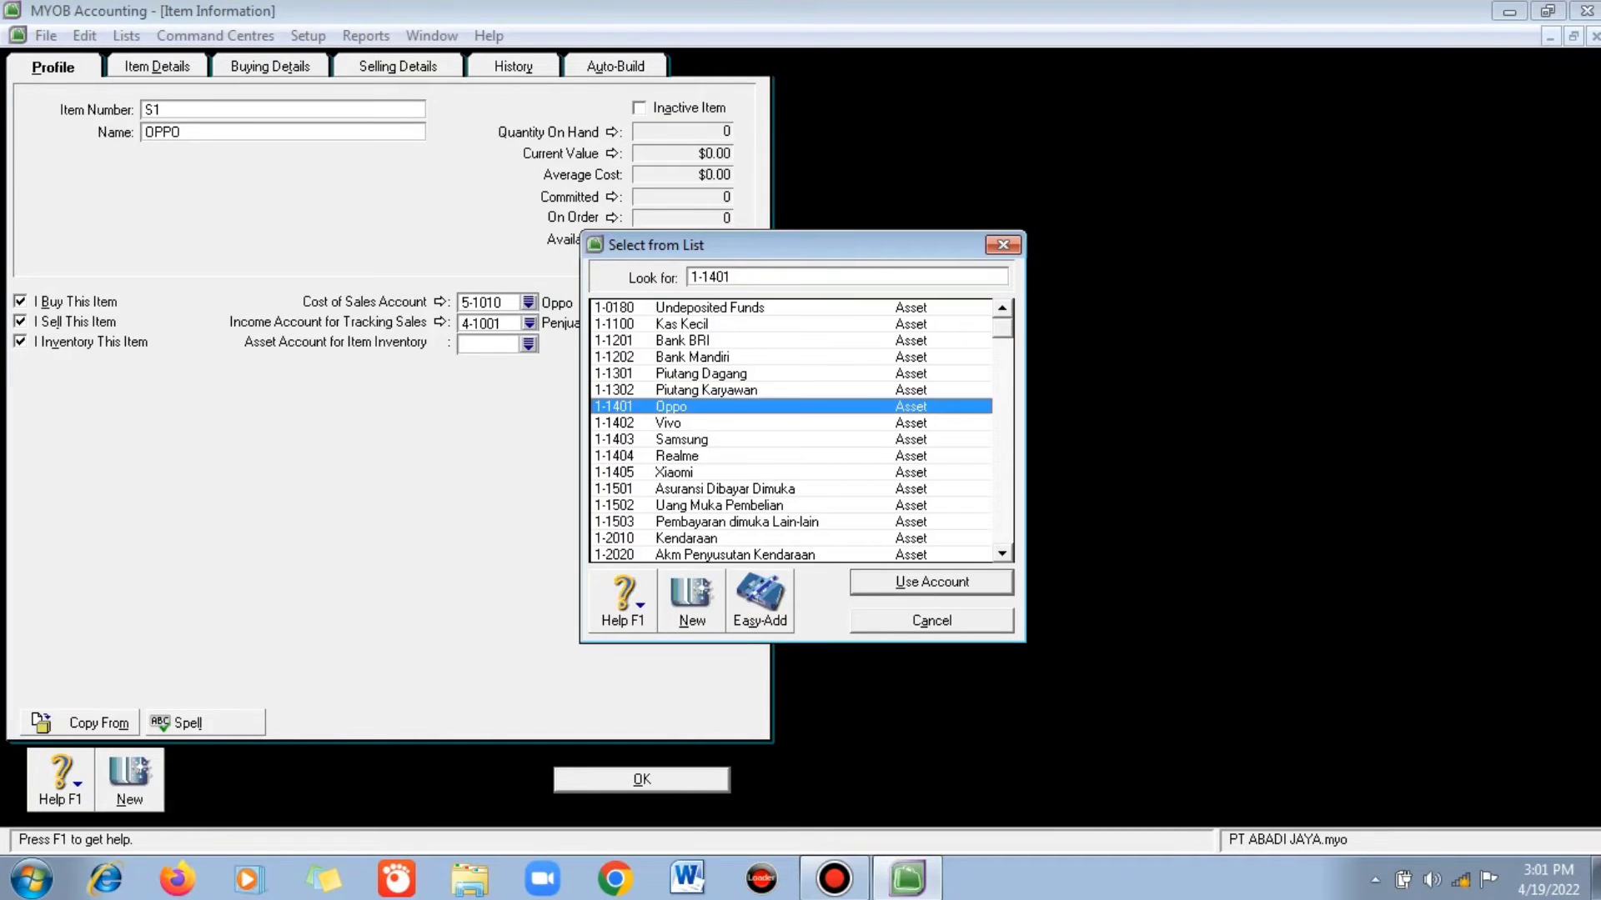
key(Return)
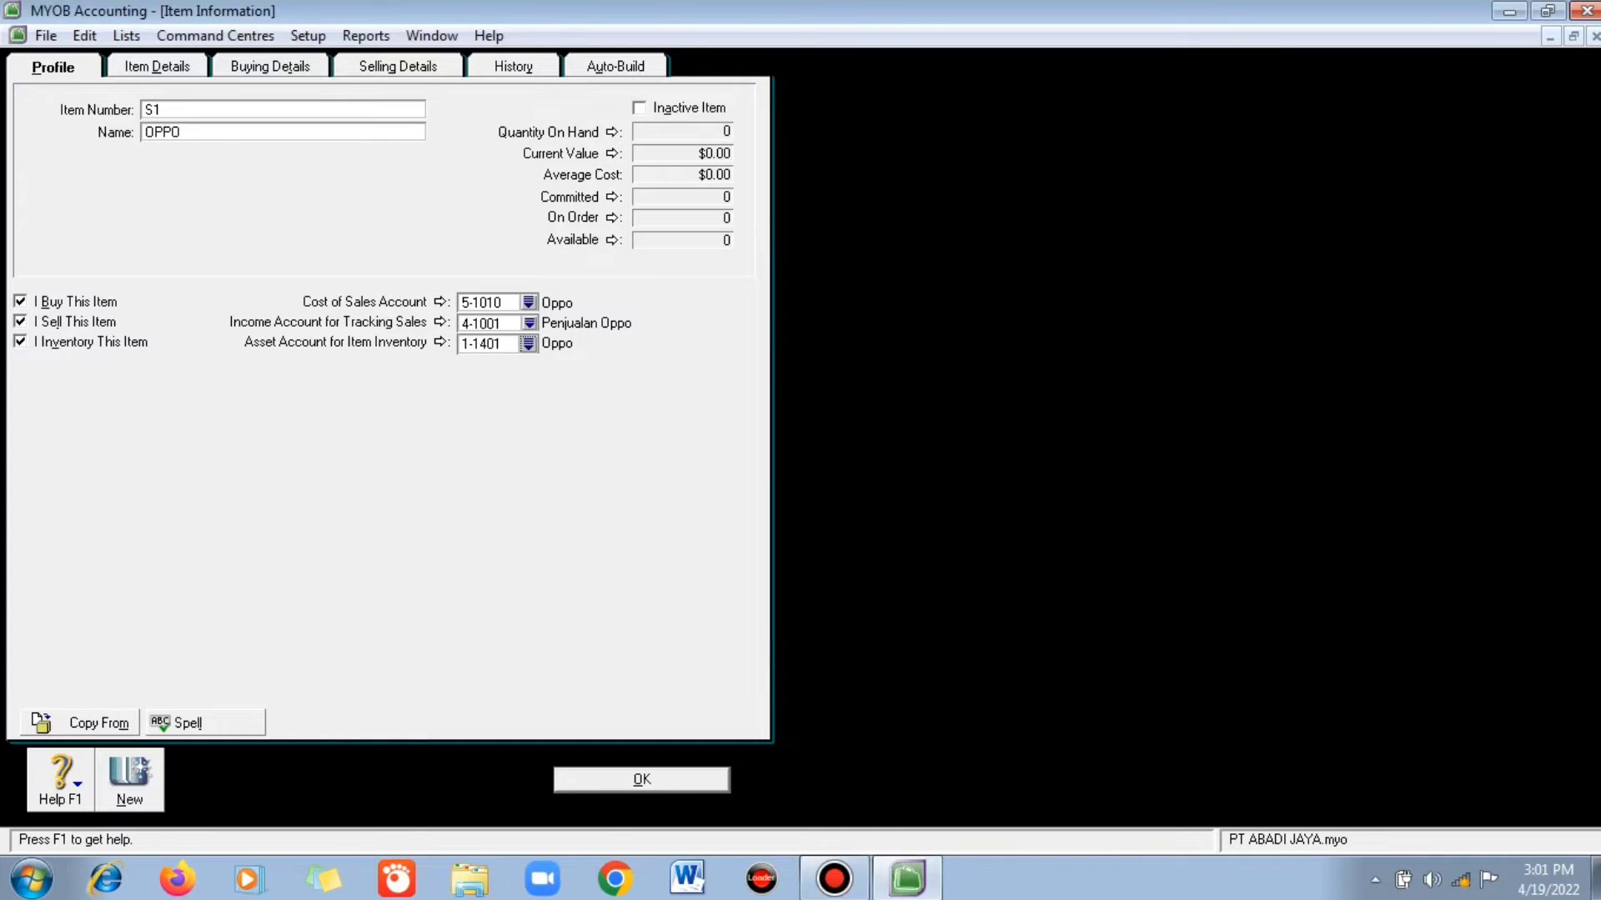
click(270, 67)
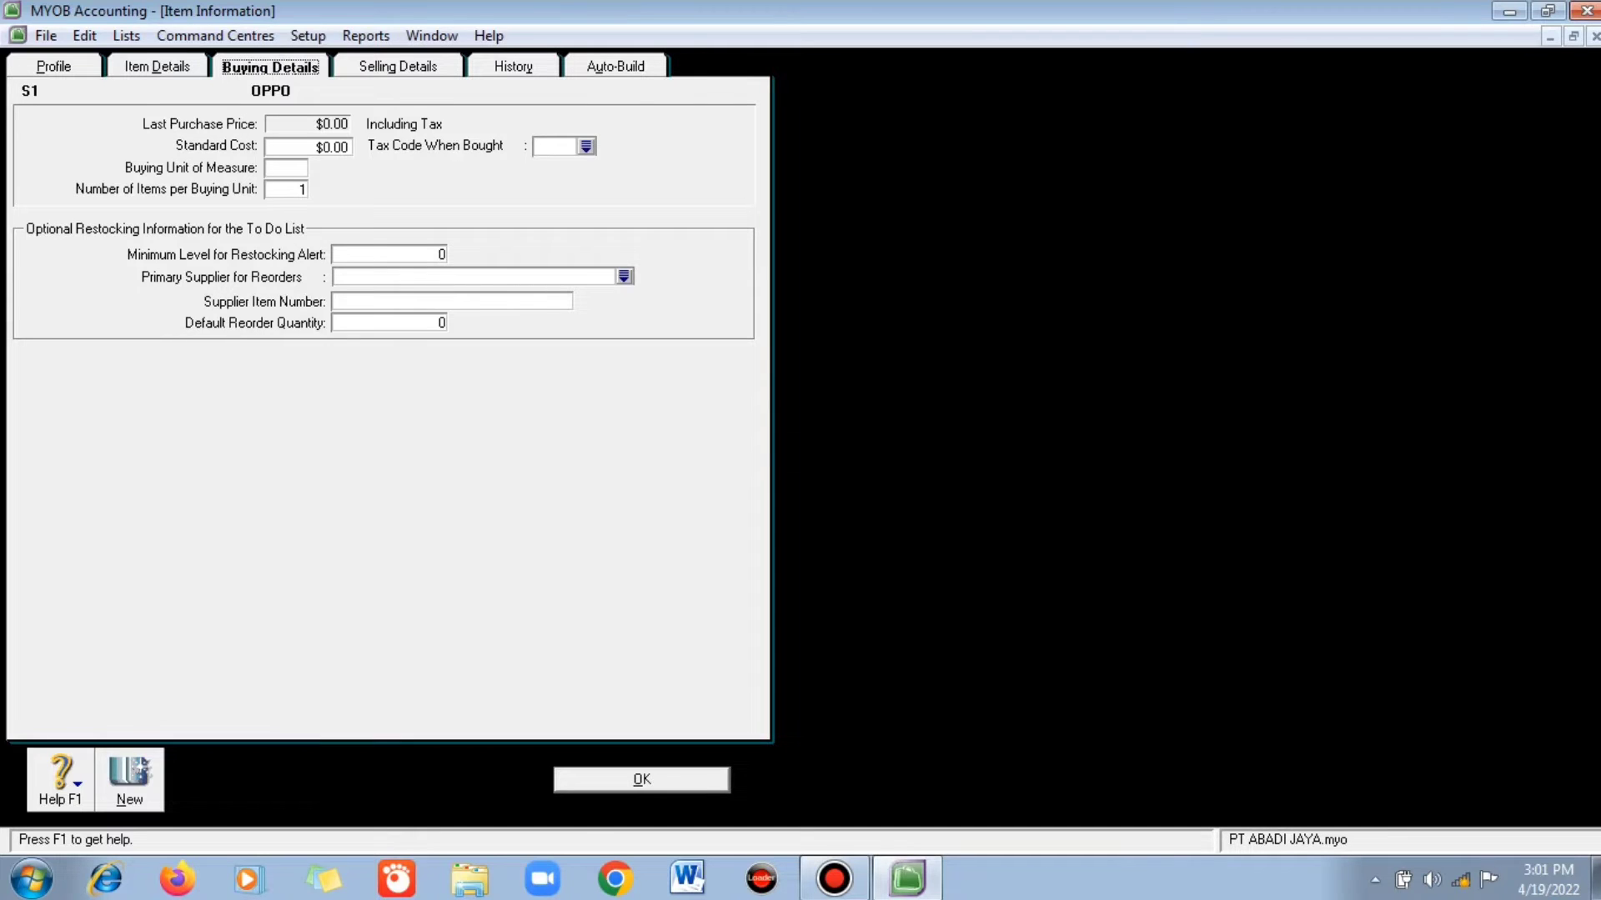
- Enter standard cost 3000000, buying unit 'Unit' and purchase tax code EXP for OPPO
key(Tab)
text(3000000)
key(Tab)
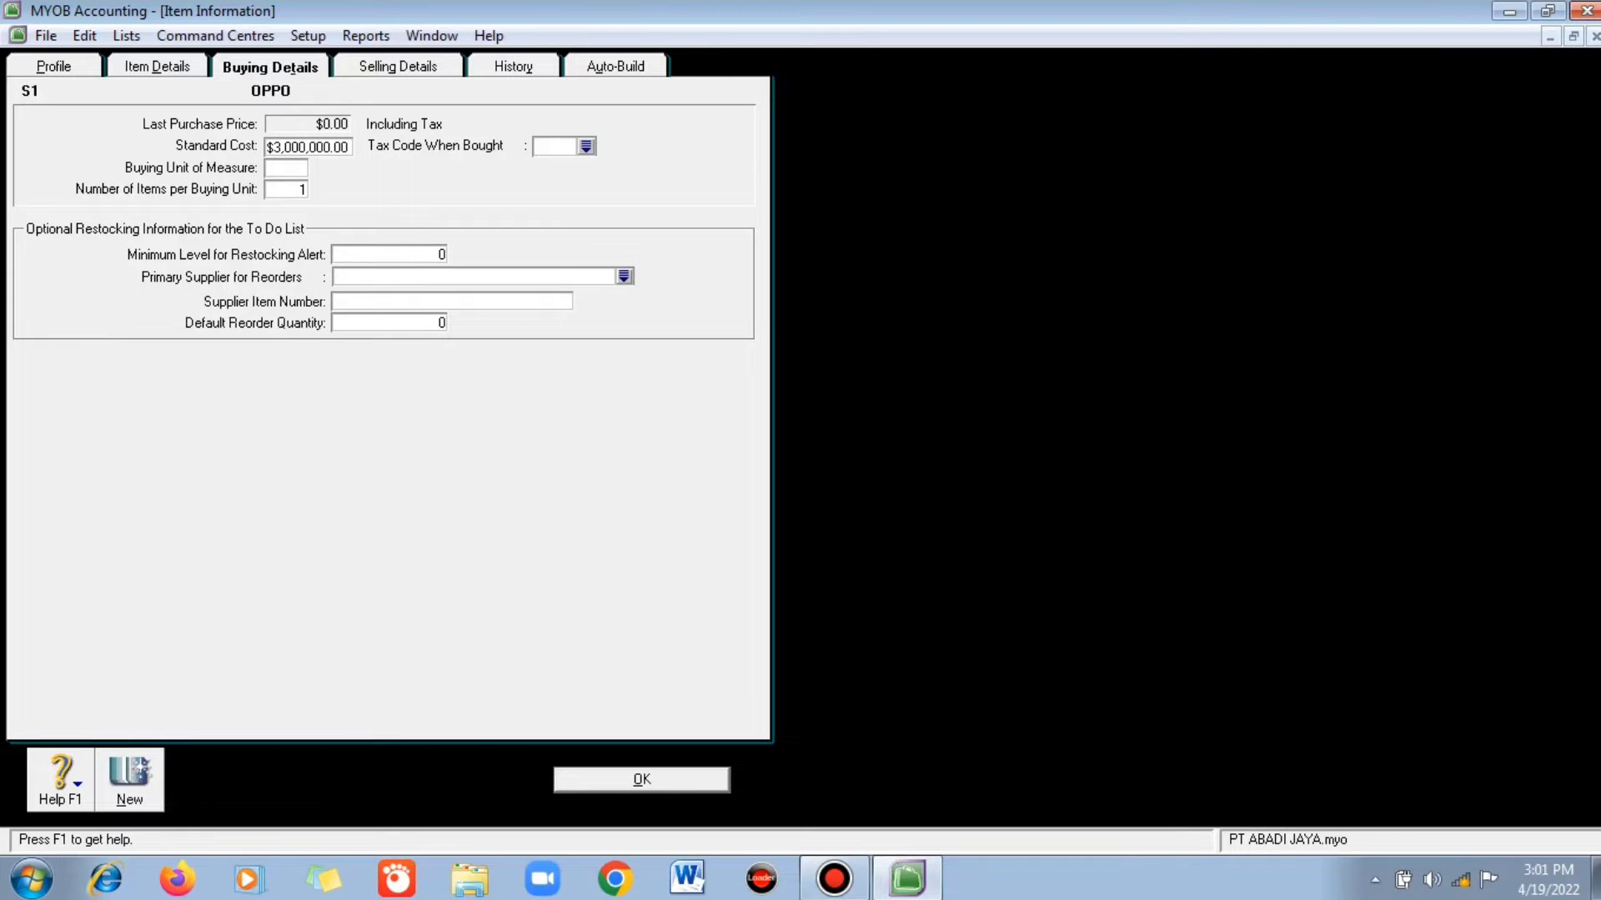
text(Unit)
key(Tab)
key(Tab)
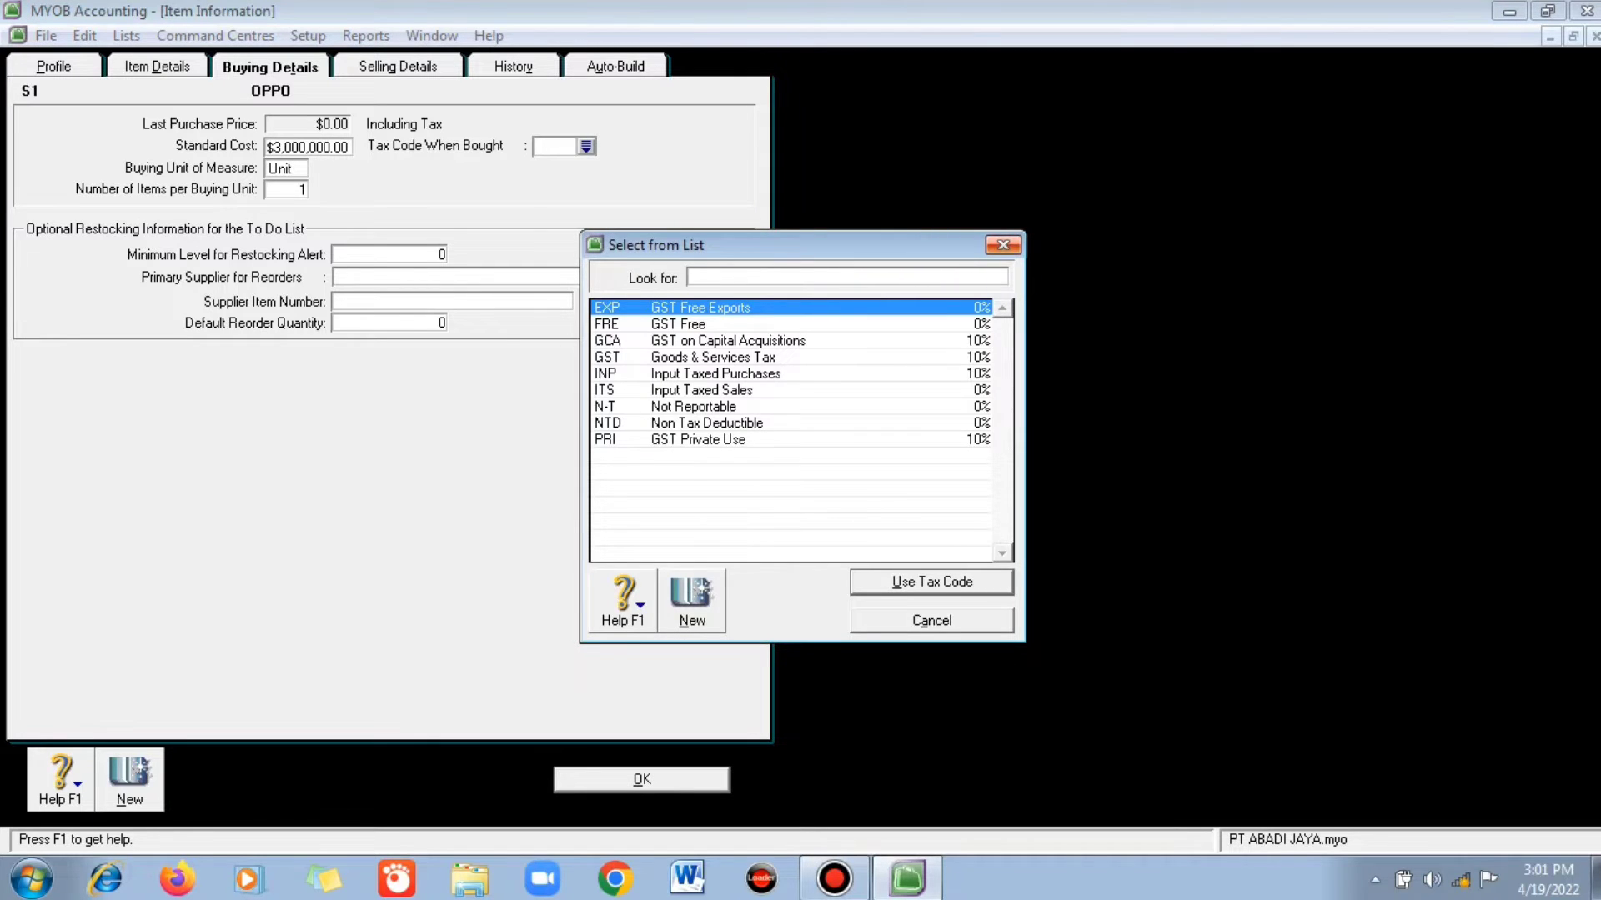
click(1003, 245)
key(Return)
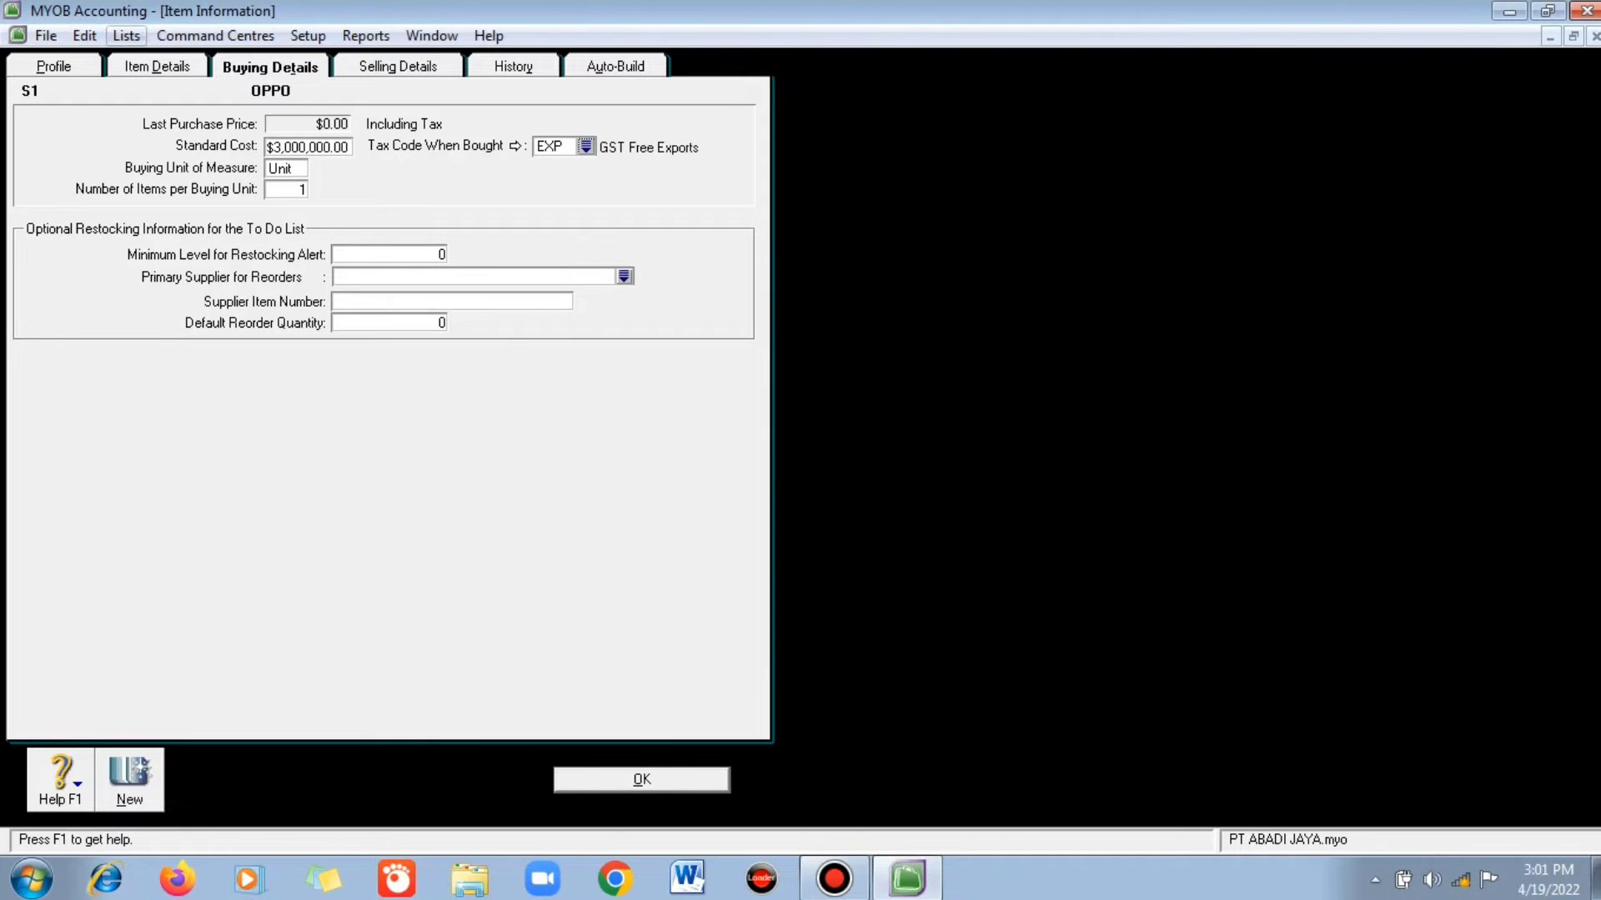
- Start a new tax code PPN described as 'Pajak Pertambahan Nilai'
click(125, 35)
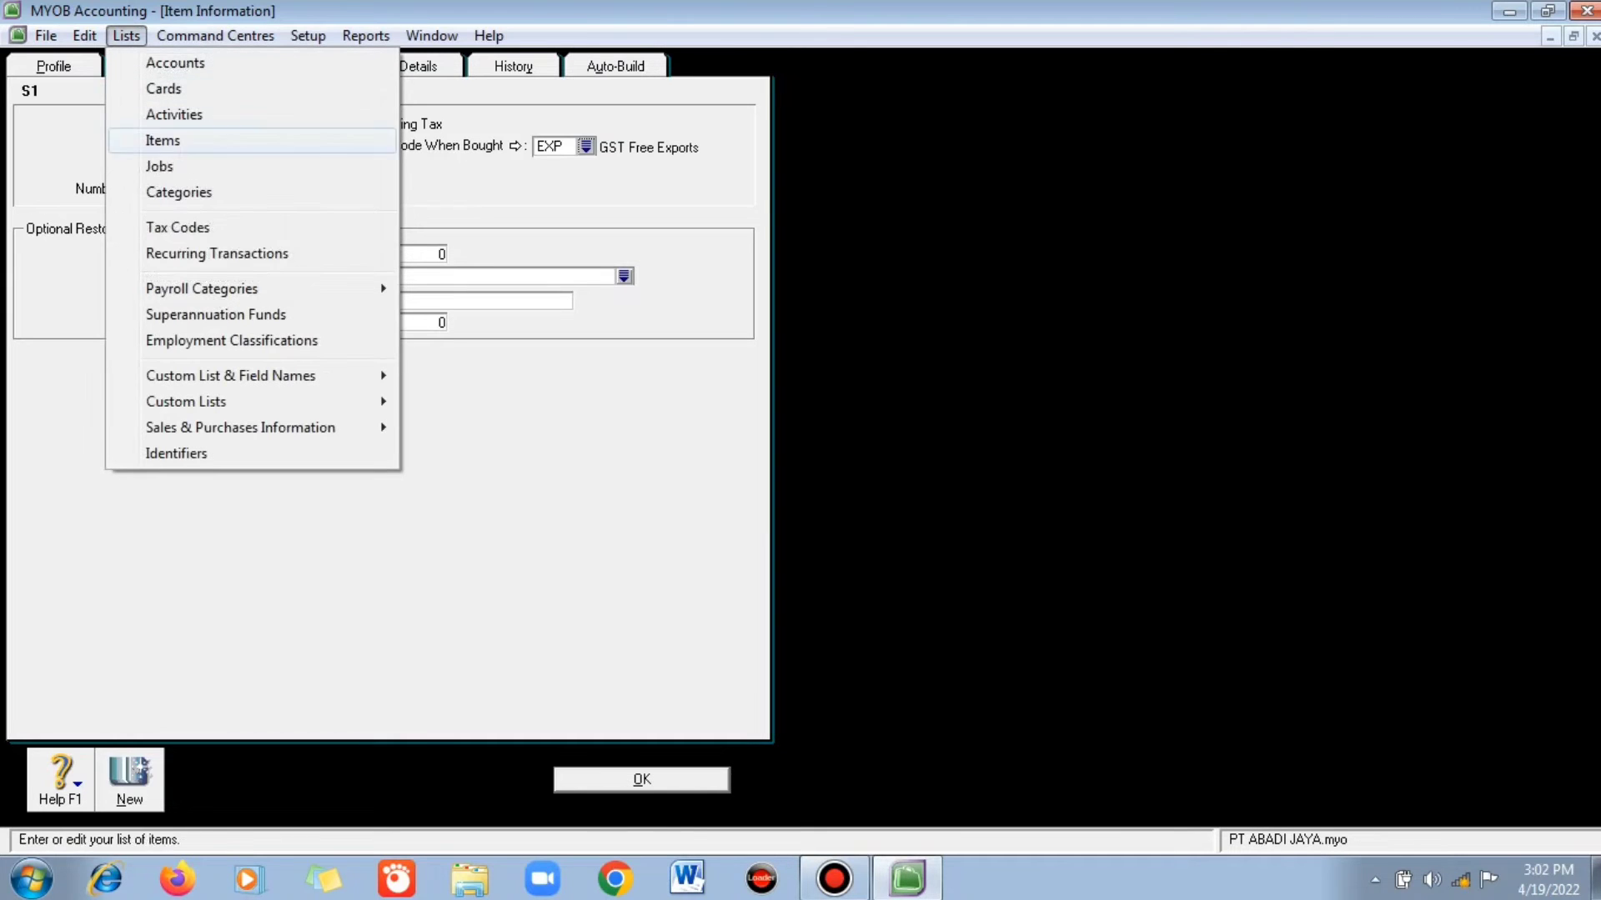
key(Return)
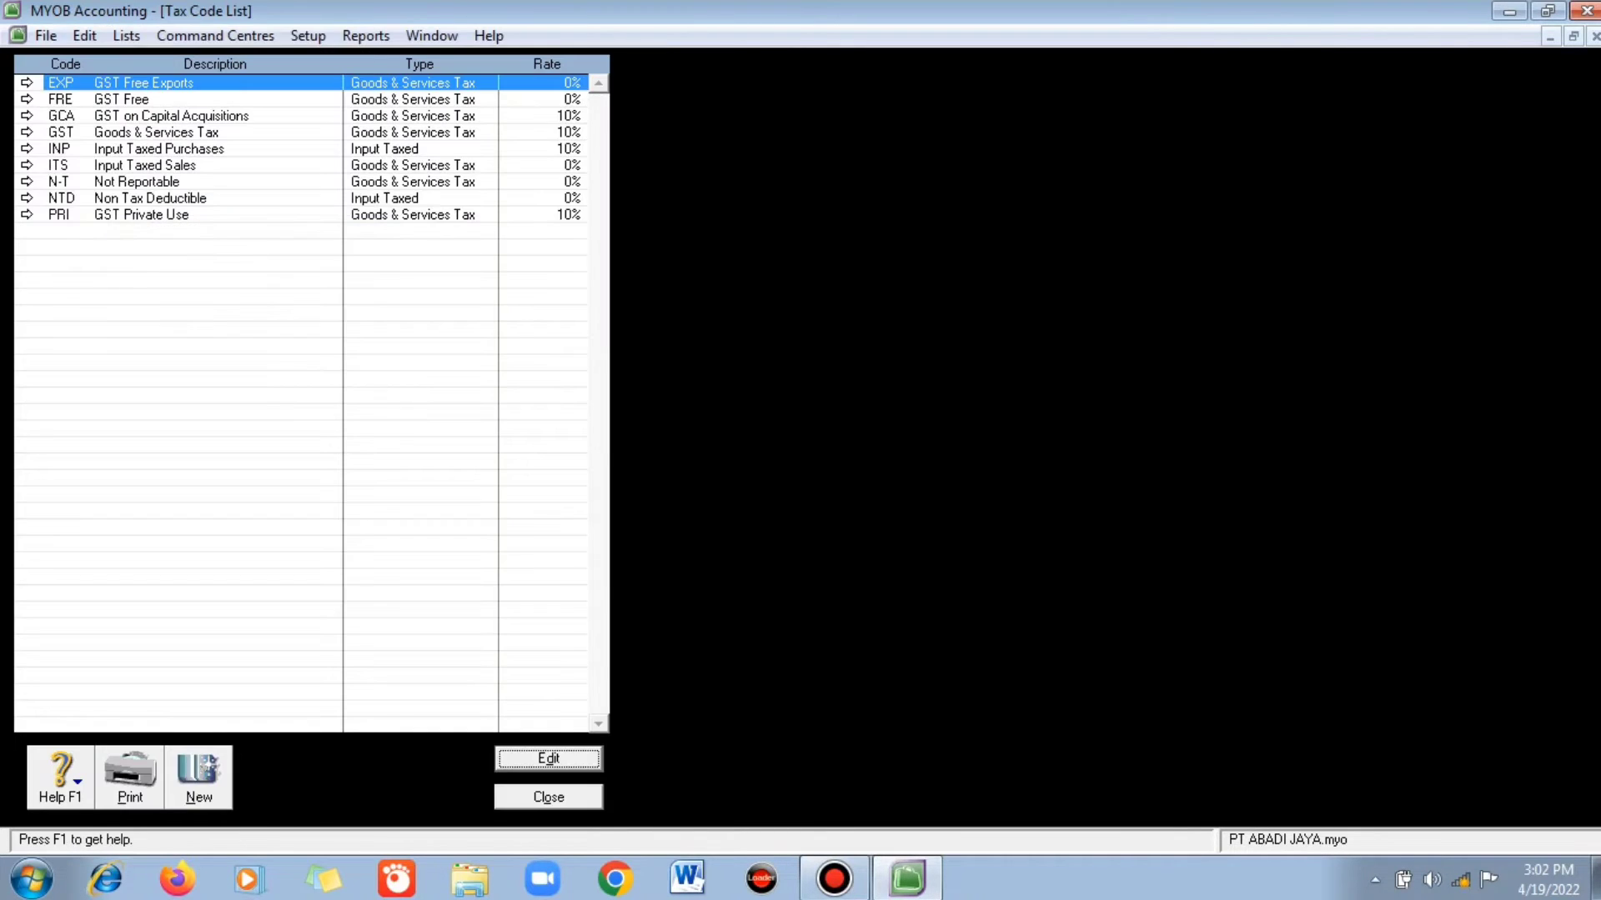
key(alt+n)
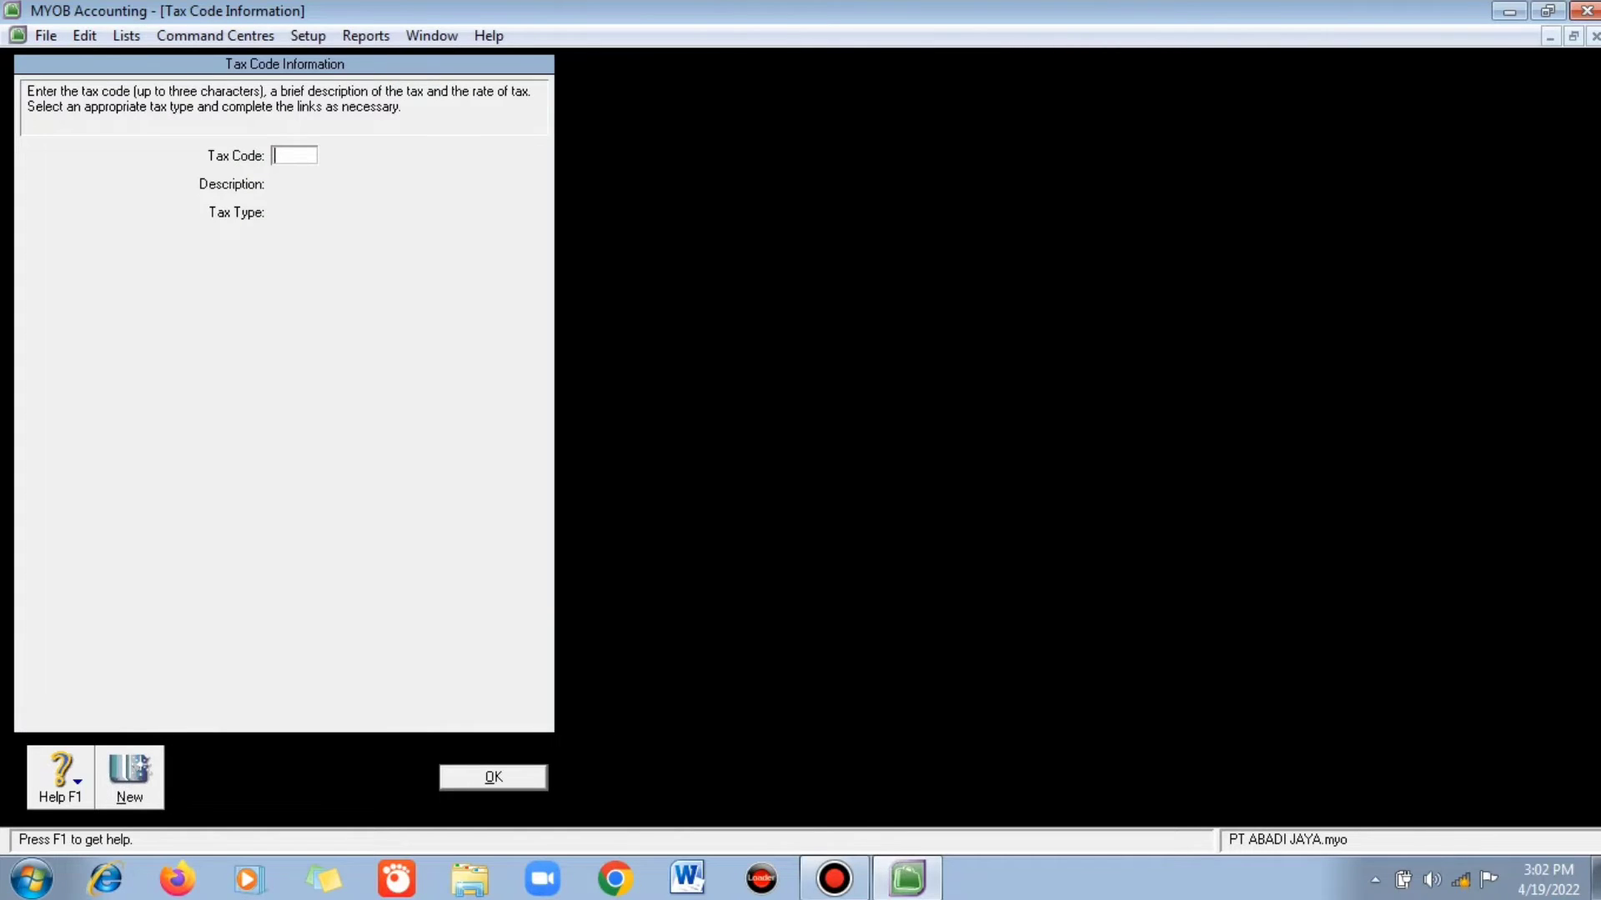
text(PPN)
key(Tab)
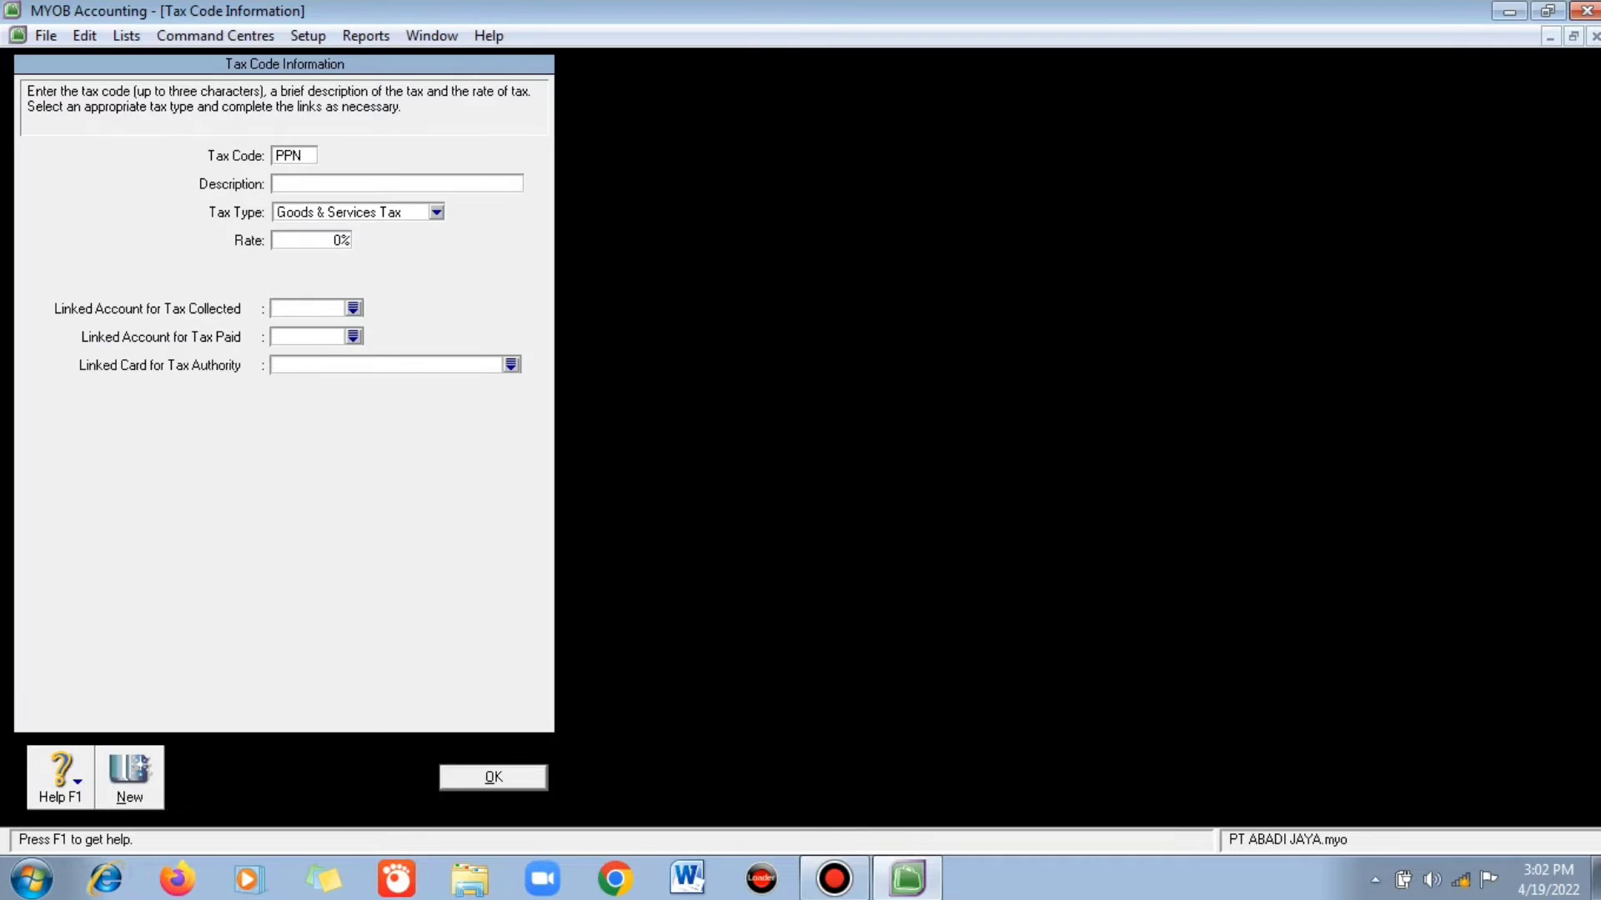
text(p)
key(BackSpace)
text(Pajak Pertambahan Nilai)
- Give PPN a 10% rate, accounts 2-0400 and 2-0500, card Pembelian Tunai, and save it
key(Tab)
key(Left)
text(1)
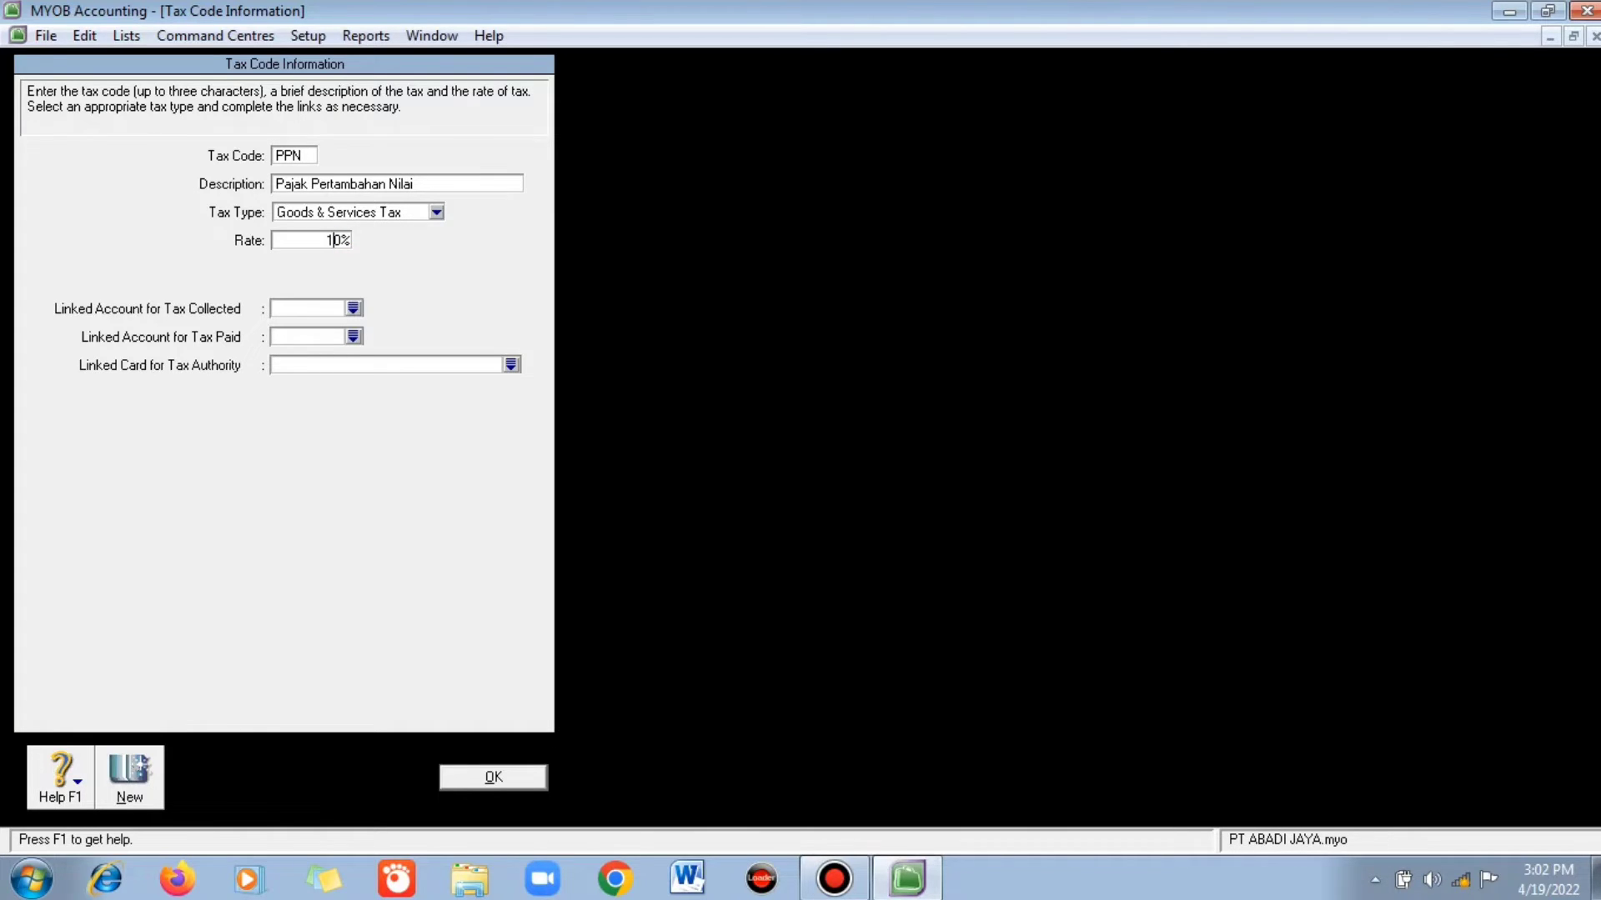
key(Tab)
text(2)
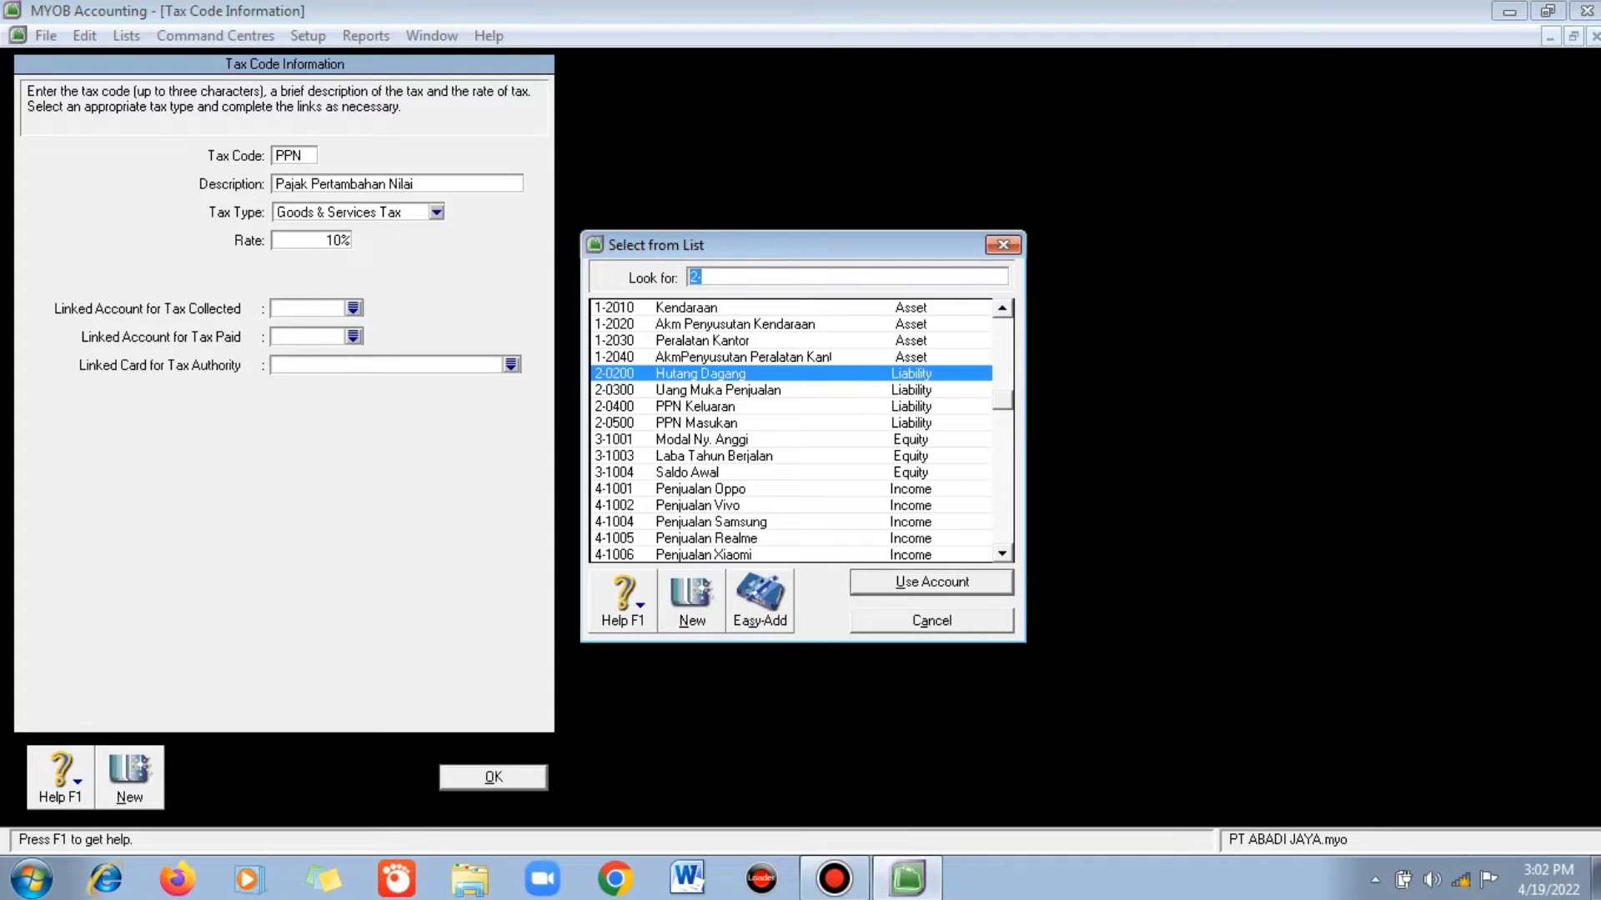
text(20400)
key(Return)
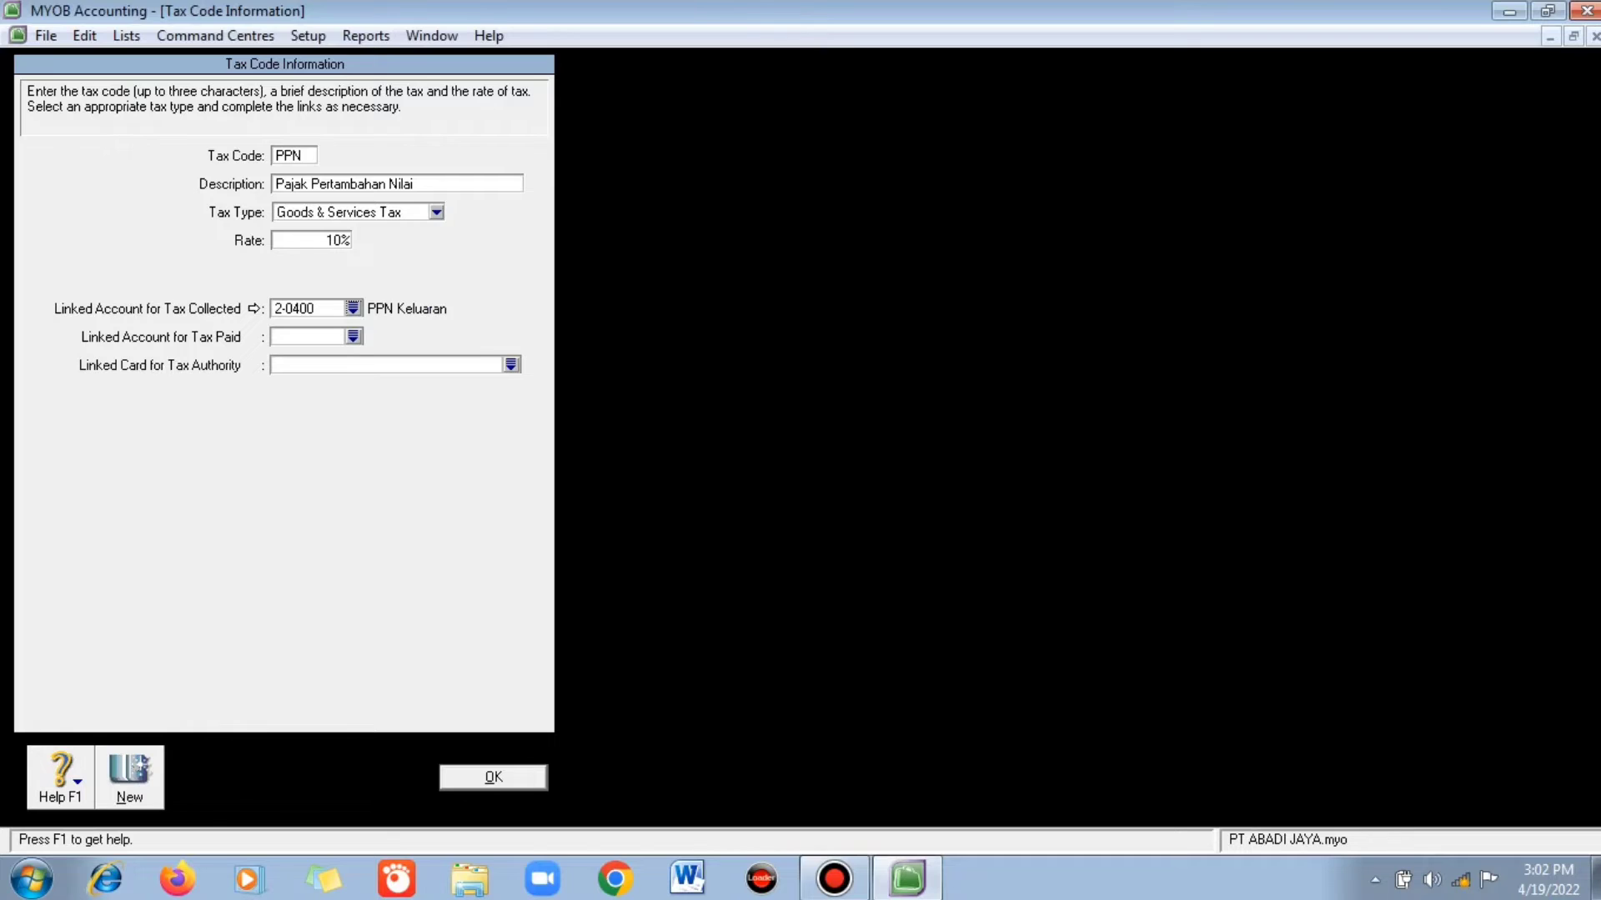
click(353, 337)
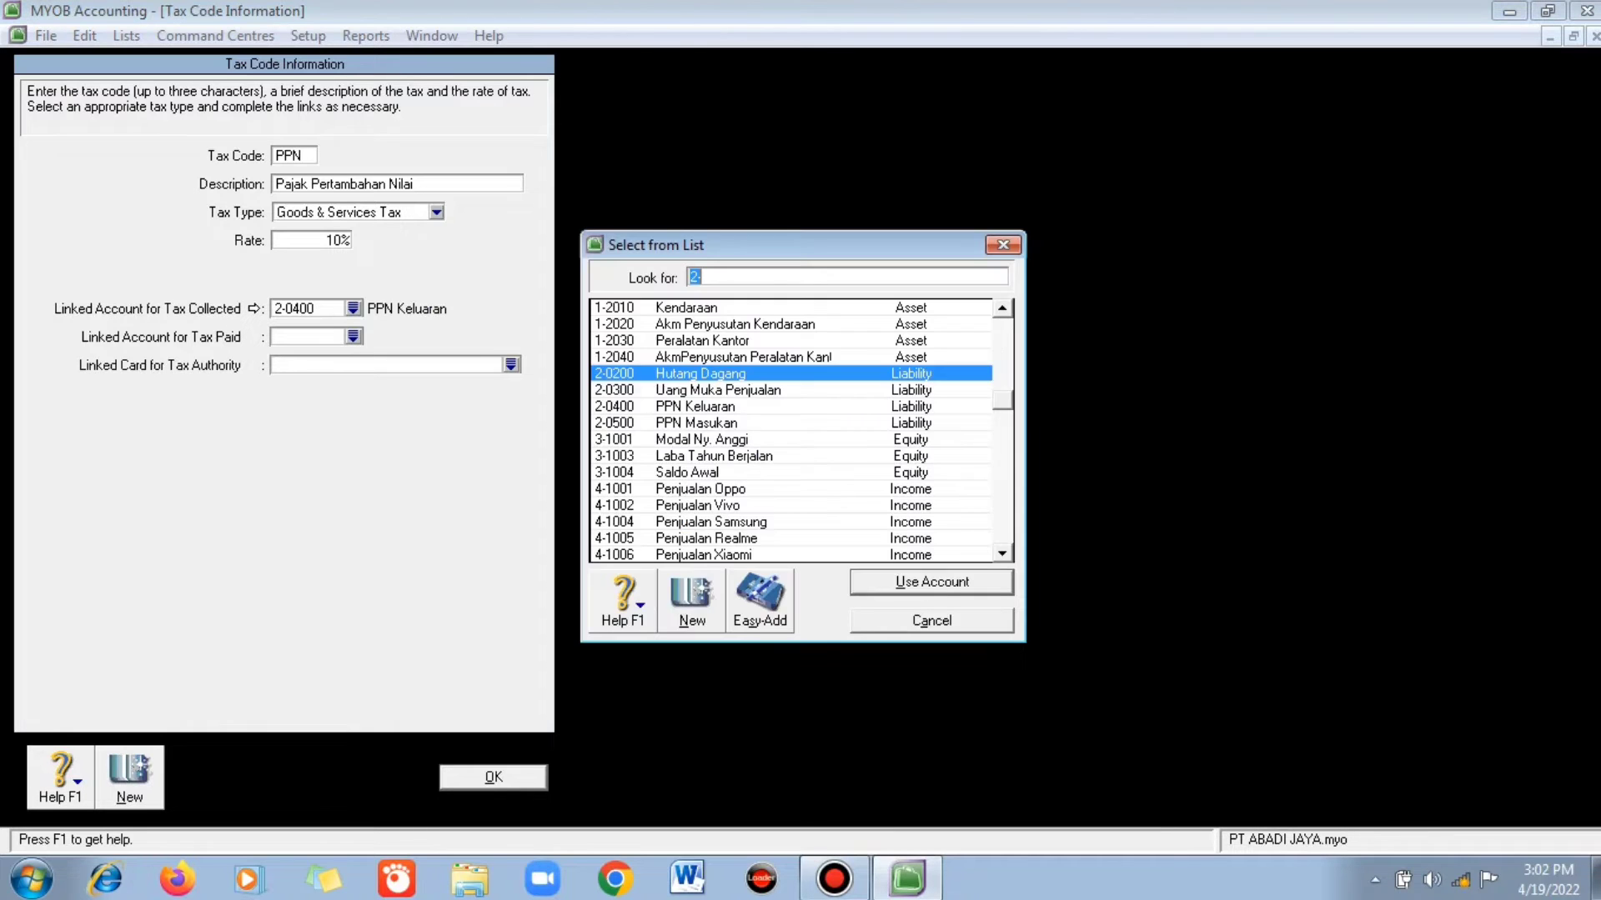
text(2-0500)
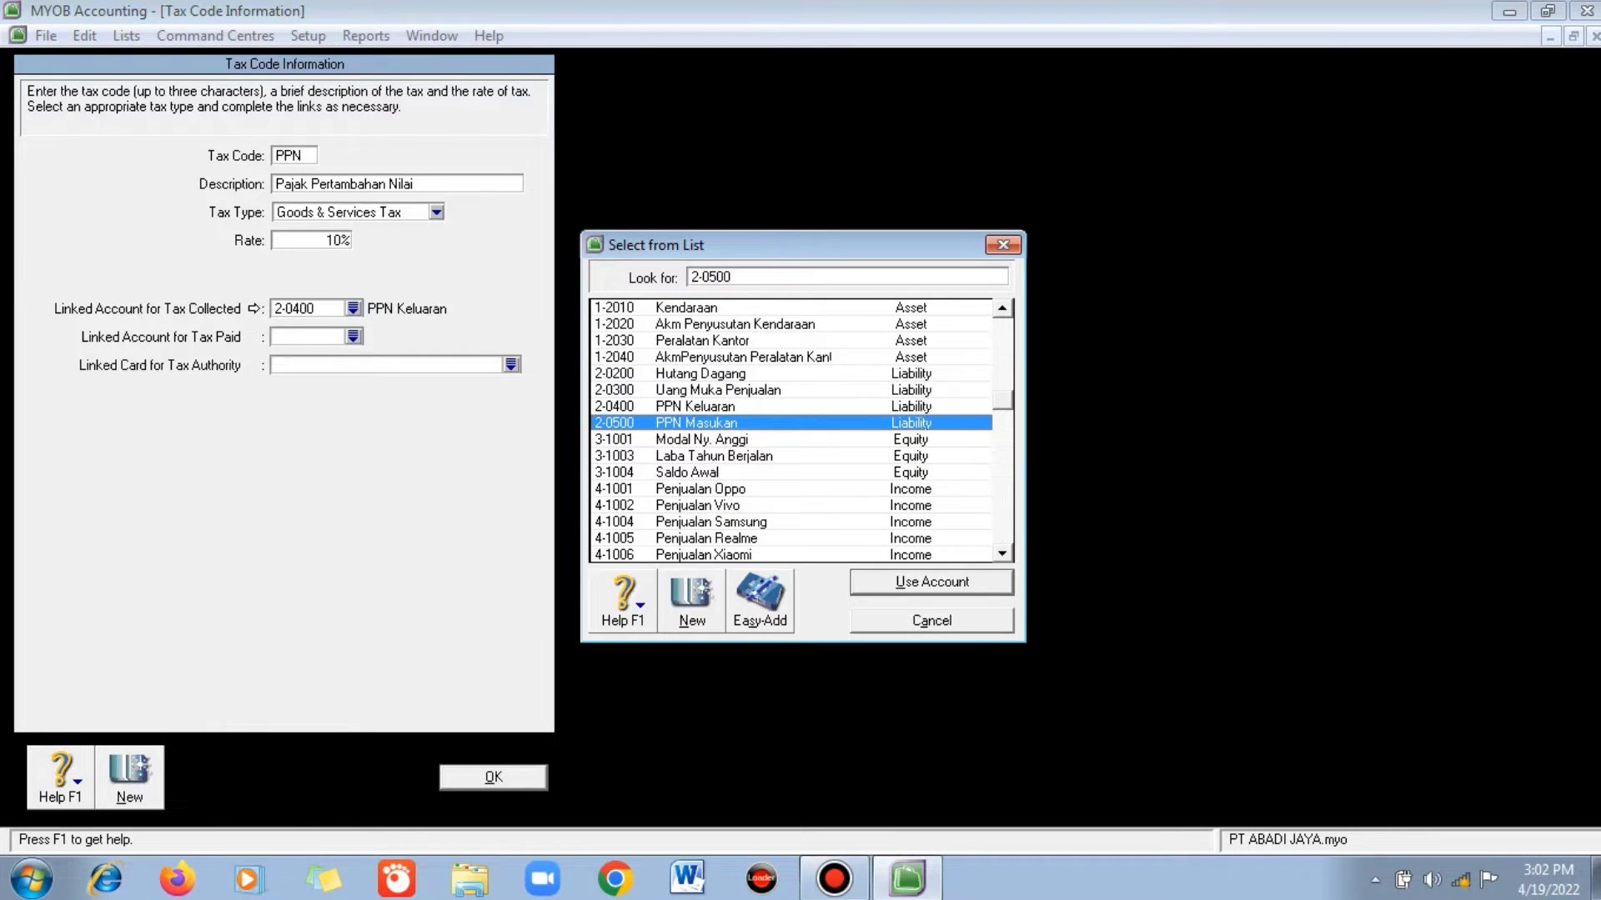
key(Return)
click(511, 364)
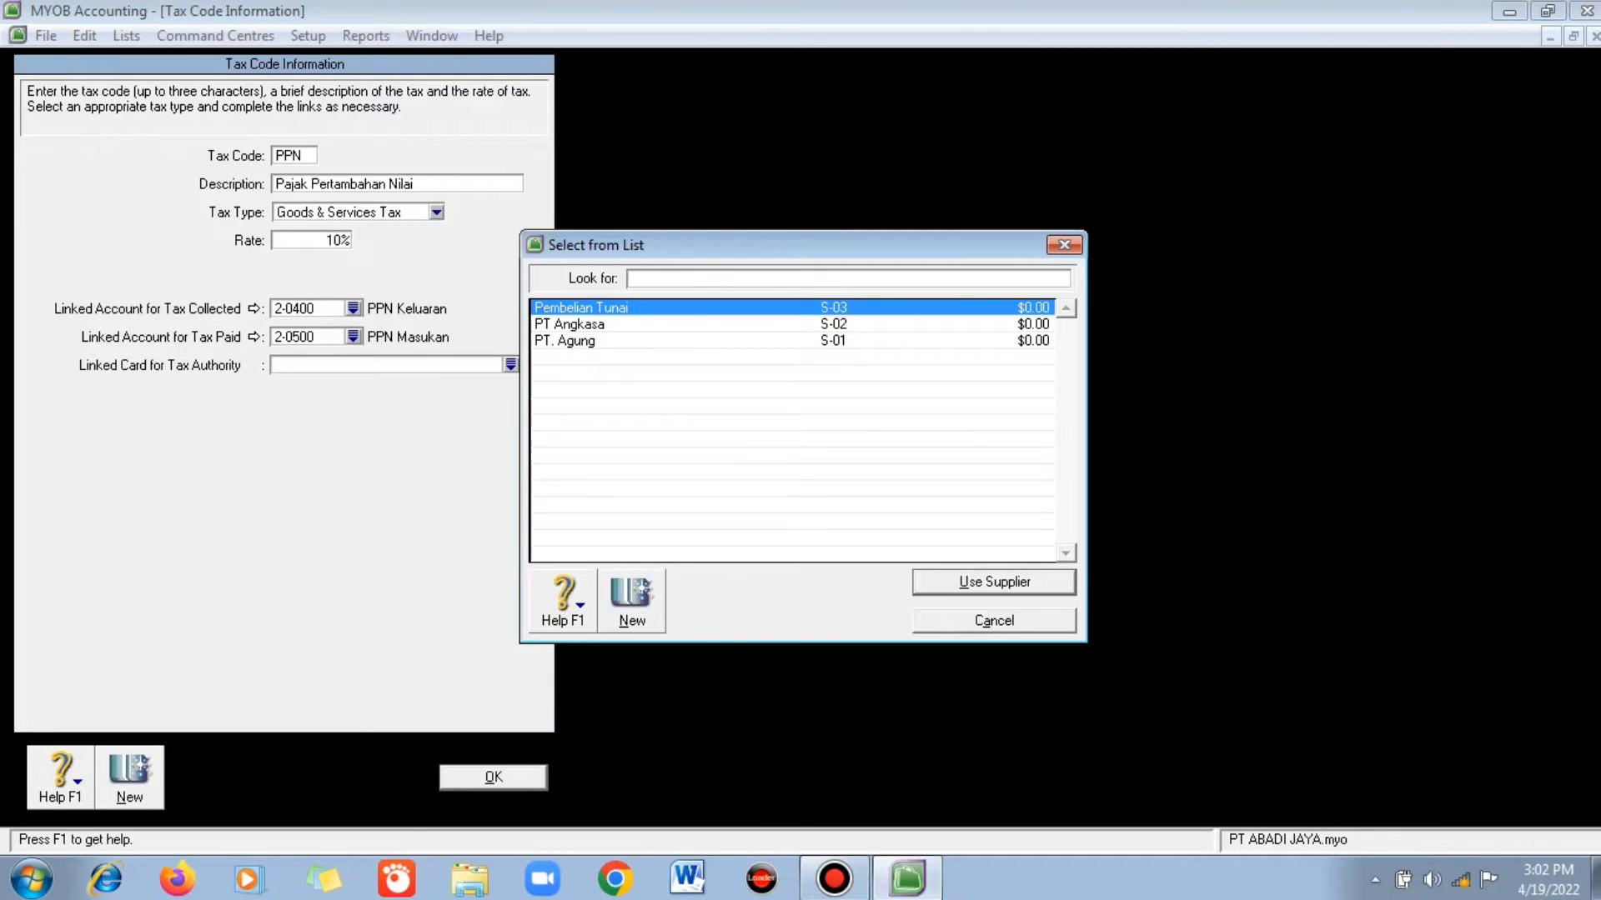
key(Return)
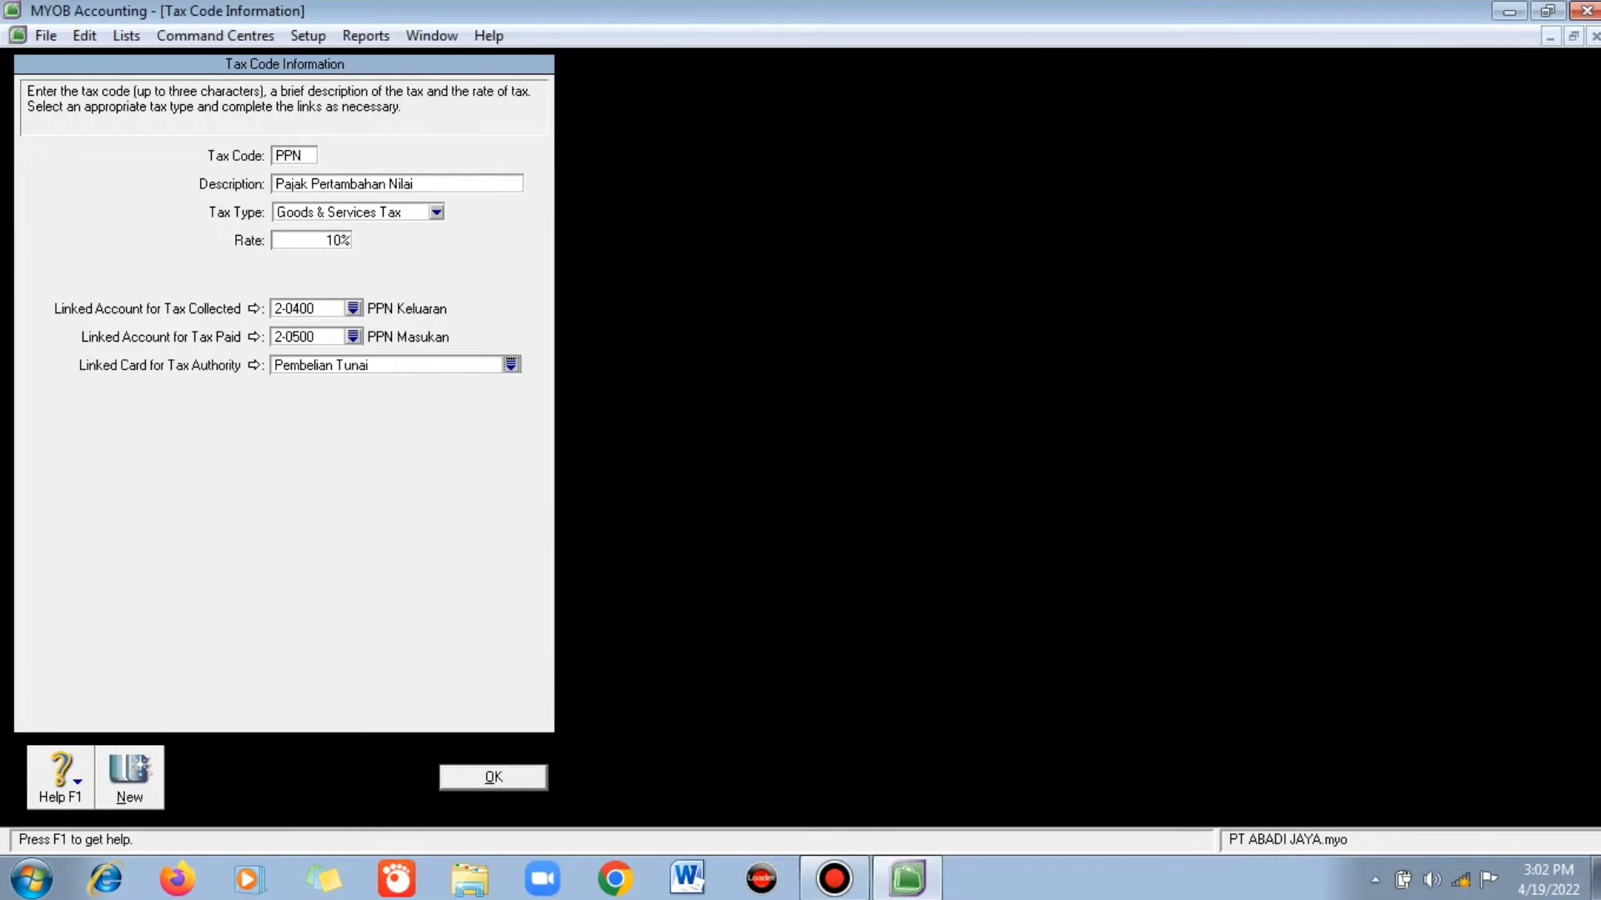
key(Return)
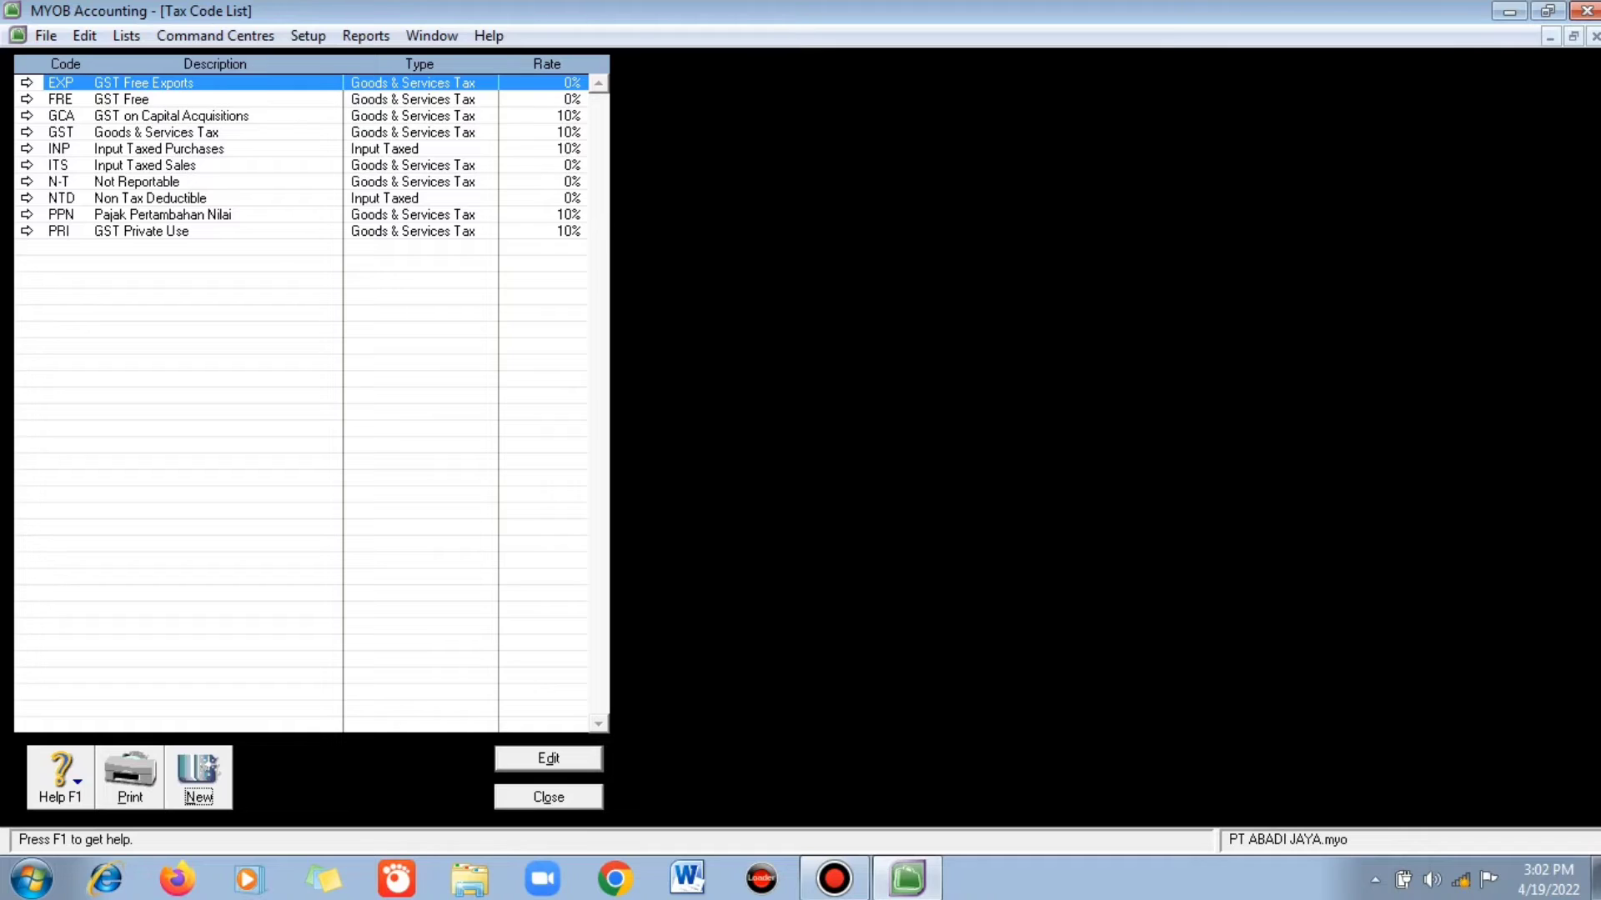
key(Escape)
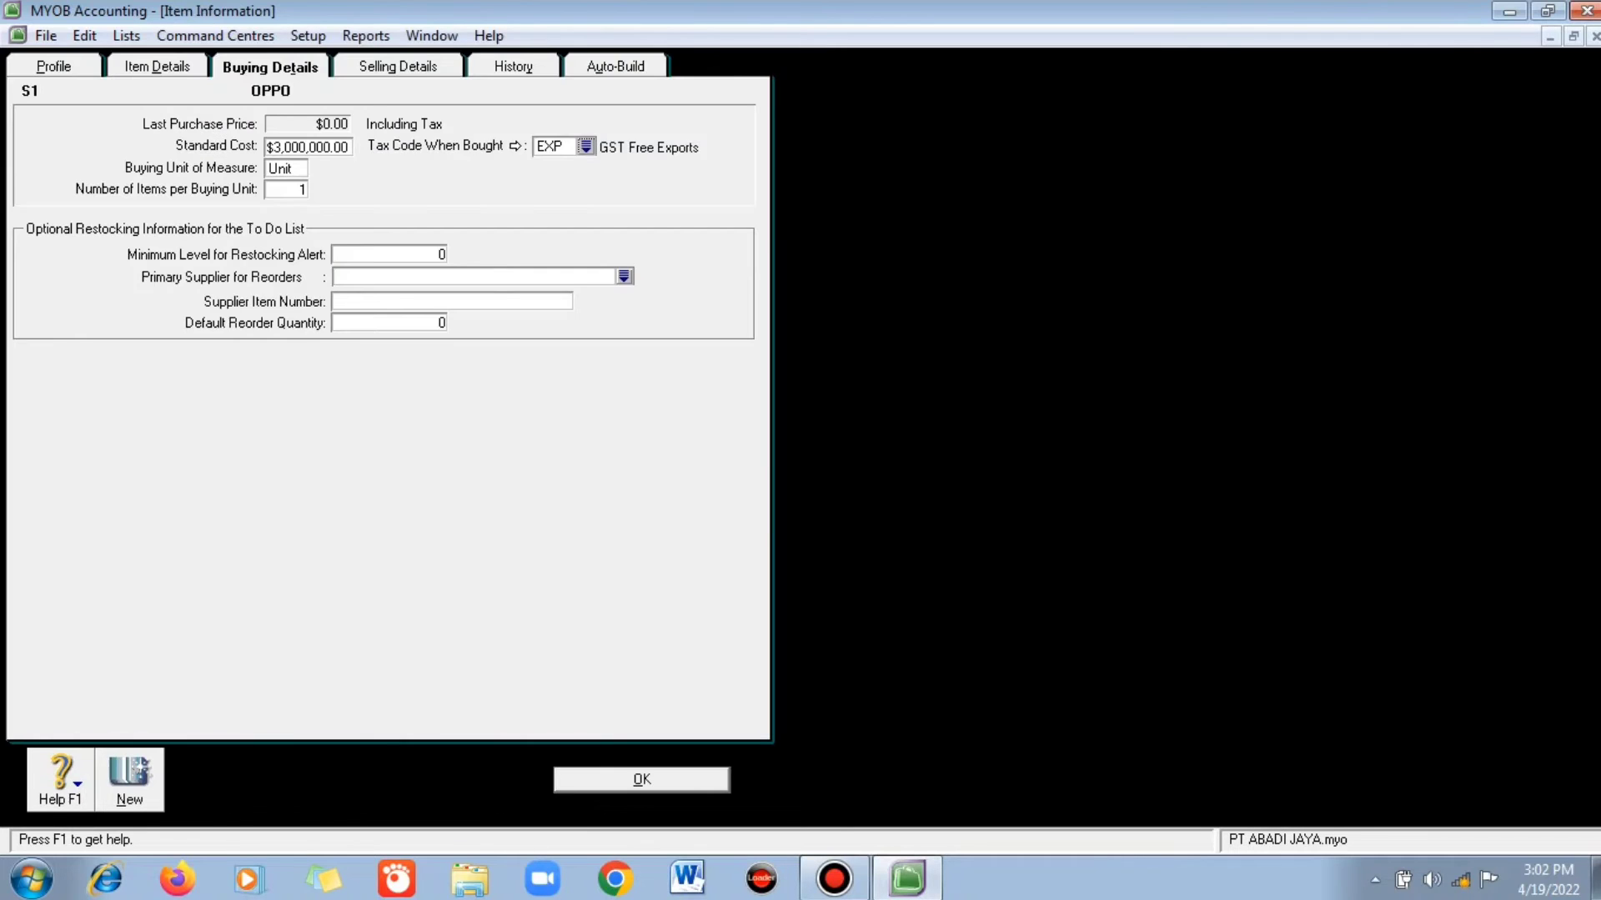
- Change OPPO's purchase tax code to PPN
click(586, 147)
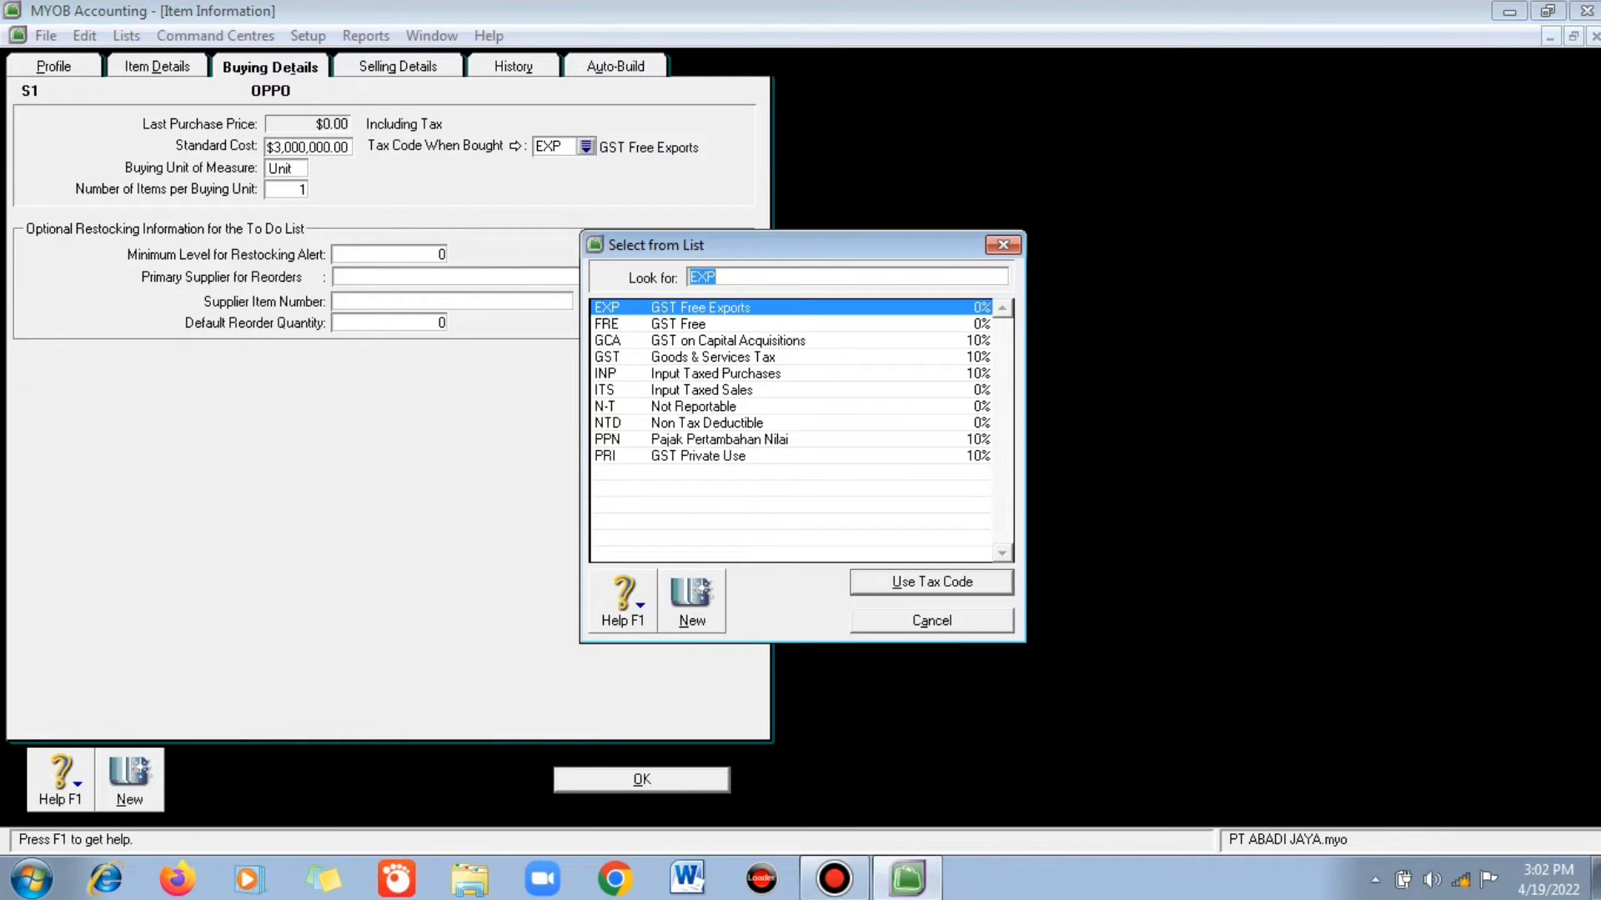
text(PPN)
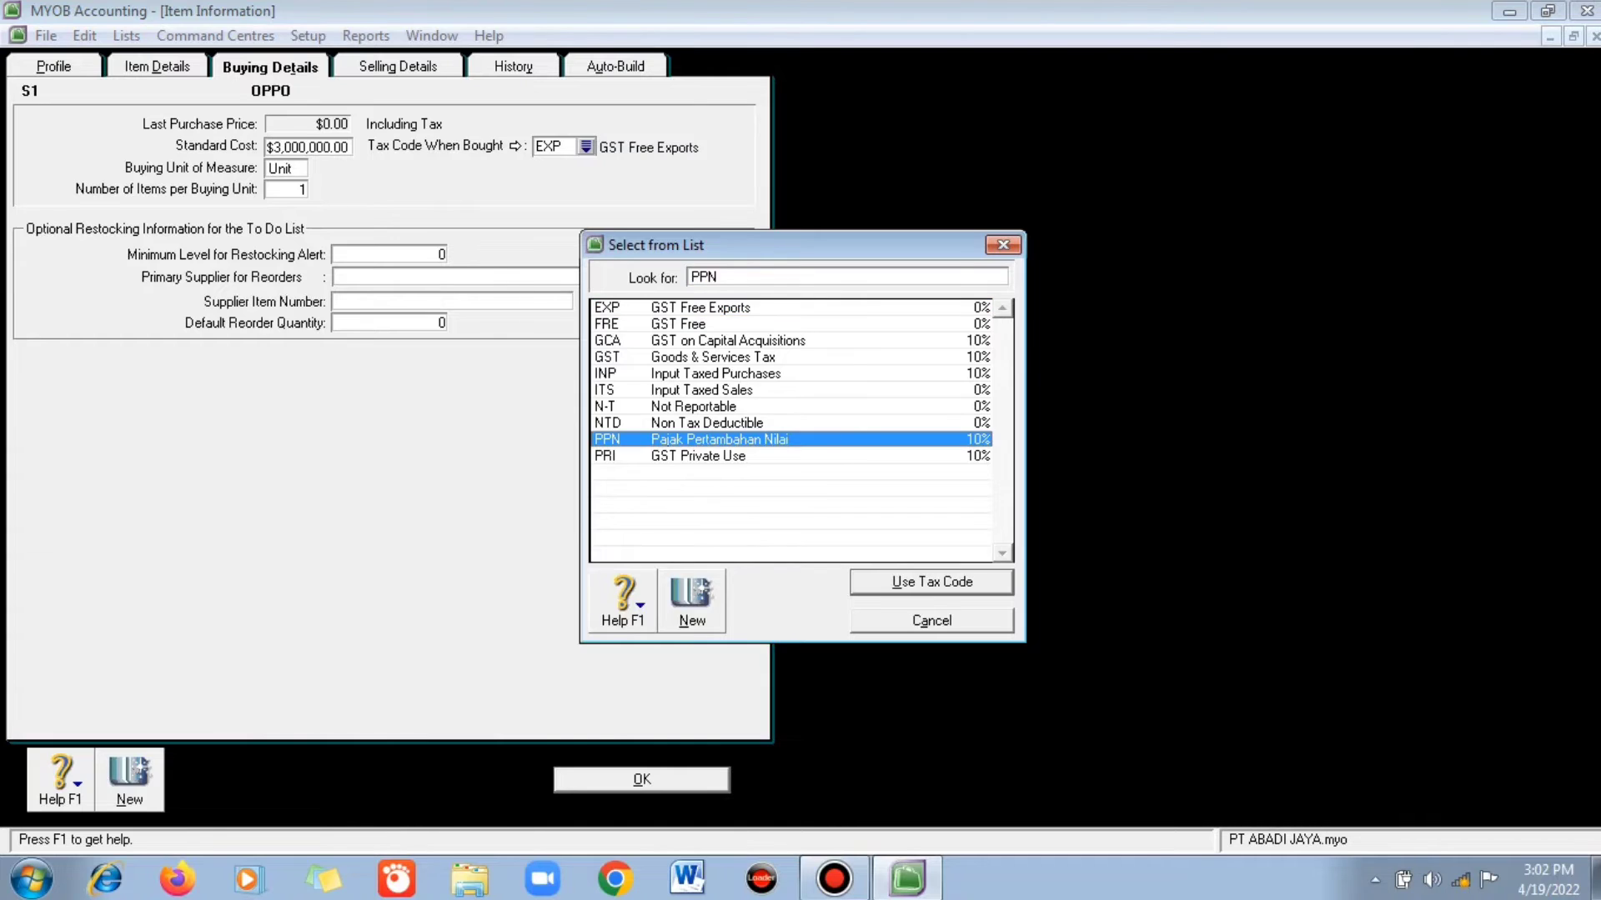
key(Return)
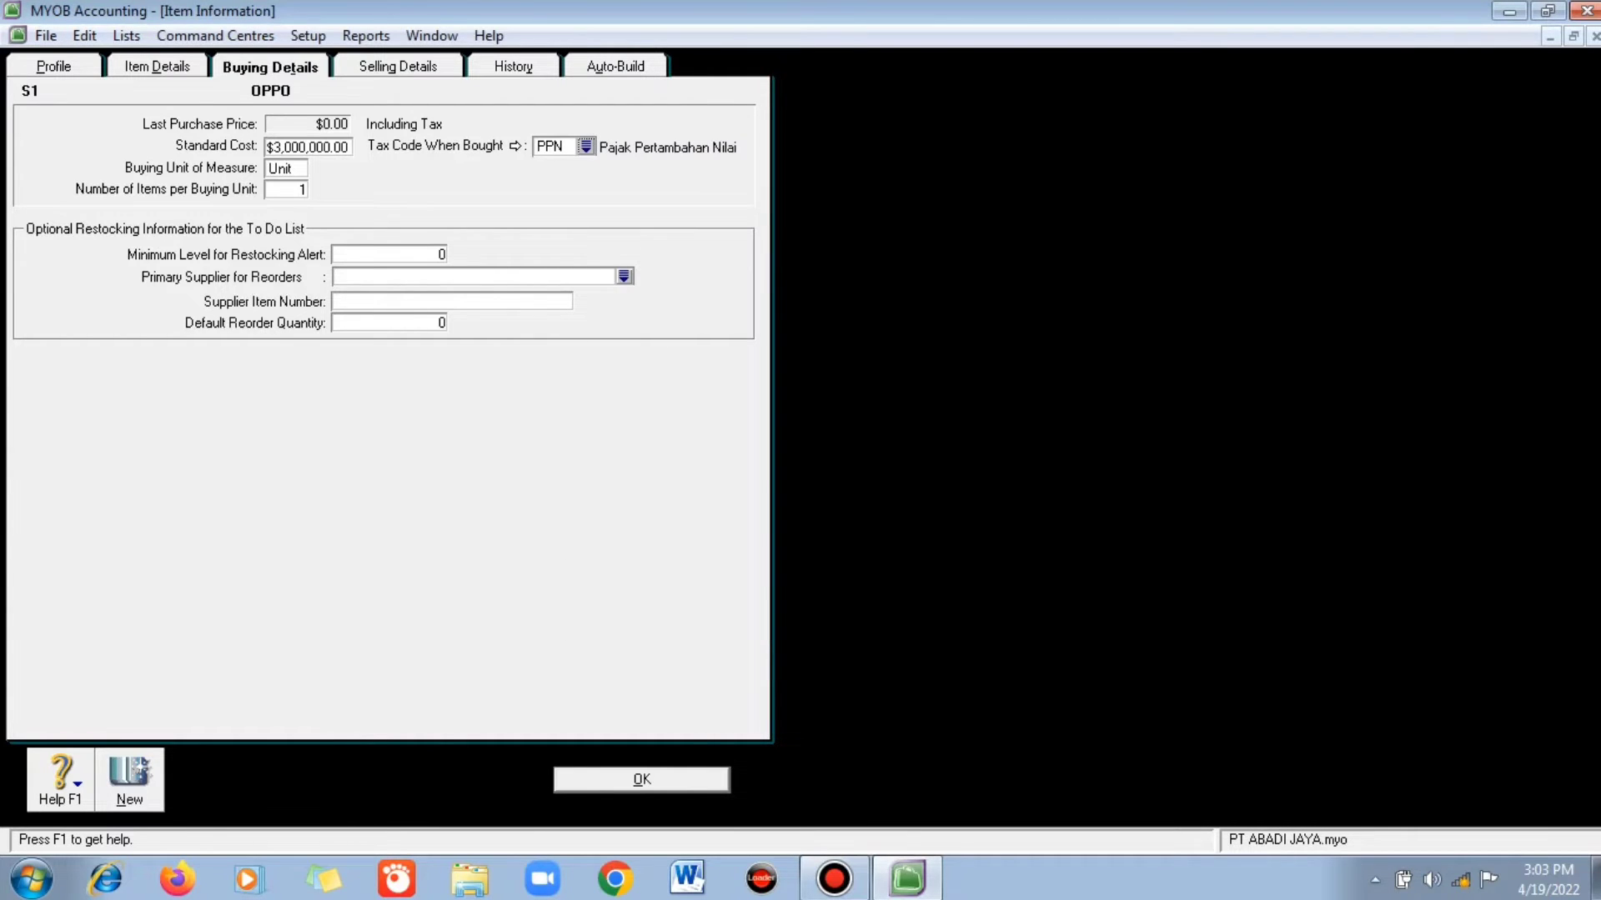
- Set OPPO's base selling price to 3,500,000 with selling unit 'unit'
click(397, 67)
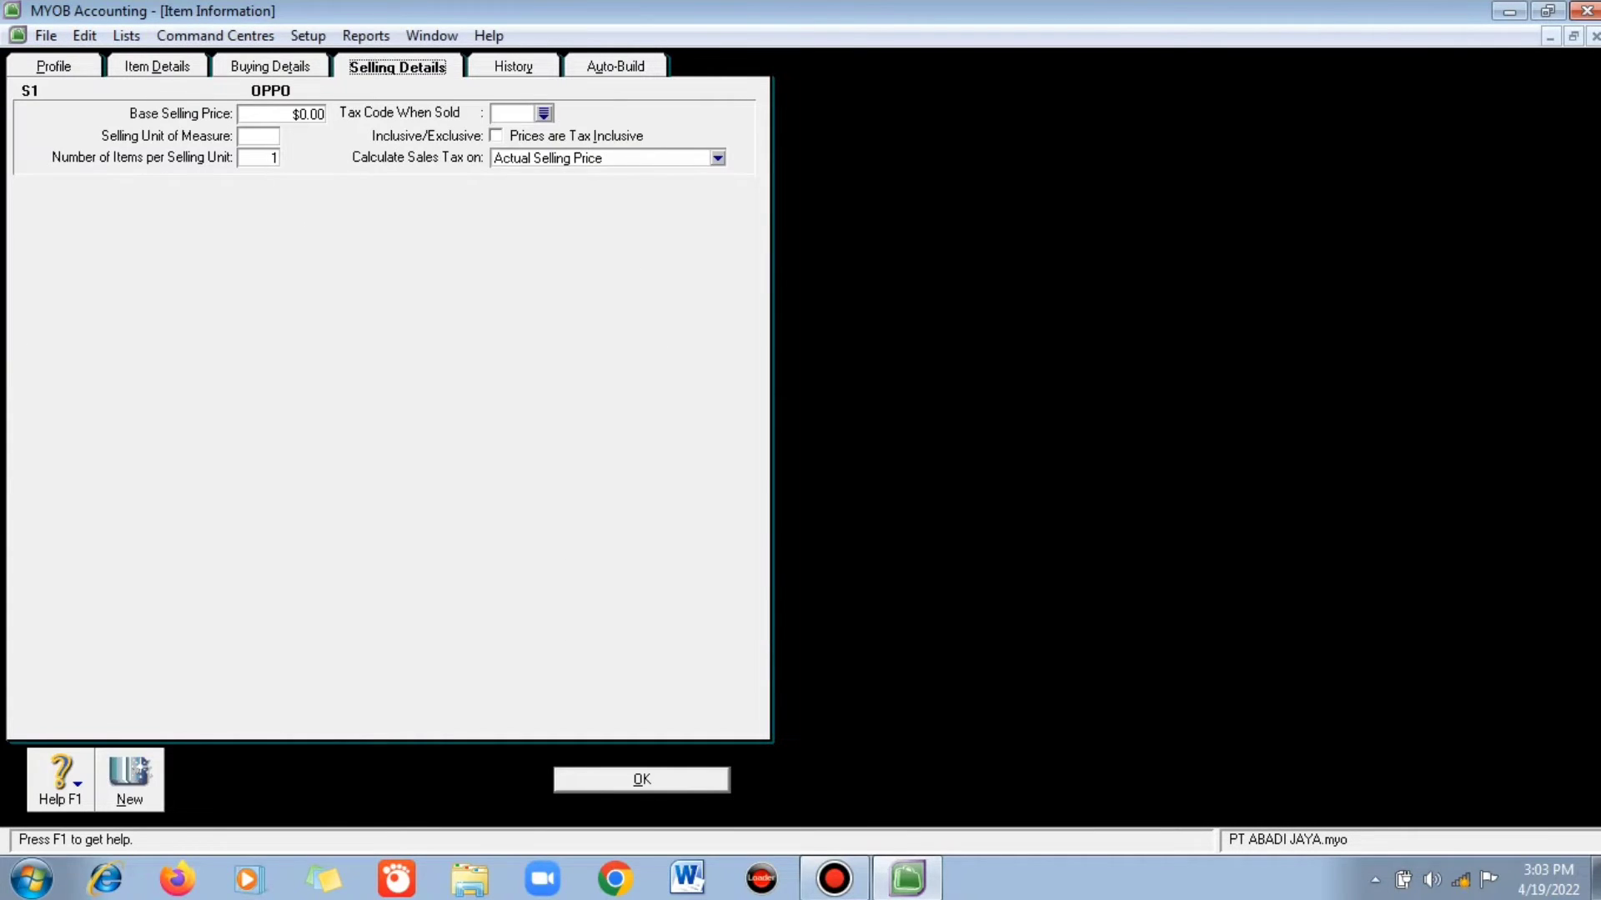
key(Tab)
text(3,500,00)
text(0)
key(Tab)
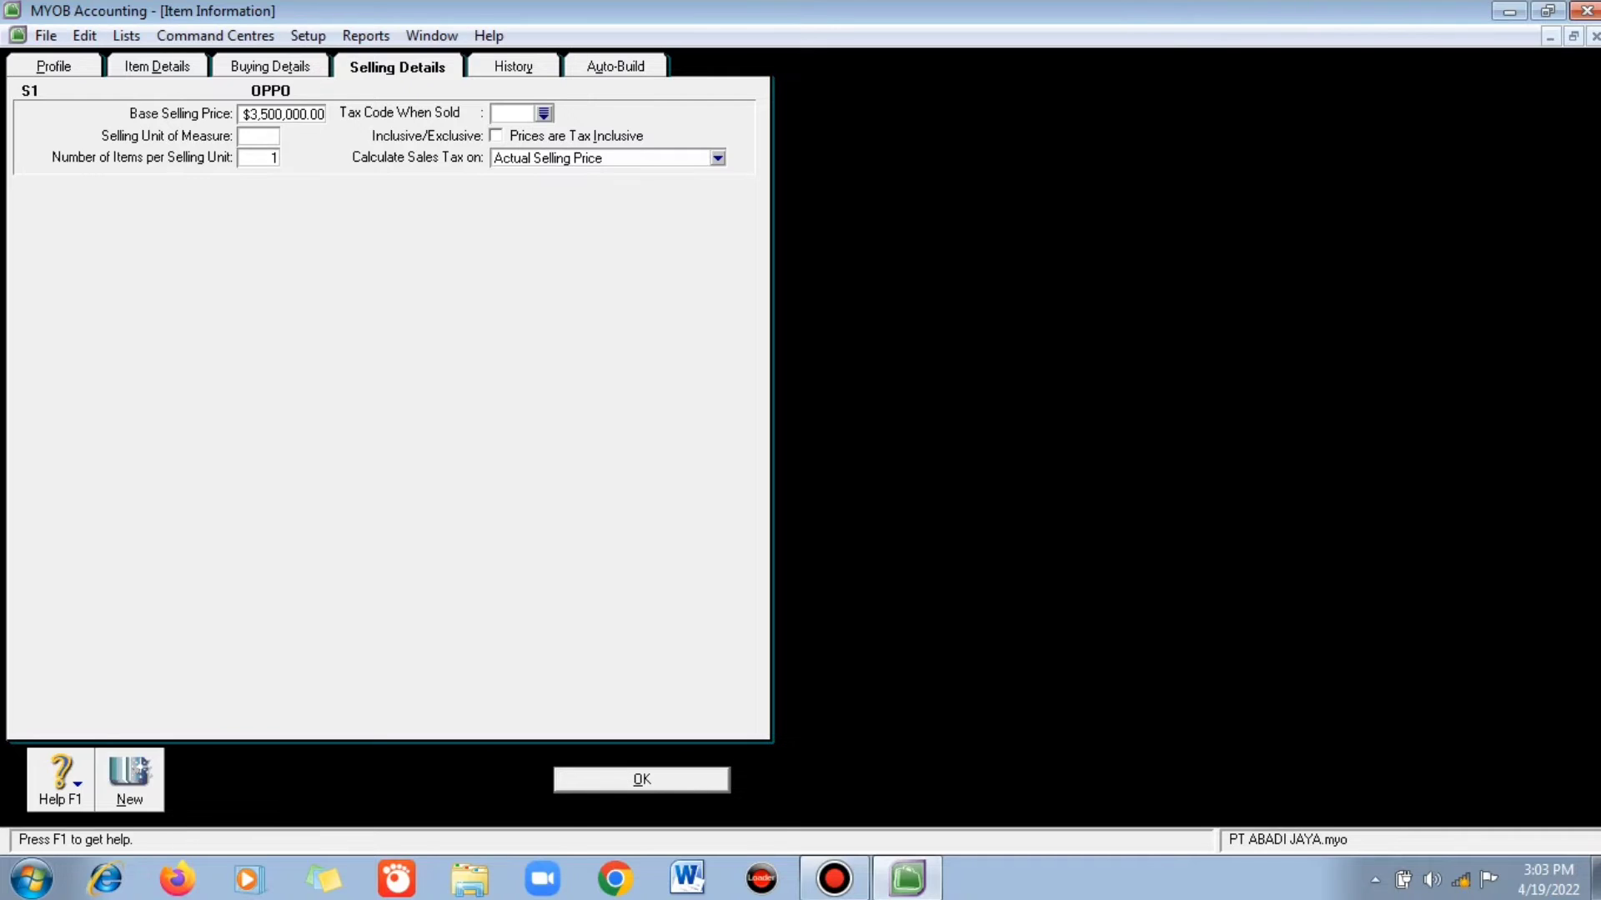
text(unit)
click(543, 113)
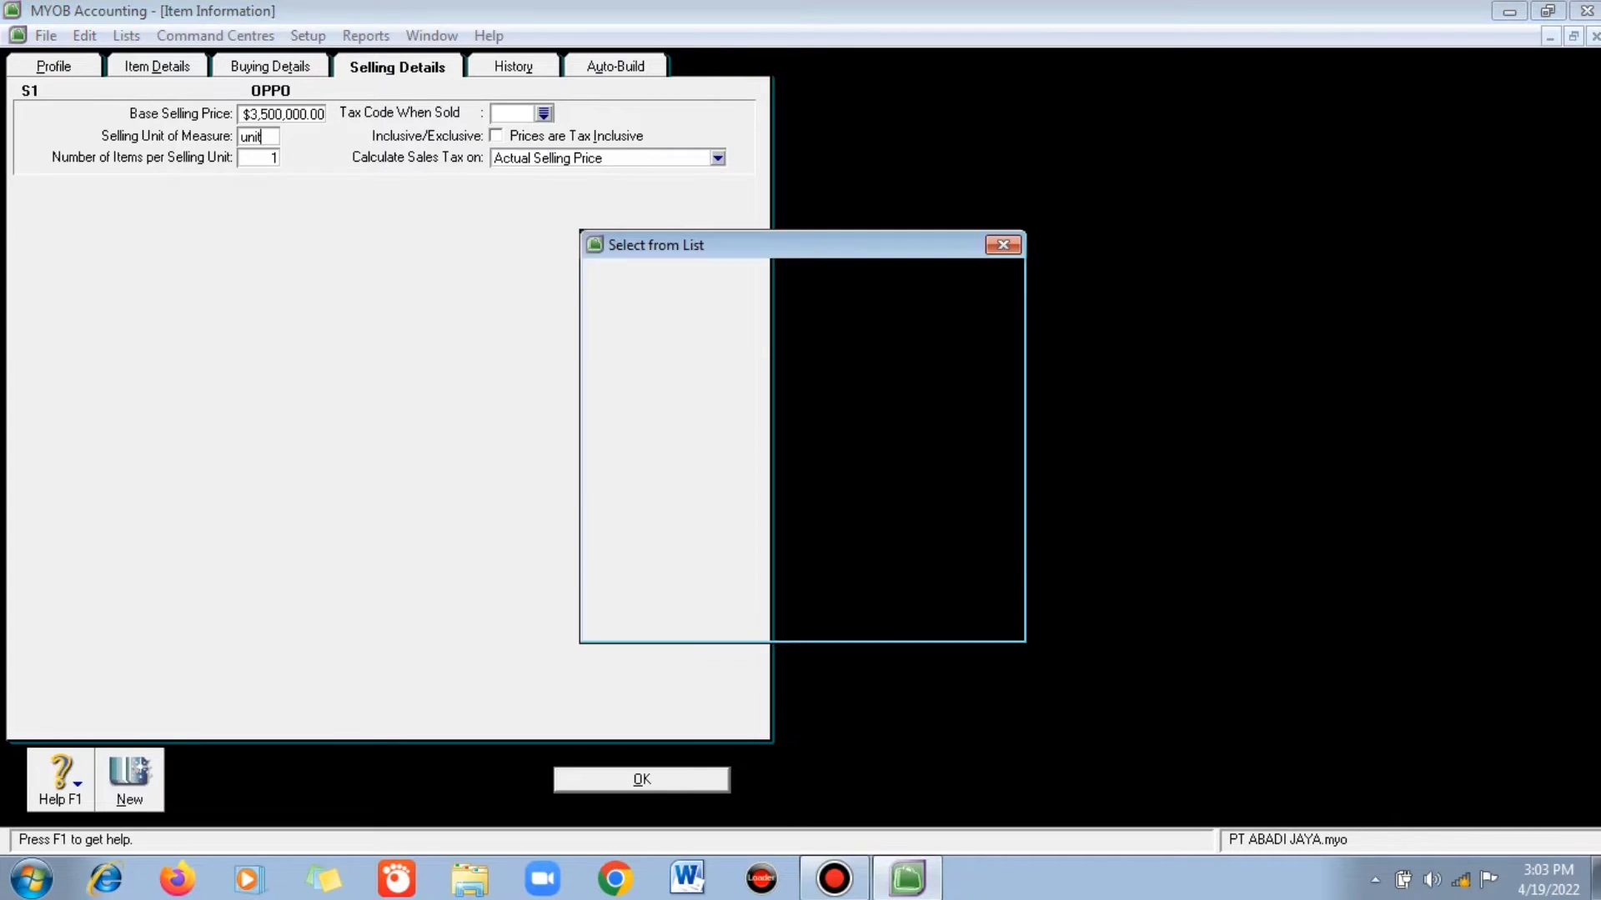
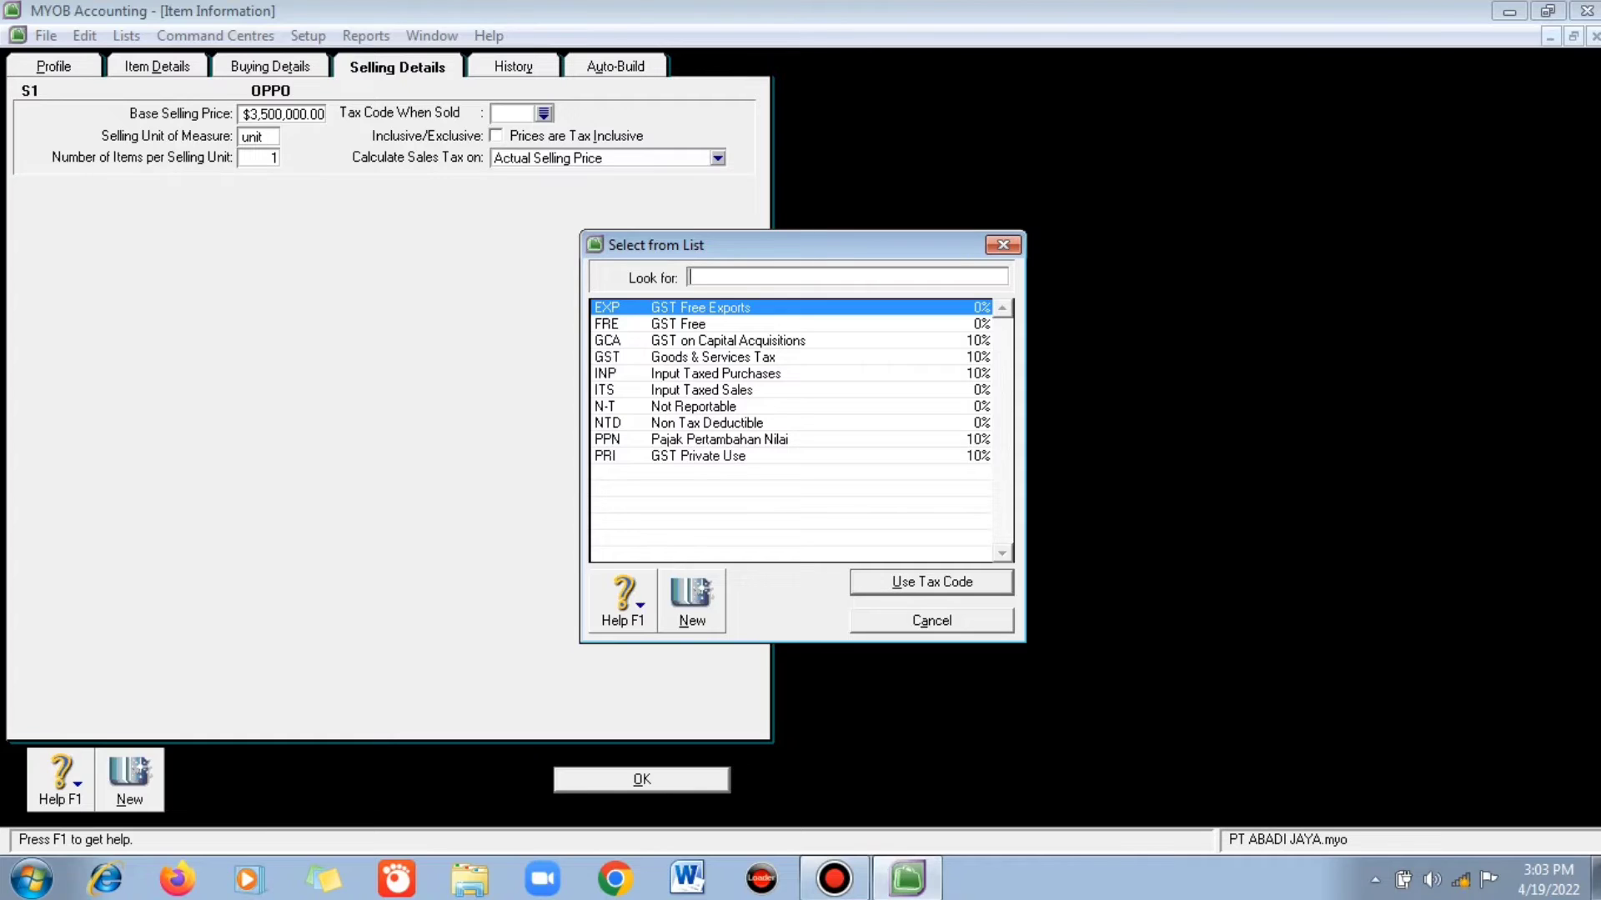
- Set OPPO's sales tax code to PPN and save the item
text(PPN)
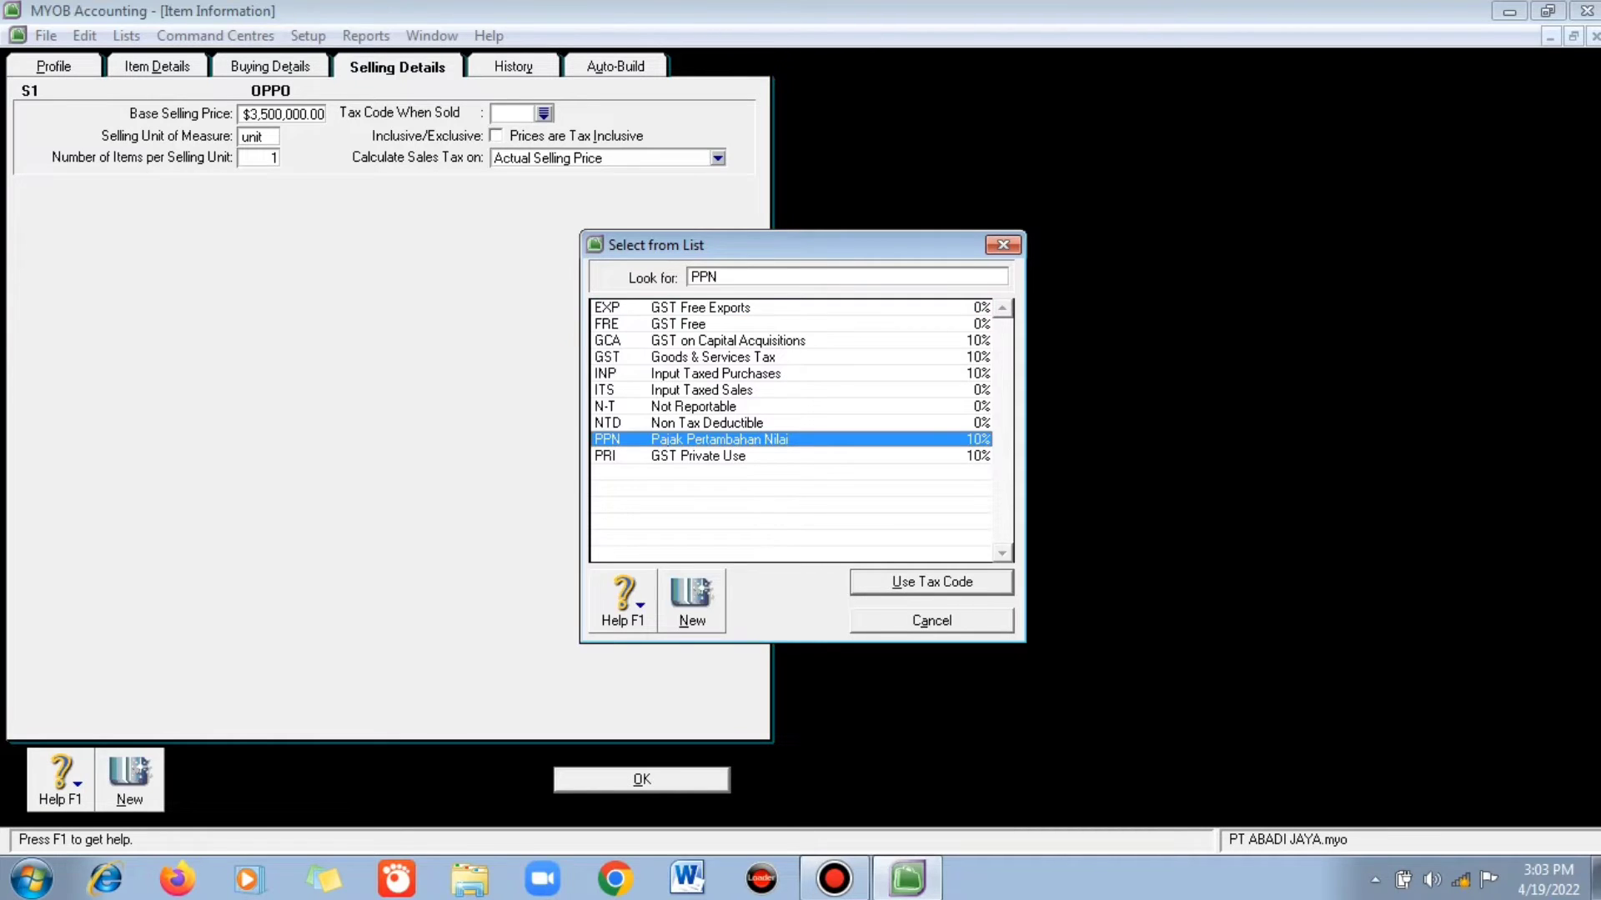
key(Return)
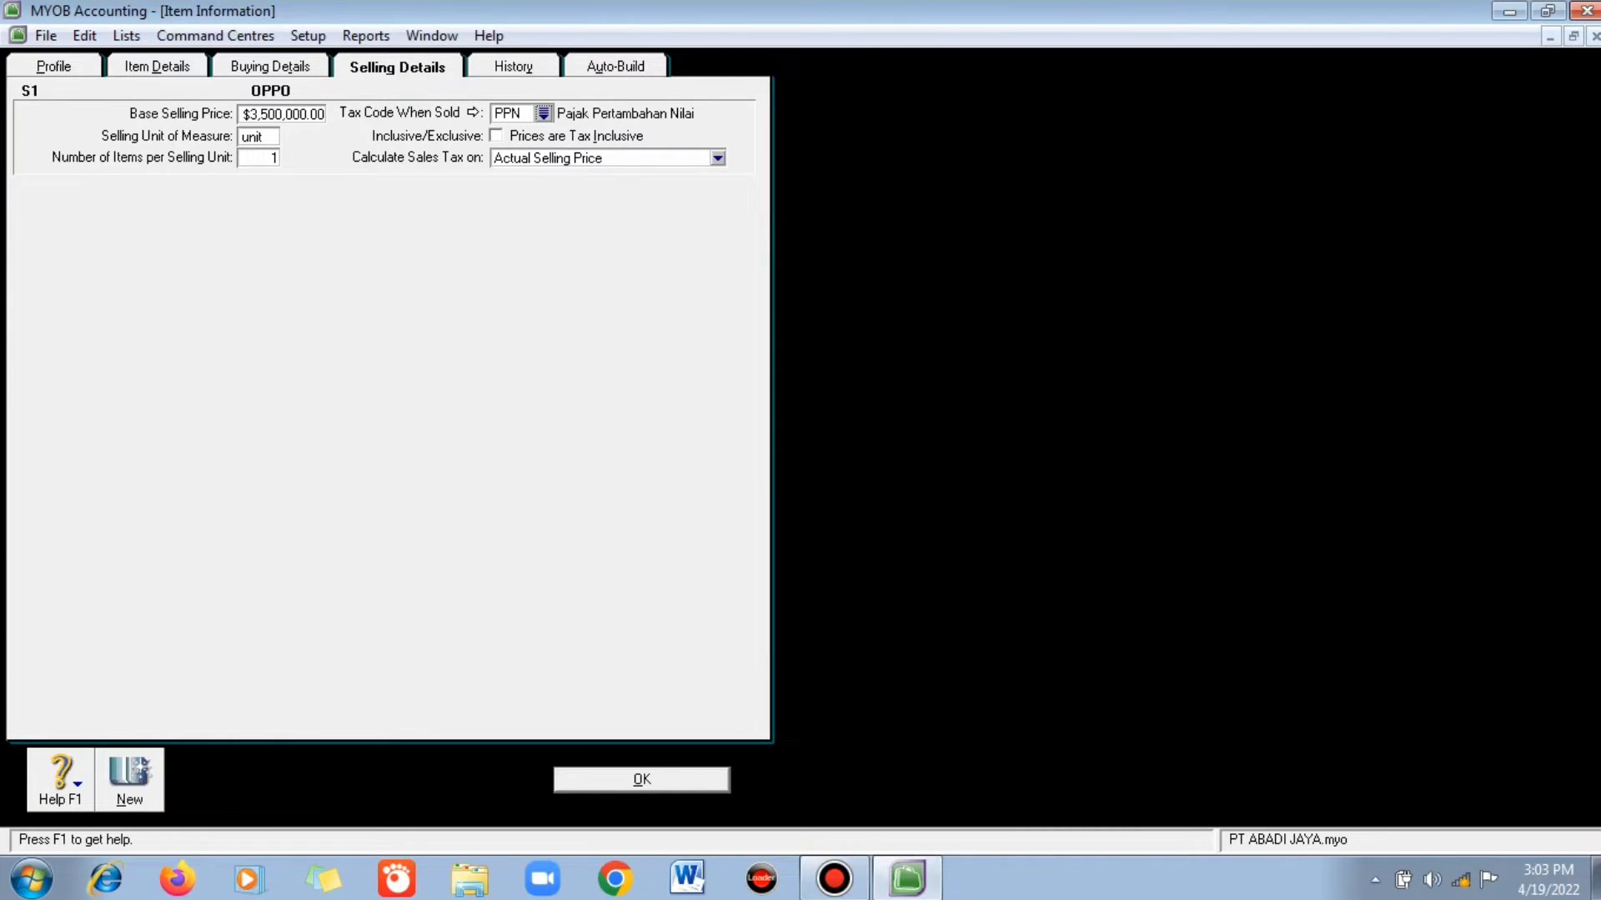
key(Return)
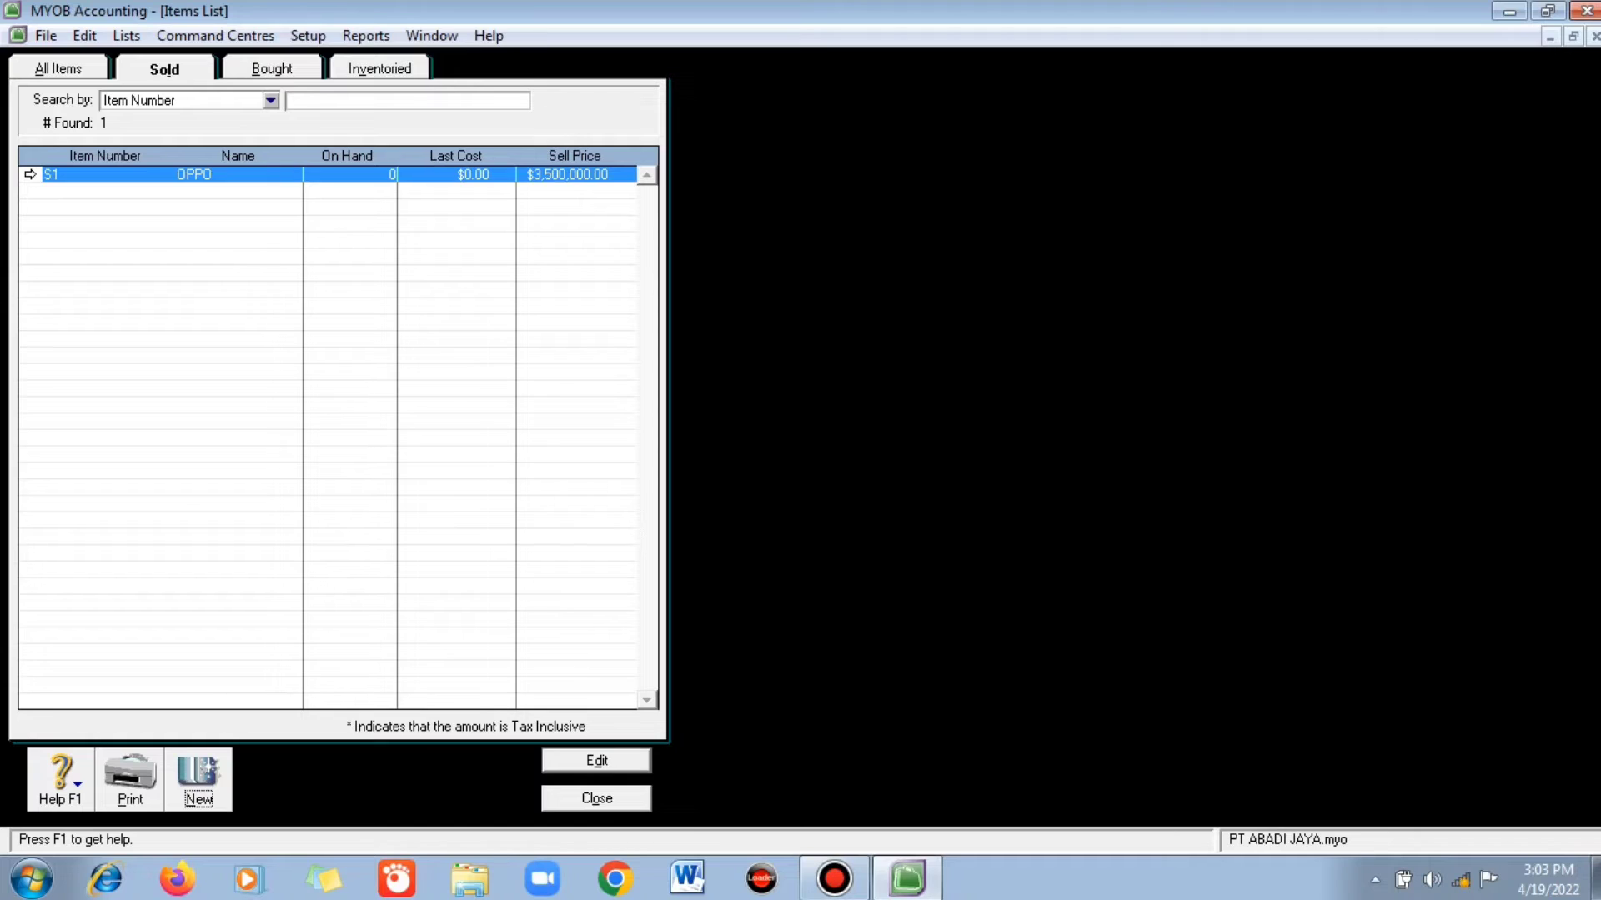
- Create item S2 Vivo as bought, sold and inventoried, with cost of sales account 5-1020 Vivo
click(30, 174)
key(alt+n)
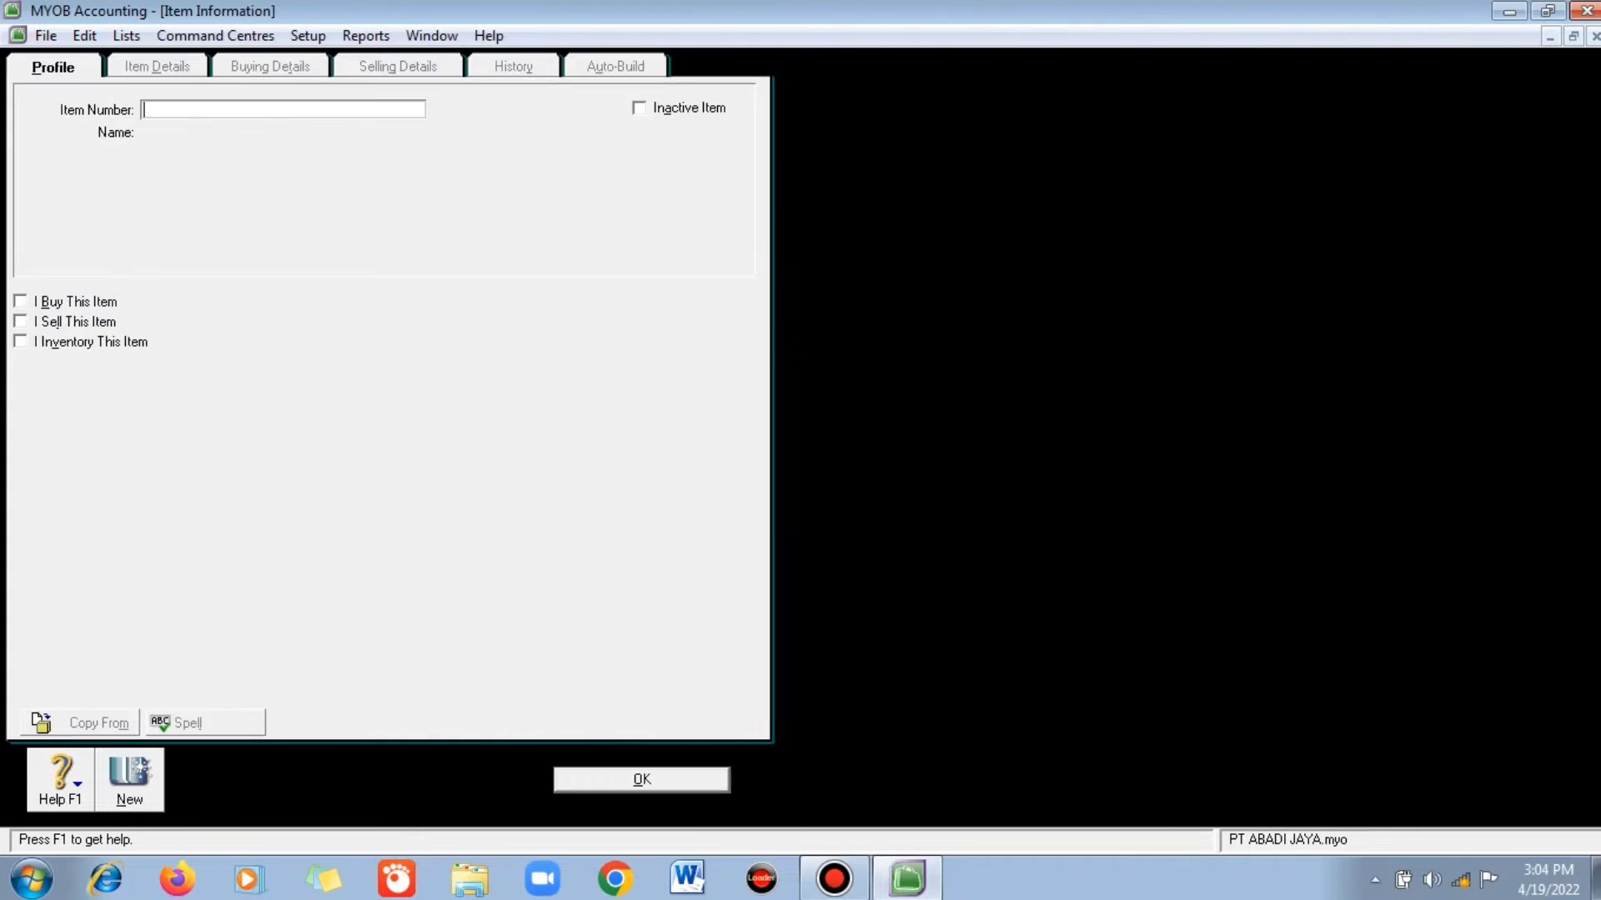
text(S2)
key(Tab)
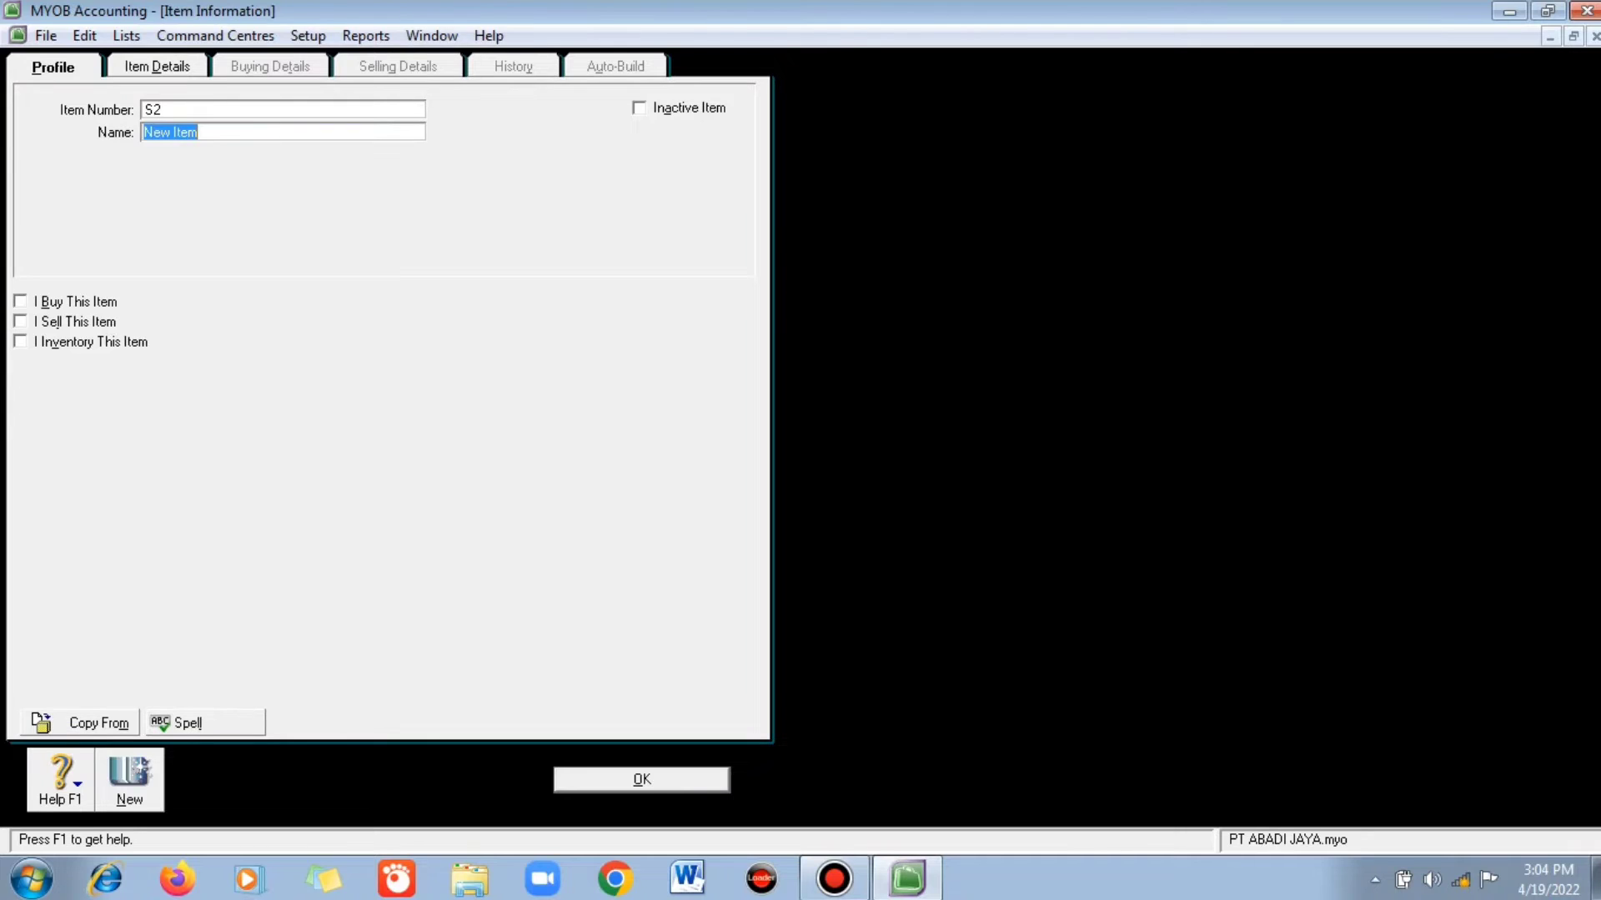
text(Vivo)
click(20, 302)
click(20, 322)
click(20, 341)
click(529, 303)
click(680, 389)
click(932, 583)
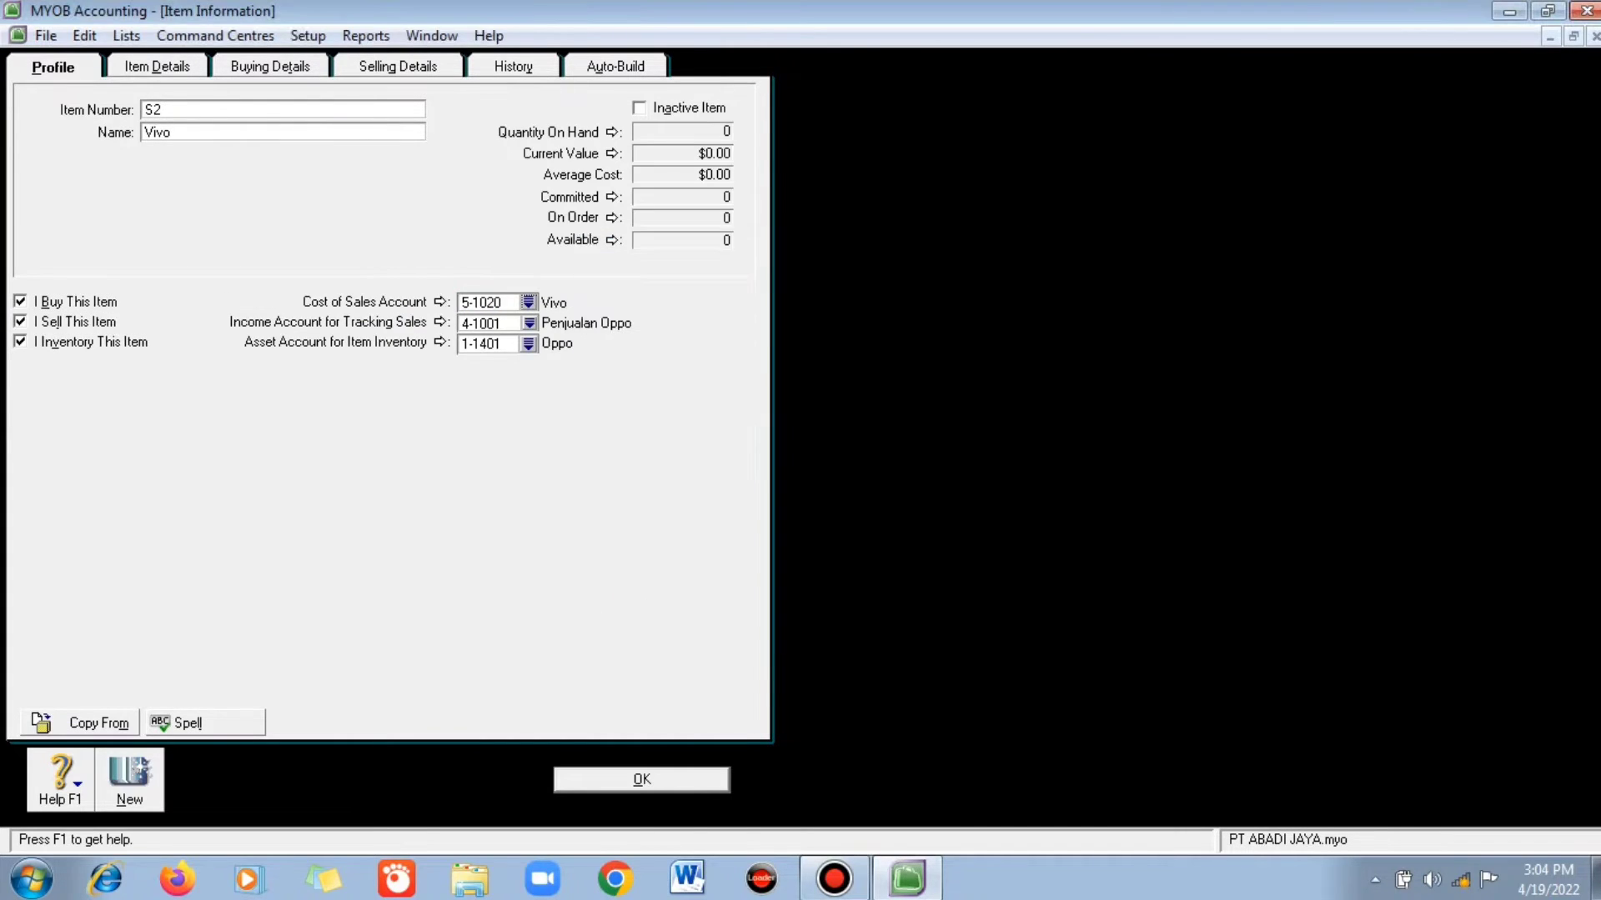
- Give Vivo income 4-1002, inventory 1-1402, standard cost 2,500,000 and 3,000,000 selling price, then save
click(529, 324)
double_click(697, 390)
click(529, 343)
double_click(677, 389)
click(270, 67)
double_click(334, 147)
text(2500000)
click(398, 67)
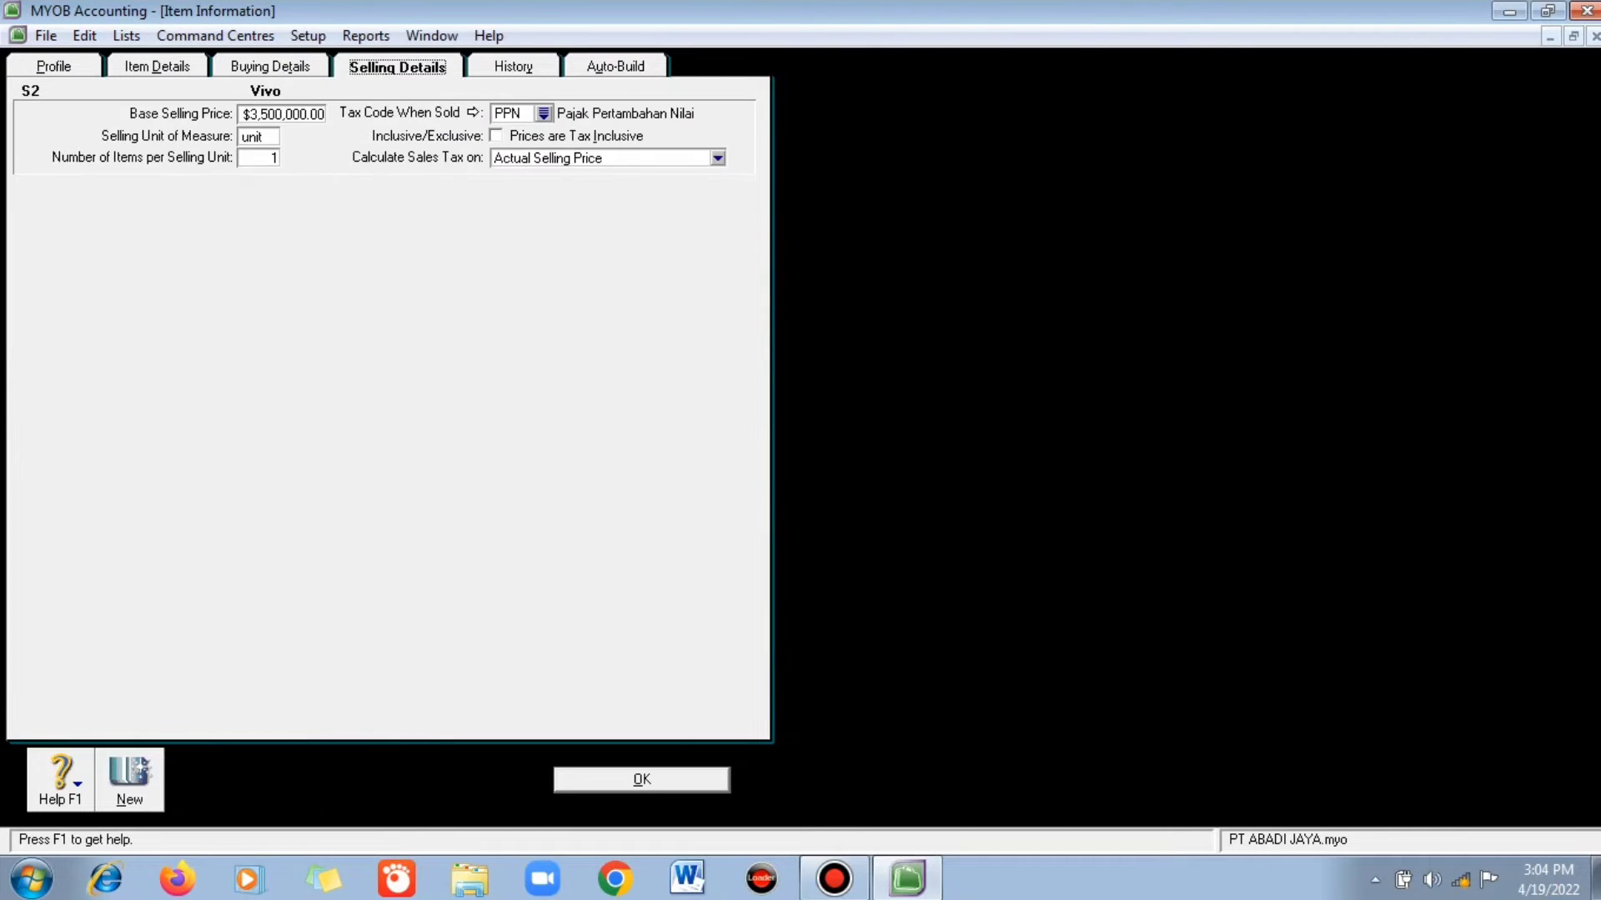
key(Tab)
text(00)
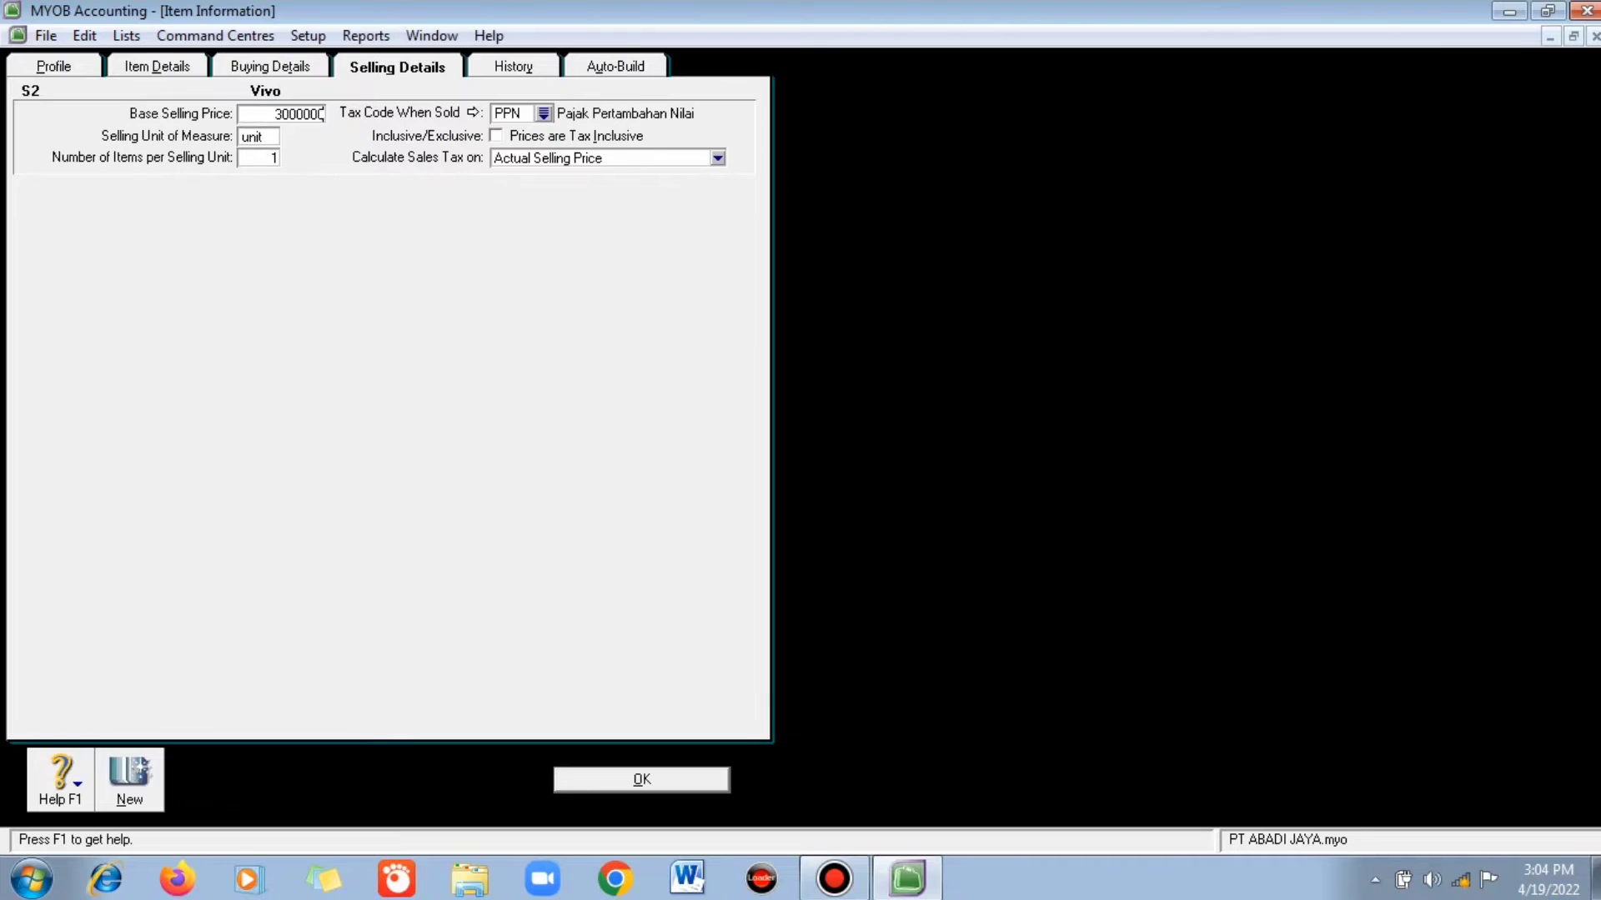
key(Return)
key(Return)
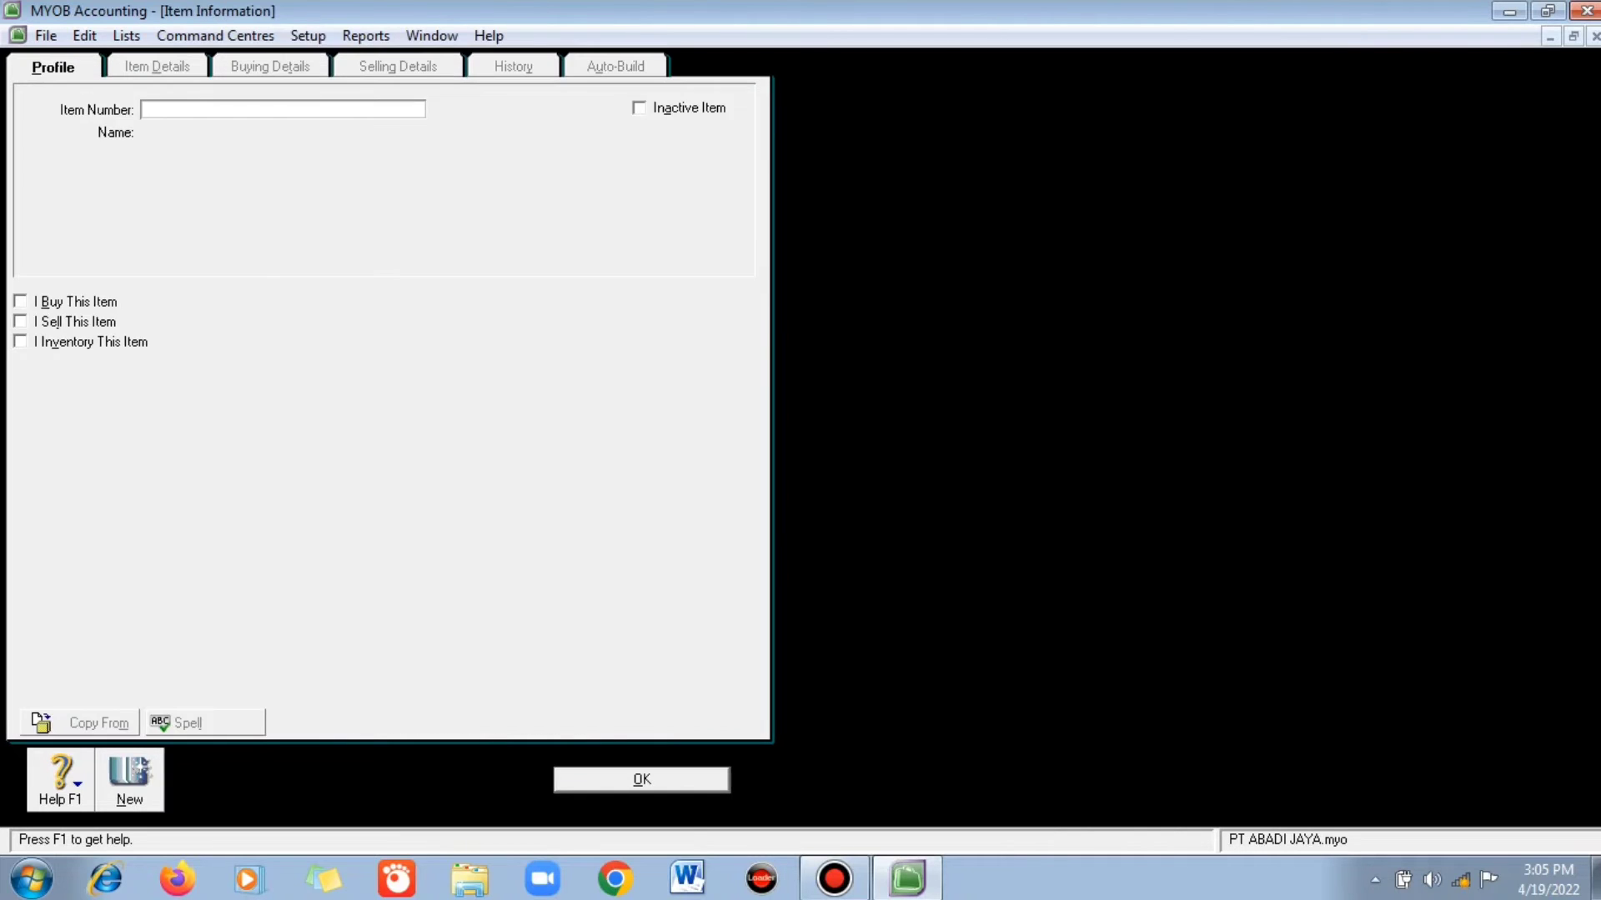
- Start item S3 as bought, sold and inventoried, initially named Realme with cost of sales 5-1040
text(S3)
key(Tab)
key(BackSpace)
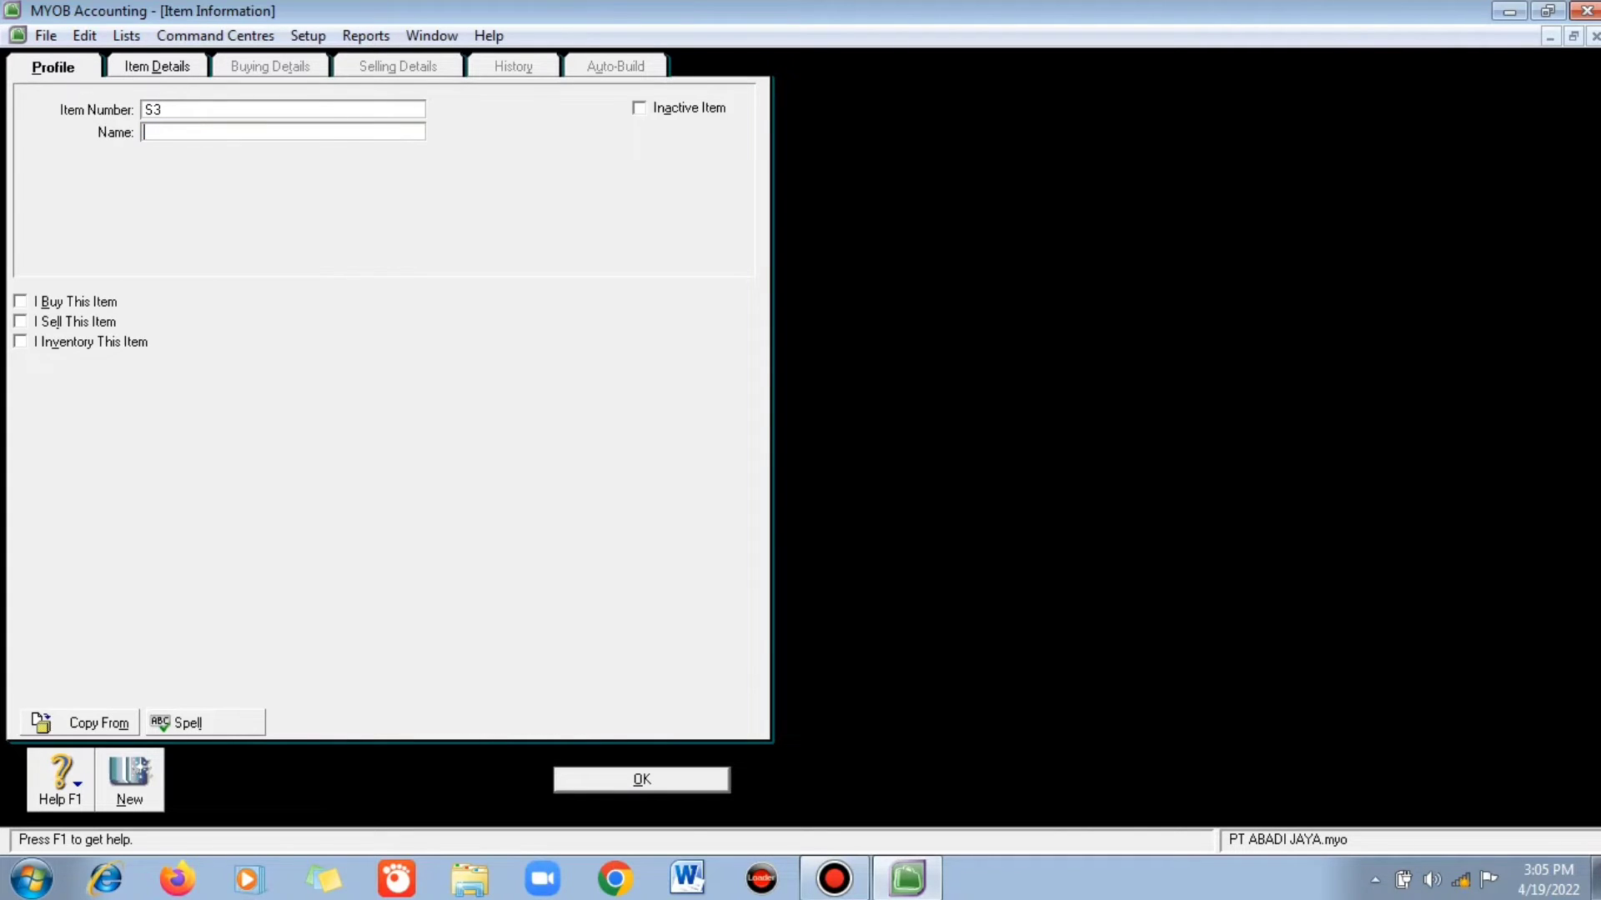
text(Realme)
key(BackSpace)
text(i)
key(BackSpace)
text(e)
key(Tab)
key(space)
key(Tab)
key(Tab)
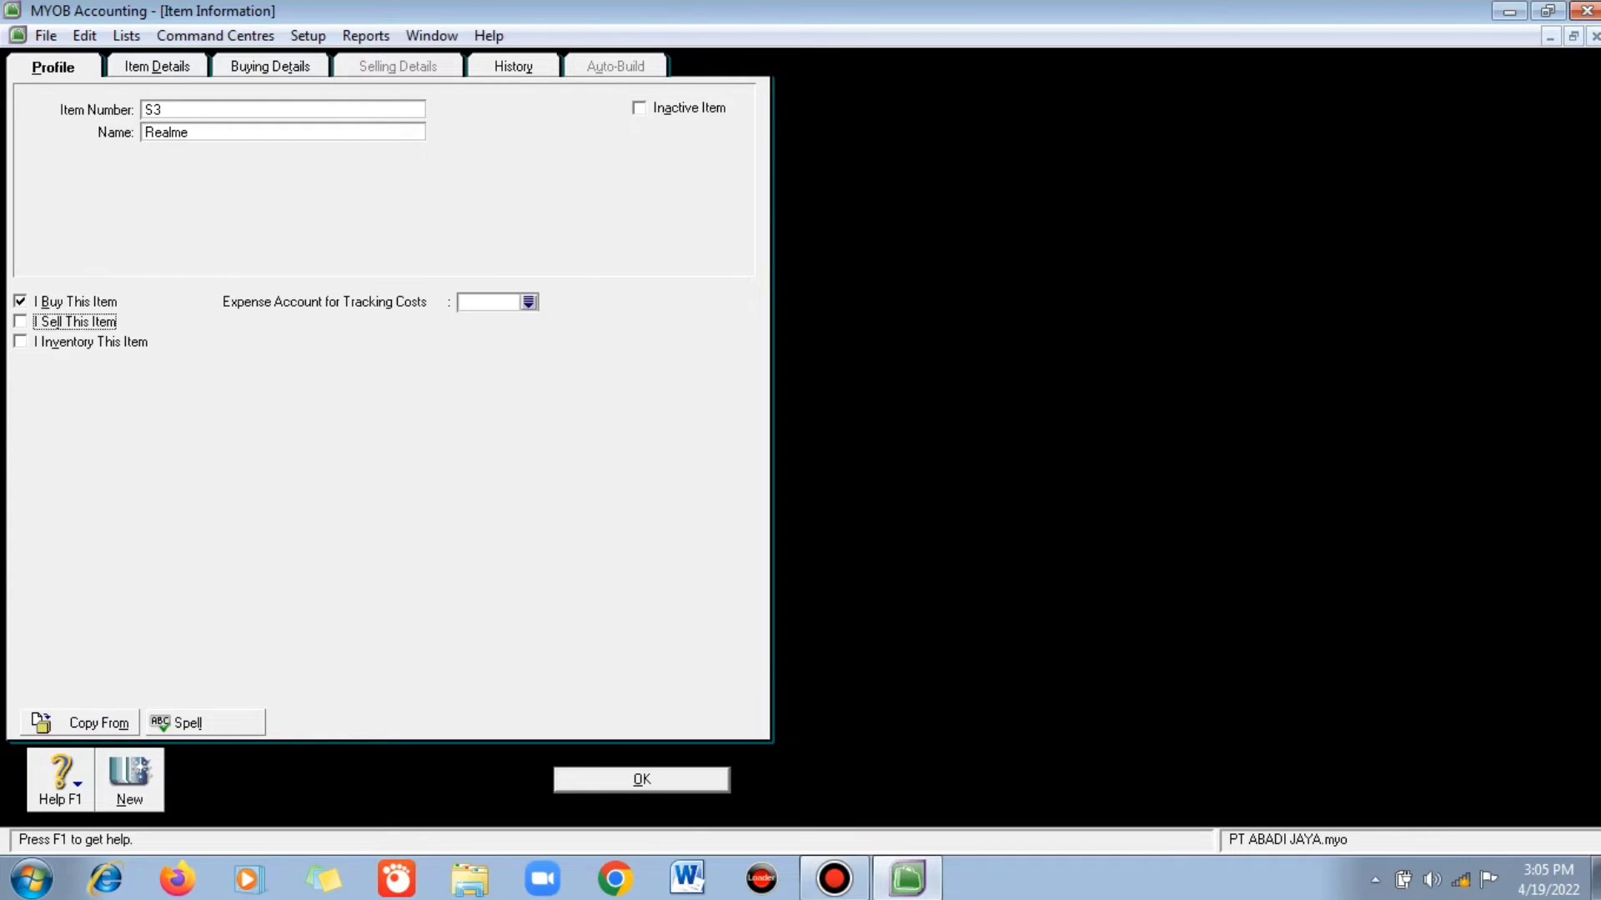
key(space)
key(Tab)
key(Tab)
key(space)
click(528, 302)
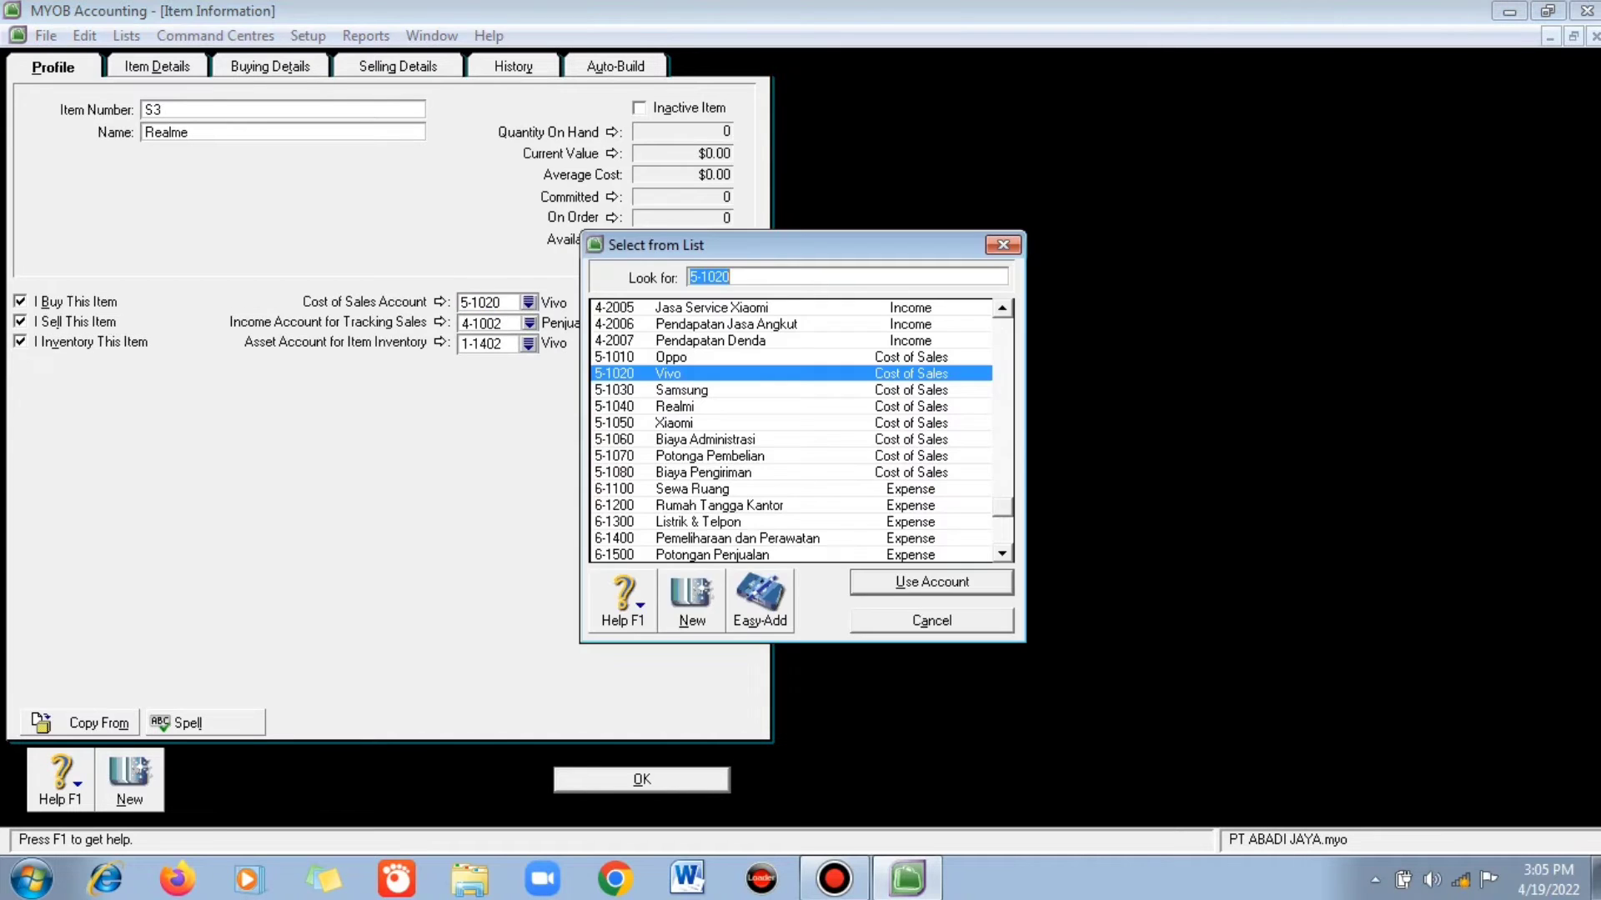
click(677, 406)
click(931, 583)
click(529, 323)
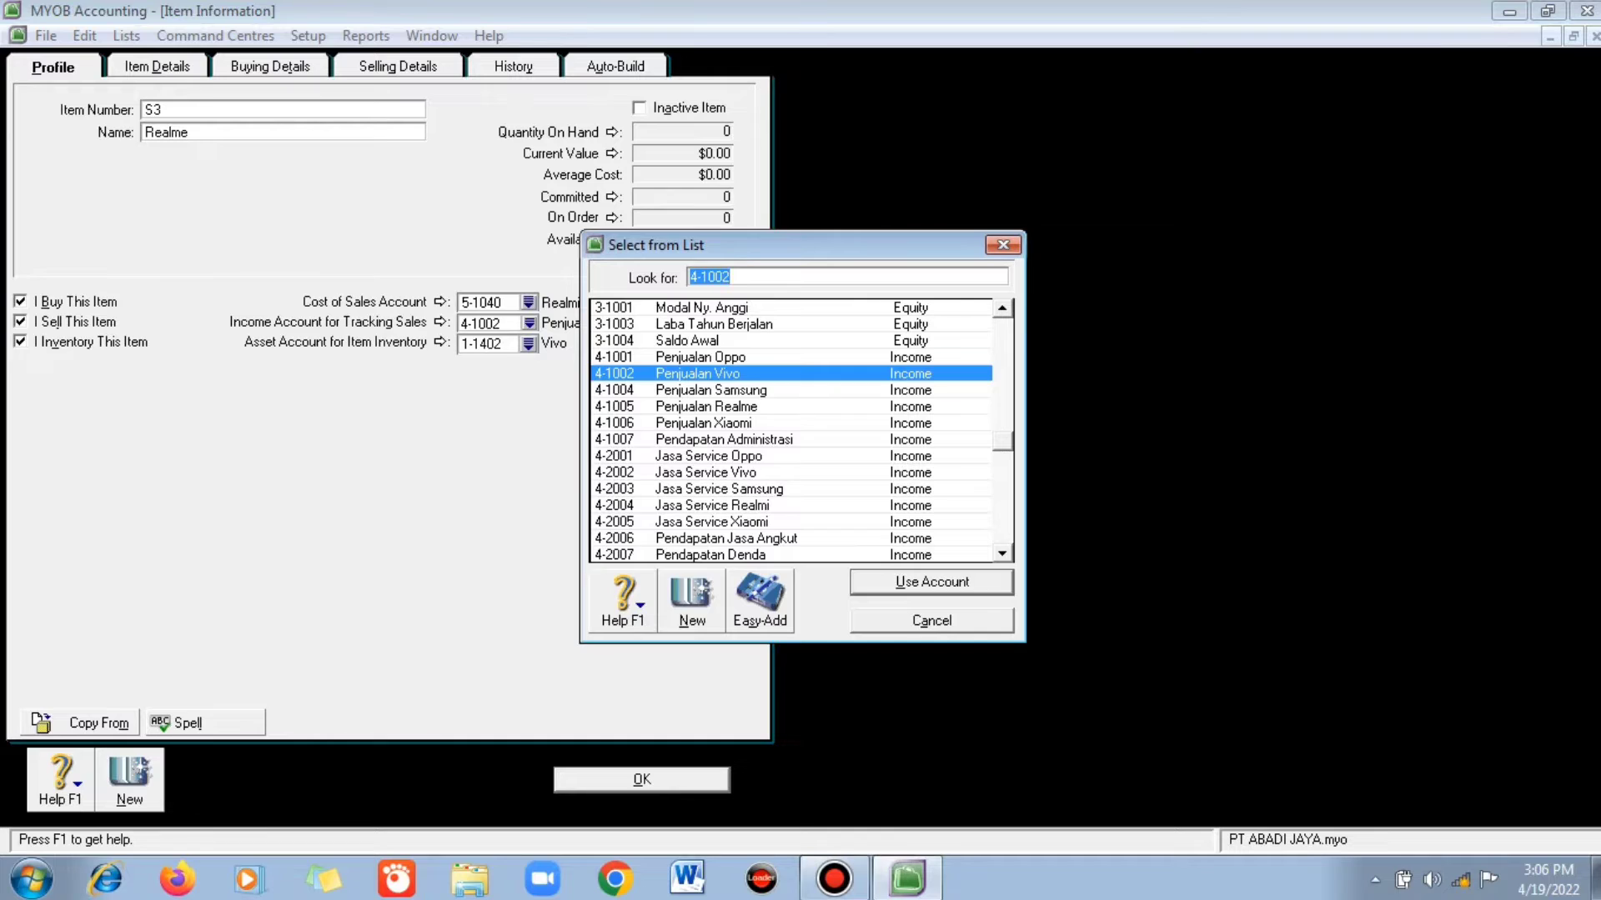
click(1003, 245)
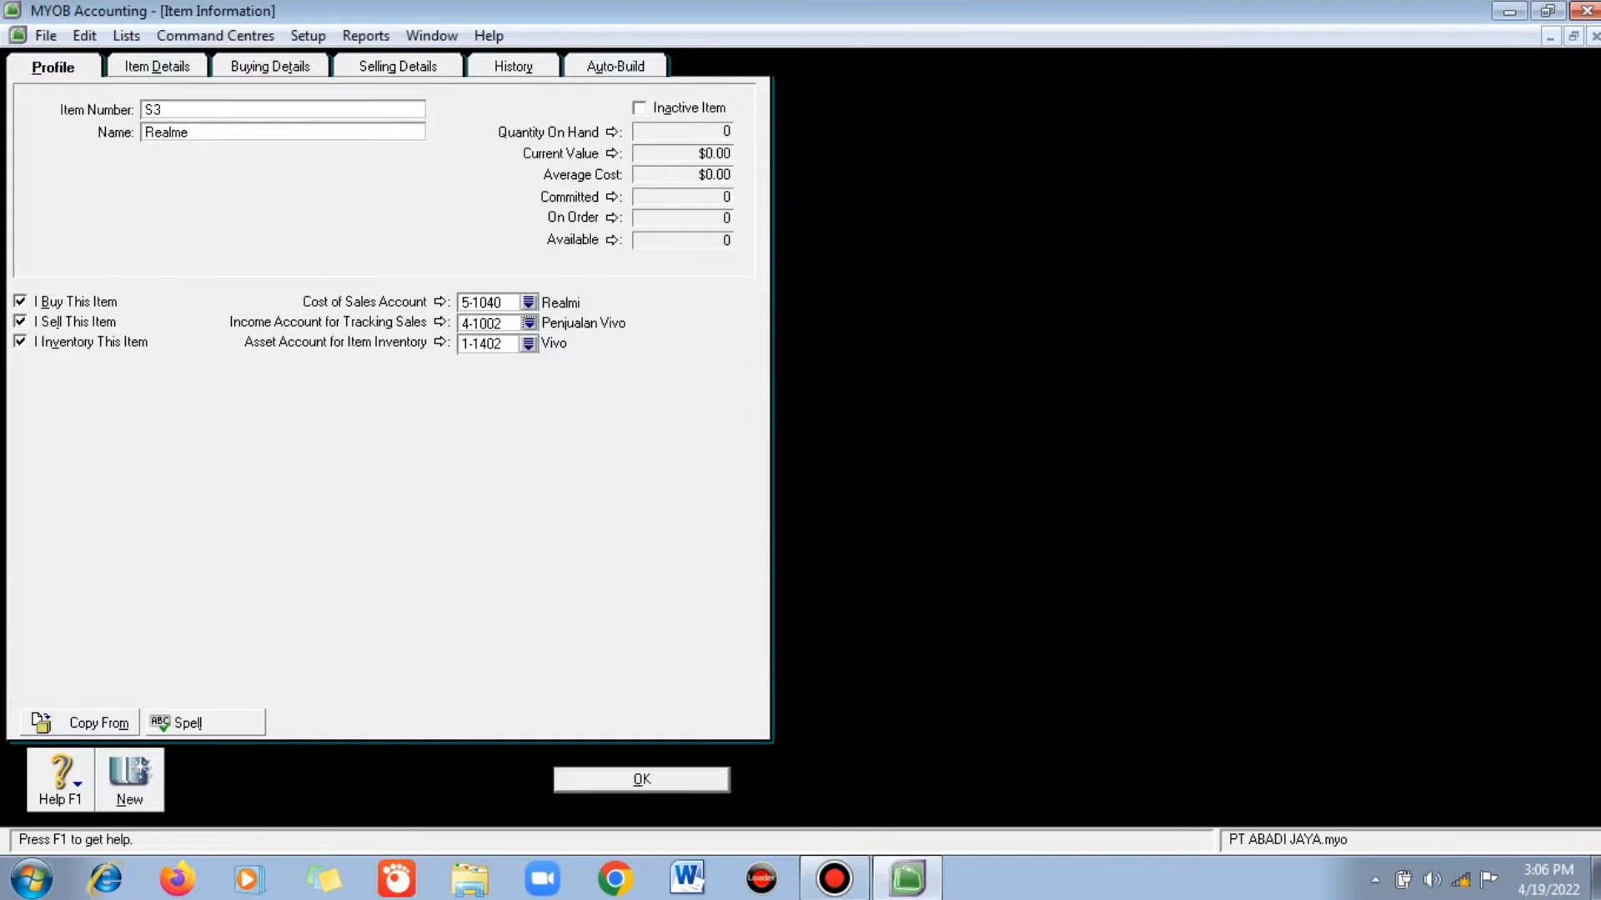
- Rename S3 to Samsung with accounts 5-1030, 4-1004 Penjualan Samsung and 1-1403 Samsung
double_click(165, 132)
text(Samsung)
click(528, 303)
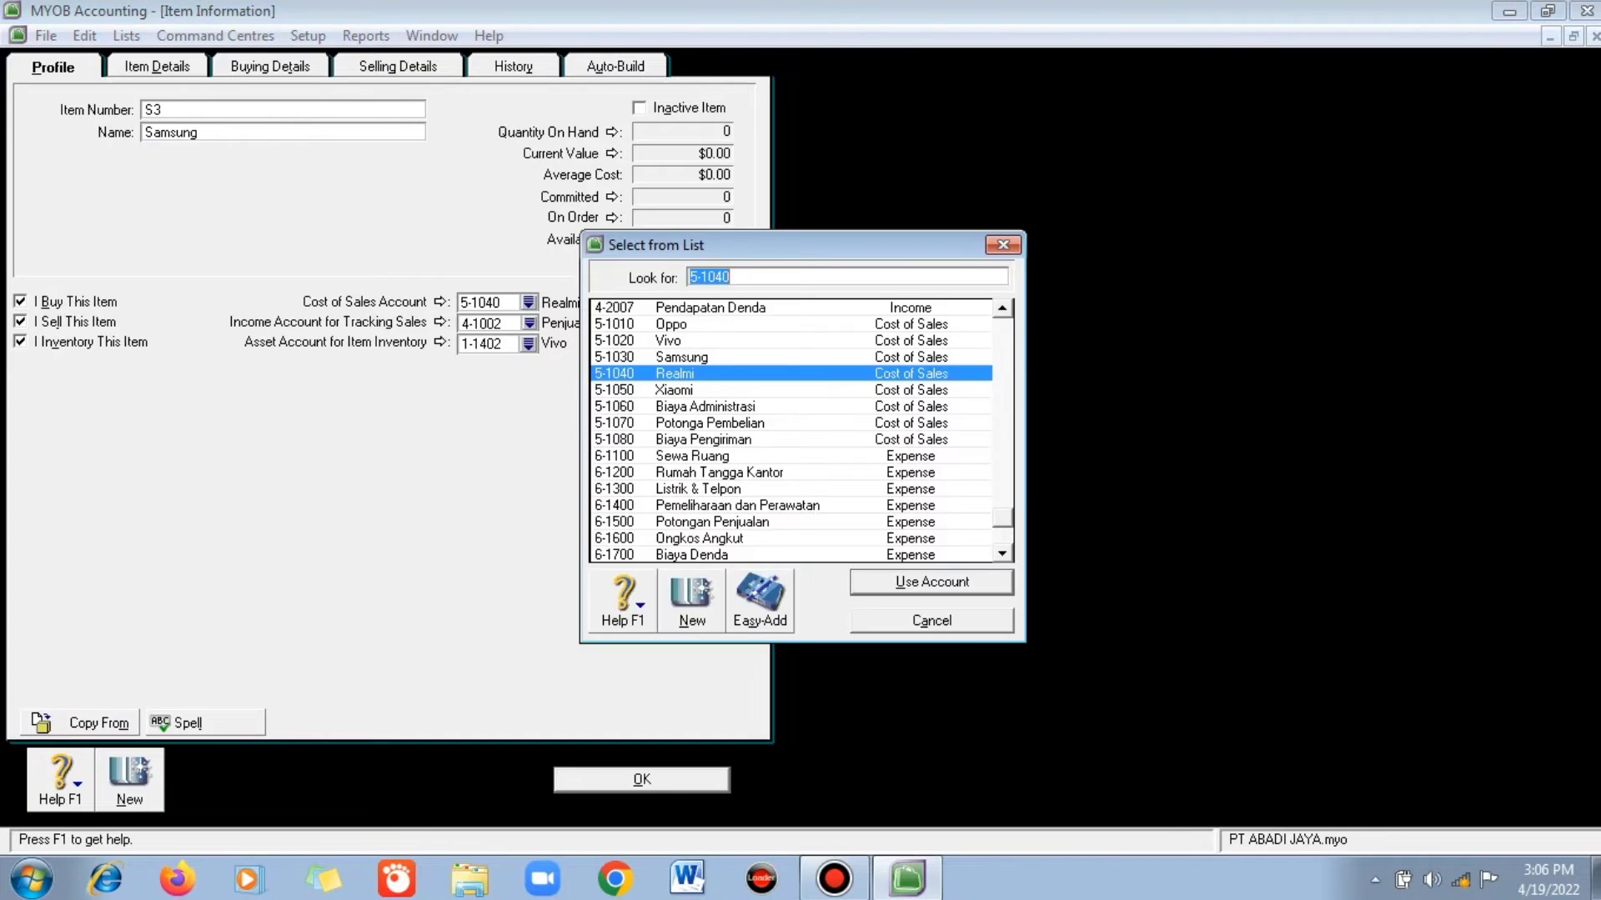
double_click(675, 357)
click(529, 324)
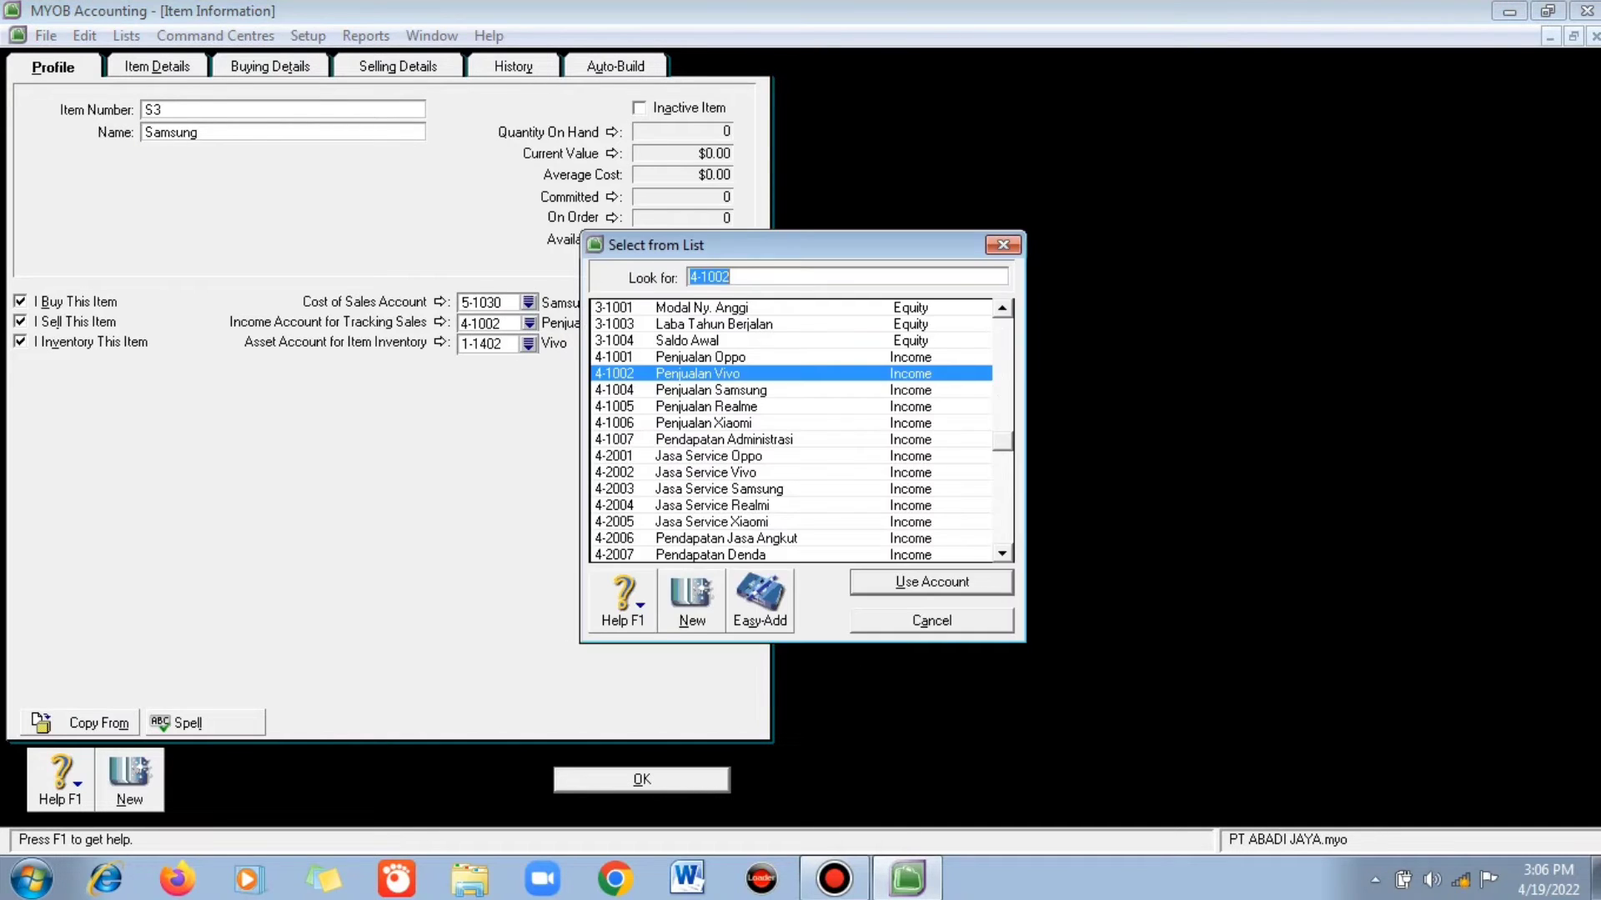
key(Down)
key(Return)
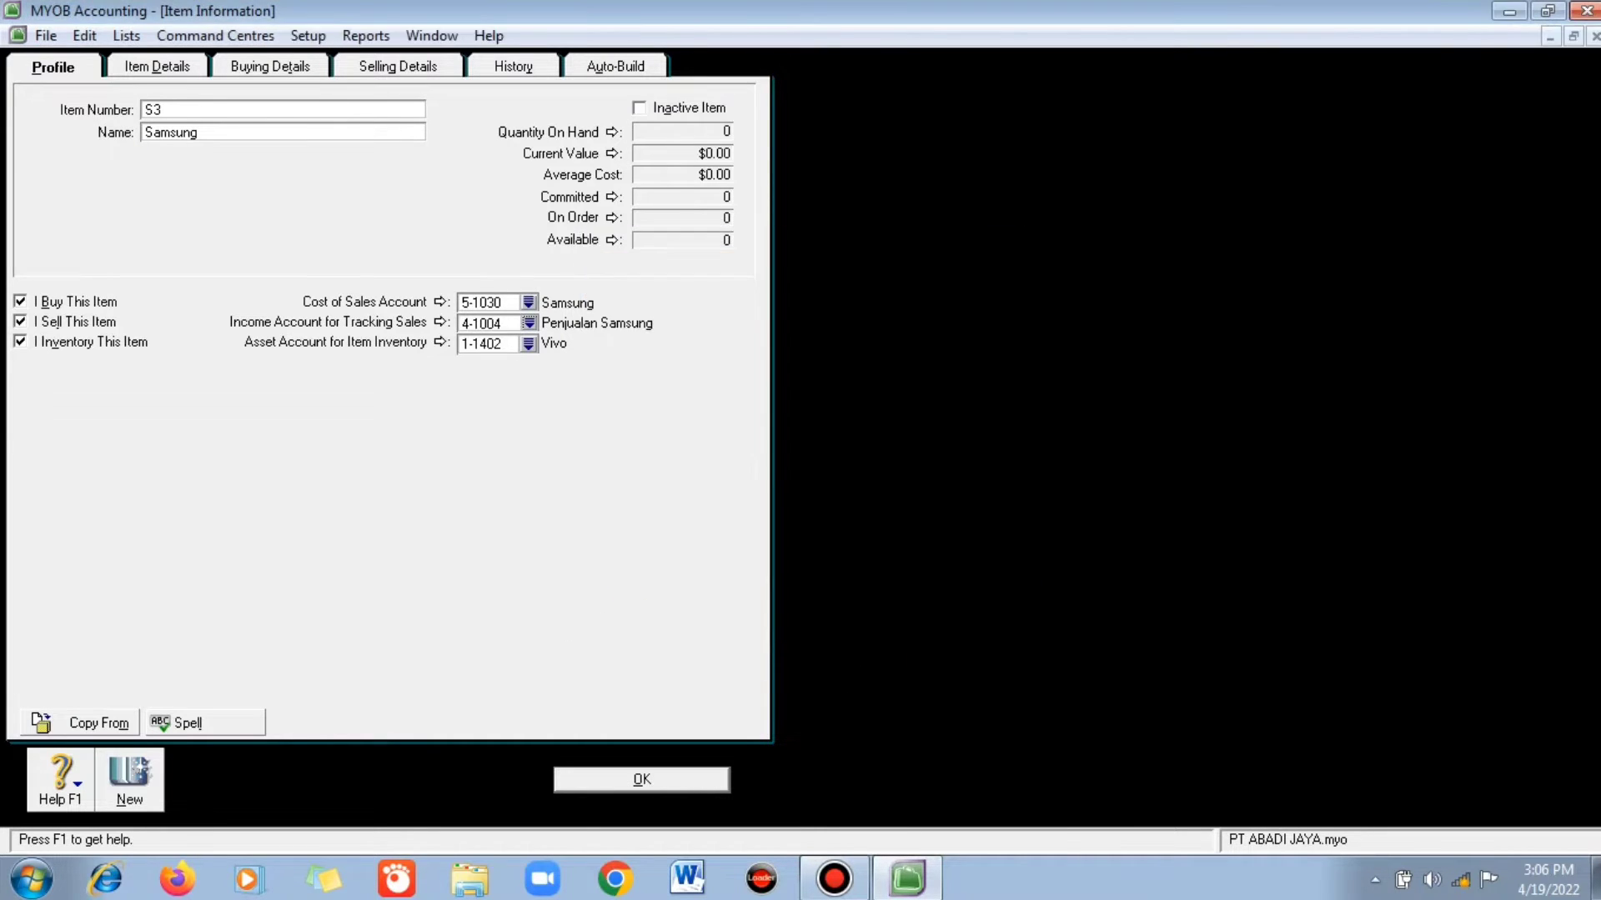
click(528, 344)
key(Down)
key(Return)
- Give Samsung a 3,500,000 standard cost and 4,000,000 selling price, and save it
click(270, 67)
key(Tab)
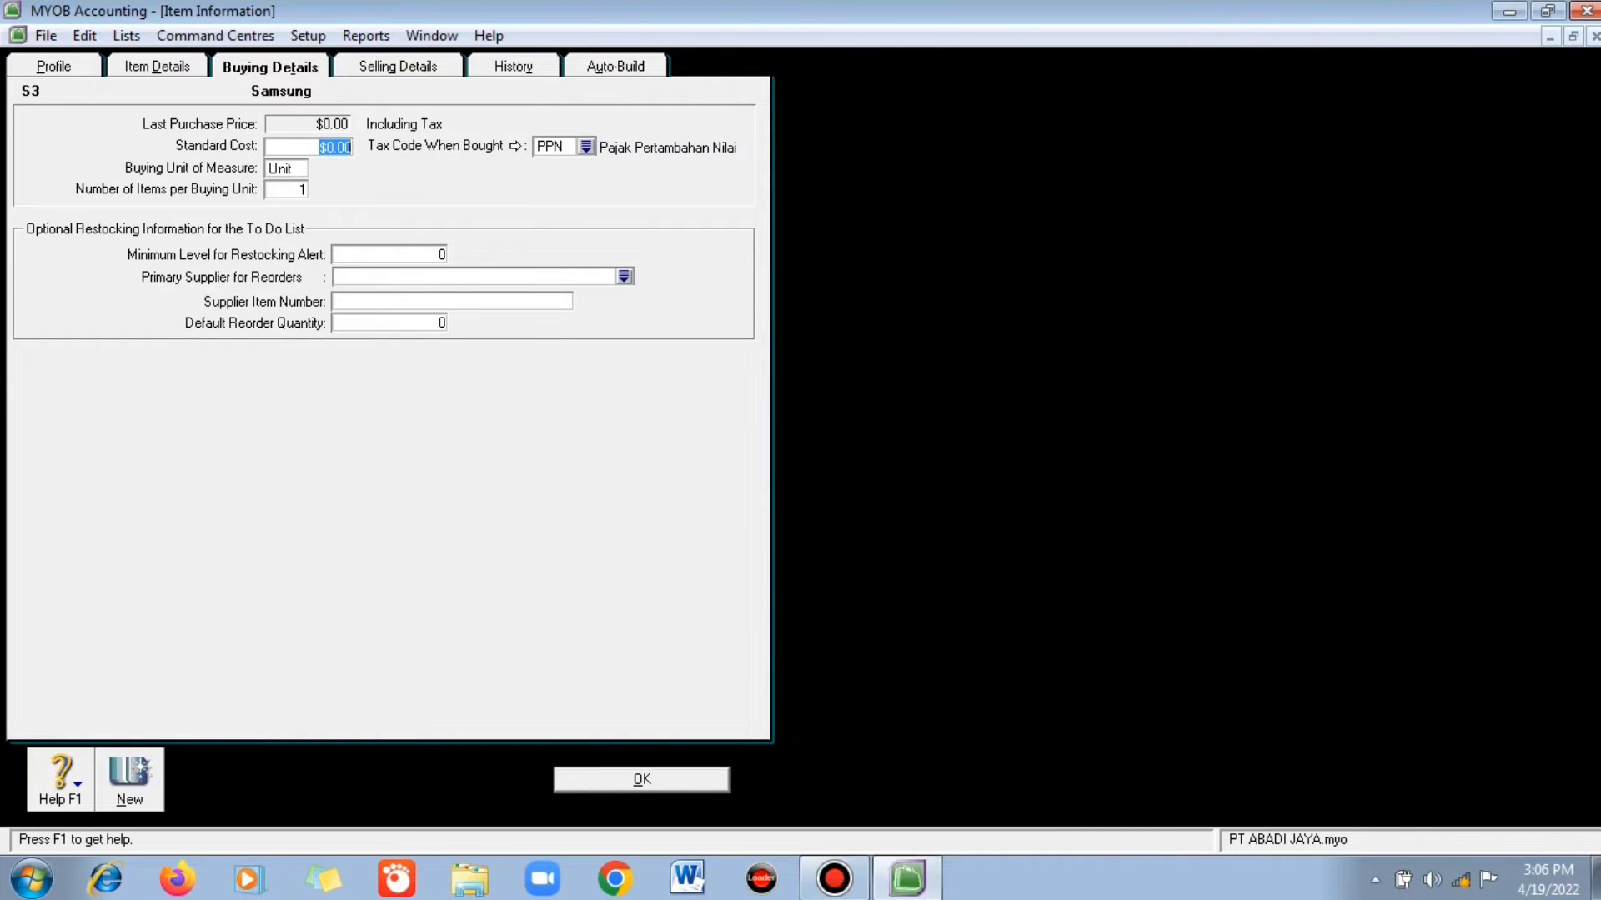
text(3500000)
key(Tab)
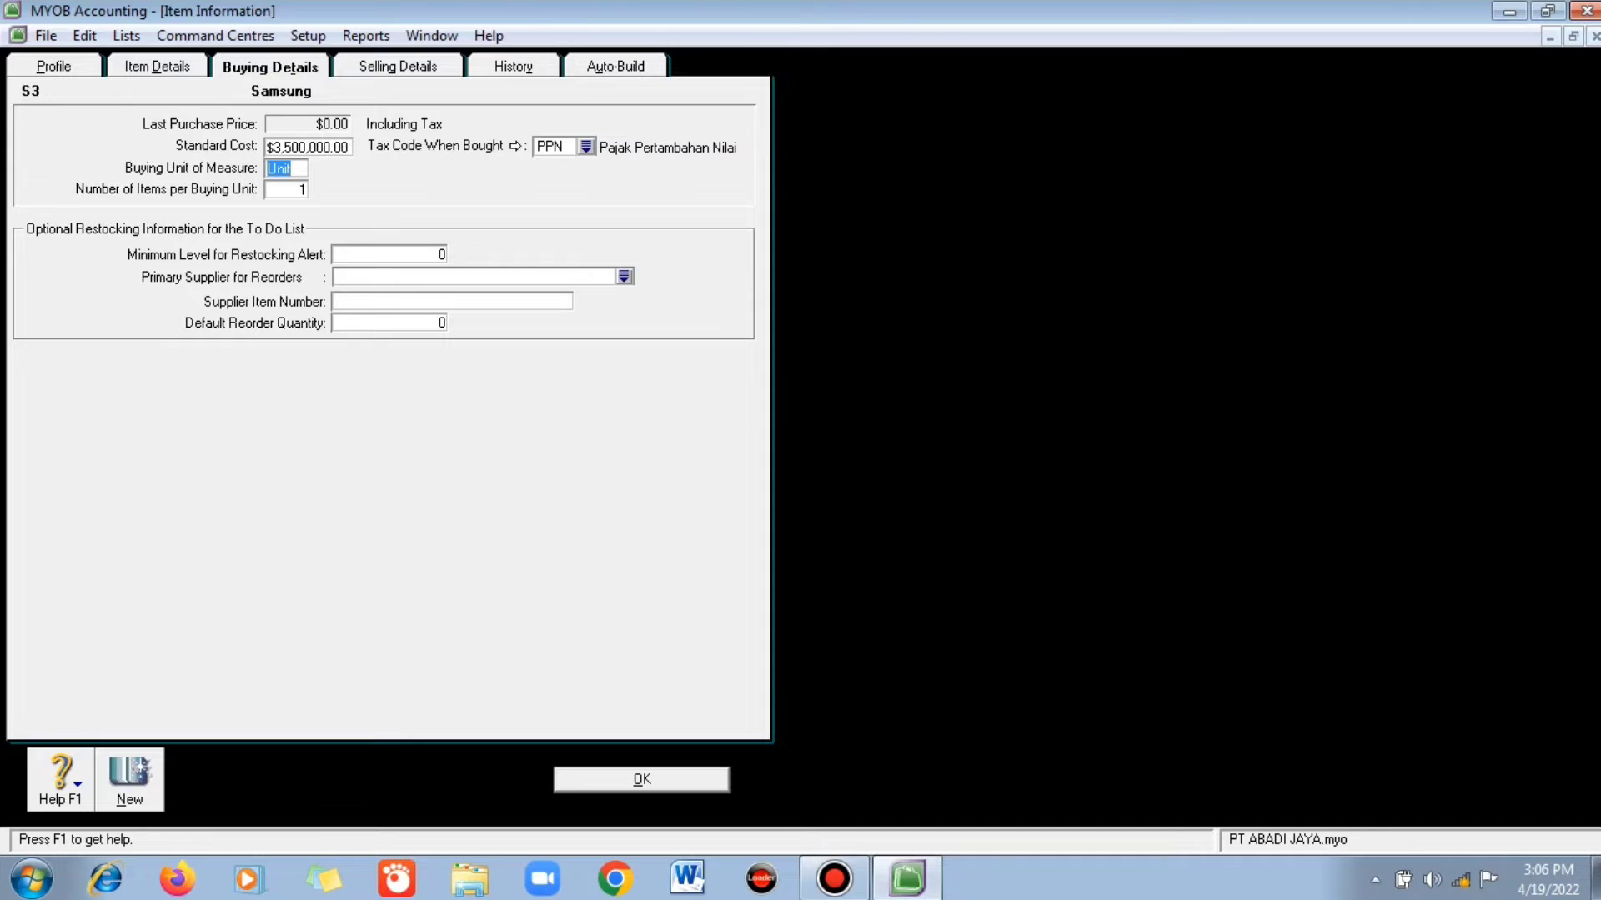
click(398, 67)
key(Tab)
text(4000000)
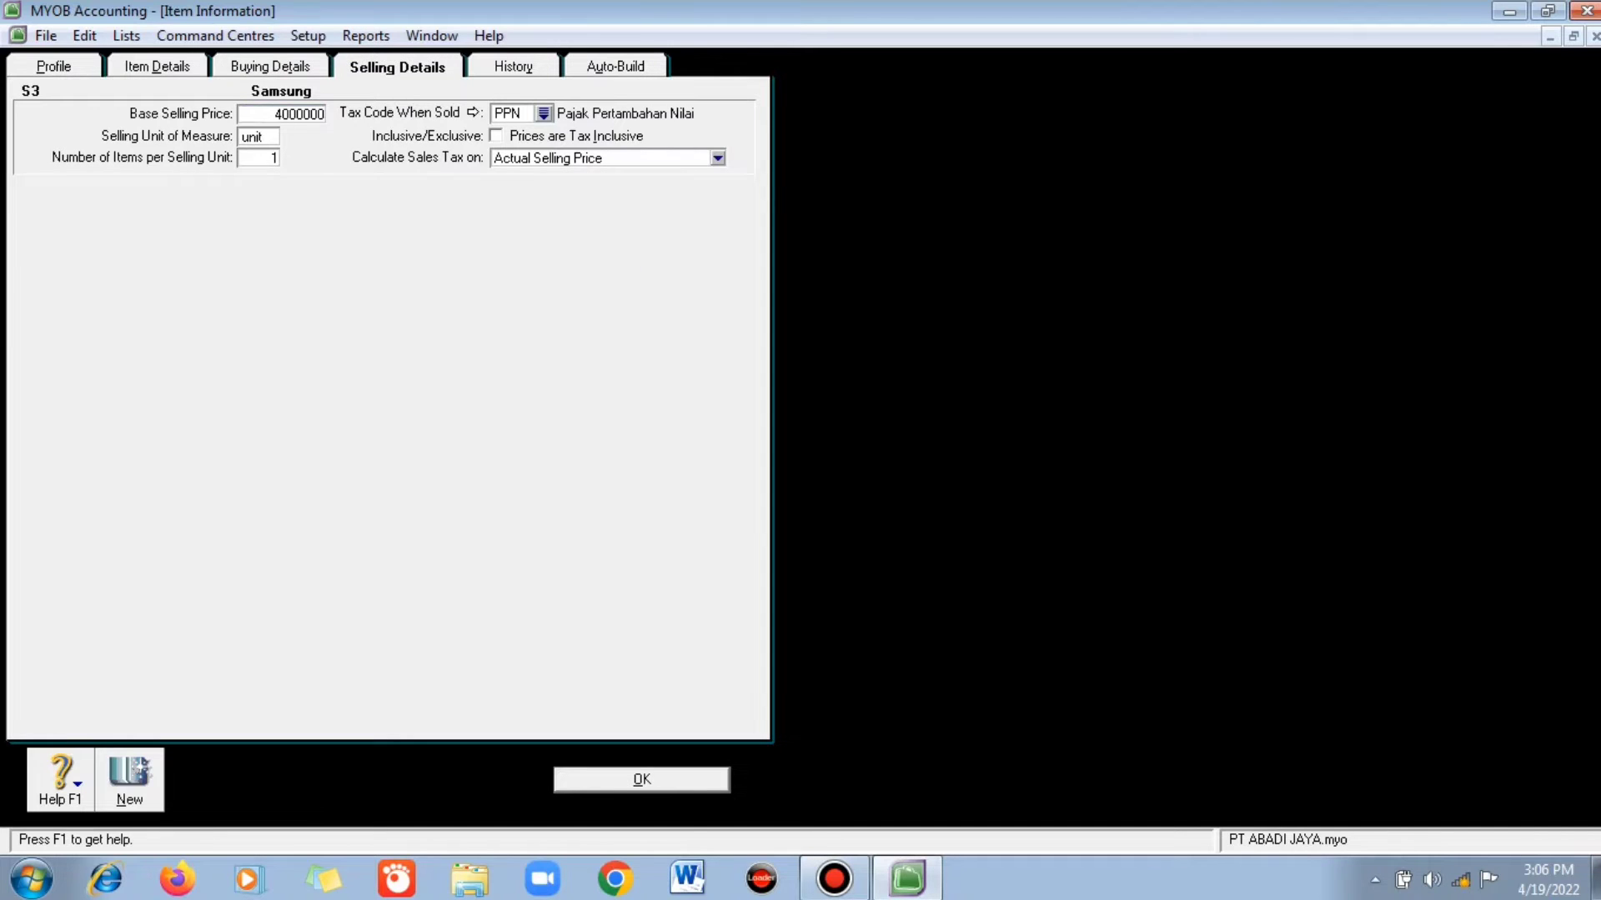
key(Return)
key(Return)
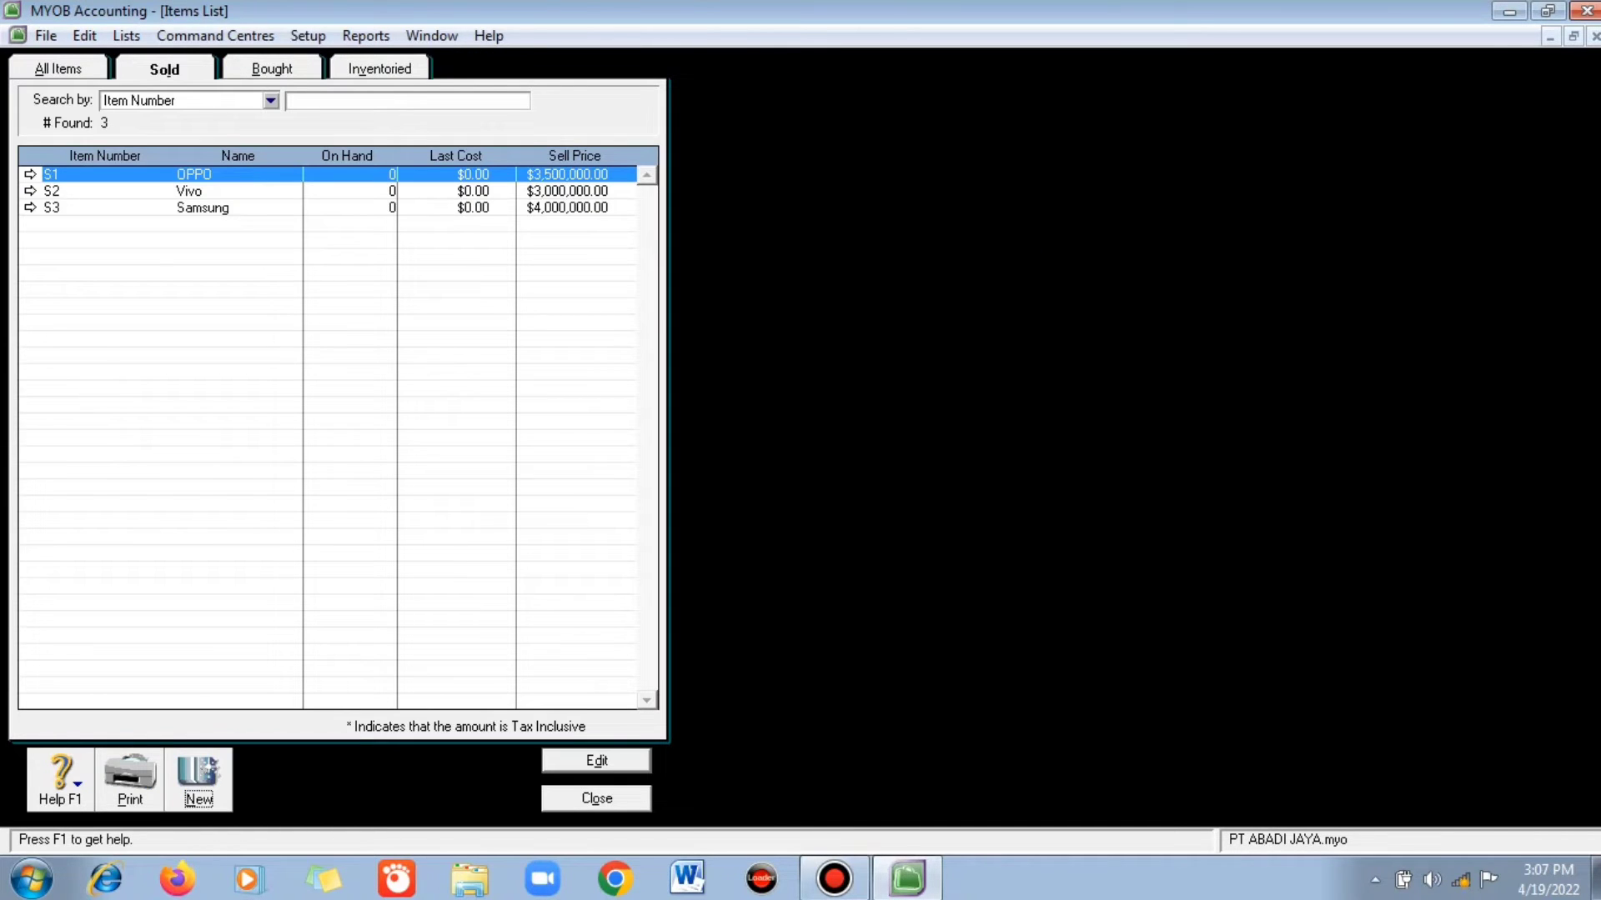
- Create item S4 Realme as bought, sold and inventoried, with accounts 5-1040, 4-1005 and 1-1404
key(Return)
text(S4)
key(Tab)
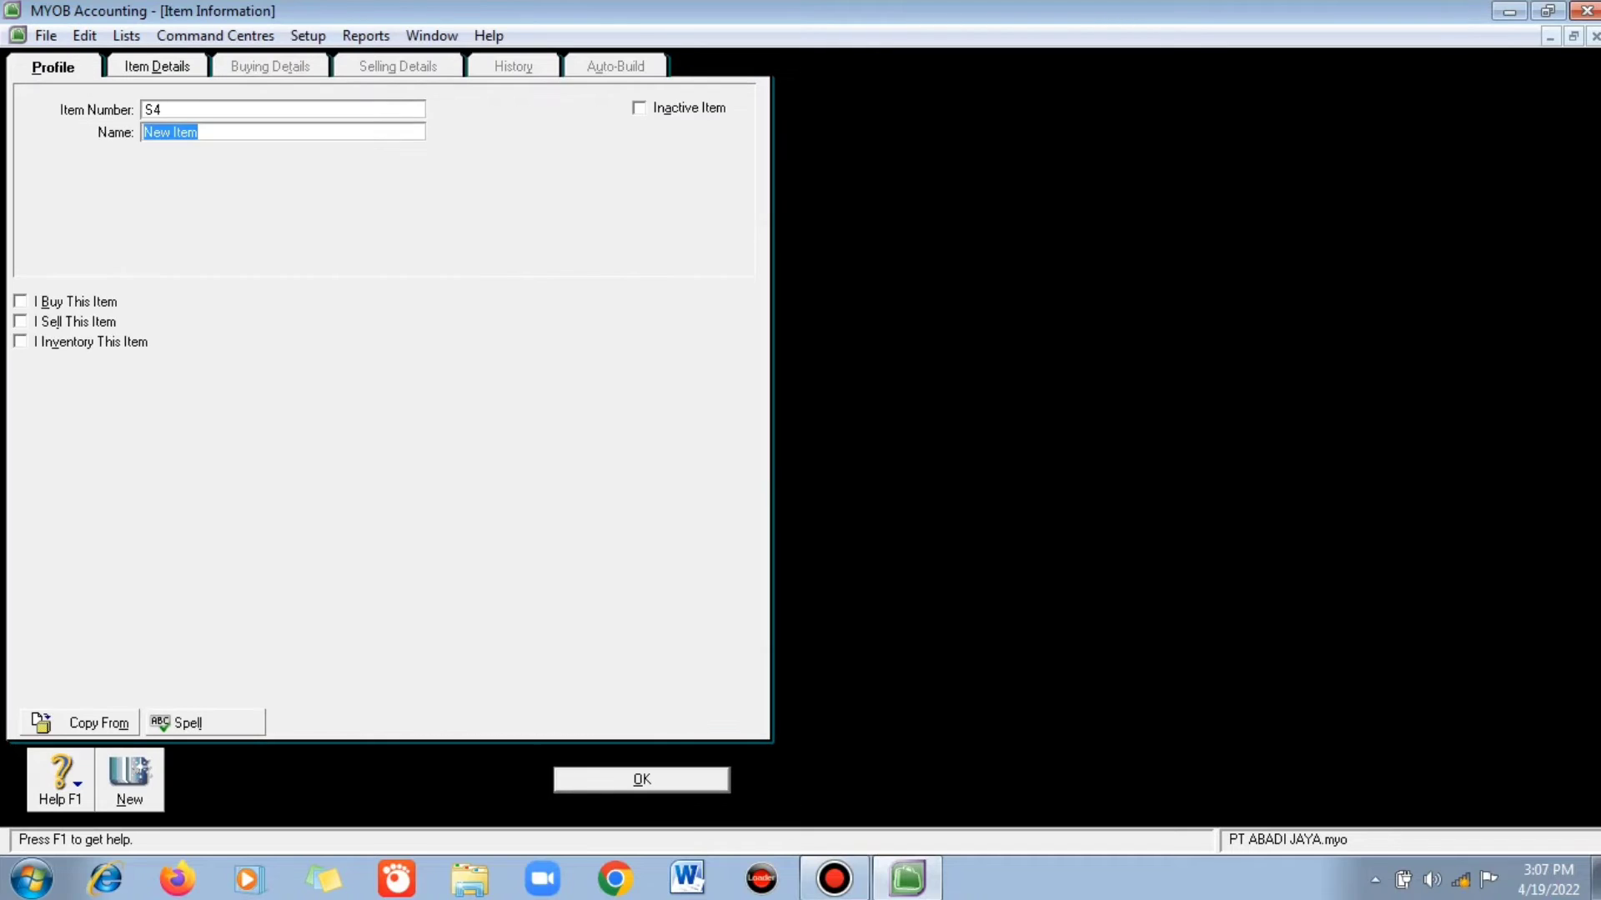
text(Realme)
click(20, 302)
click(20, 322)
click(20, 342)
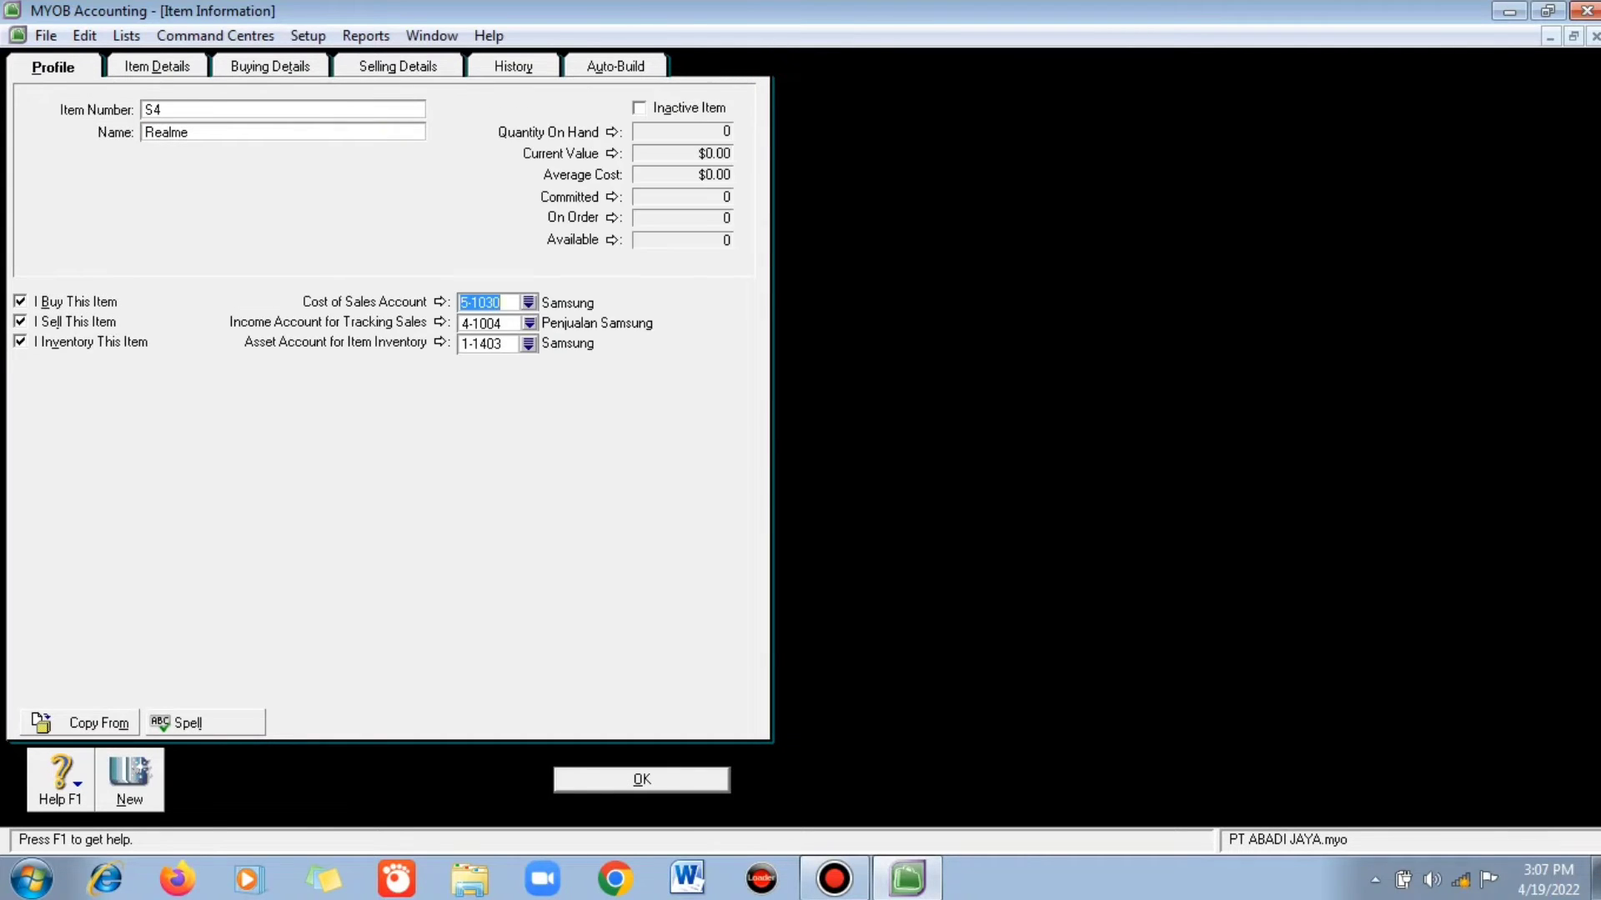
click(529, 302)
double_click(750, 417)
click(529, 323)
double_click(750, 368)
click(529, 343)
double_click(751, 367)
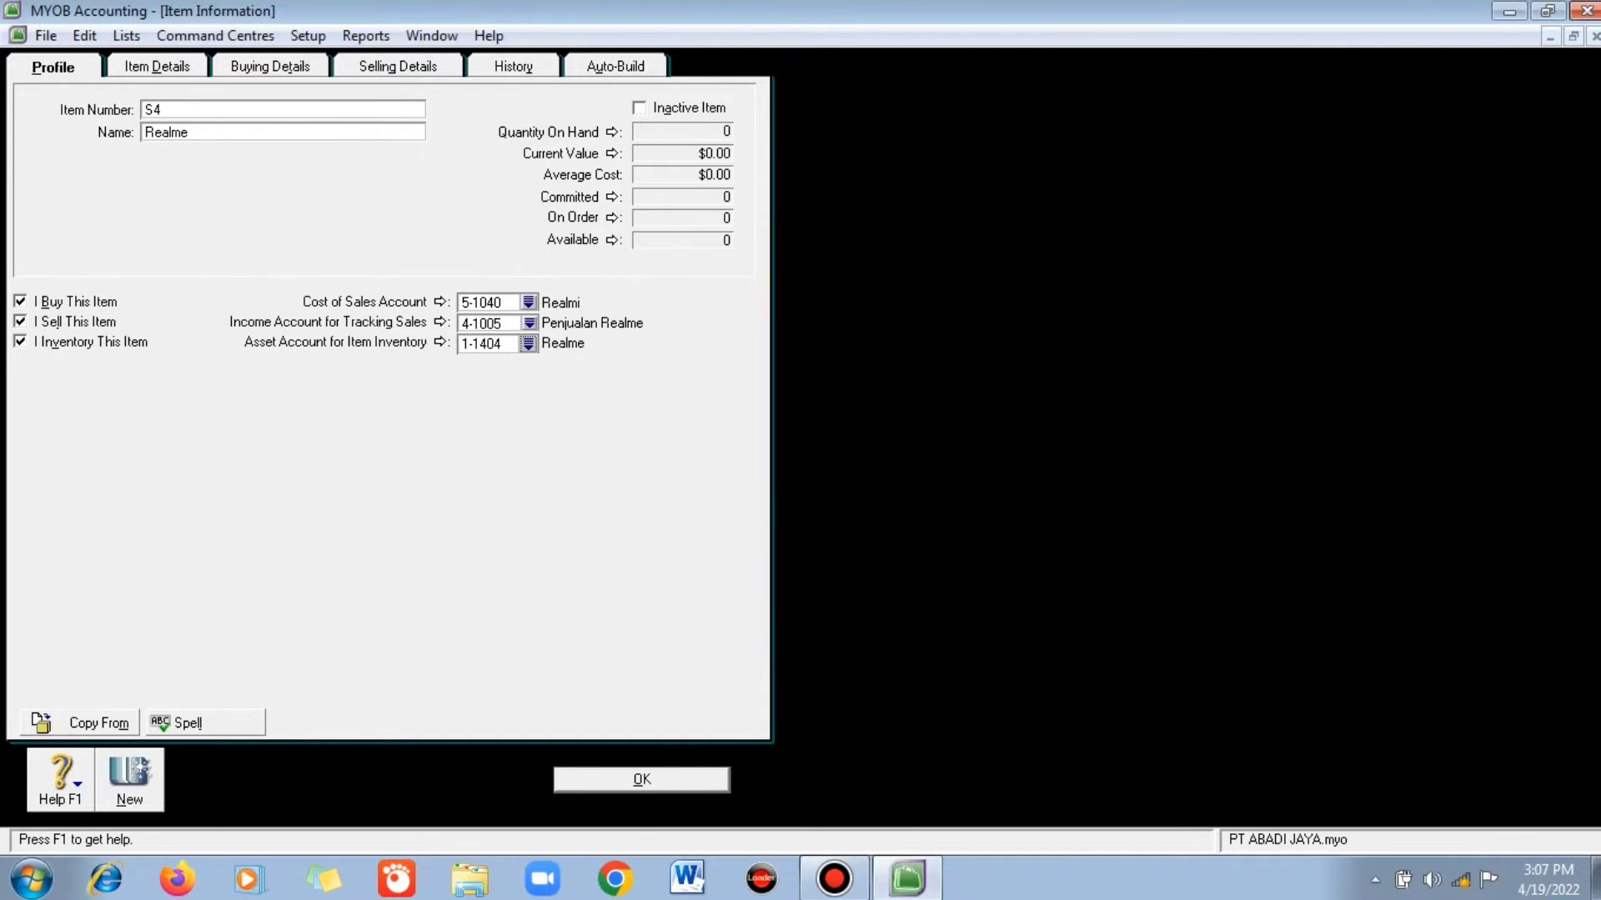
- Give Realme a 3,200,000 standard cost and 35,000,000 selling price, and save it, accepting the spelling
click(270, 67)
click(515, 146)
key(Escape)
click(308, 147)
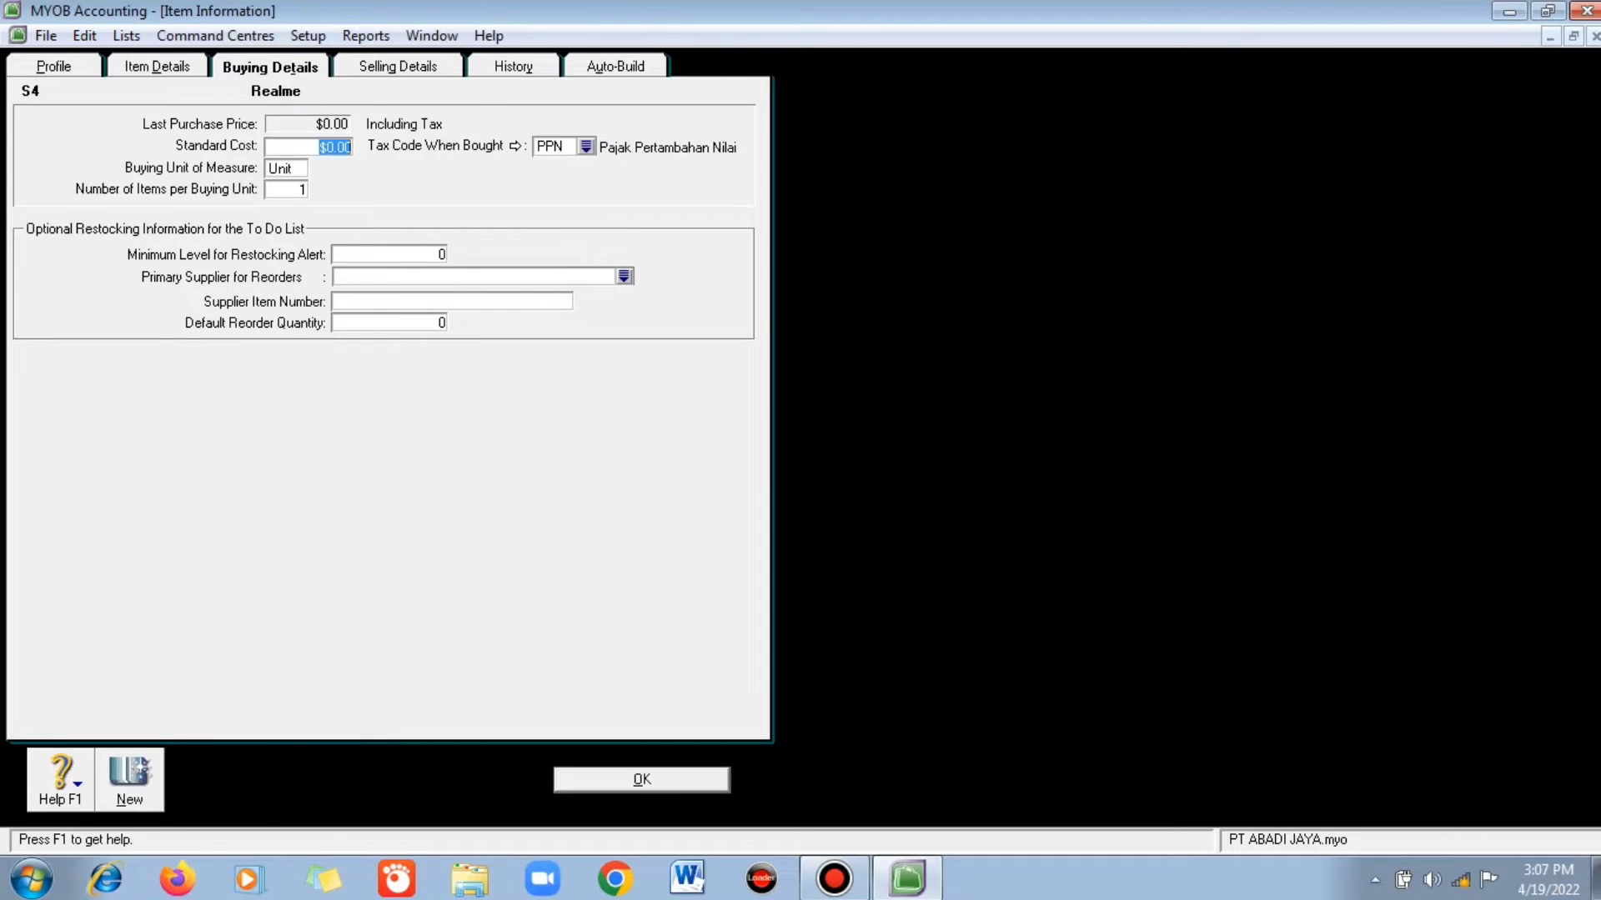
text(3200000)
key(Tab)
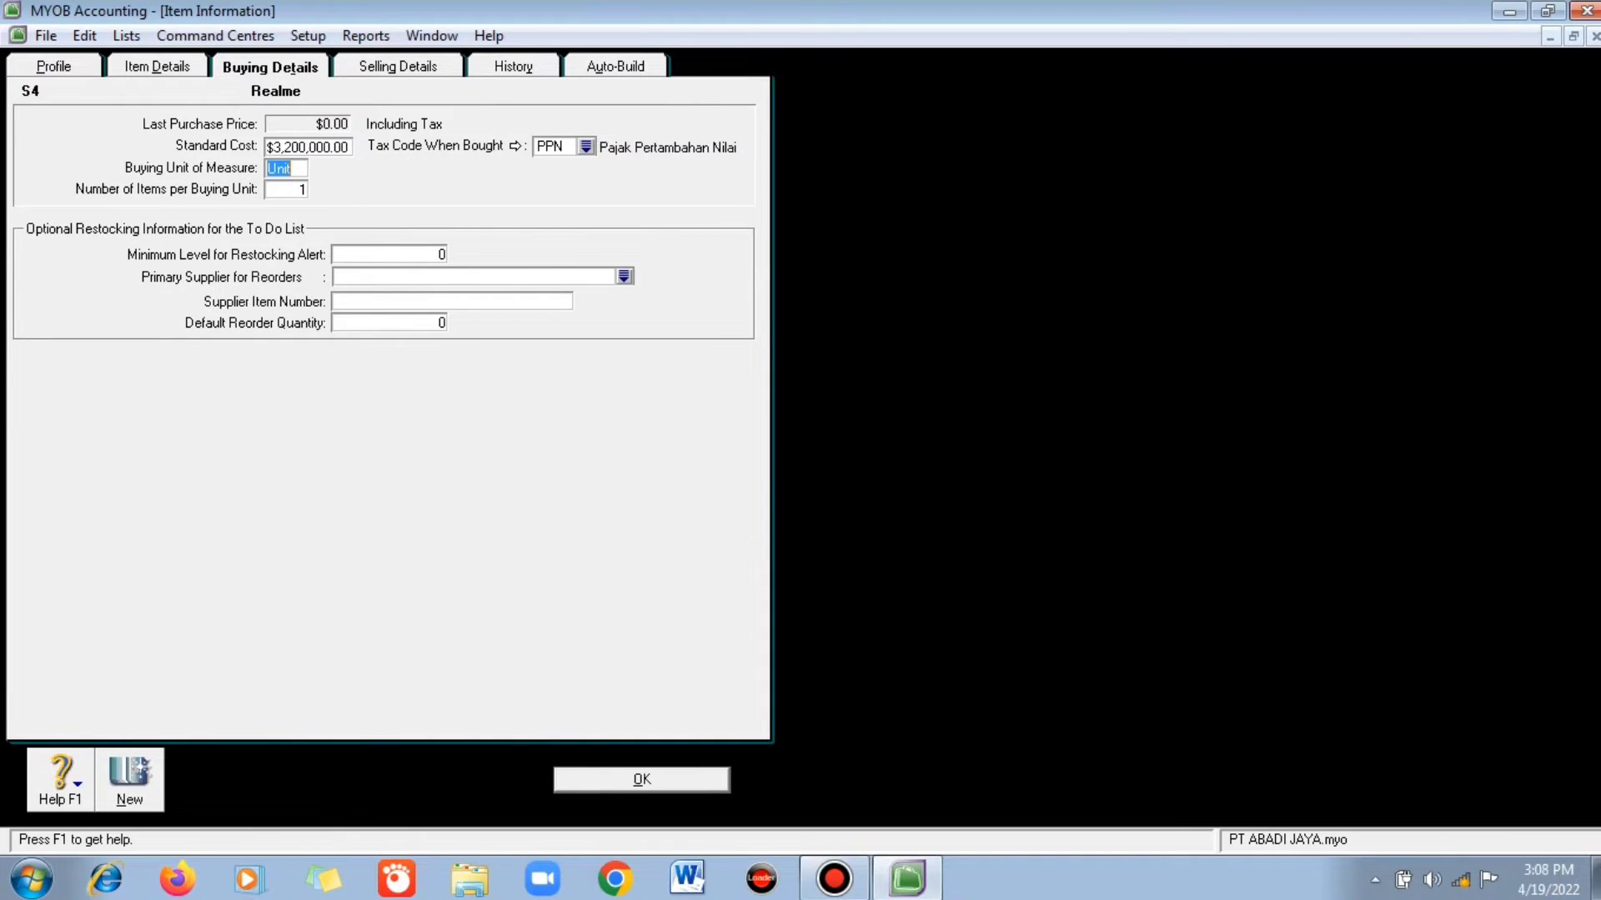
click(397, 67)
double_click(275, 114)
text(35000000)
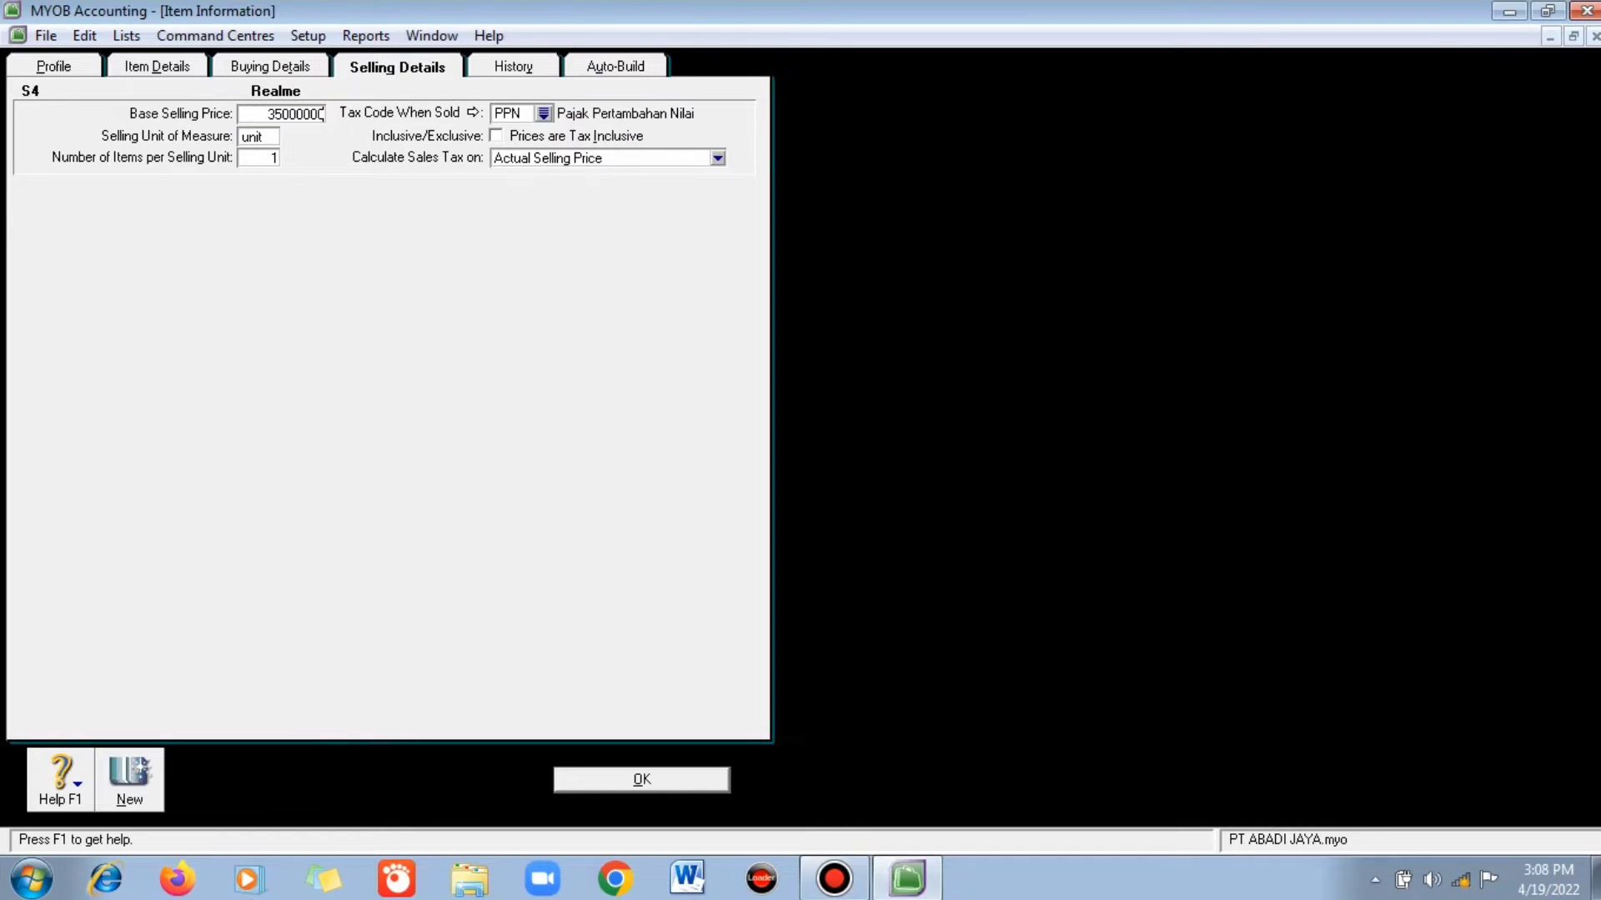
key(Return)
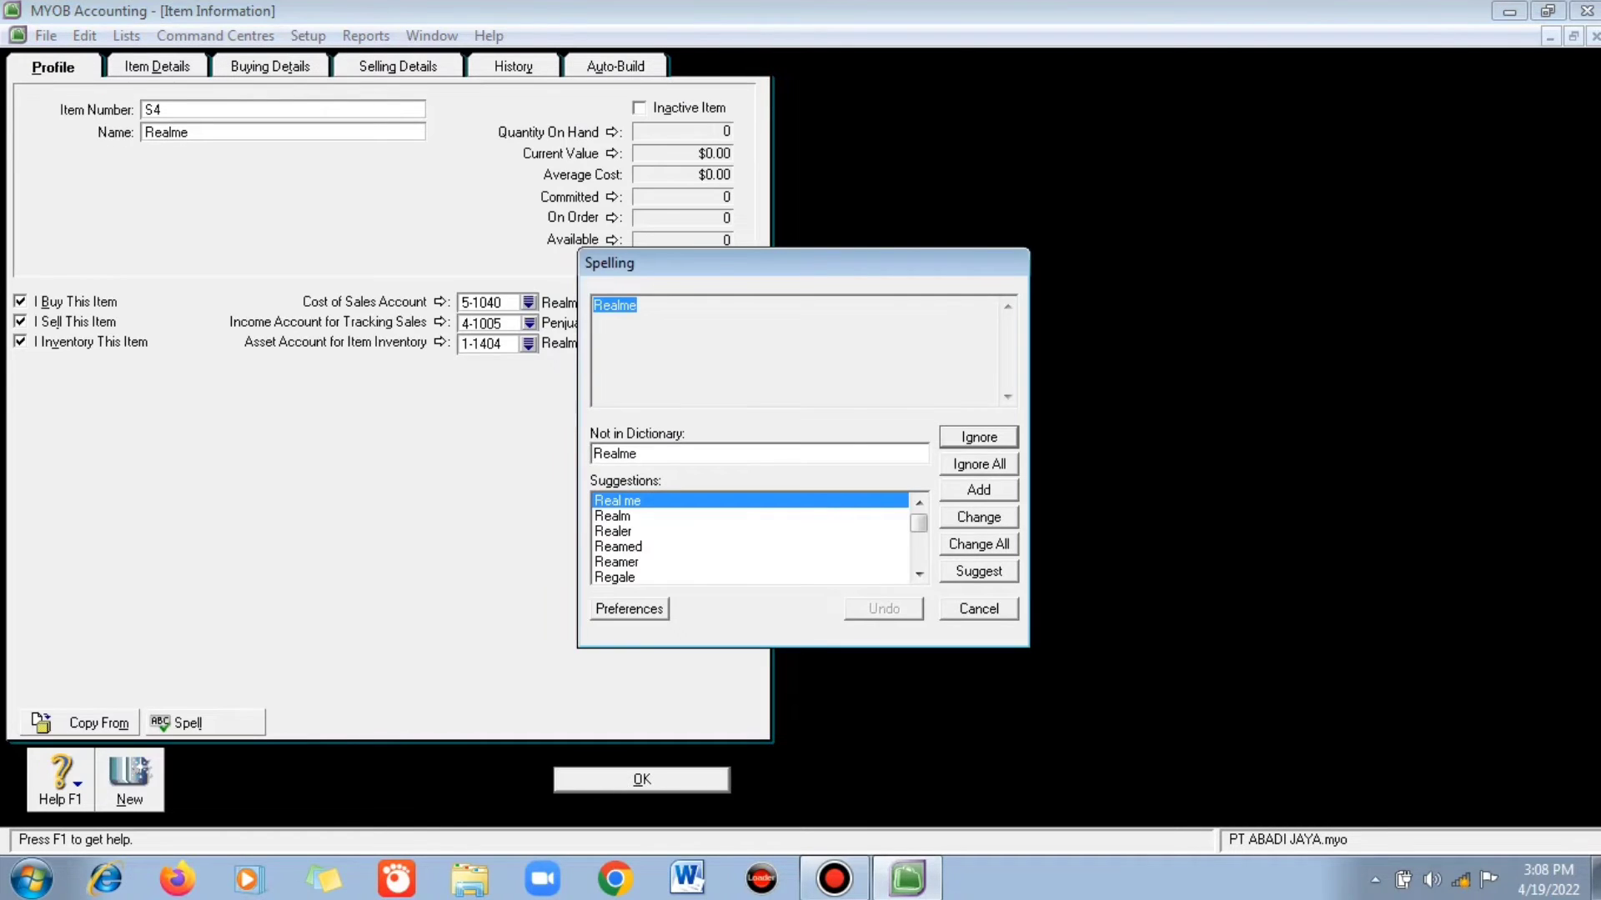
key(Return)
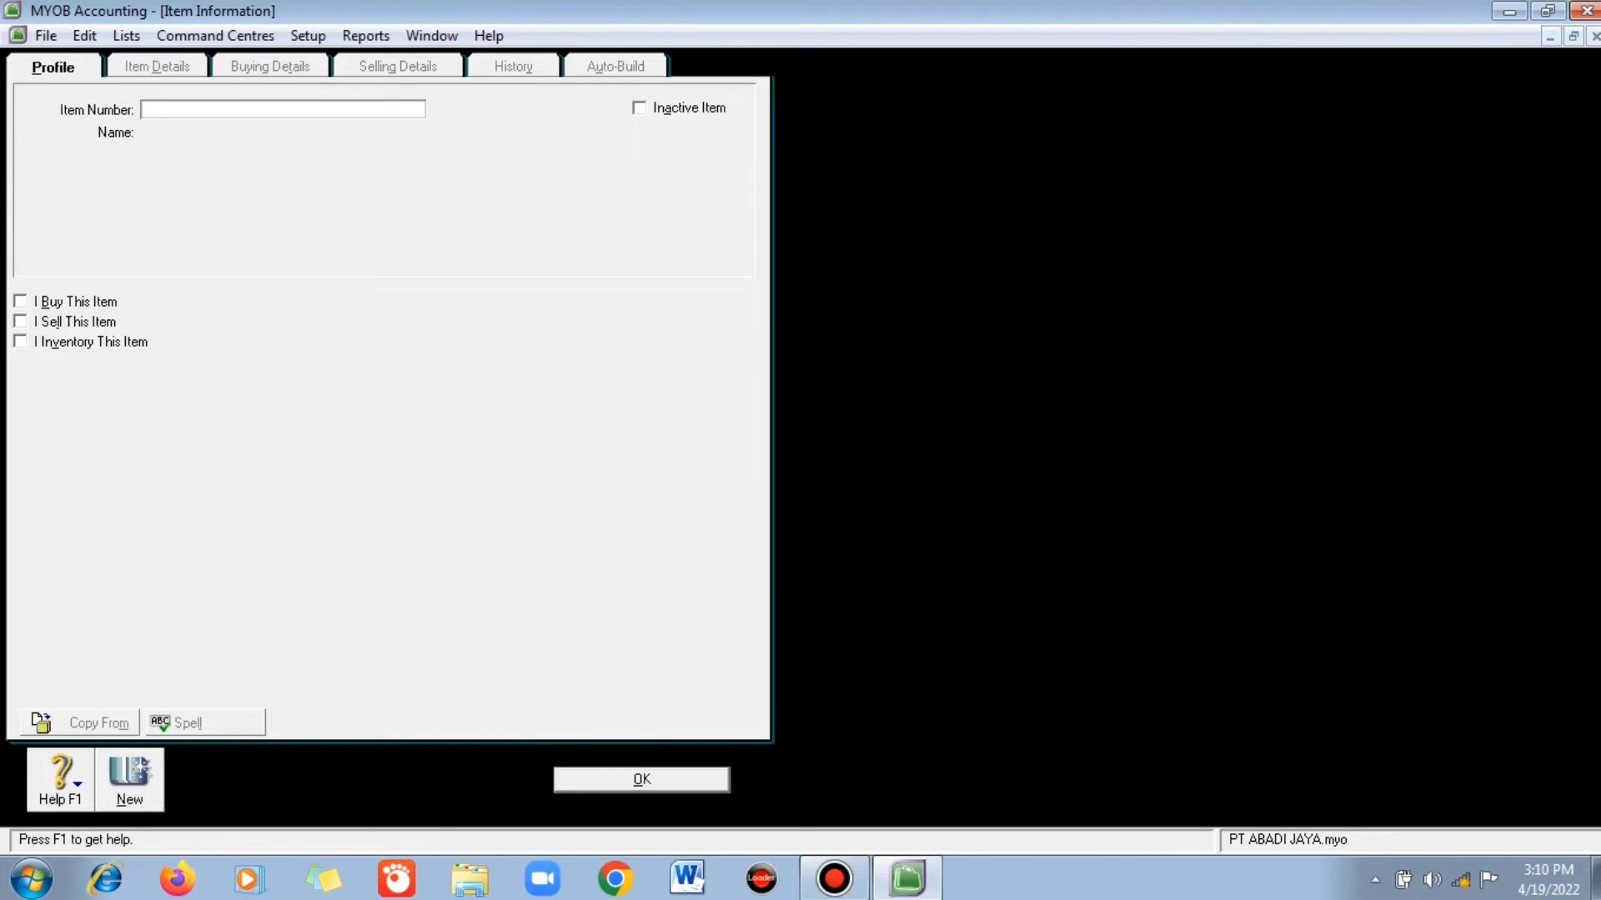
- Create item JS 'Jasa Service Oppo' as a sold item with income account 4-2001
text(JS)
key(Tab)
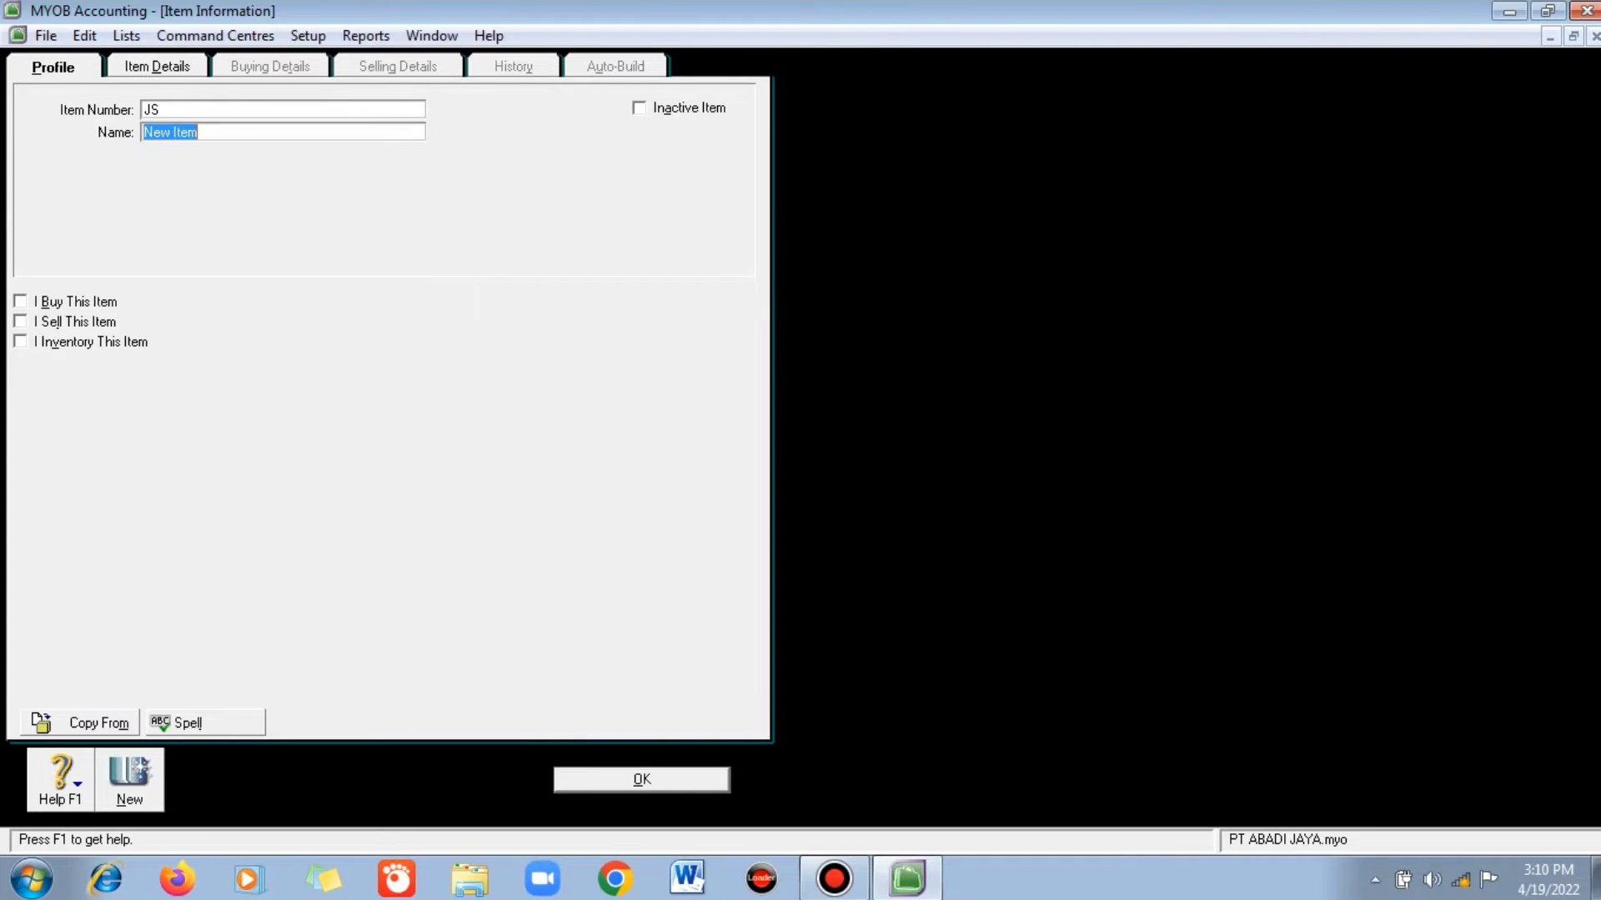
text(Jassa)
key(BackSpace)
key(BackSpace)
text(a S)
text(erv)
text(ice 0)
text(P)
key(BackSpace)
text(ppo)
click(21, 322)
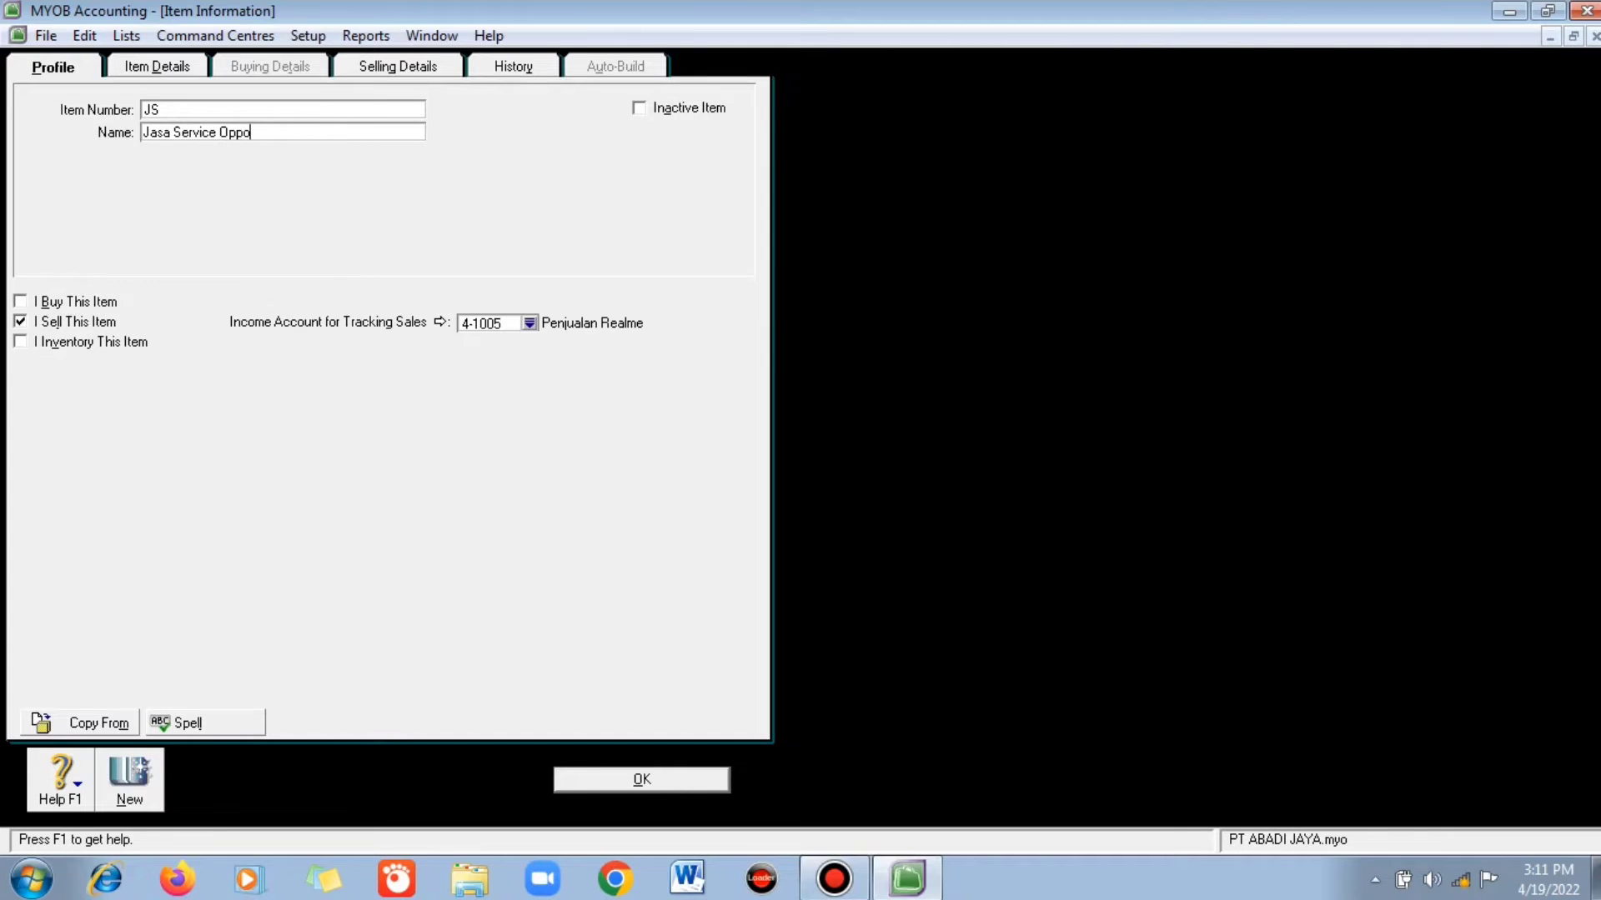
click(529, 323)
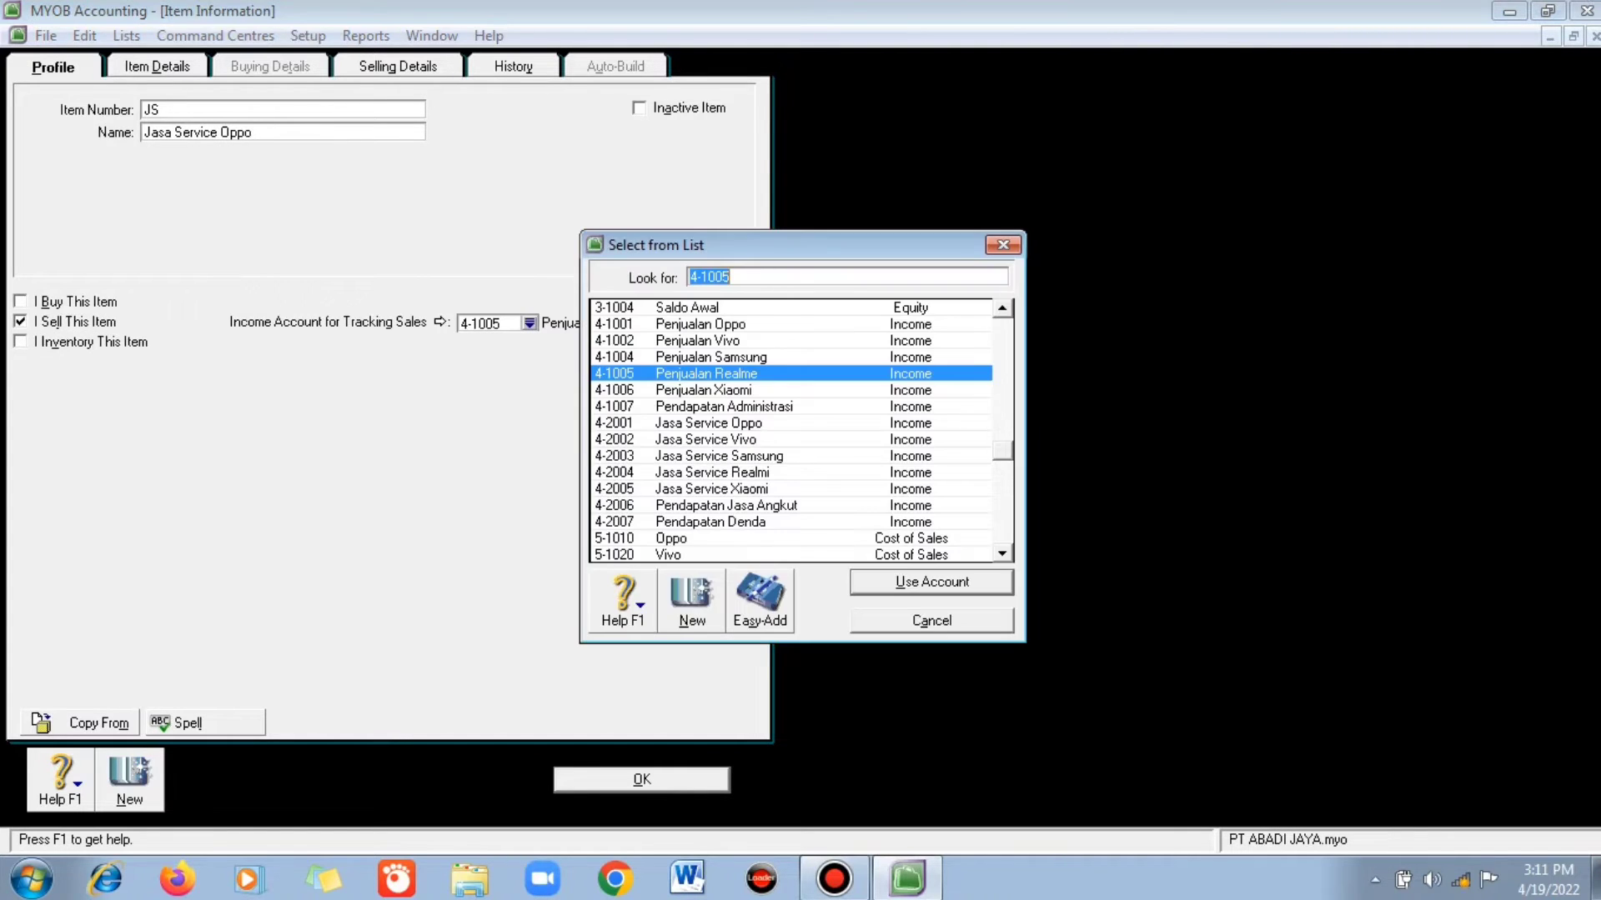
text(4-2001)
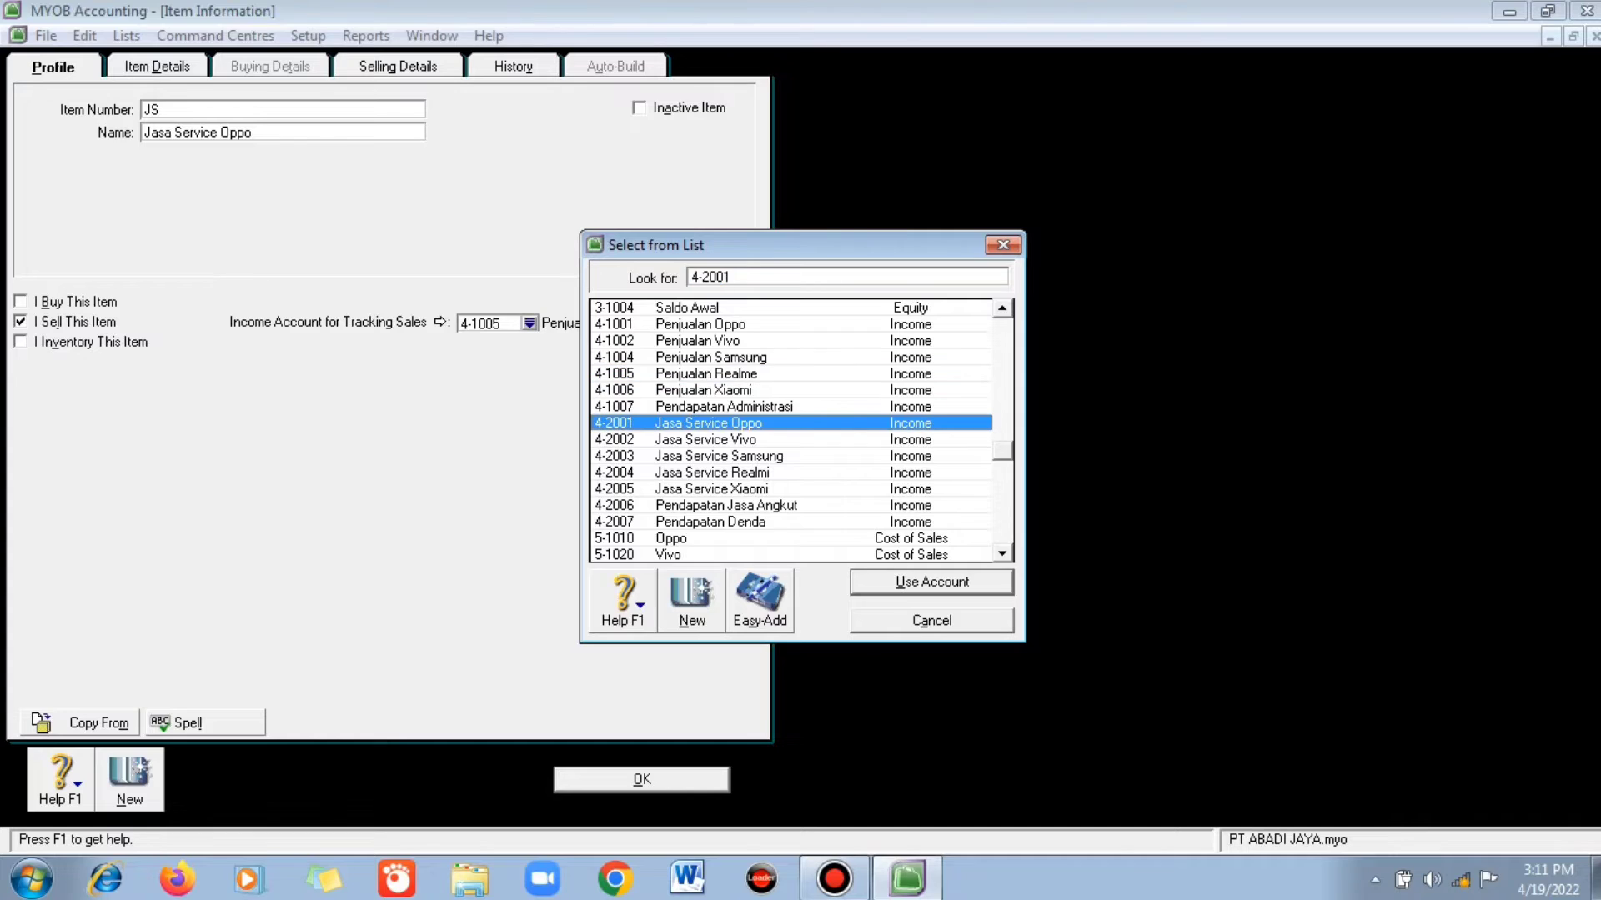
key(Return)
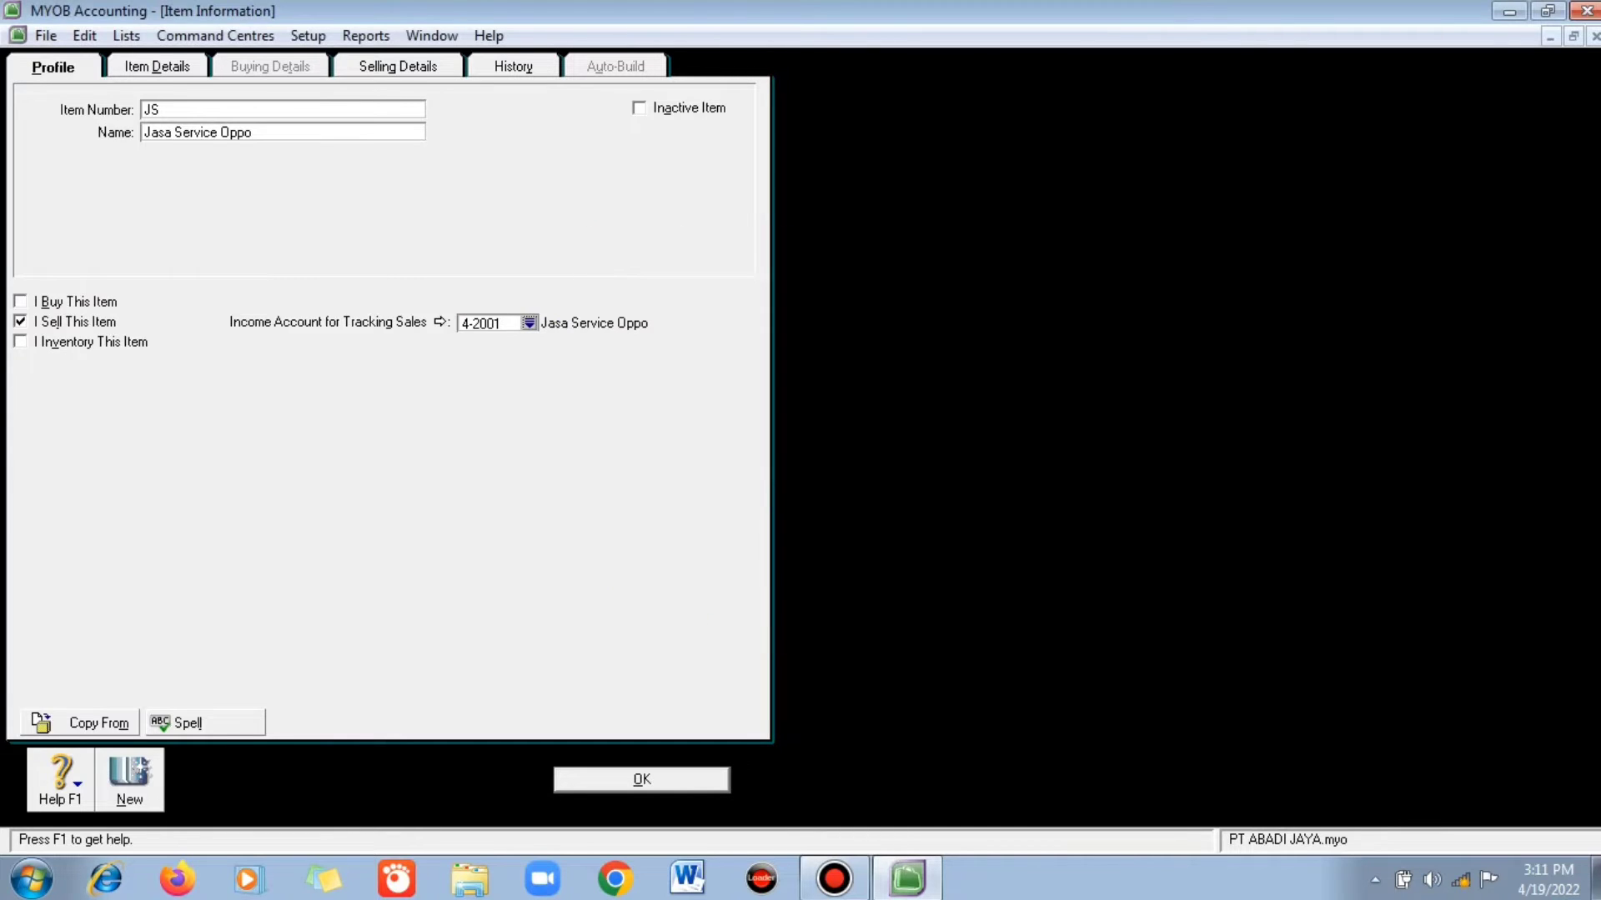
- Set JS's selling price to 500,000 tax exclusive with tax code N-T, and save ignoring spelling
click(398, 67)
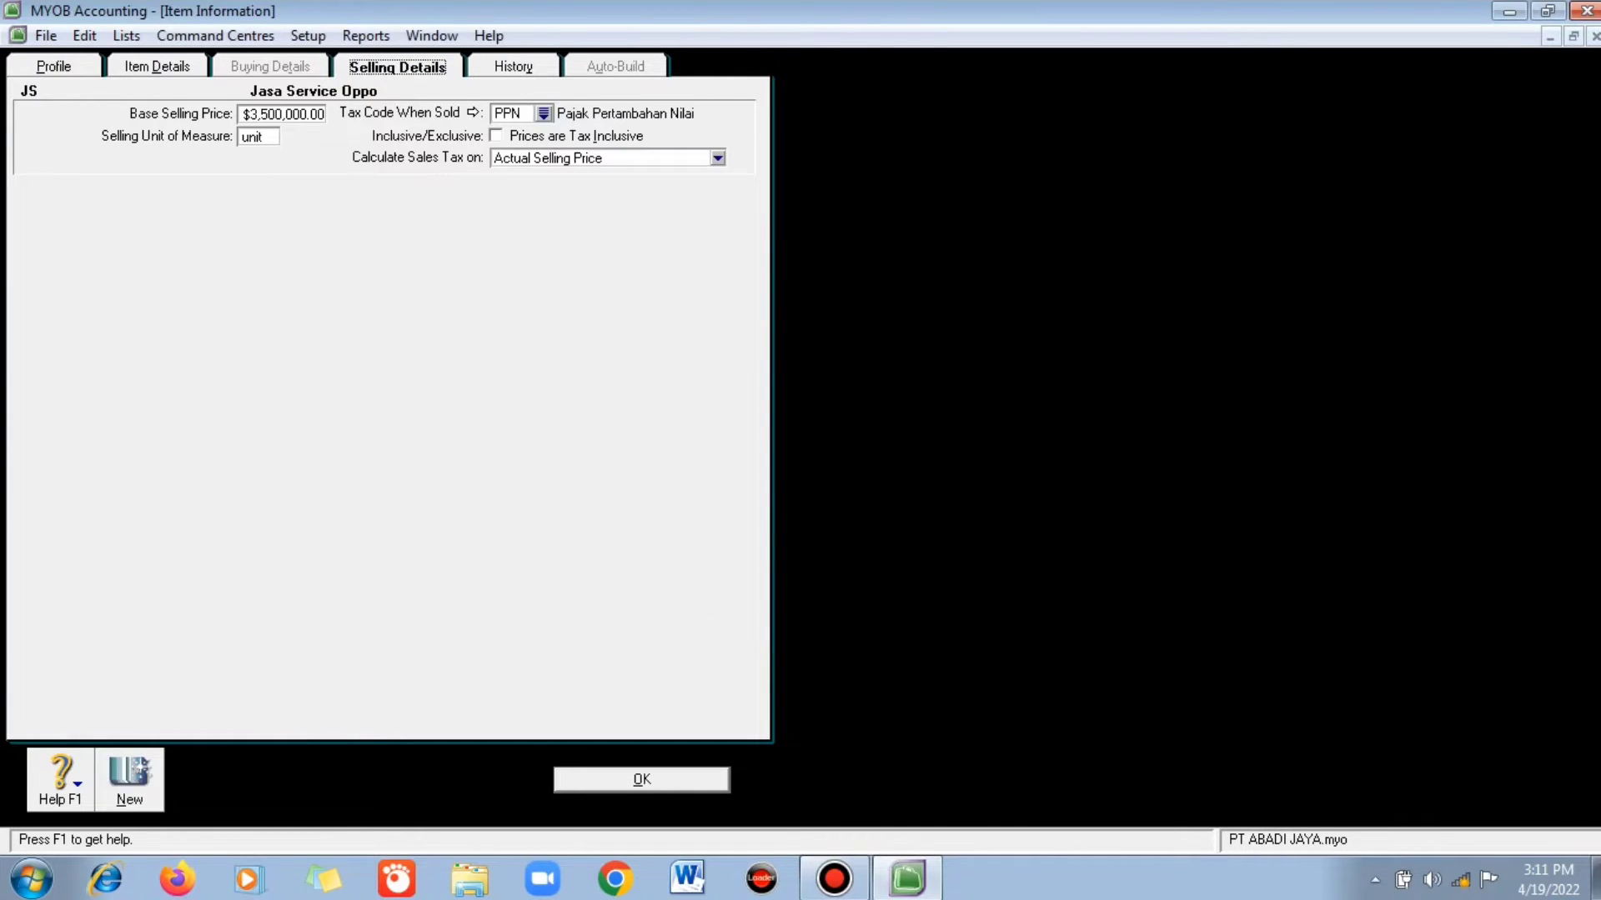
click(282, 113)
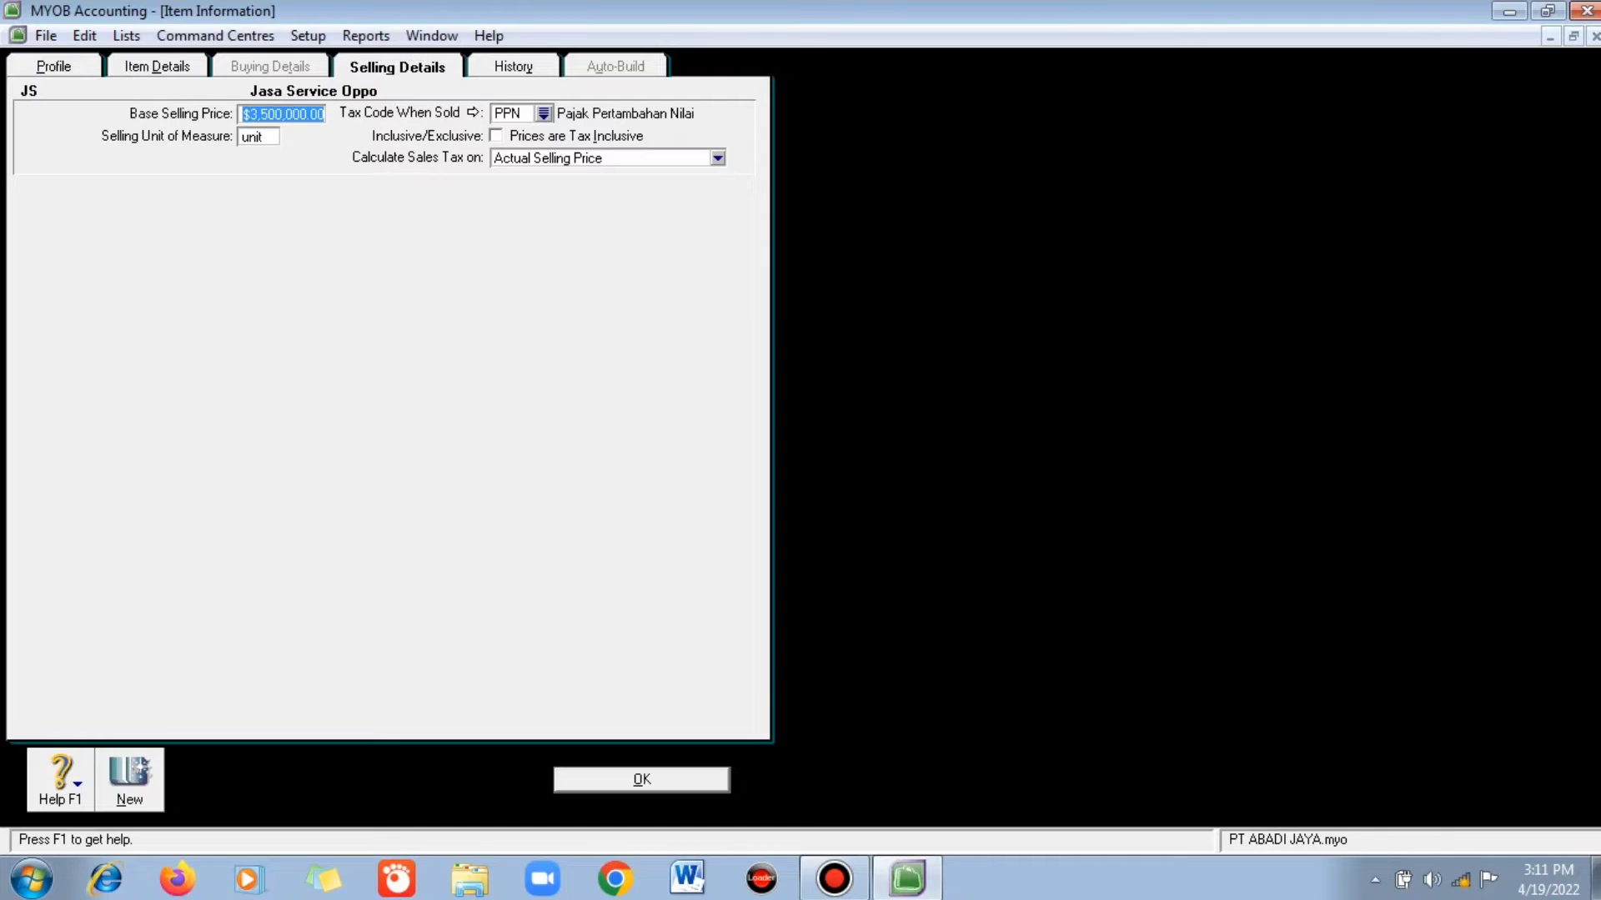
text(500000)
key(Tab)
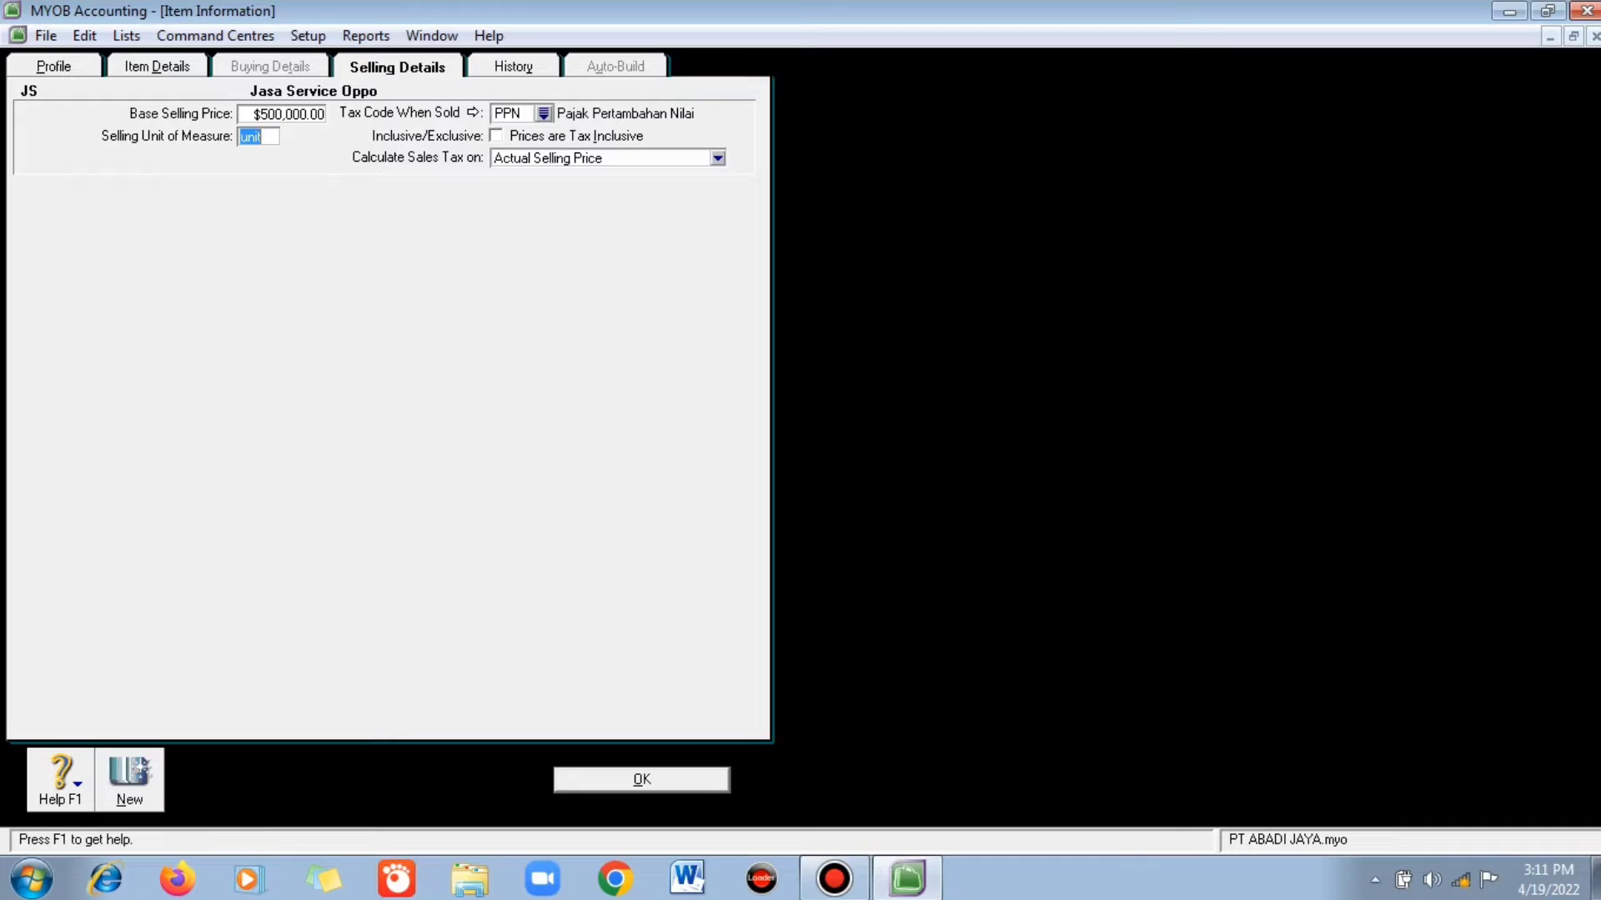
click(496, 136)
click(496, 136)
click(543, 113)
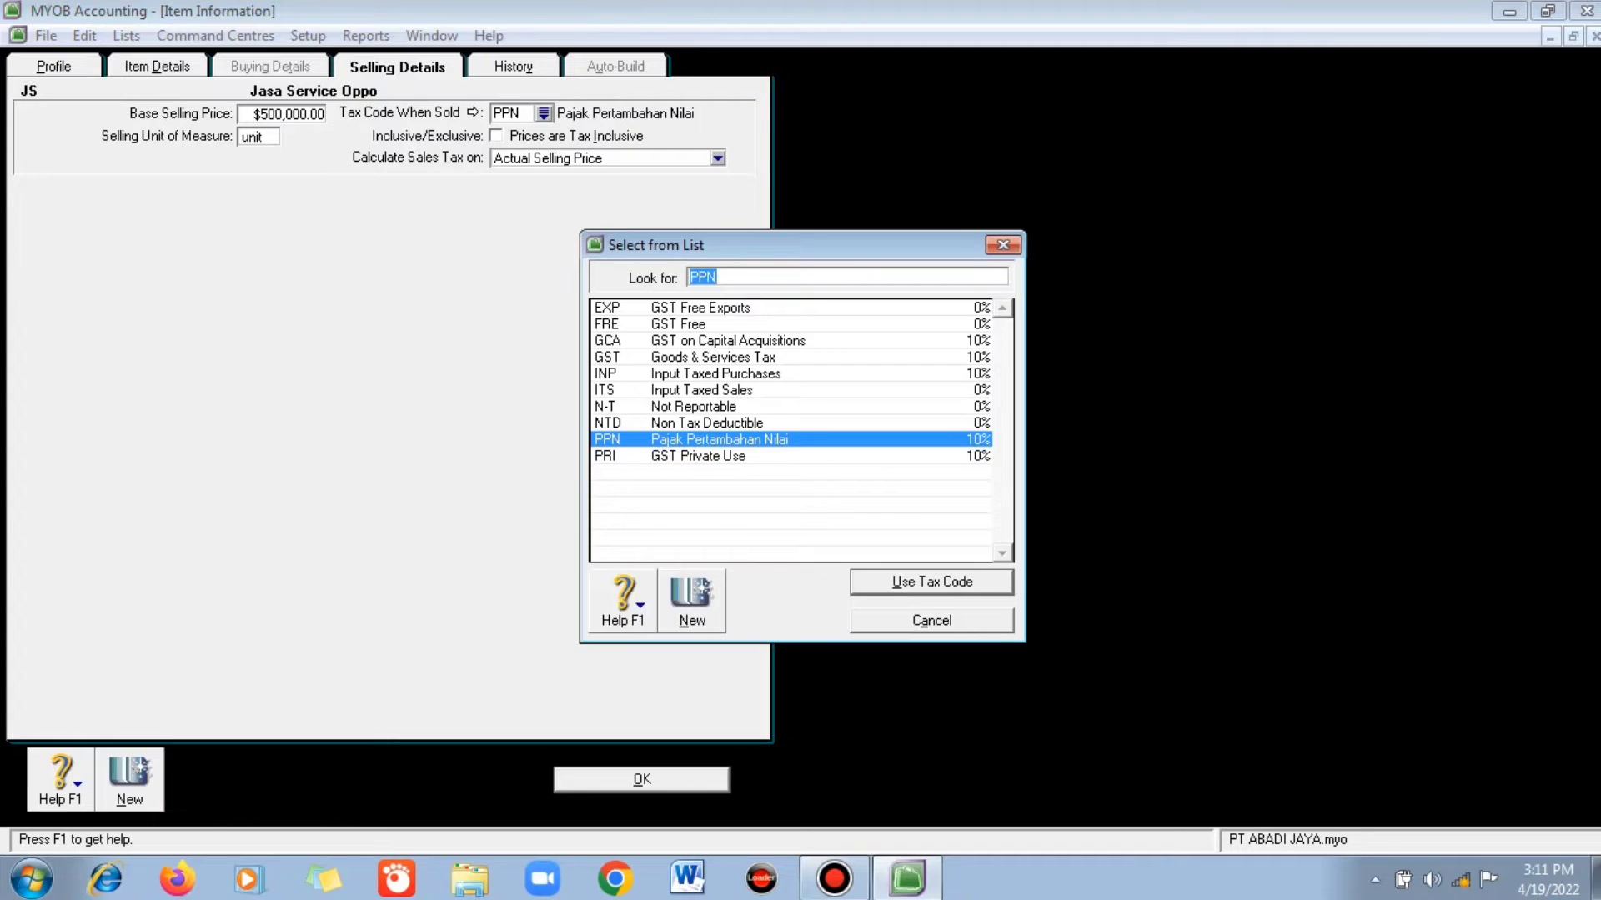
click(693, 406)
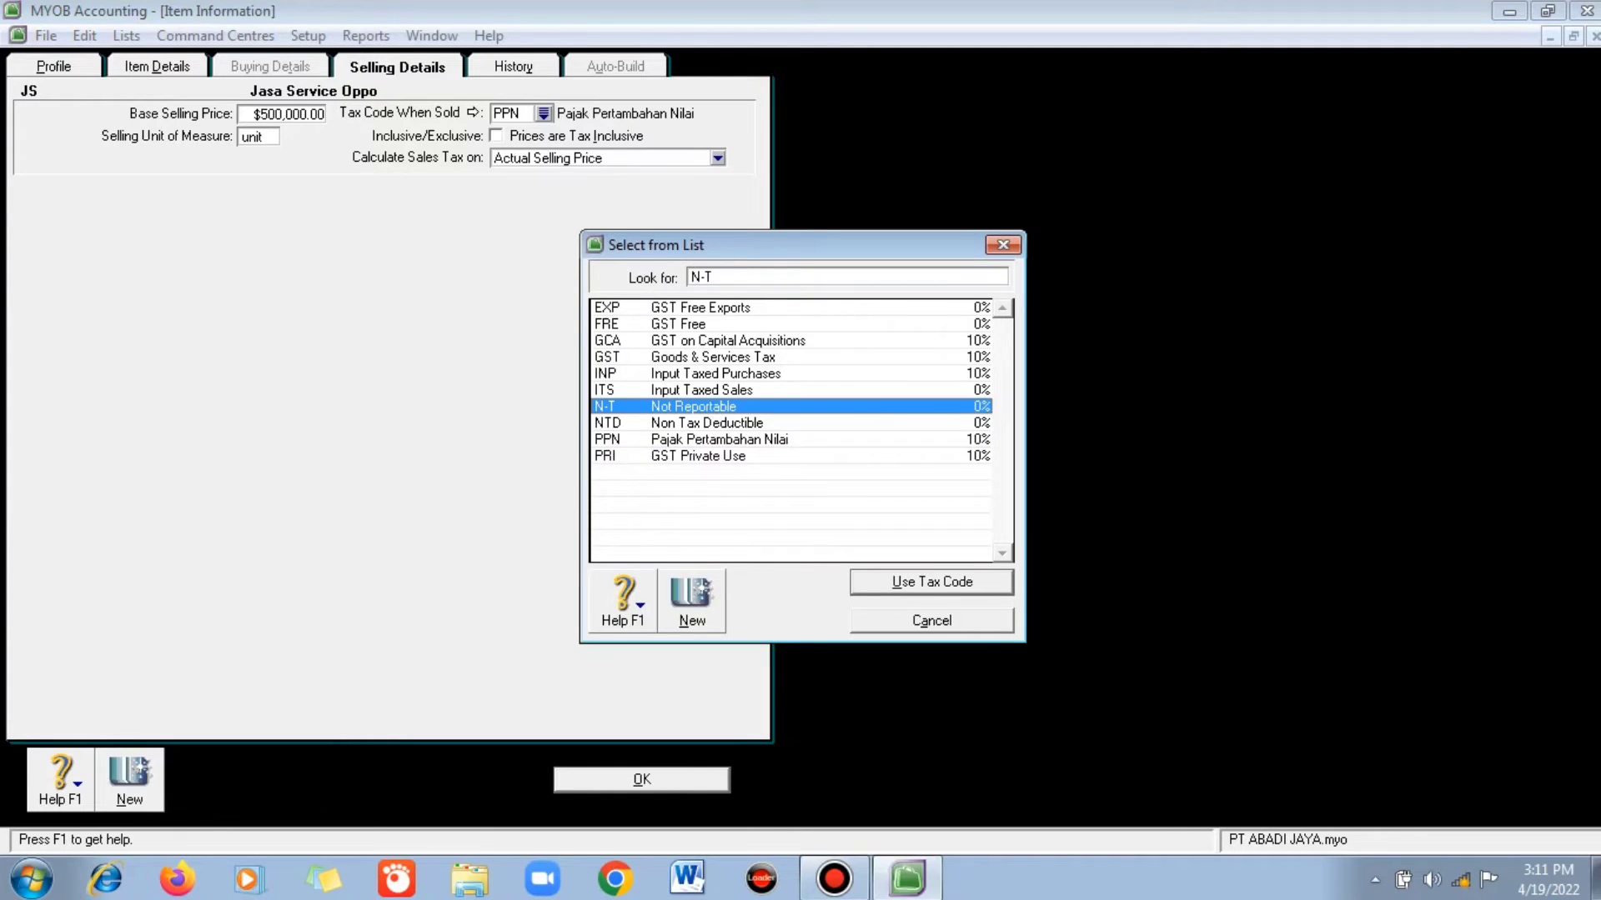
key(Return)
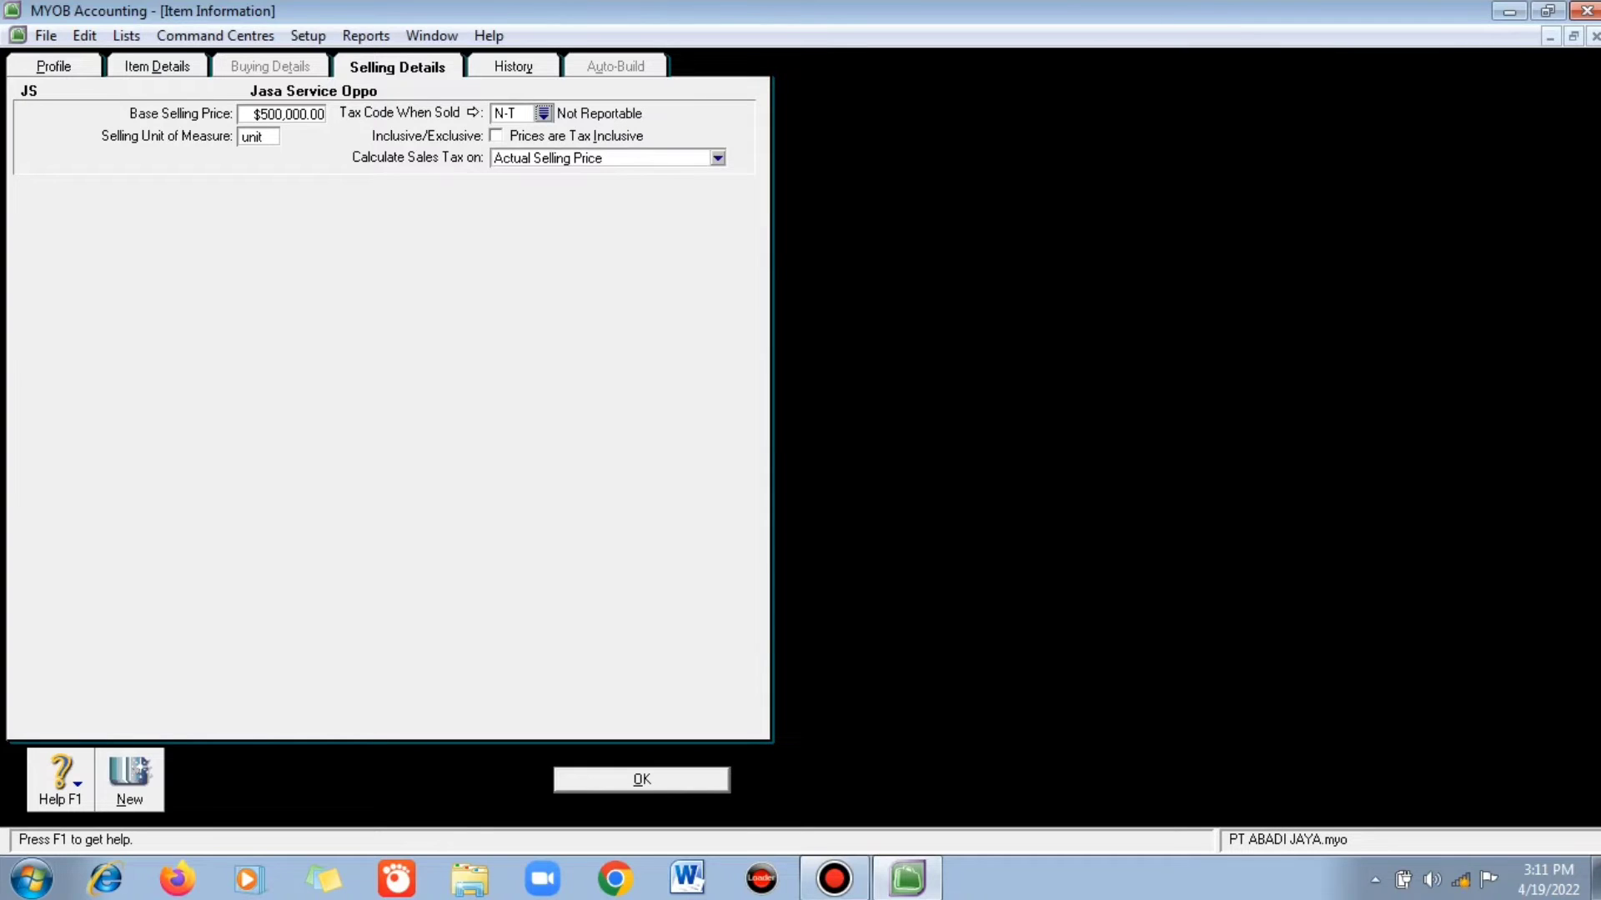
key(Return)
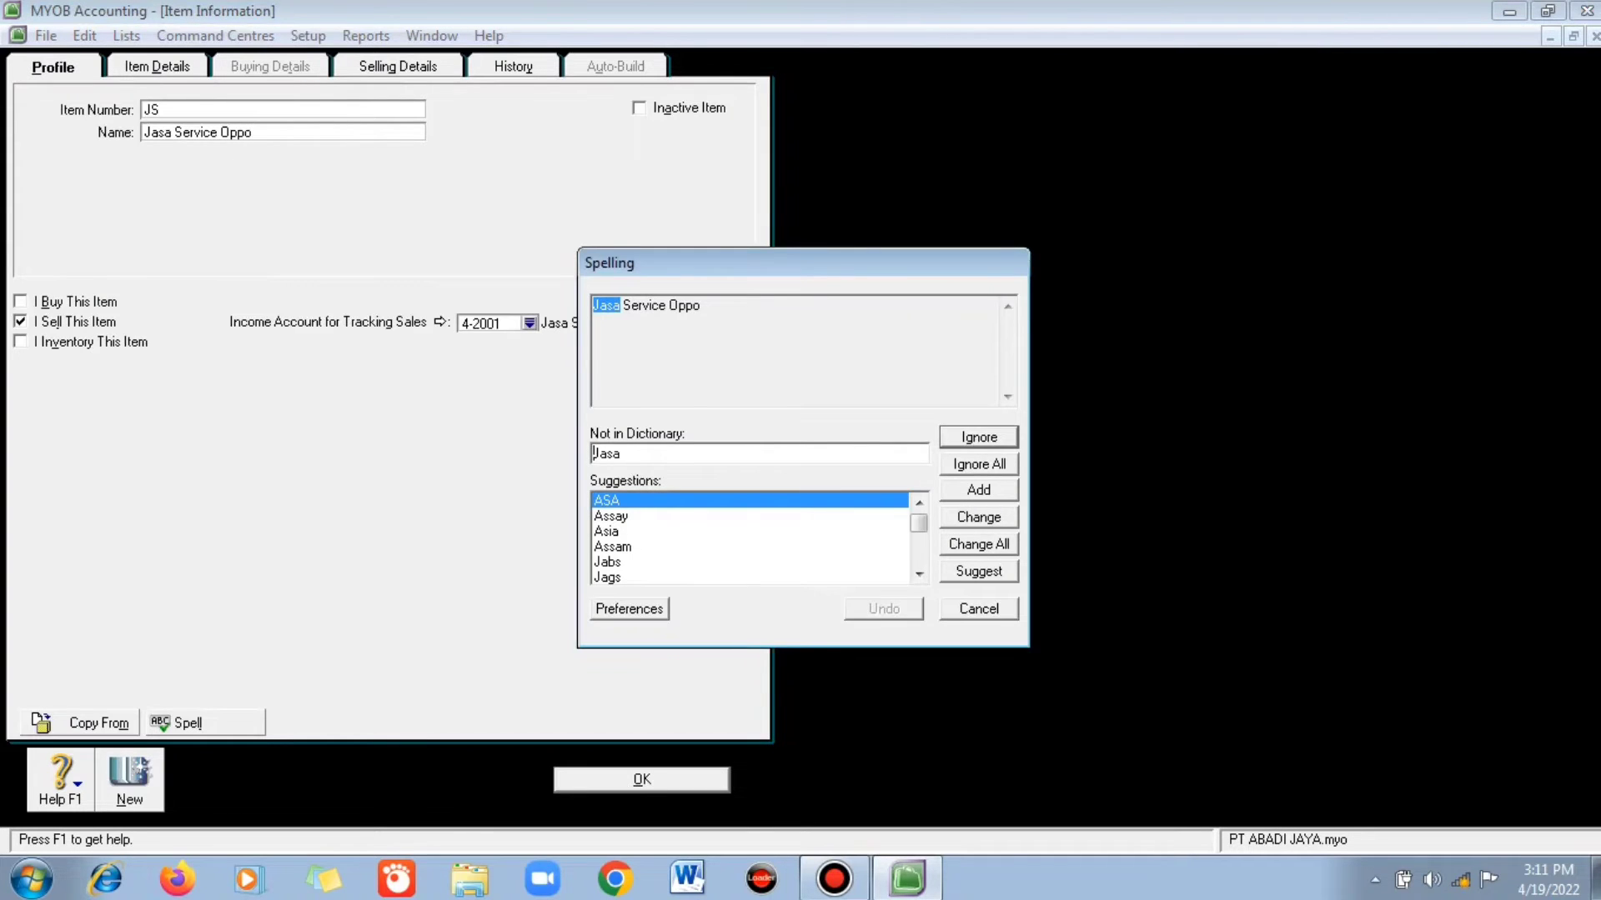
click(979, 464)
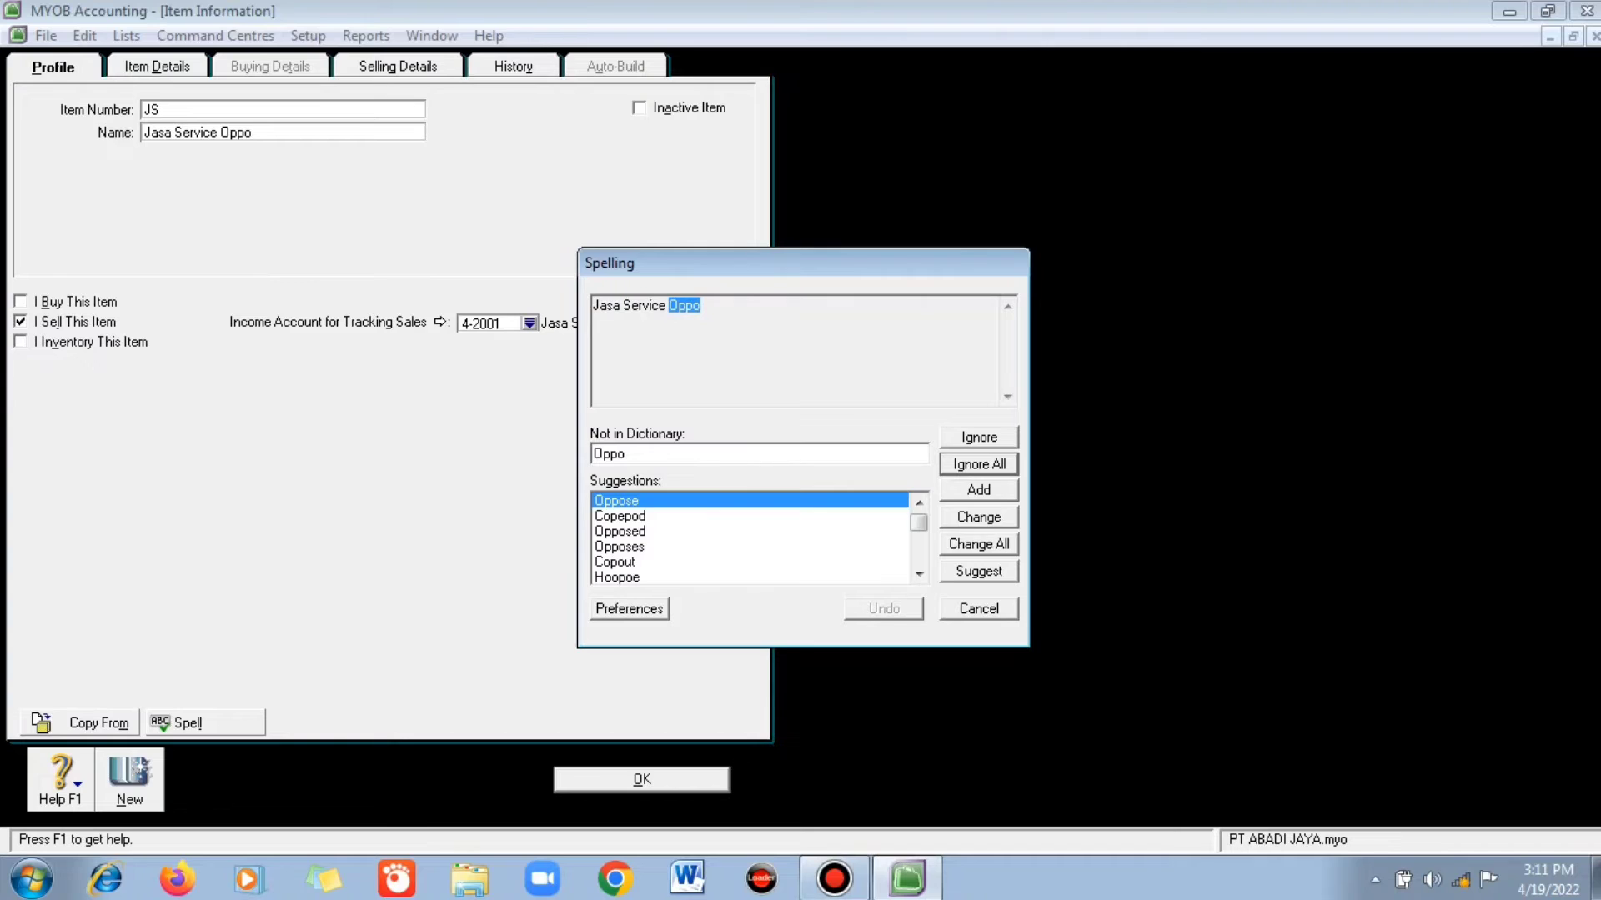
click(979, 465)
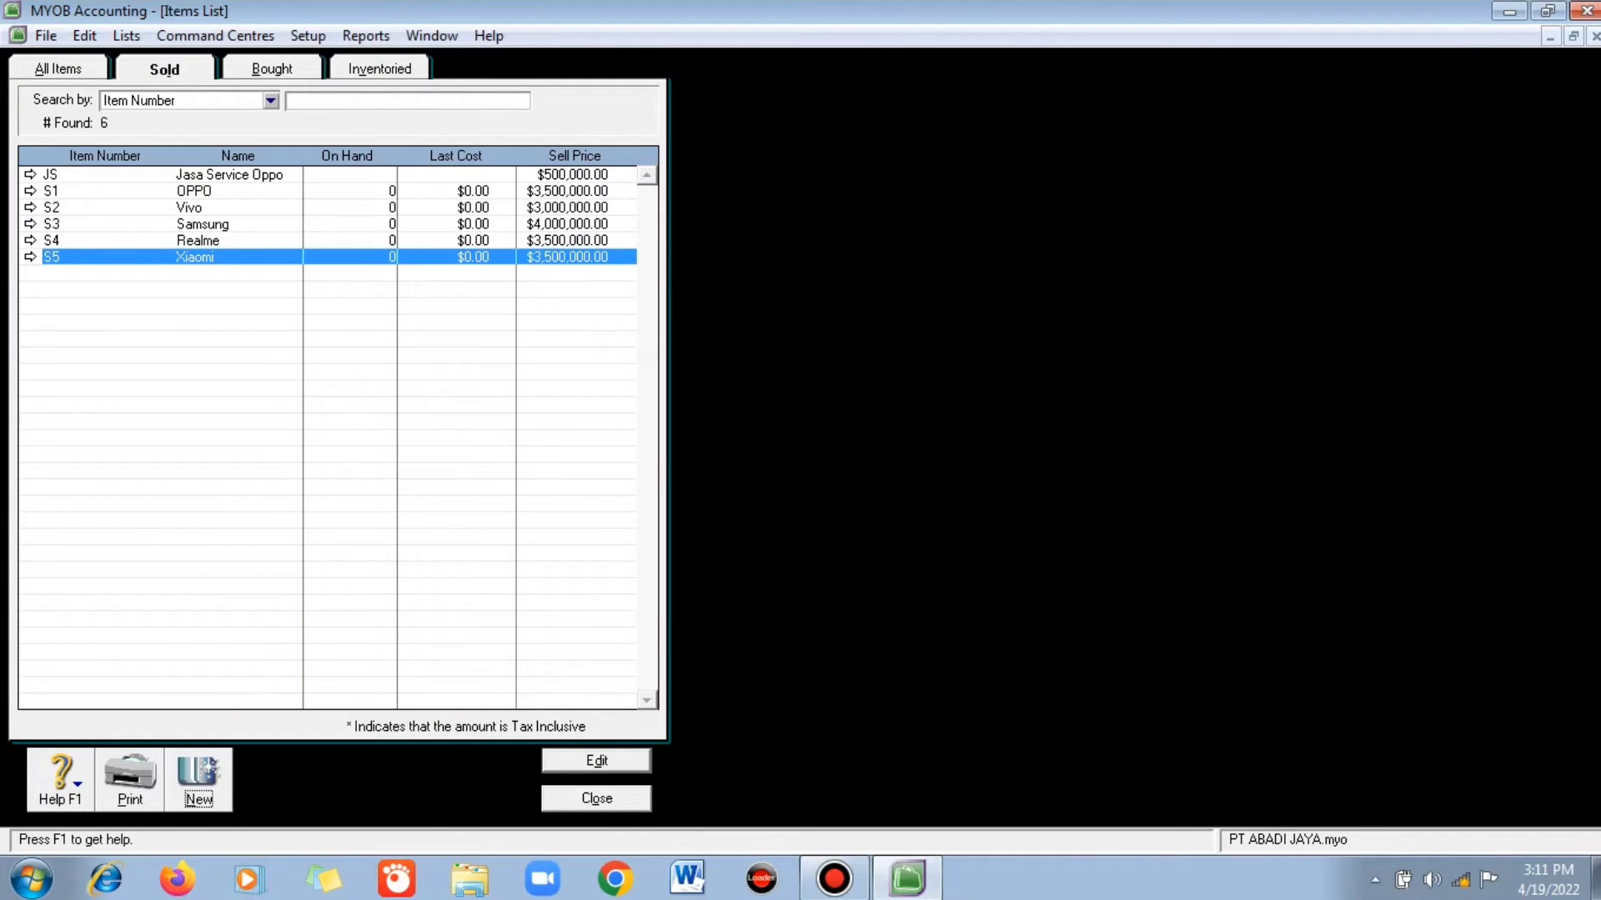
- Create sold item JV 'Jasa Service Vivo' with income account 4-2002 at 200,000, and save it
click(199, 780)
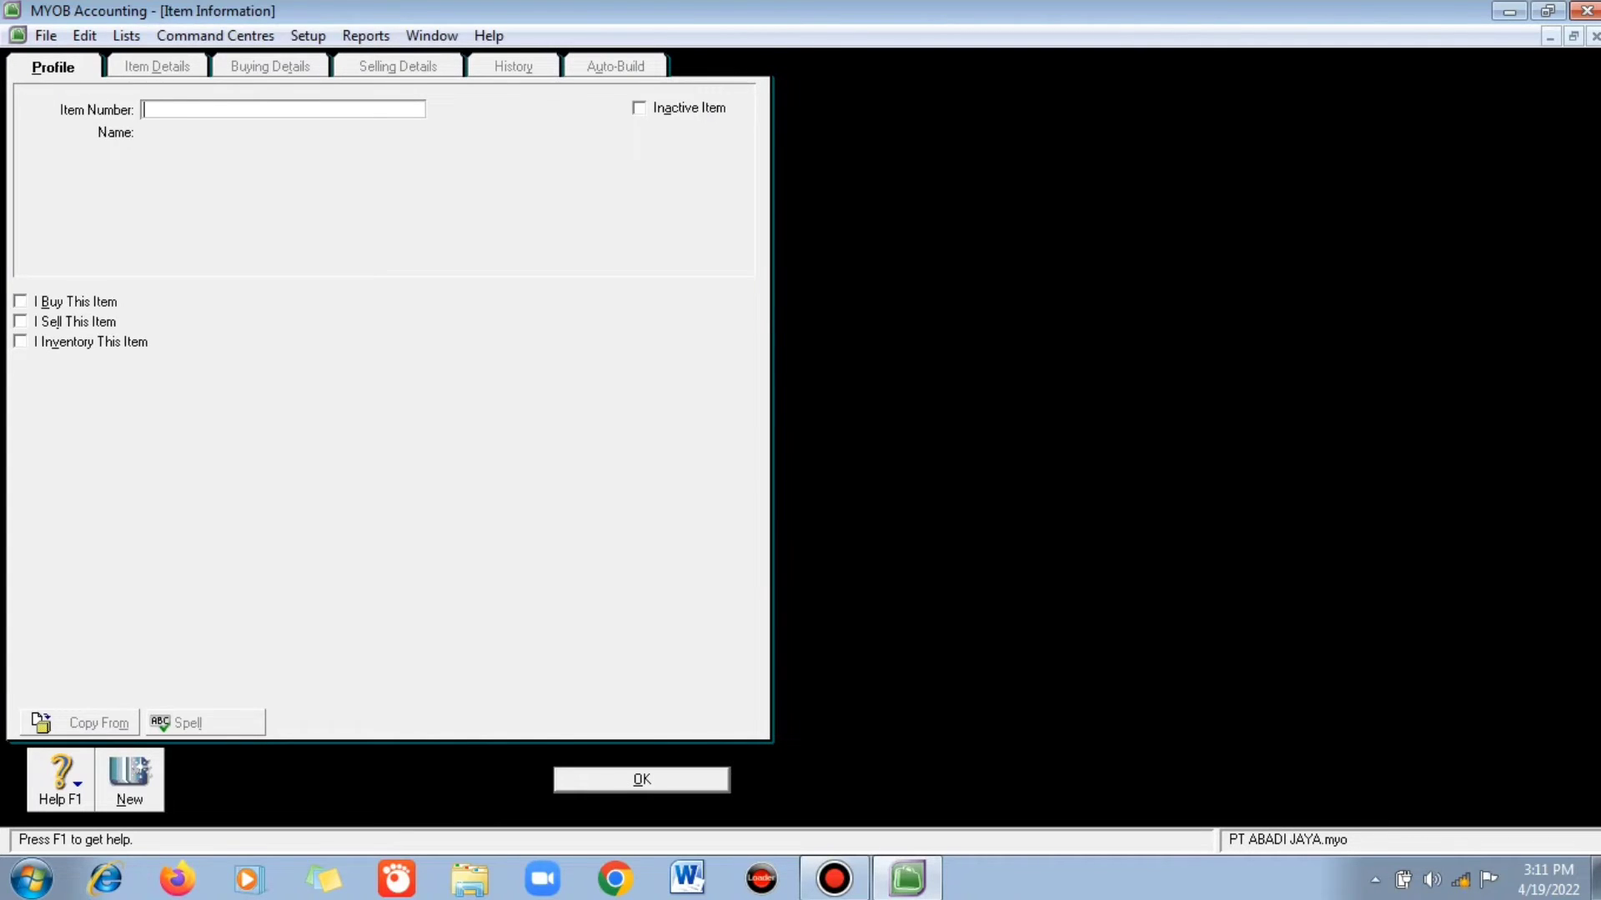
text(JV)
key(Tab)
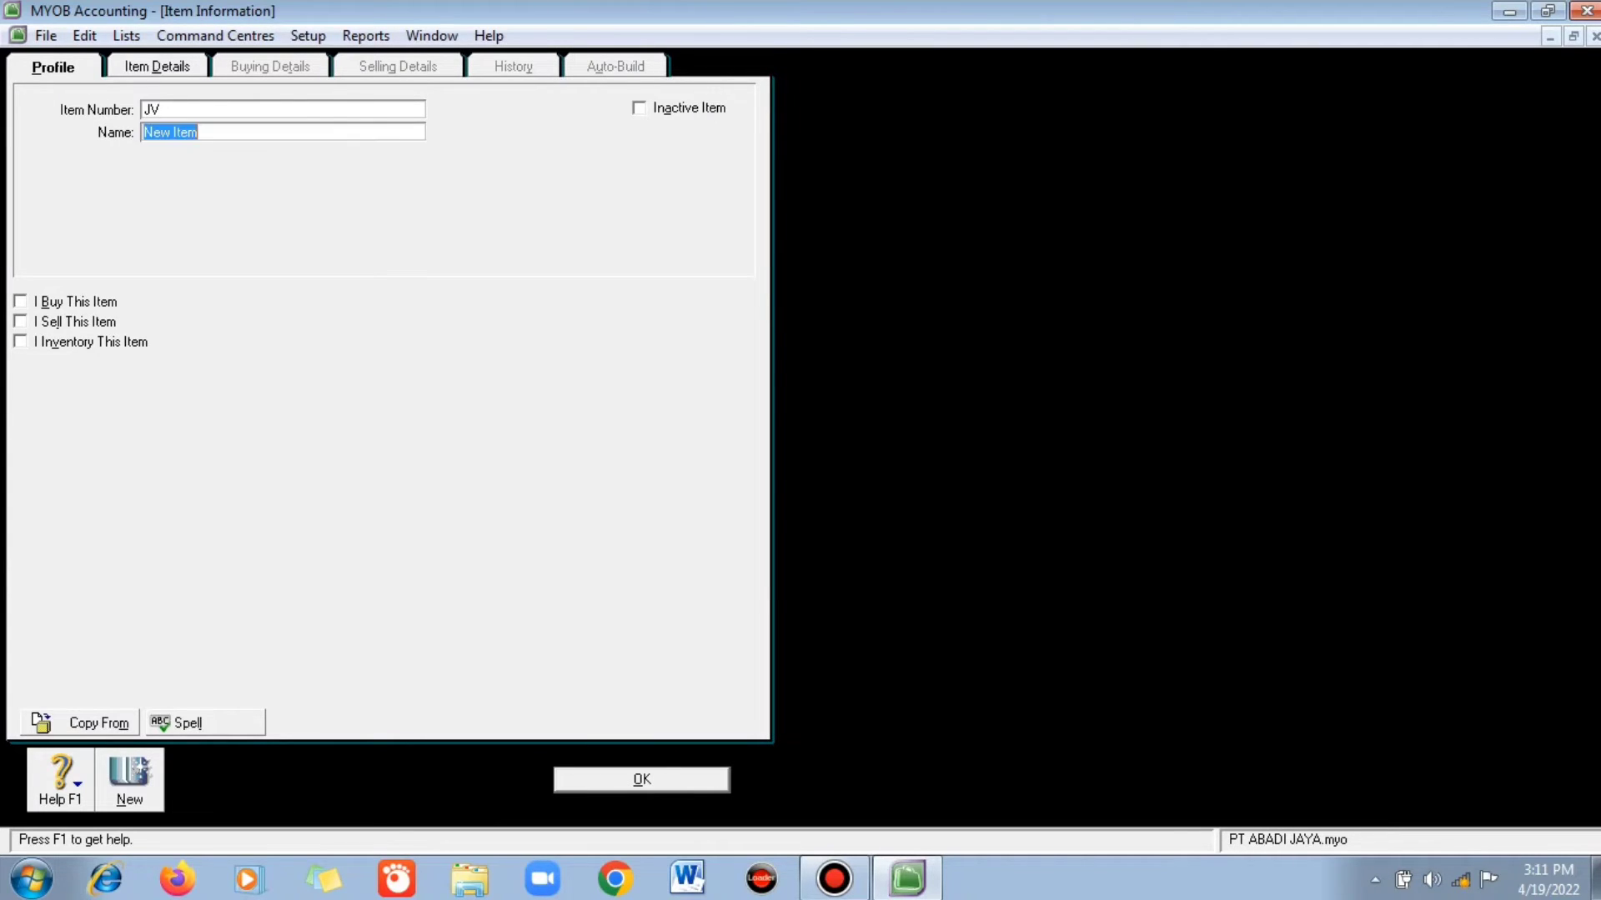
text(Jasa Service Vivo)
key(alt+s)
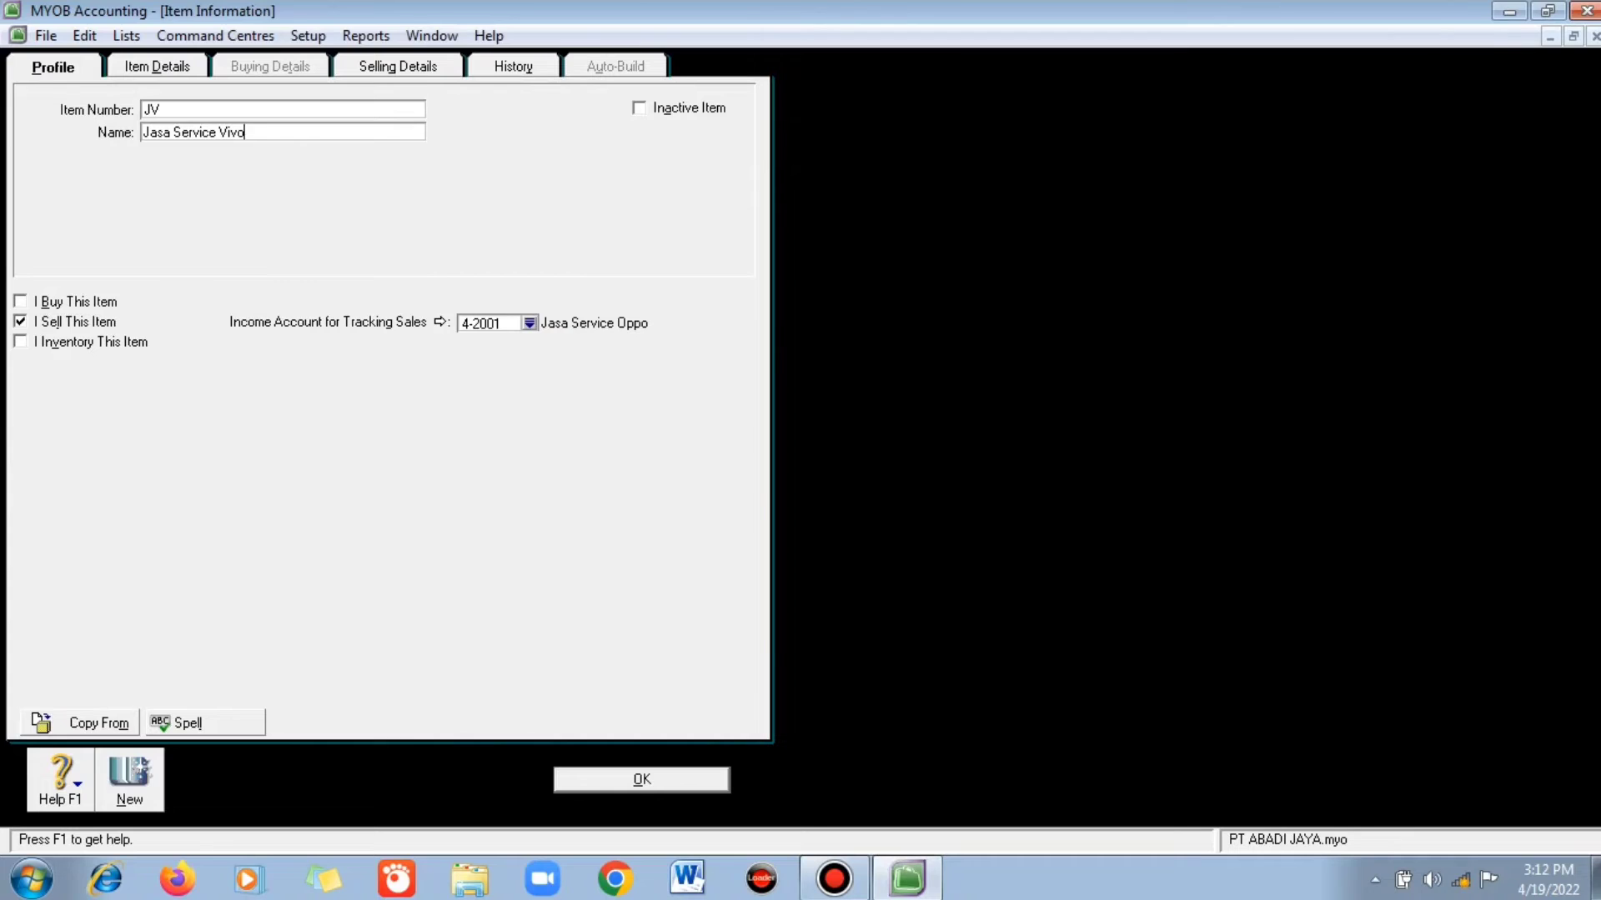
click(529, 323)
double_click(708, 391)
click(398, 67)
text(200000)
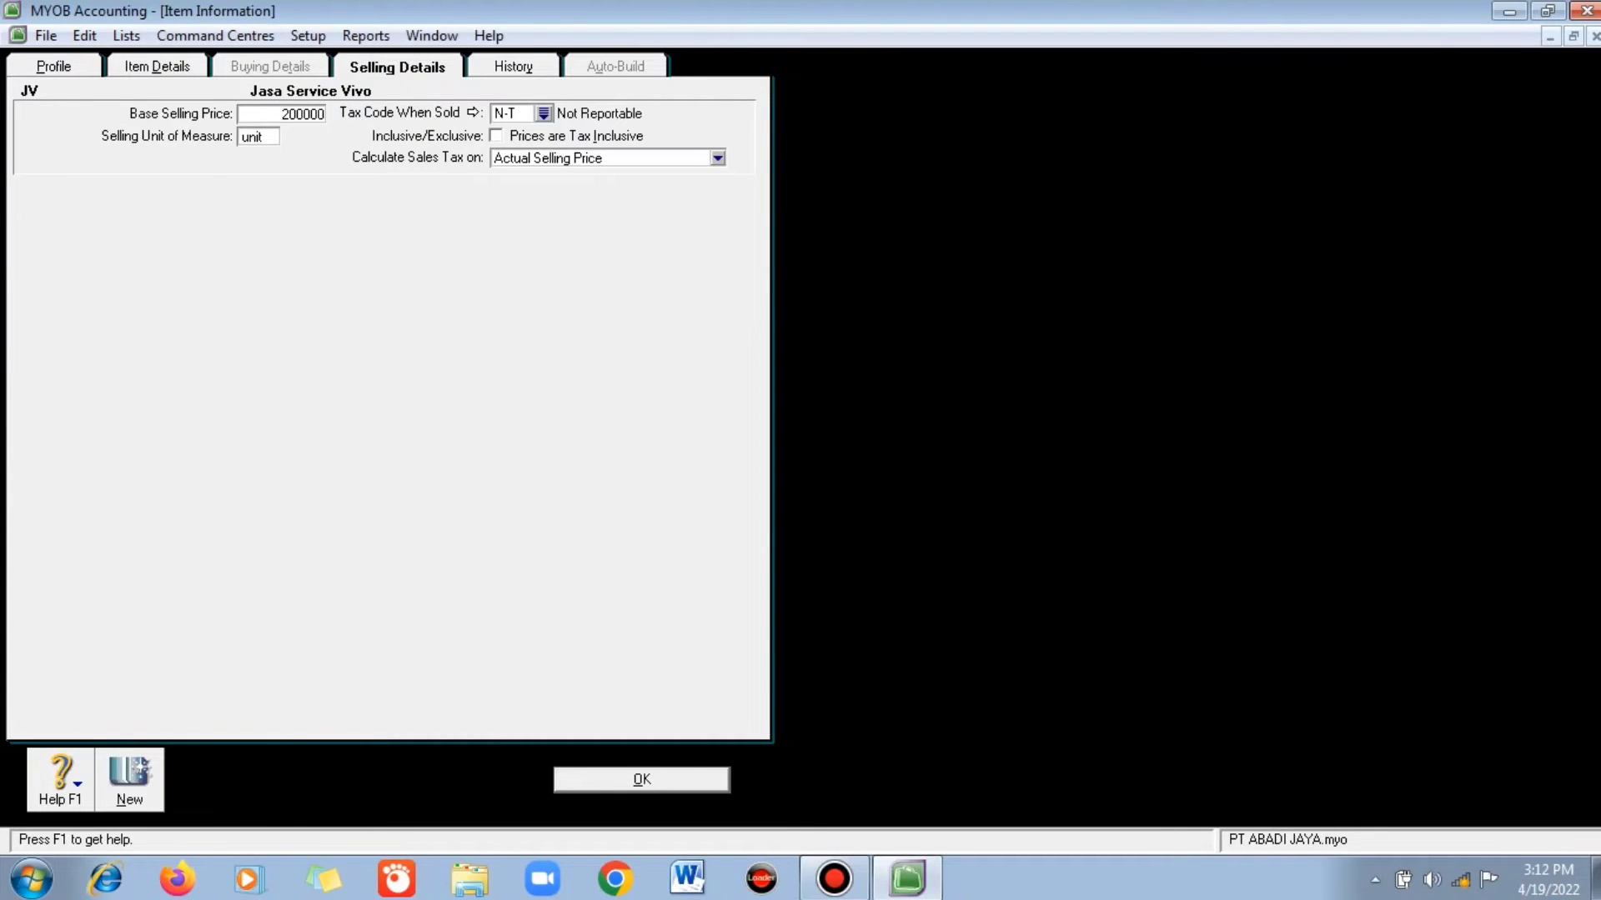
key(Return)
key(Return)
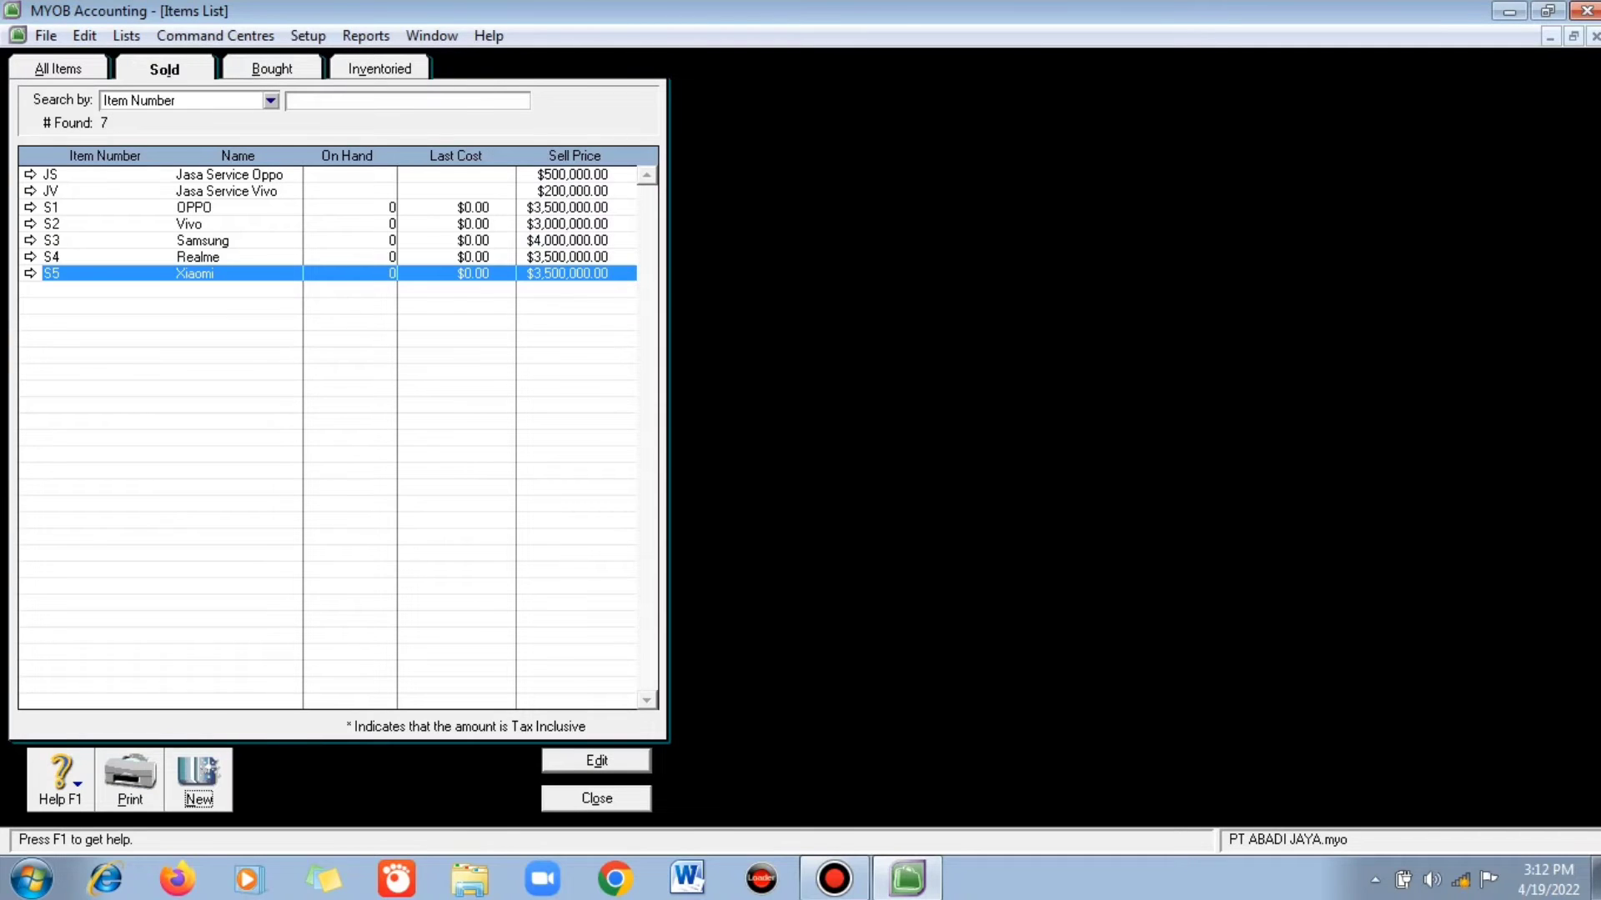
- Save service item JM Jasa Service Samsung on income account 4-2003, ignoring the spelling flags
key(Return)
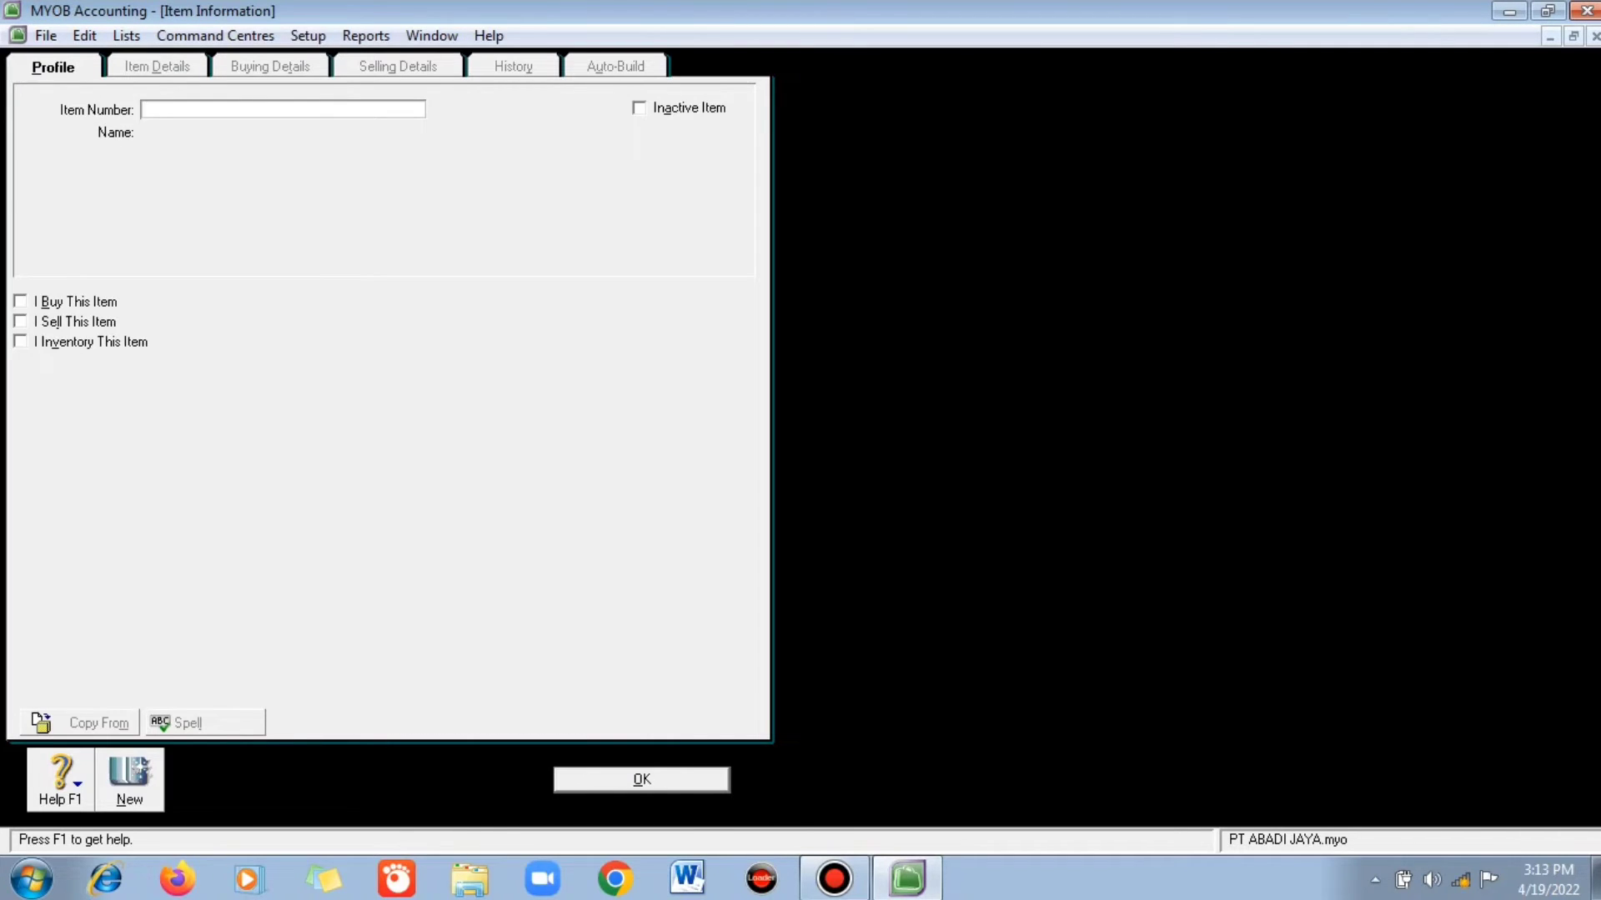
text(JS)
key(Tab)
key(End)
key(ctrl+shift+Left)
text(Samsung)
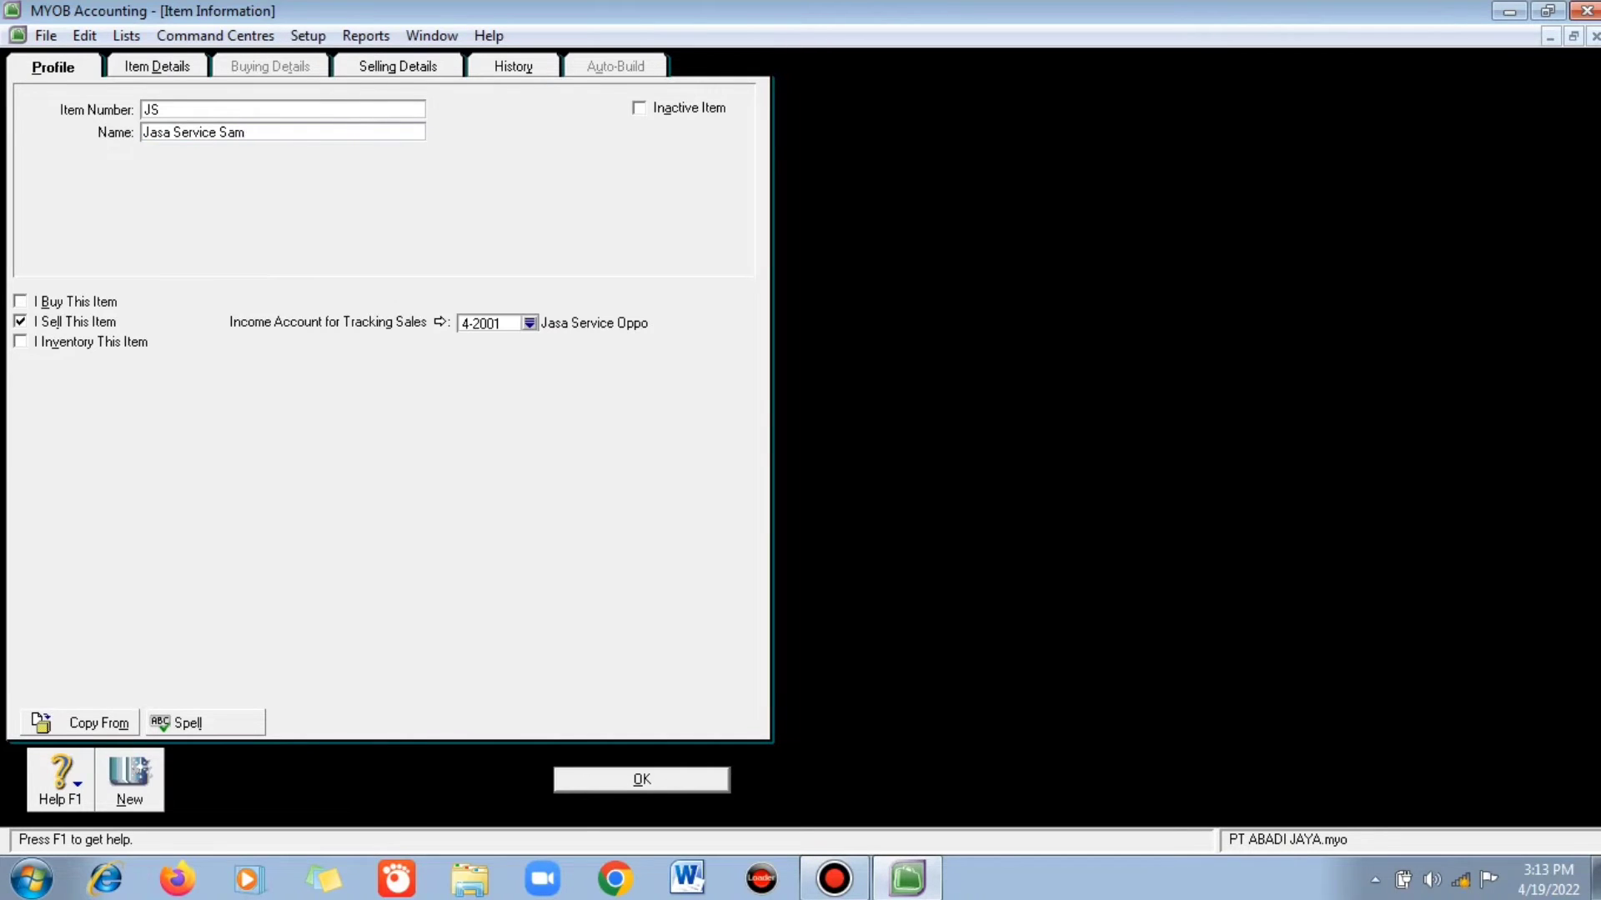
key(Tab)
key(Down)
key(Down)
key(Return)
key(Tab)
text(JM)
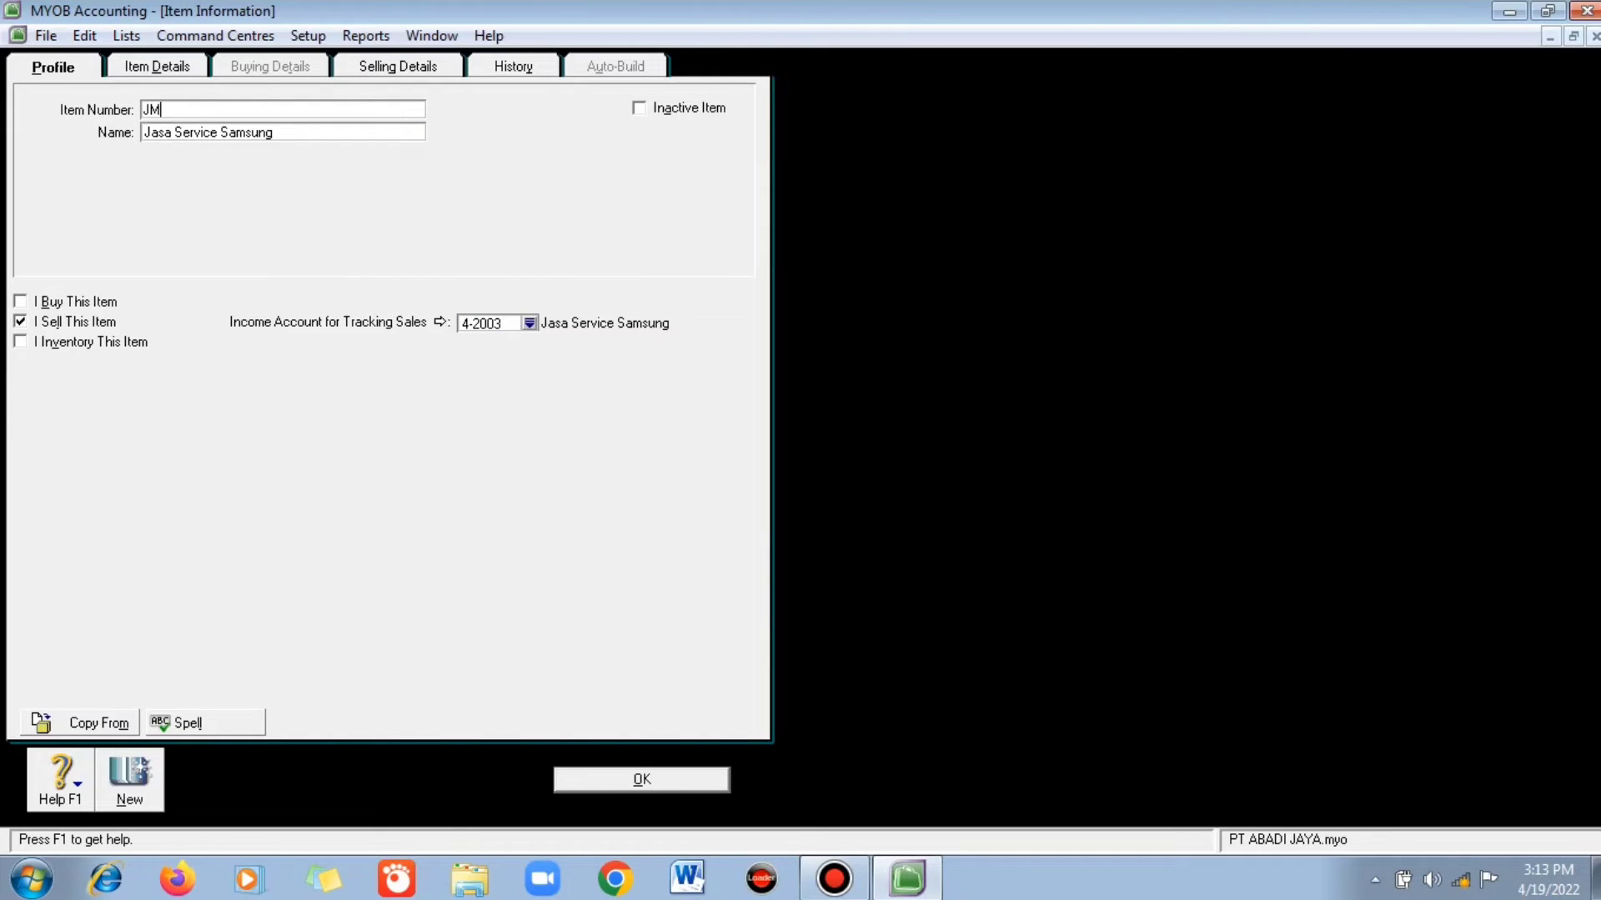
key(Return)
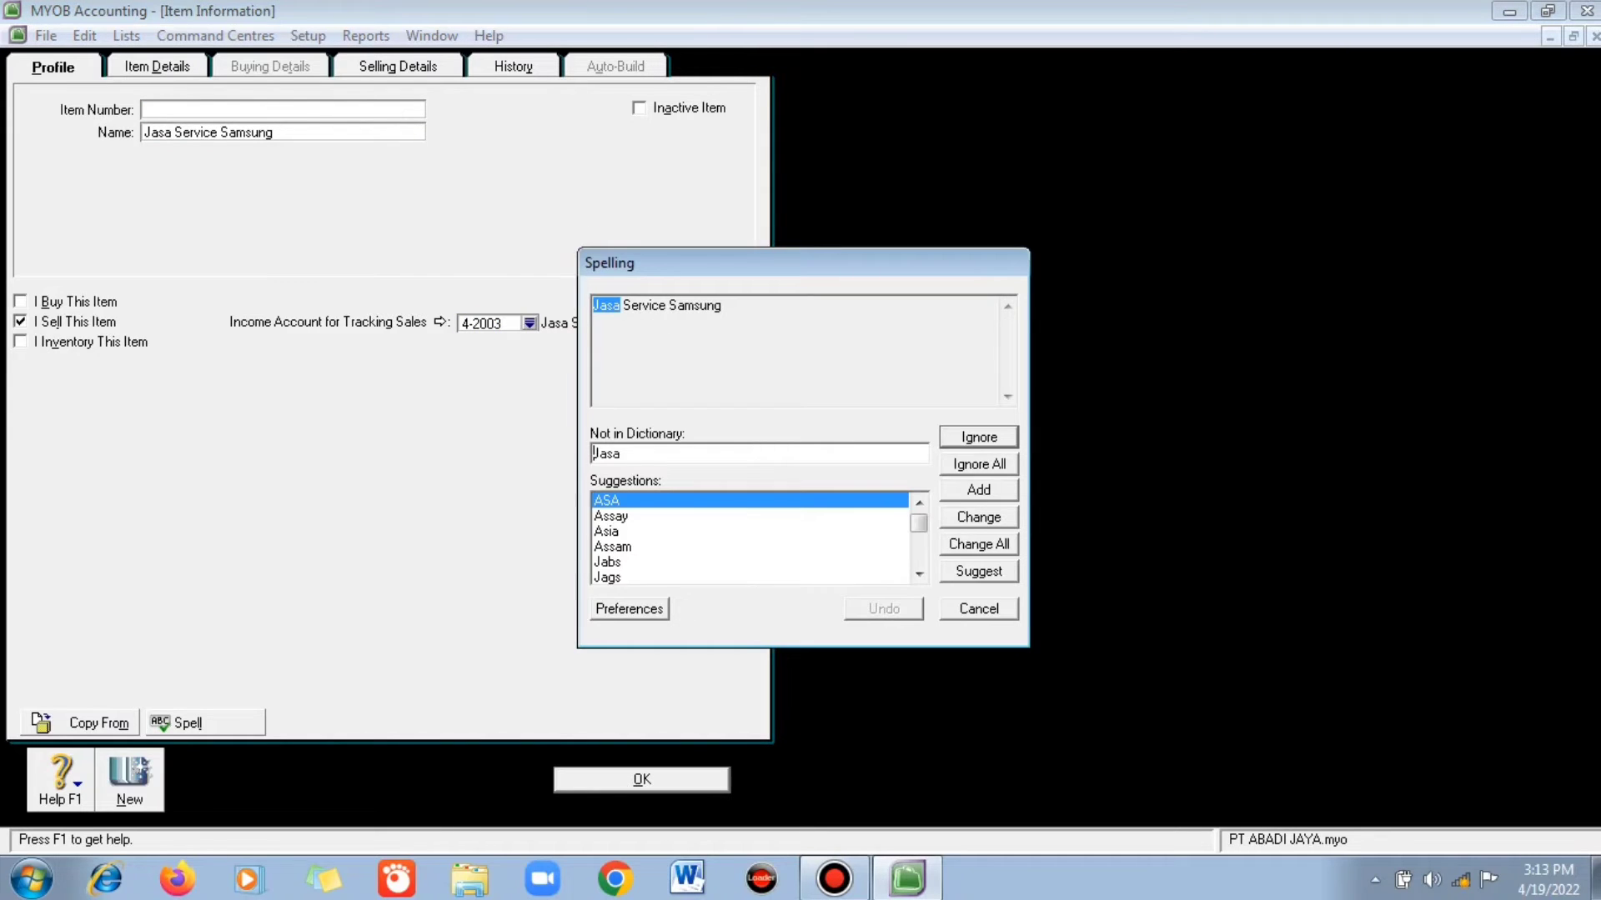
click(978, 464)
click(978, 464)
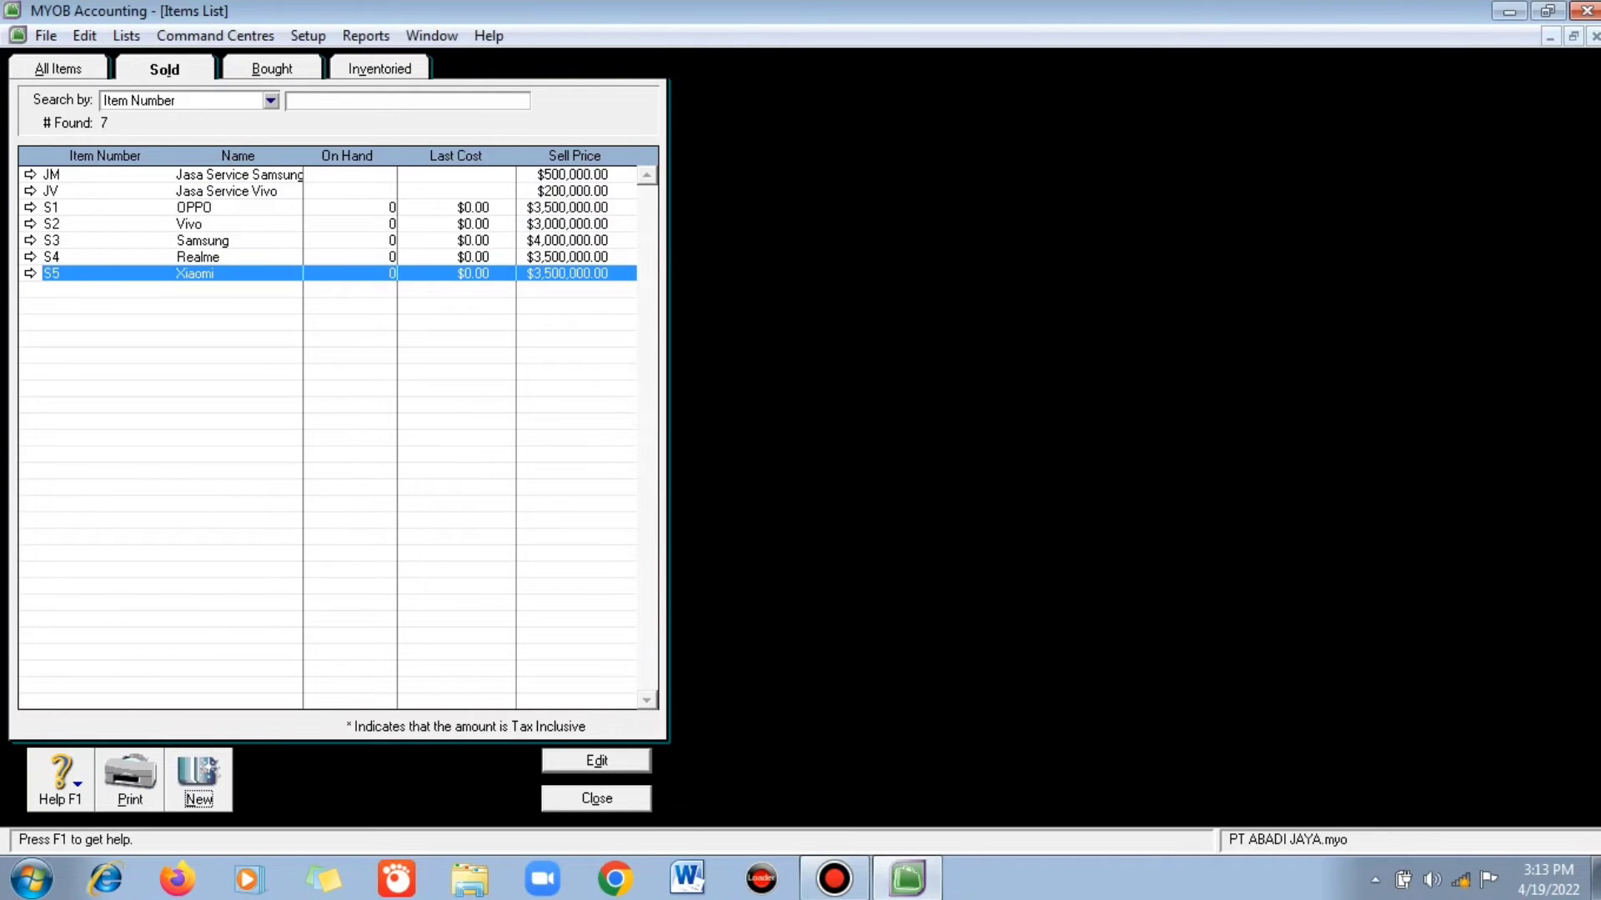
- Add sold item JS Jasa Service Oppo on income account 4-2001 with base selling price 50000
click(198, 781)
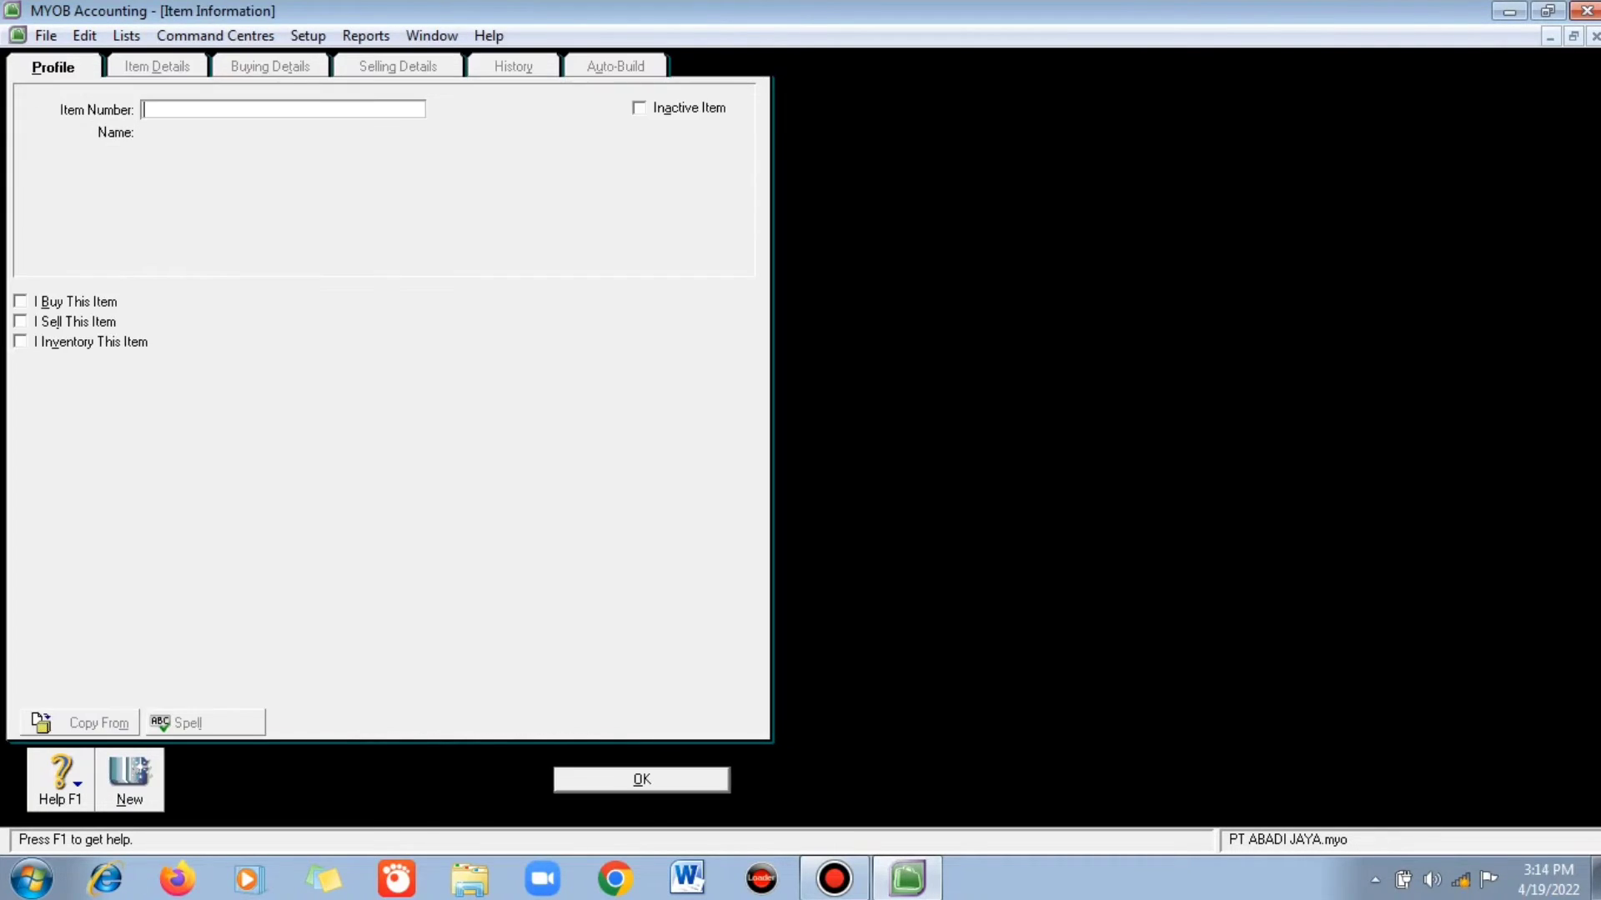
text(js)
key(Tab)
text(Jasa Service Oppo)
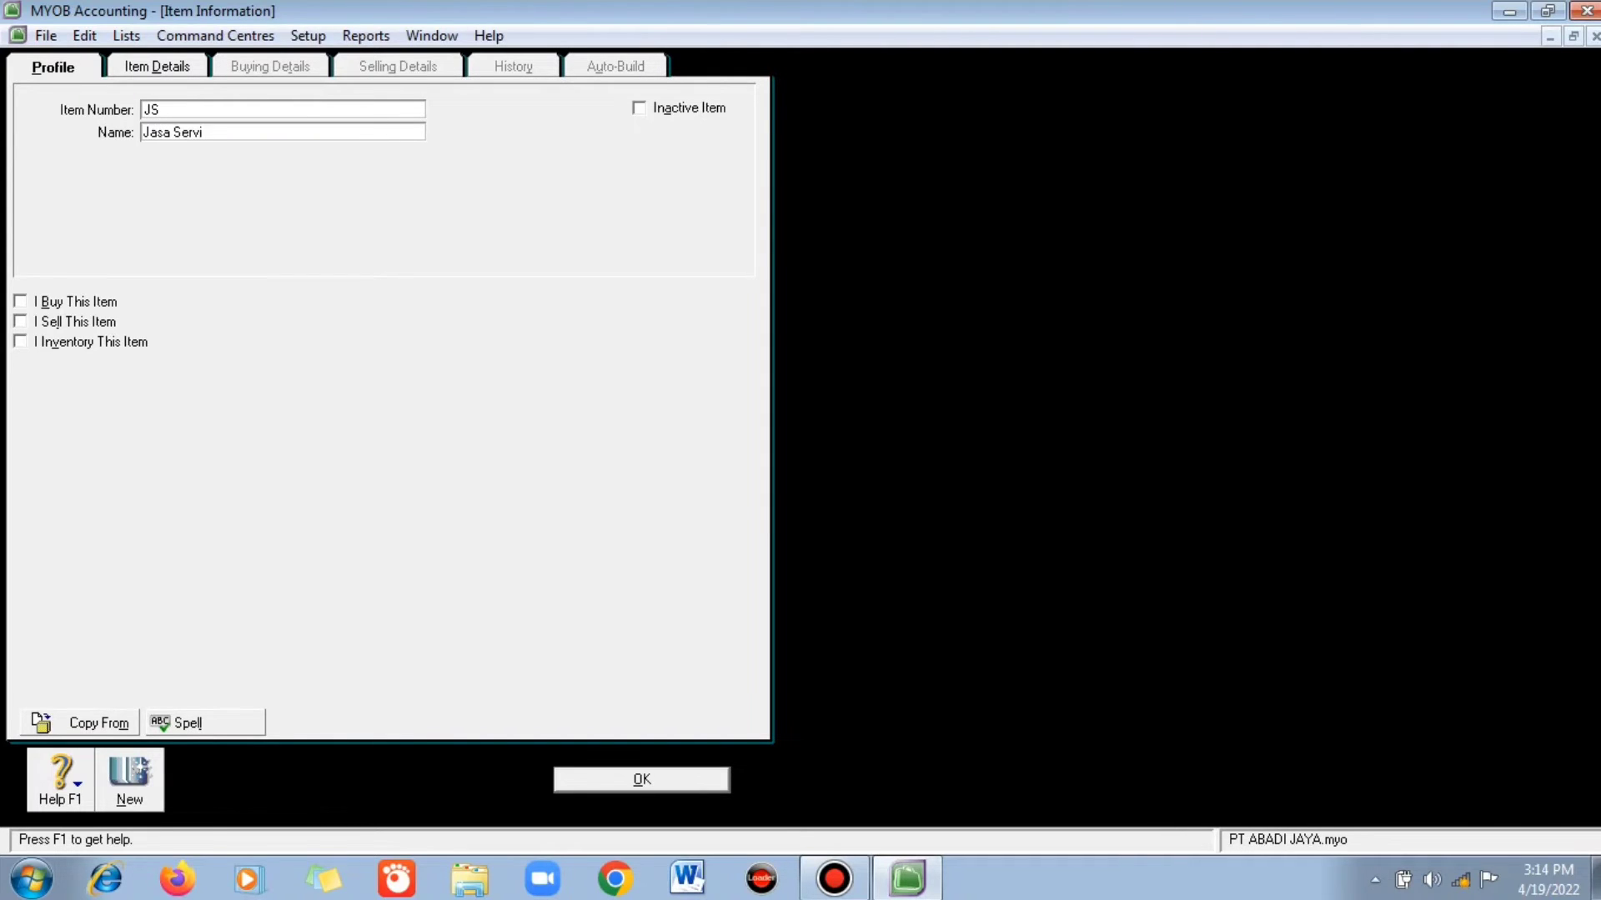
click(20, 322)
click(530, 323)
click(709, 341)
key(Return)
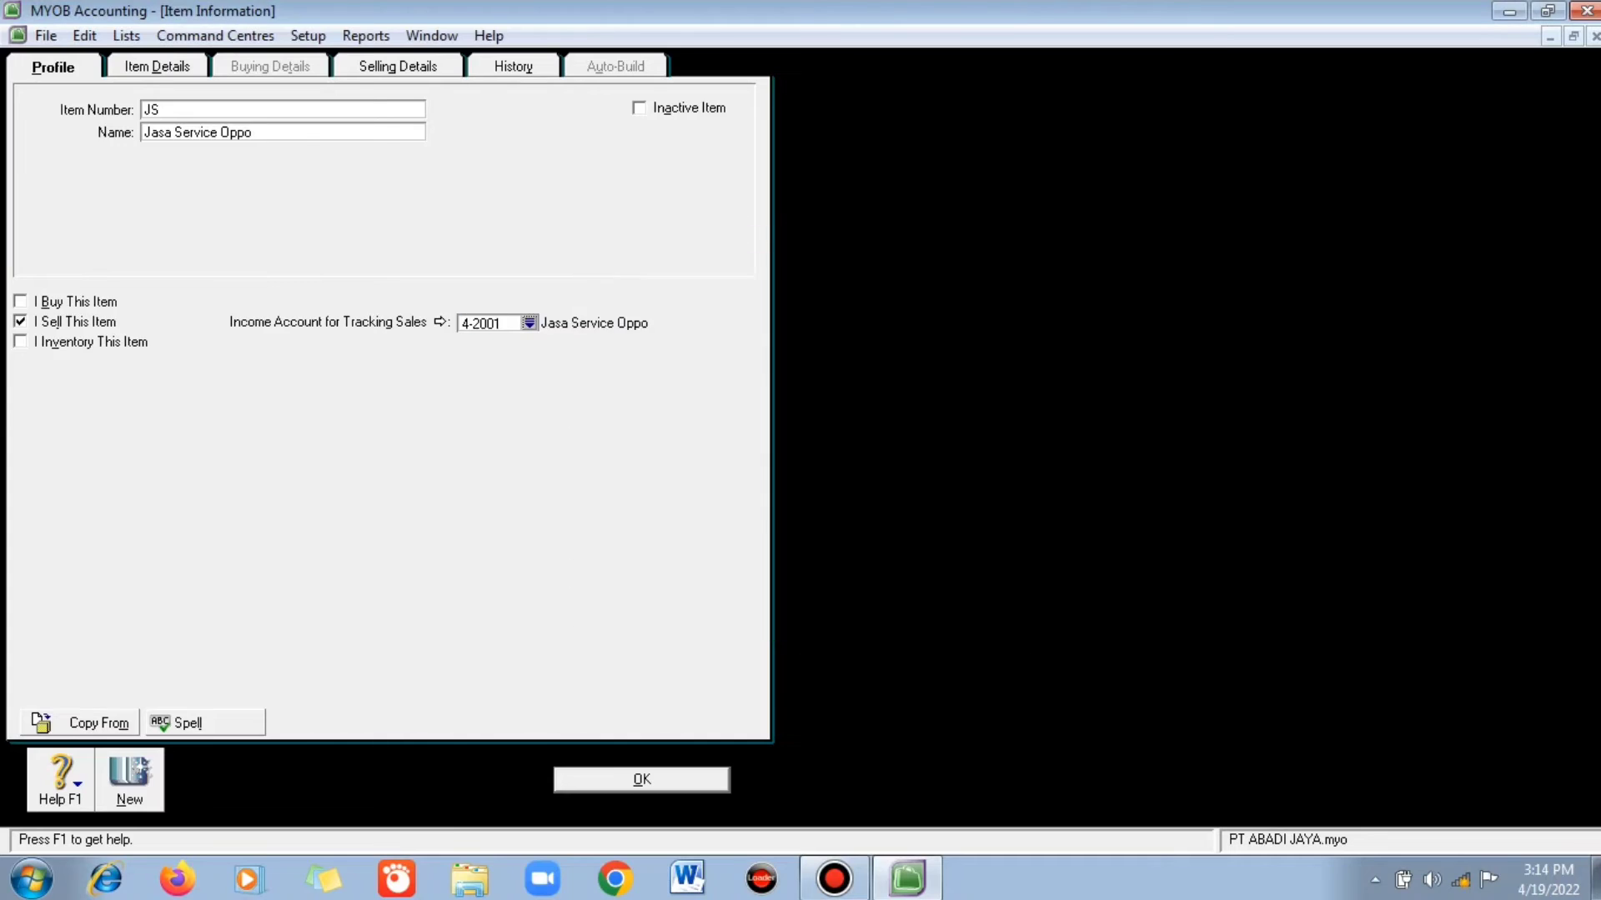
click(398, 67)
key(Tab)
text(50000)
key(Return)
key(Return)
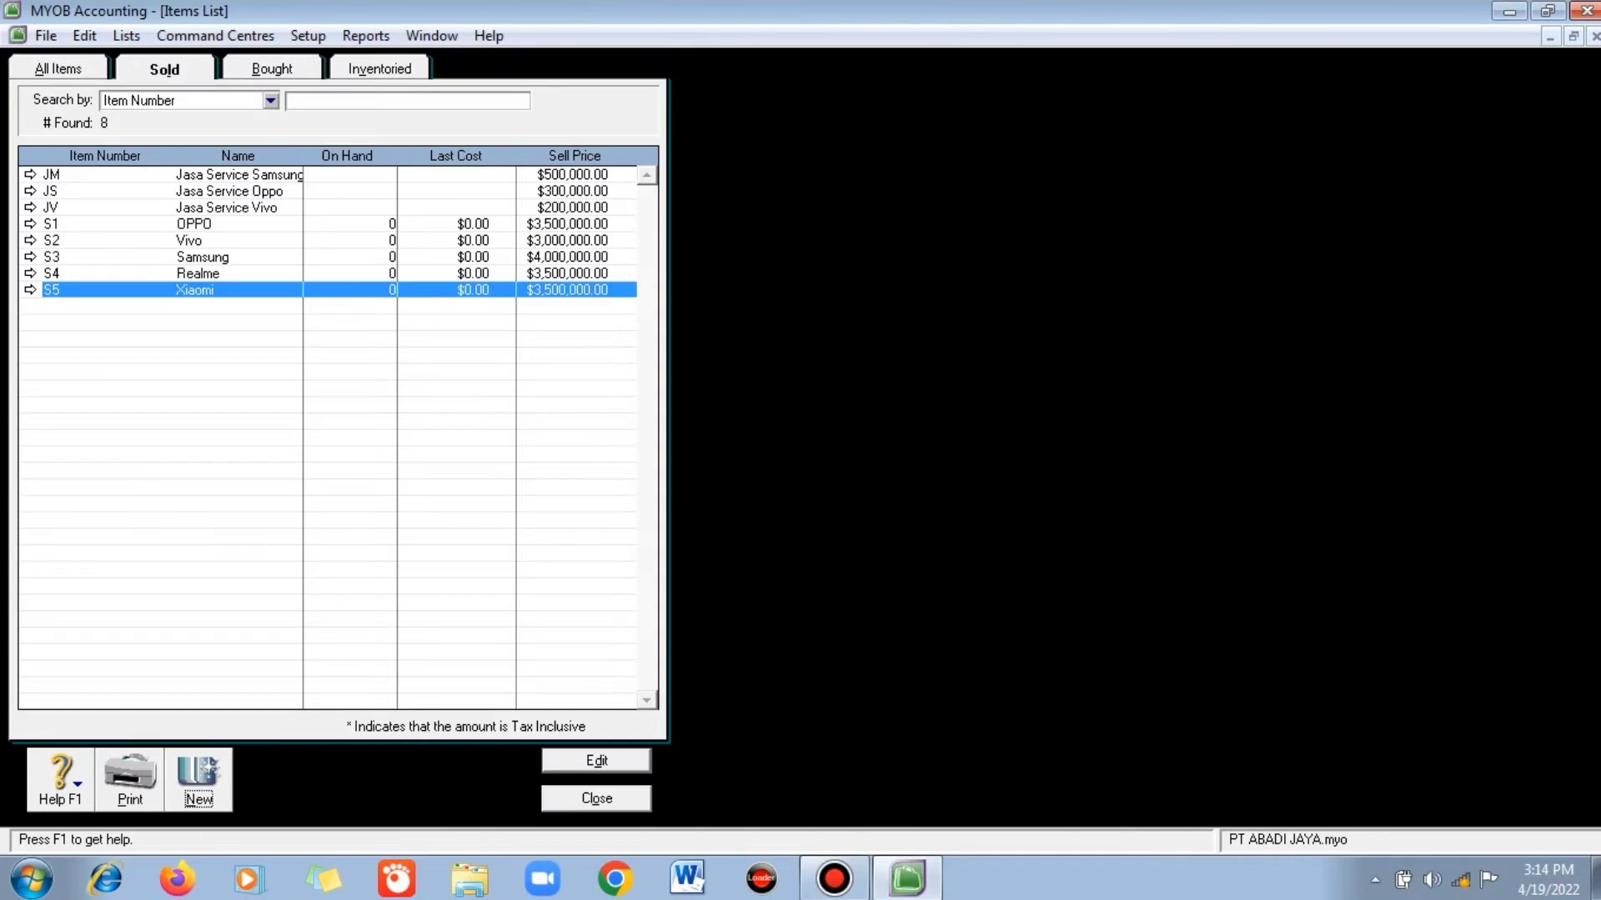
- Create sold item JR Jasa Service Realme using income account 4-2004
key(ctrl+n)
text(JR)
key(Tab)
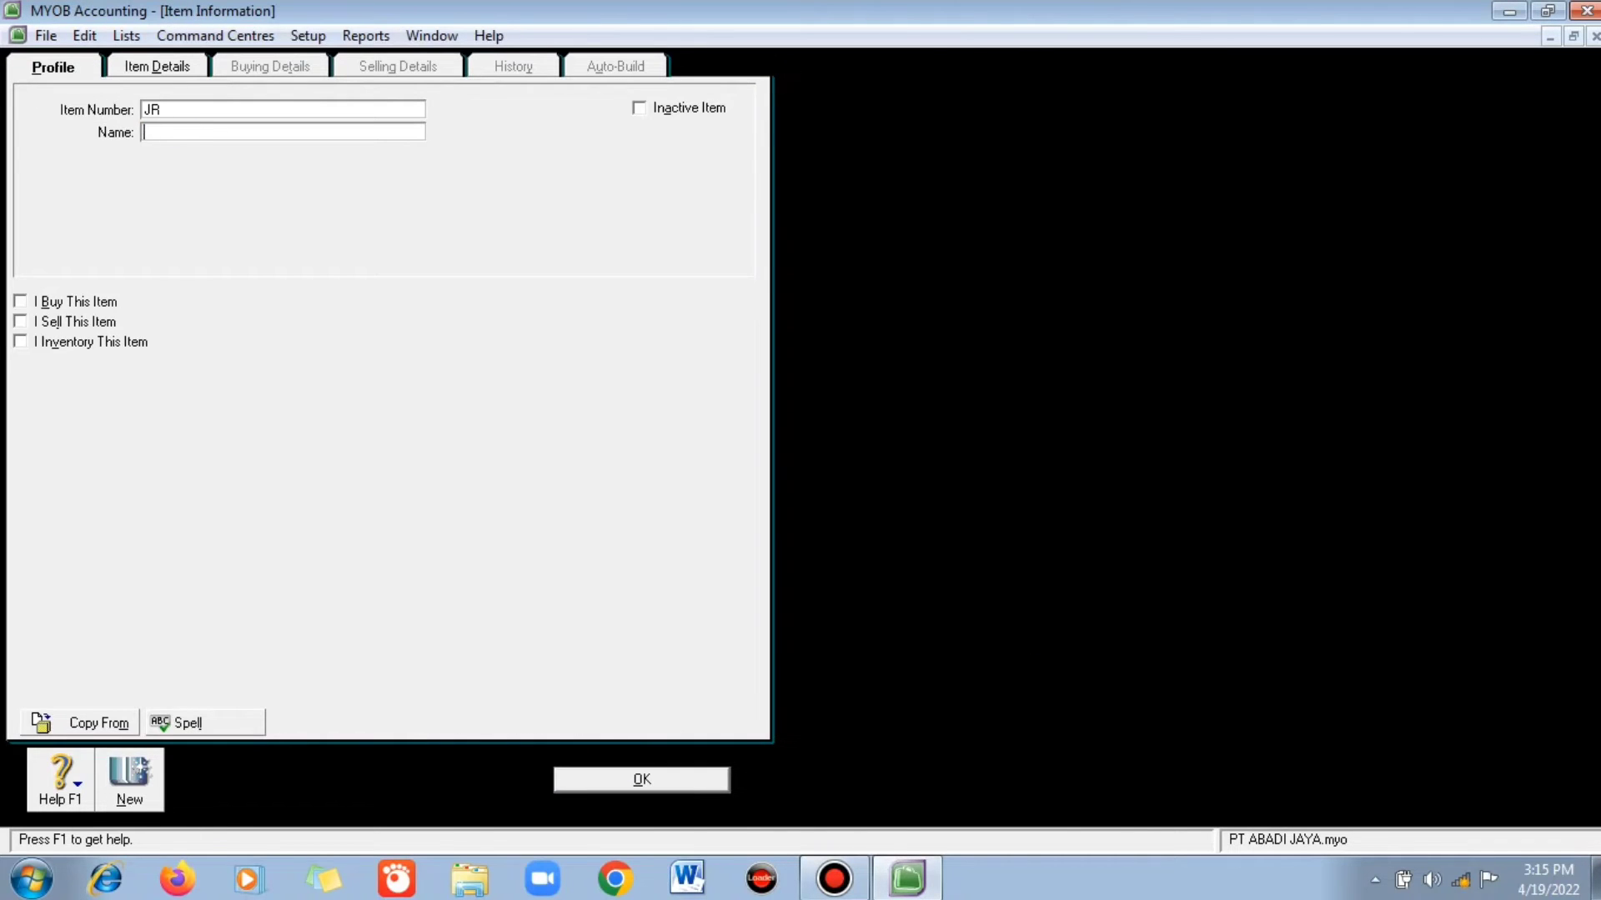
text(Jasa Service Realme)
key(alt+s)
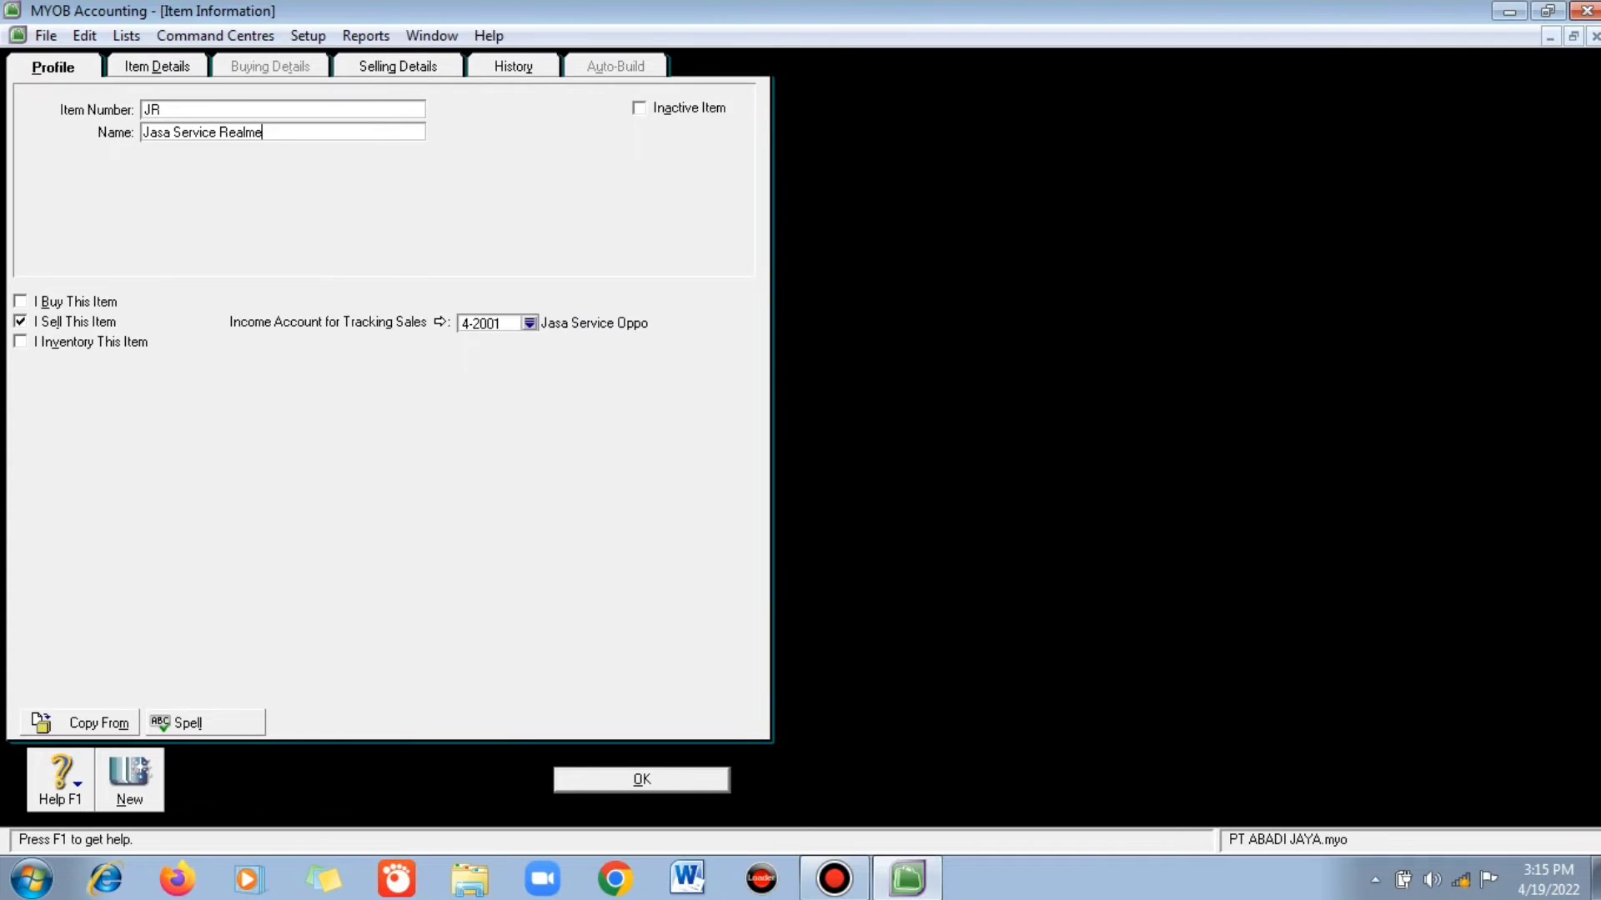
key(Tab)
key(Down)
key(Down)
key(Down)
key(Return)
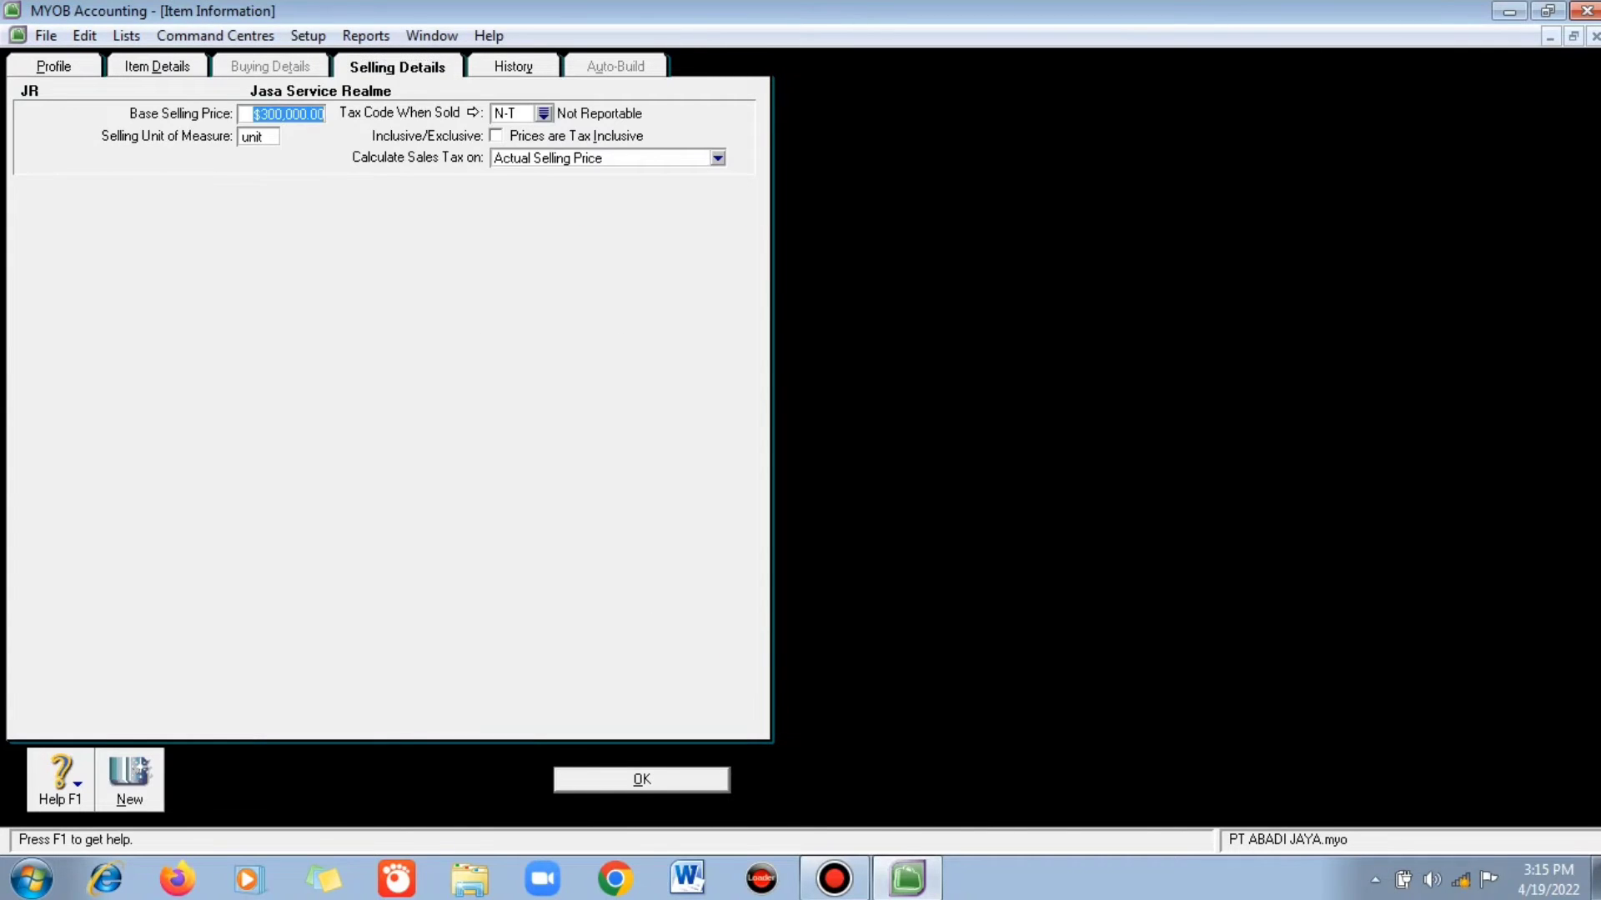
key(Return)
key(Return)
key(Return)
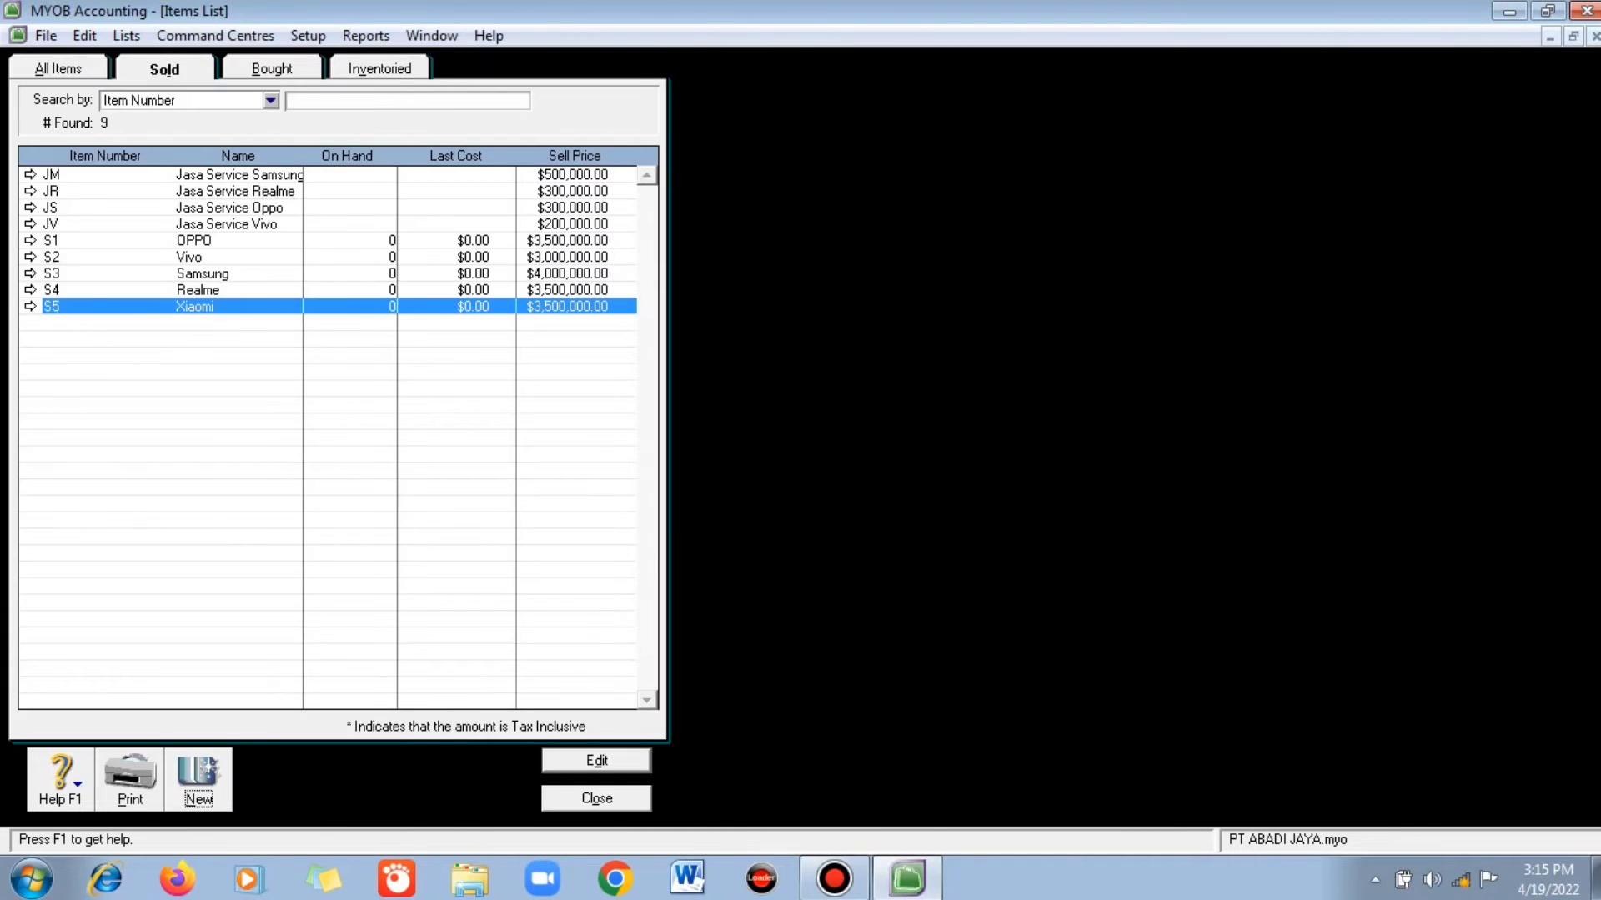
- Save sold item JX Jasa Service Xiaomi on income account 4-2005 at base selling price 200000
key(alt+n)
text(JX)
key(Tab)
text(Jasa S)
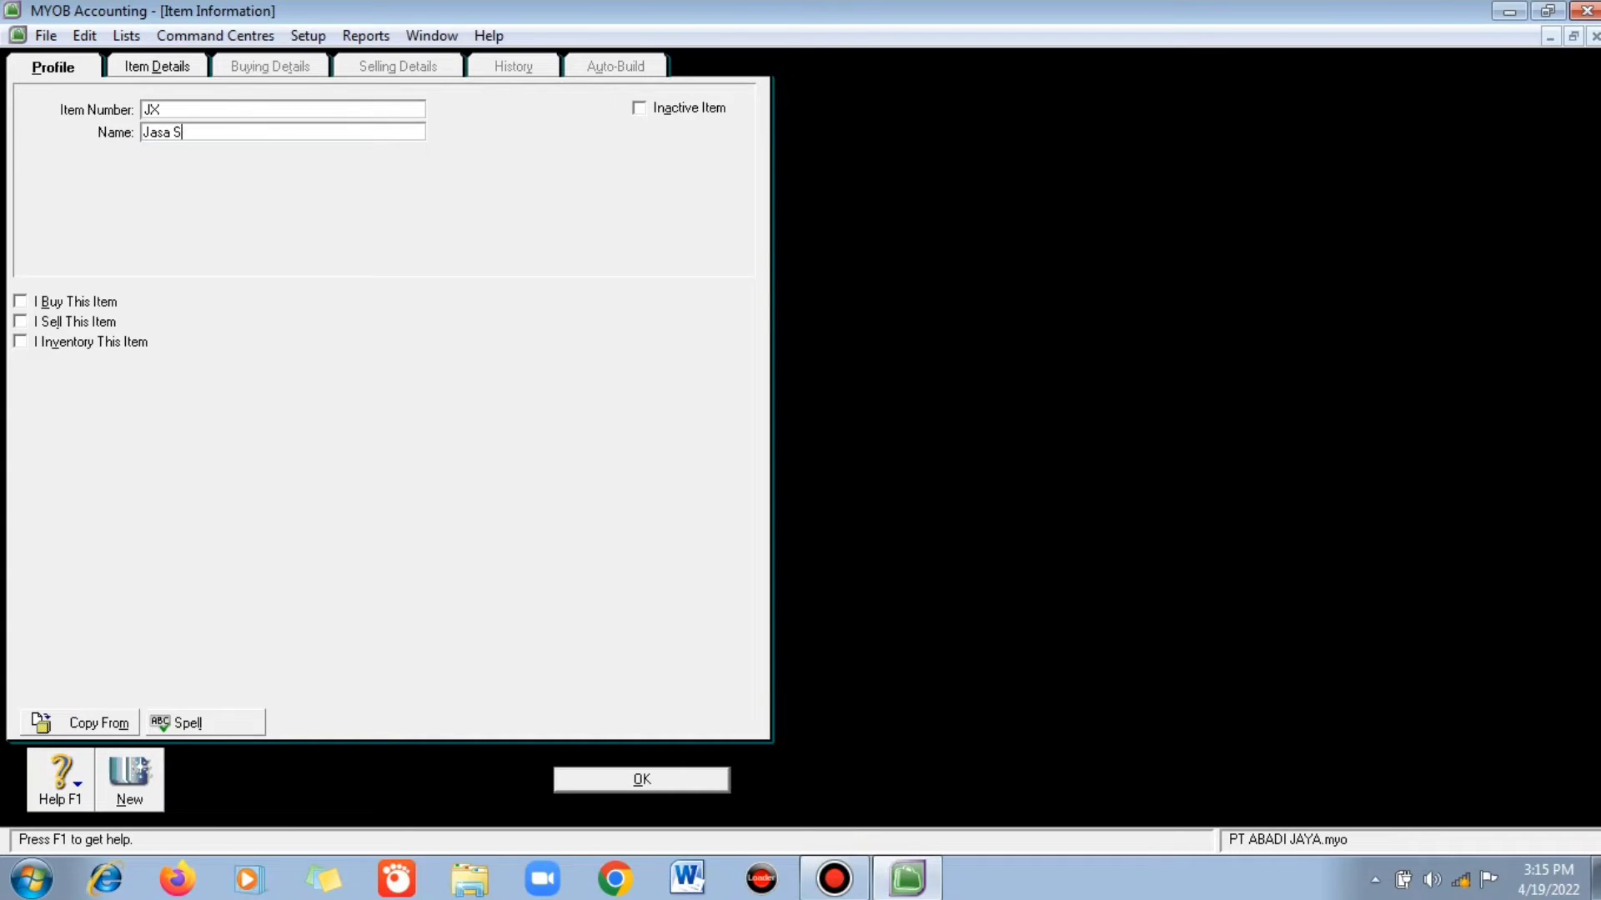
text(ervice Xiaomi)
key(alt+l)
click(530, 323)
key(Down)
key(Return)
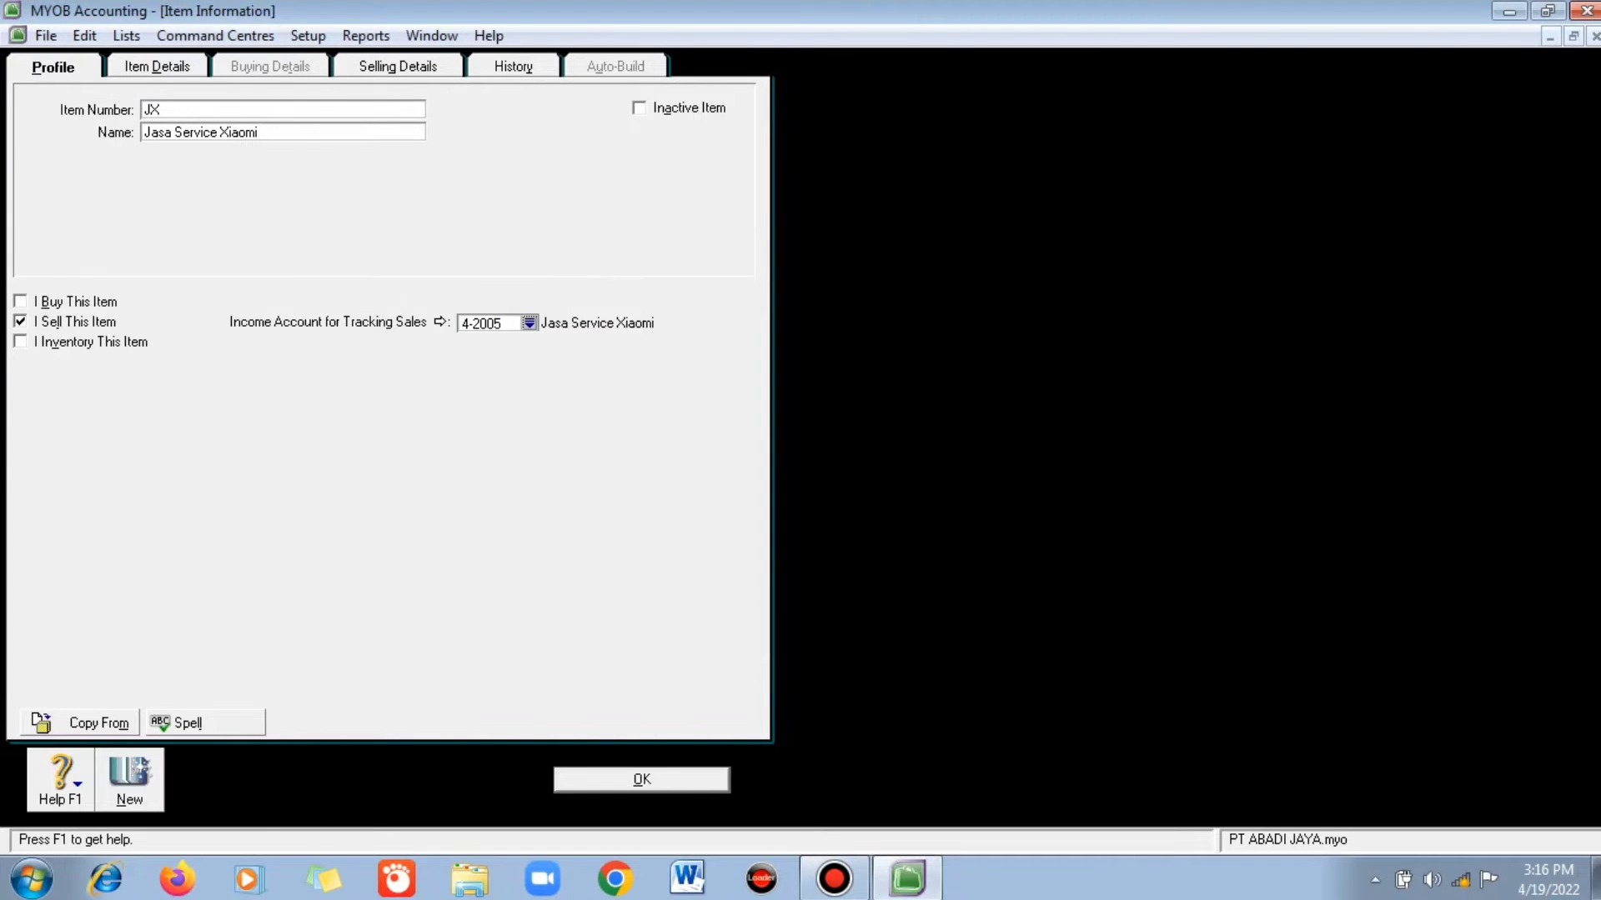
click(398, 66)
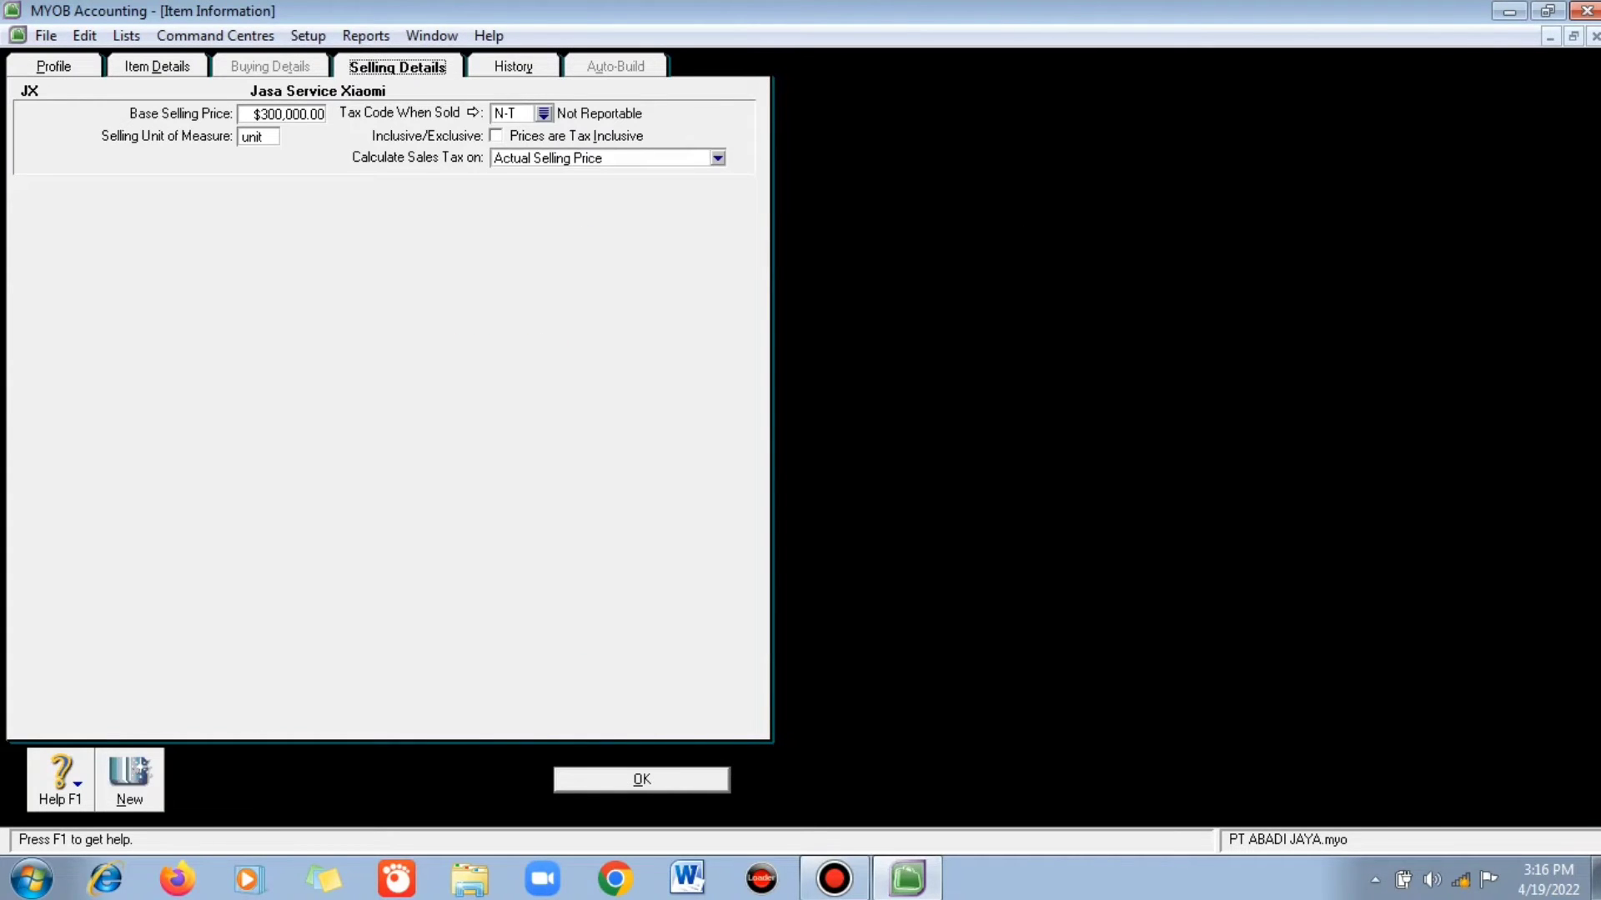
click(287, 113)
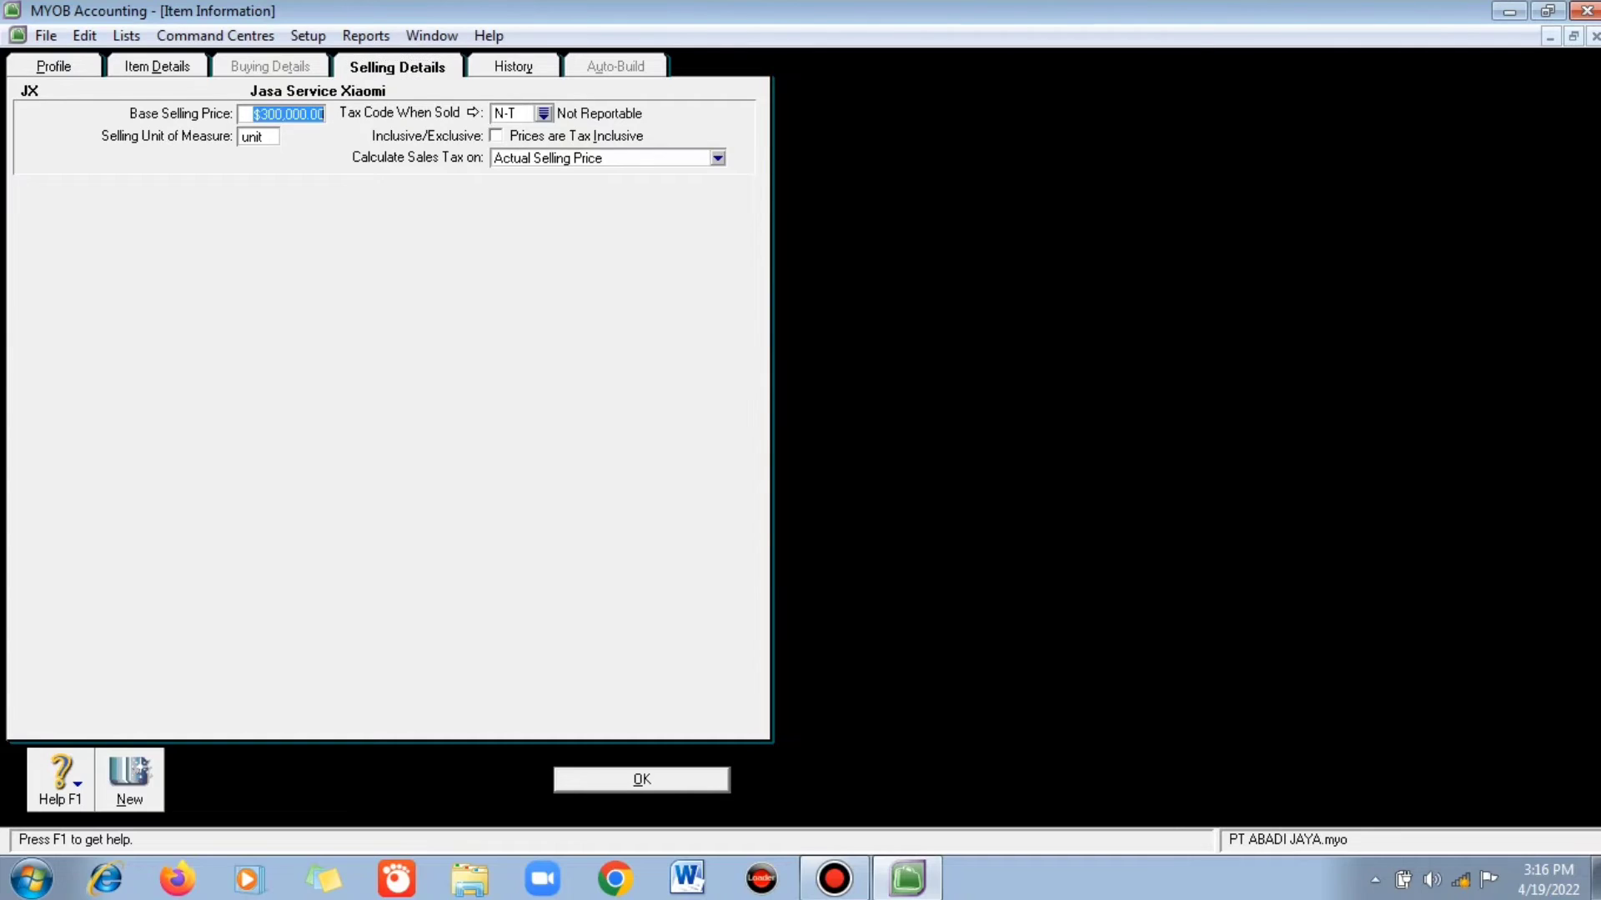
text(200000)
key(Return)
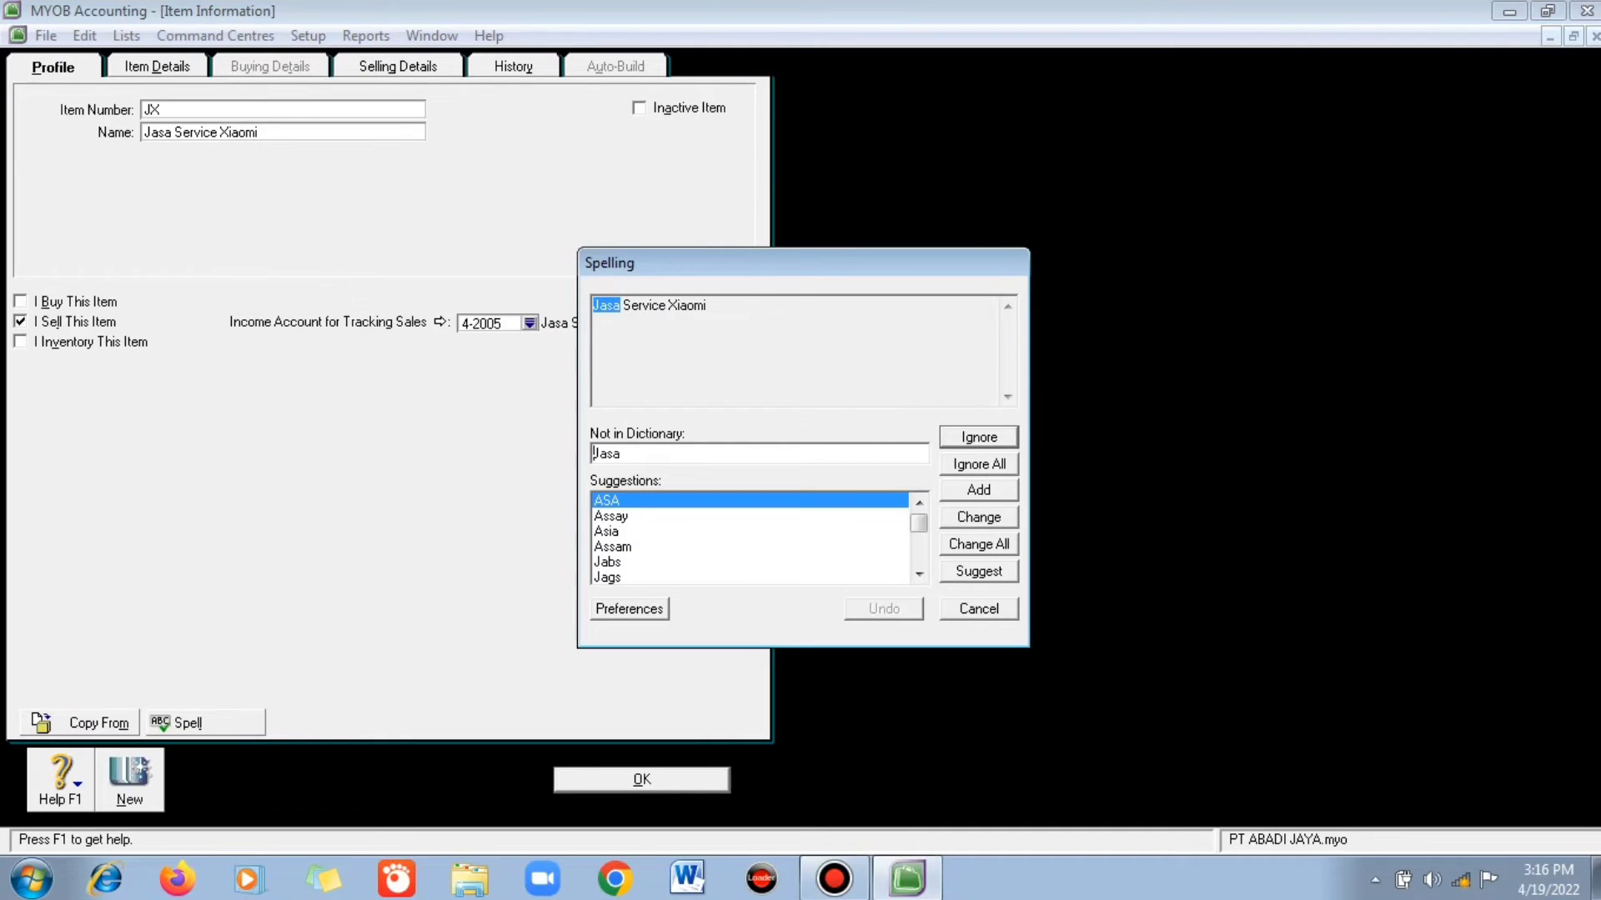
click(978, 465)
key(Return)
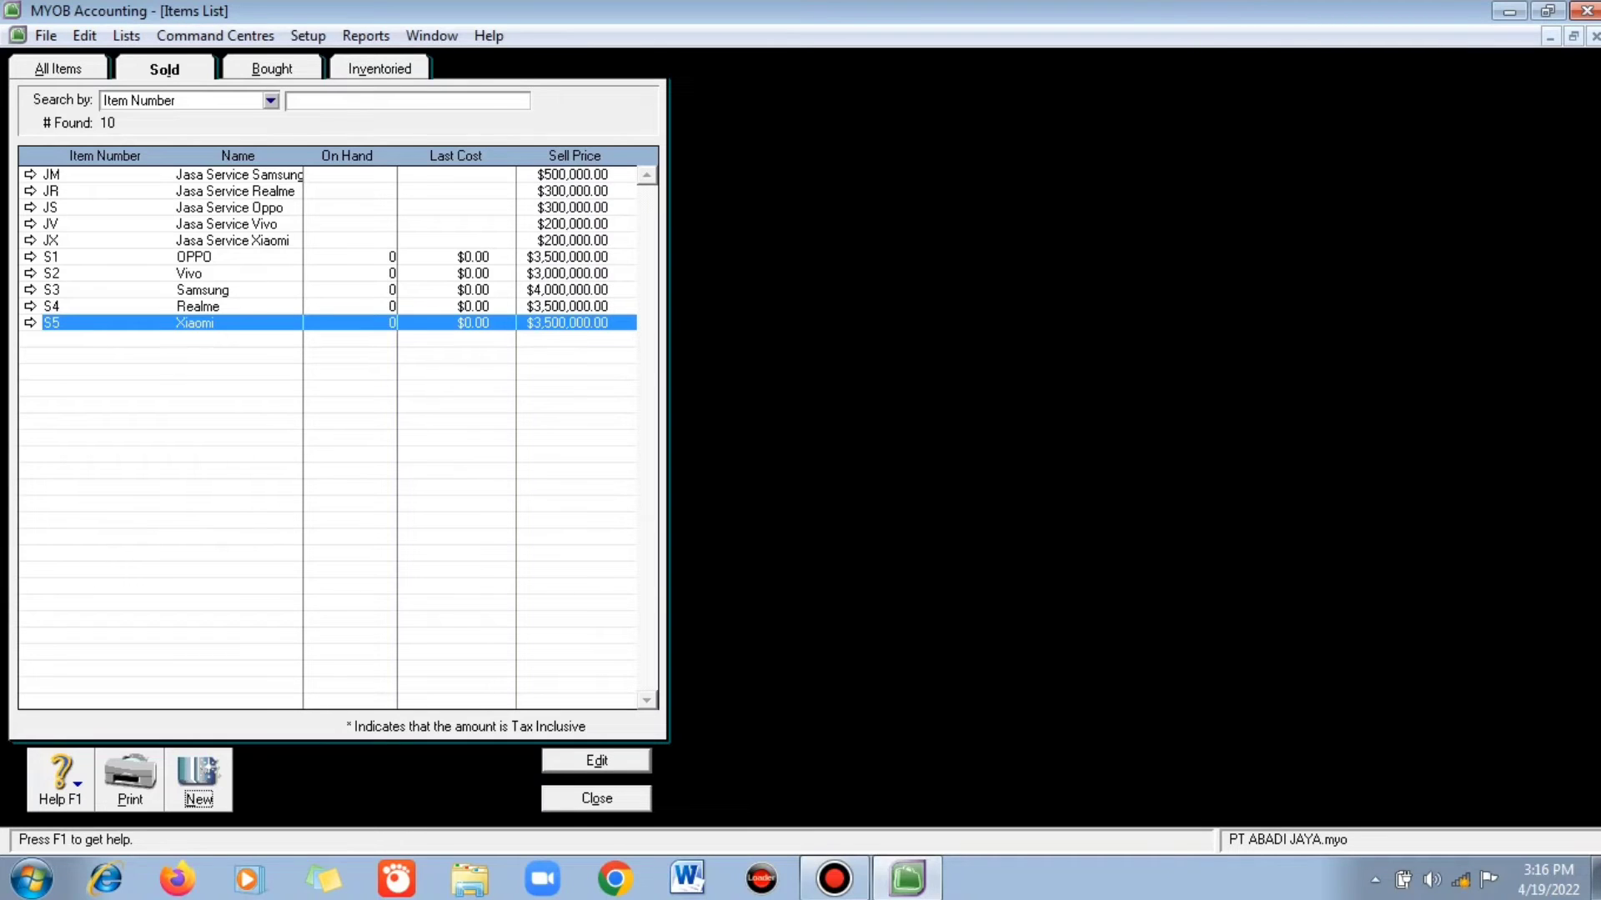
- Step through the sold items from JX down to S5, then view the All Items and Bought lists
click(30, 174)
key(Down)
key(Down)
key(Down)
key(Down)
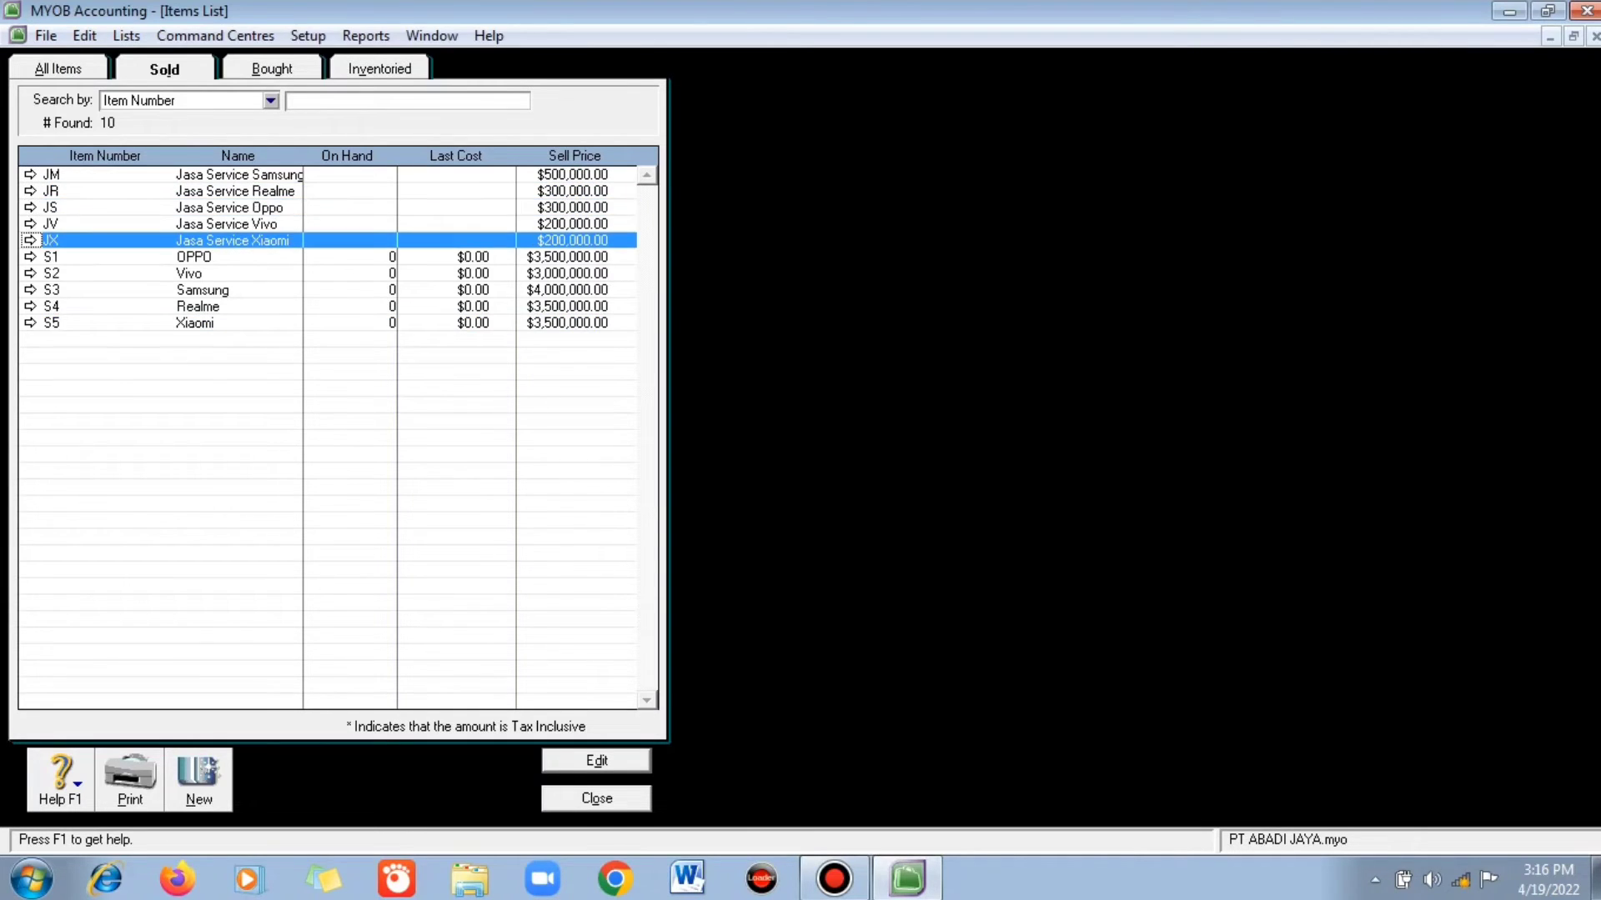
key(Down)
key(Down)
key(Down)
key(Down)
key(Down)
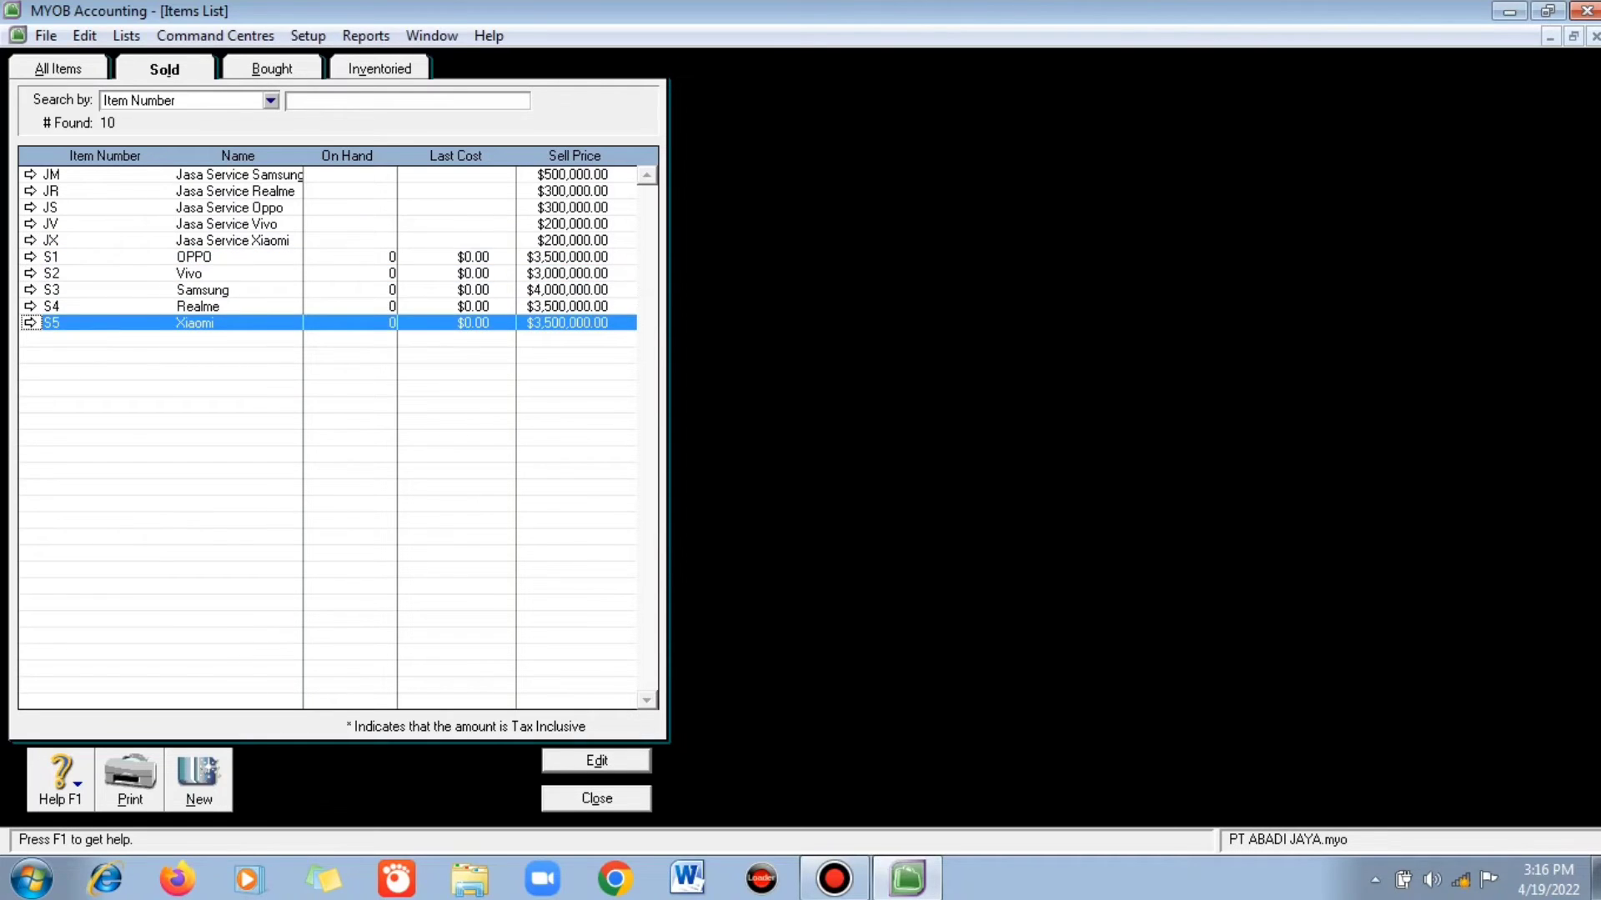
key(Up)
key(Up)
key(Up)
key(Up)
key(Up)
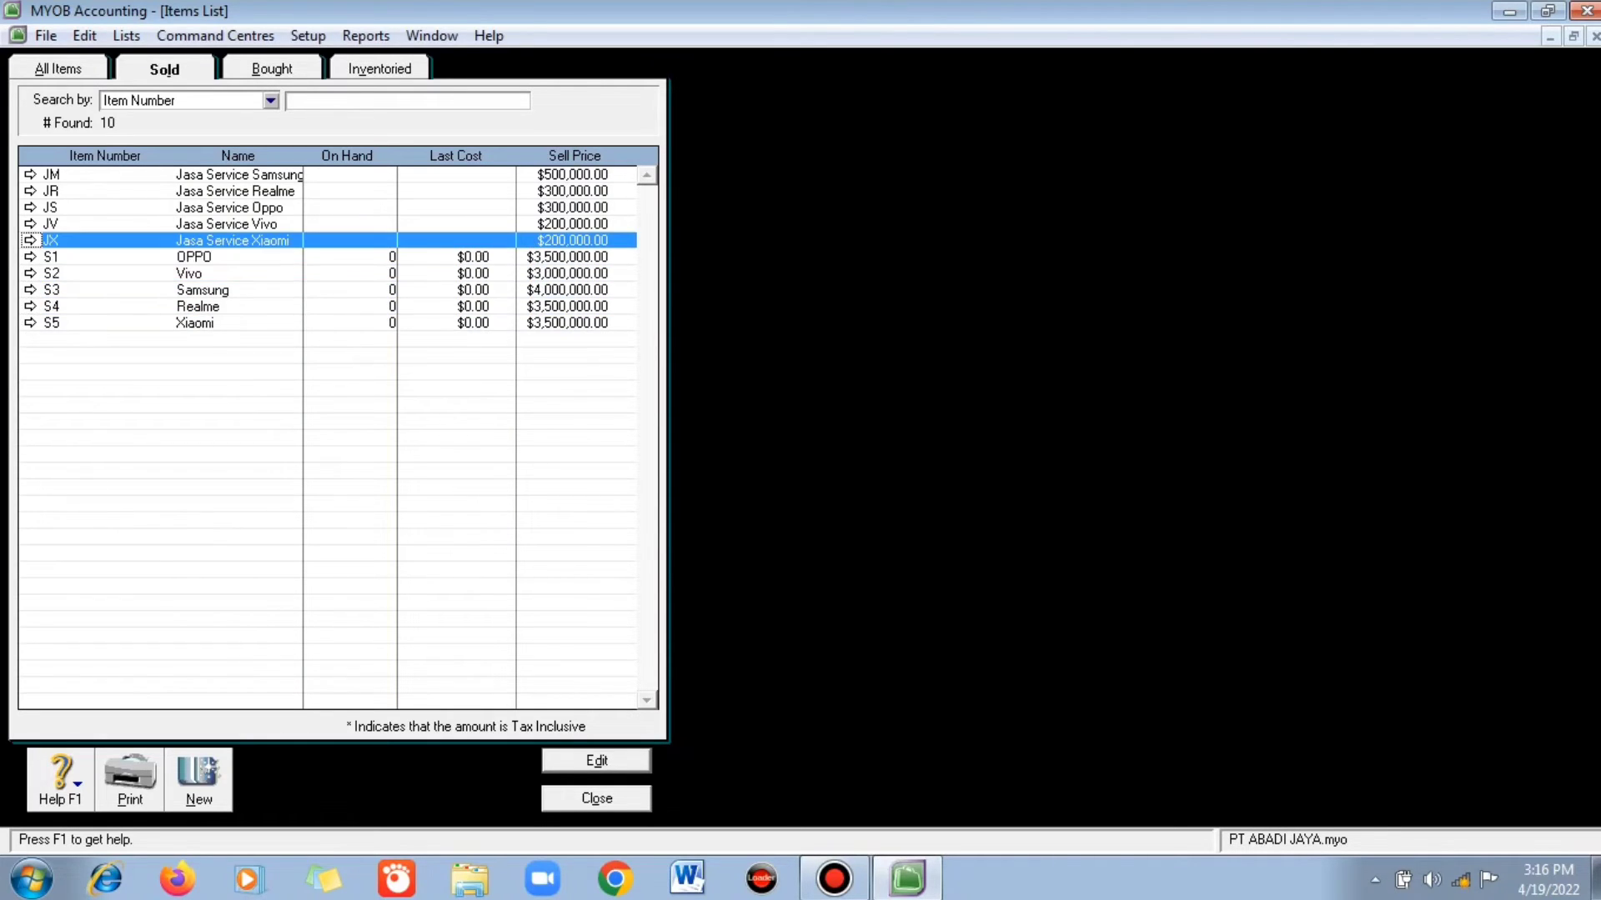
click(58, 69)
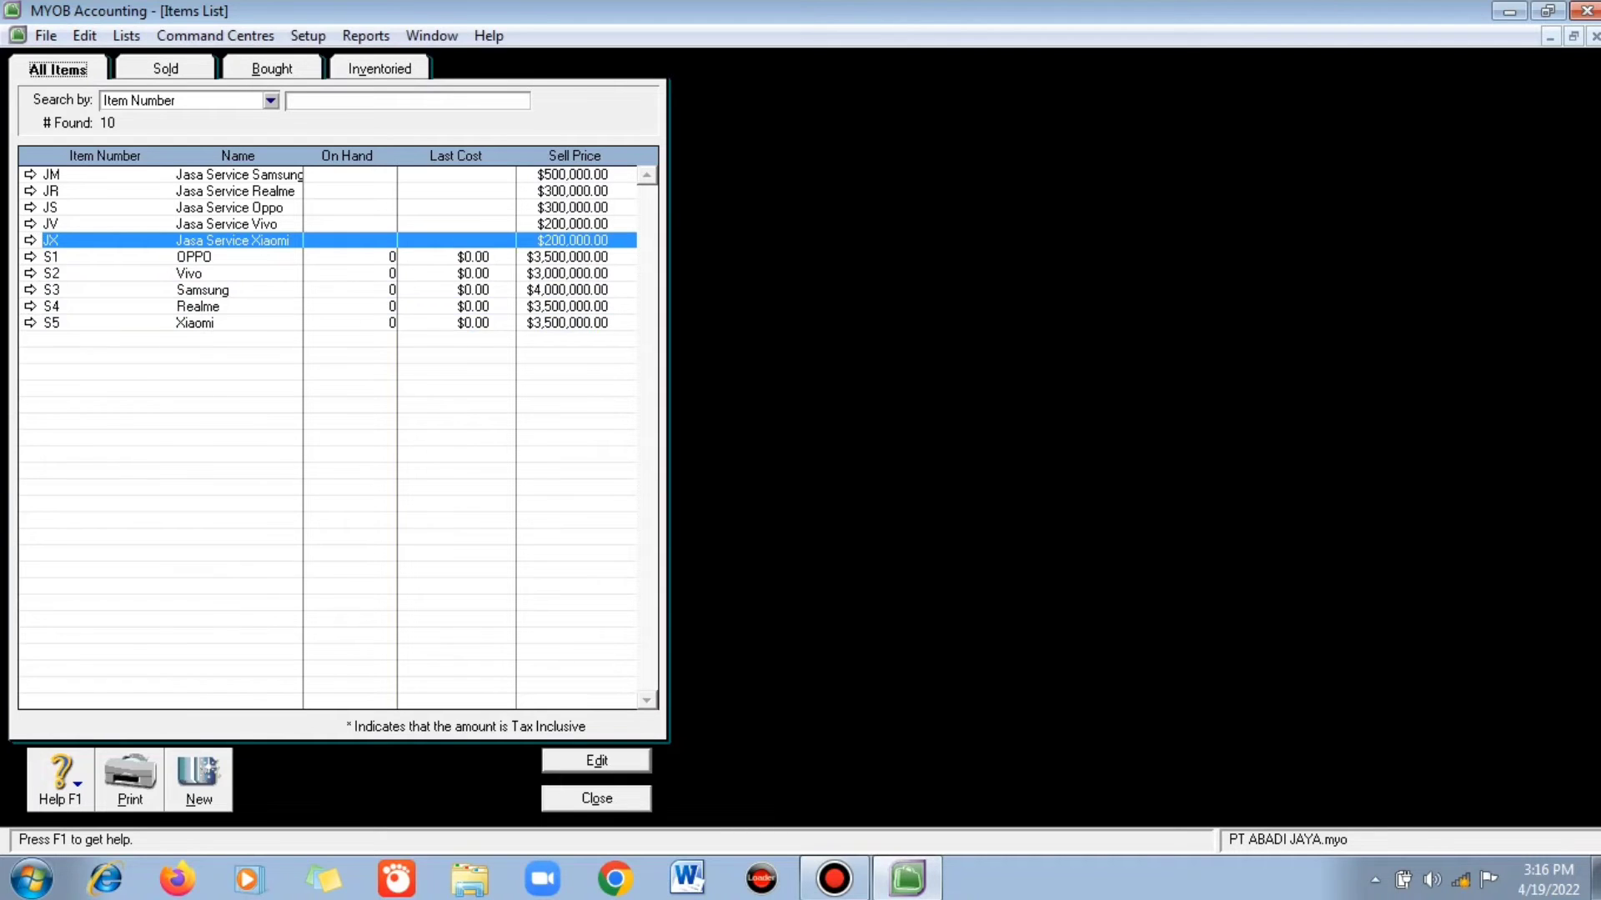
click(271, 69)
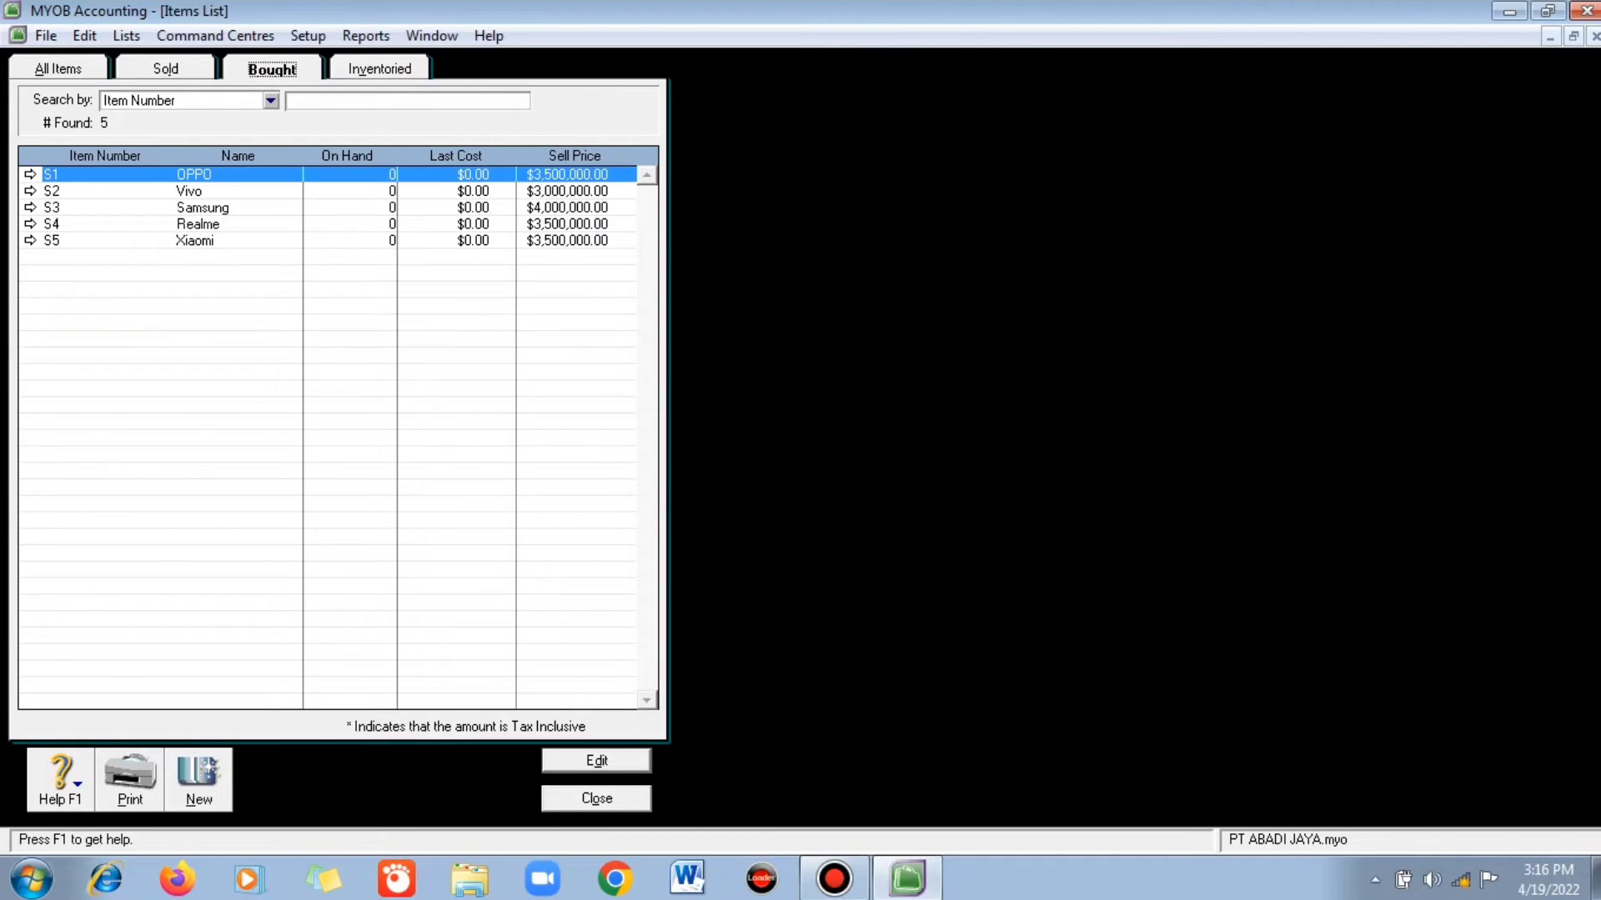
click(58, 69)
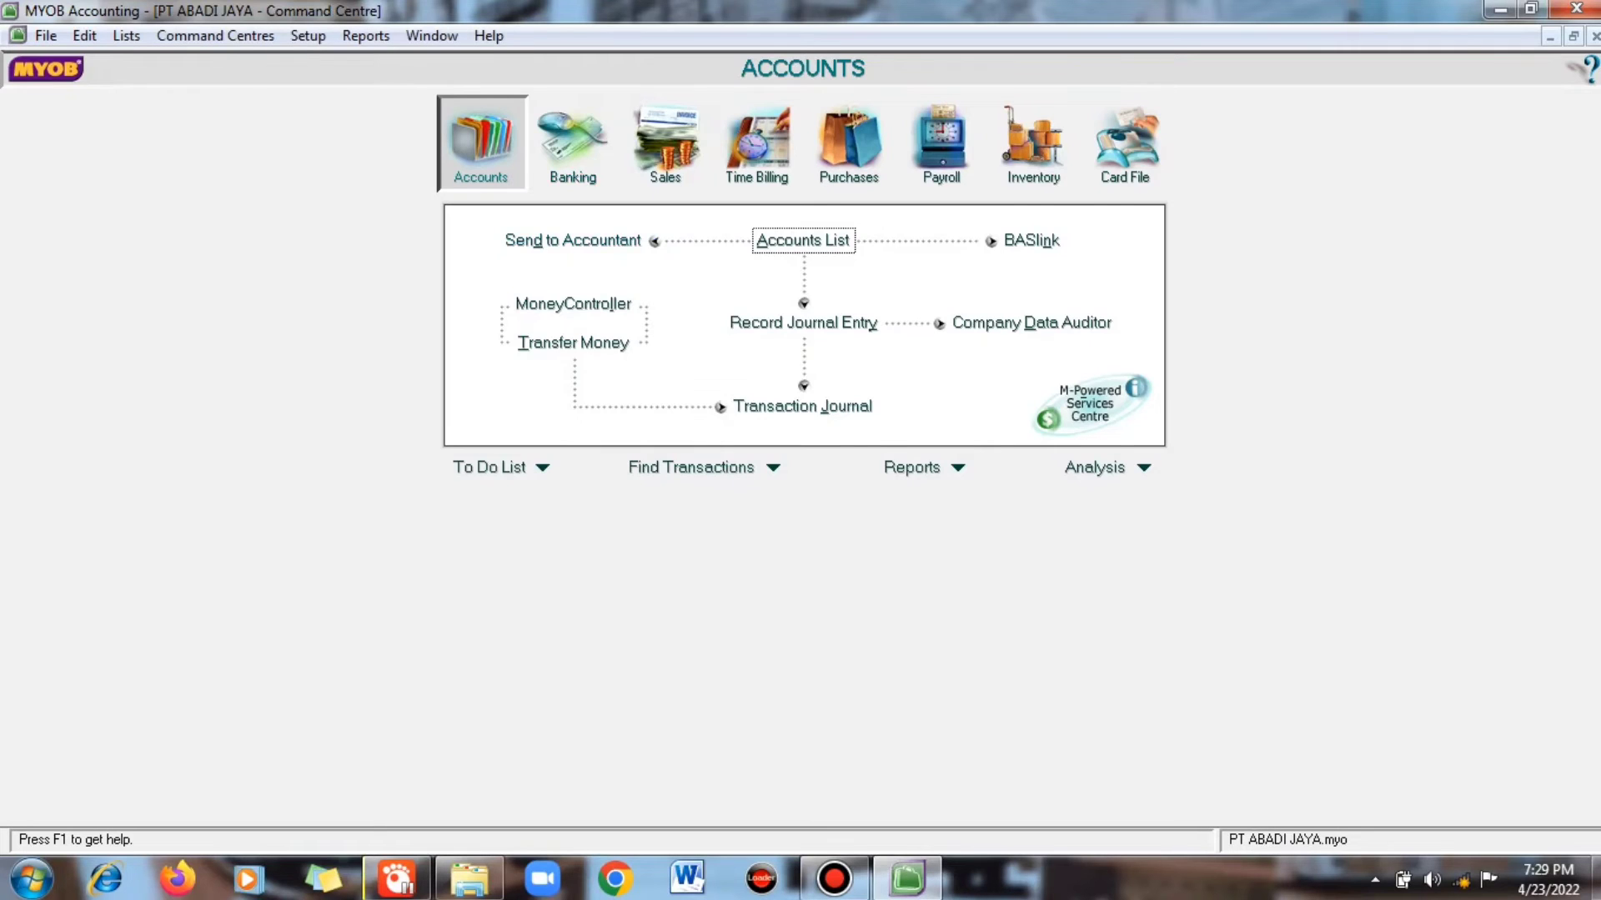
- Open the Categories list and add category TSK Tasikmalaya
click(126, 36)
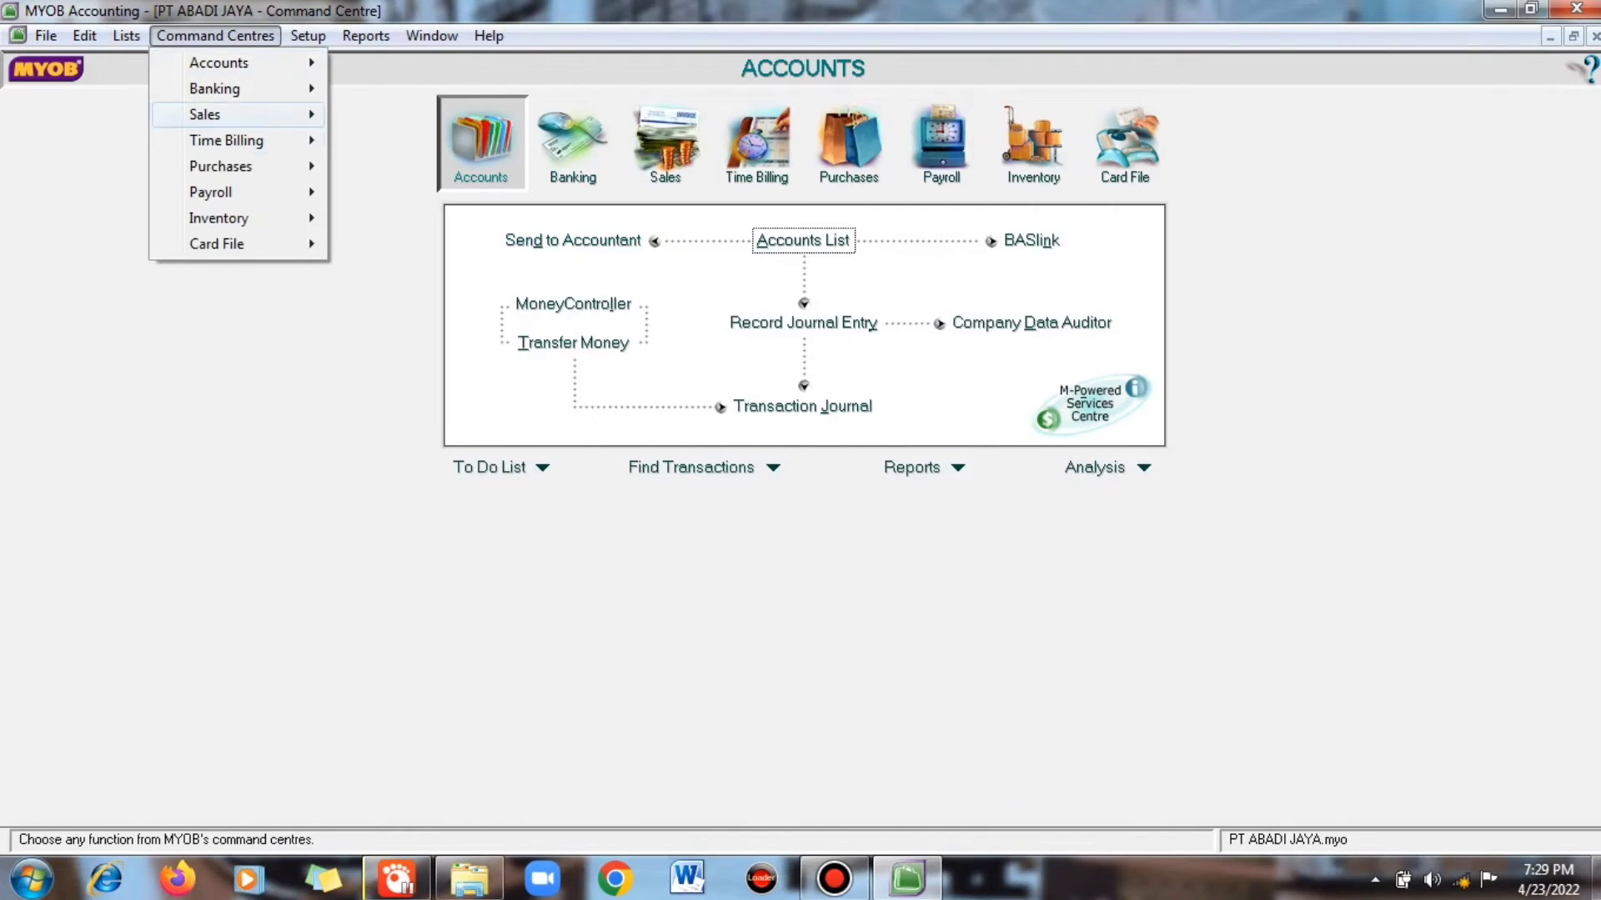
click(125, 36)
click(125, 36)
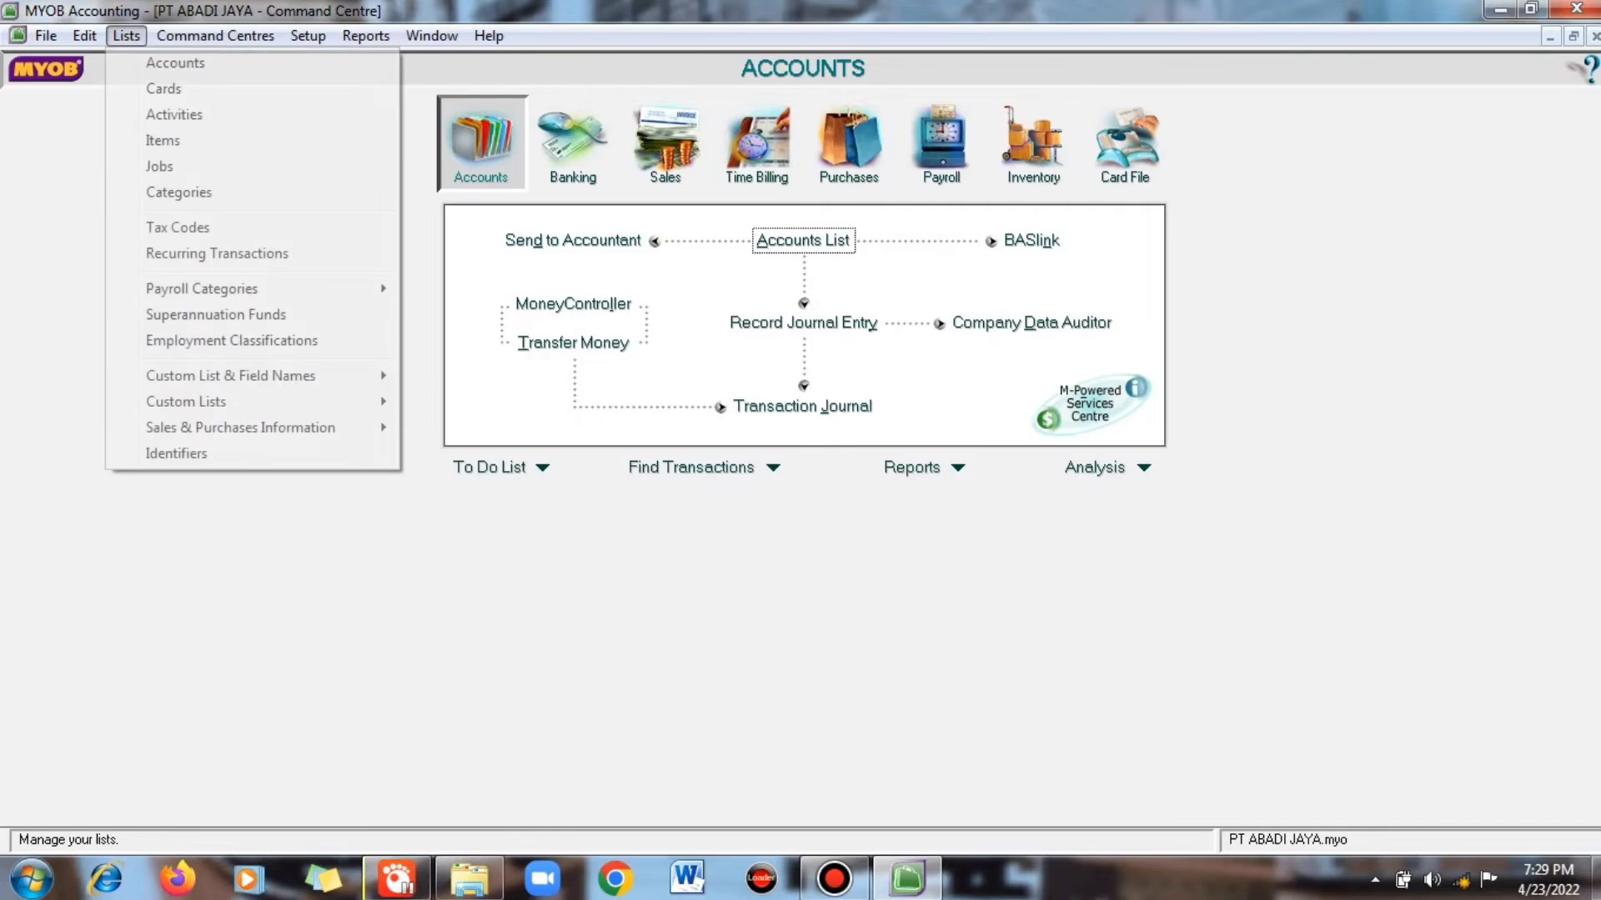
click(179, 193)
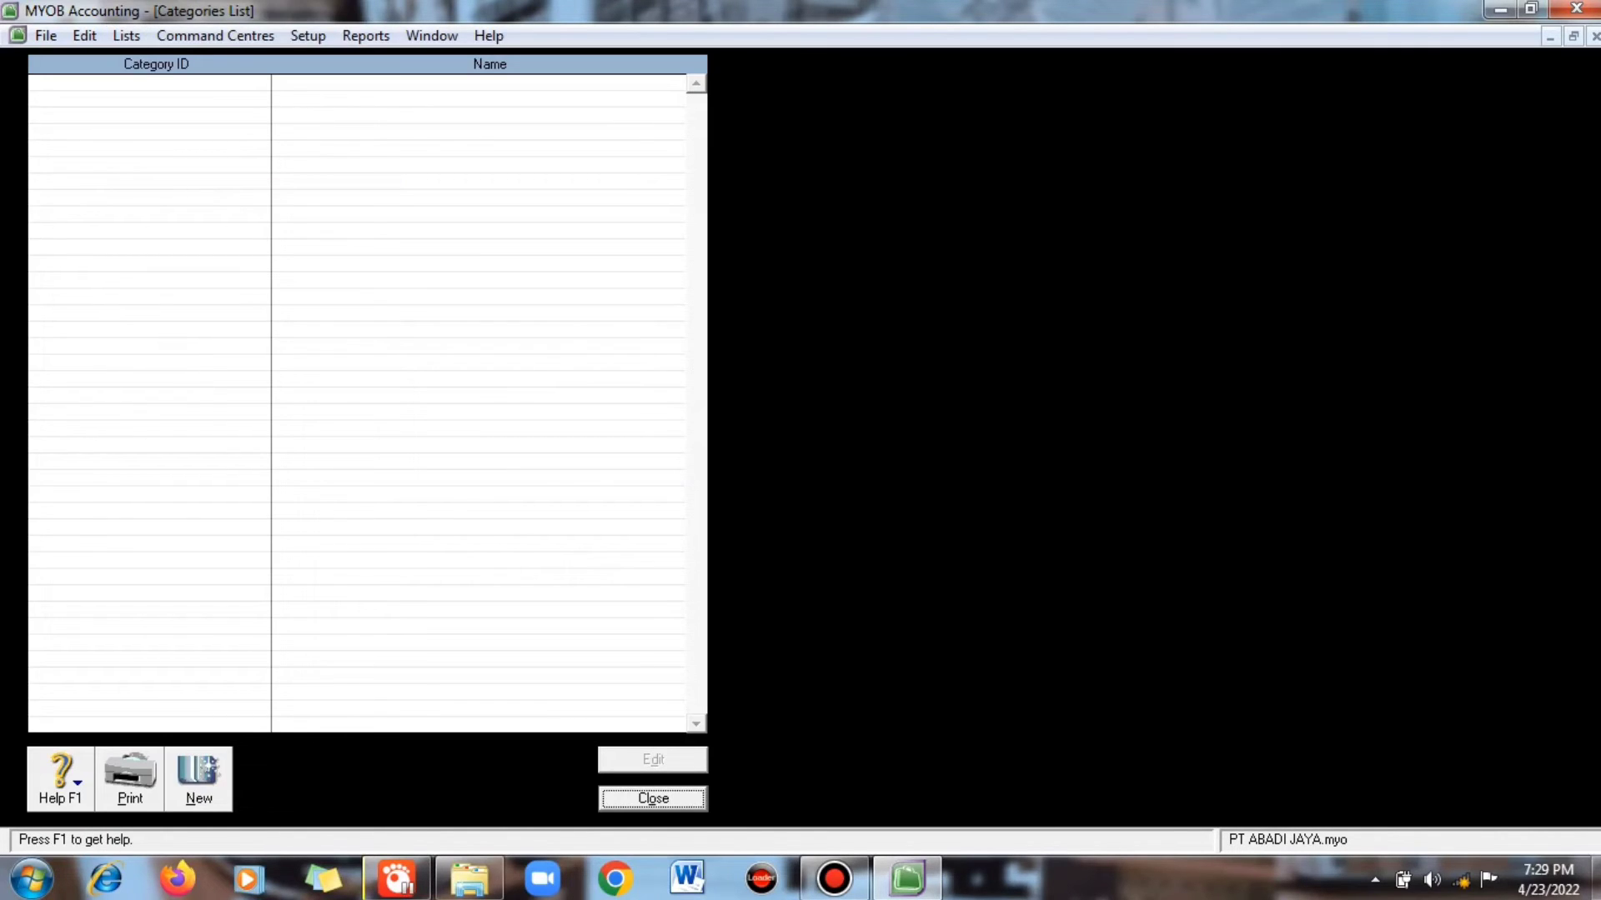
click(198, 780)
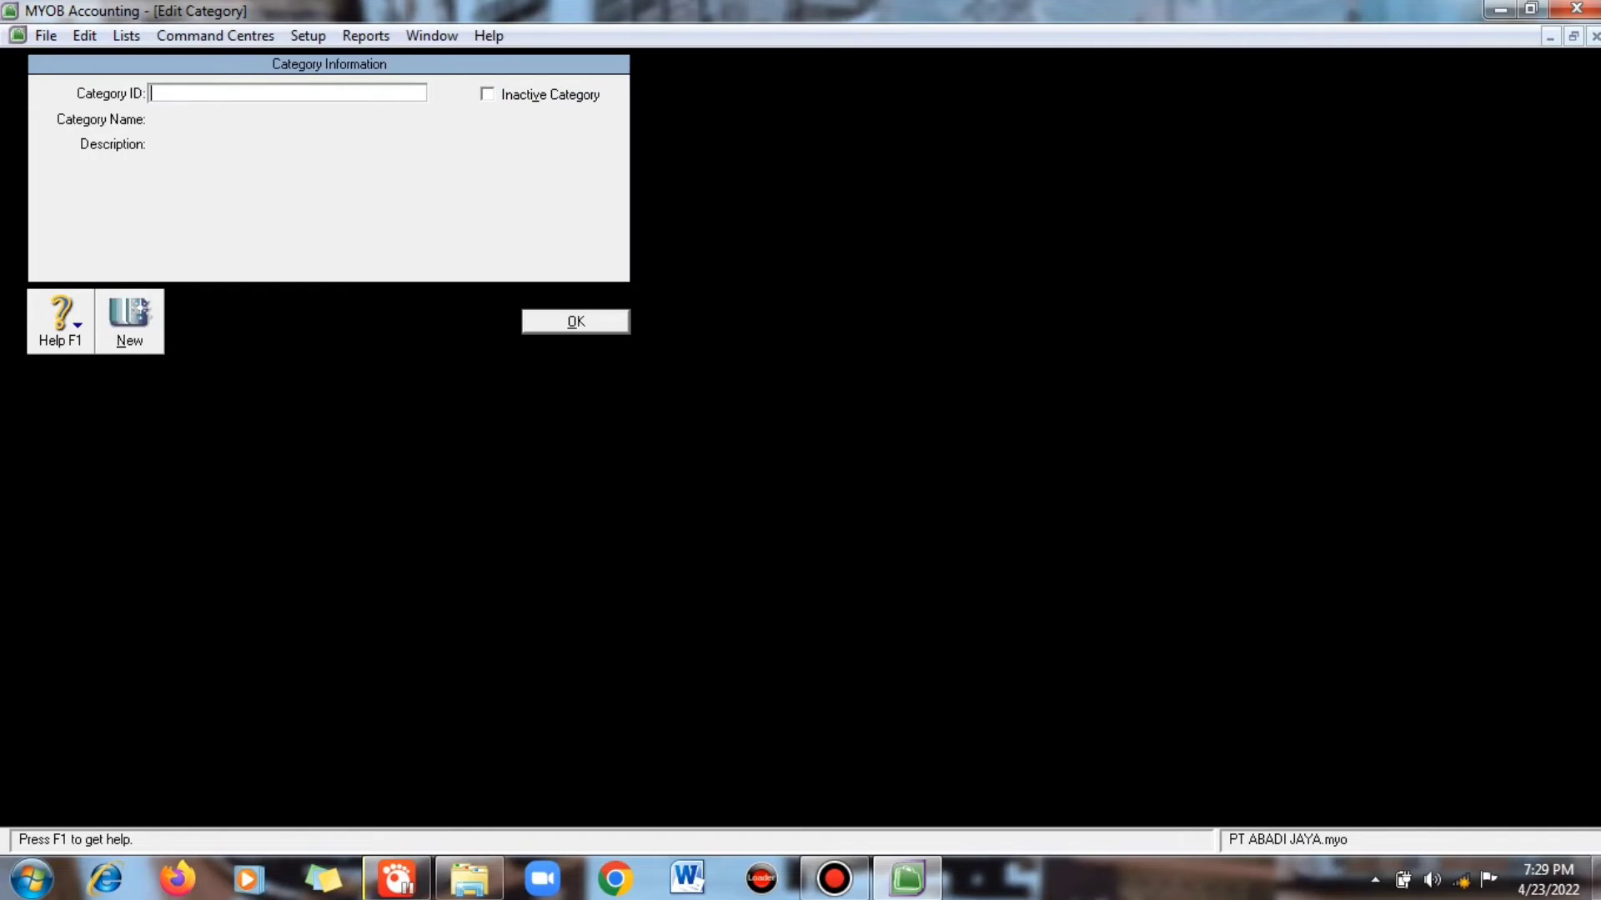
text(TSK)
key(Tab)
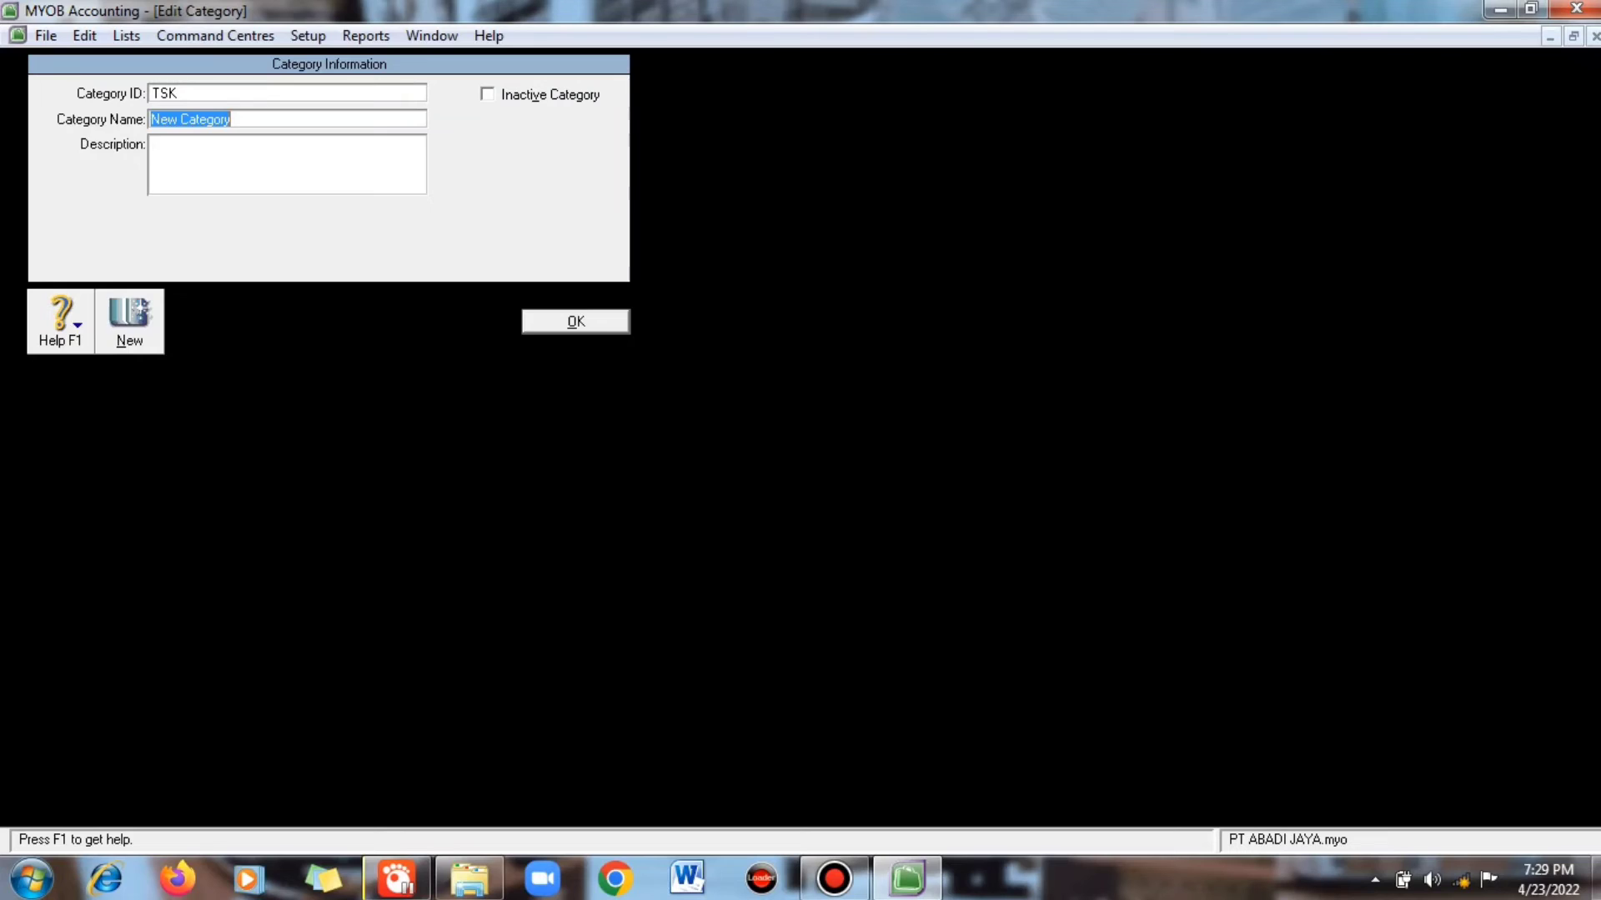
text(Tasikmalaya)
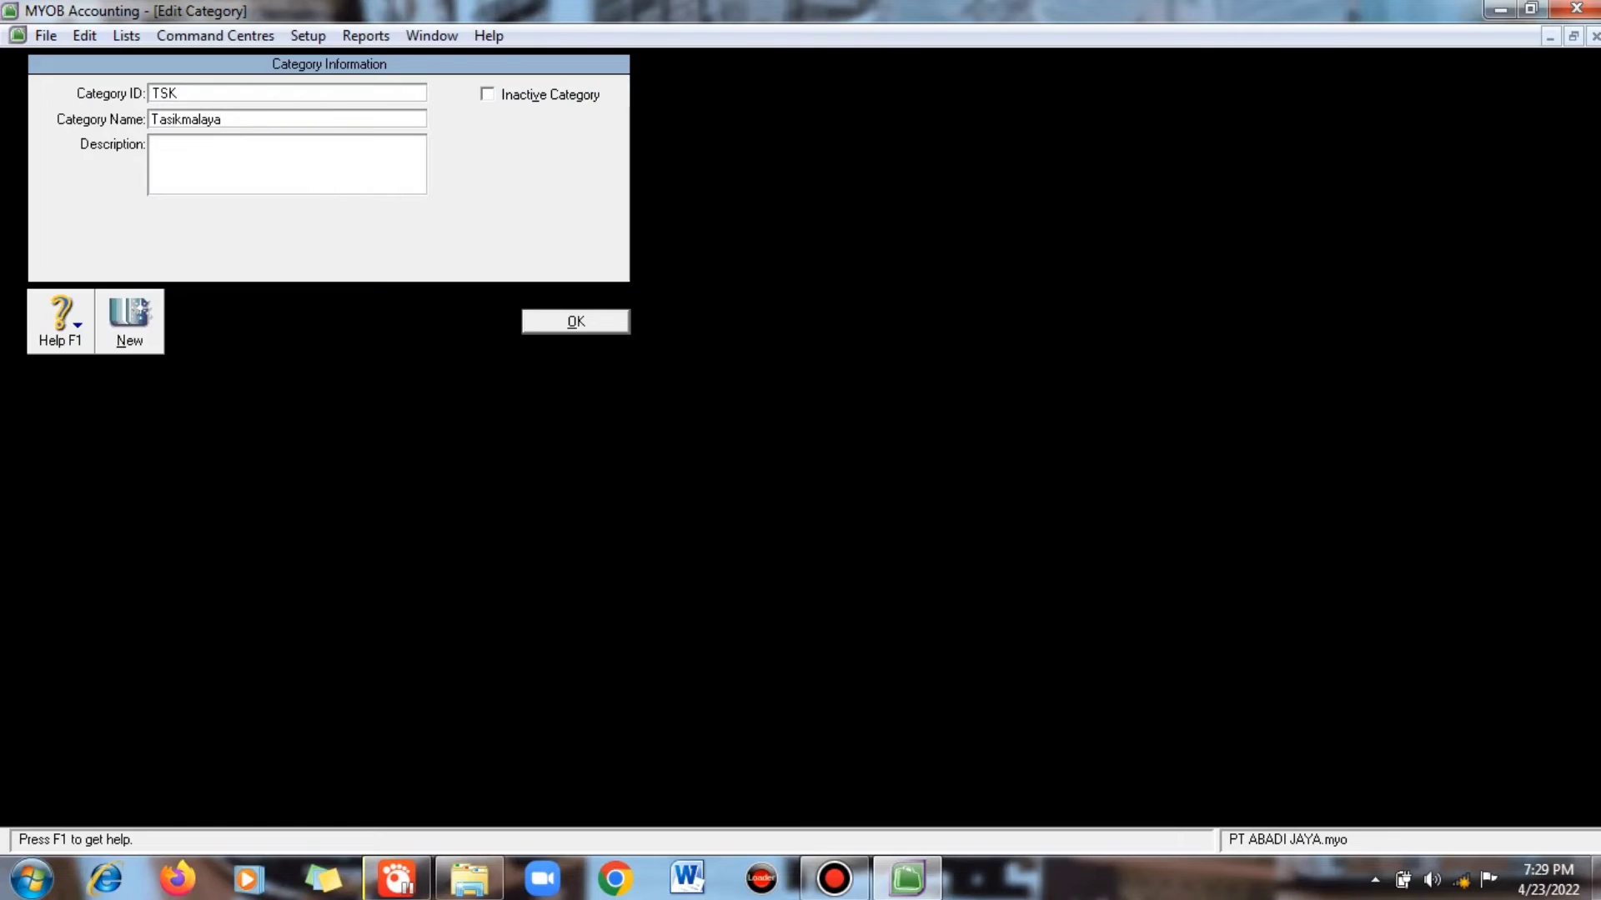
key(Return)
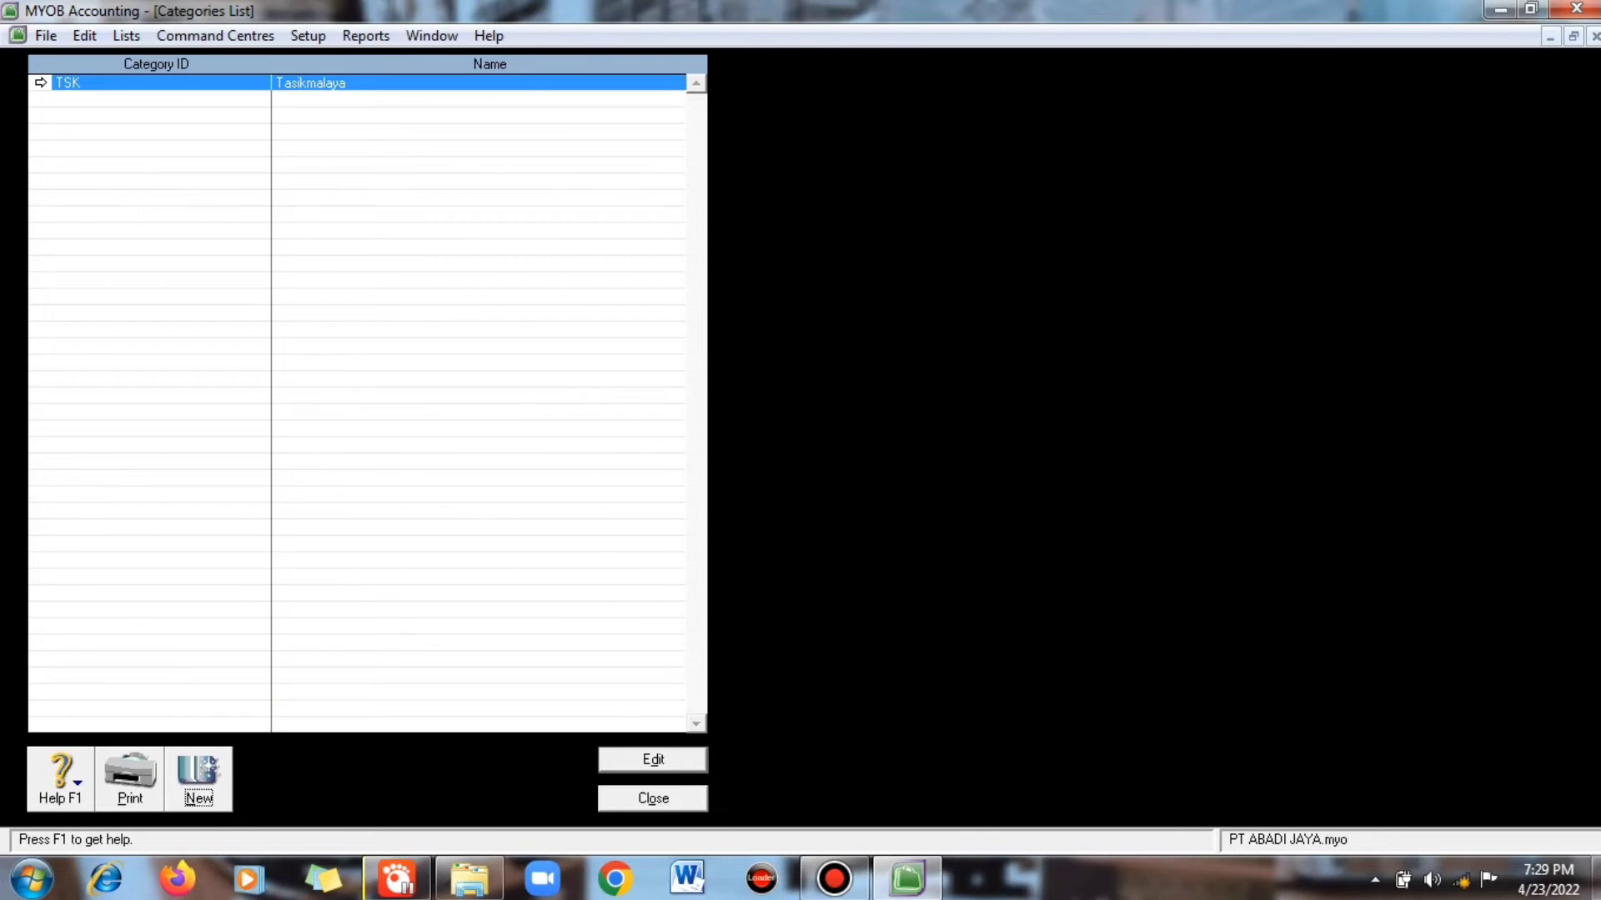
- Add categories CMS Ciamis, JKT Jakarta and BDG Bandung, then close the list
key(Return)
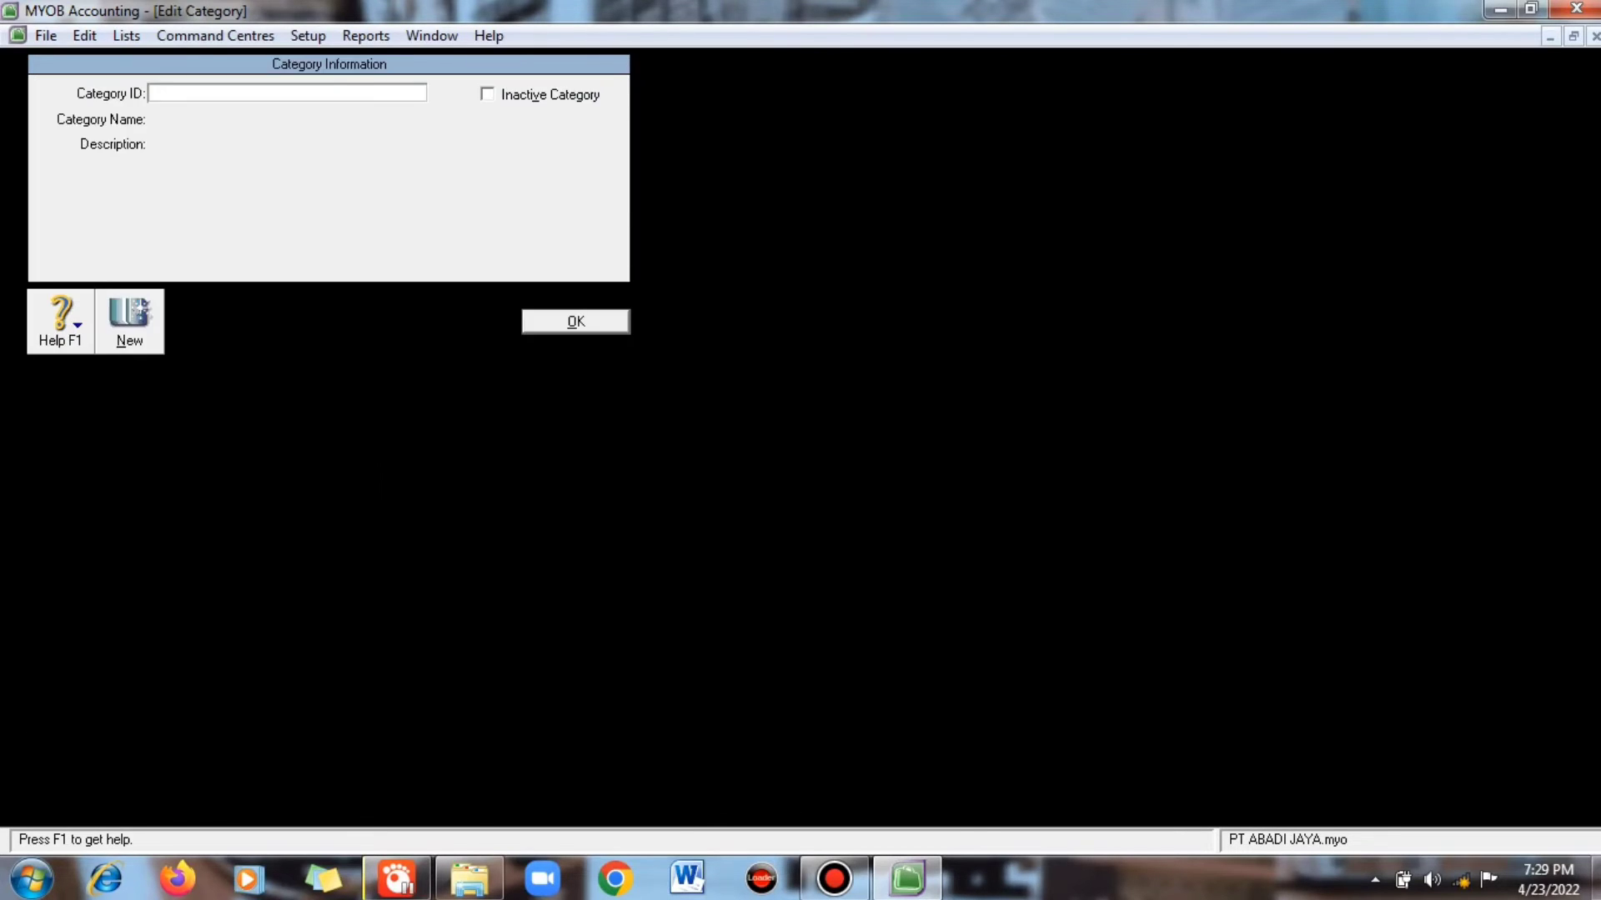
text(CMS)
key(Tab)
text(Ciamis)
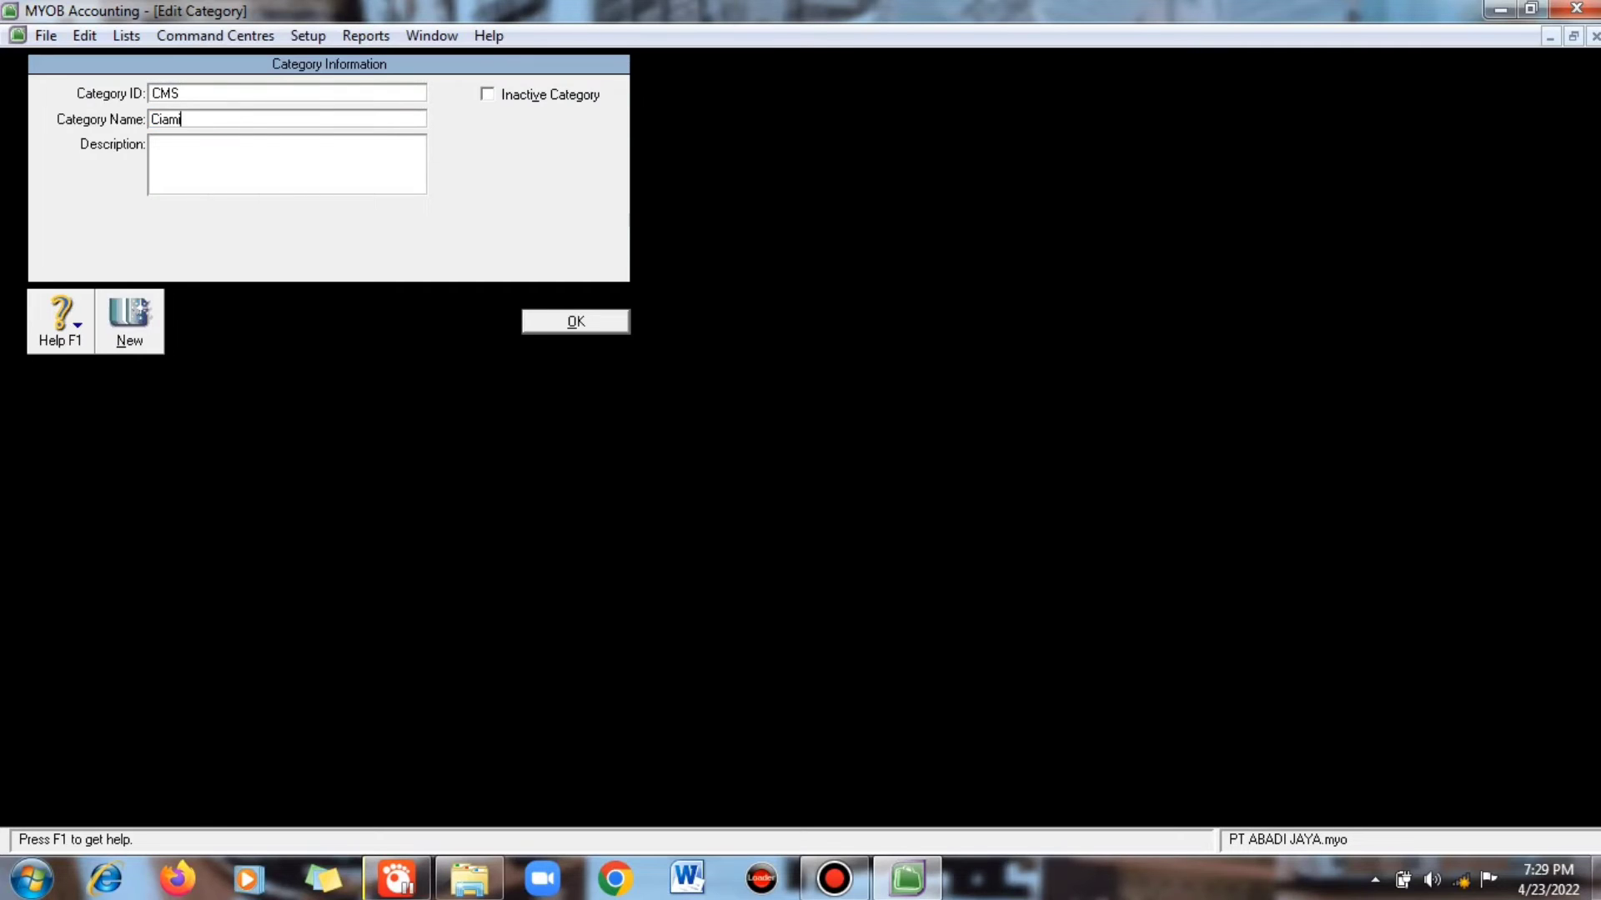
key(Return)
key(Return)
text(JKT)
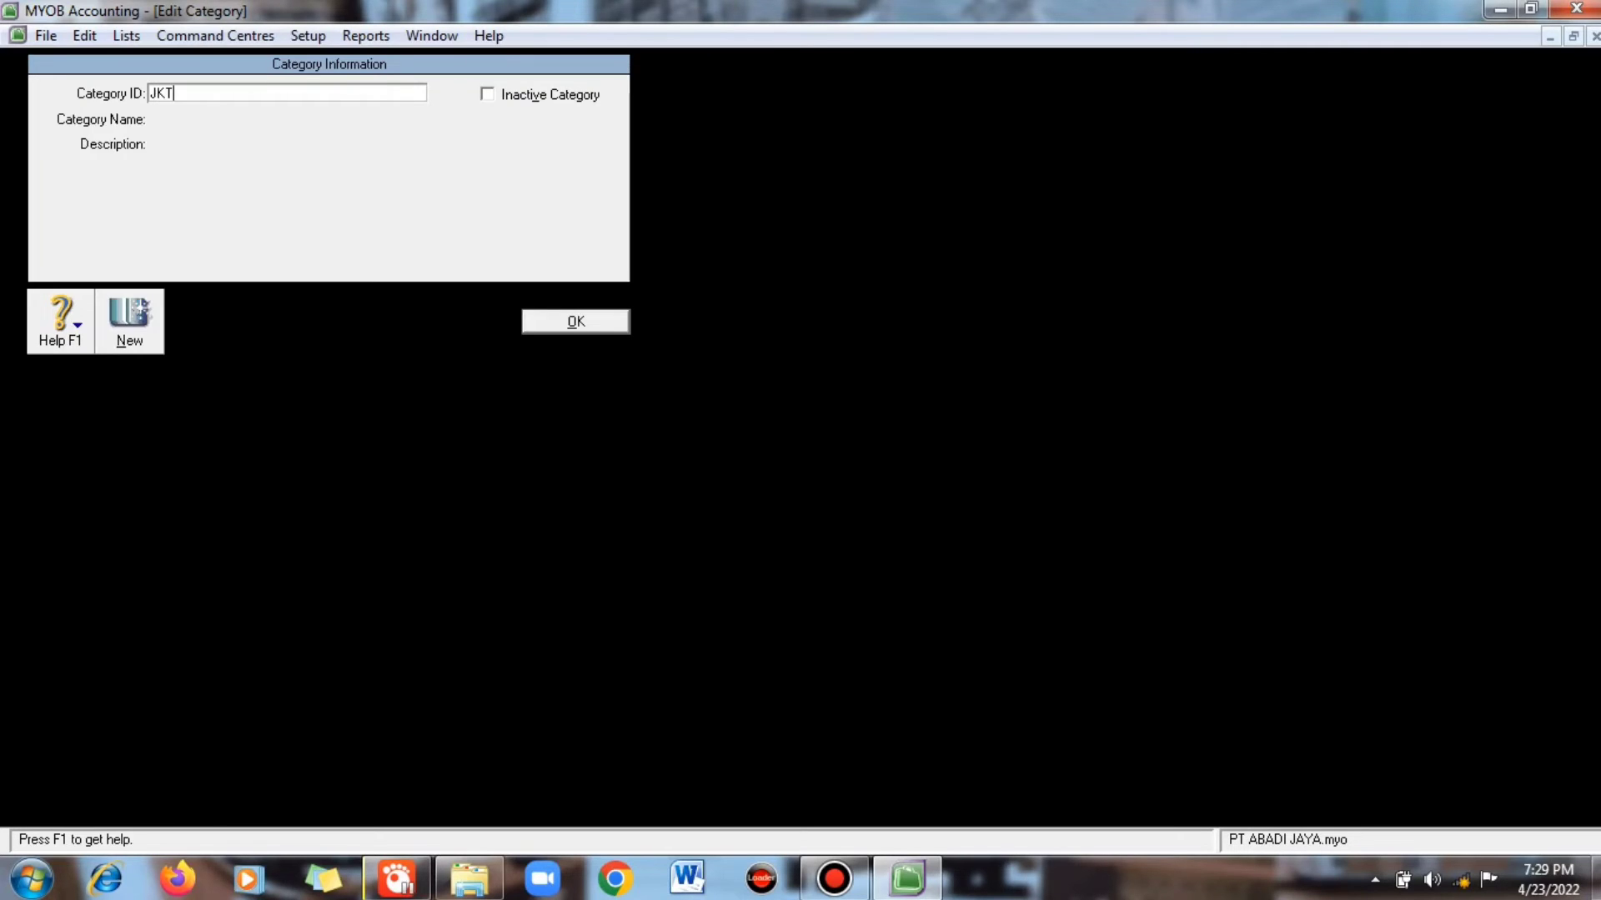
key(Tab)
text(Jakarta)
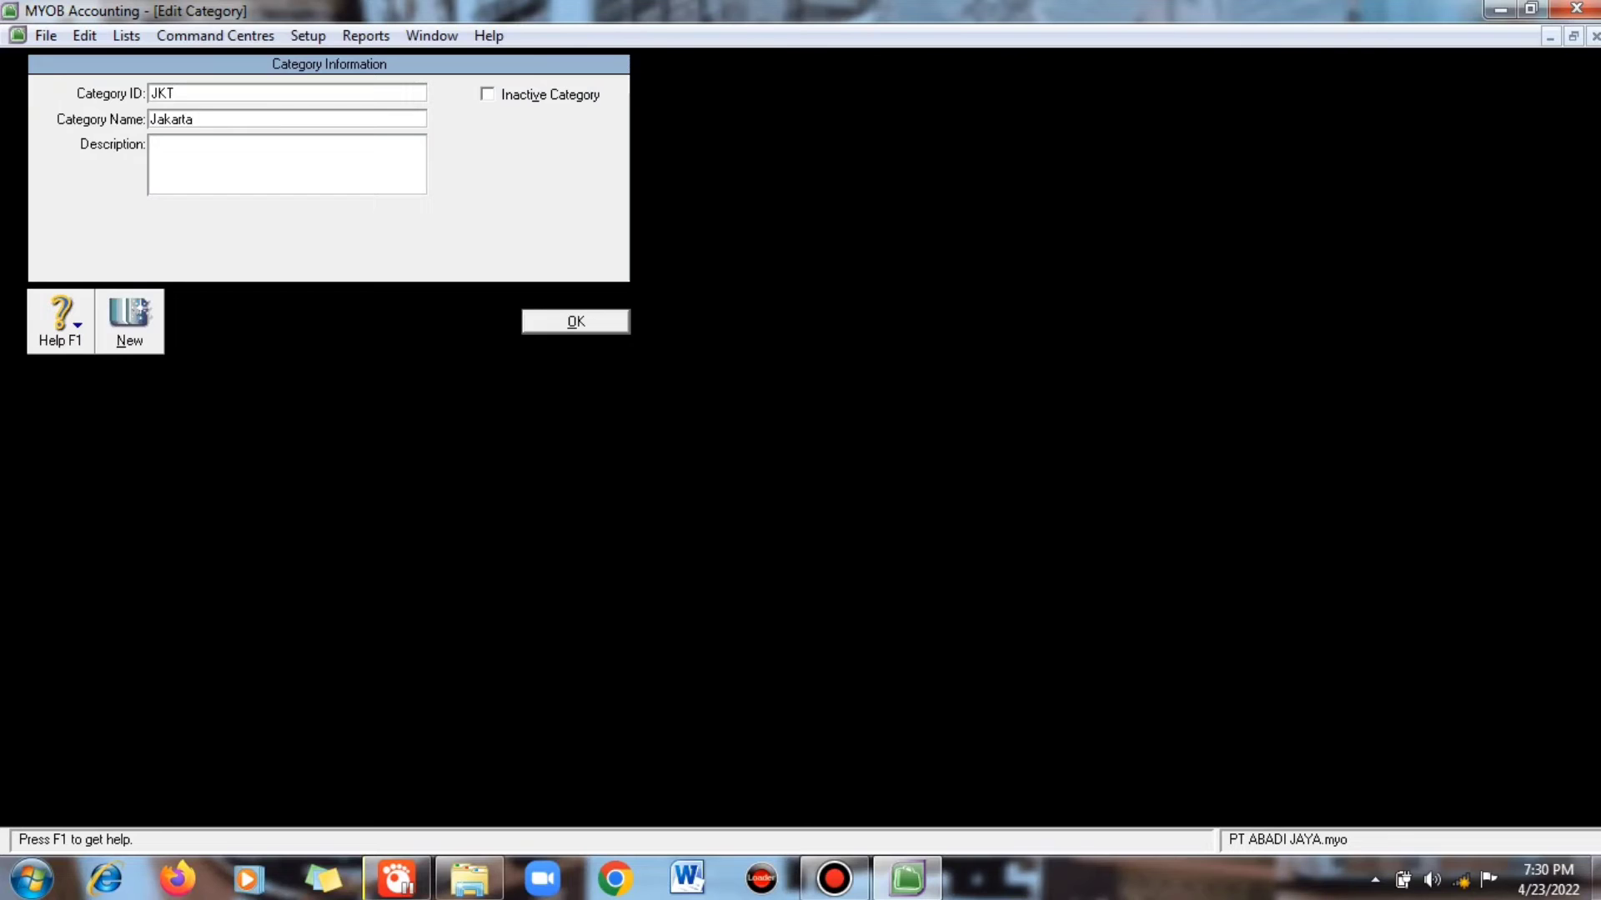
key(Return)
key(Return)
text(BDG)
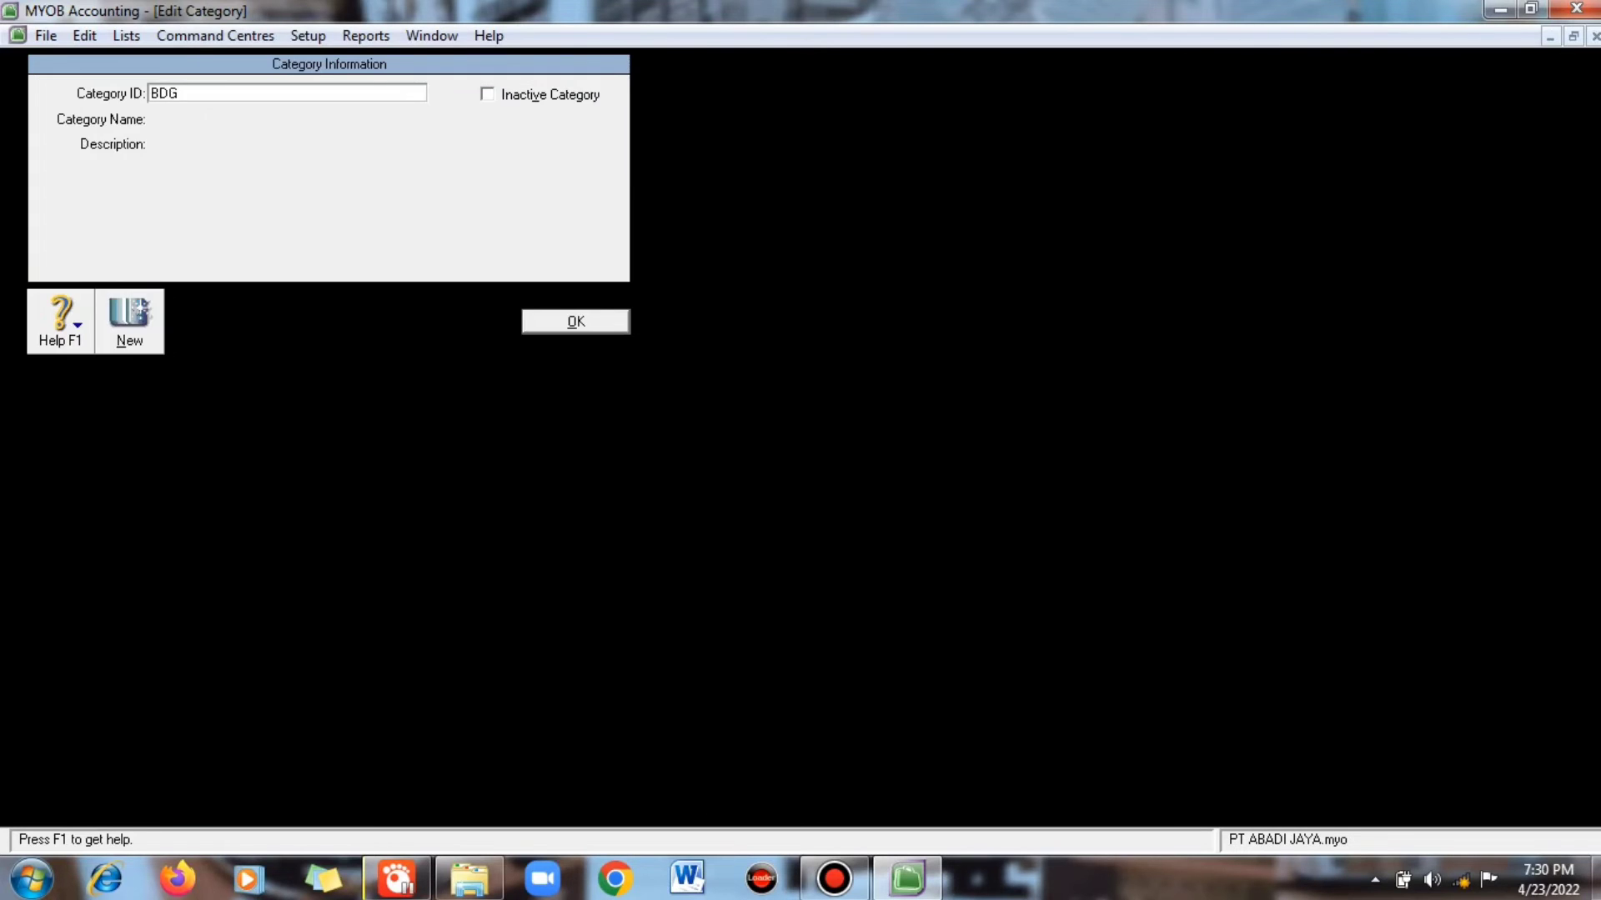
key(Tab)
text(Bandung)
key(Return)
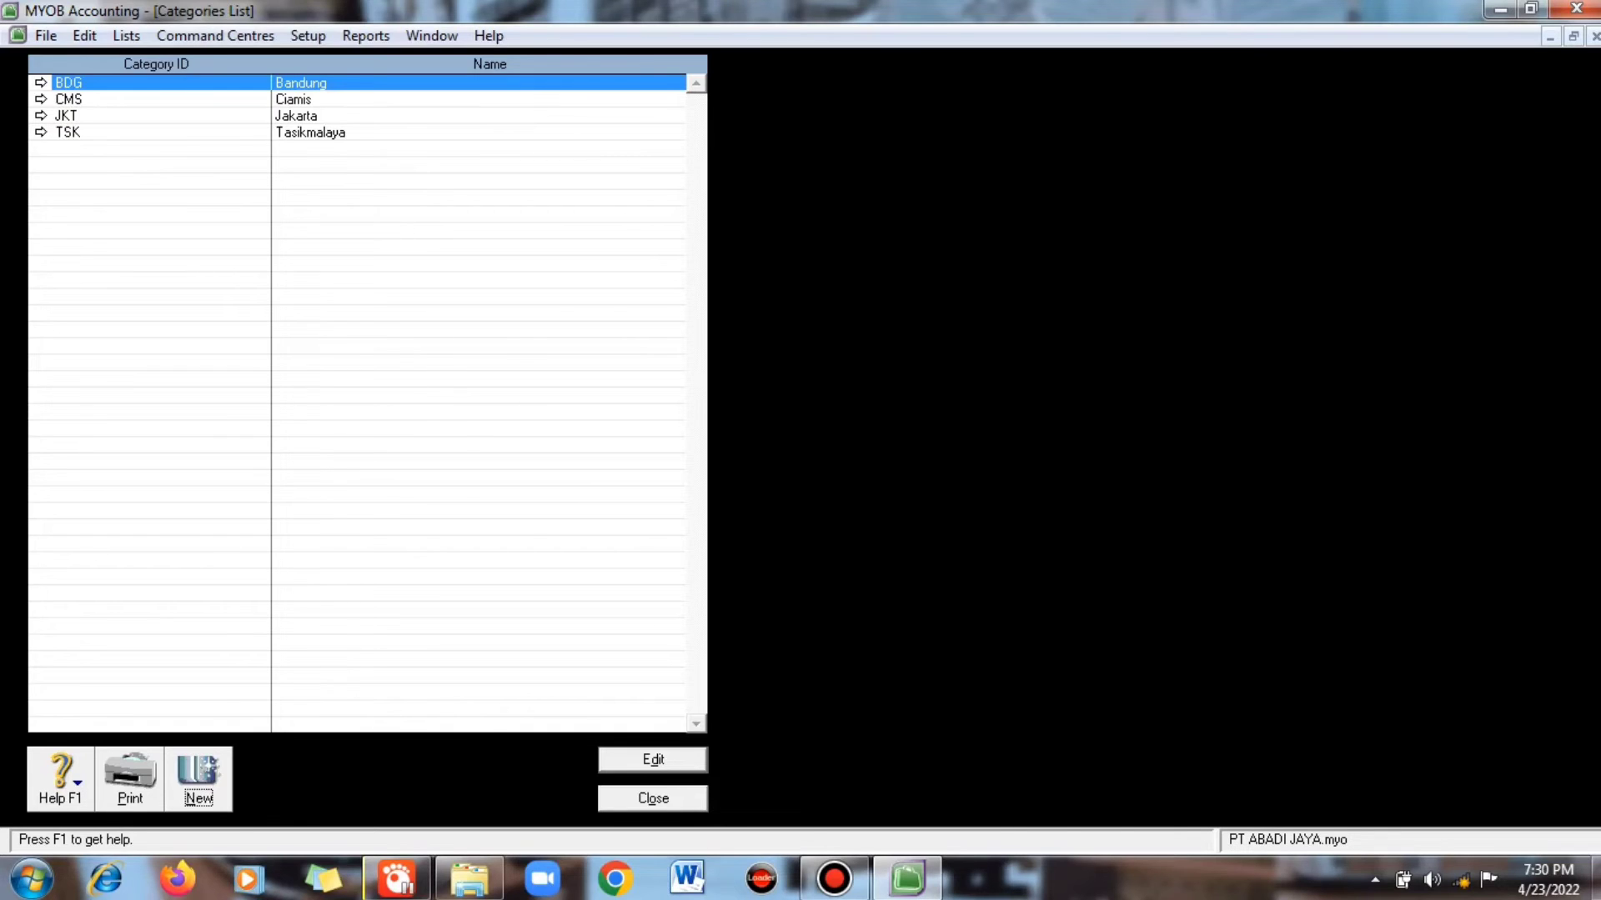
key(Escape)
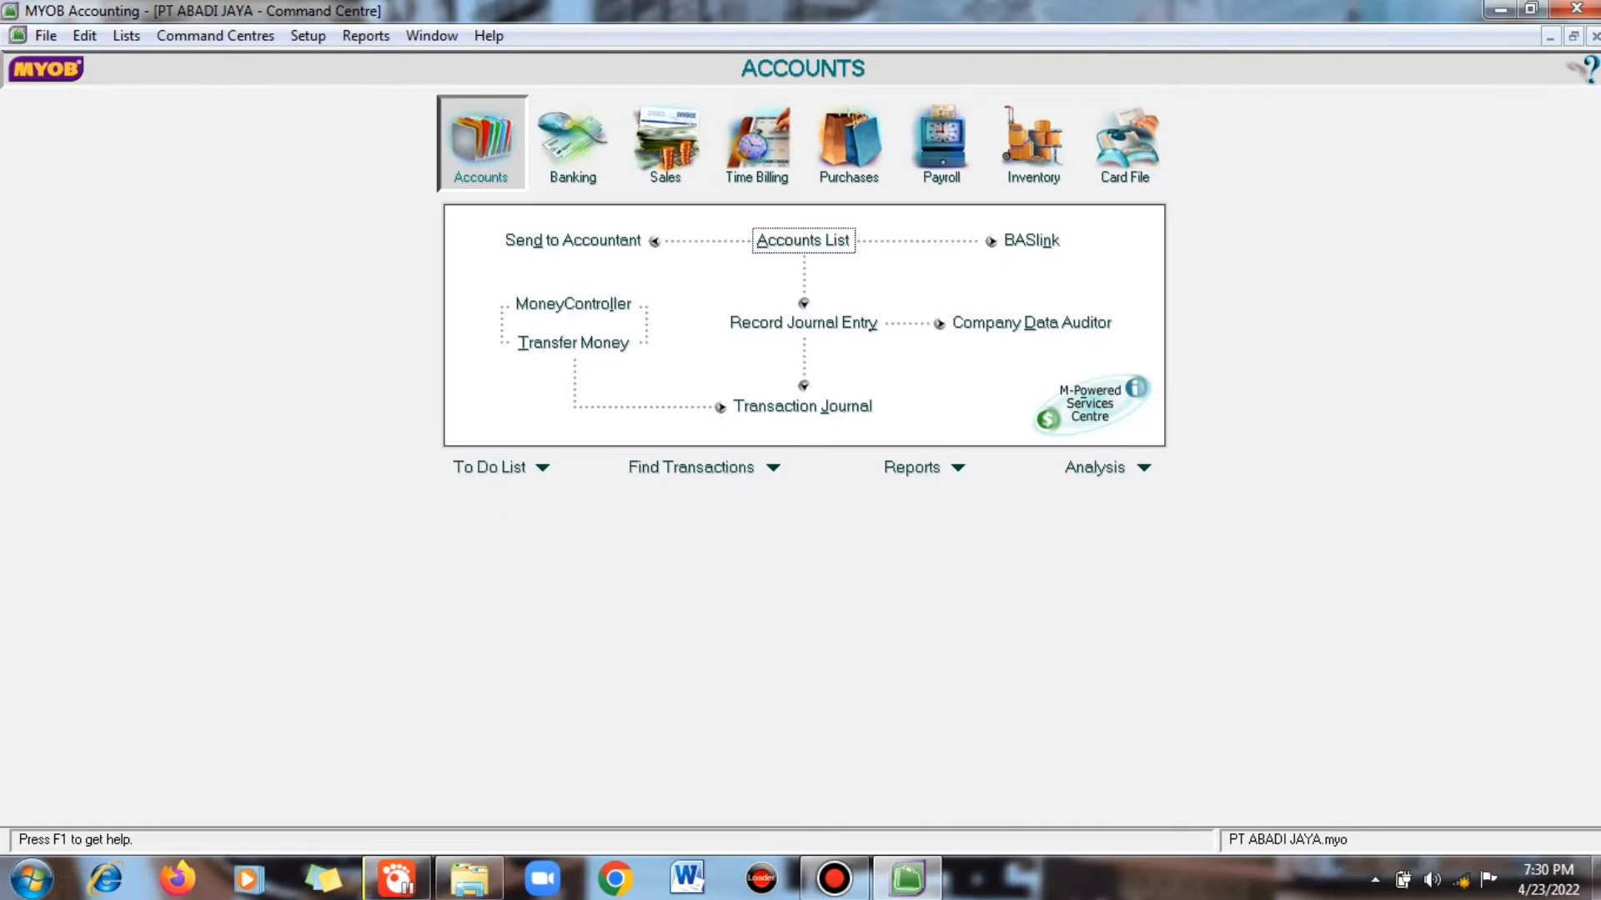
- Open Account Opening Balances and enter Kas Kecil 20,000,000, Bank BRI 75,000,000 and Bank Mandiri 60,000,000
click(307, 35)
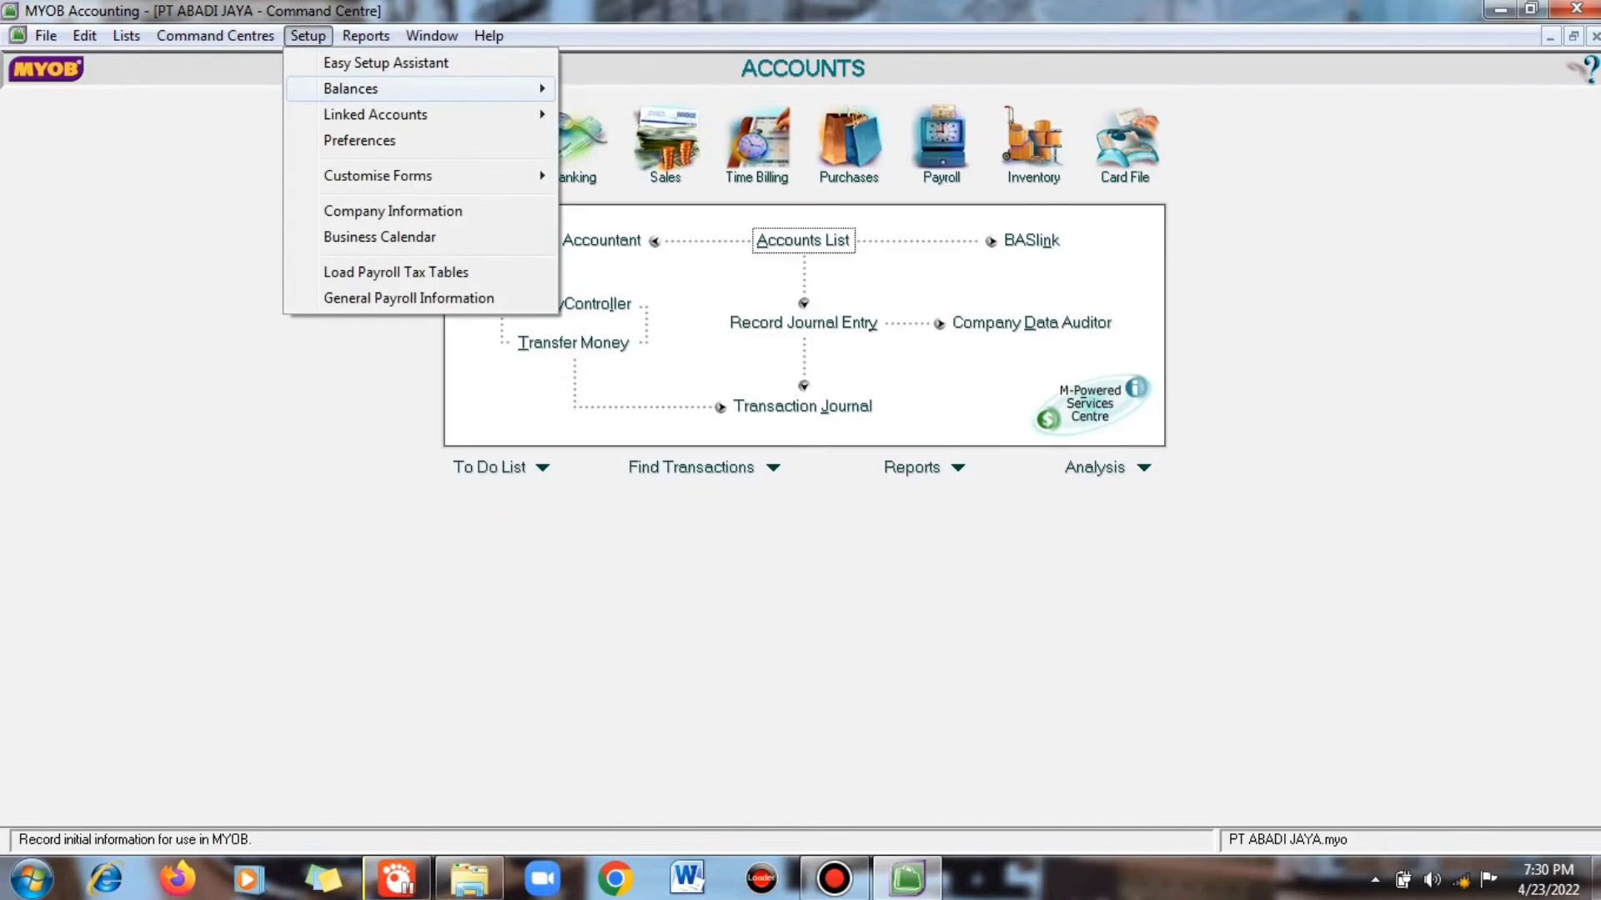
mouse_move(375, 89)
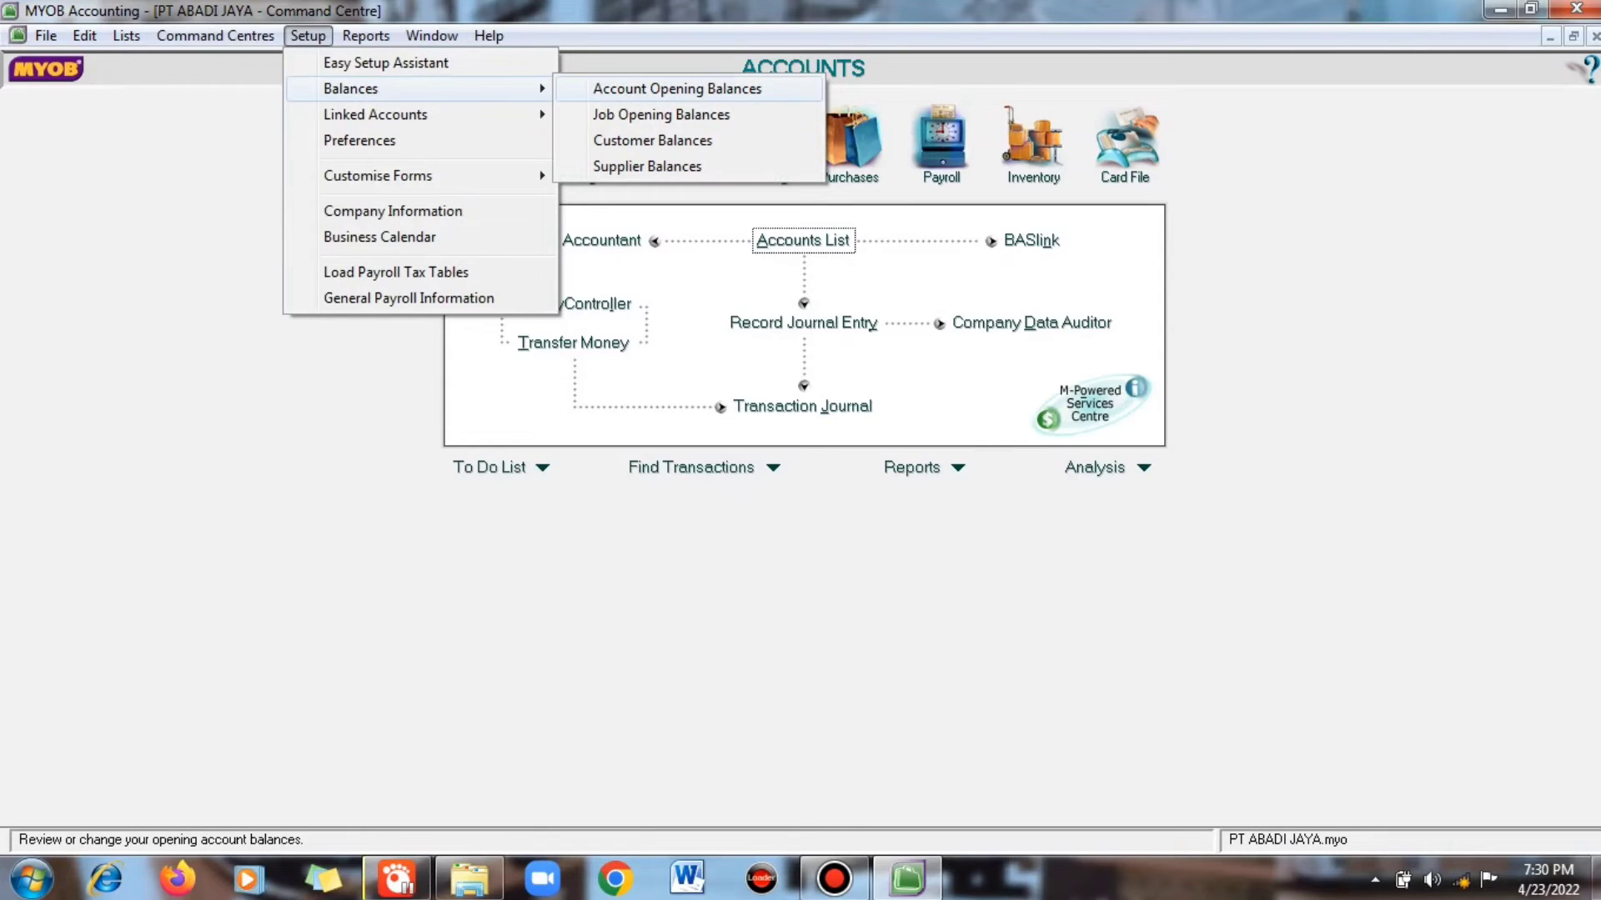
key(Return)
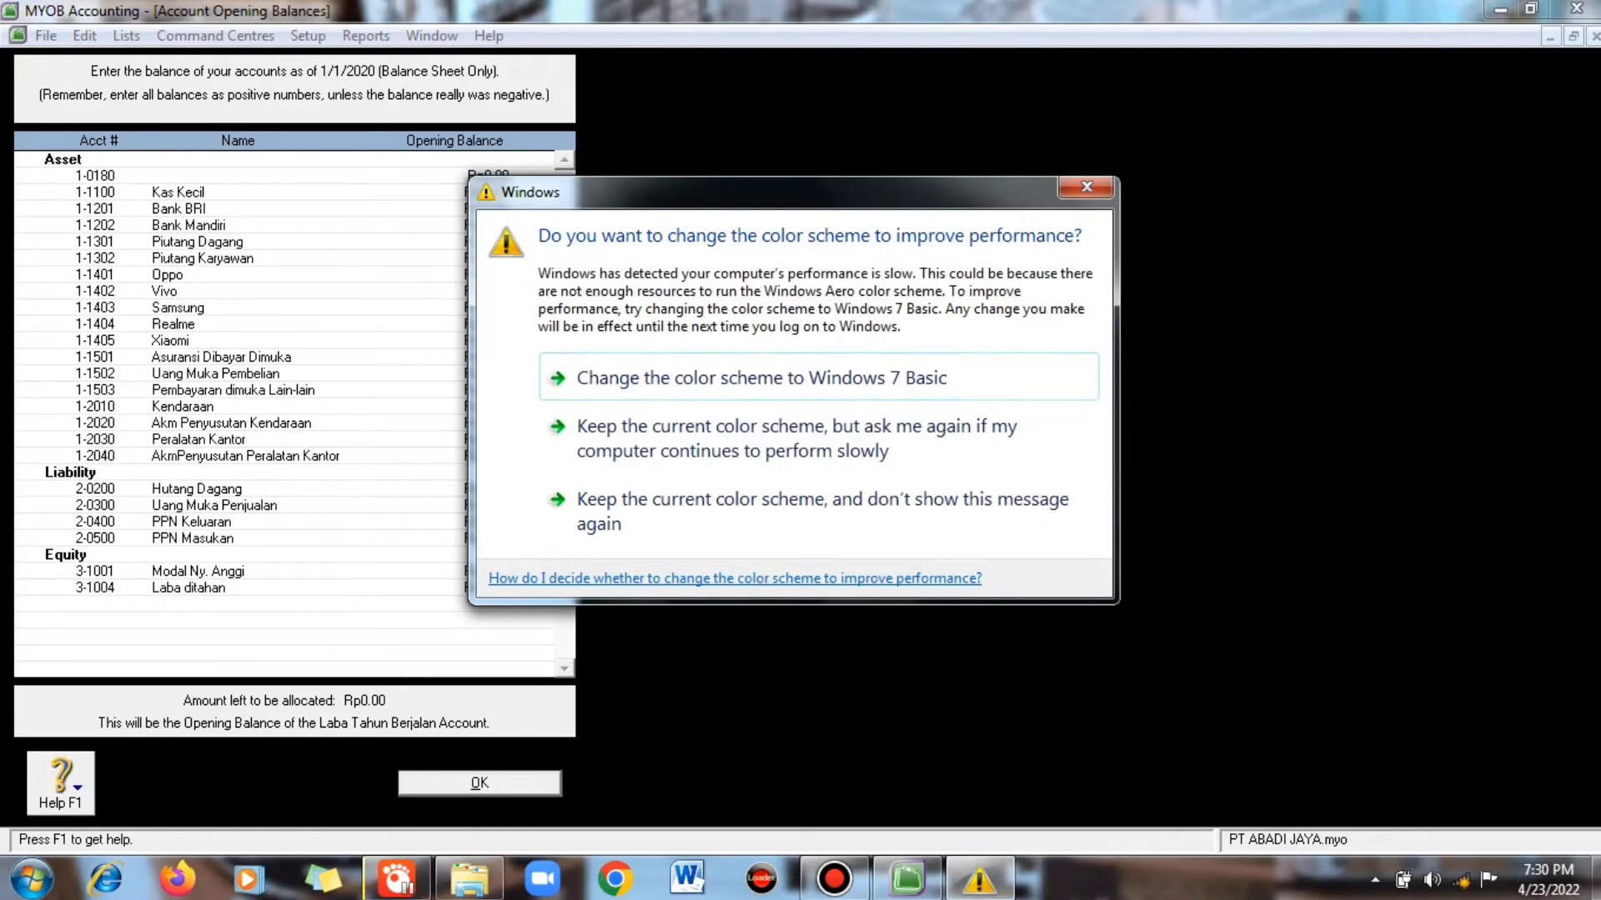
click(1086, 187)
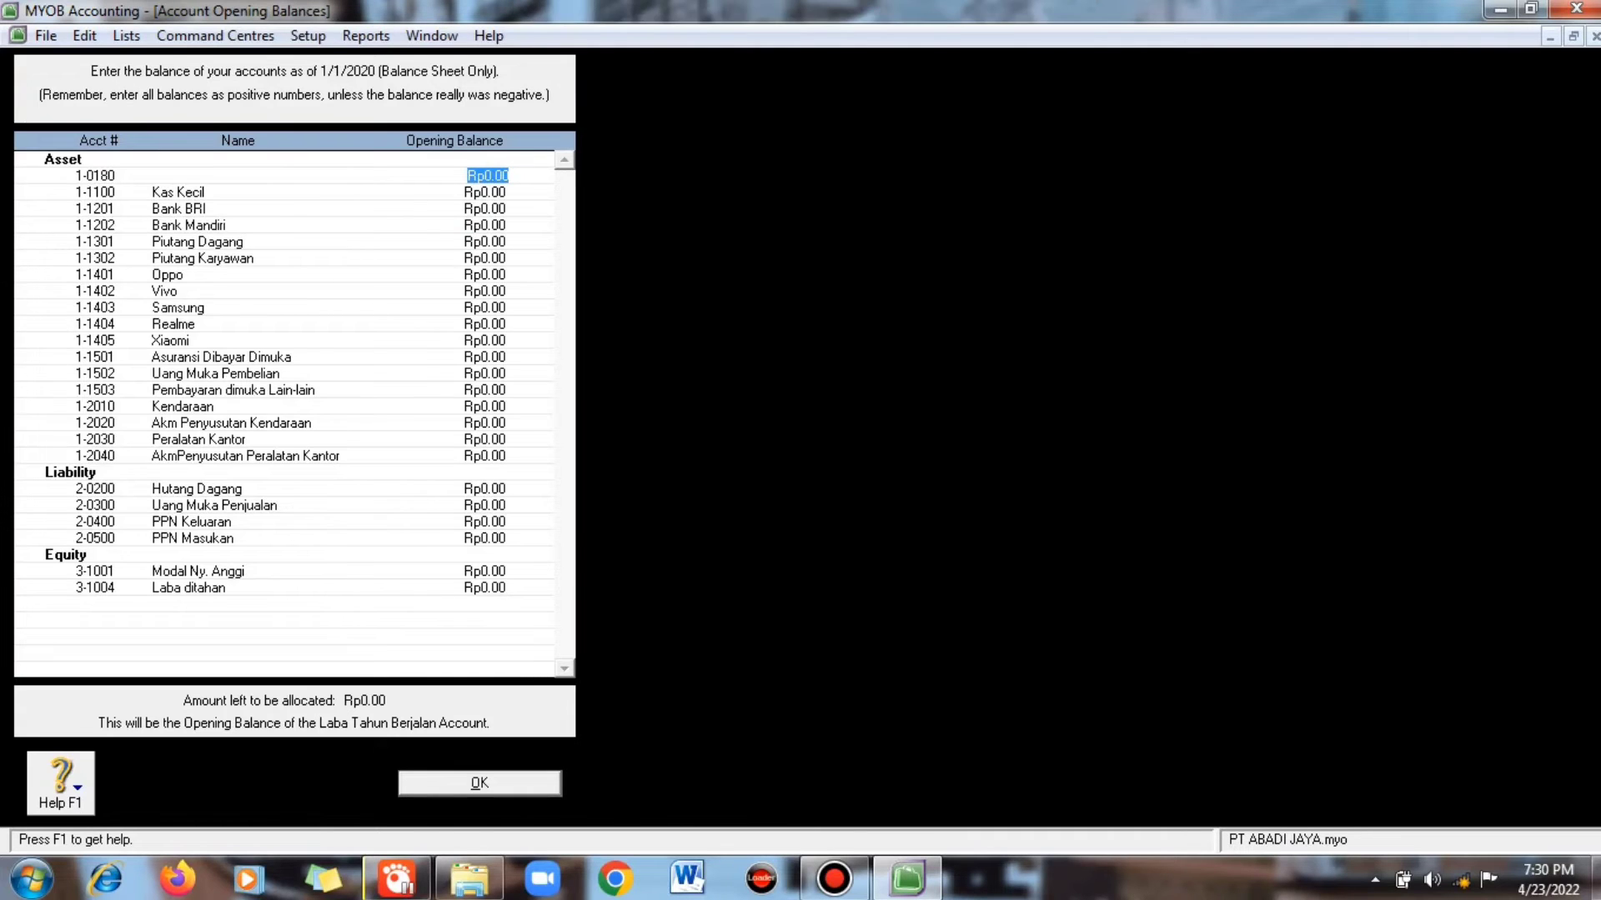
click(487, 191)
text(20000000)
key(Tab)
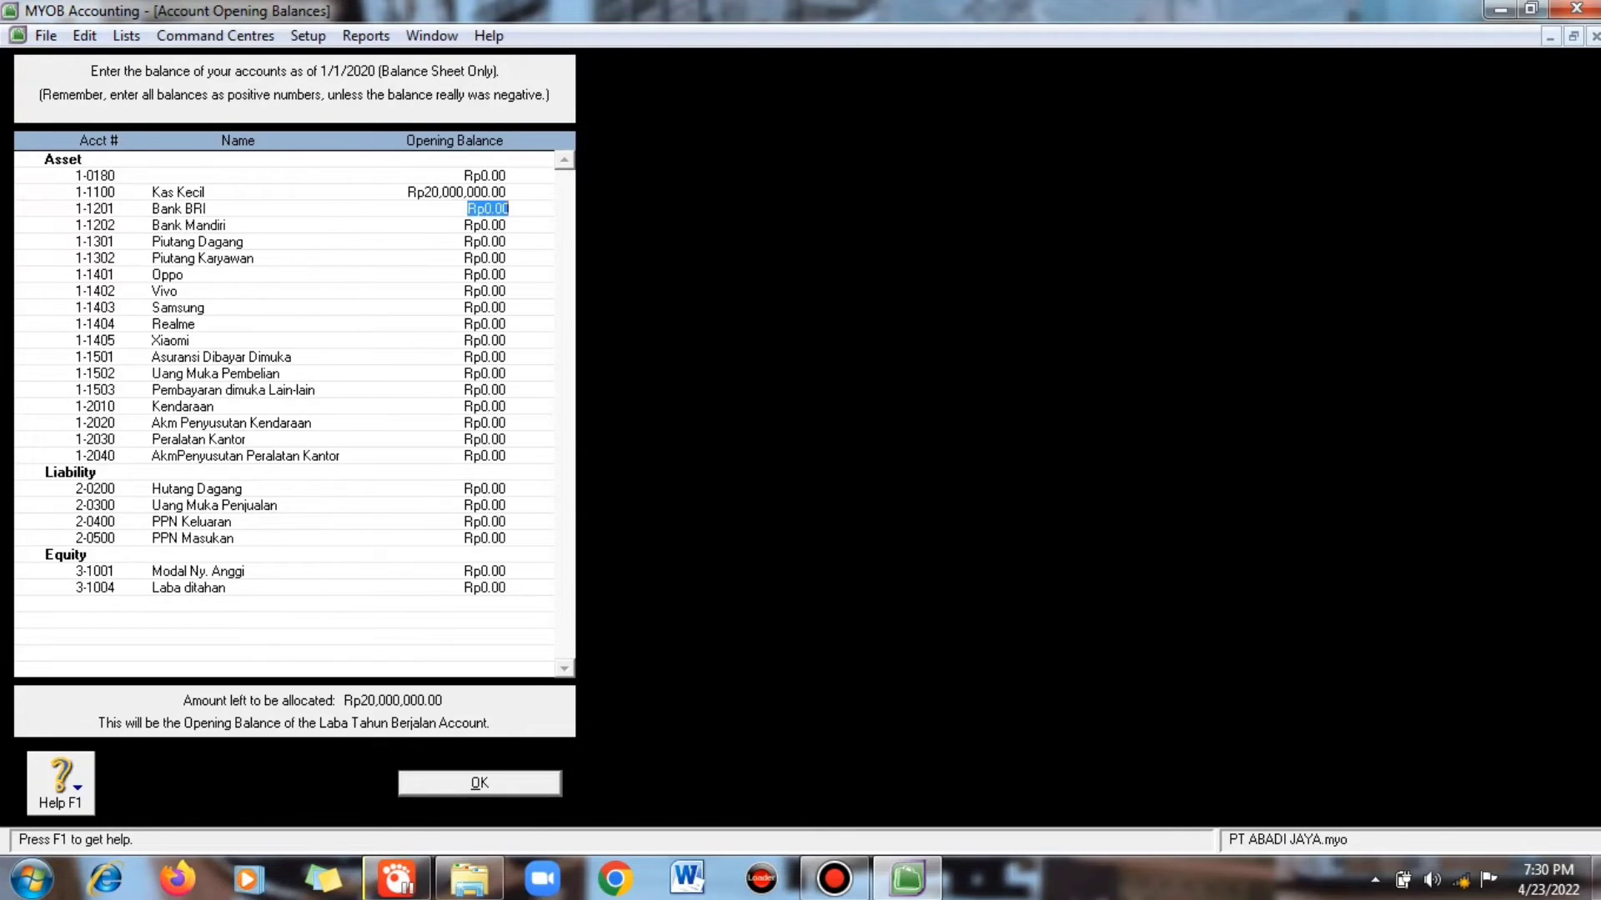
text(75000000)
key(Tab)
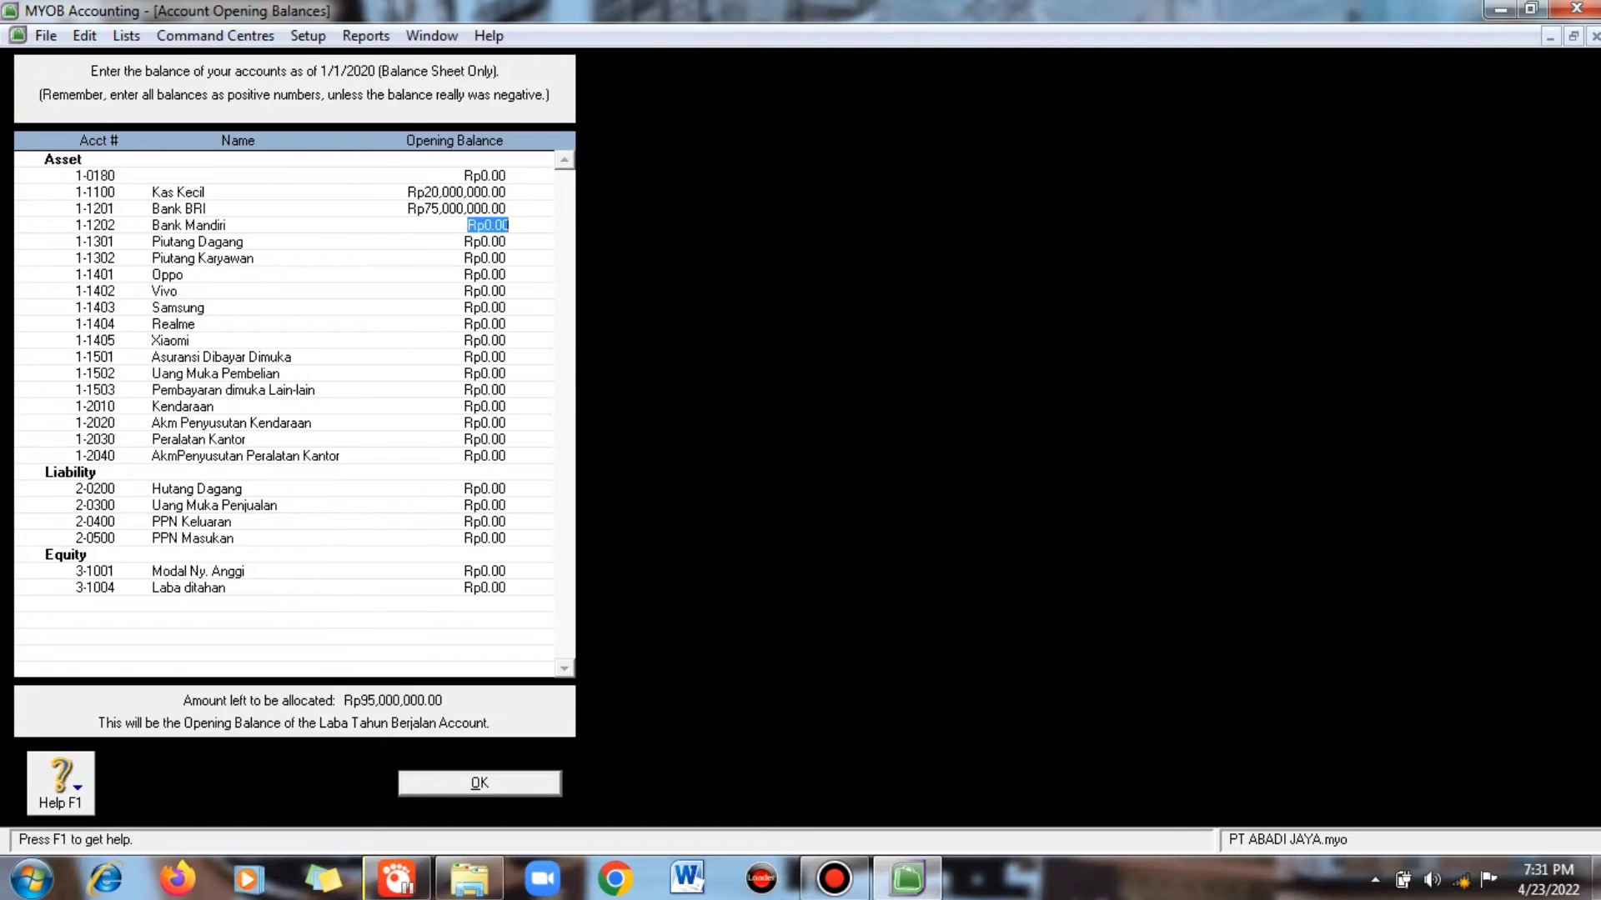
text(60000000)
key(Tab)
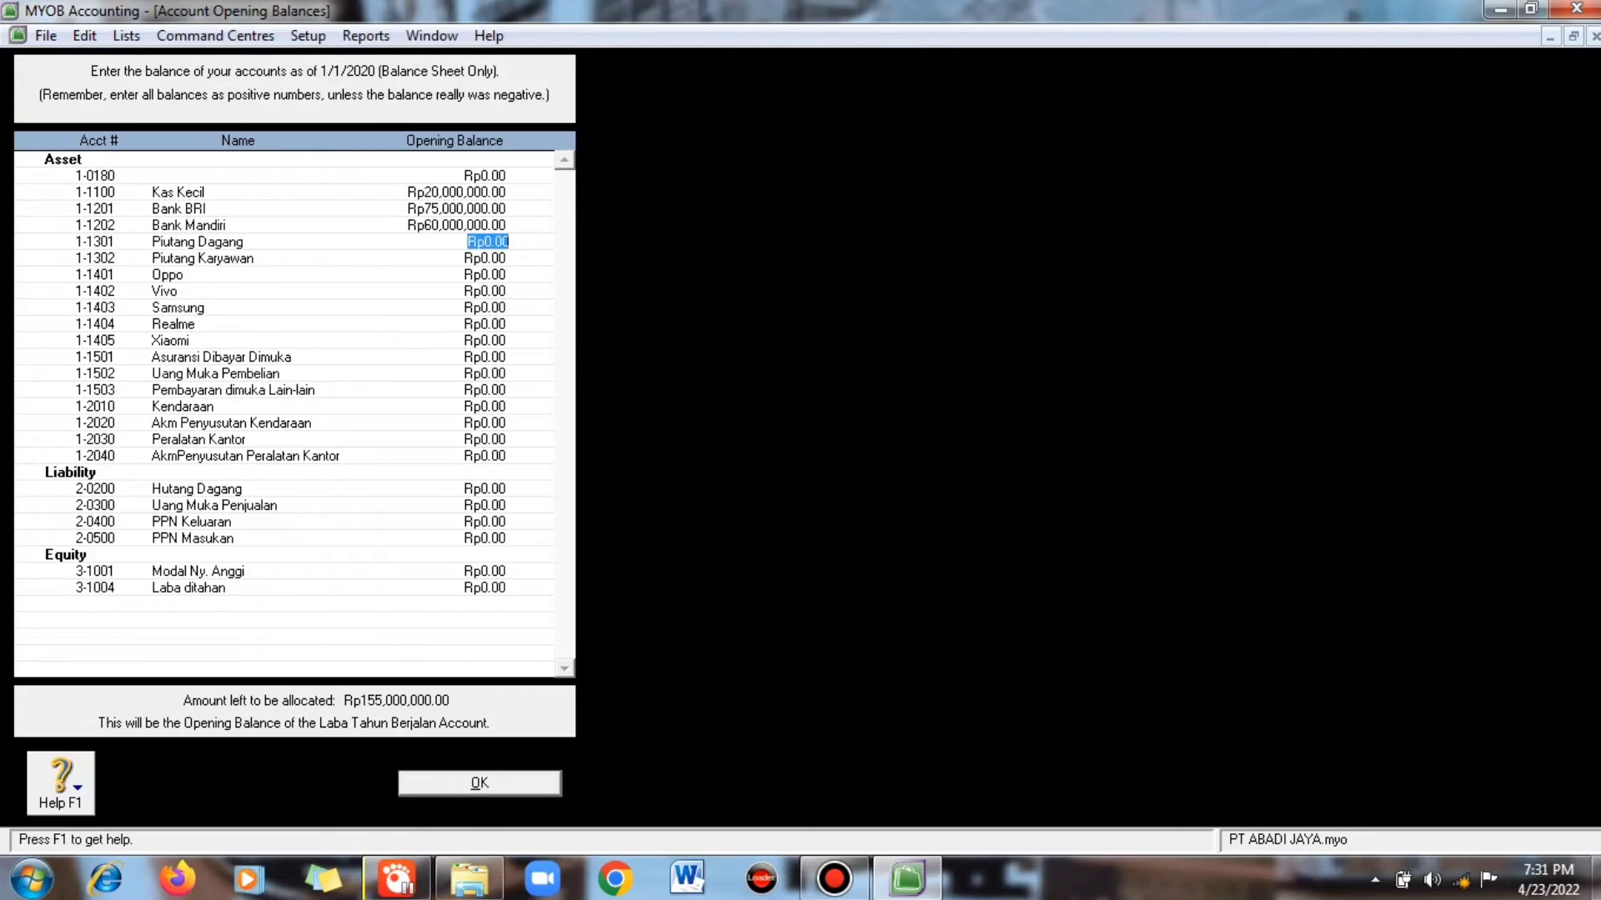
- Enter Piutang Dagang 120,000,000 and Piutang Karyawan 600,000
text(120000000)
key(Tab)
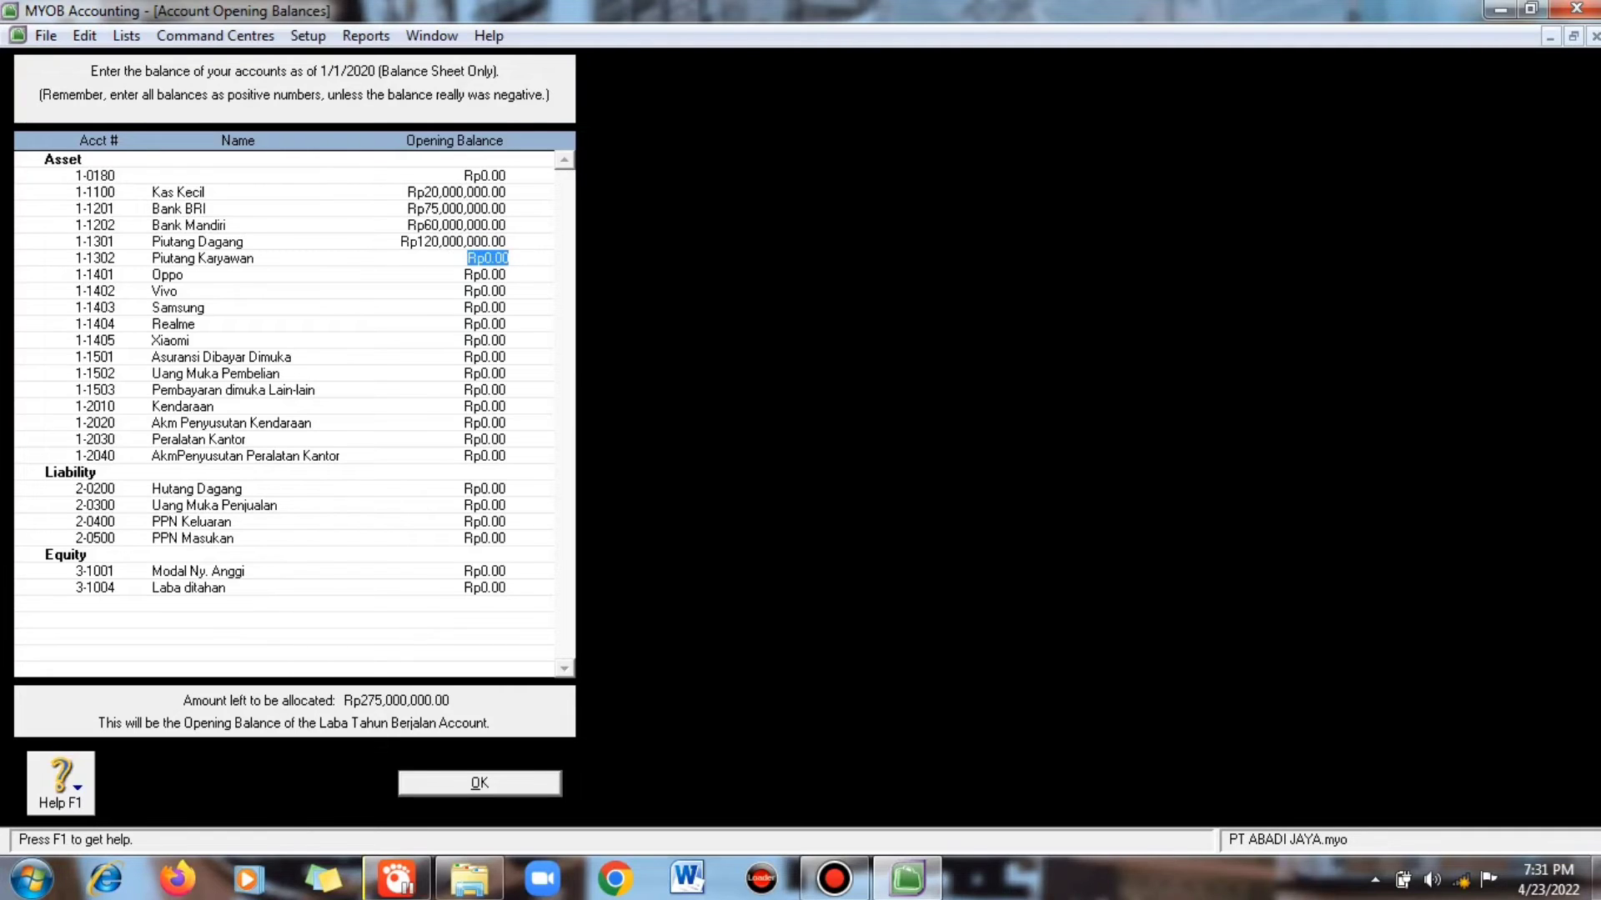
text(600000)
key(Tab)
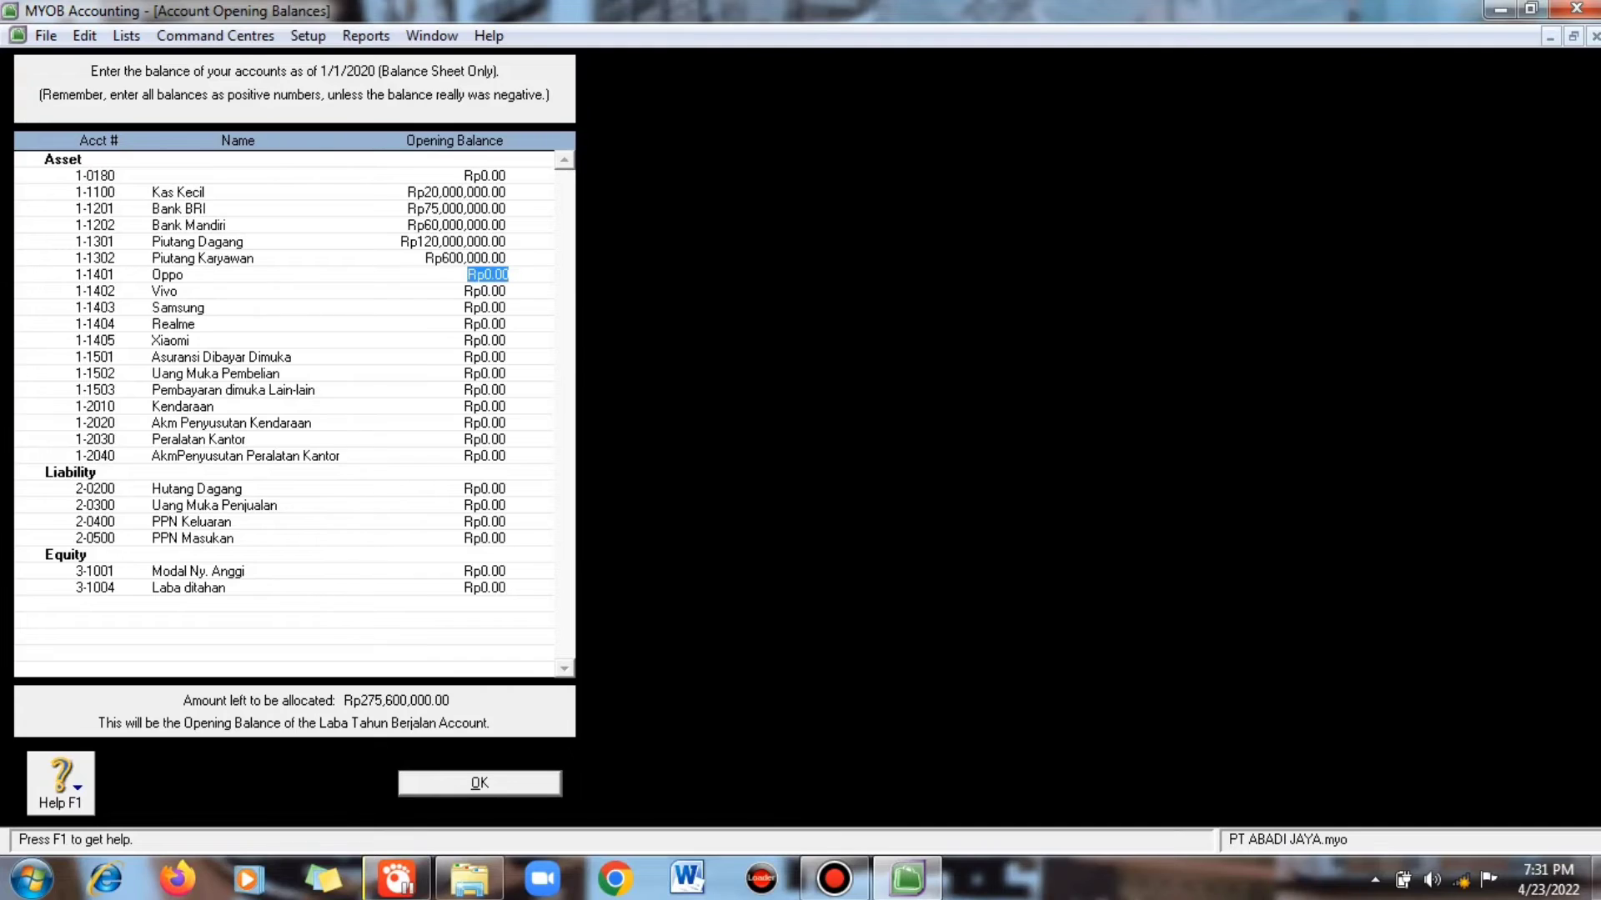
- Enter phone stock balances Oppo 24M, Vivo 27M, Samsung 32M, Realme 17.5M, Xiaomi 21M, and Asuransi Dibayar Dimuka 850,000
text(24000000)
key(Tab)
text(27000000)
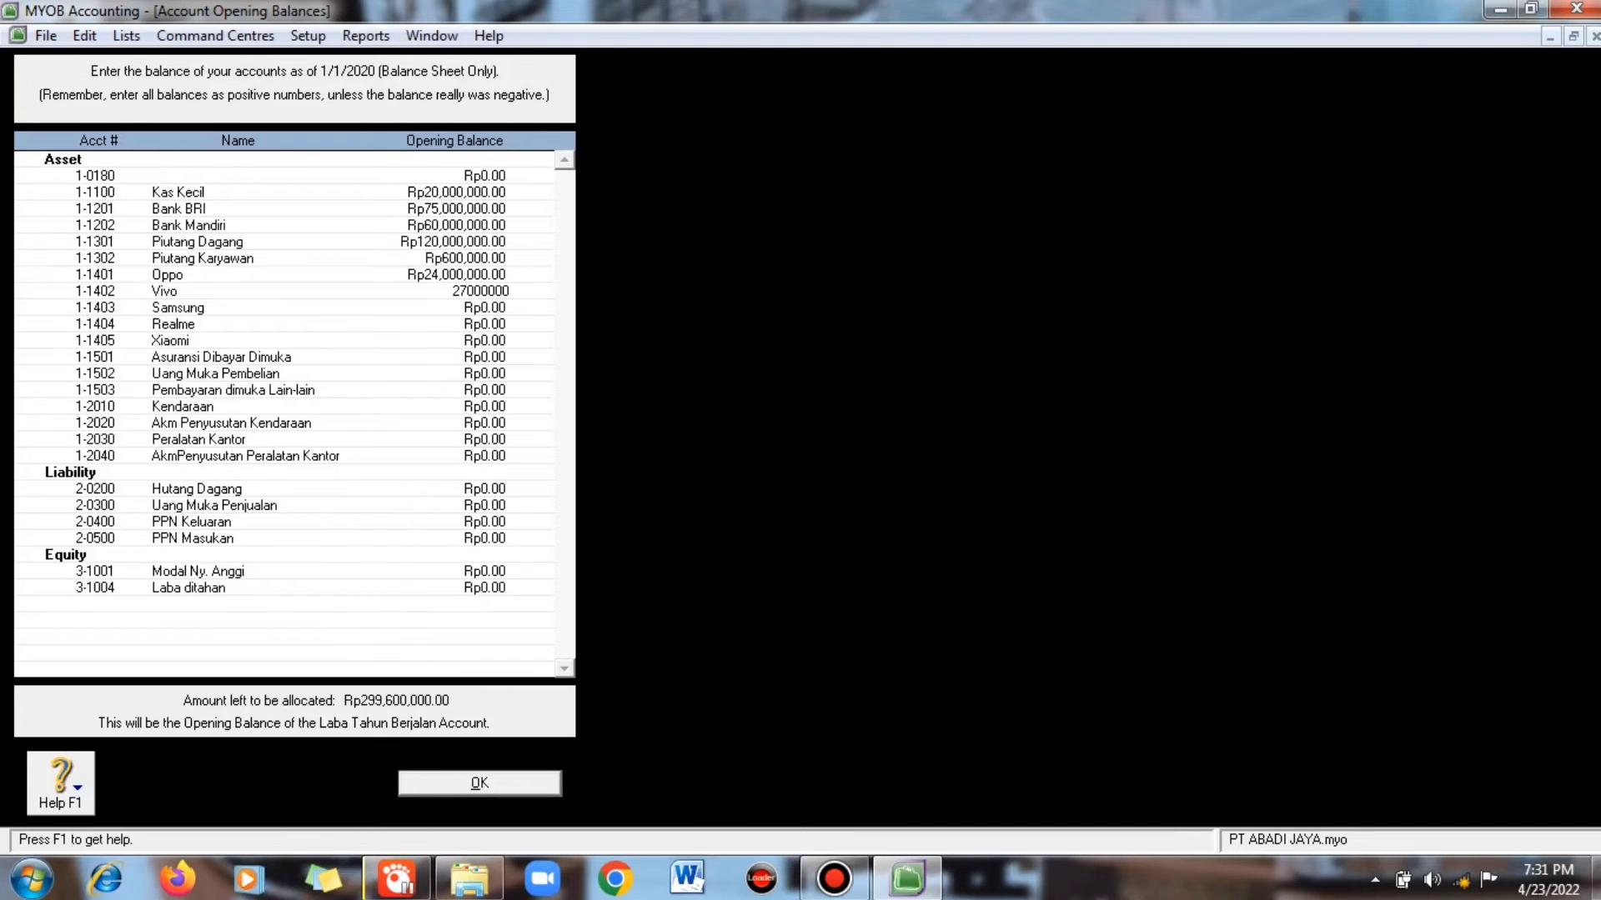
key(Tab)
text(32000000)
key(Tab)
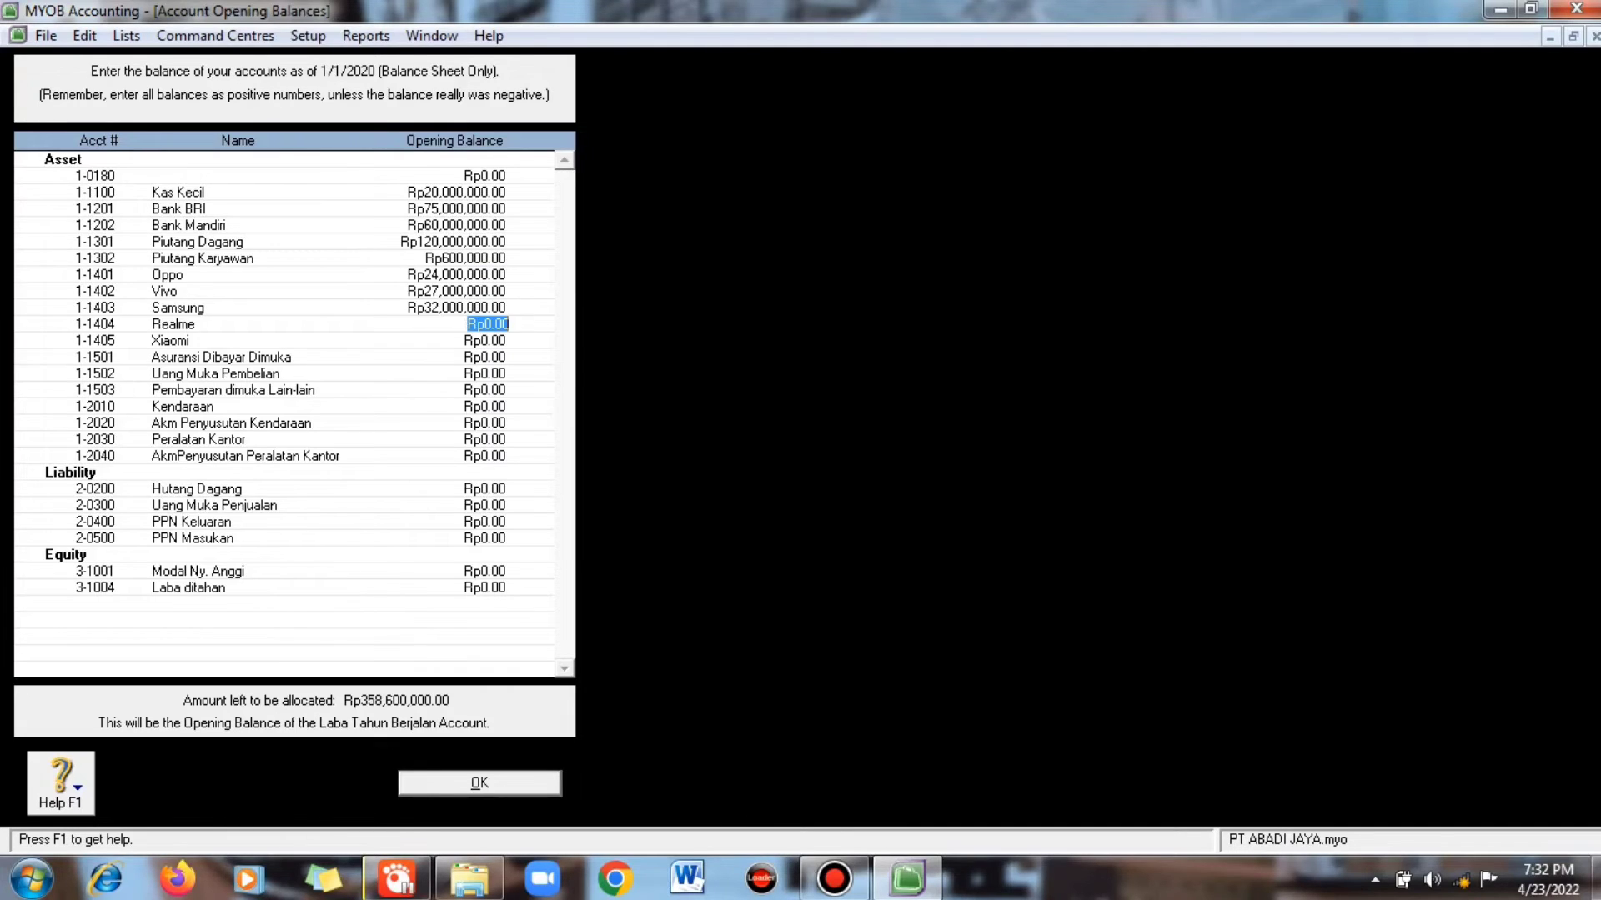
text(17,500,000)
key(Tab)
text(21000000)
key(Tab)
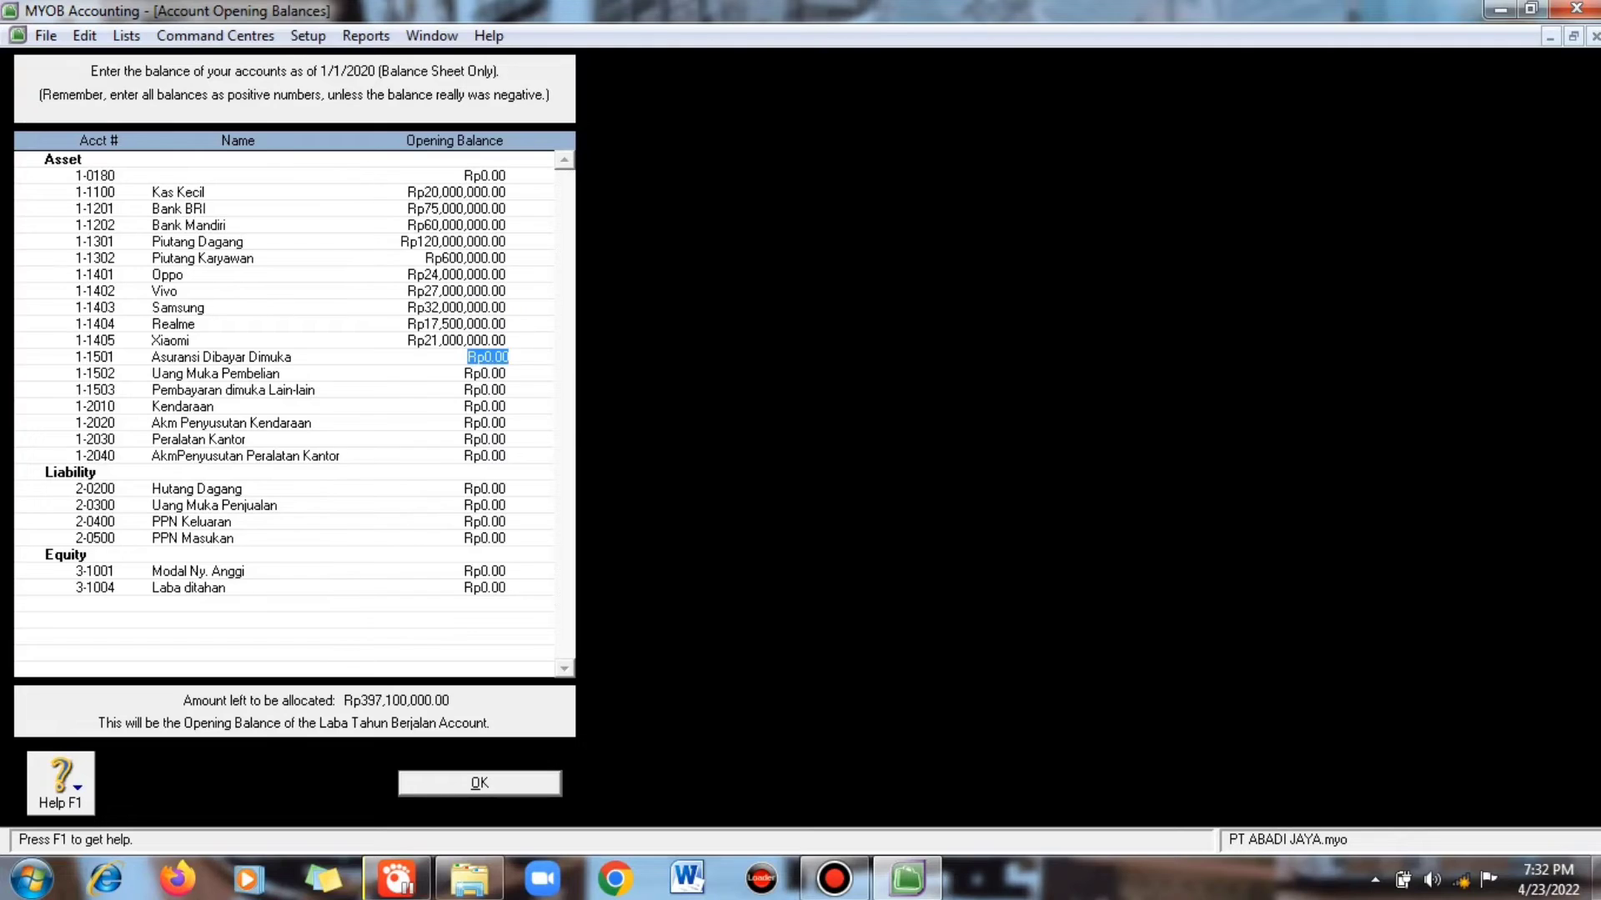
text(850000)
key(Tab)
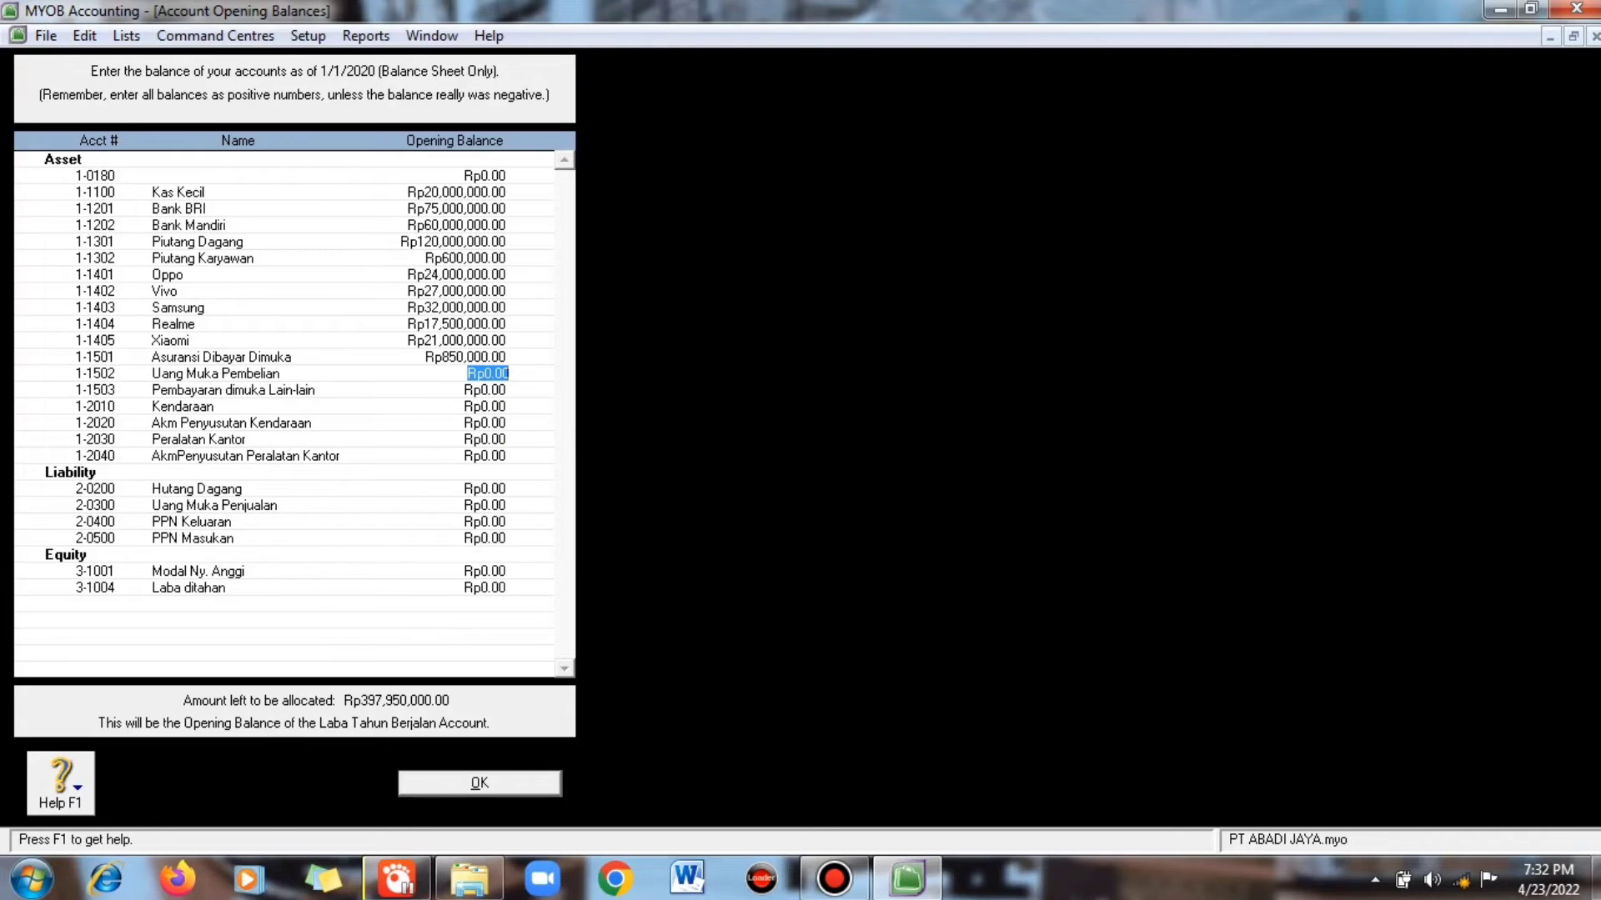
key(Tab)
key(Tab)
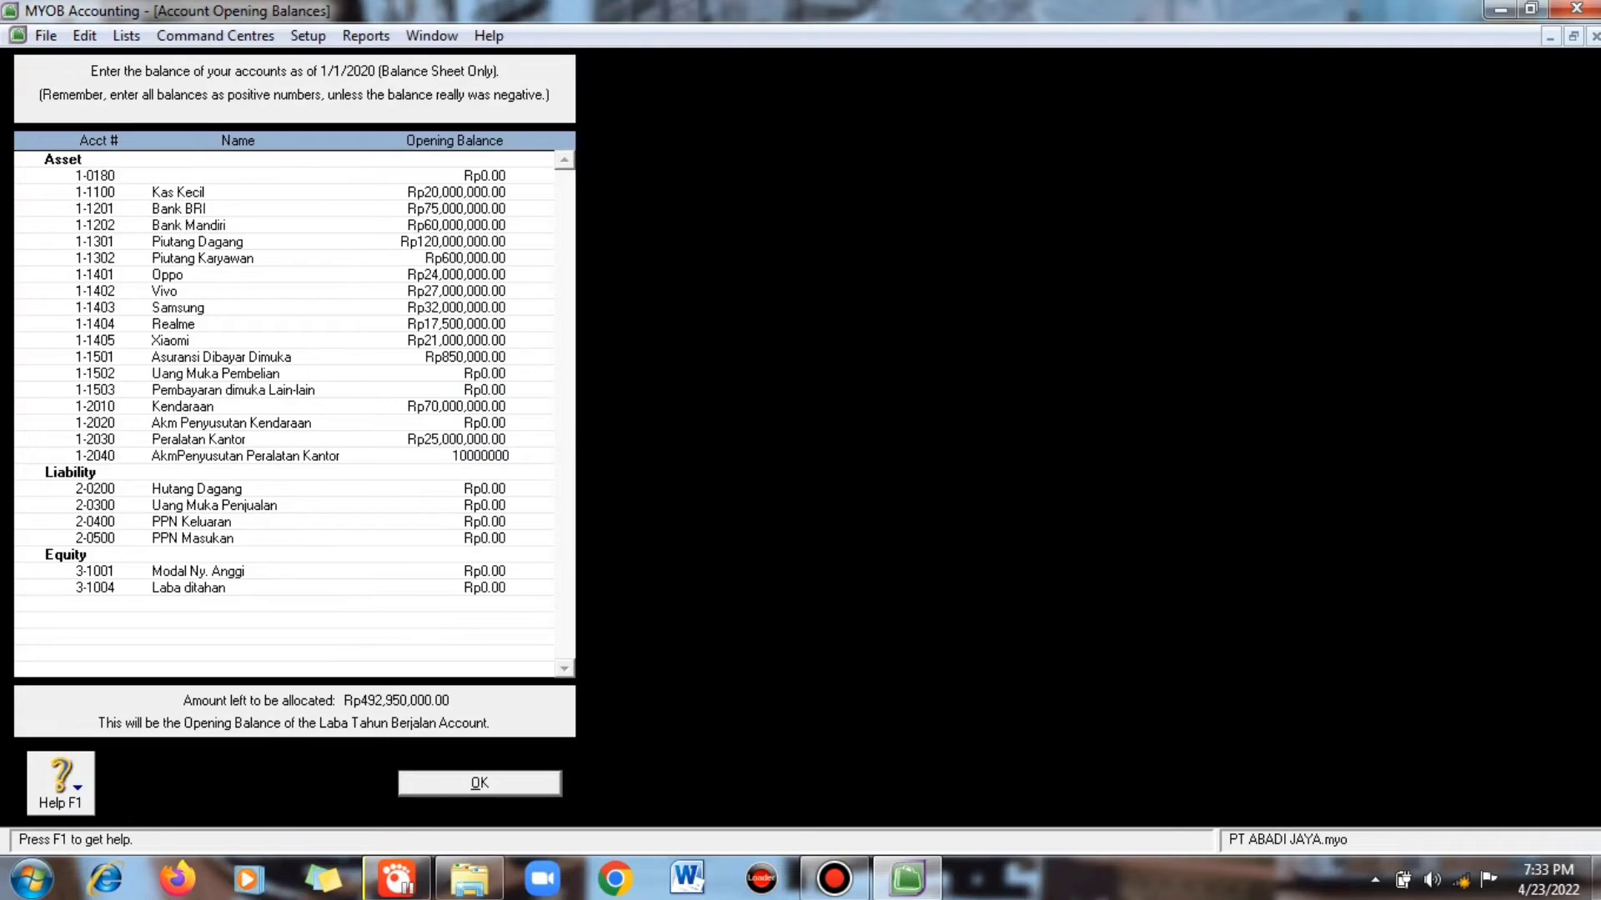
key(Tab)
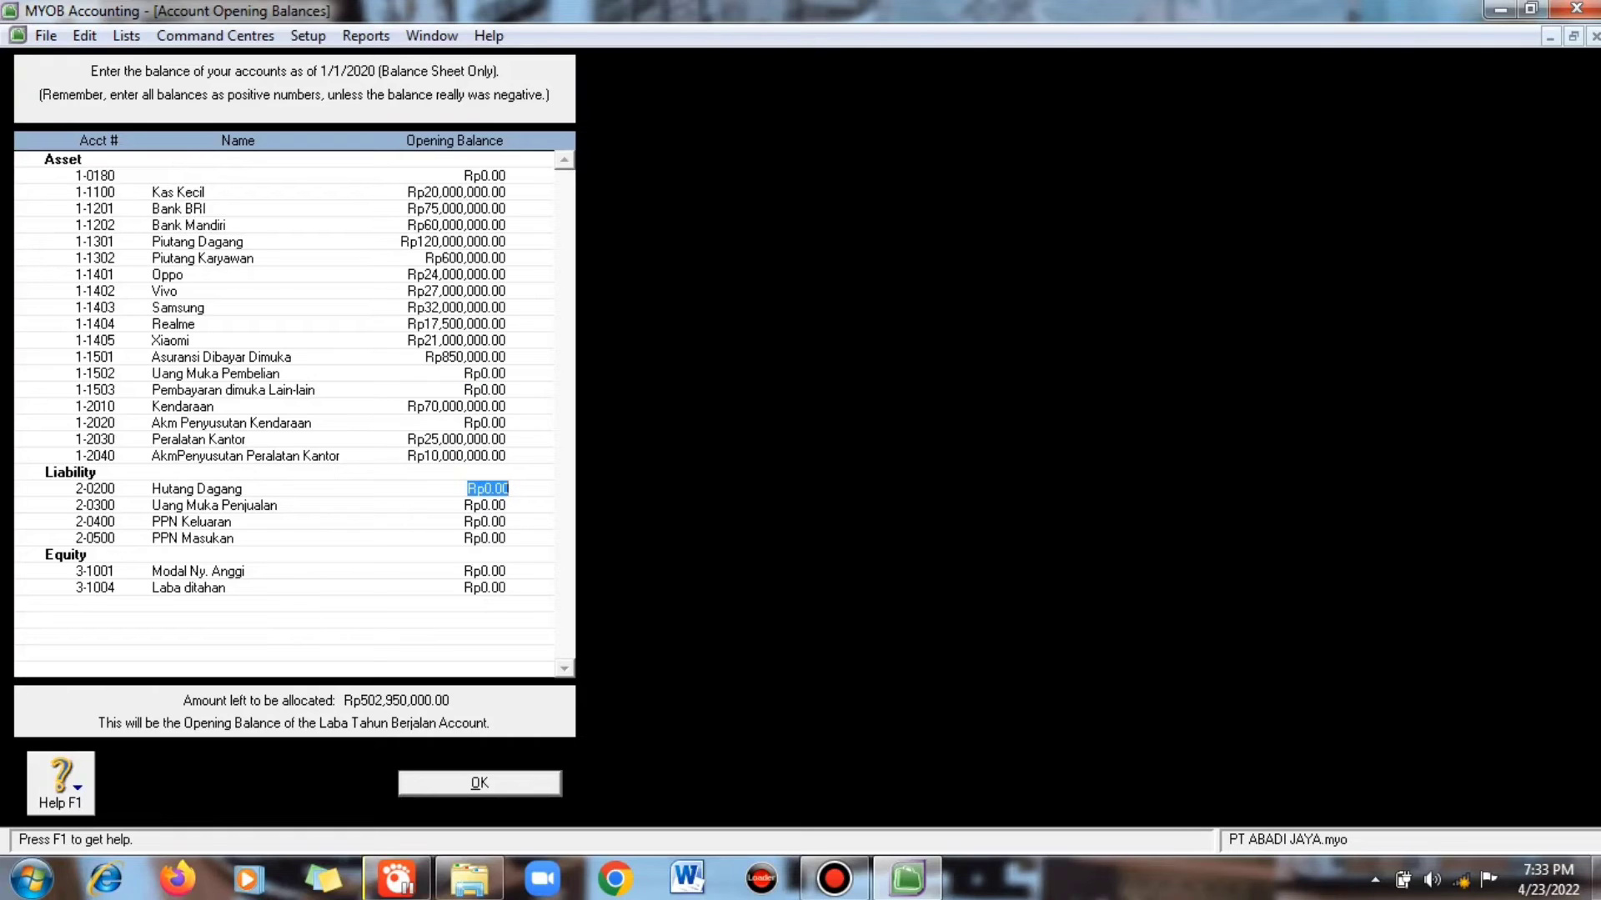
- Enter Hutang Dagang 250,000,000, the PPN amounts, capital 95,000,000 and Laba ditahan 107,950,000, leaving Rp0.00
text(250,000,)
text(000)
key(Tab)
key(Tab)
text(-3)
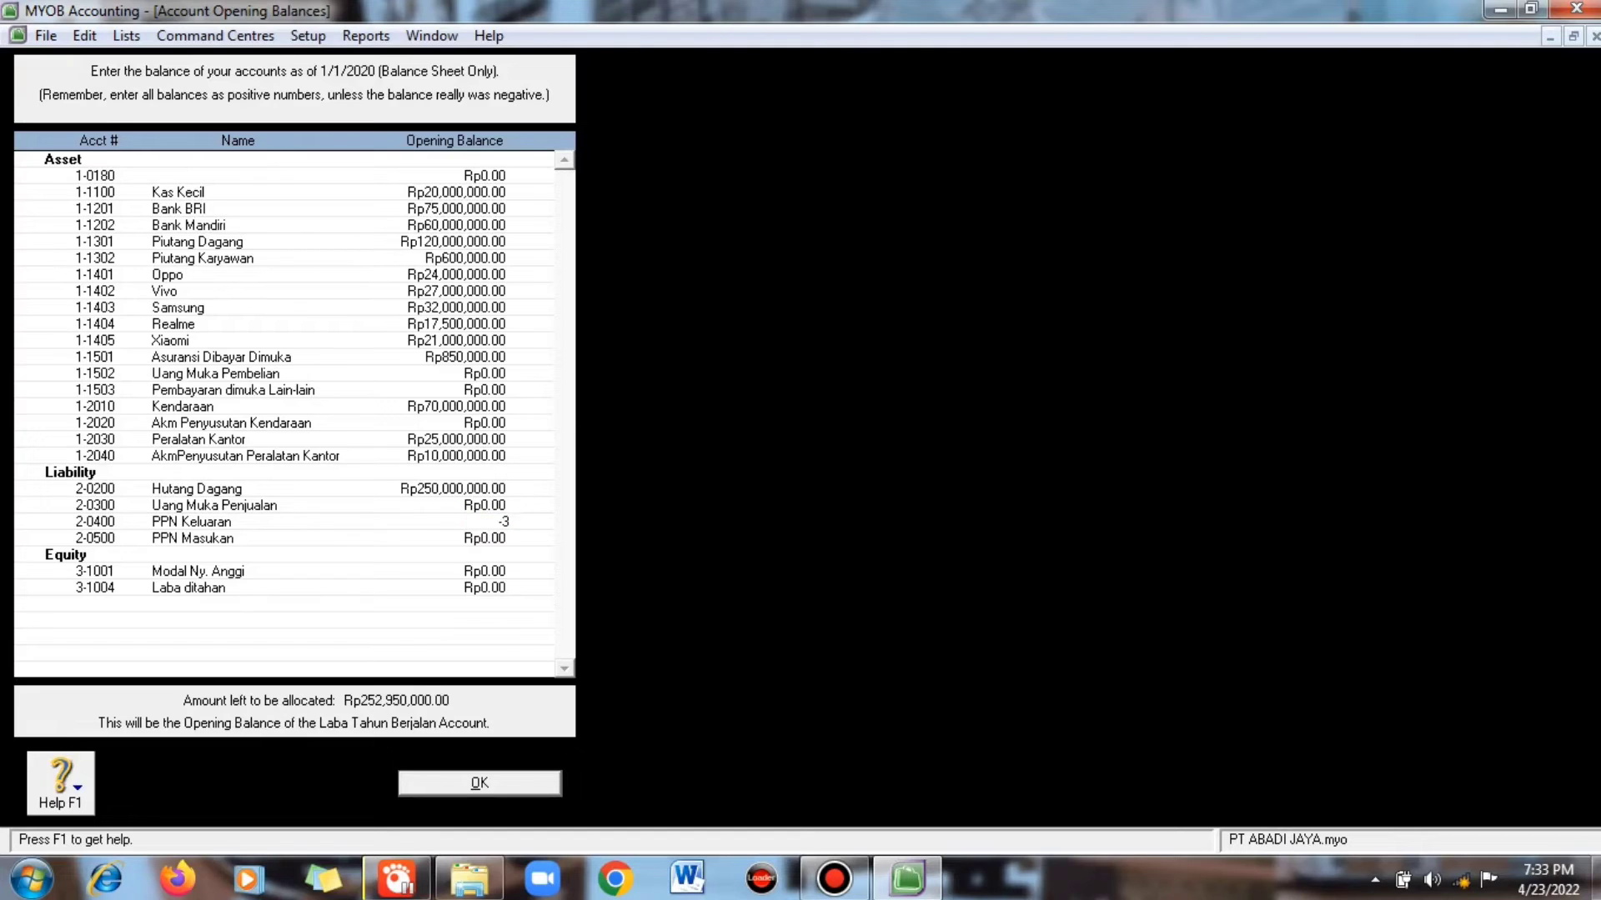
text(00000000)
key(Tab)
text(350000000)
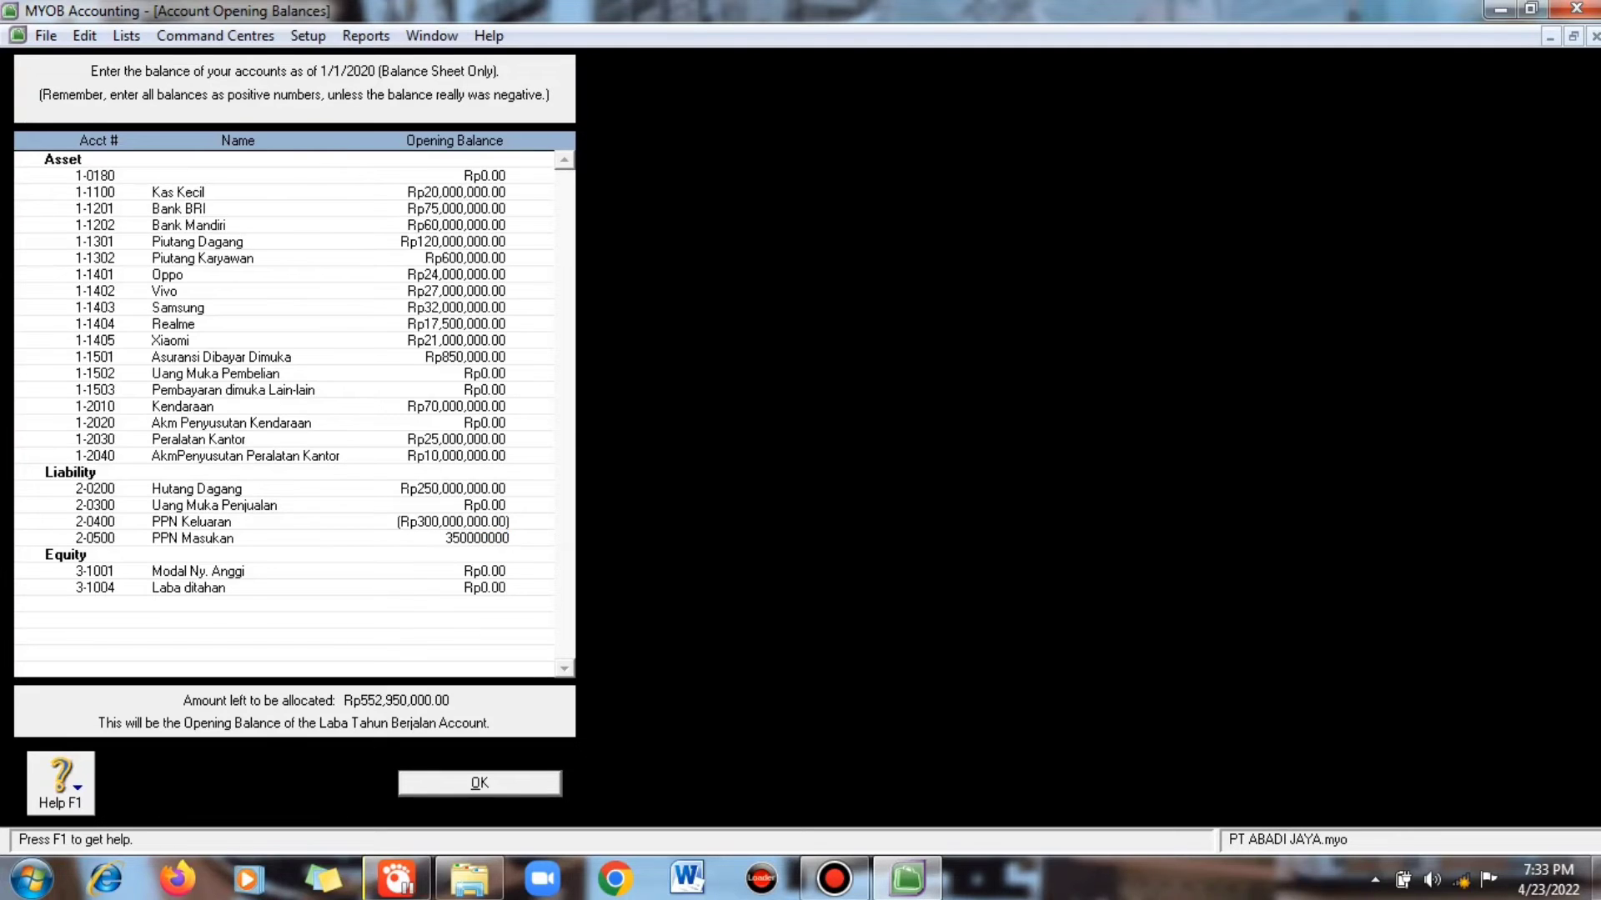
key(Tab)
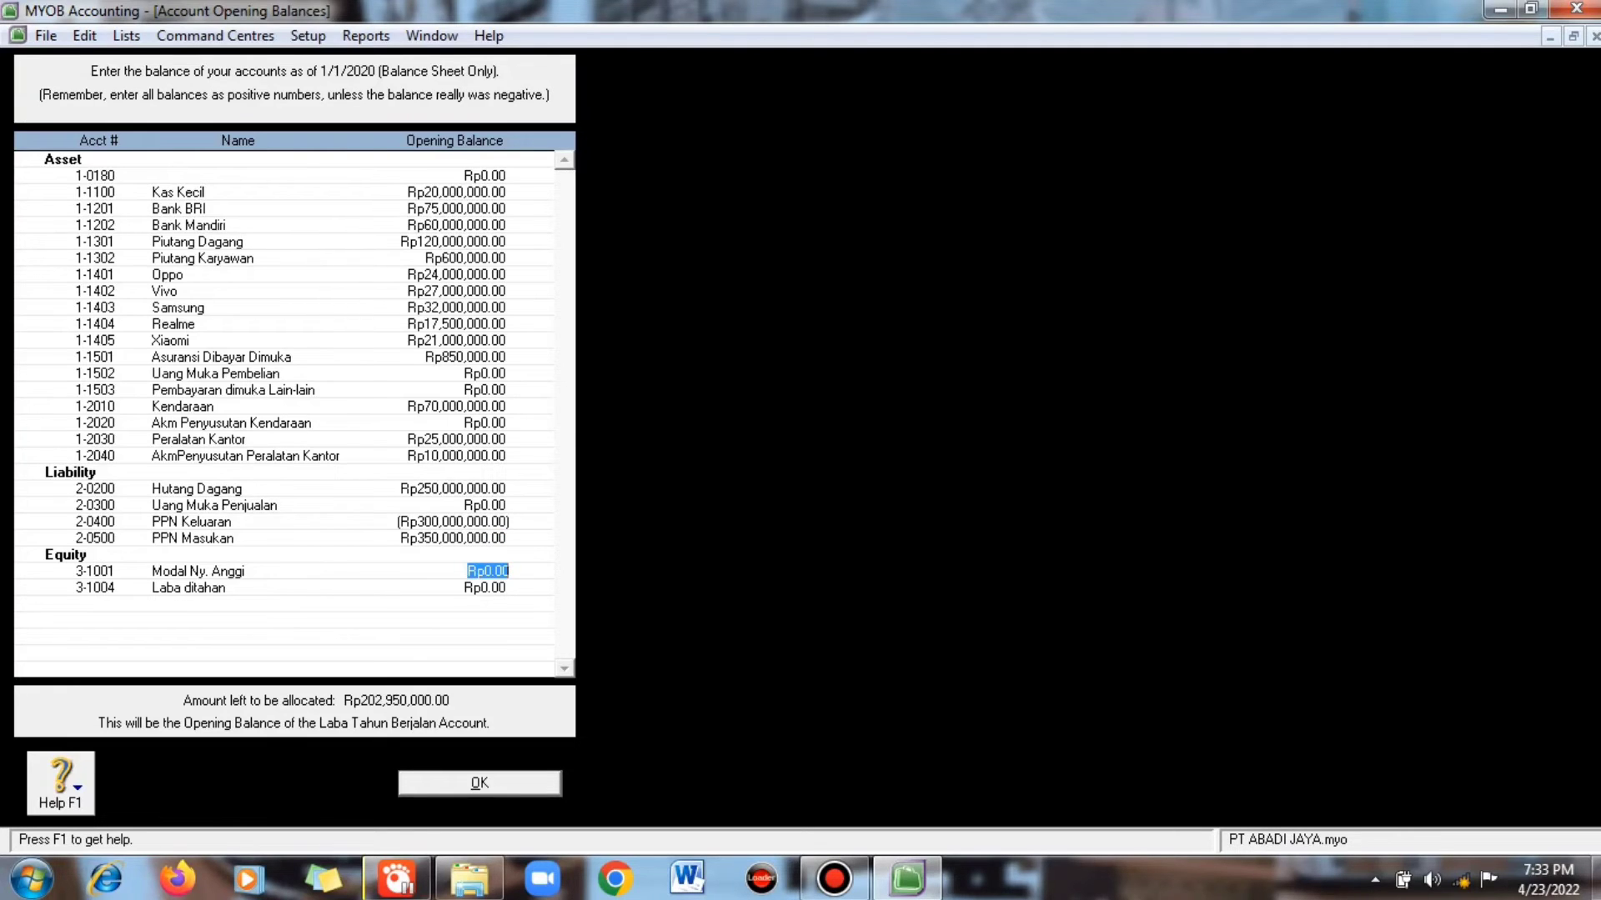
text(95)
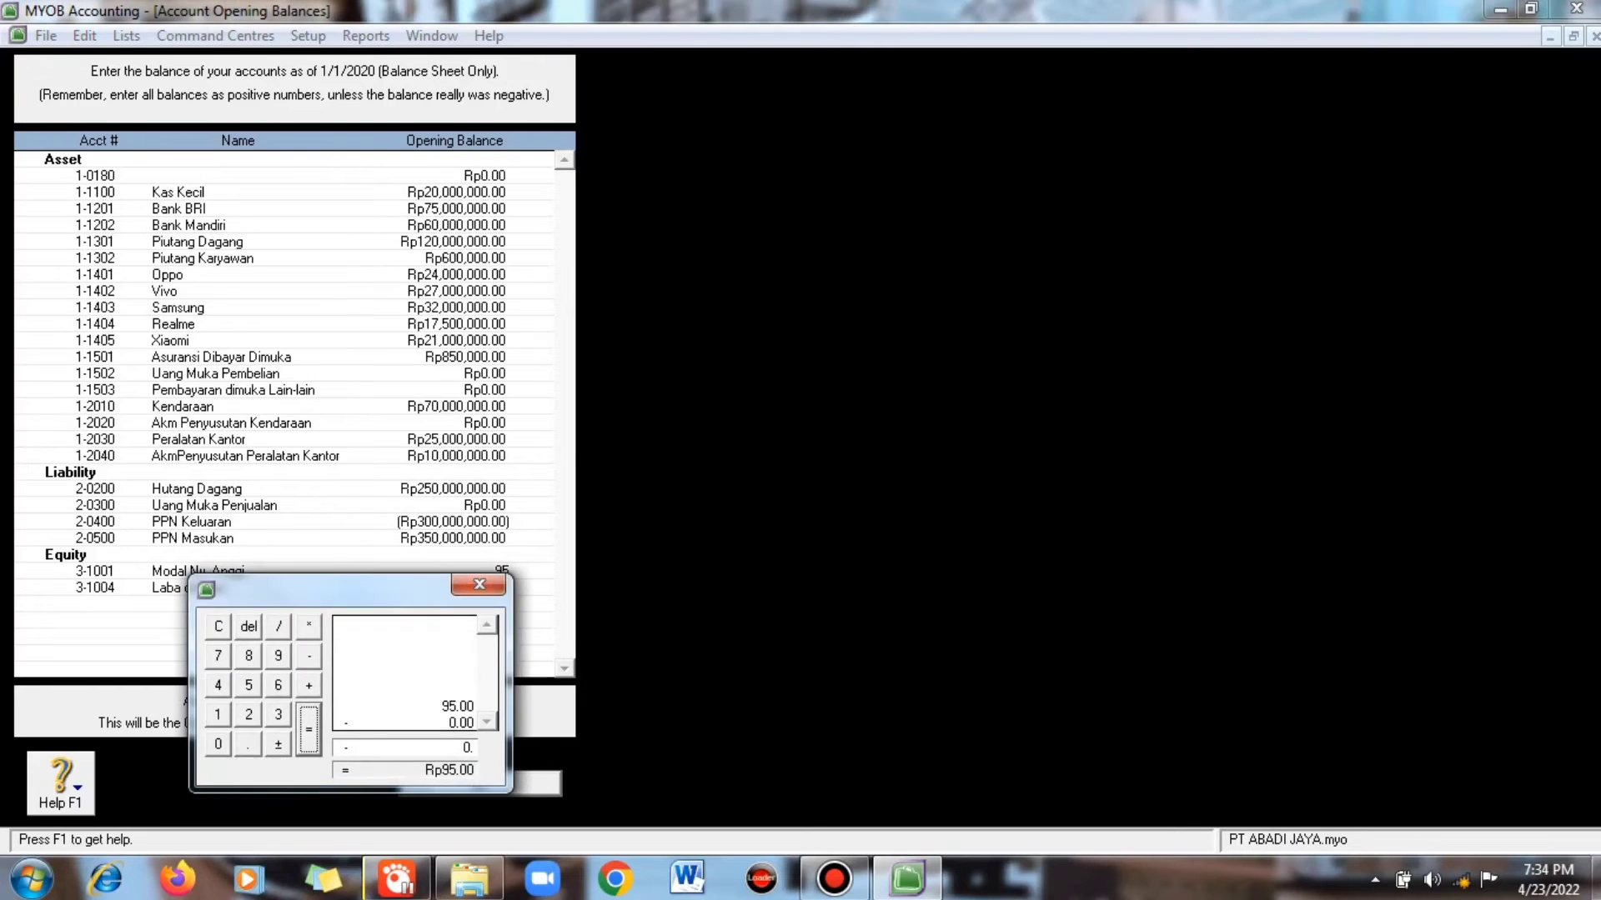
text(,000,000)
key(Tab)
text(107)
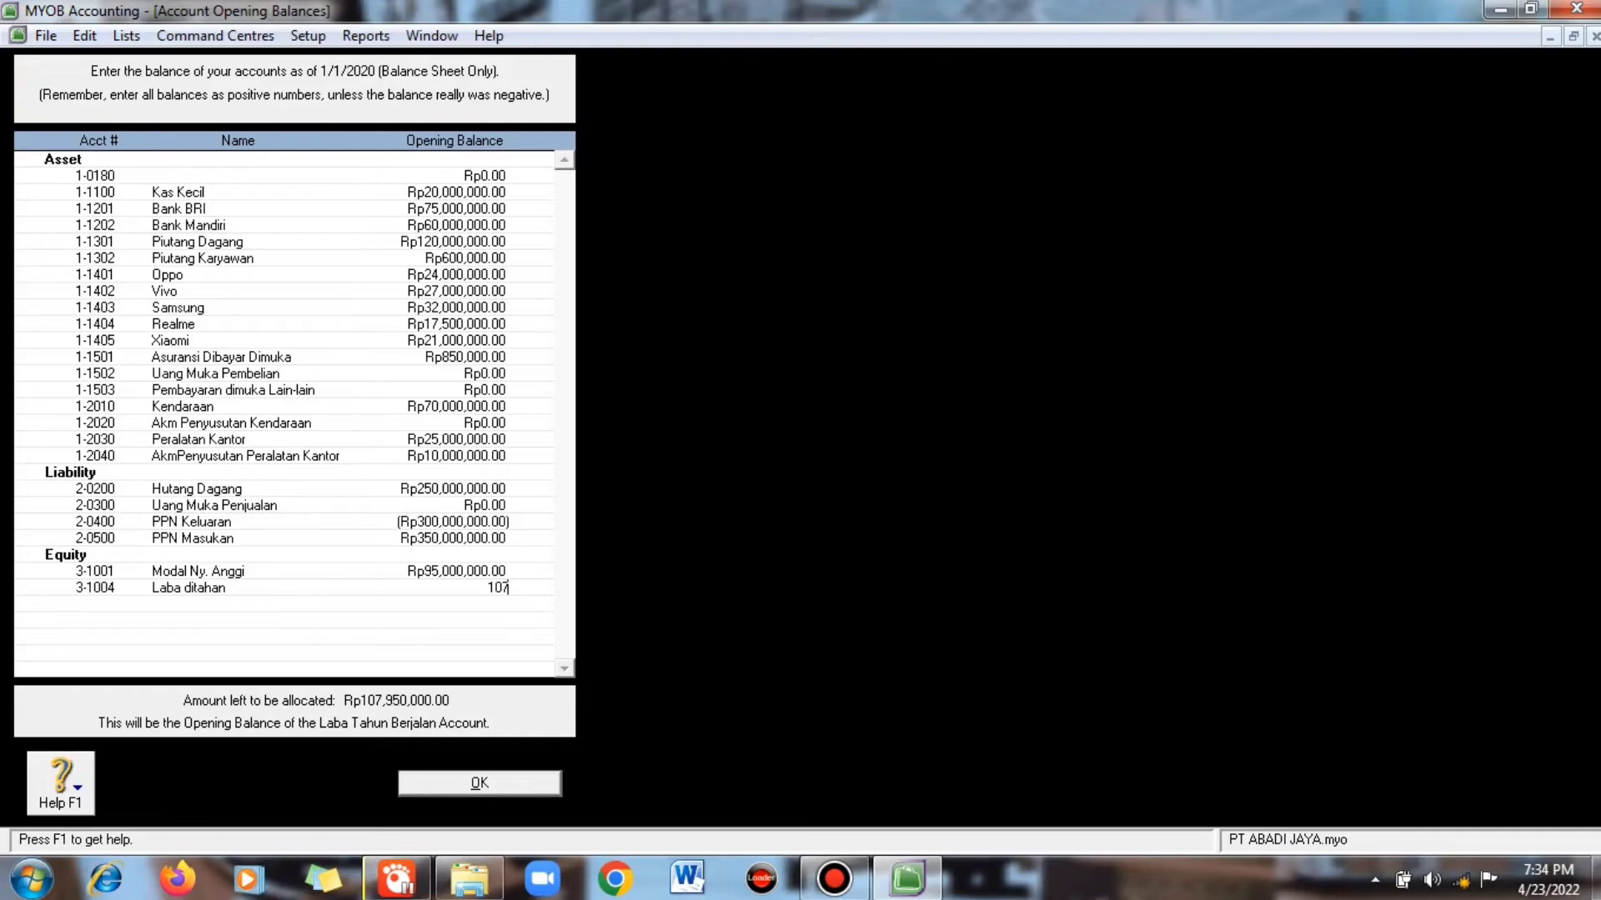
text(950000)
key(Up)
click(496, 588)
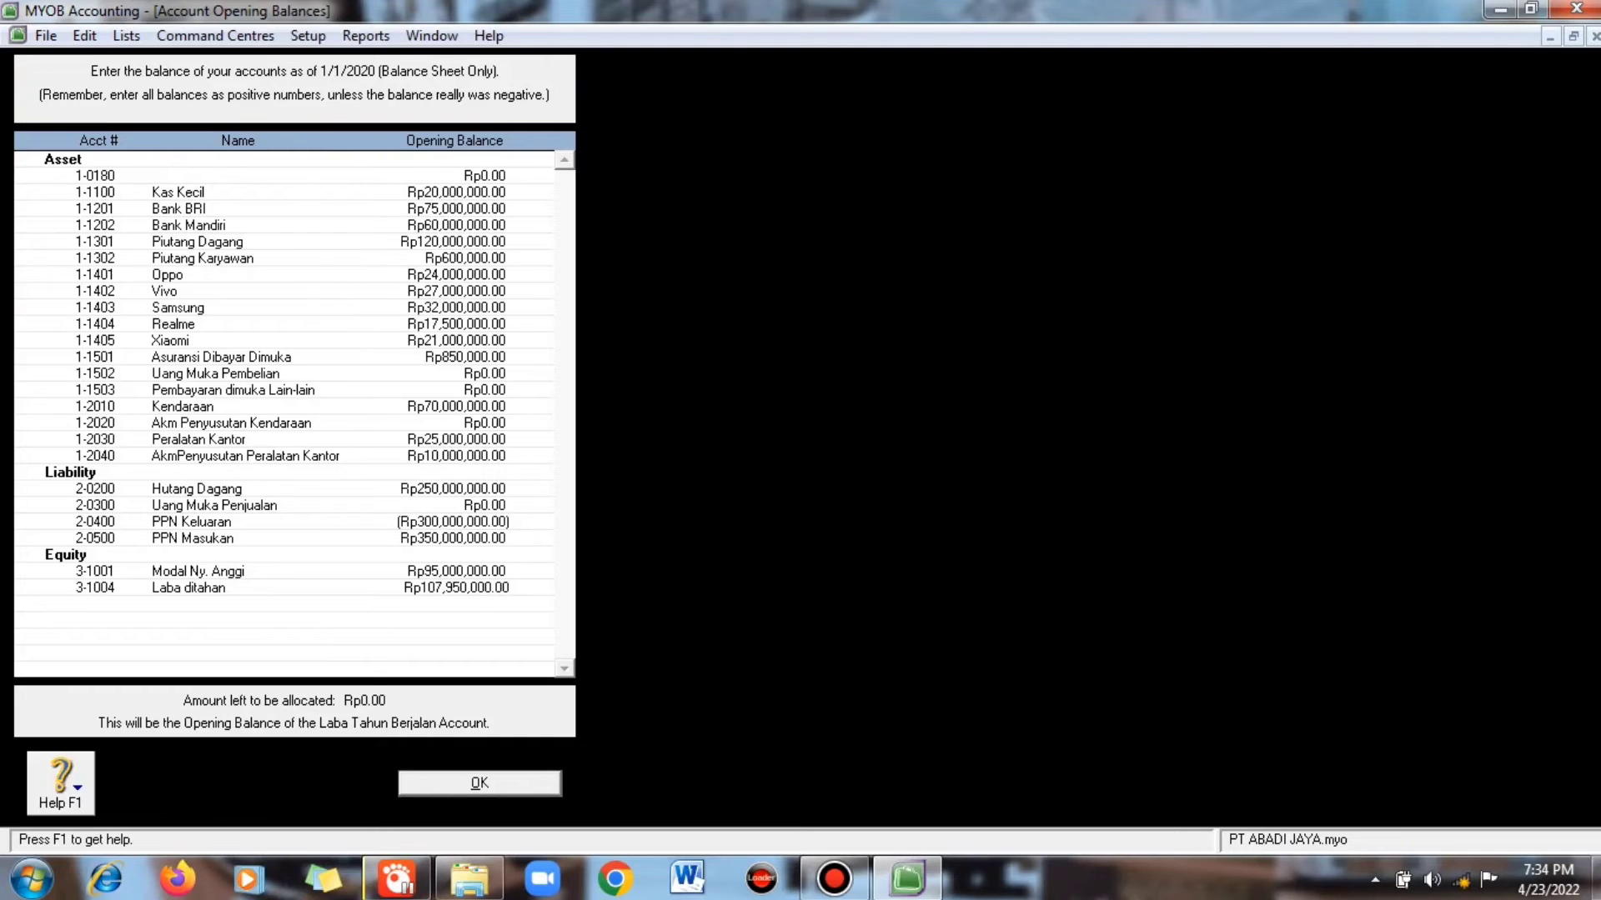
key(Return)
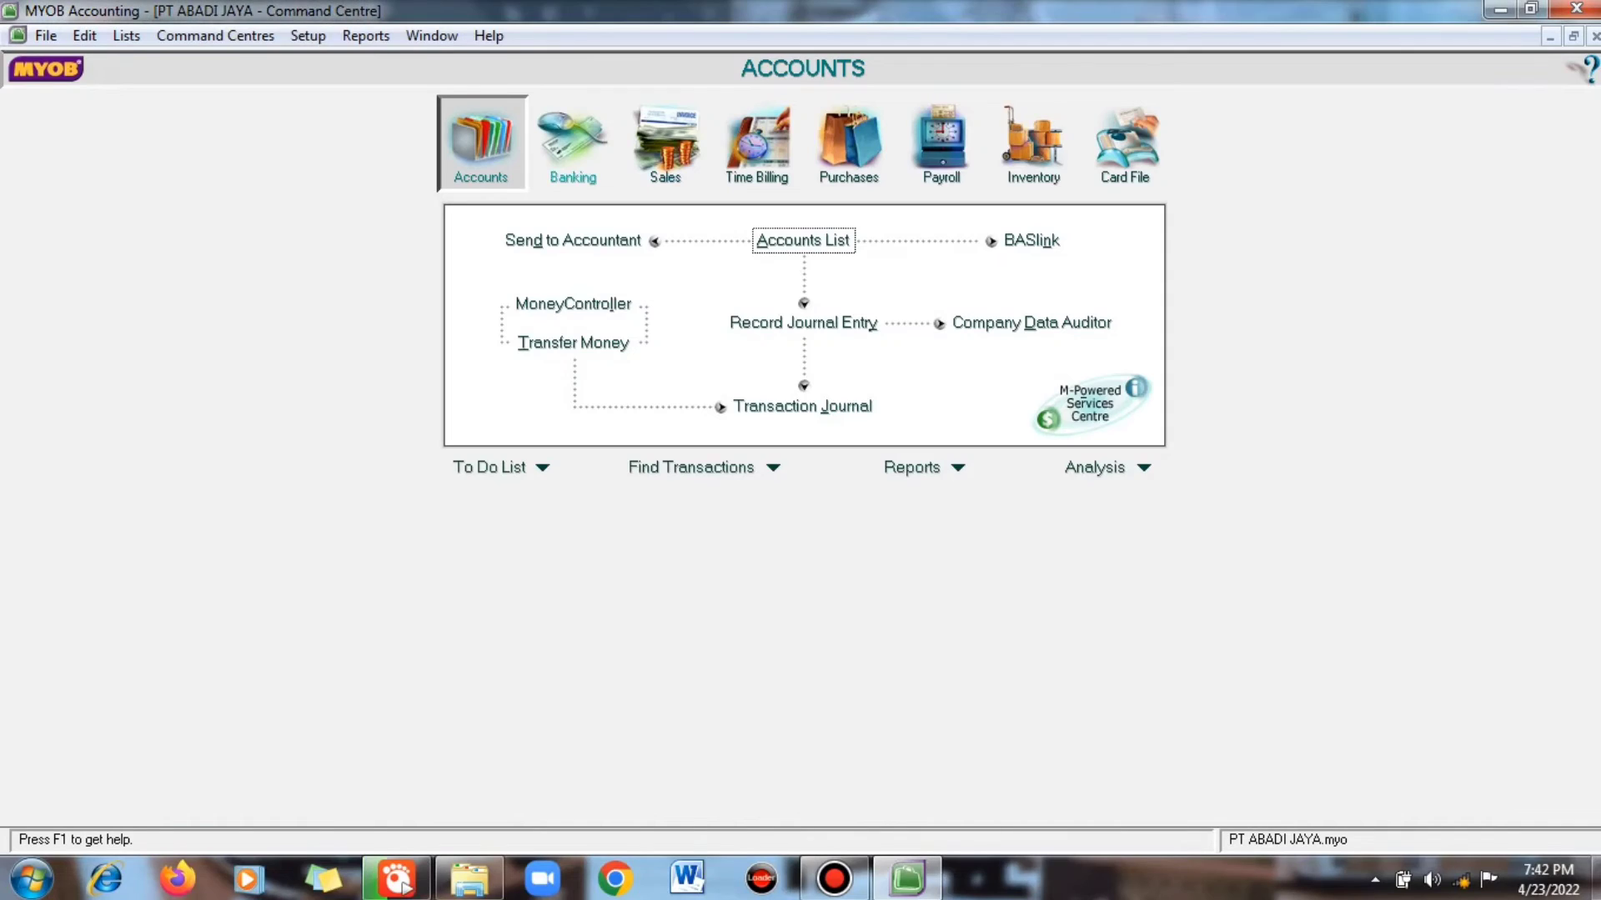
- Open Customer Balances and start a historical sale with PT Gemilang as the customer
click(308, 35)
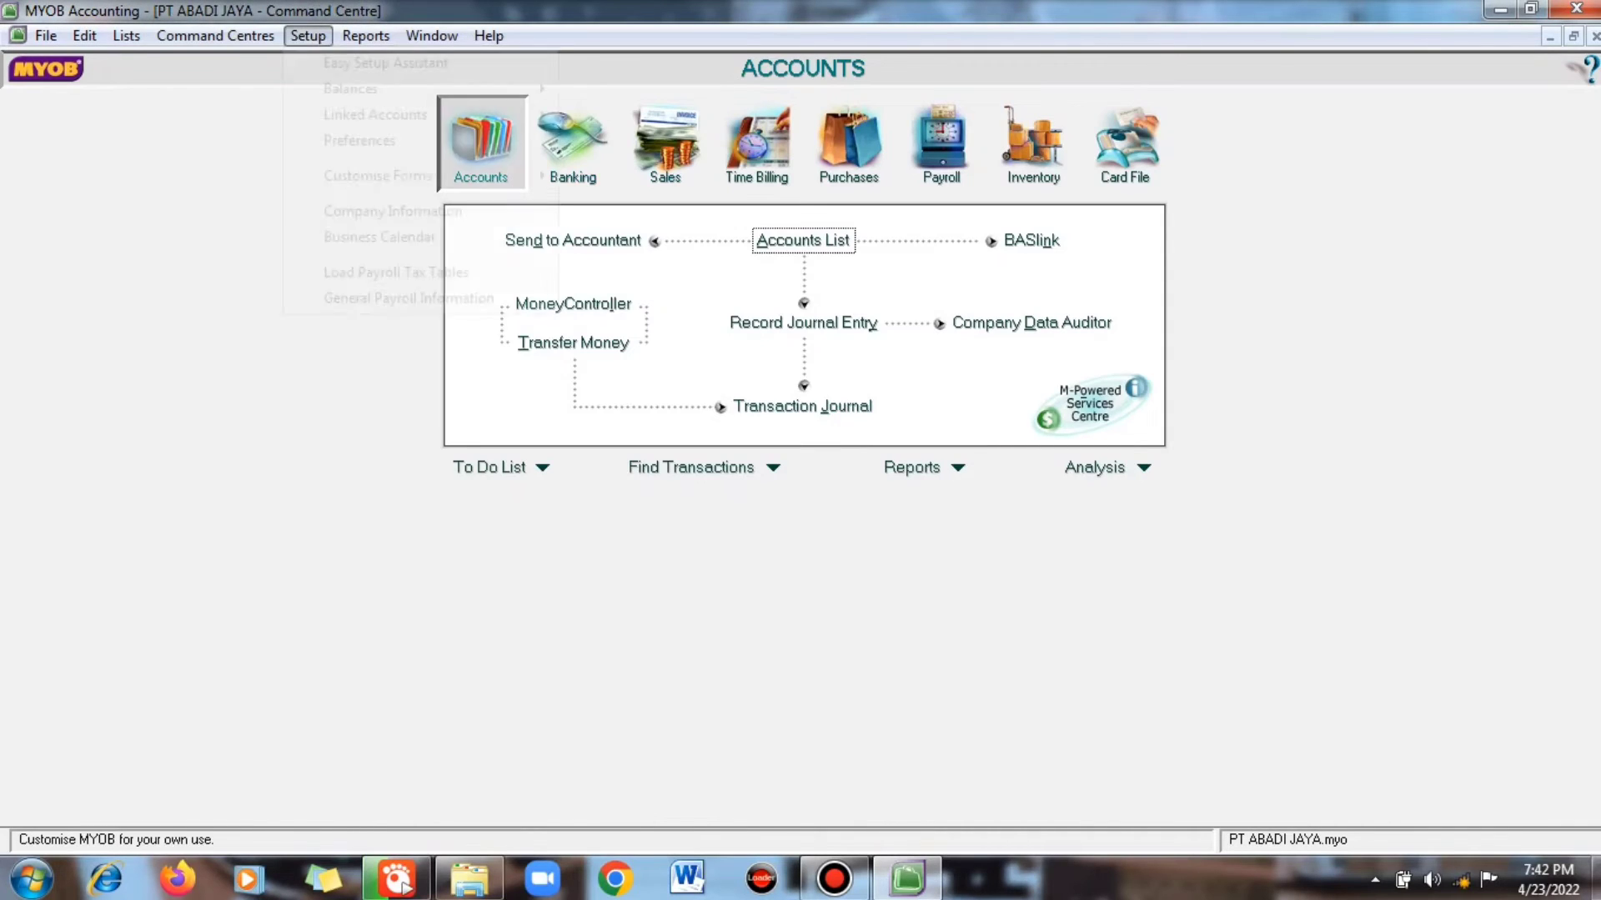
mouse_move(350, 88)
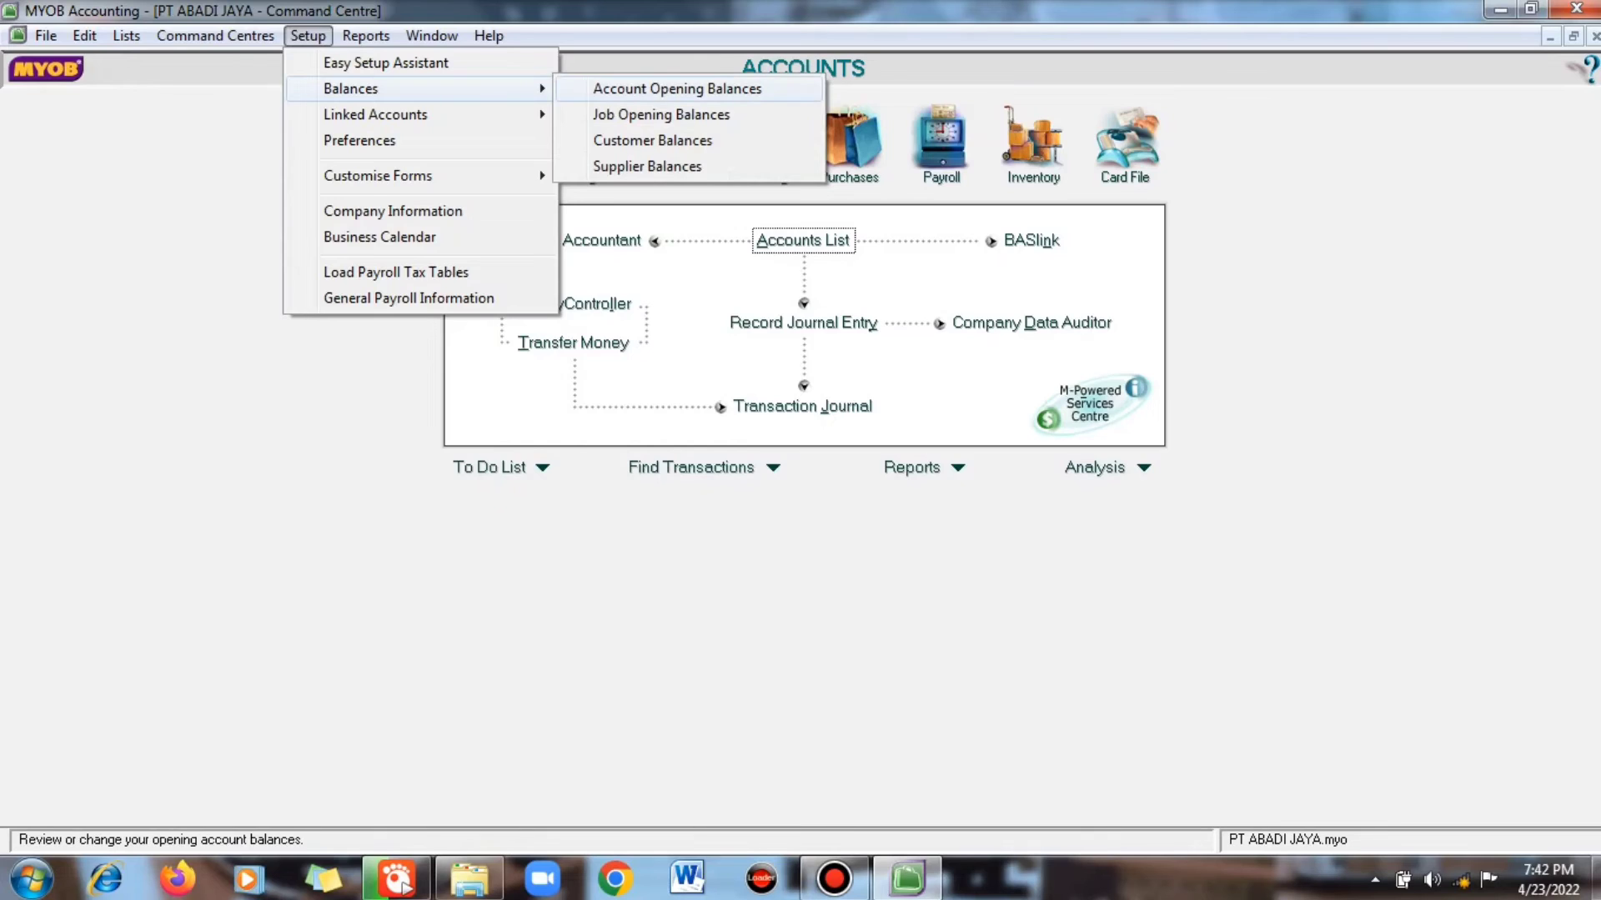
click(653, 141)
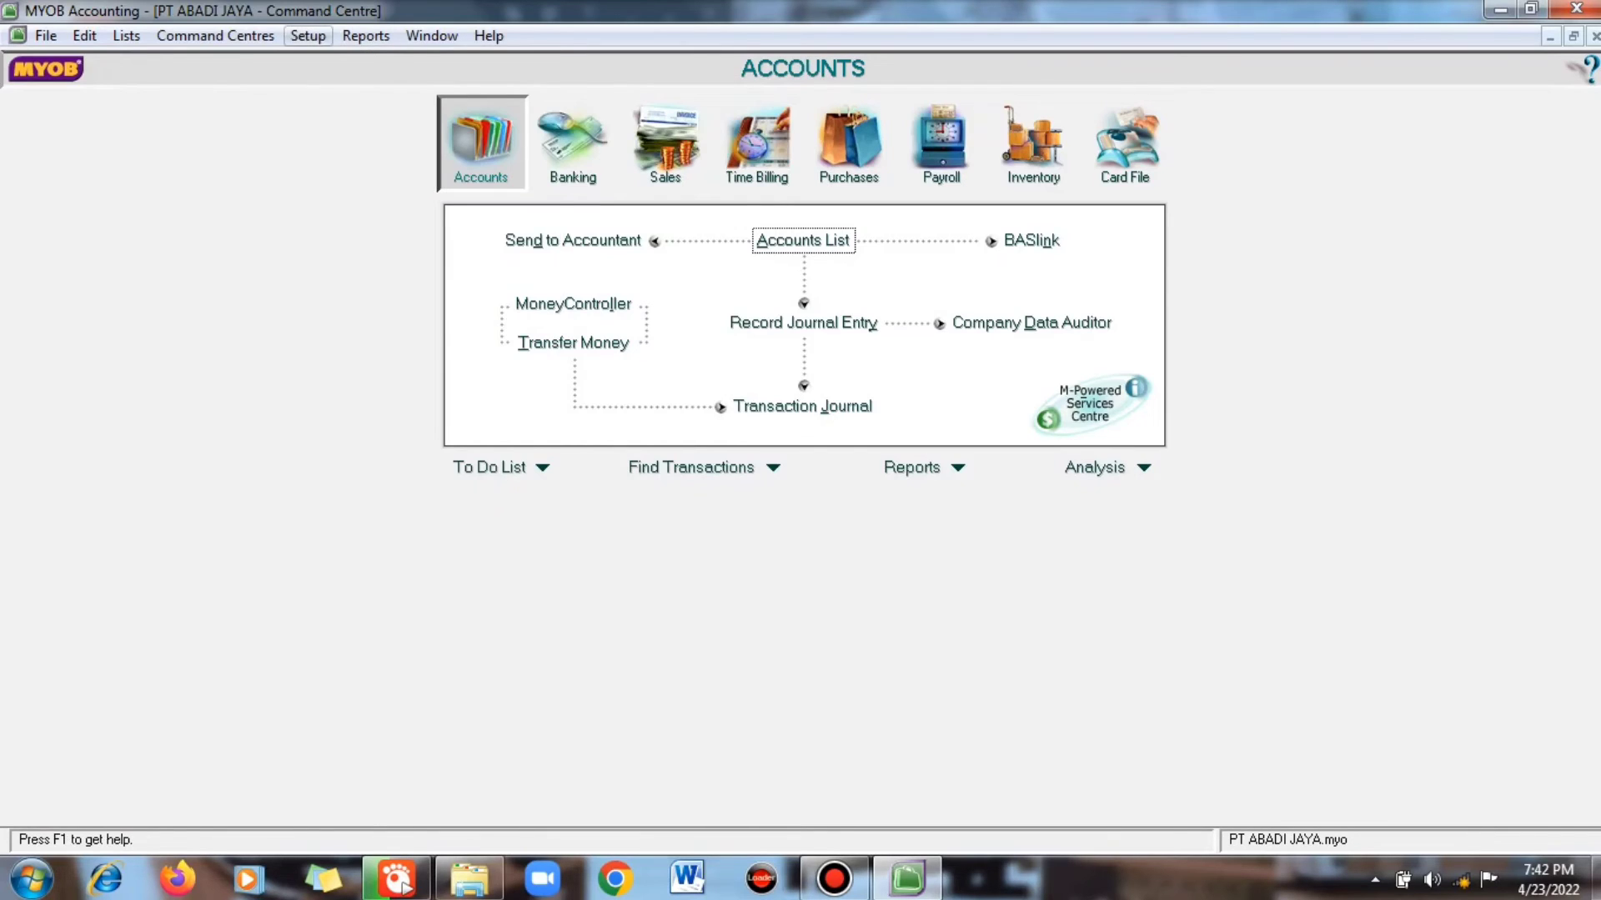
click(308, 35)
mouse_move(378, 175)
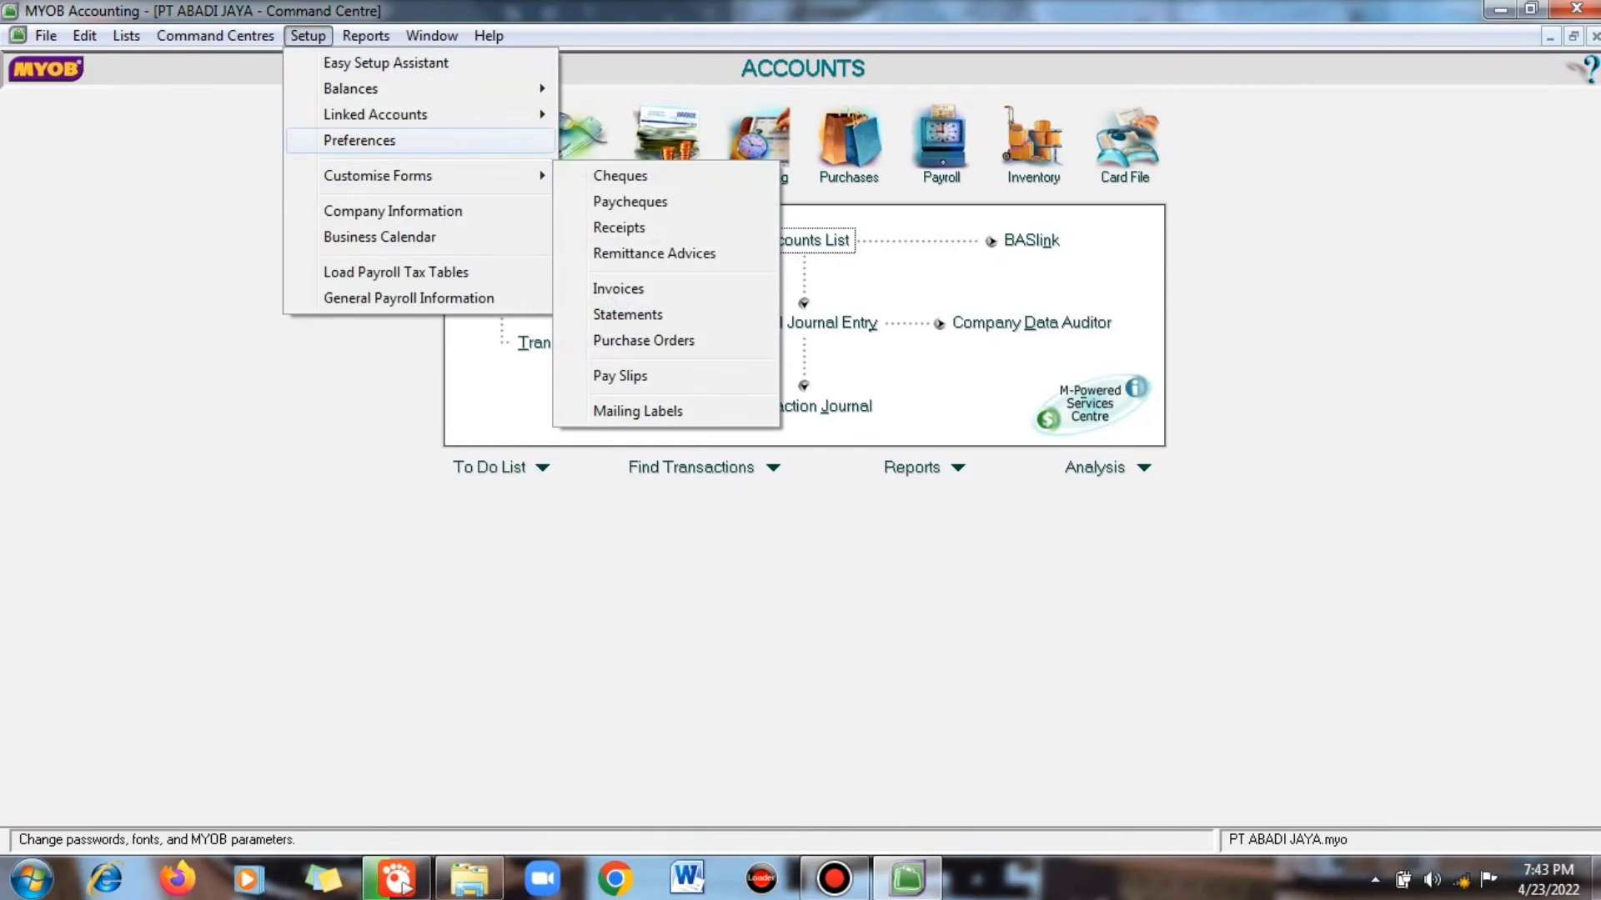
mouse_move(359, 88)
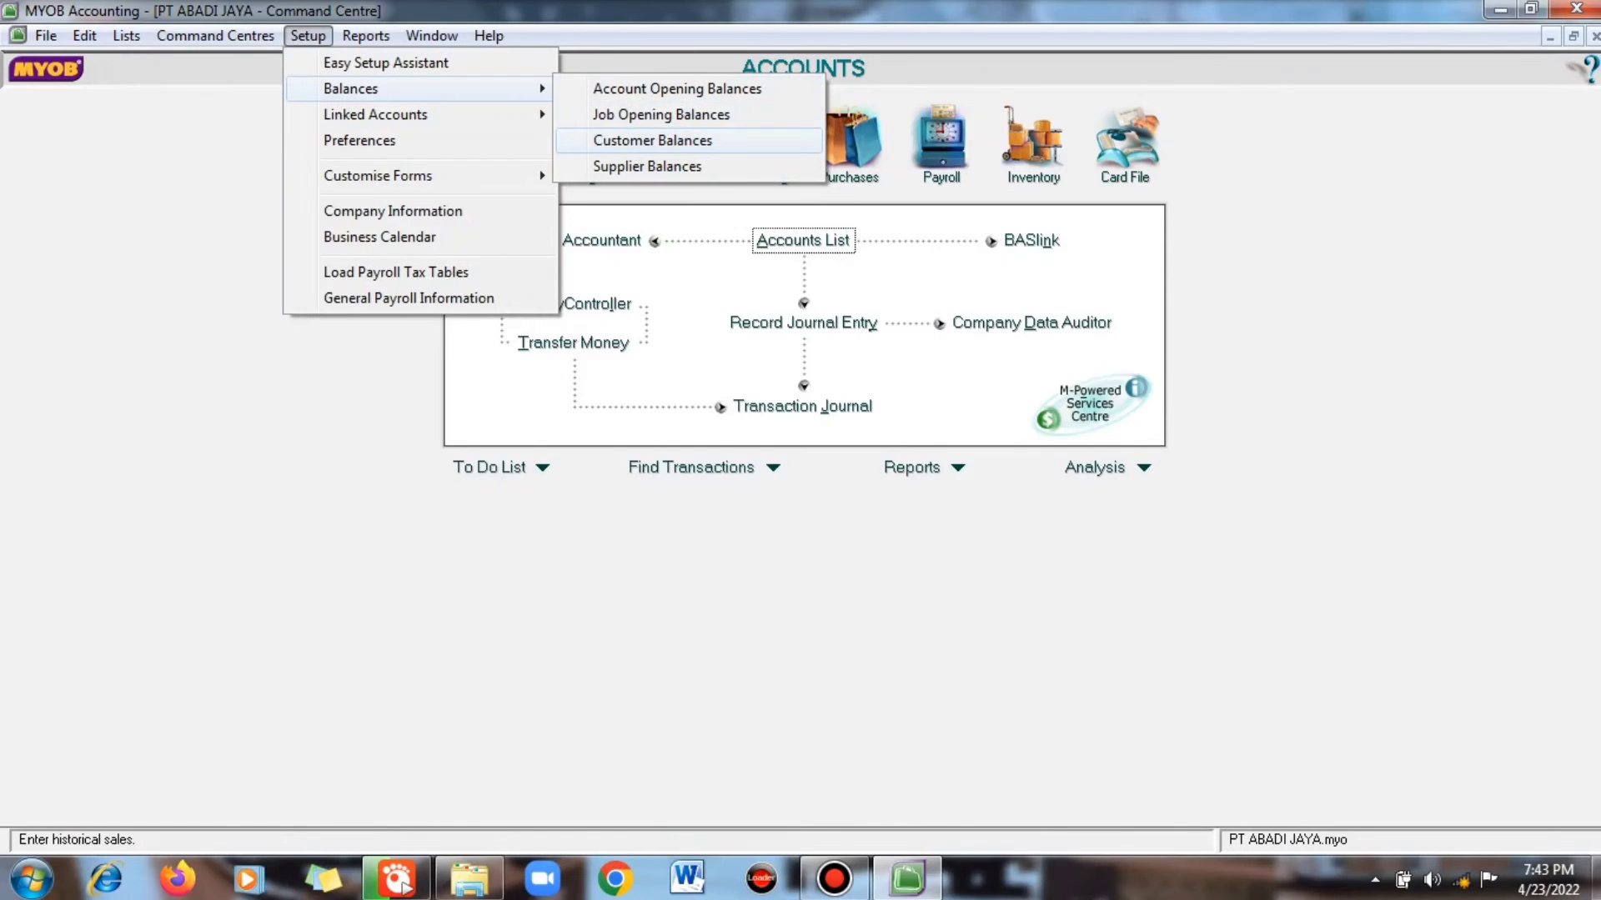
key(Return)
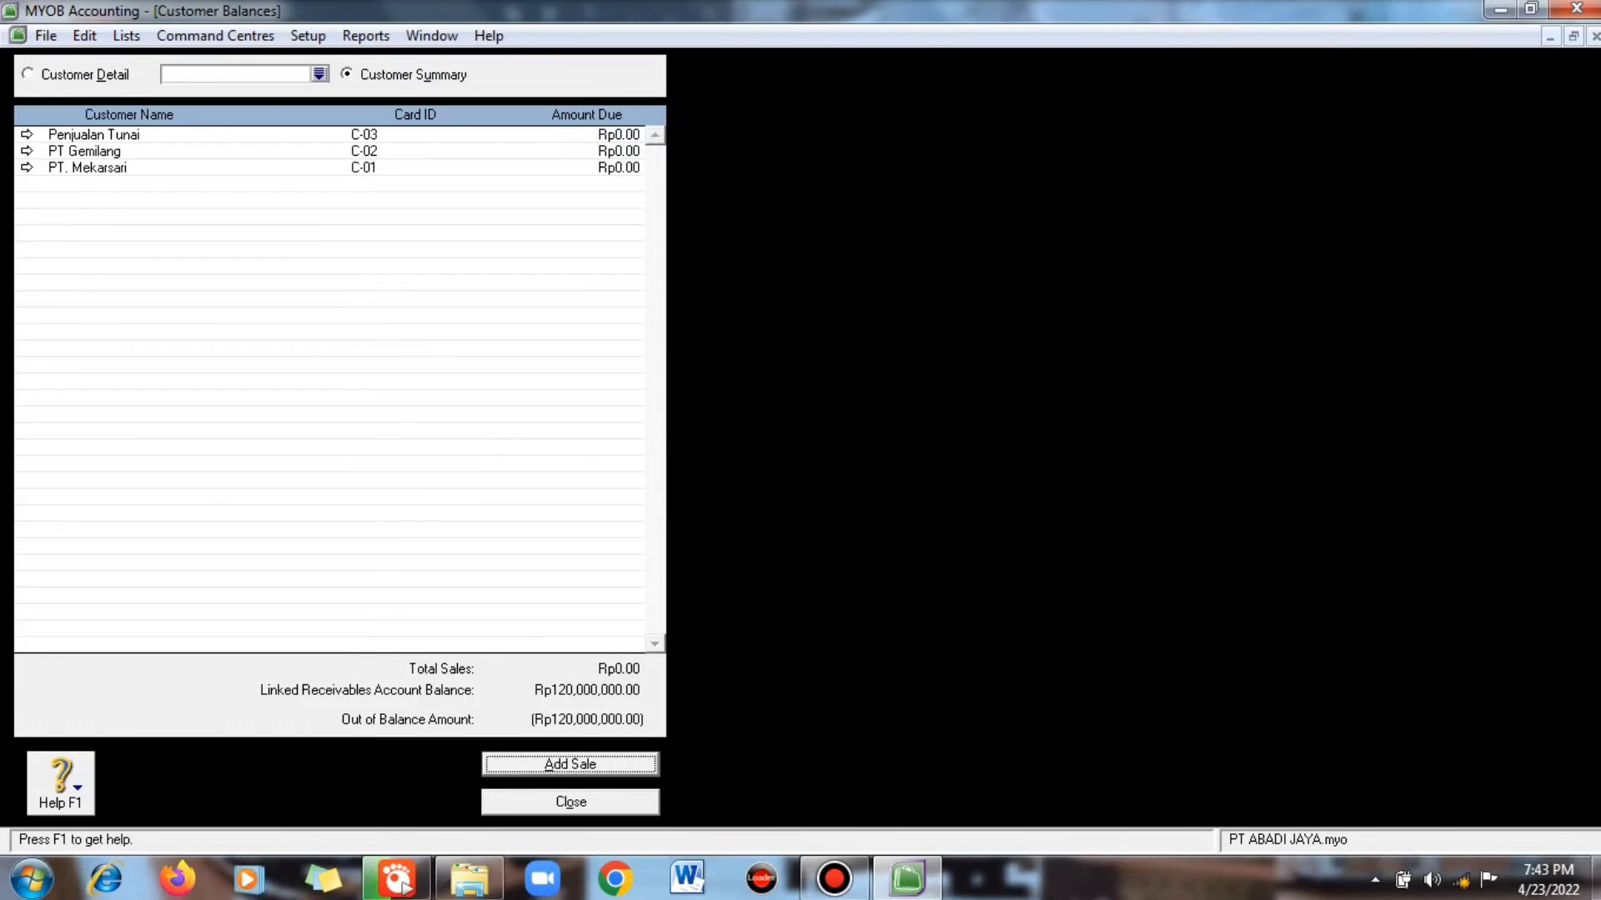
click(27, 152)
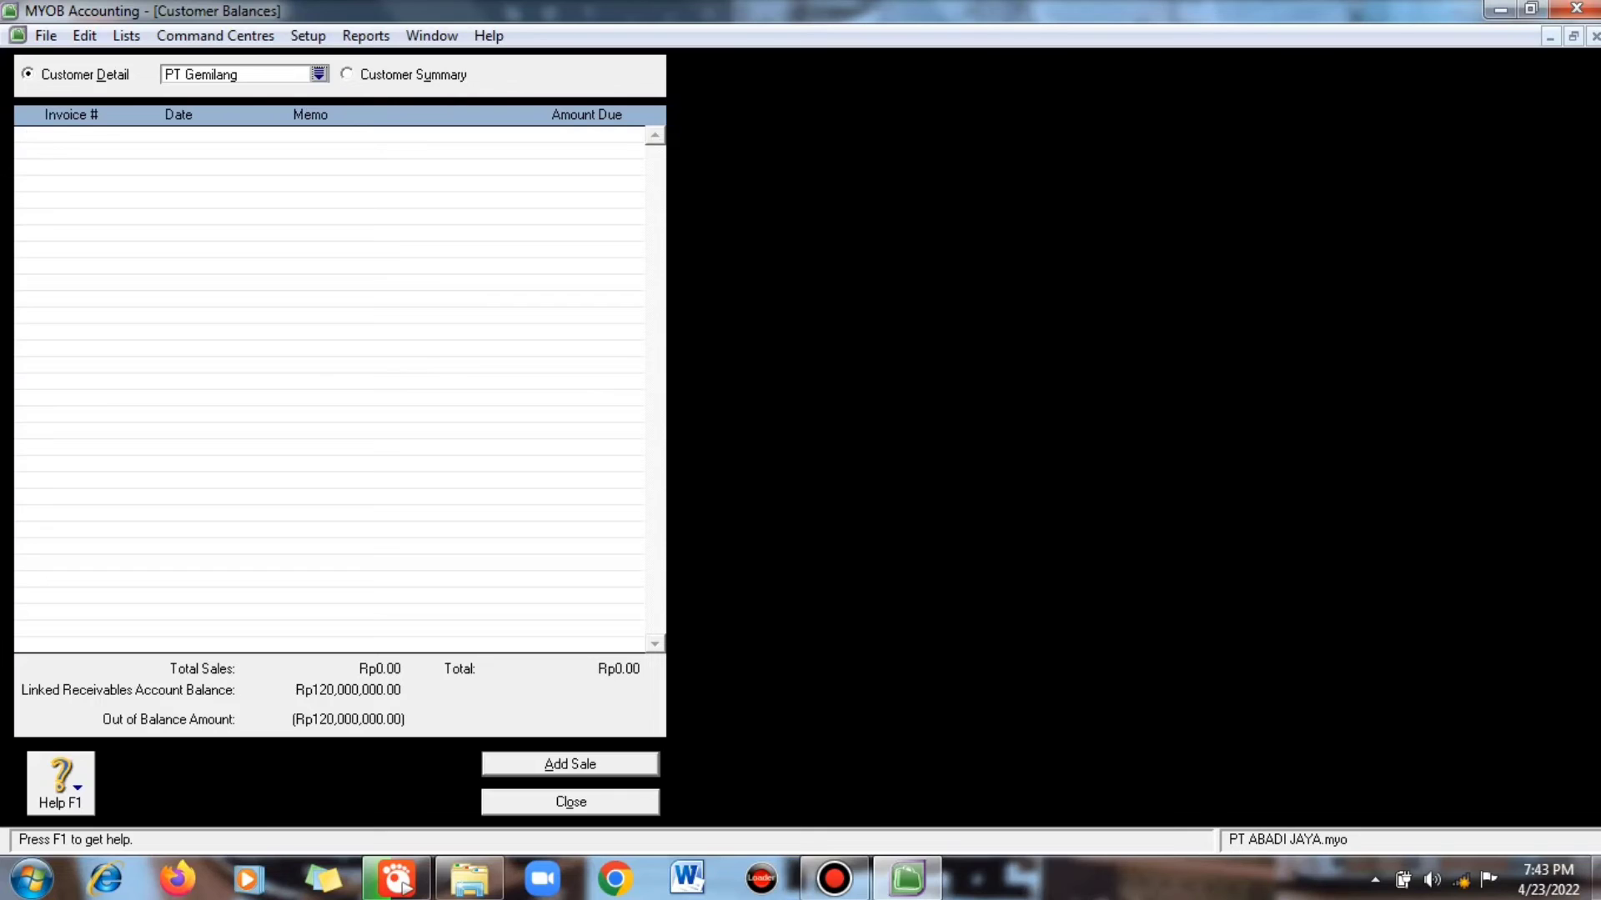
key(Return)
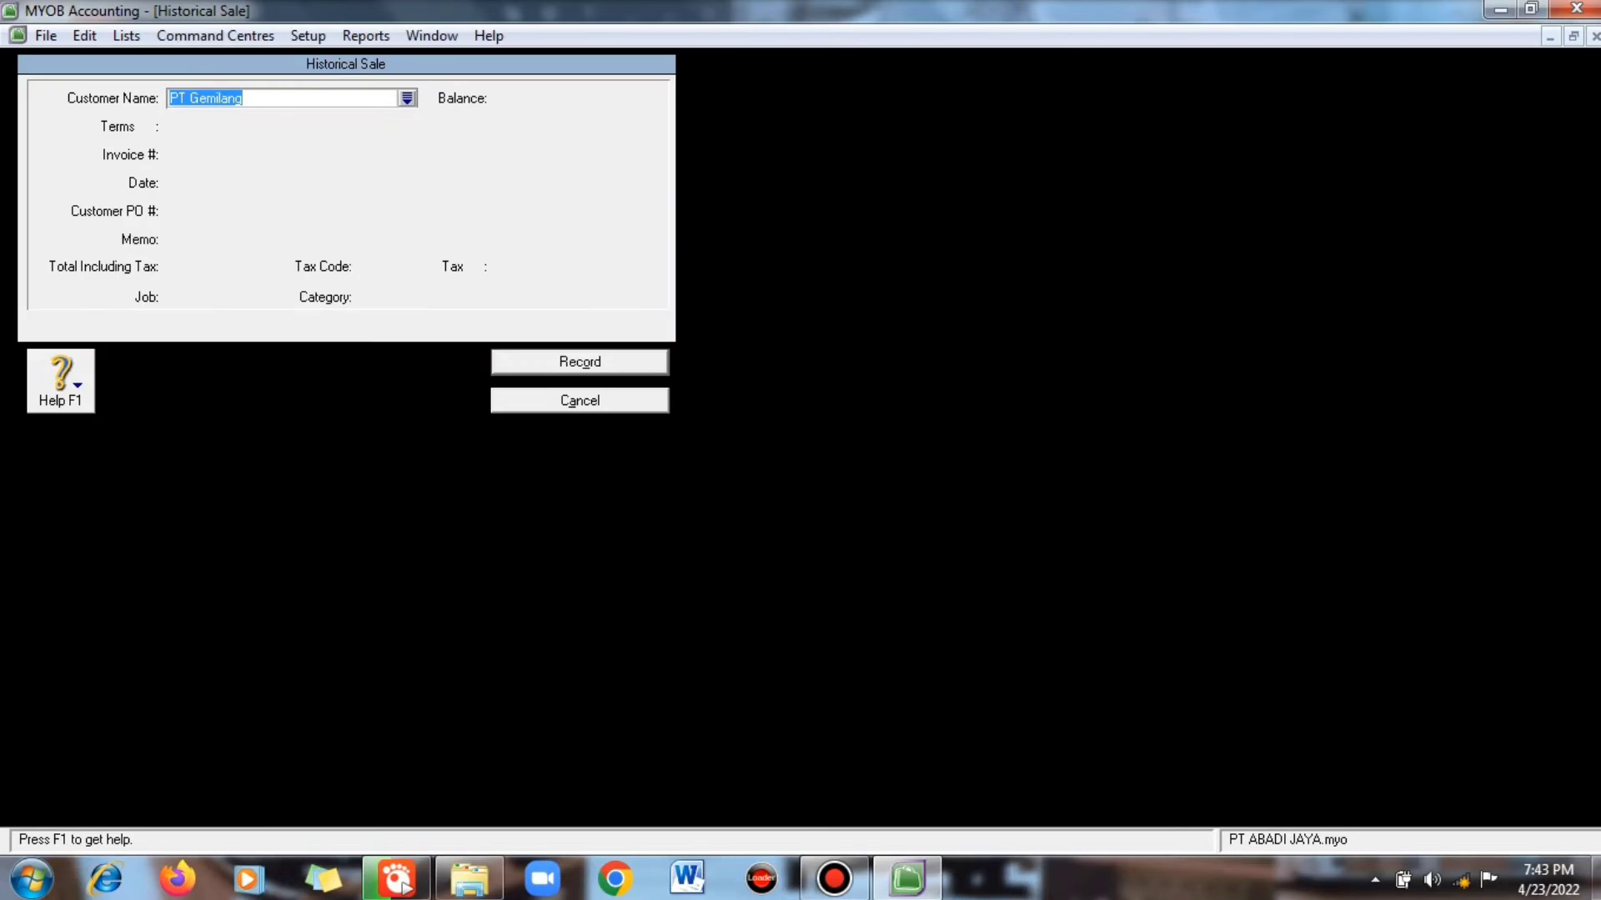
key(Escape)
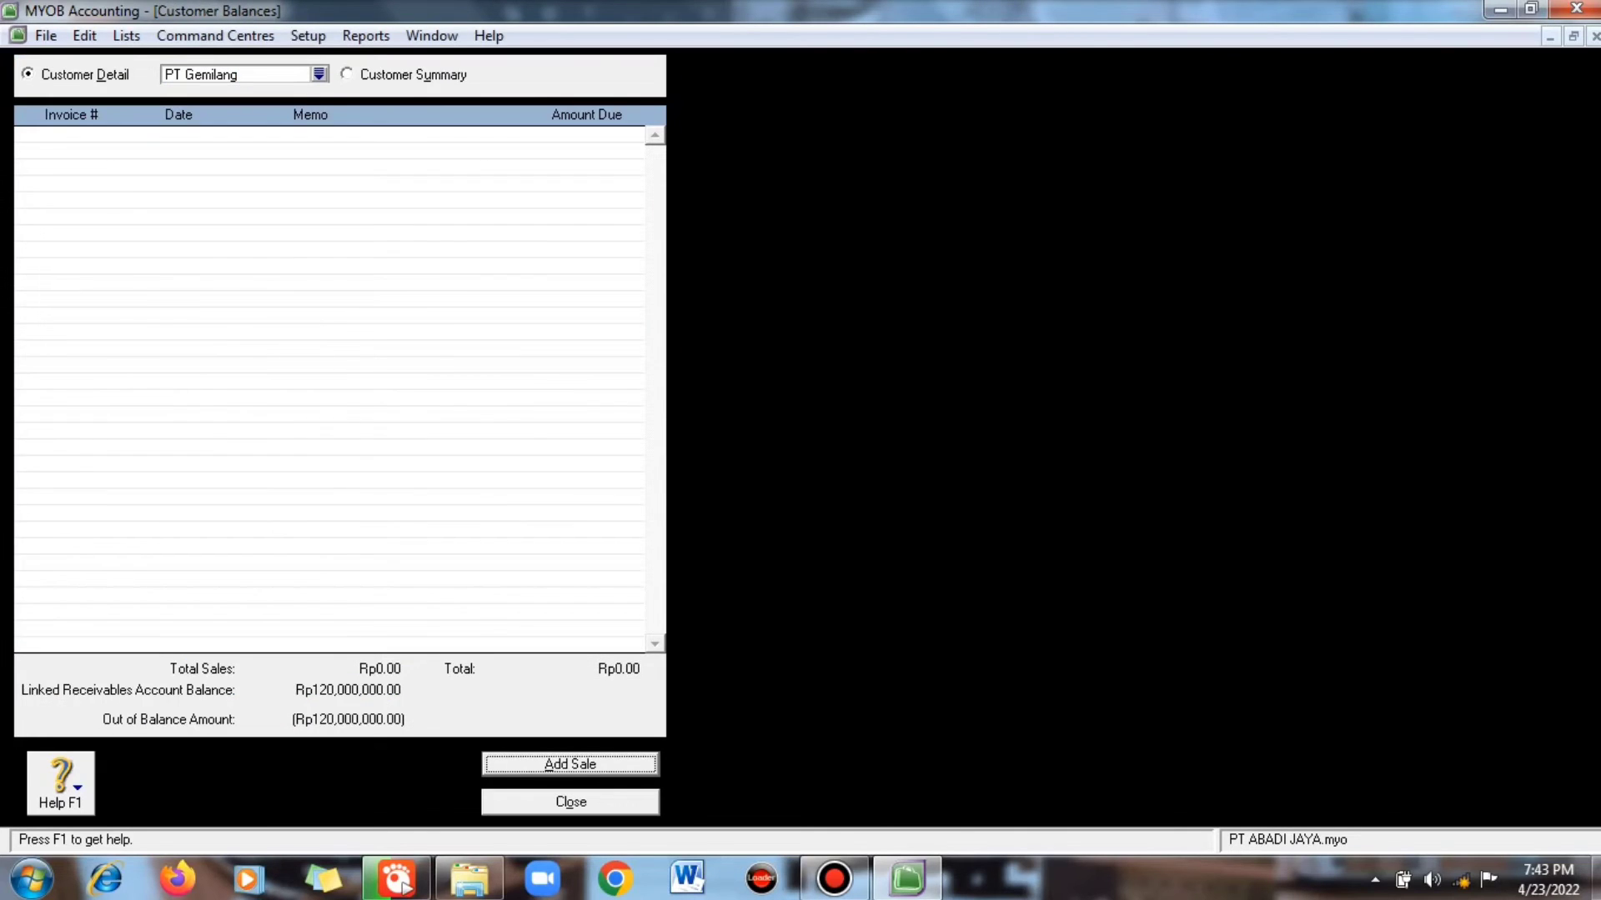
key(Return)
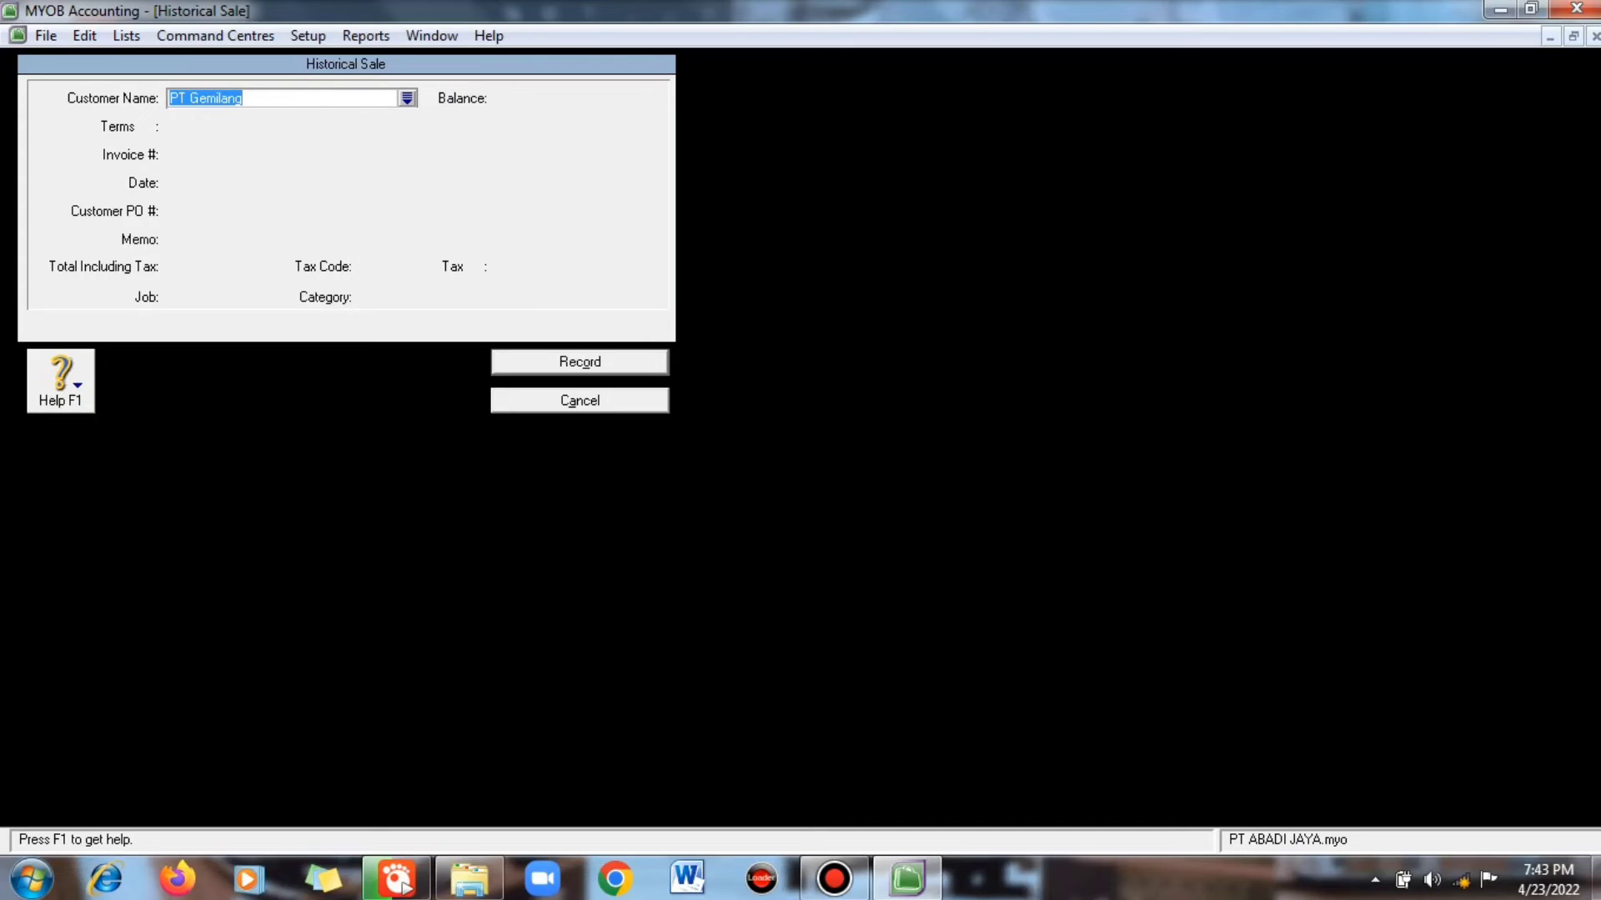
click(406, 99)
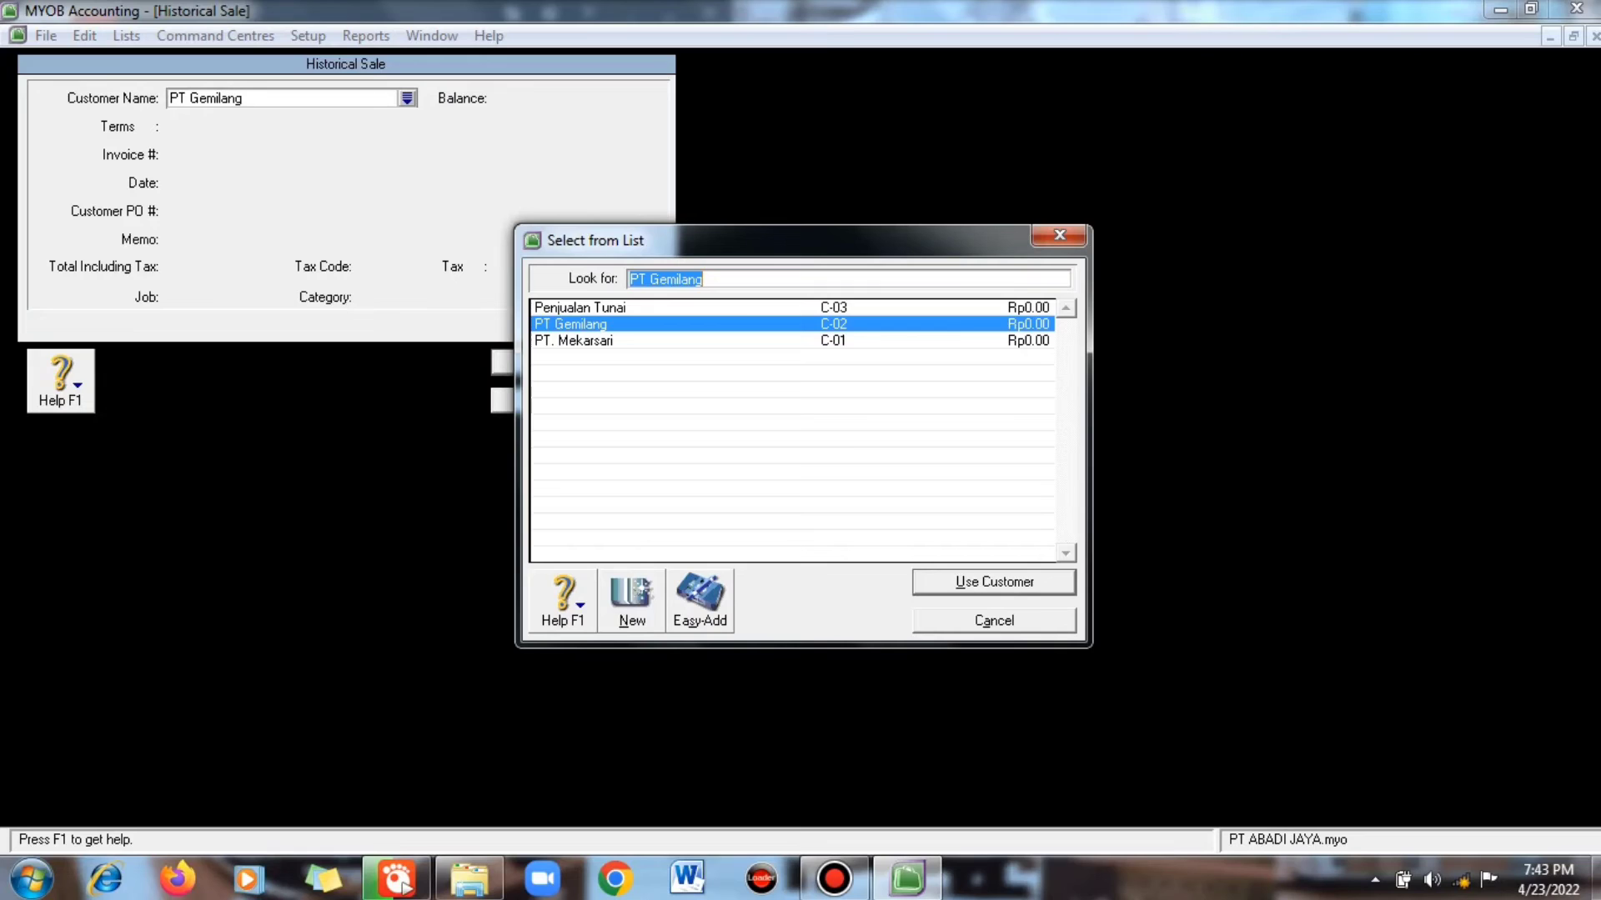
key(Return)
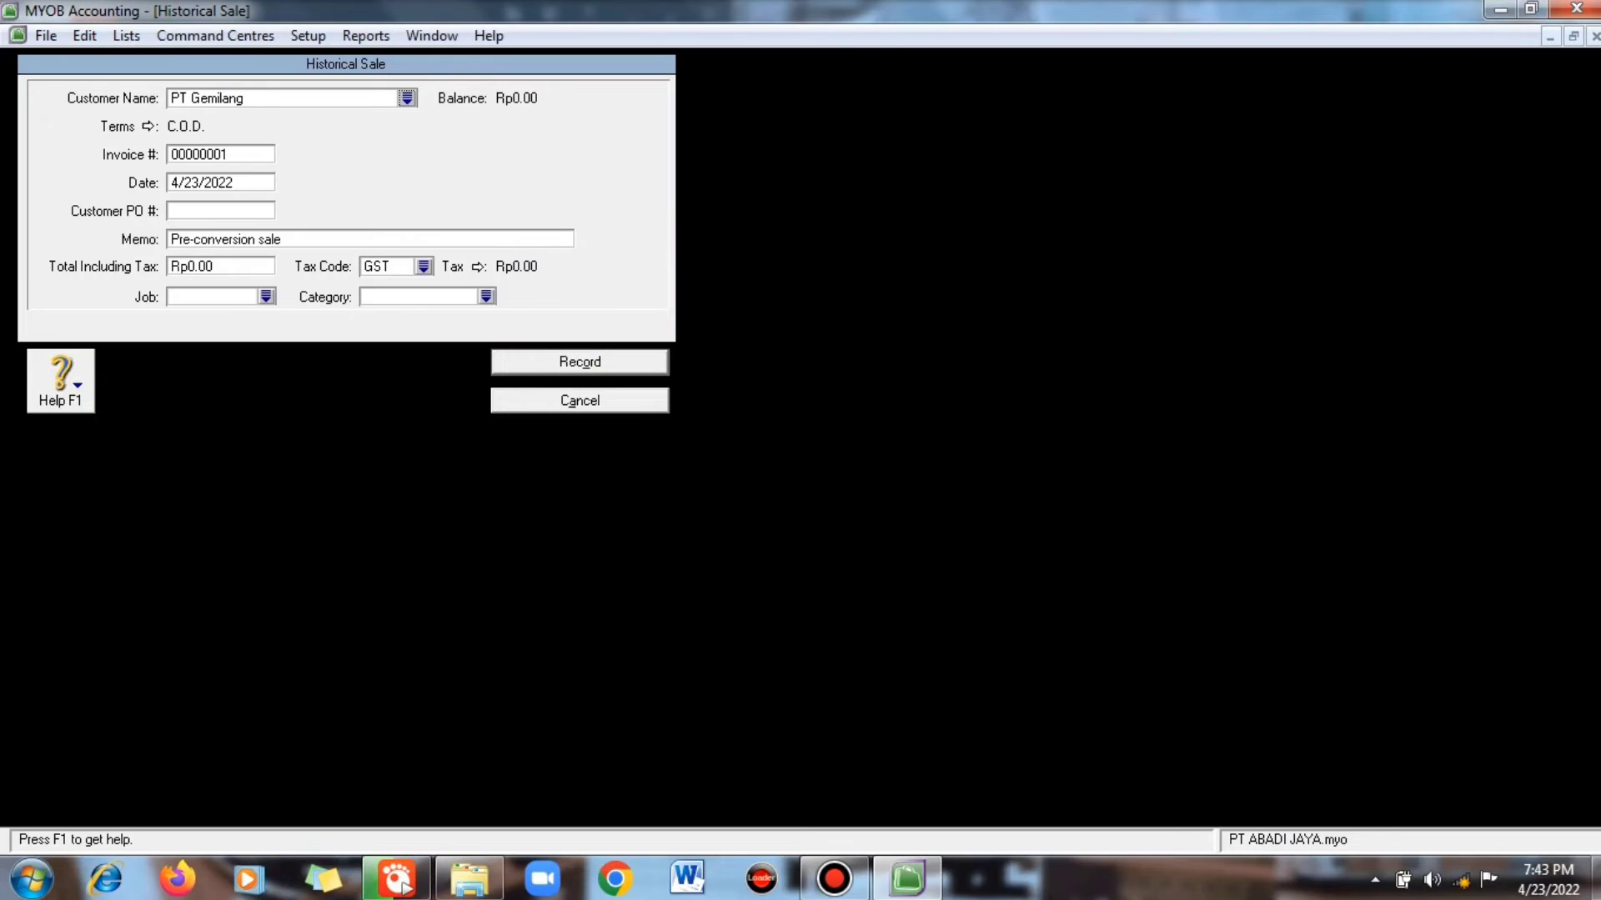
- Date the sale 1/1/2020, add memo 'Saldo Awal Piutang PT Gemilang', and type total 60000000
key(Tab)
key(Tab)
text(1)
text(/1)
text(/)
text(202)
text(2)
key(BackSpace)
text(0)
key(Tab)
key(Tab)
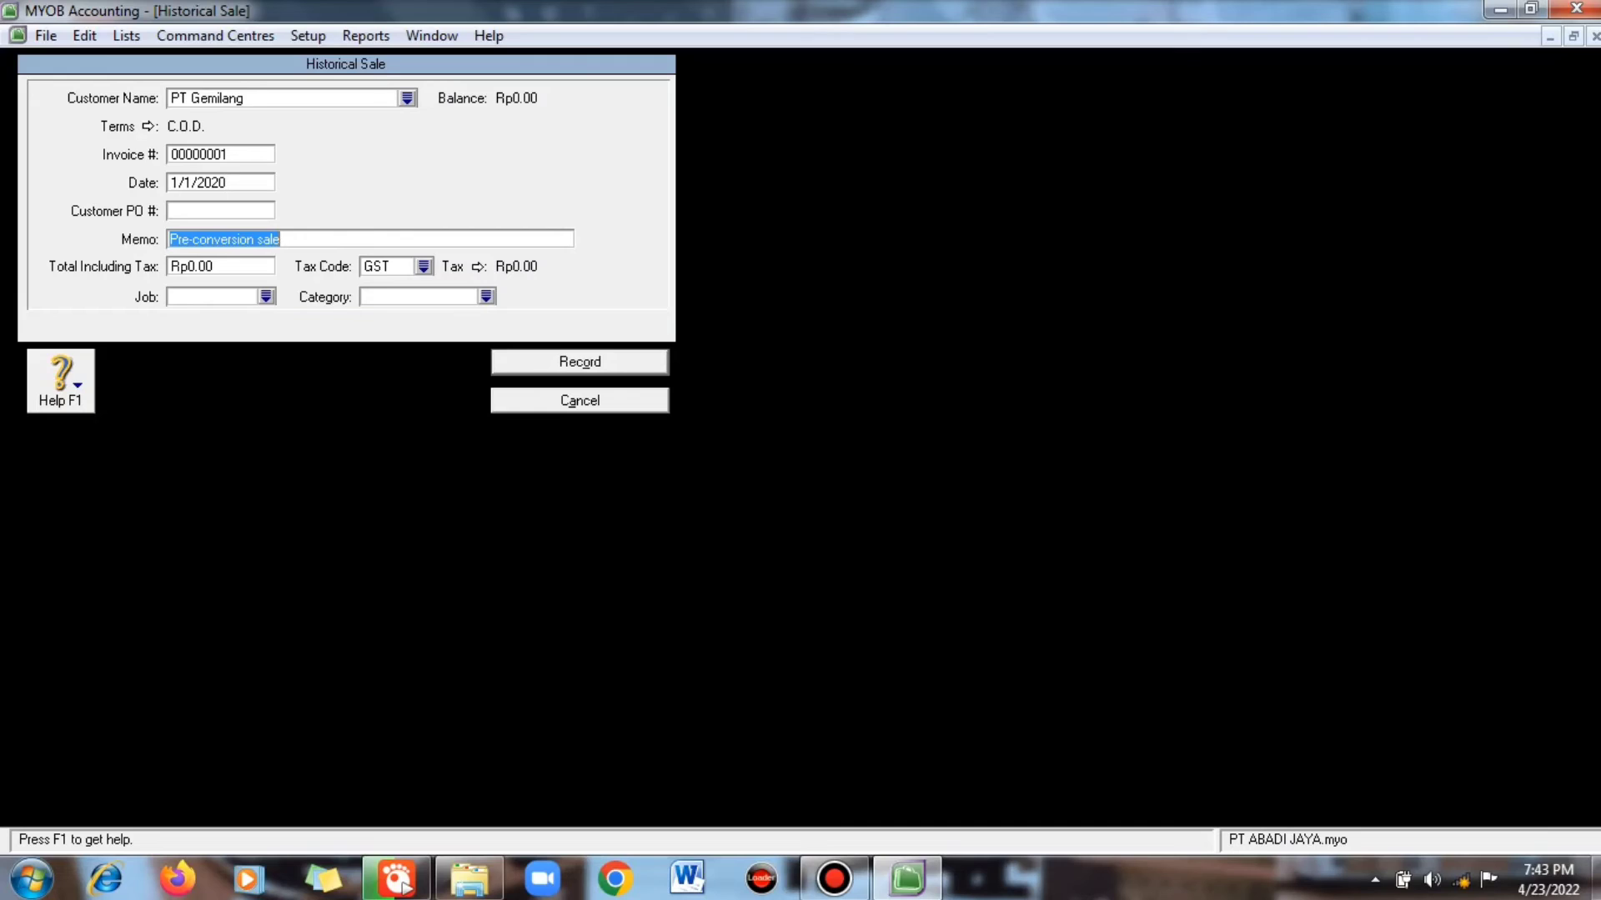
text(S)
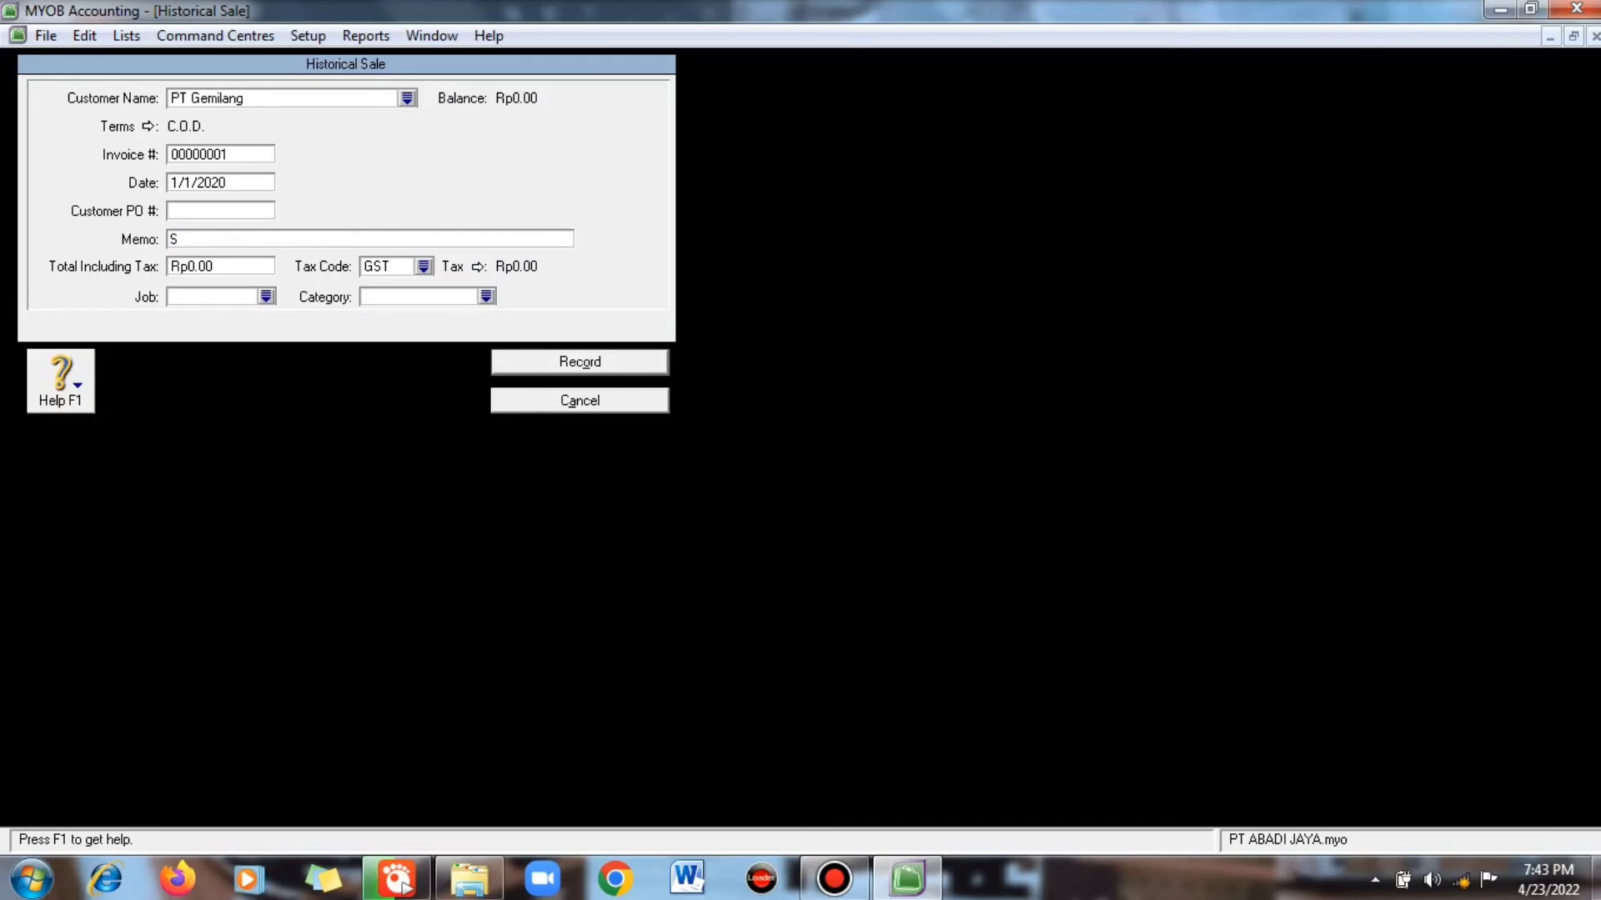
text(aldo Awal Piutang PT Gemila)
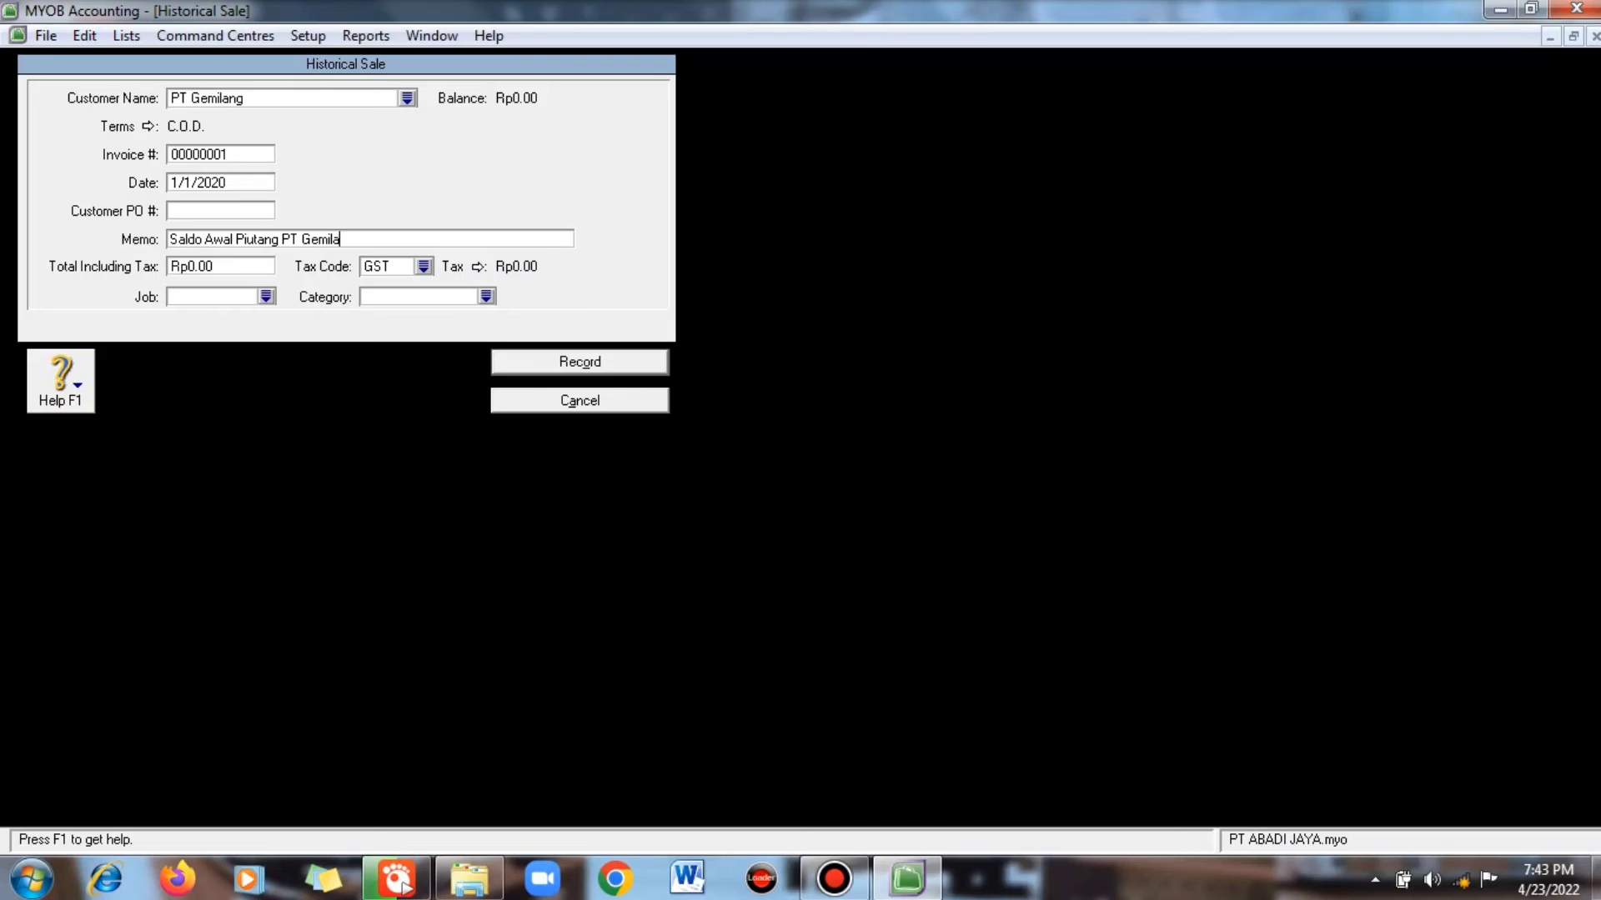
text(ng)
key(Tab)
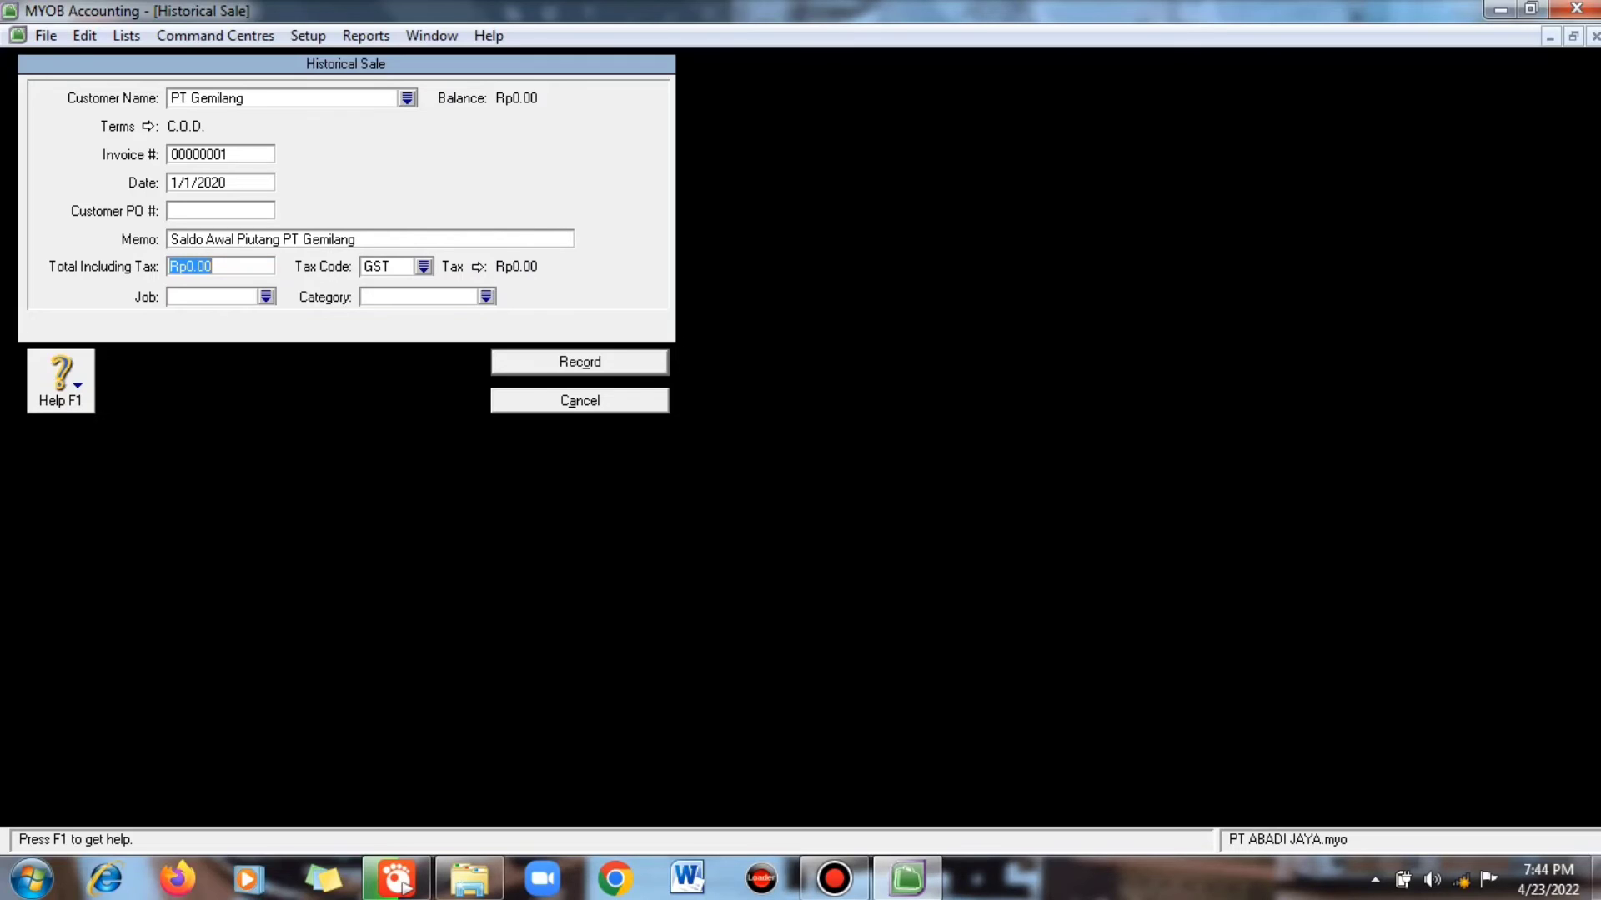
text(60000000)
- Give PT Gemilang's Rp60,000,000 opening sale tax code N-T, job JB and category TSK, and record it
click(424, 266)
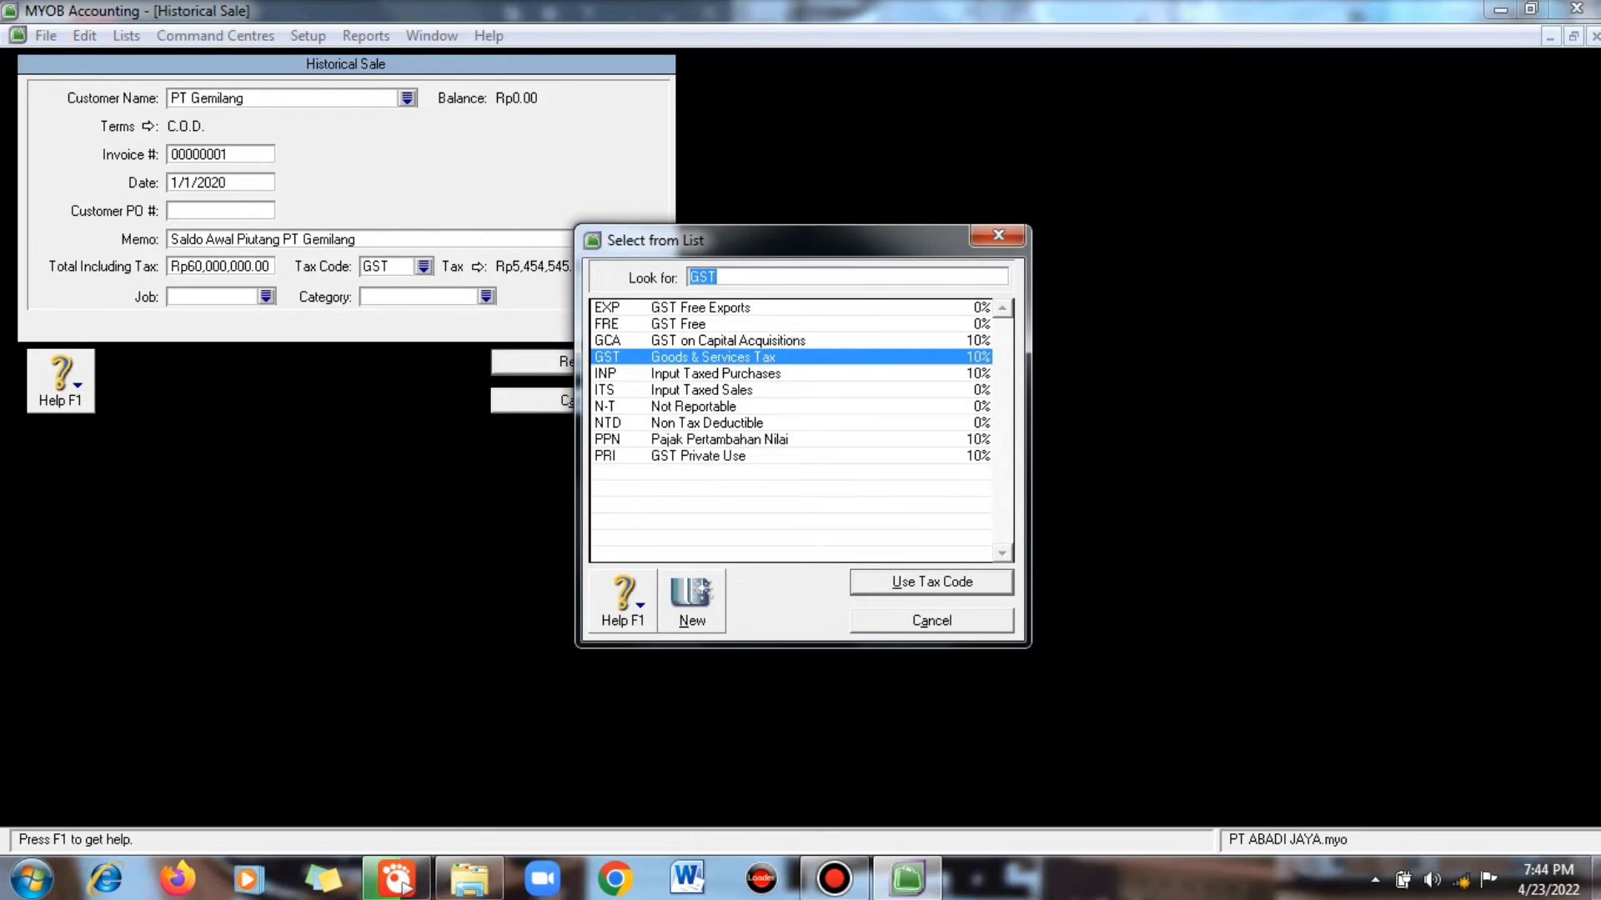
text(N-T)
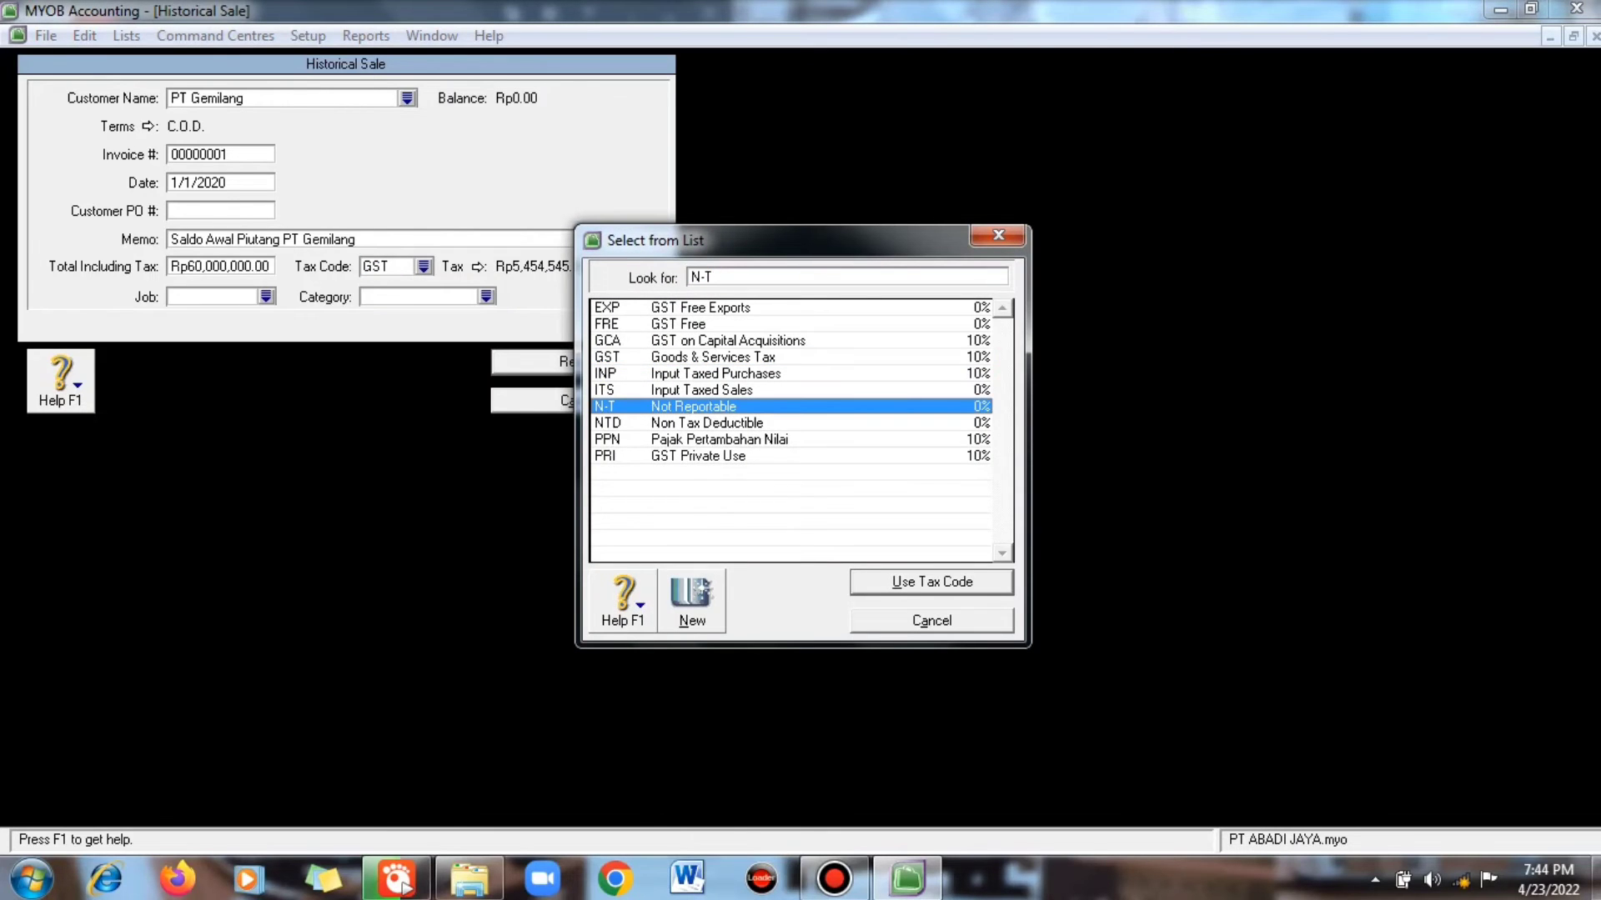
key(Return)
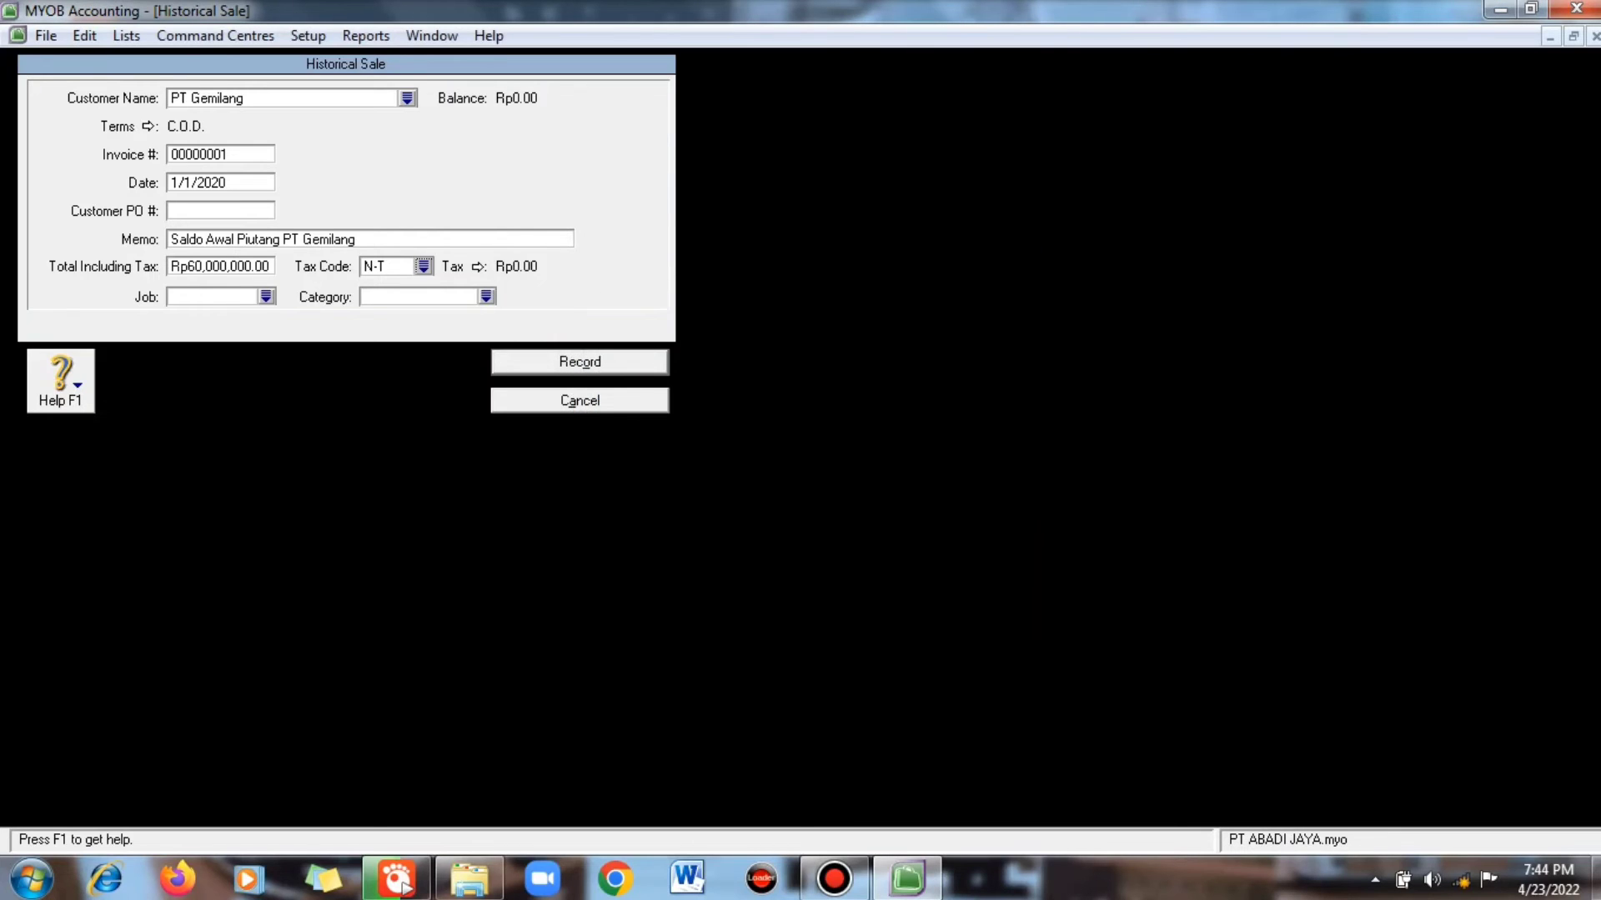
click(266, 297)
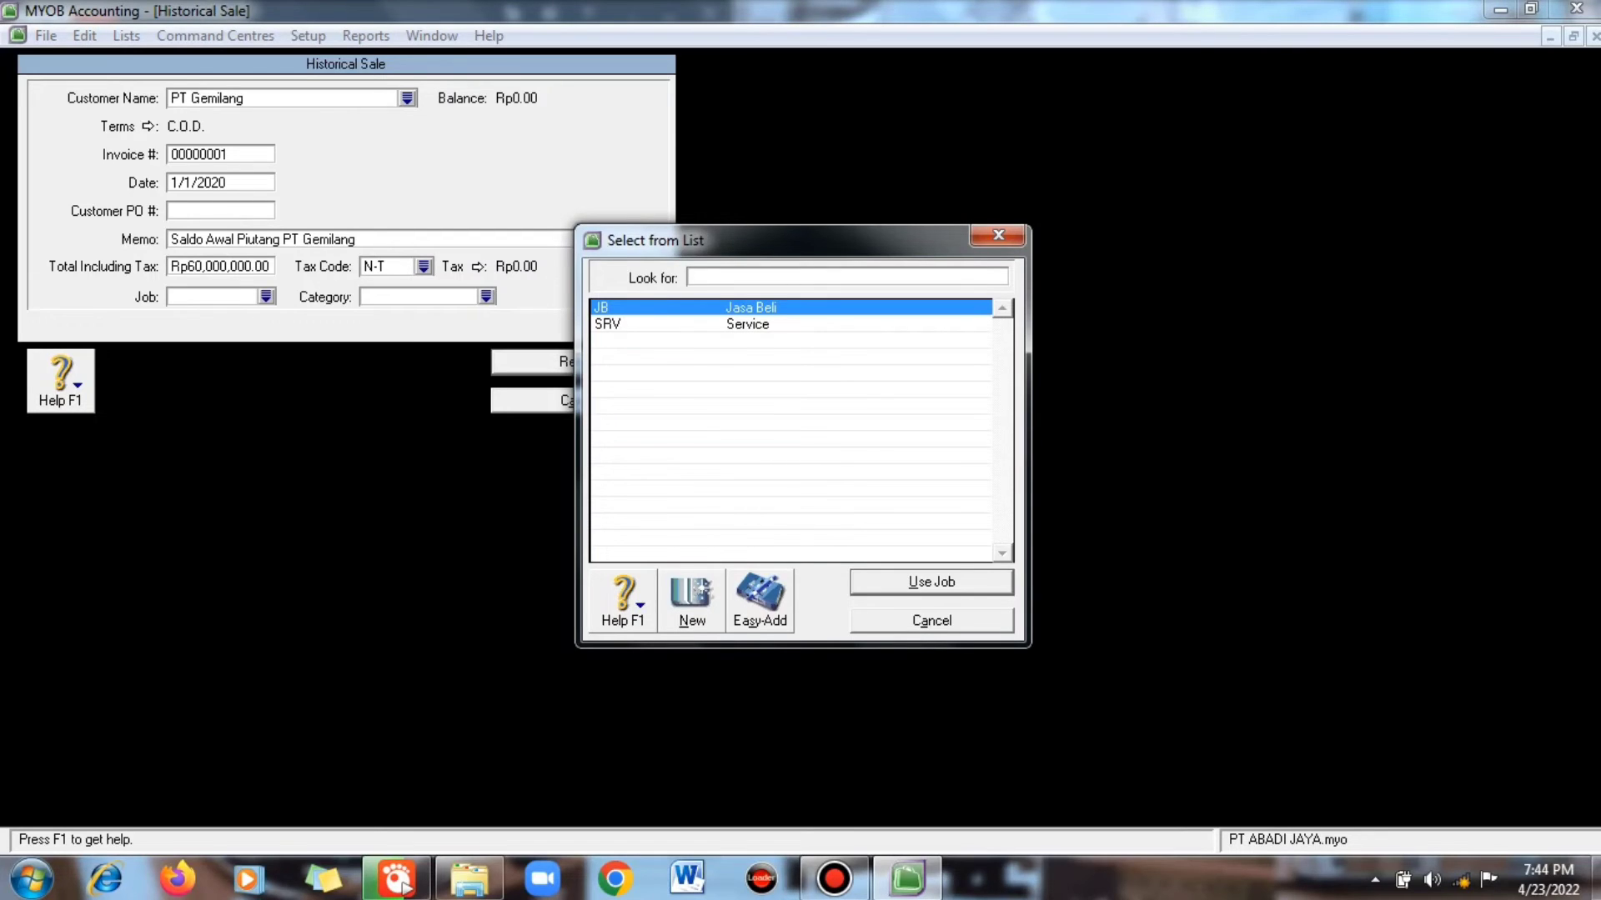
key(Return)
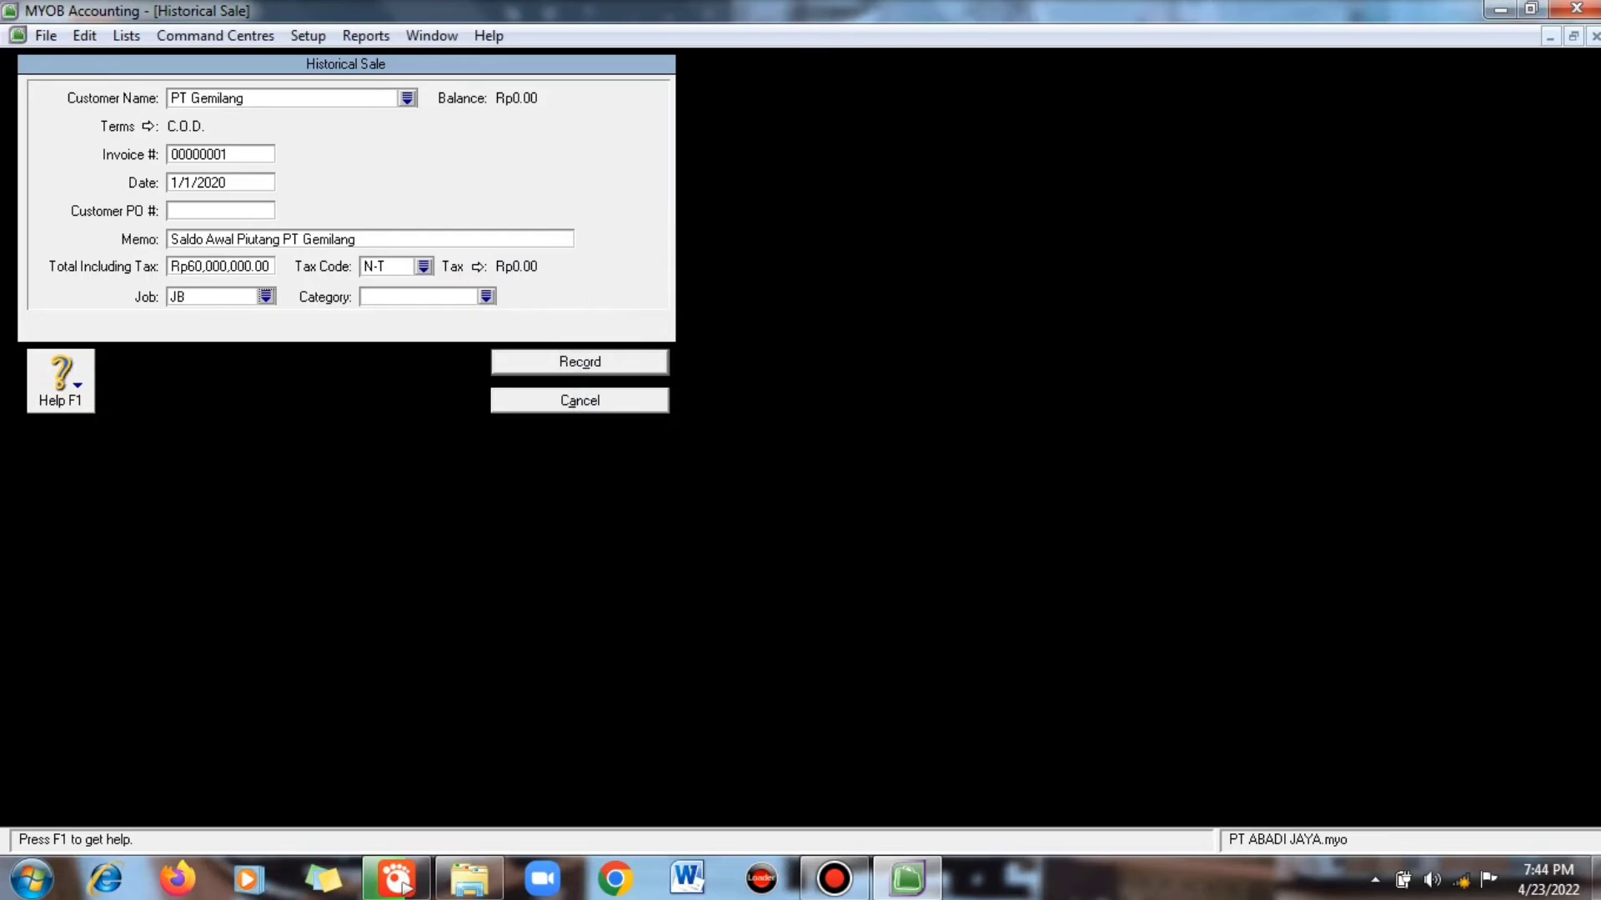
key(Tab)
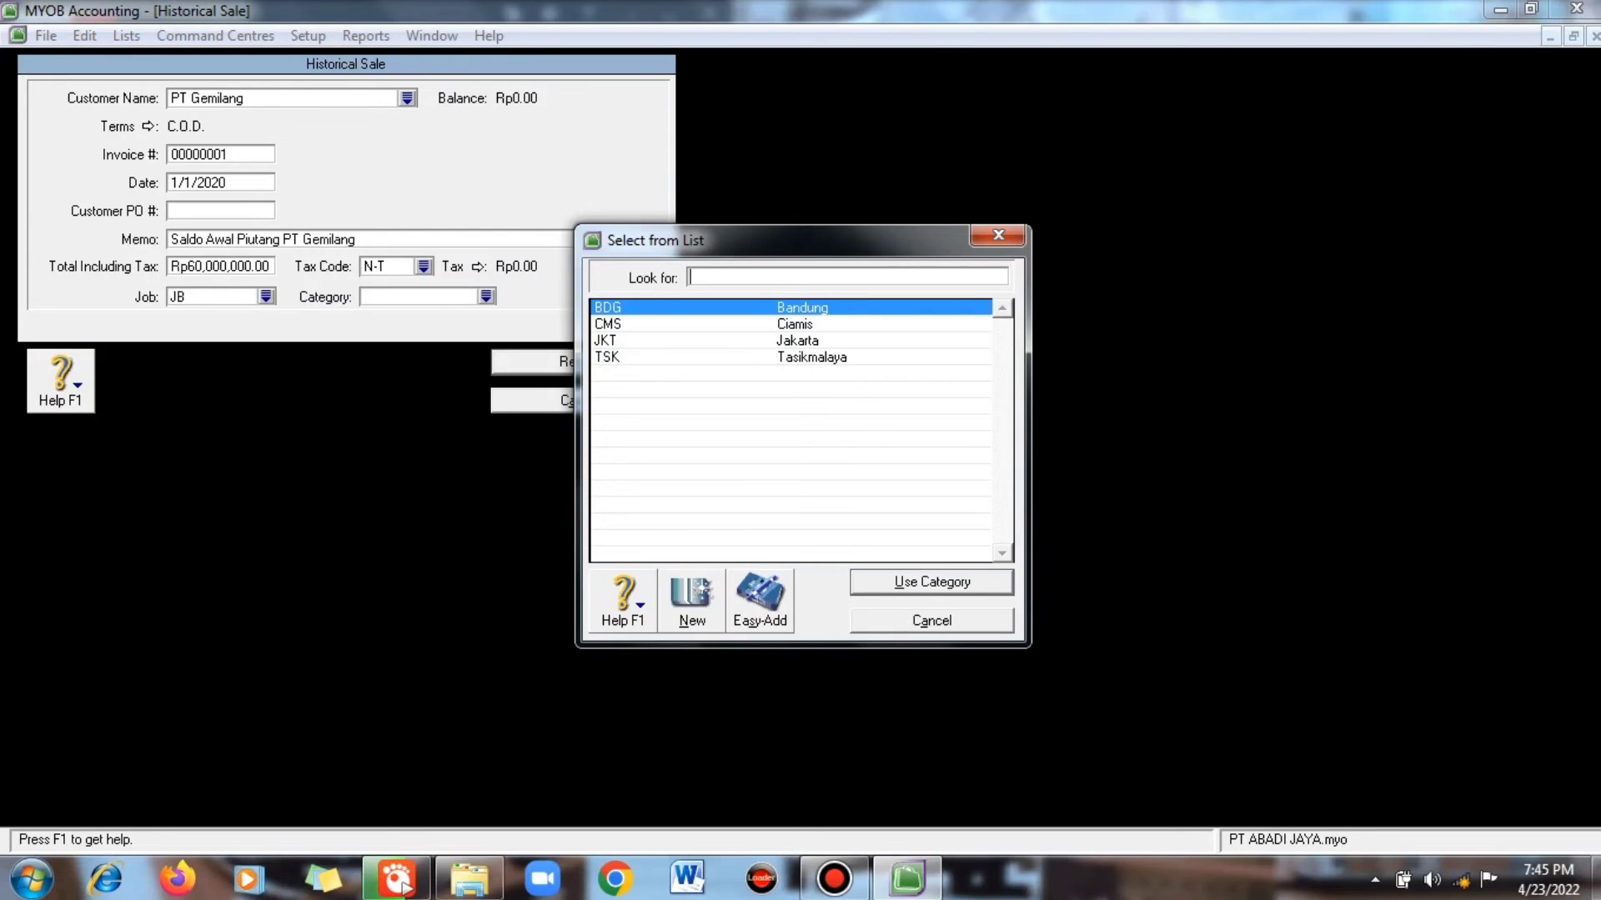
text(TSK)
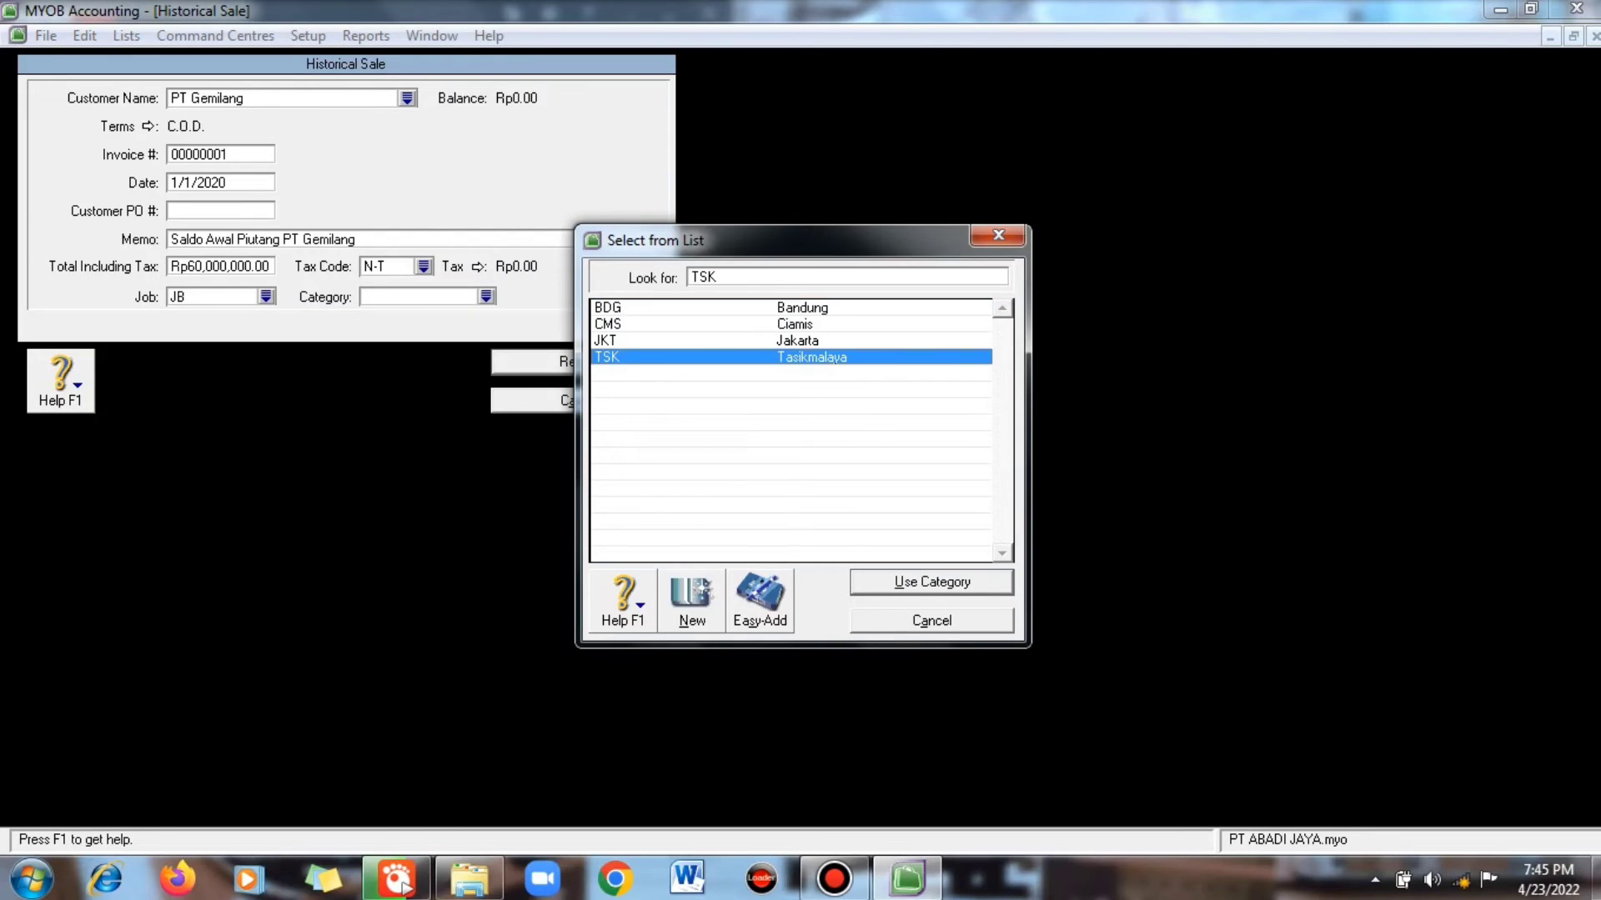
key(Return)
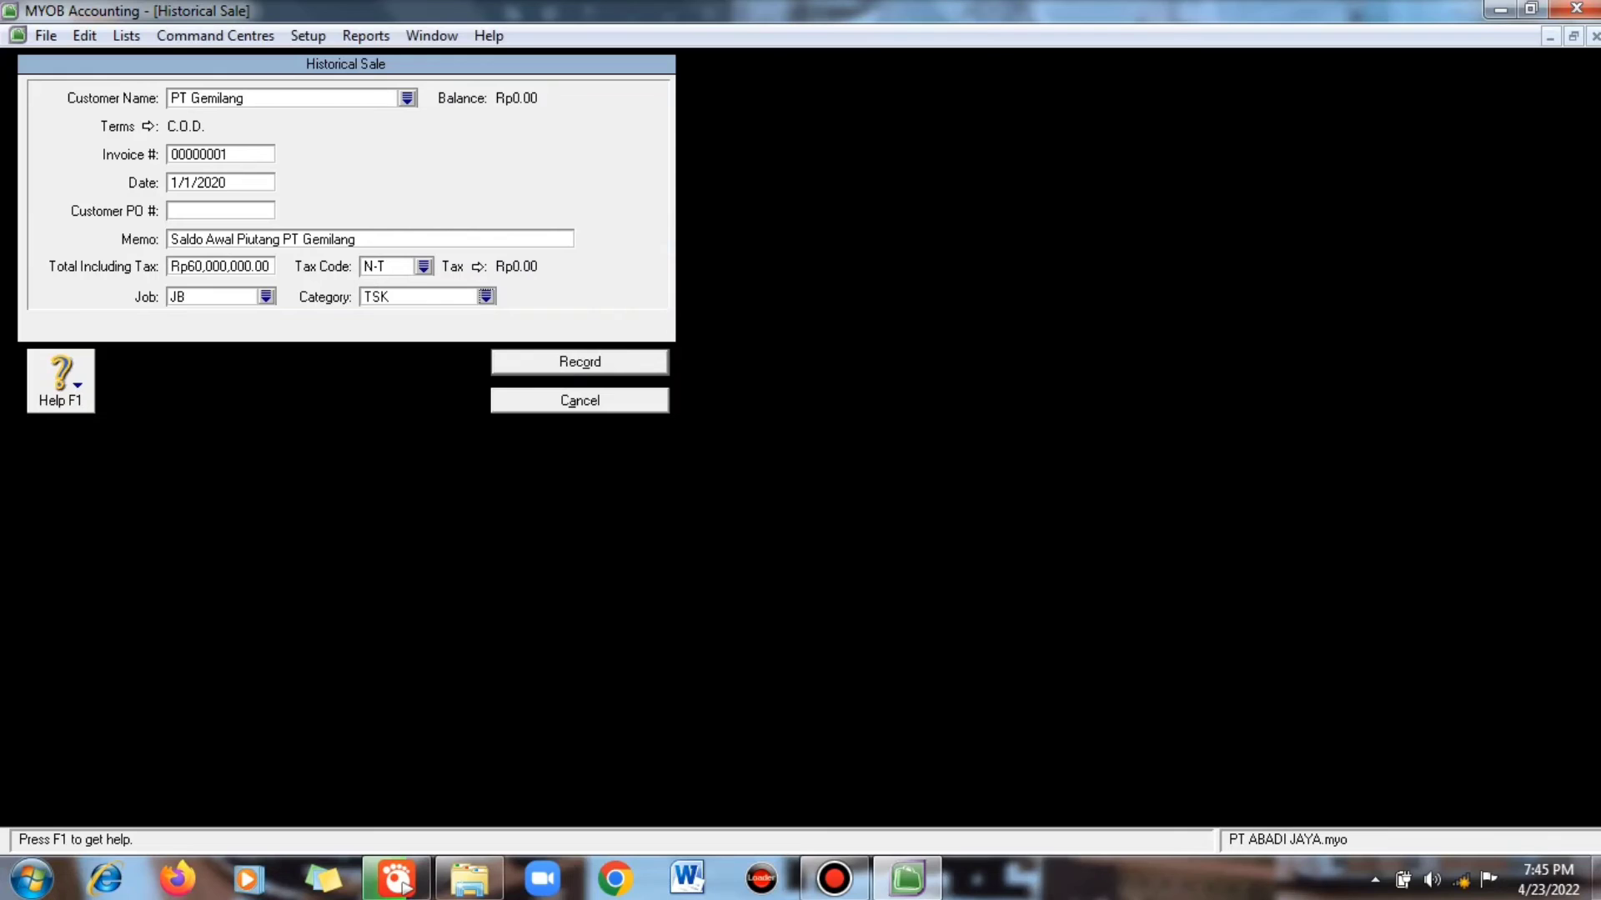
key(alt+o)
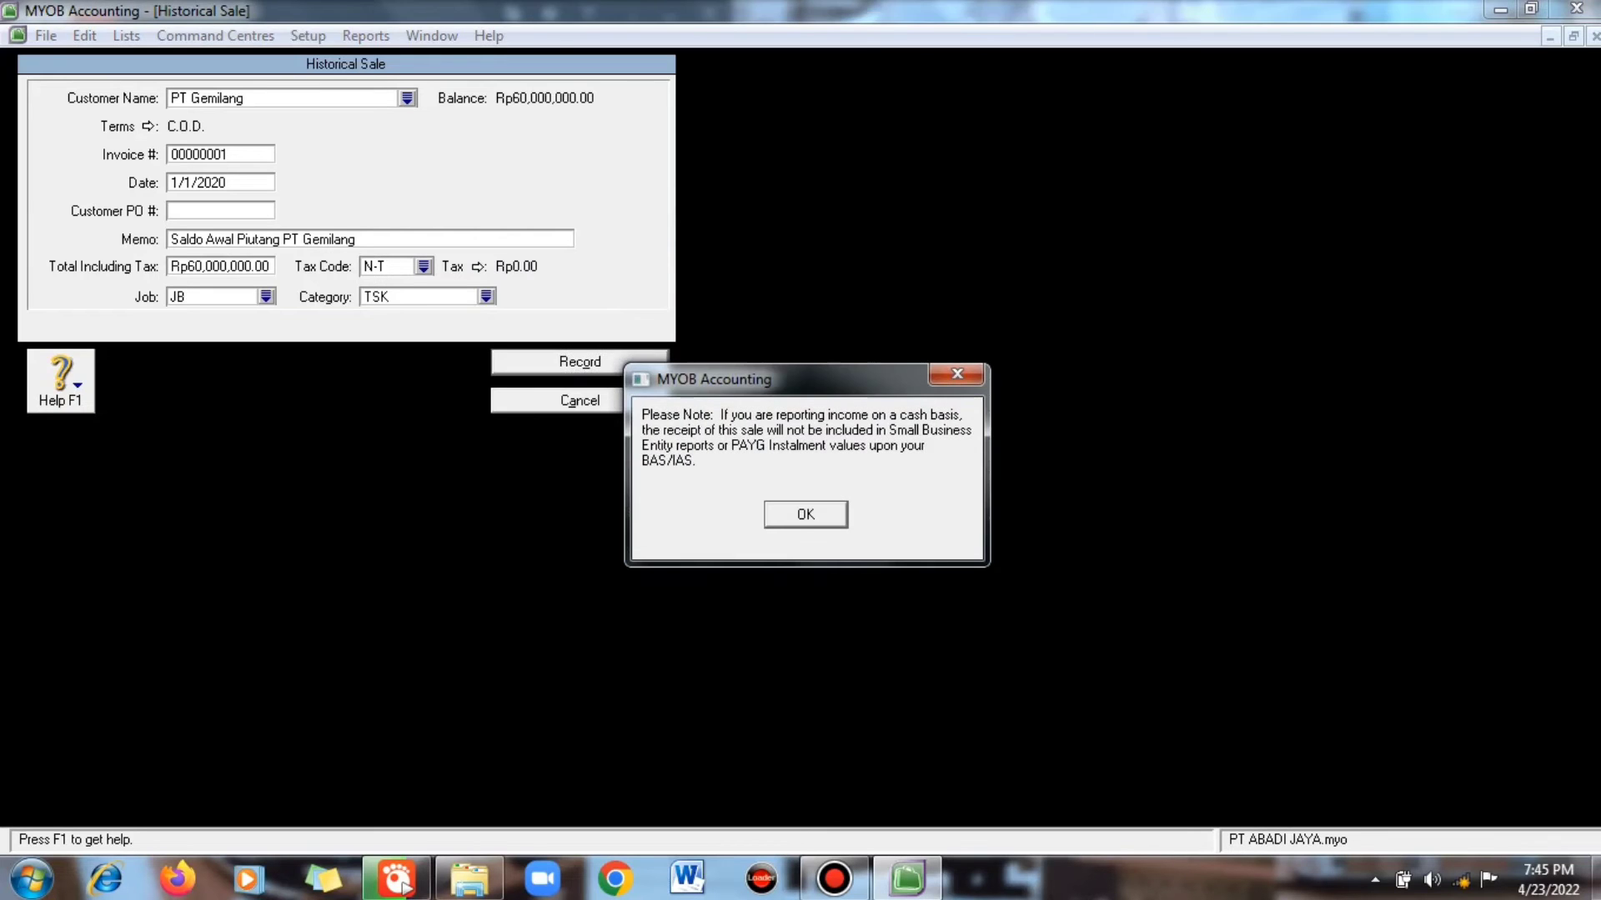
- Start a historical sale for PT. Mekarsari with memo 'Saldo Awal Piutang PT Mekarsari' and total 60000000
key(Return)
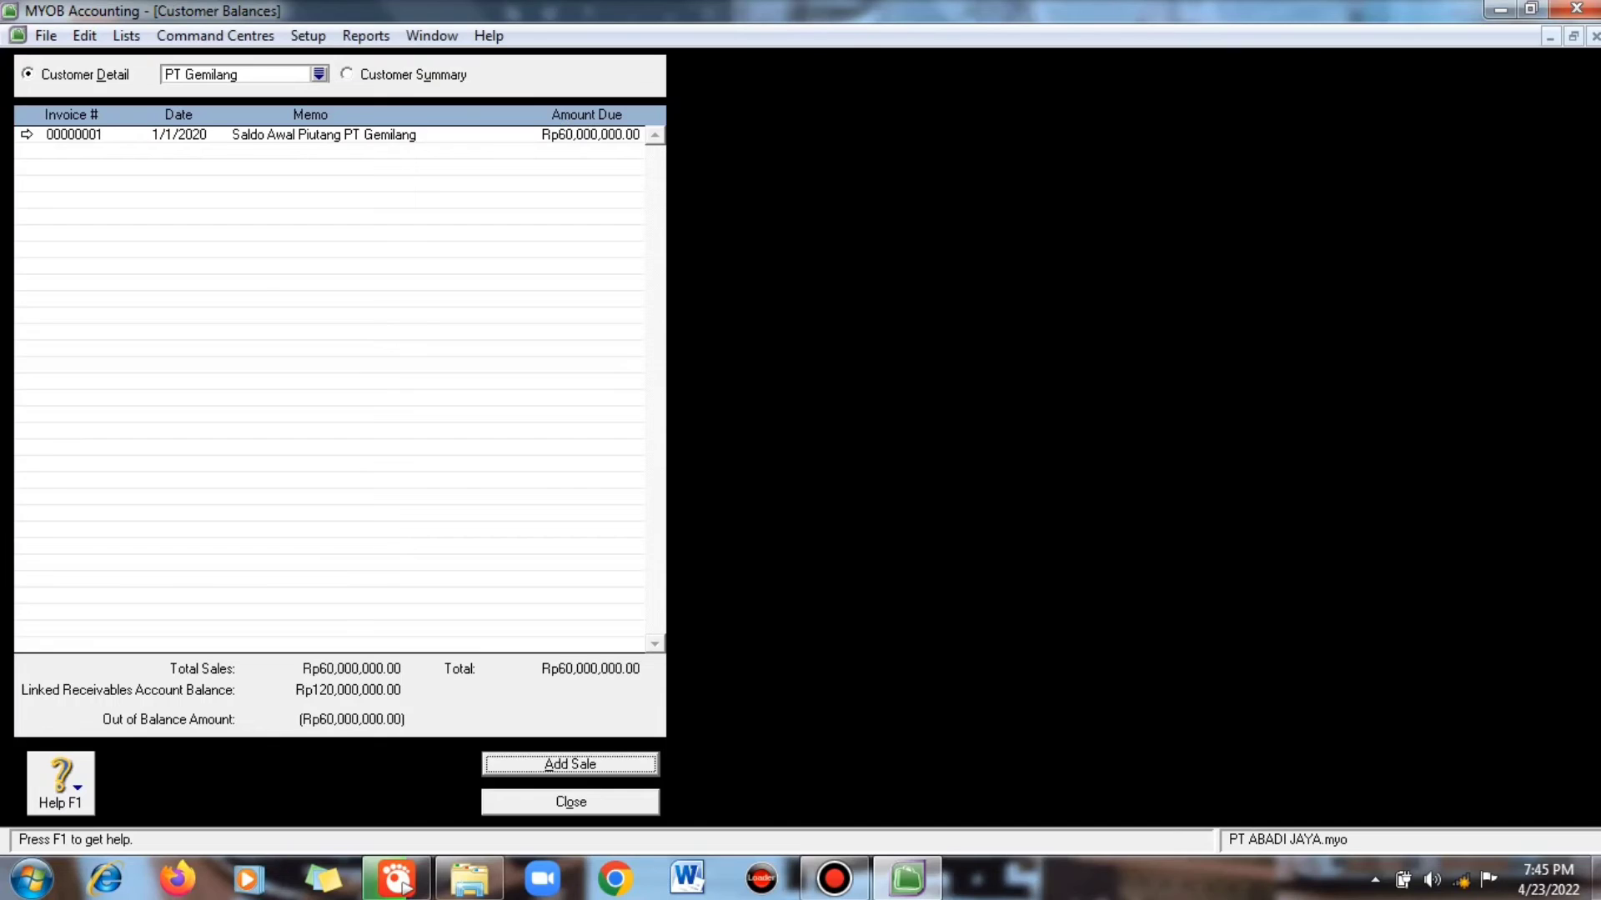
key(alt+a)
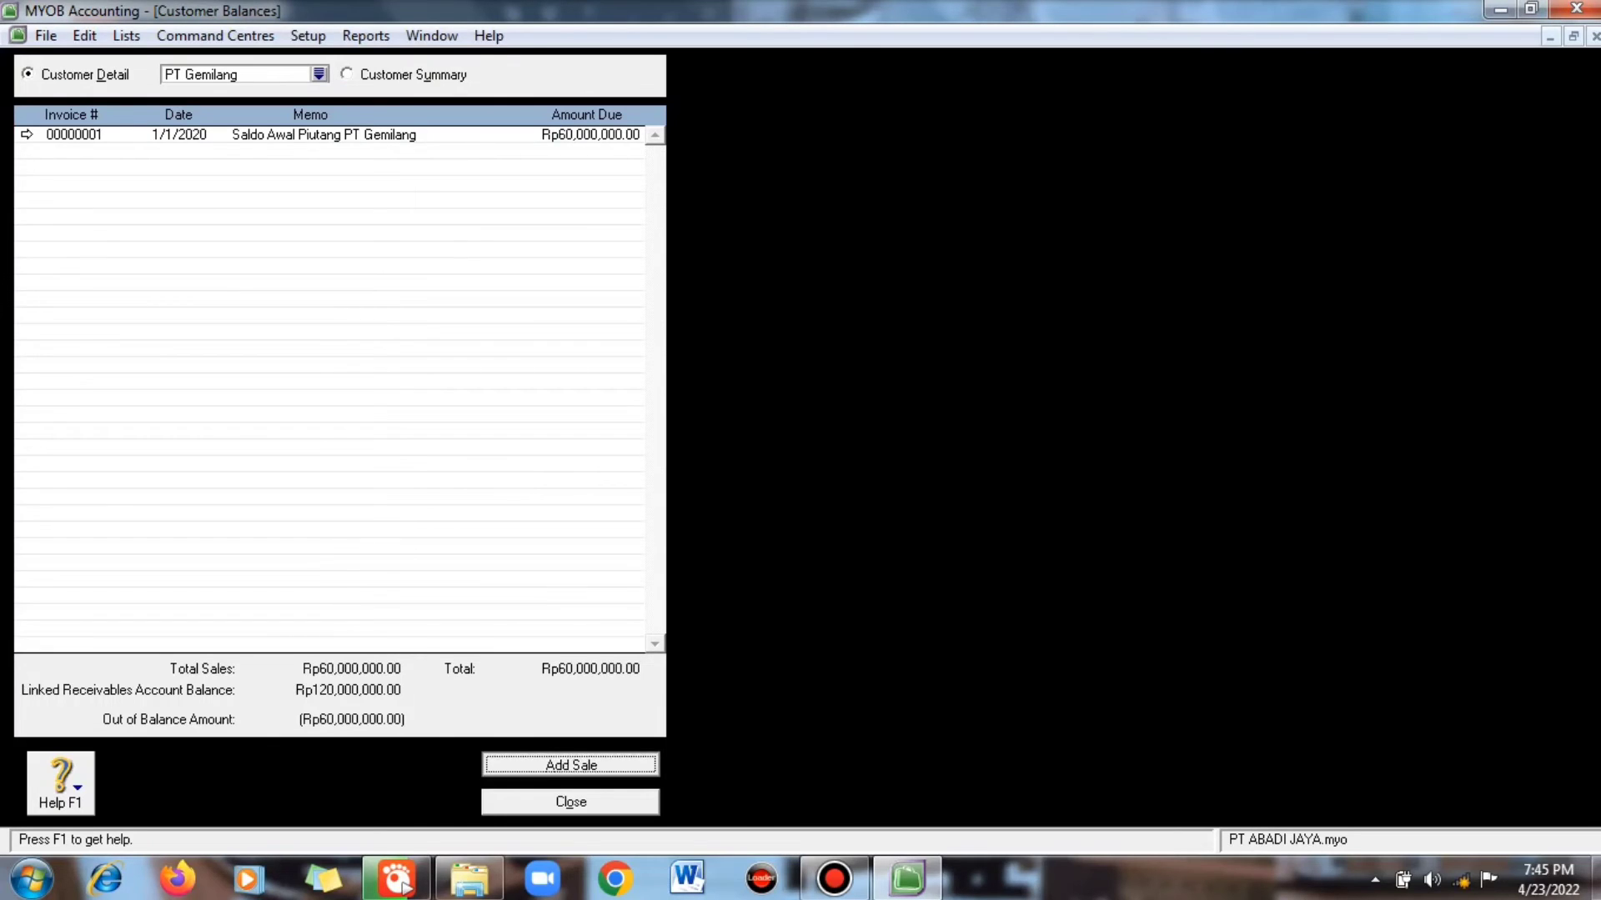
click(406, 99)
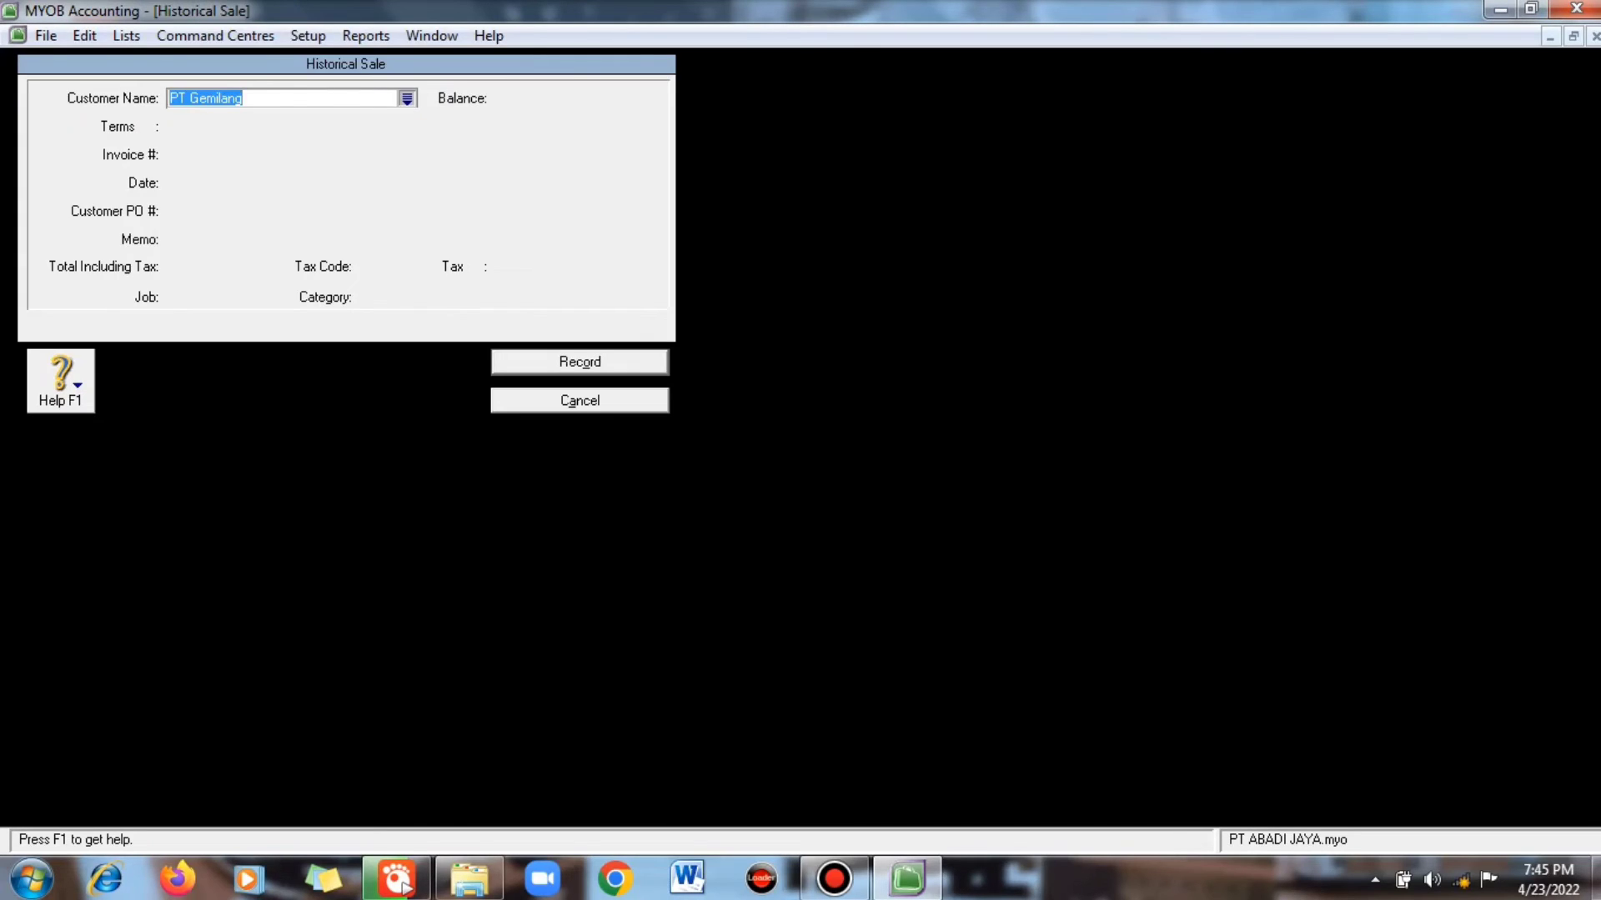
click(583, 340)
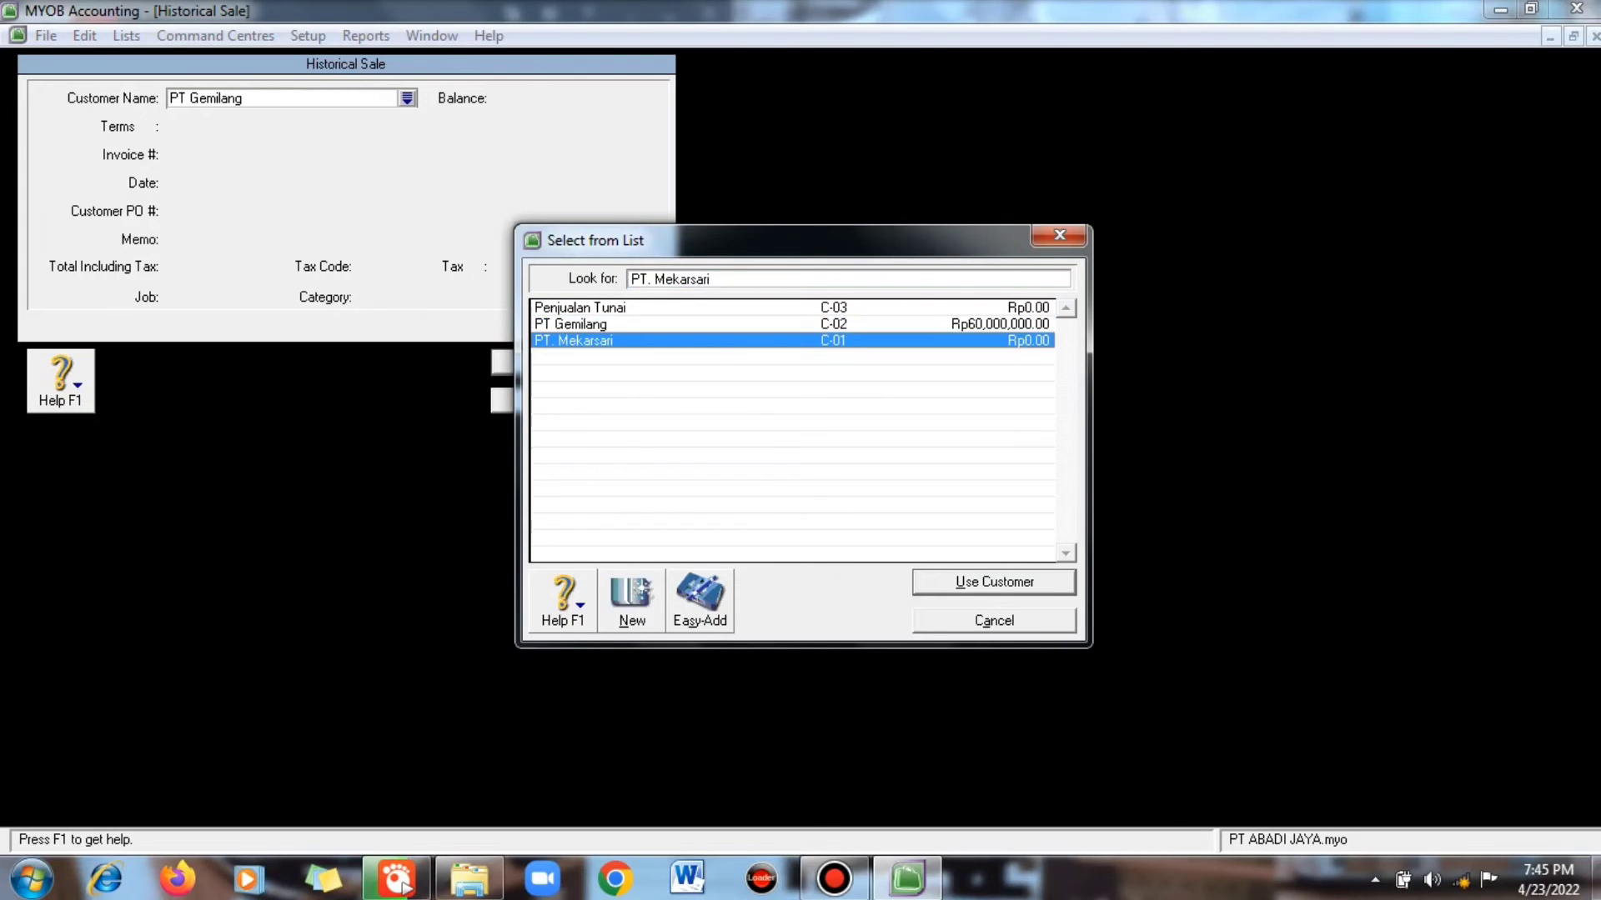
key(Return)
text(Sa)
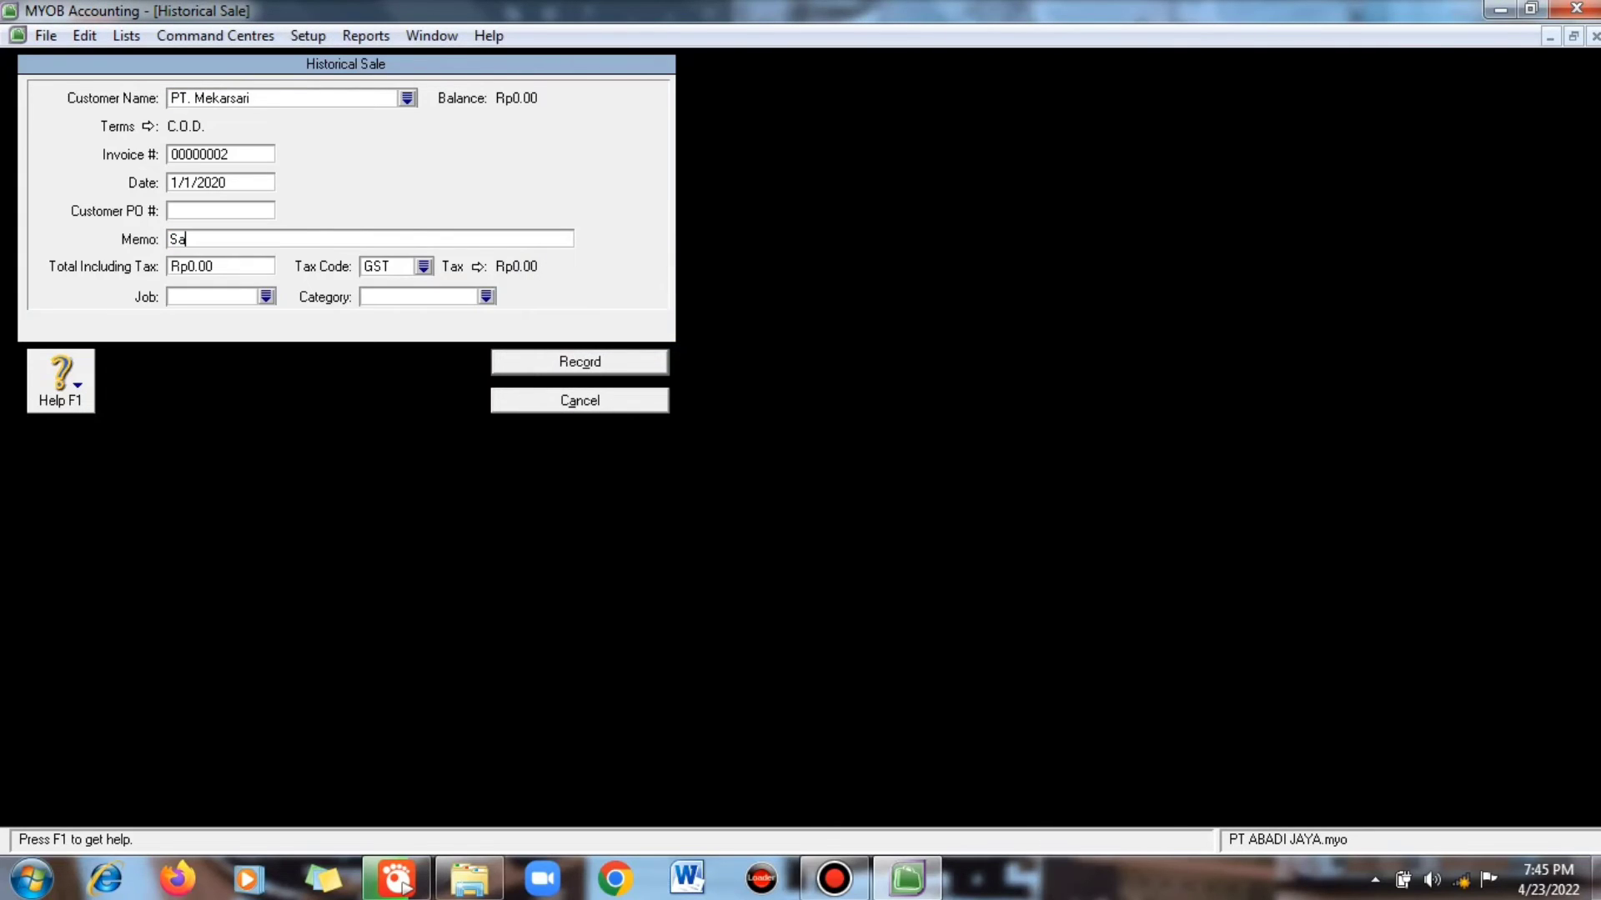
text(ldo Awal Piutang PT Mekarsari)
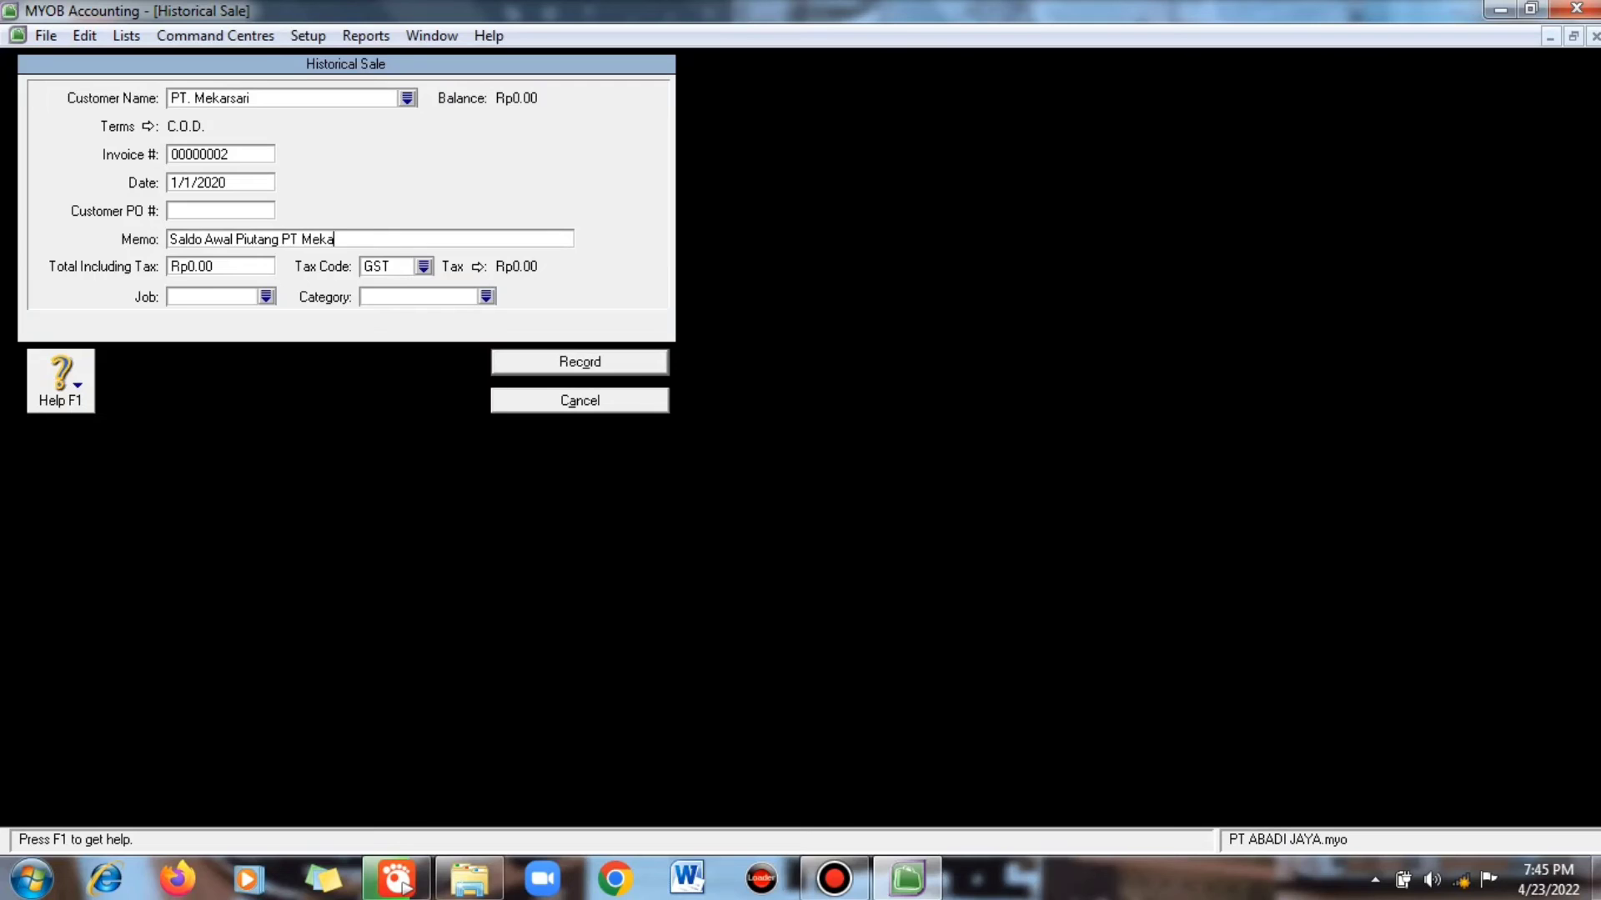
key(Tab)
text(60000000)
- Assign job JB and category CMS, record the sale, and close Customer Balances
key(Tab)
key(Tab)
key(Return)
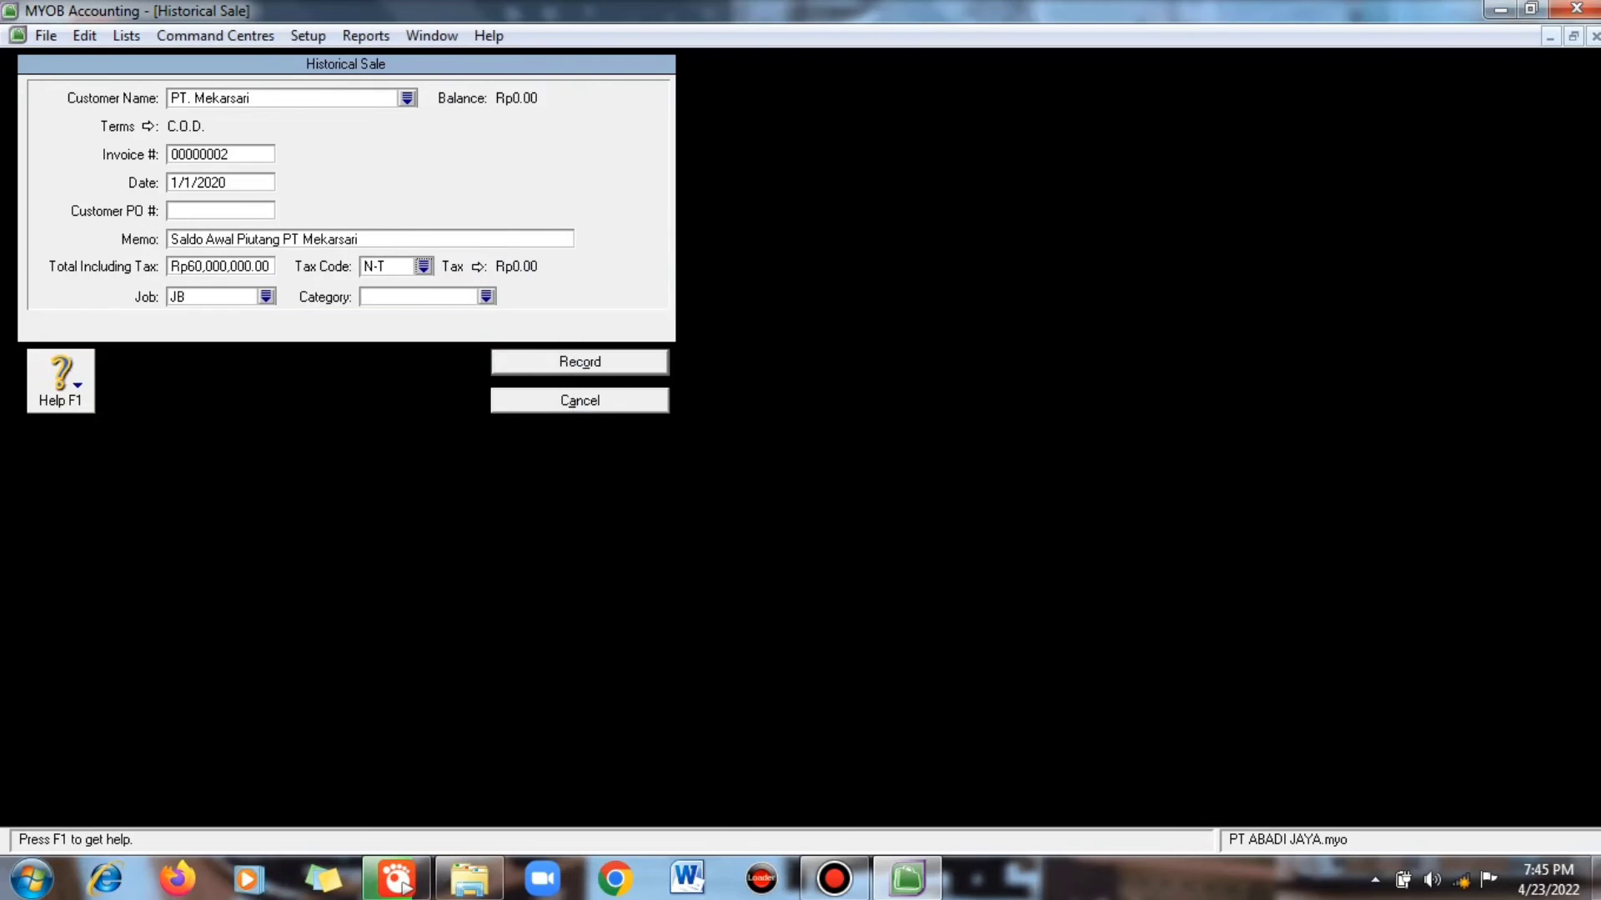
key(Tab)
text(CMS)
key(Return)
key(Return)
key(Return)
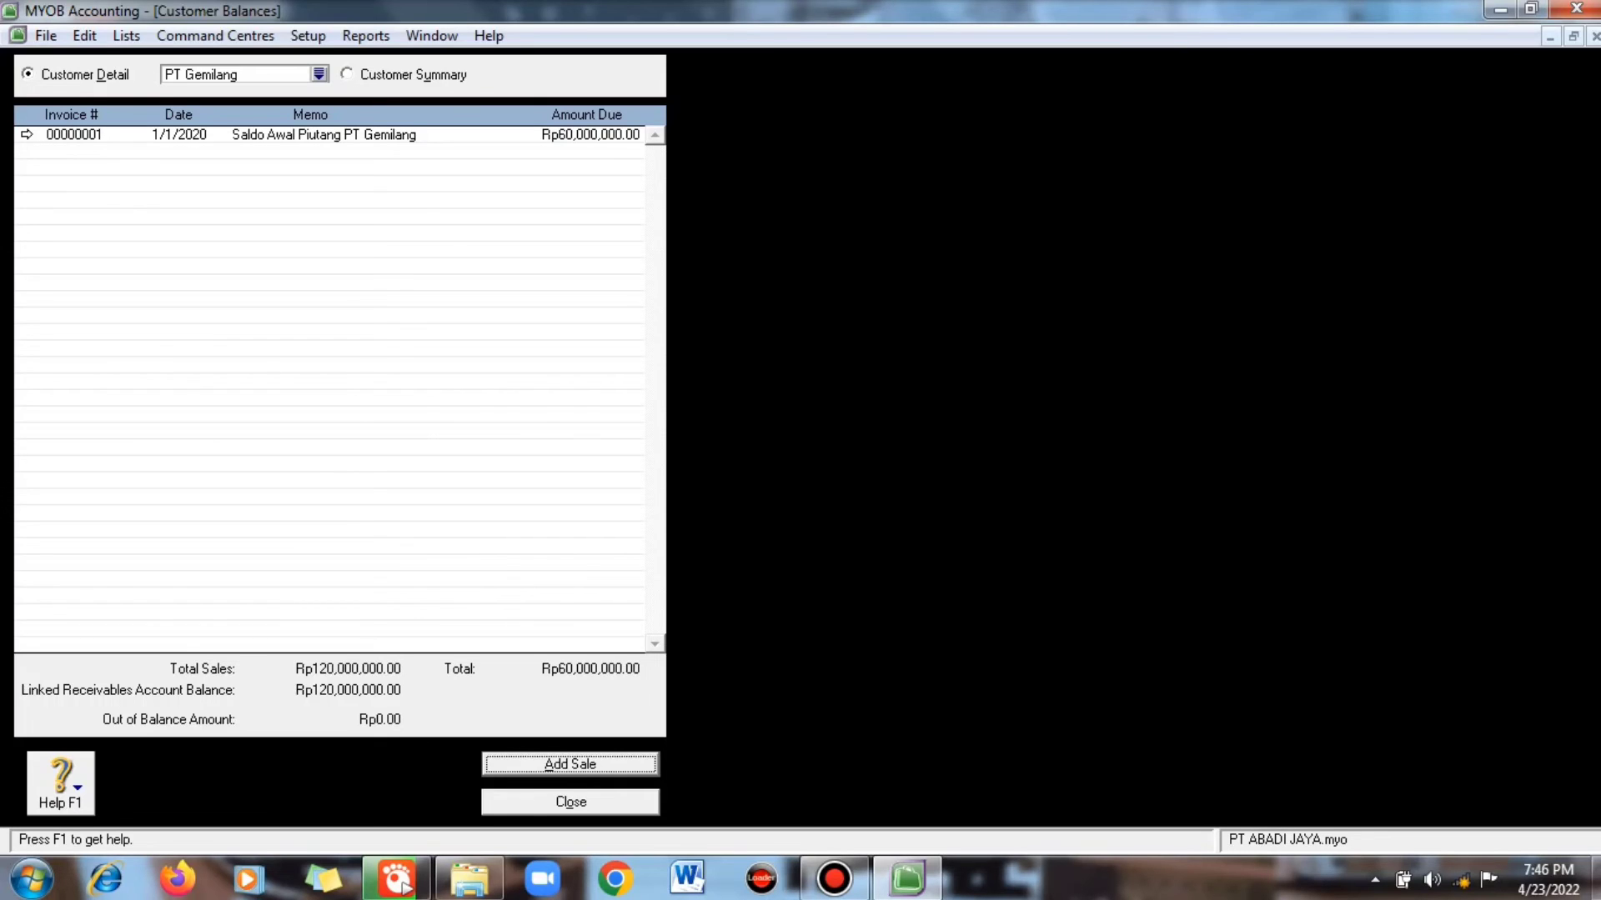
key(Tab)
key(Return)
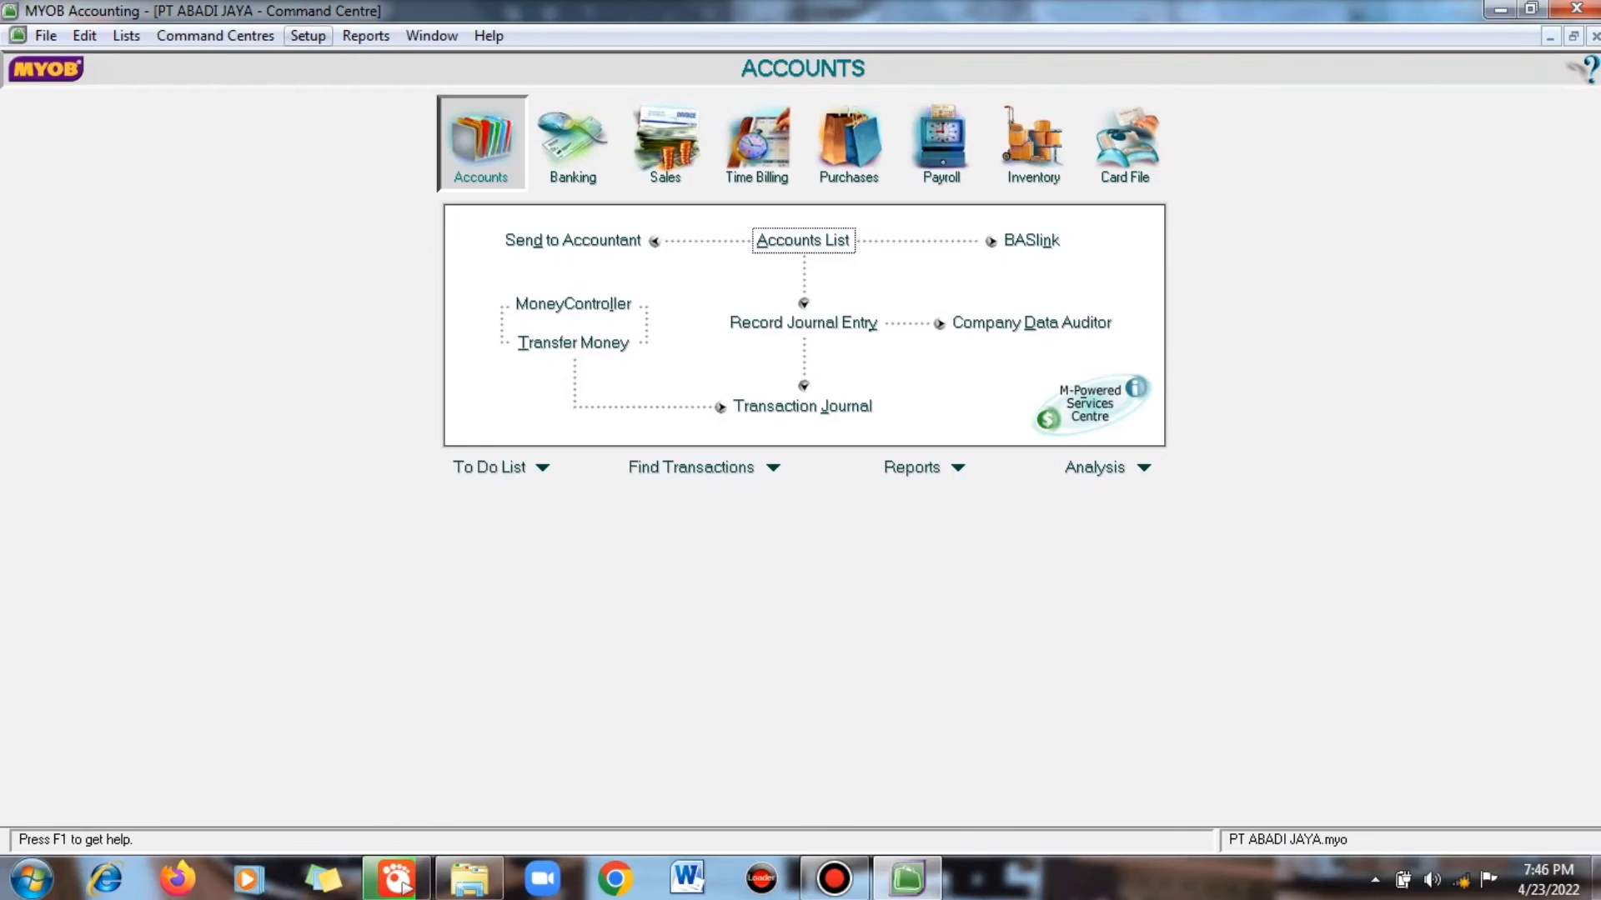
- Open the supplier opening balances and show PT Angkasa's details
click(308, 35)
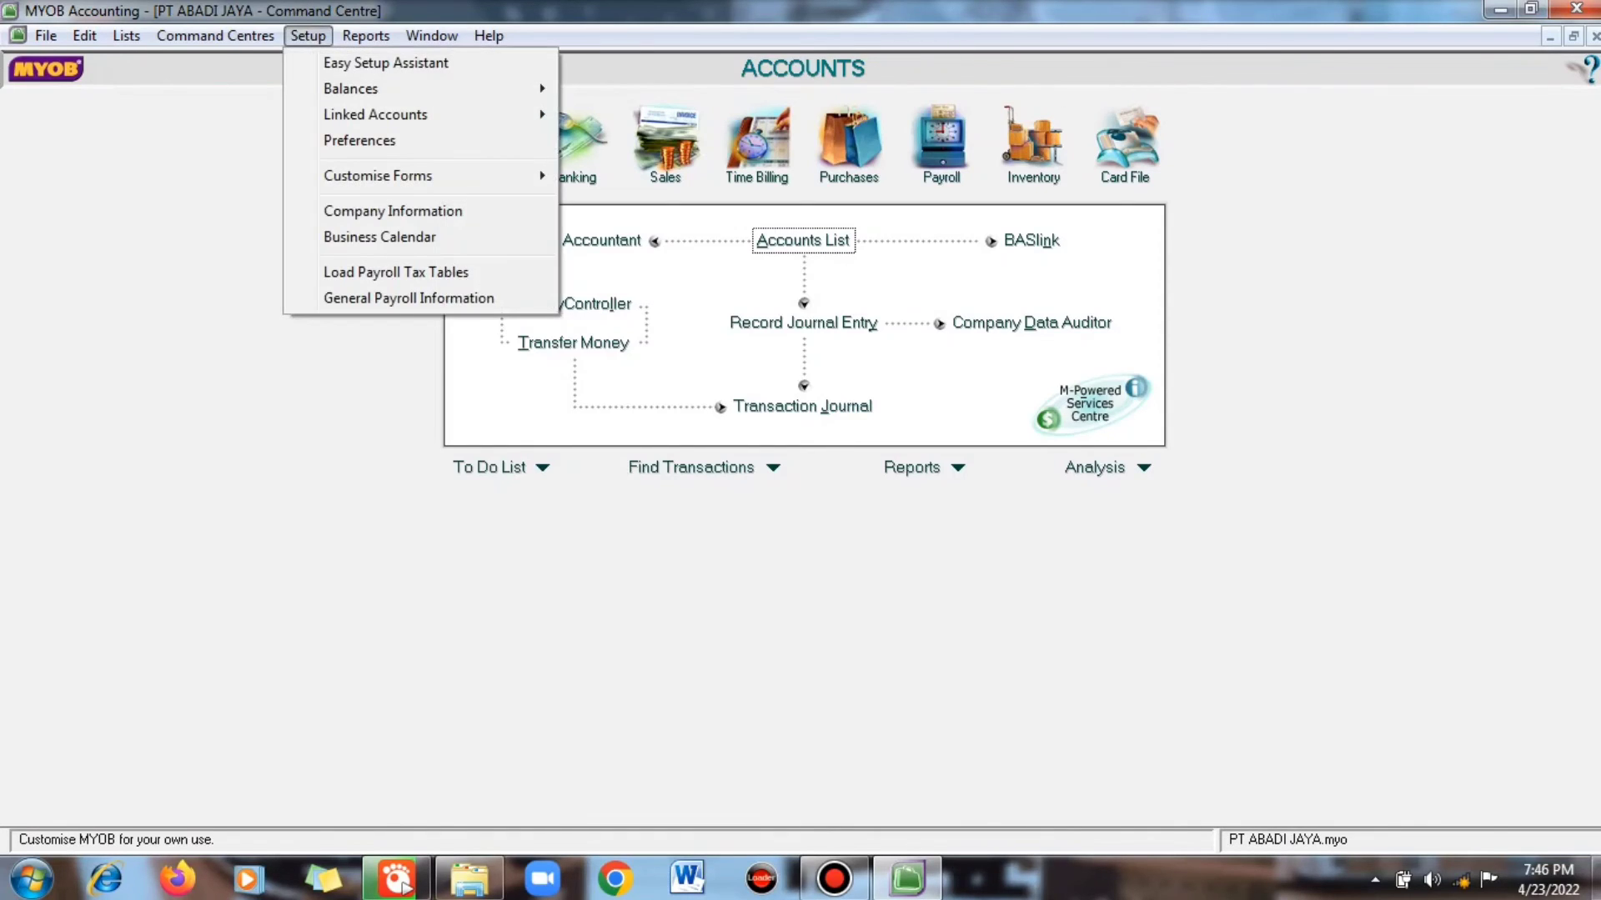
mouse_move(350, 89)
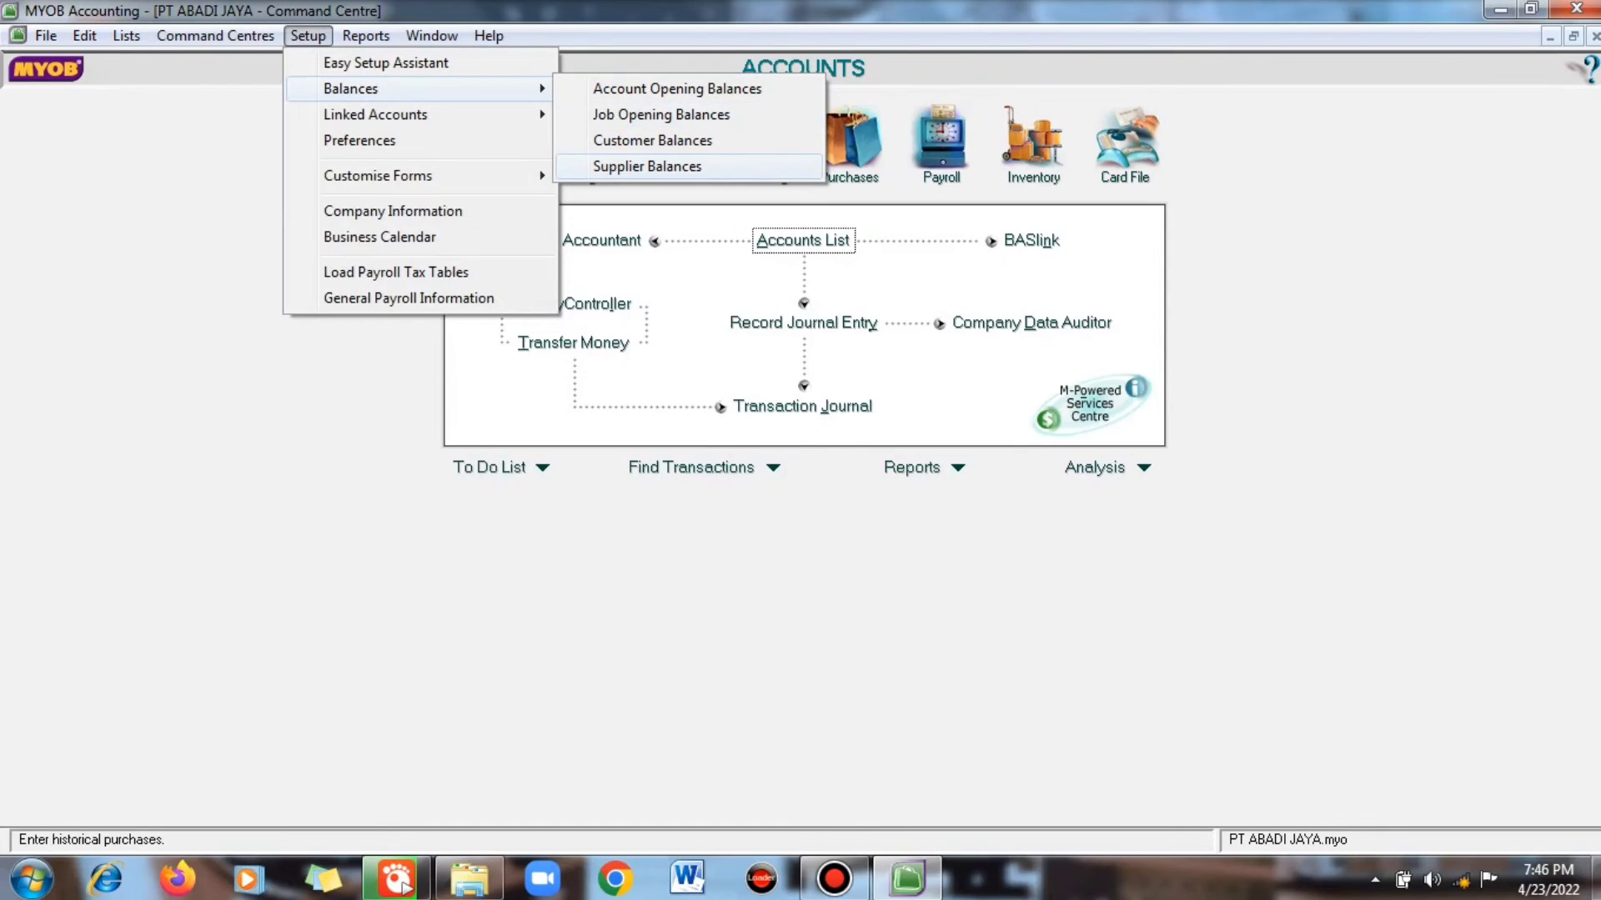
key(Return)
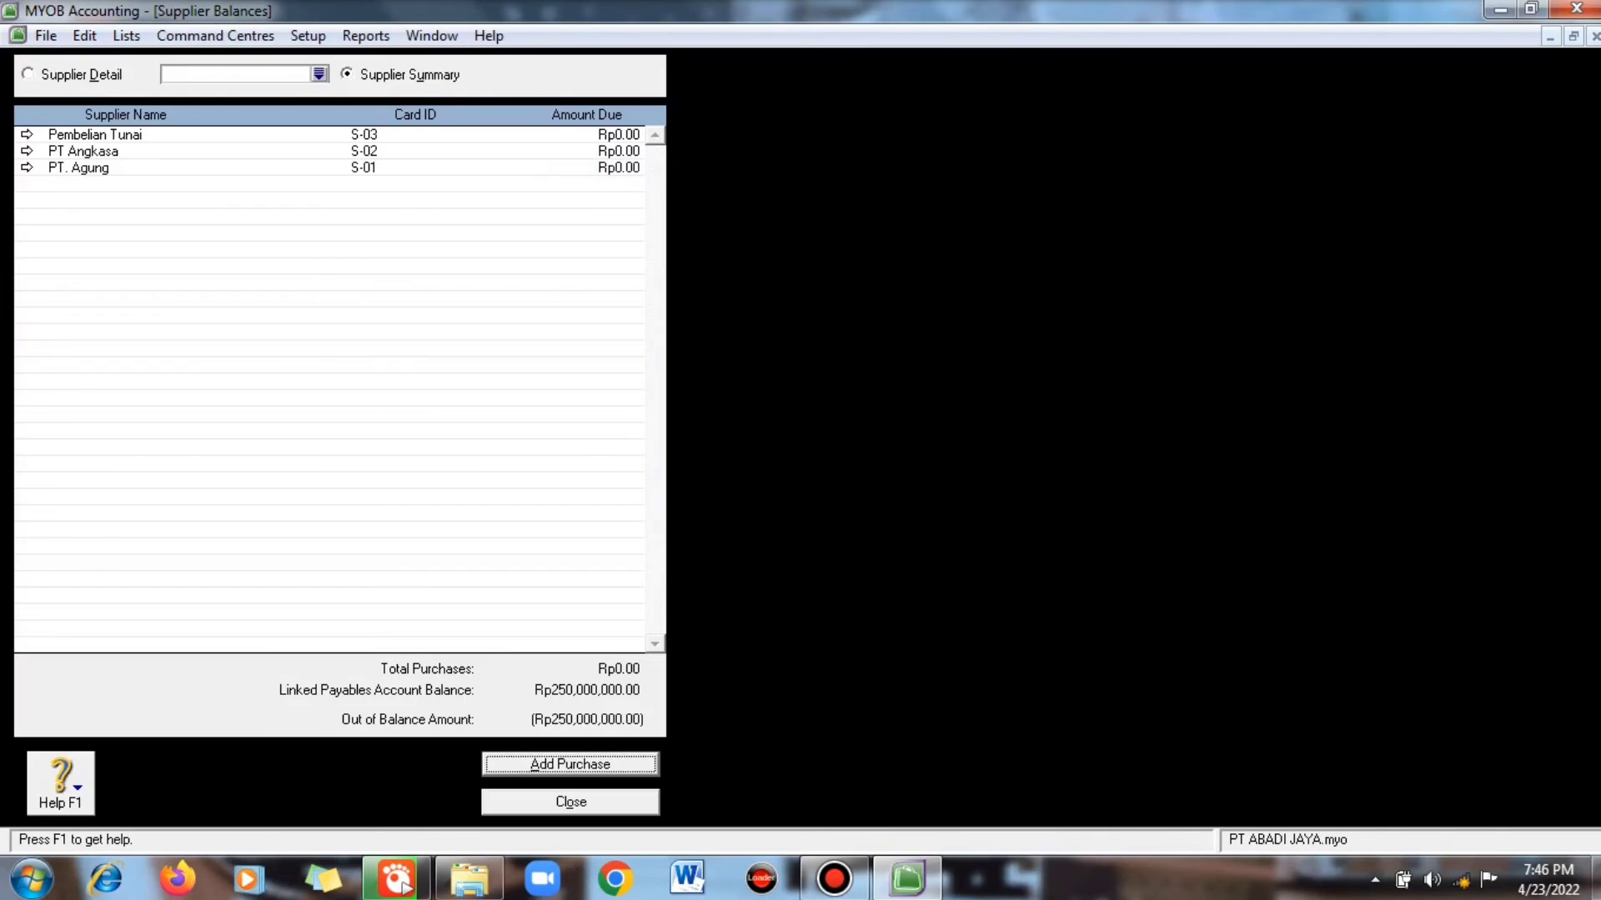
click(28, 152)
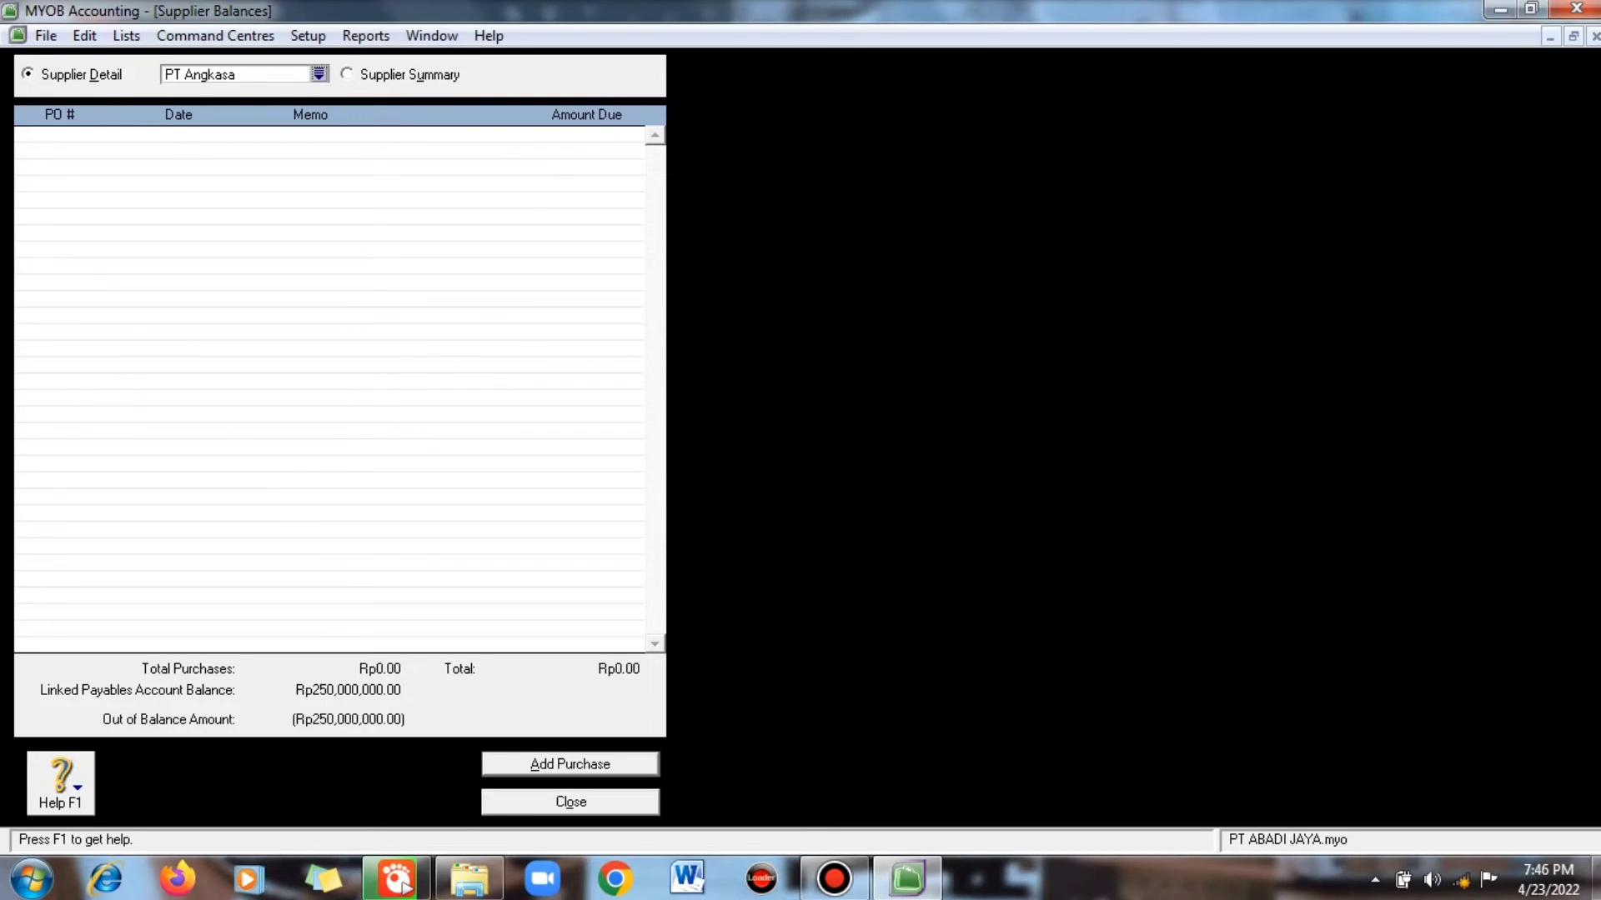
- Start a historical purchase for PT Angkasa dated 1/1/2020, memo 'Saldo Awal Hutang', total 150000000
key(alt+a)
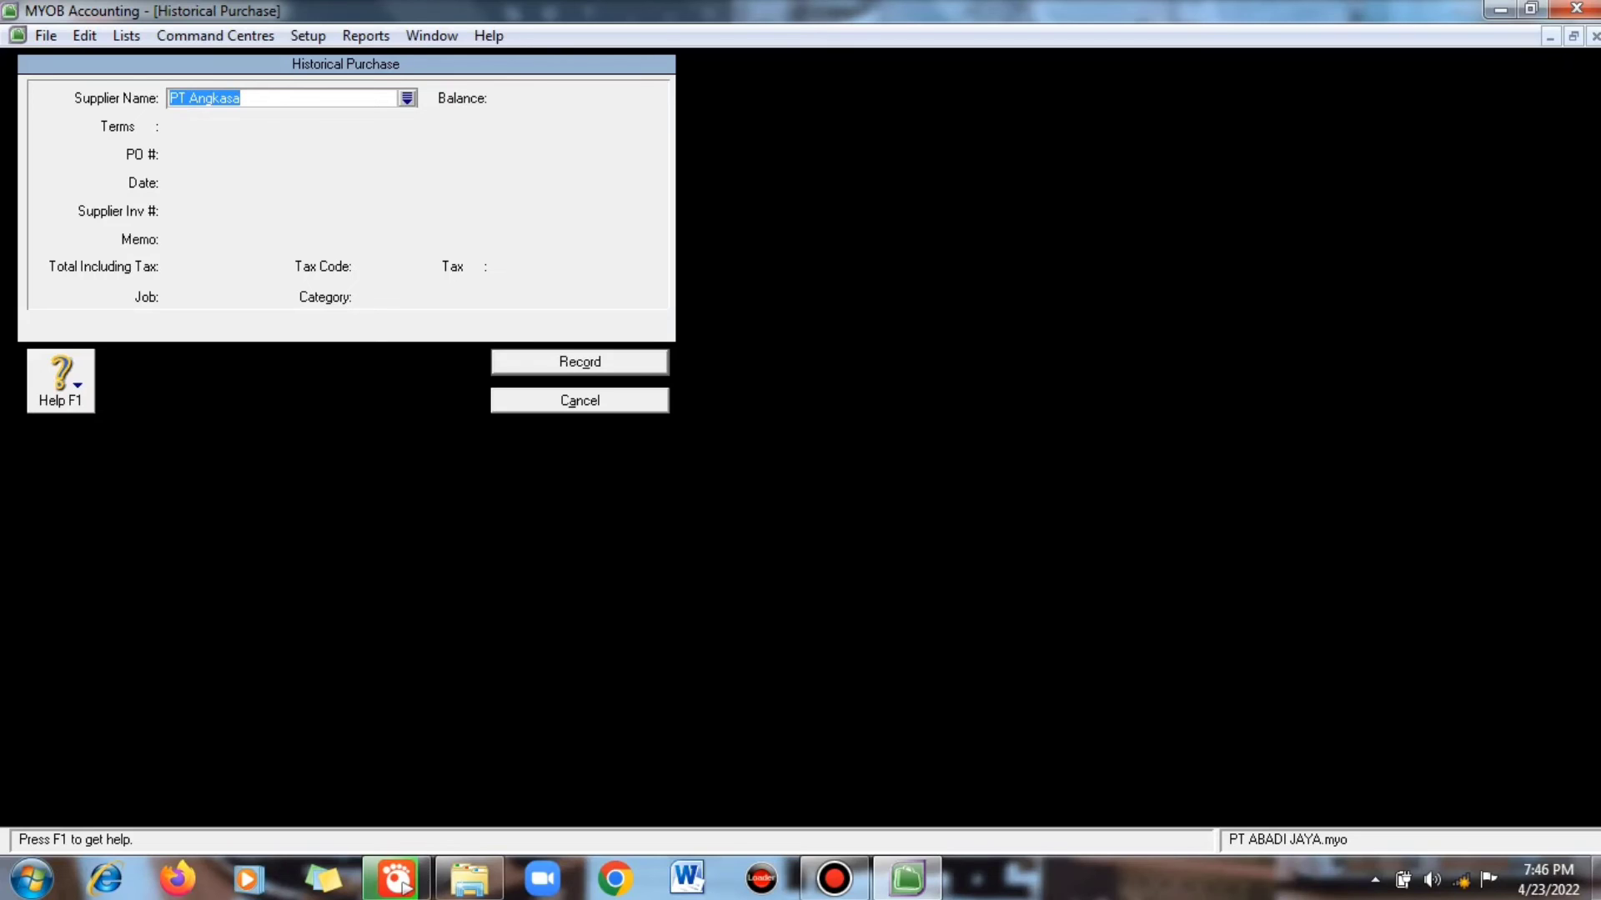
click(407, 98)
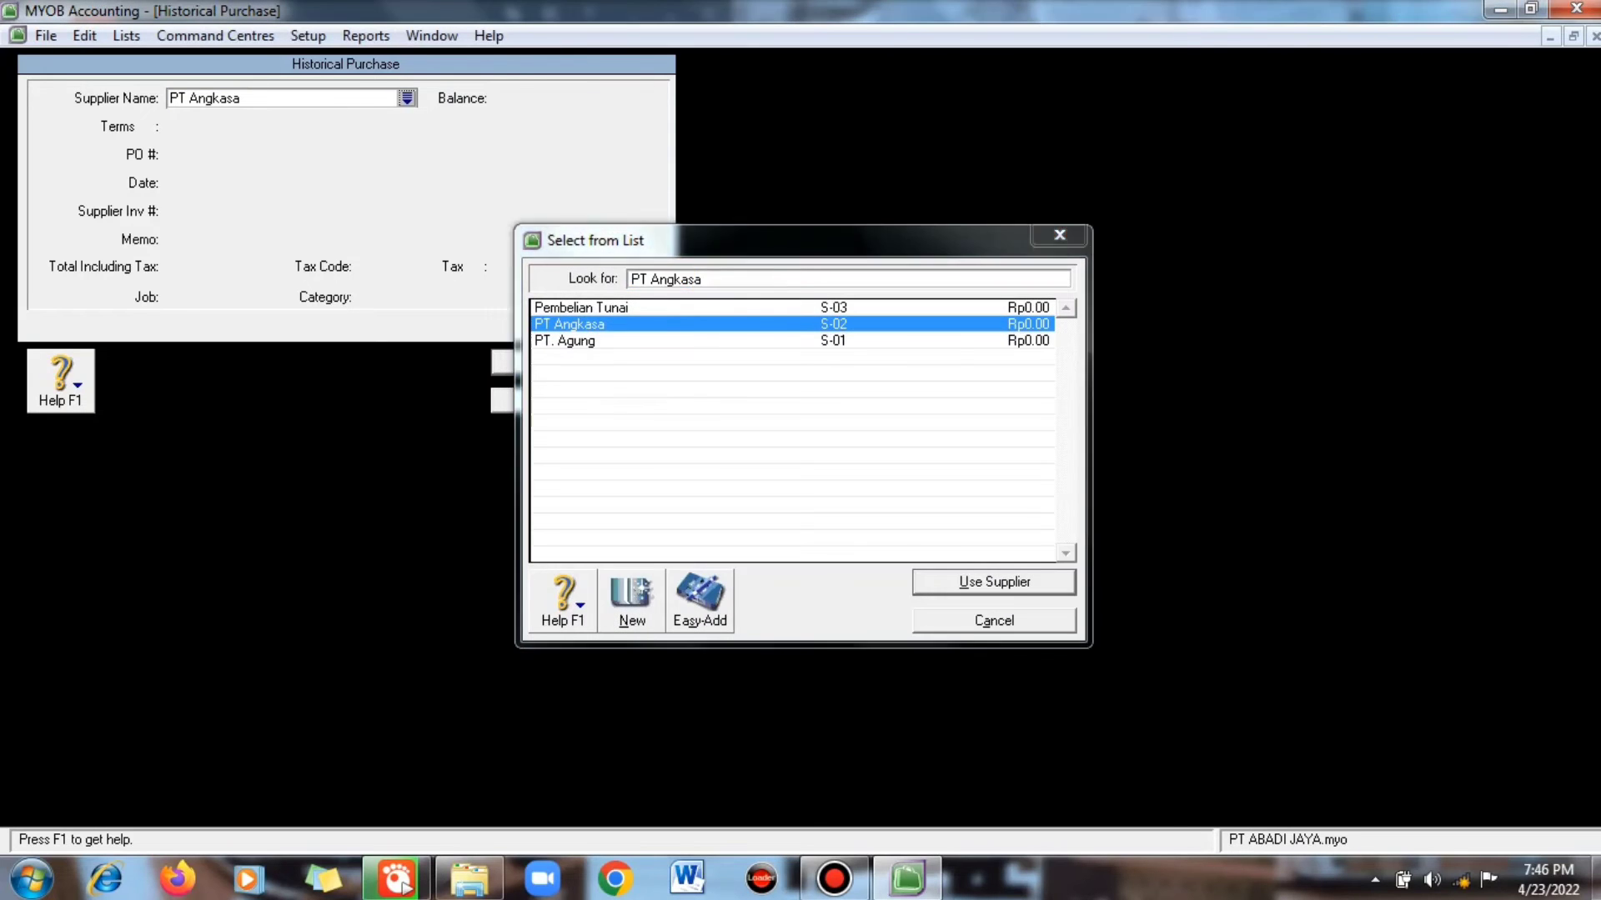
key(Return)
click(200, 183)
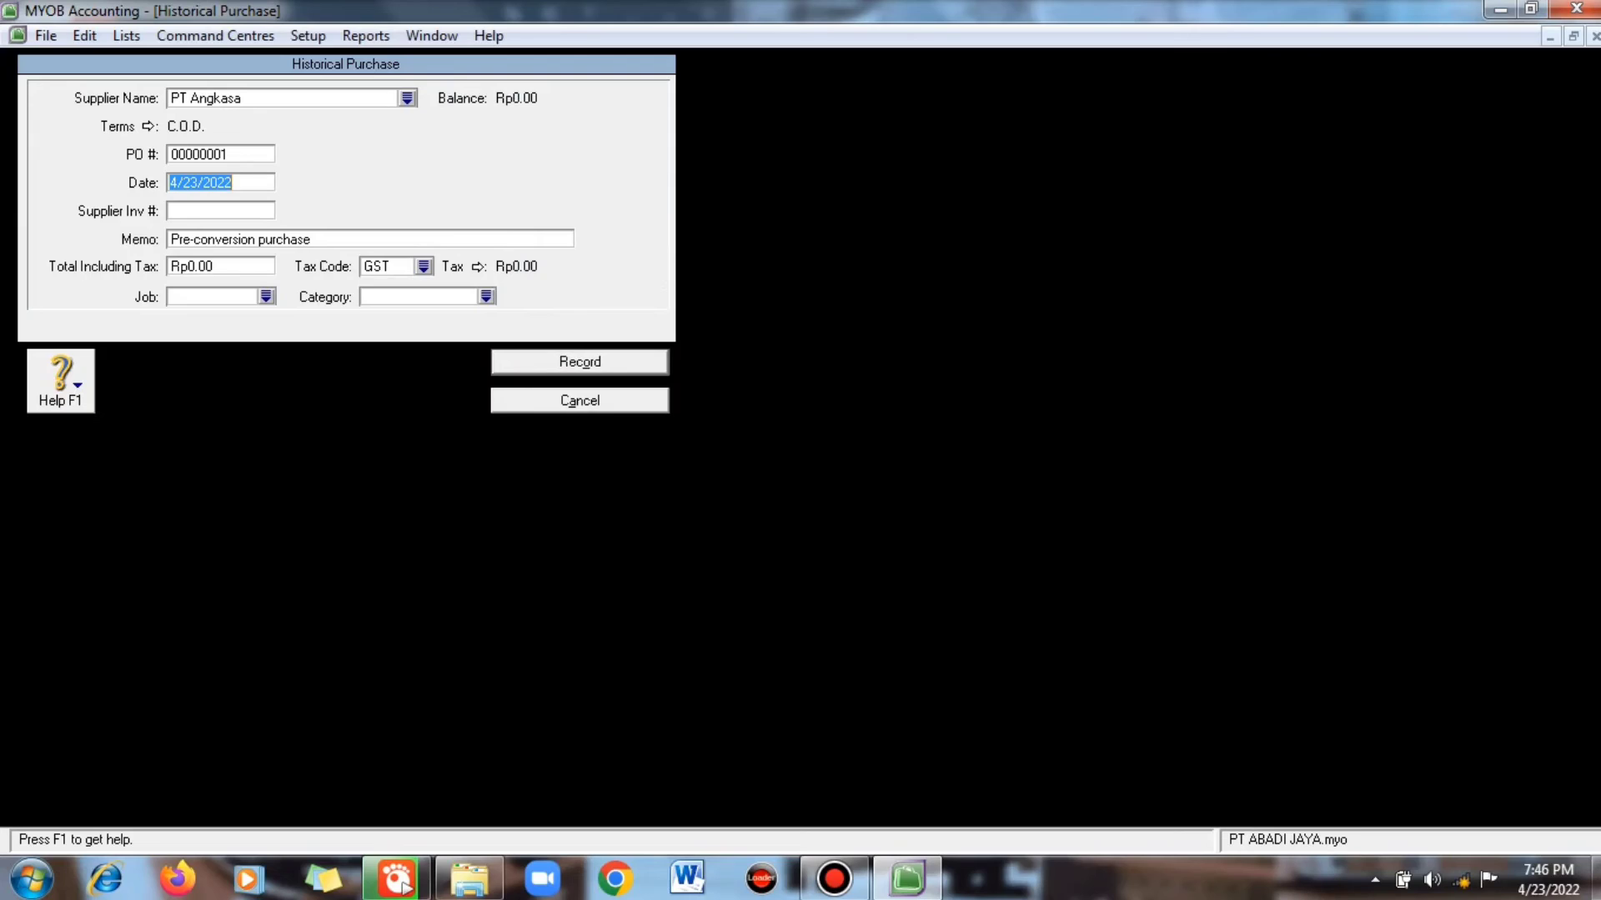
text(1/1/2020)
key(Tab)
key(Tab)
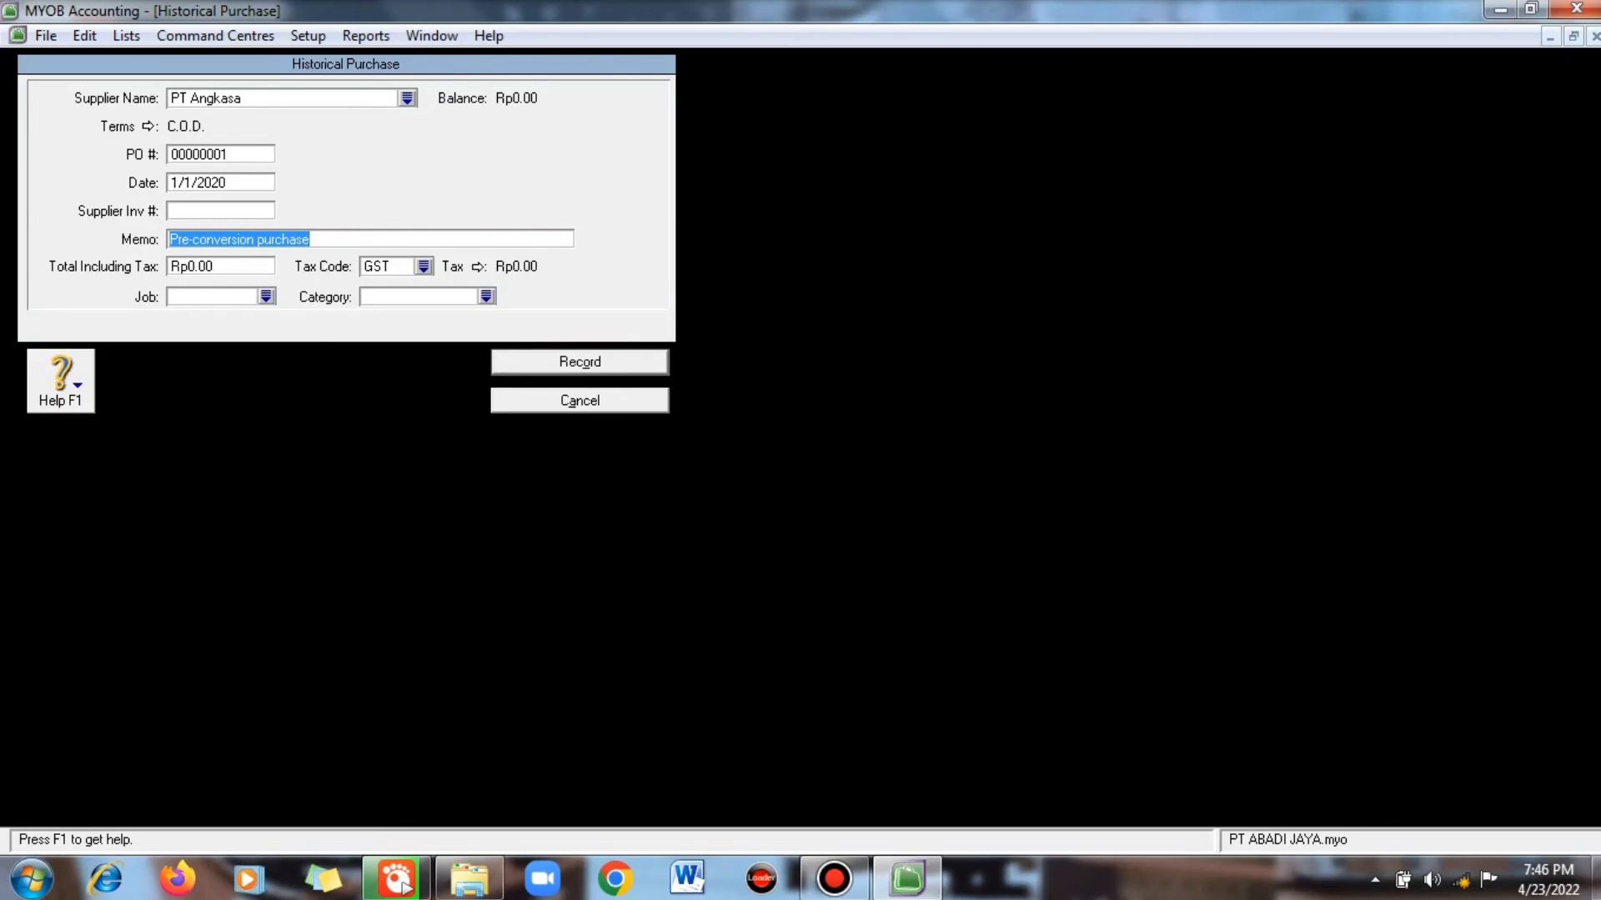
text(Saldo )
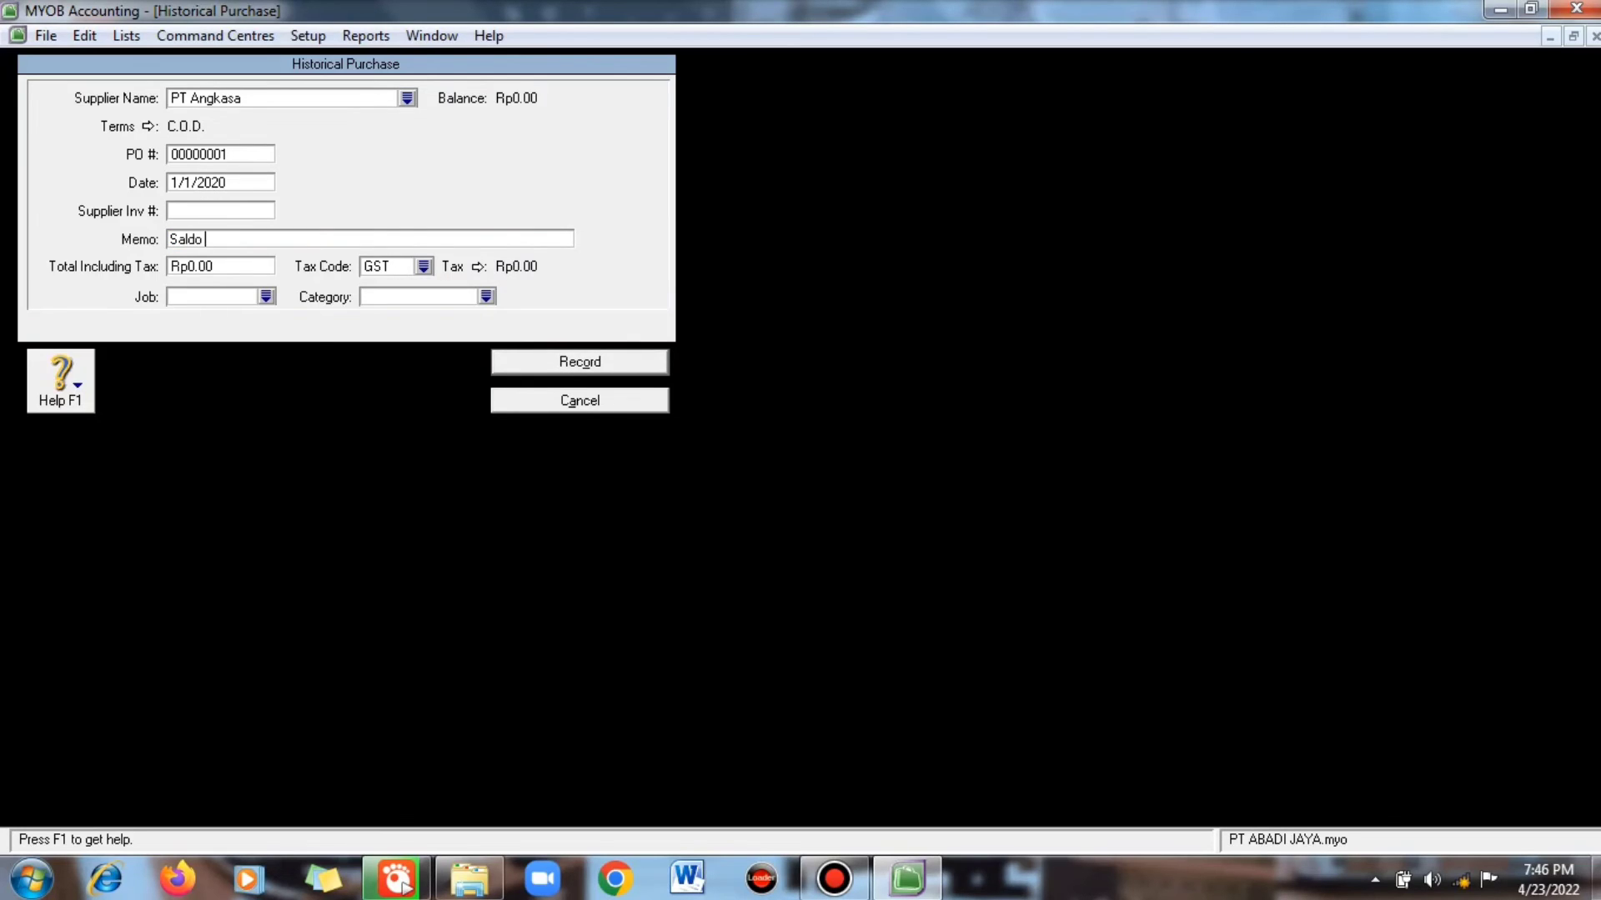
text(Awal Hutang)
key(Tab)
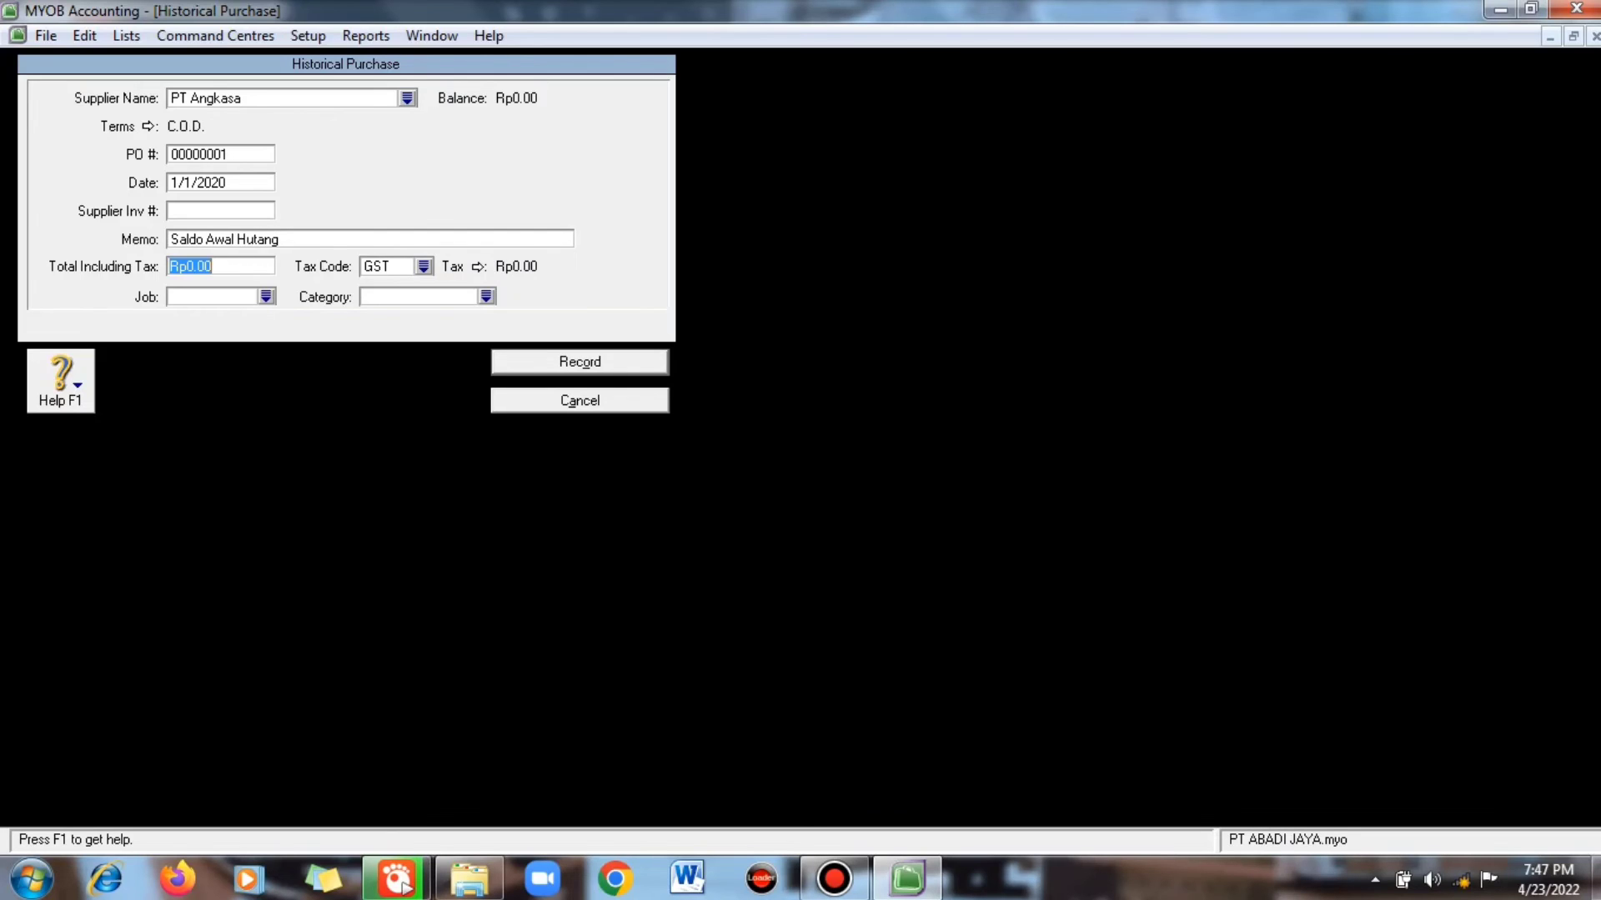
text(150000000)
- Assign job JB and category JKT, then record the purchase and acknowledge the note
click(266, 296)
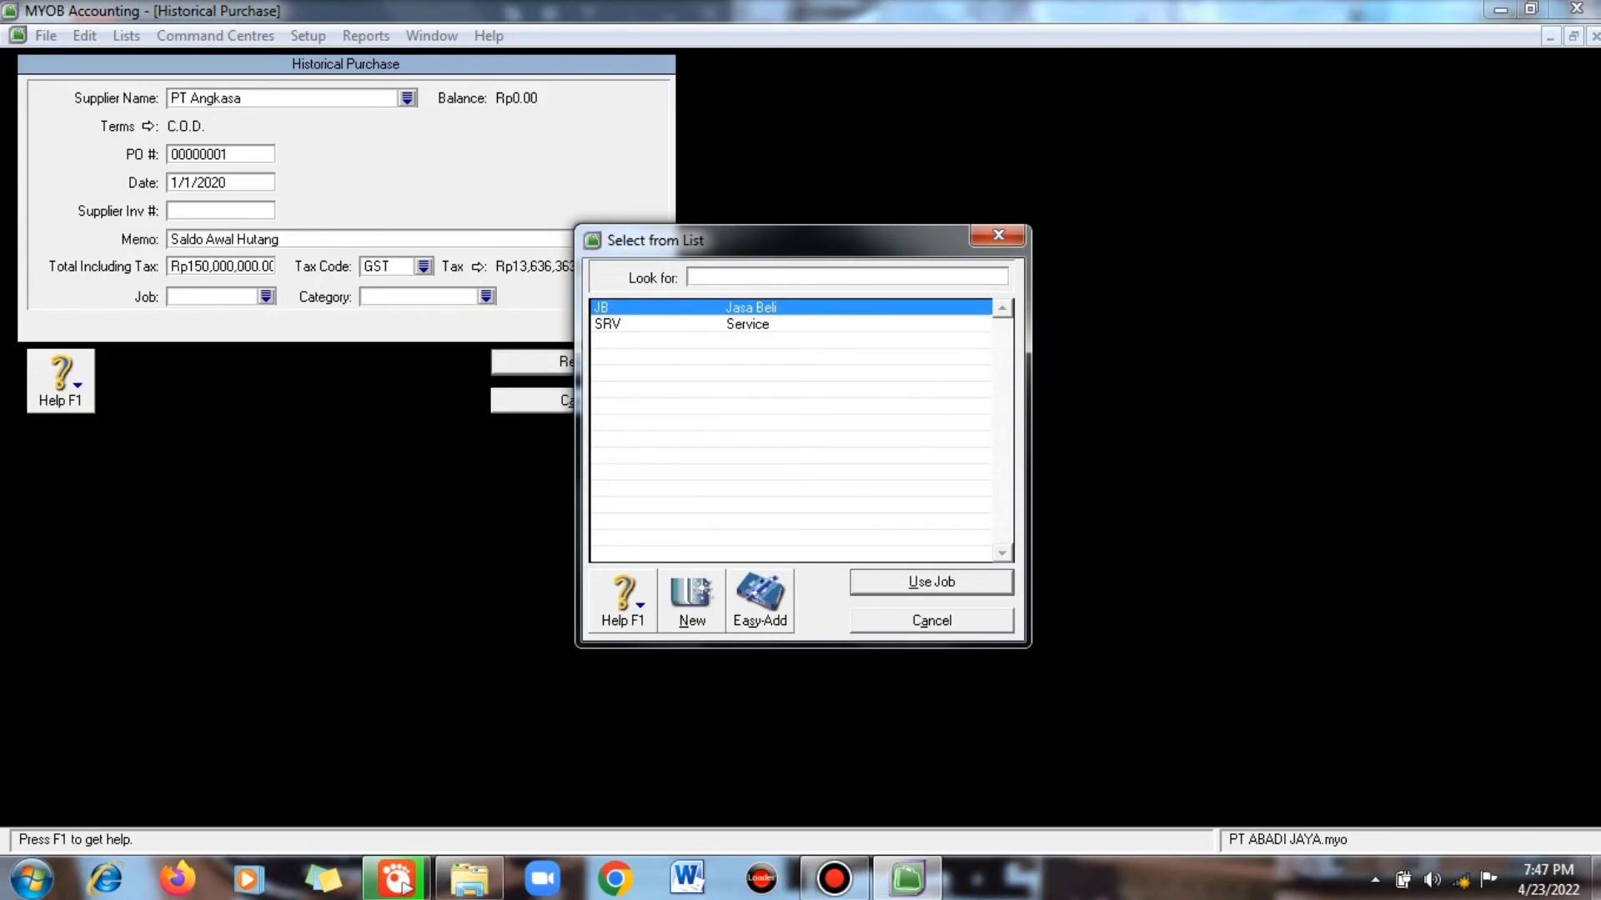
key(Return)
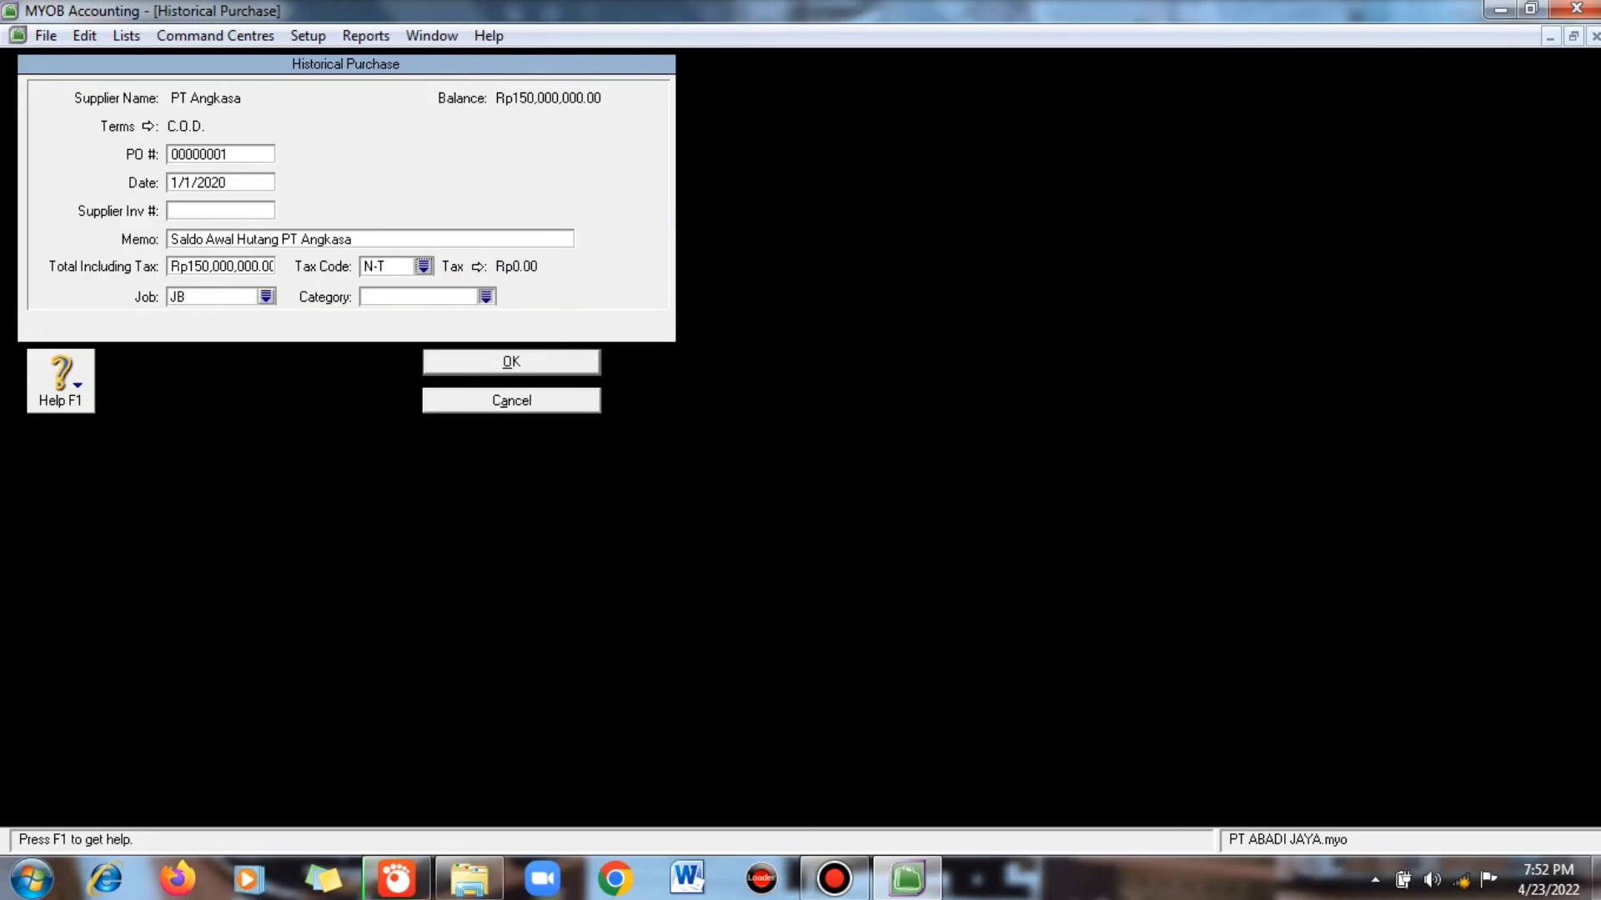
click(486, 296)
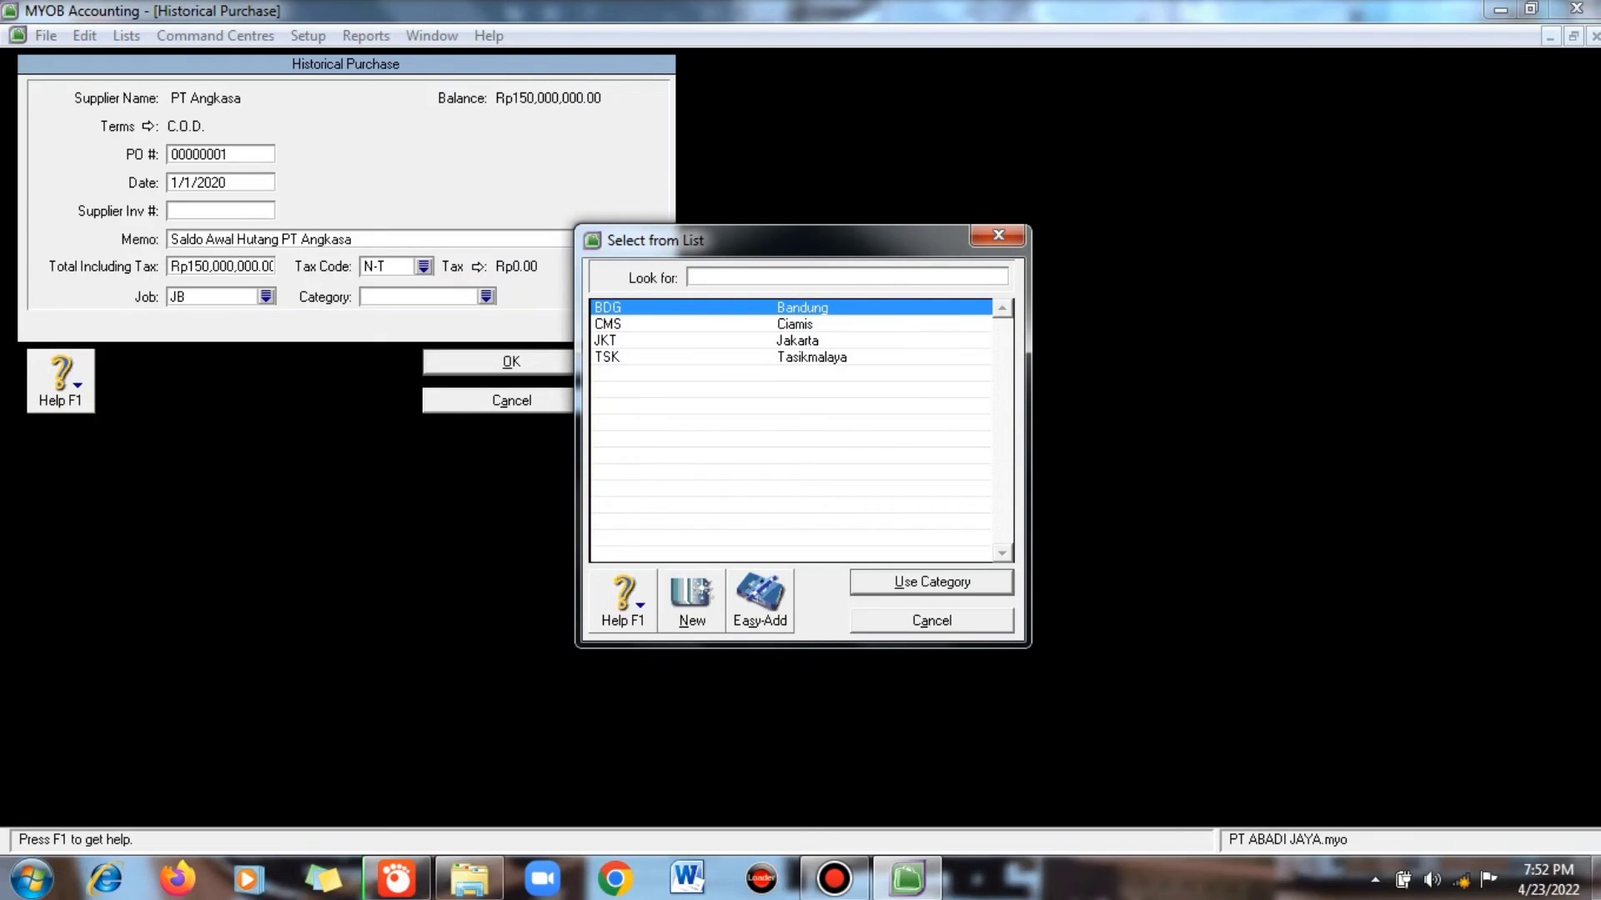
text(JKT)
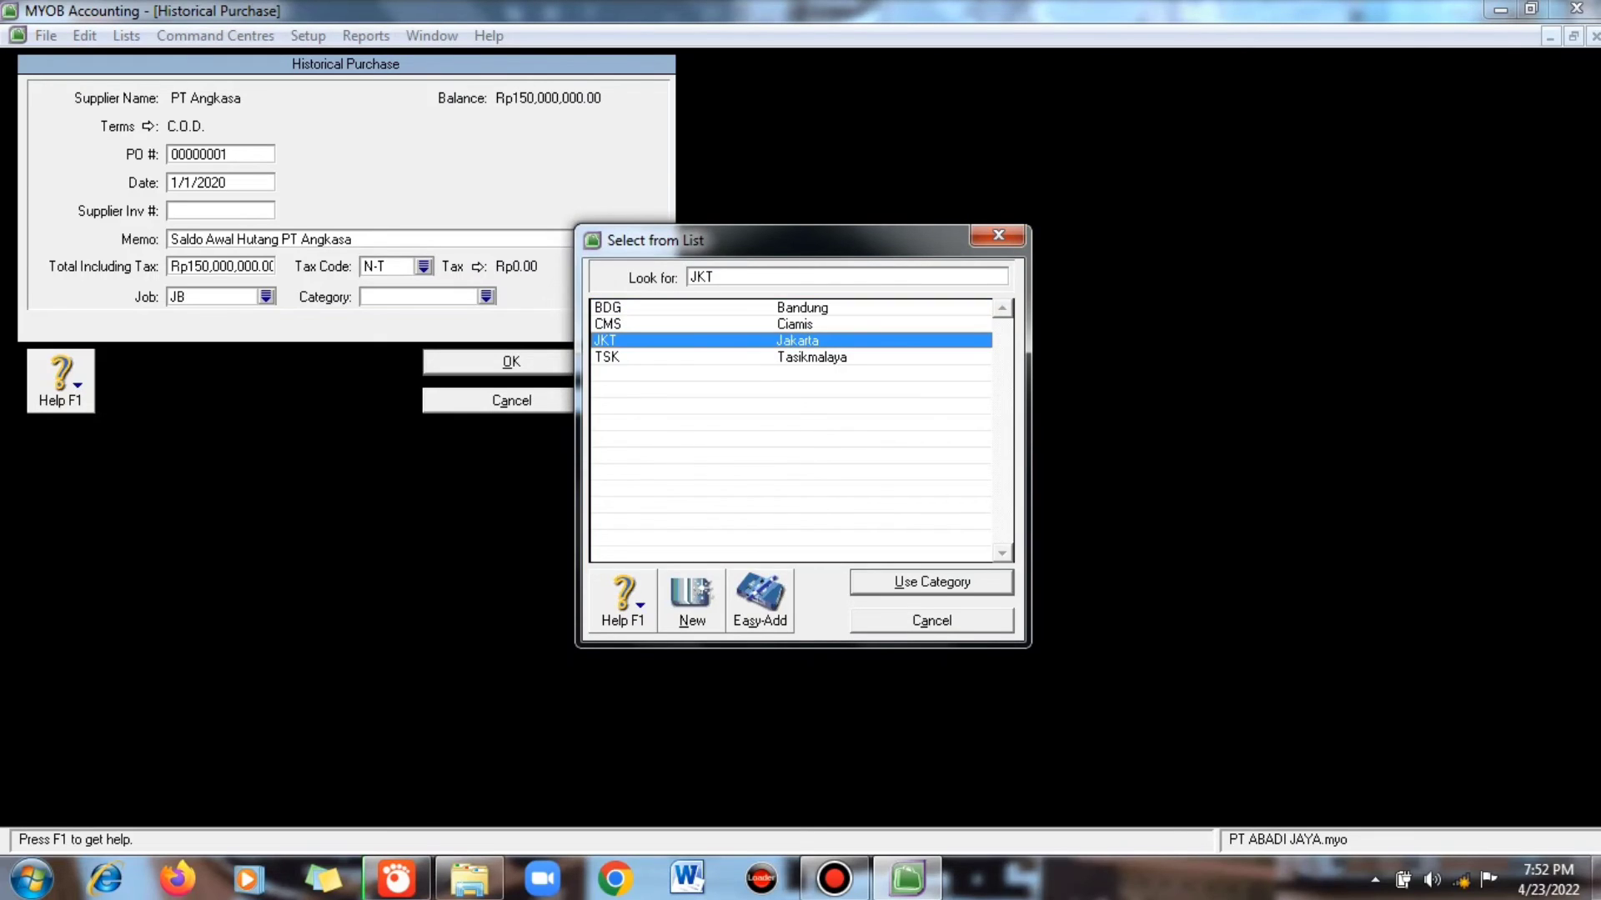
key(Return)
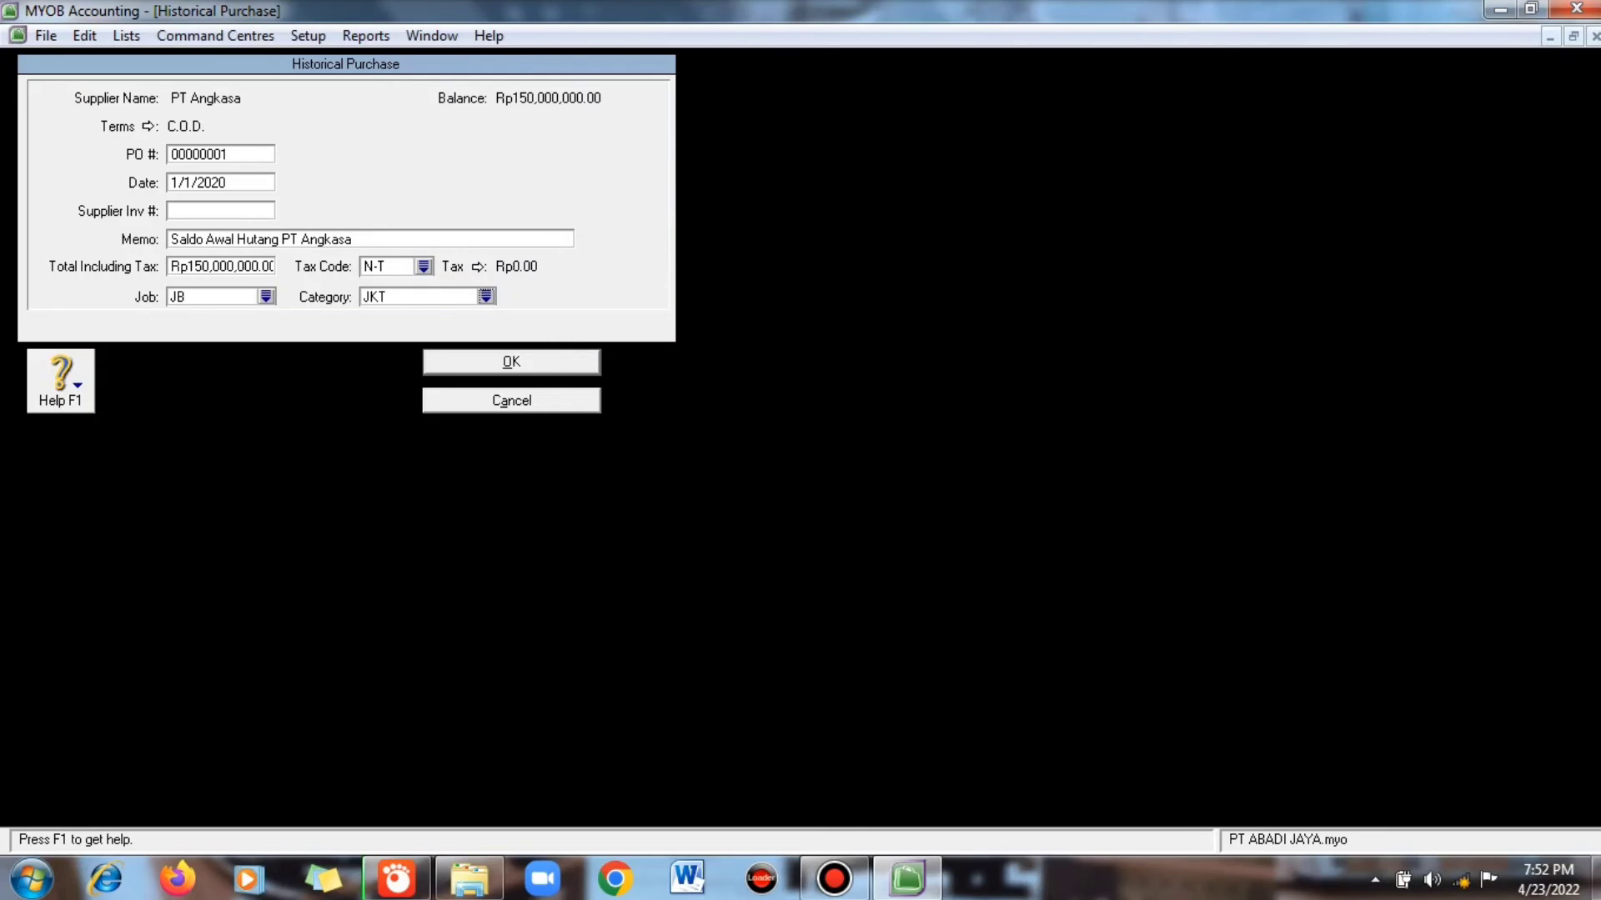
key(Return)
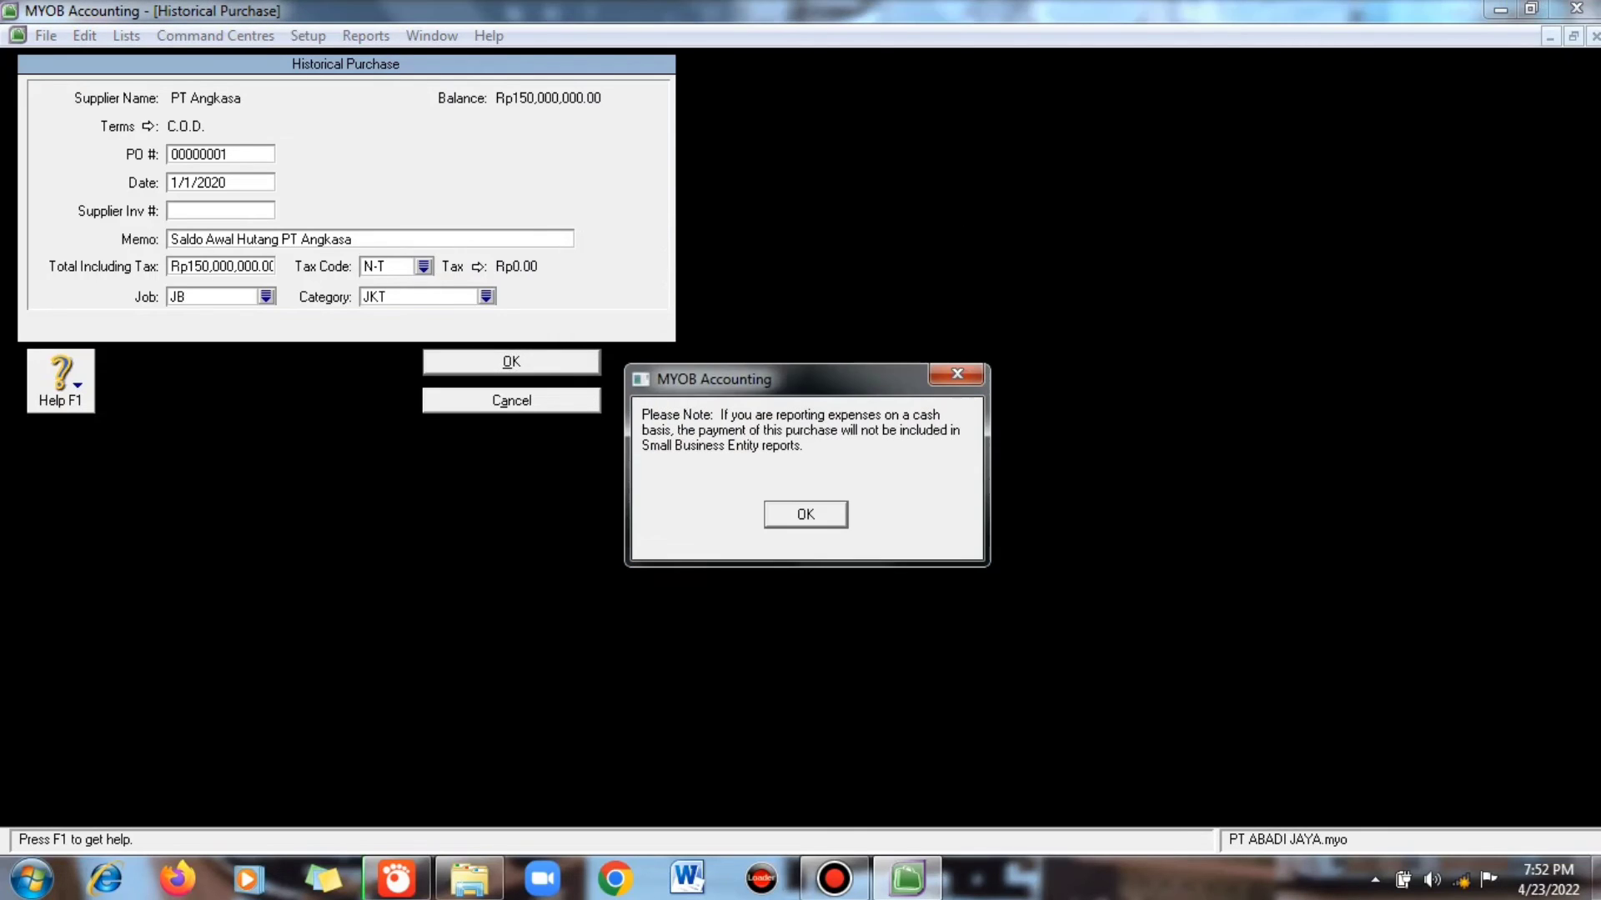
key(Return)
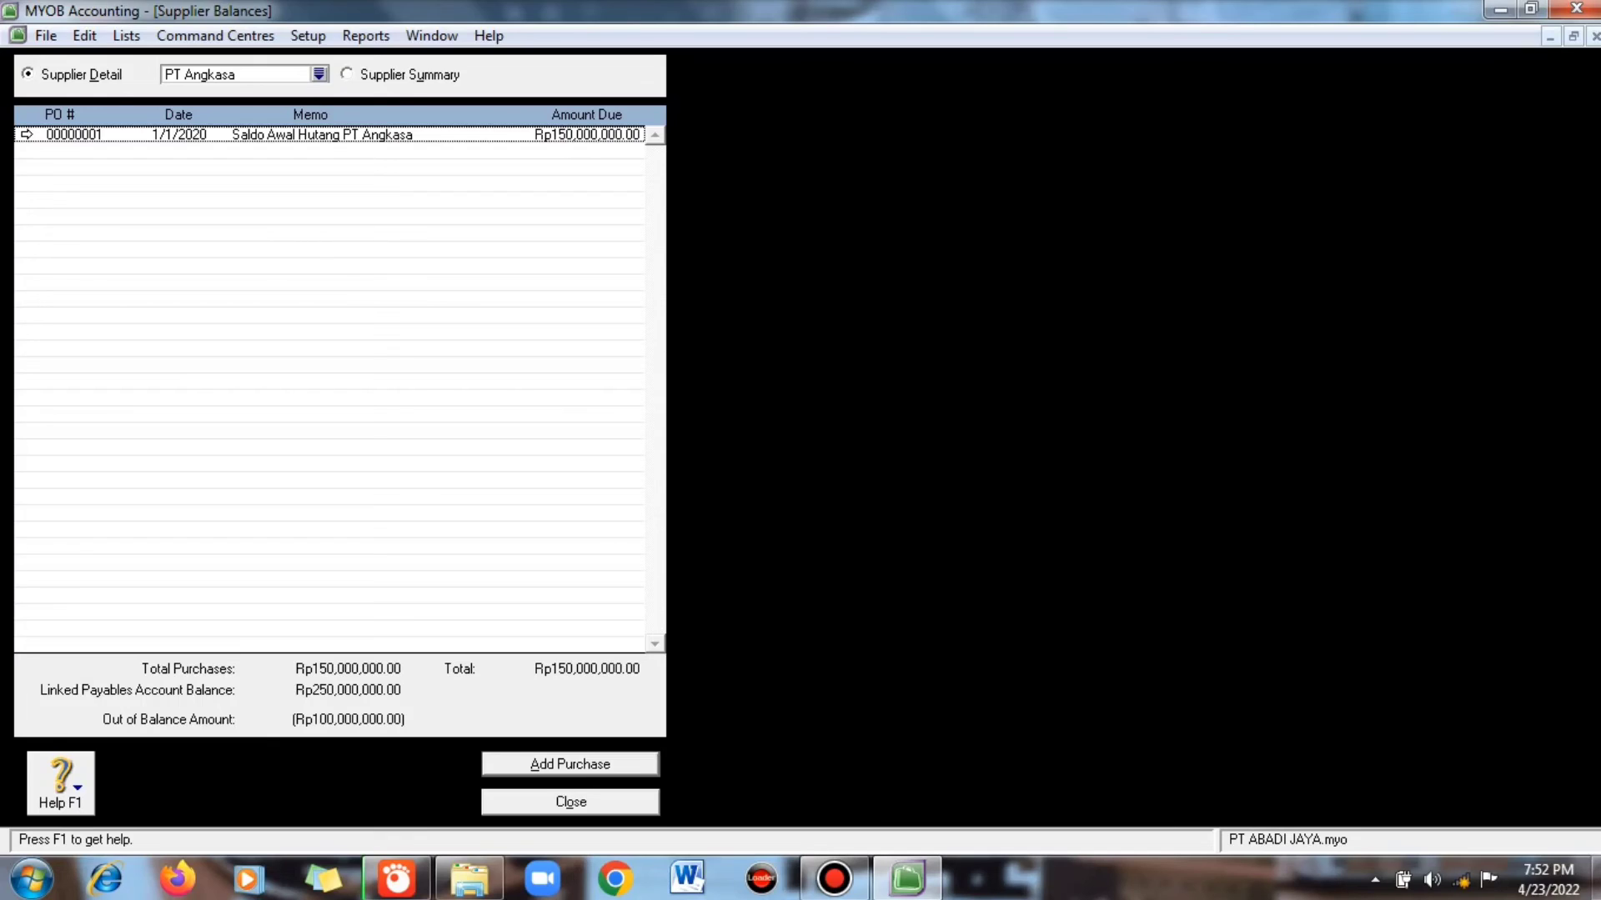
- Start a historical purchase for PT. Agung with memo 'Saldo Awal Hutang PT Agung' and total 100,000,000
key(alt+a)
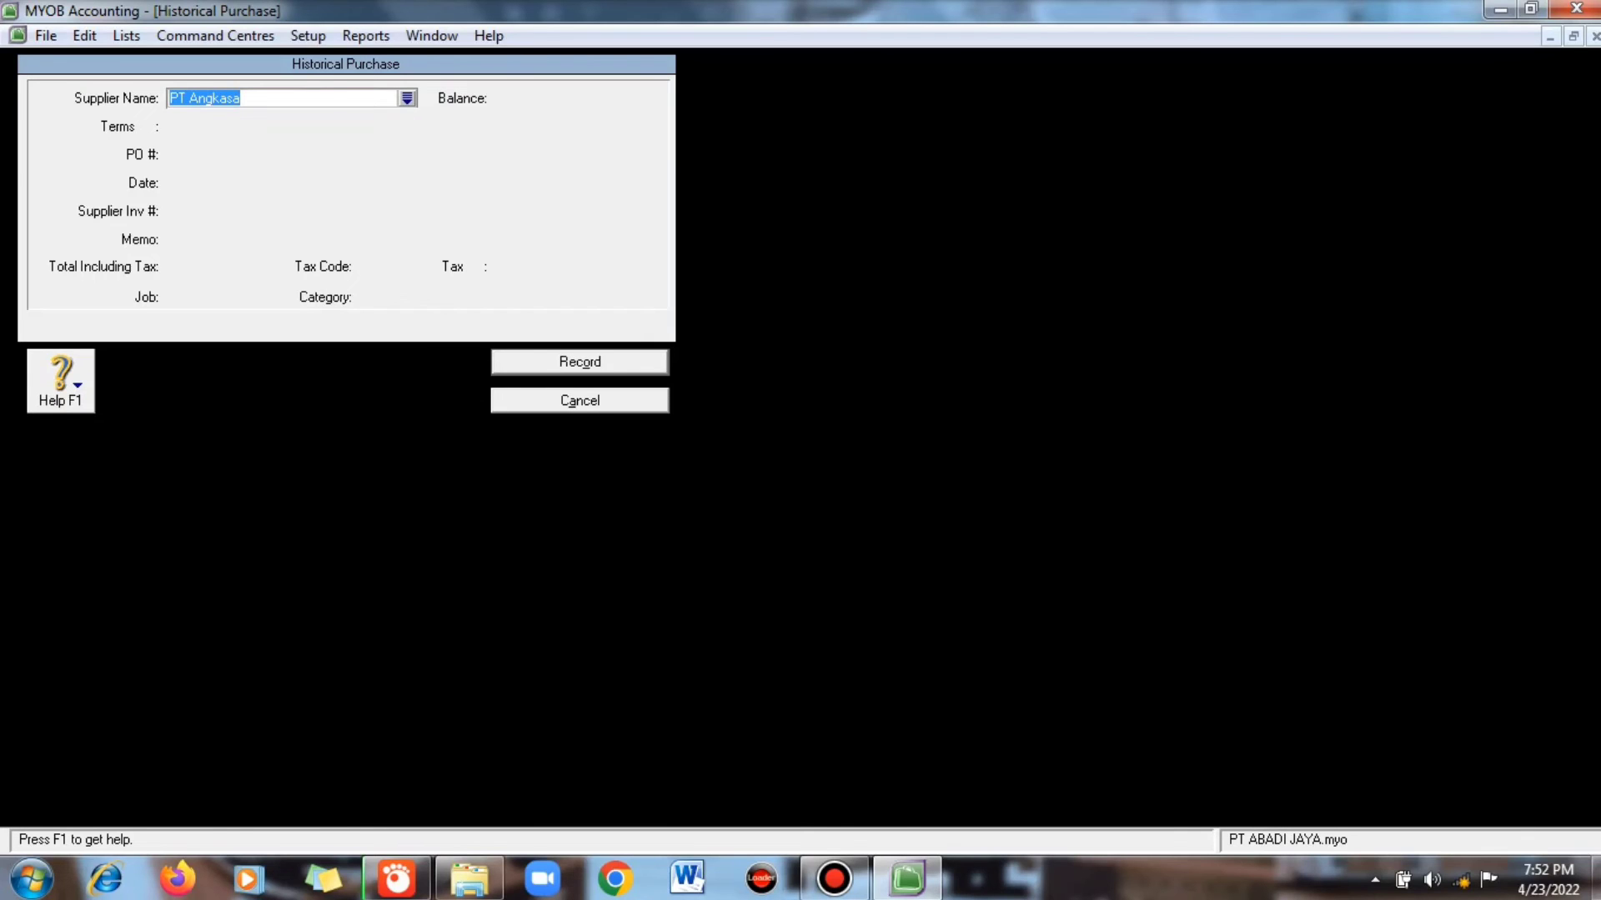
key(Tab)
key(Down)
key(Return)
key(Tab)
key(Tab)
key(Tab)
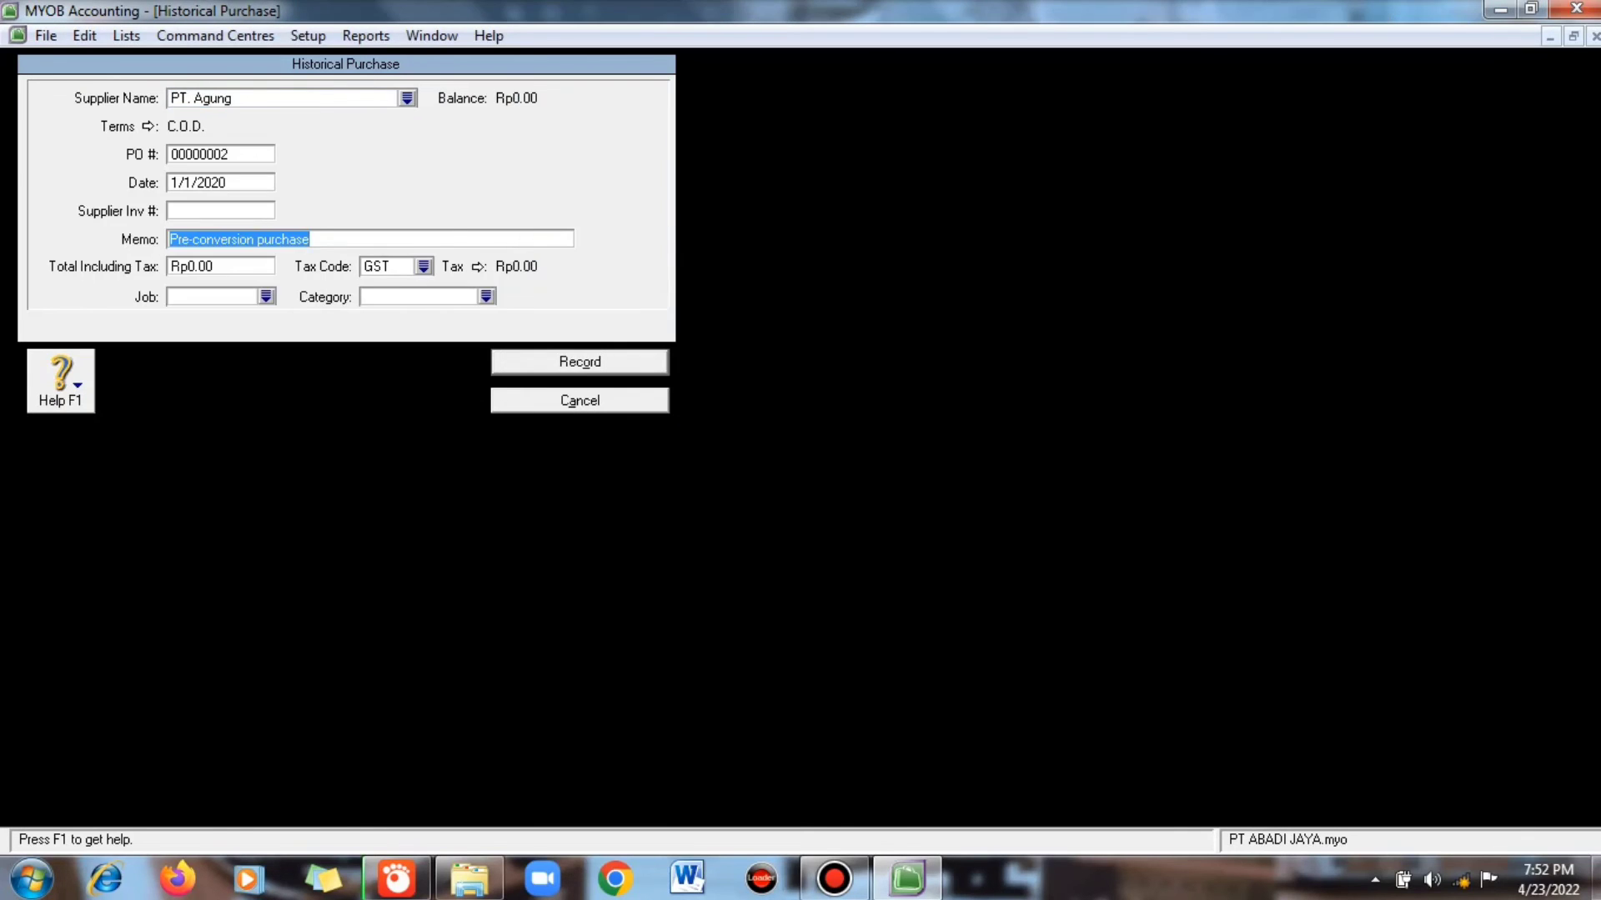
text(Saldo Awal Hutang PT Agung)
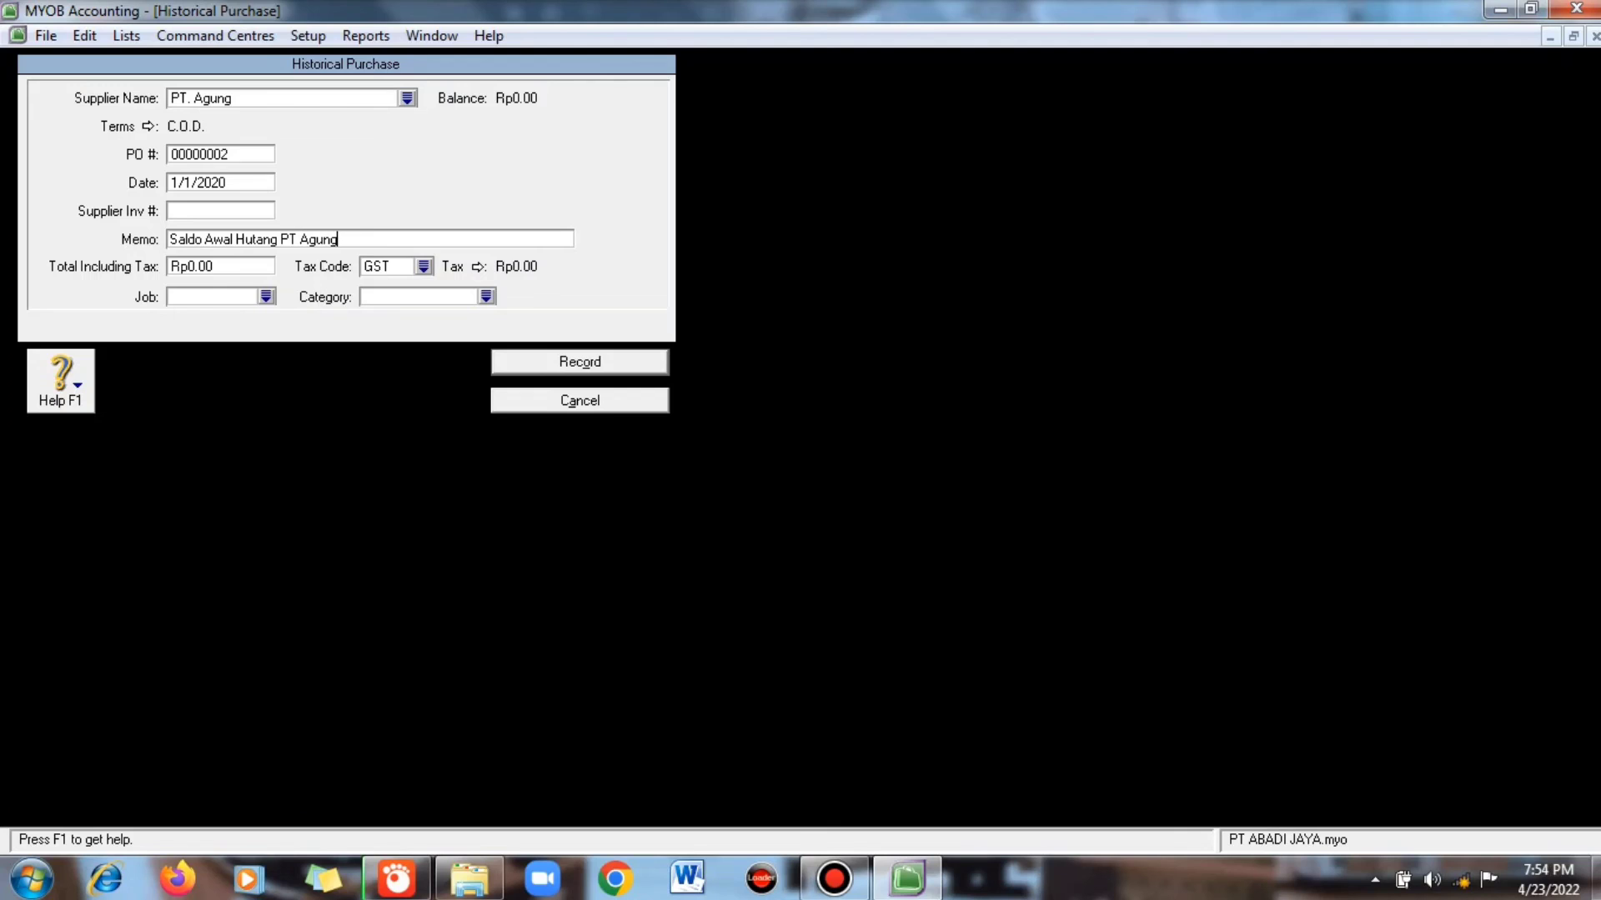
key(Tab)
text(100,000,000)
click(266, 297)
- Set job JB, tax code N-T and category BDG, record the purchase, and dismiss the messages
click(932, 578)
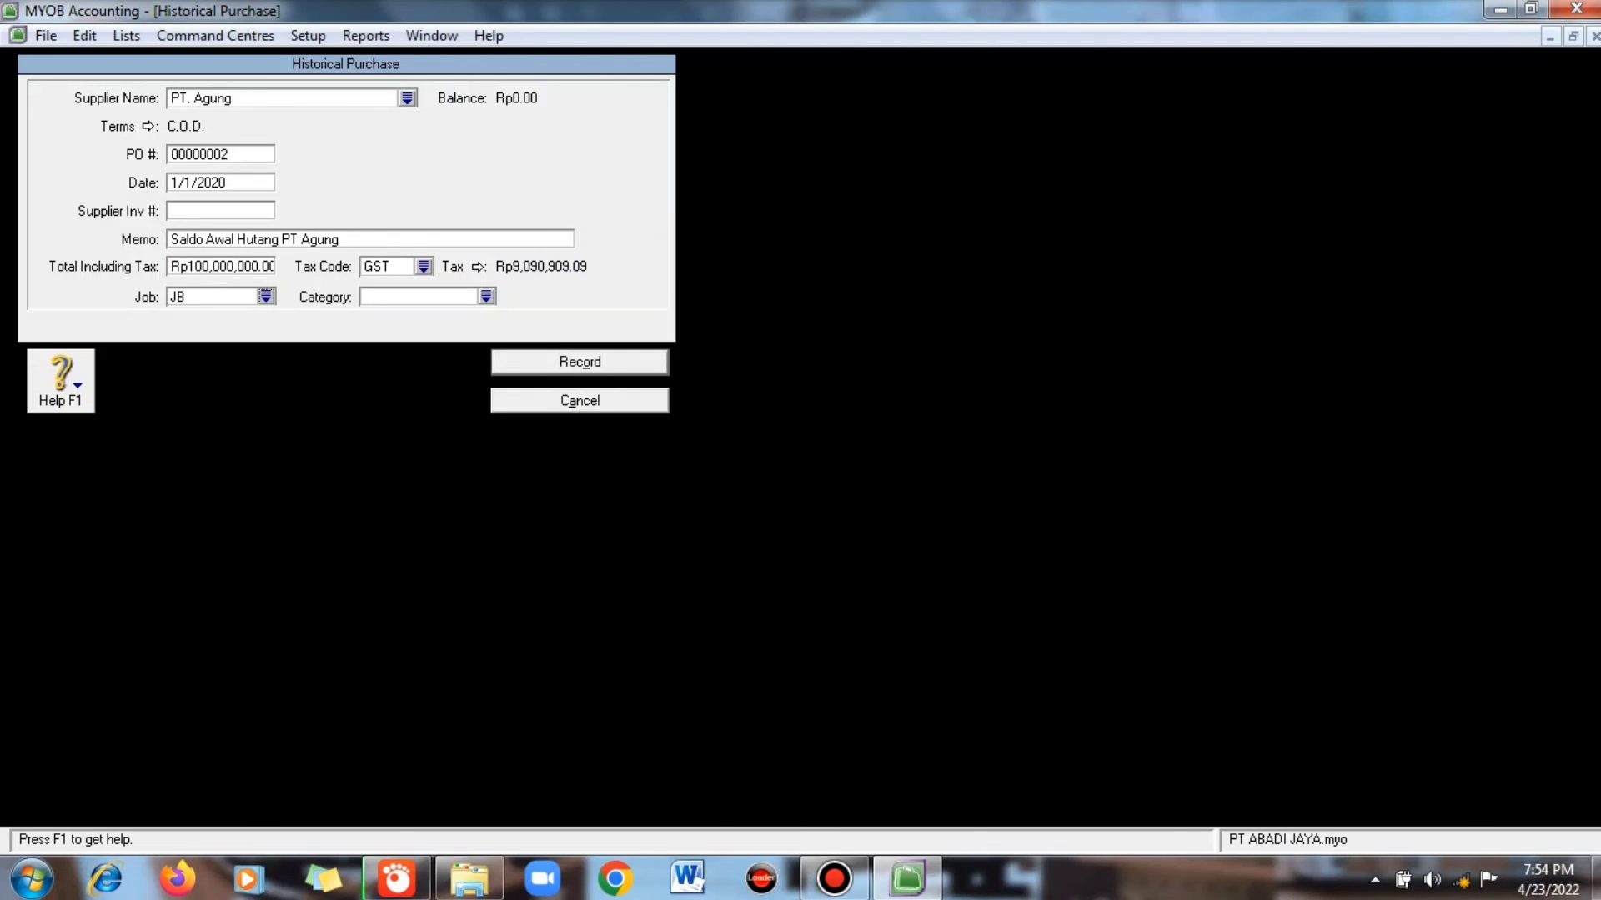
click(424, 267)
click(692, 405)
click(932, 578)
click(486, 297)
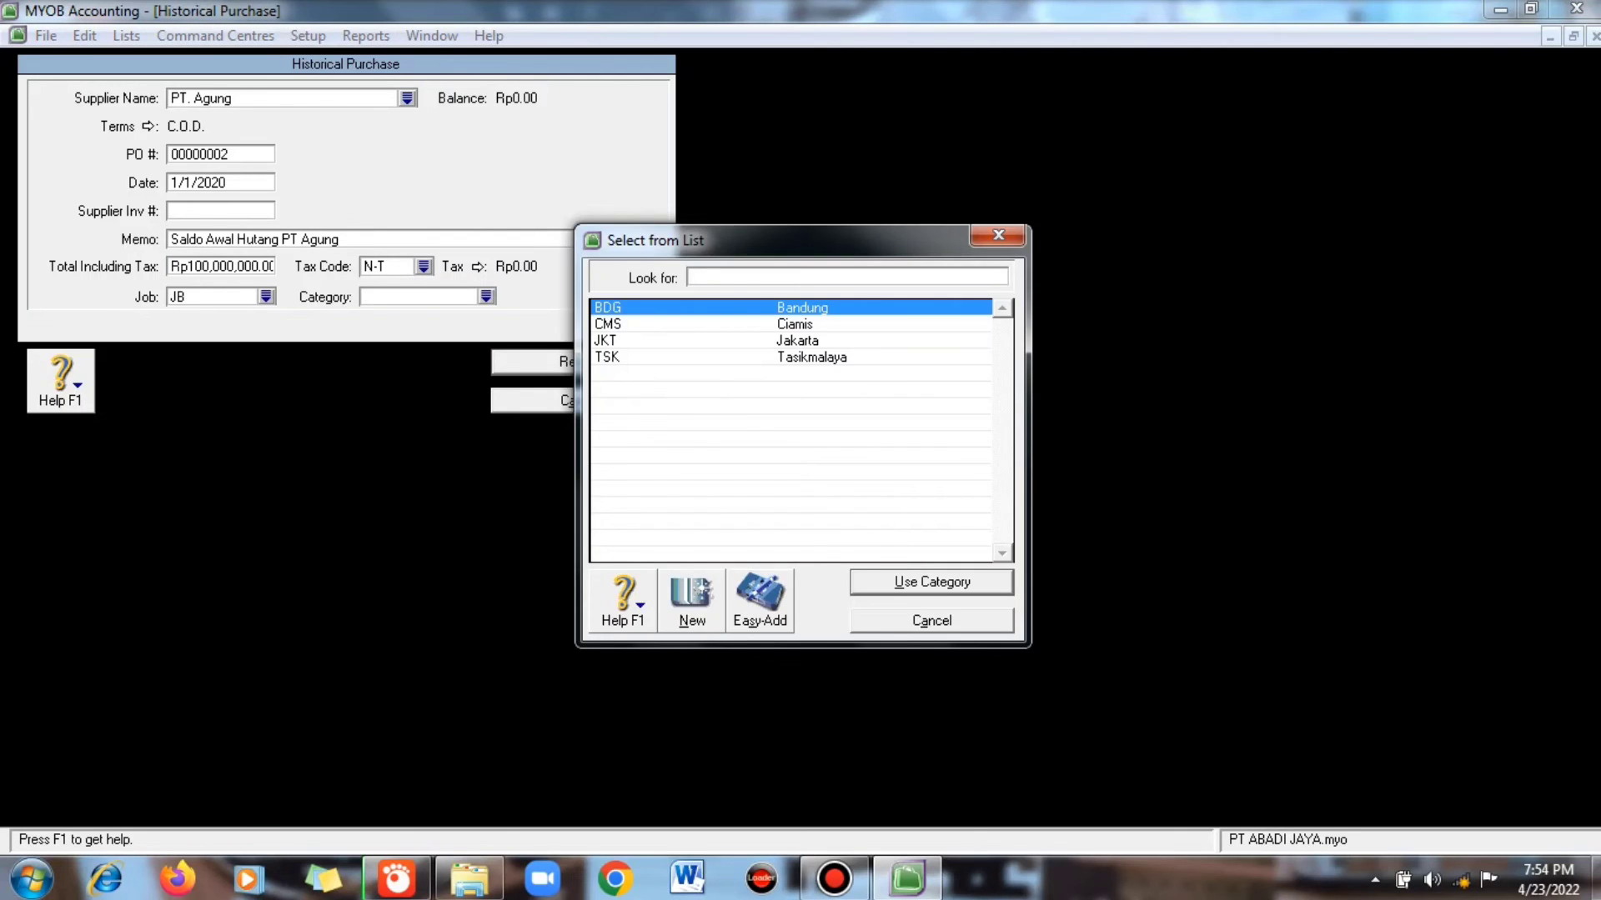
double_click(692, 307)
click(580, 363)
click(805, 540)
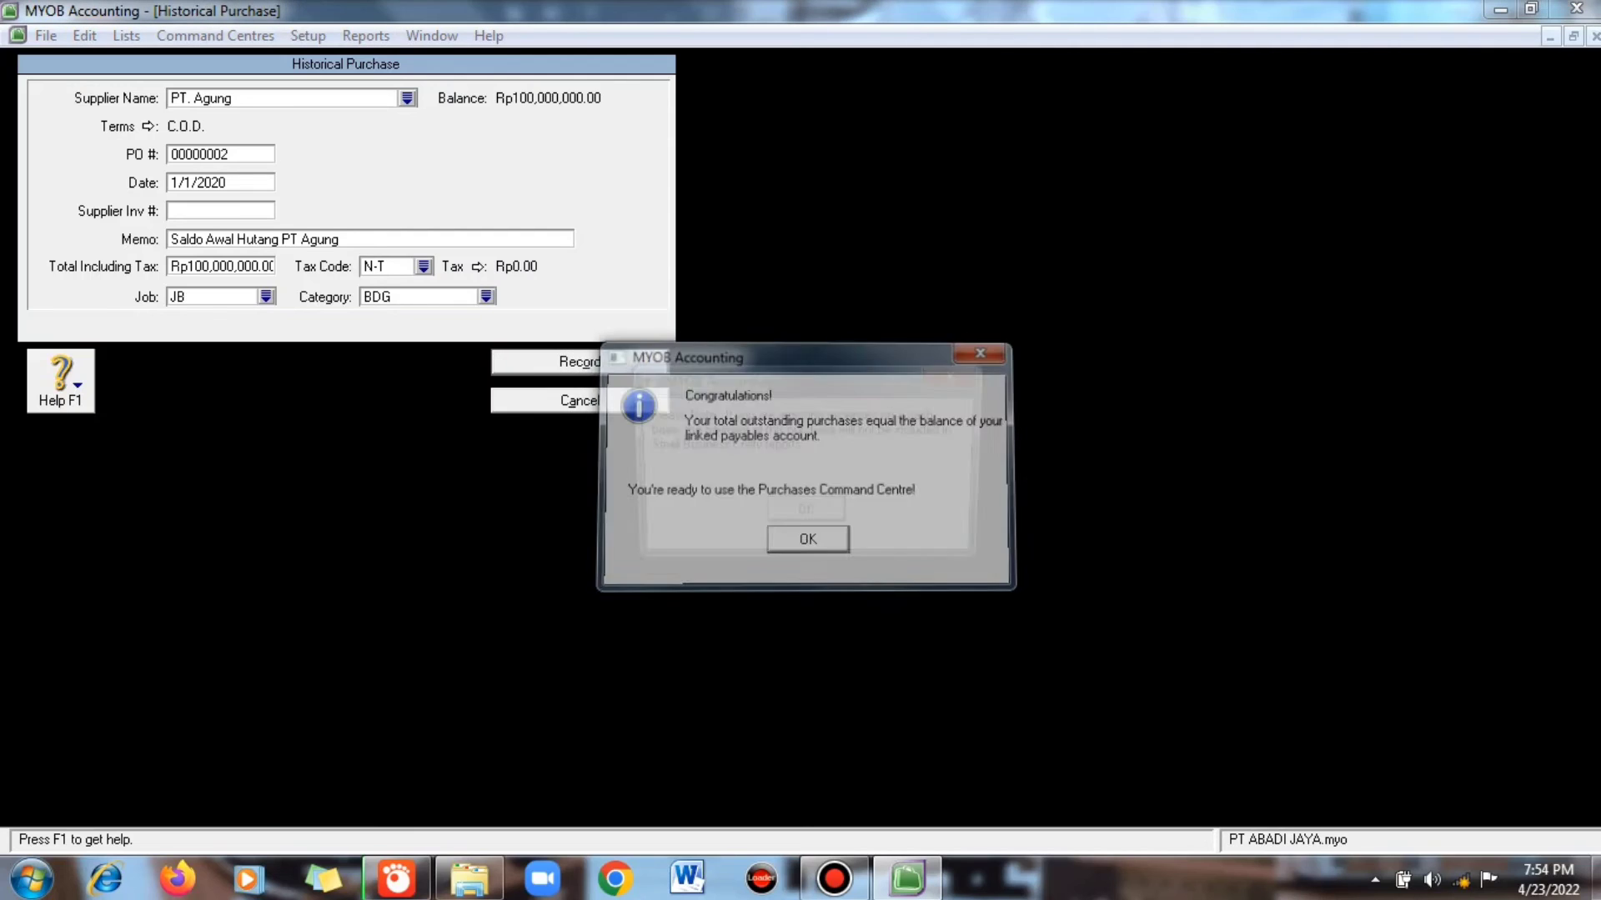
click(805, 514)
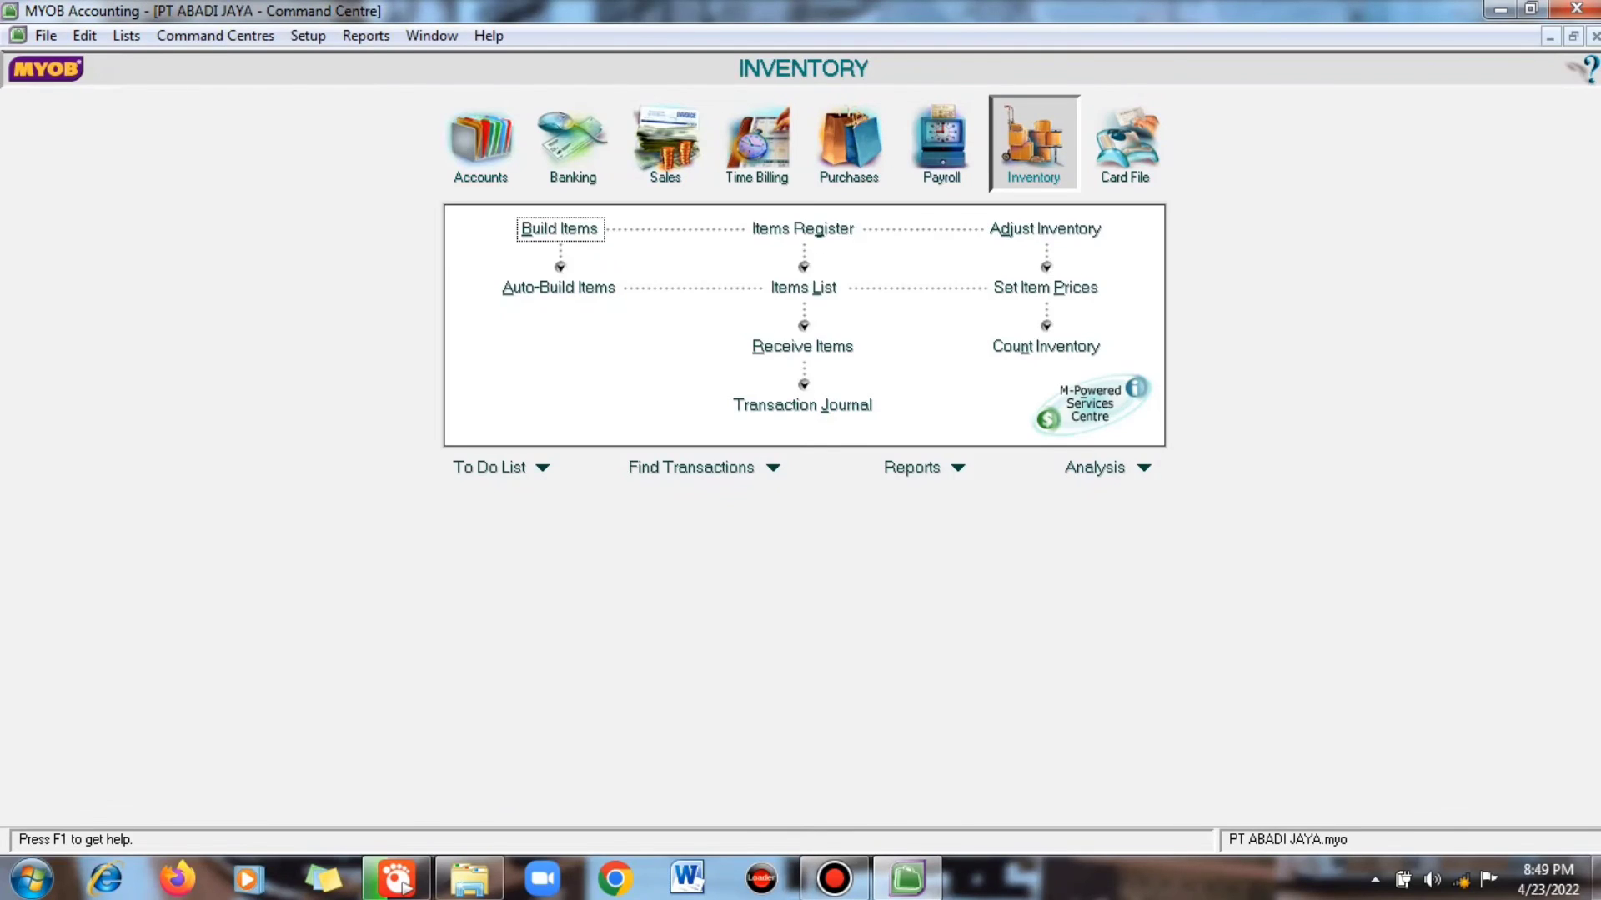
- In Count Inventory, enter counts for OPPO, Vivo, Samsung, Realme and Xiaomi (7, 9, 8, 5, 6) and adjust inventory
click(1045, 346)
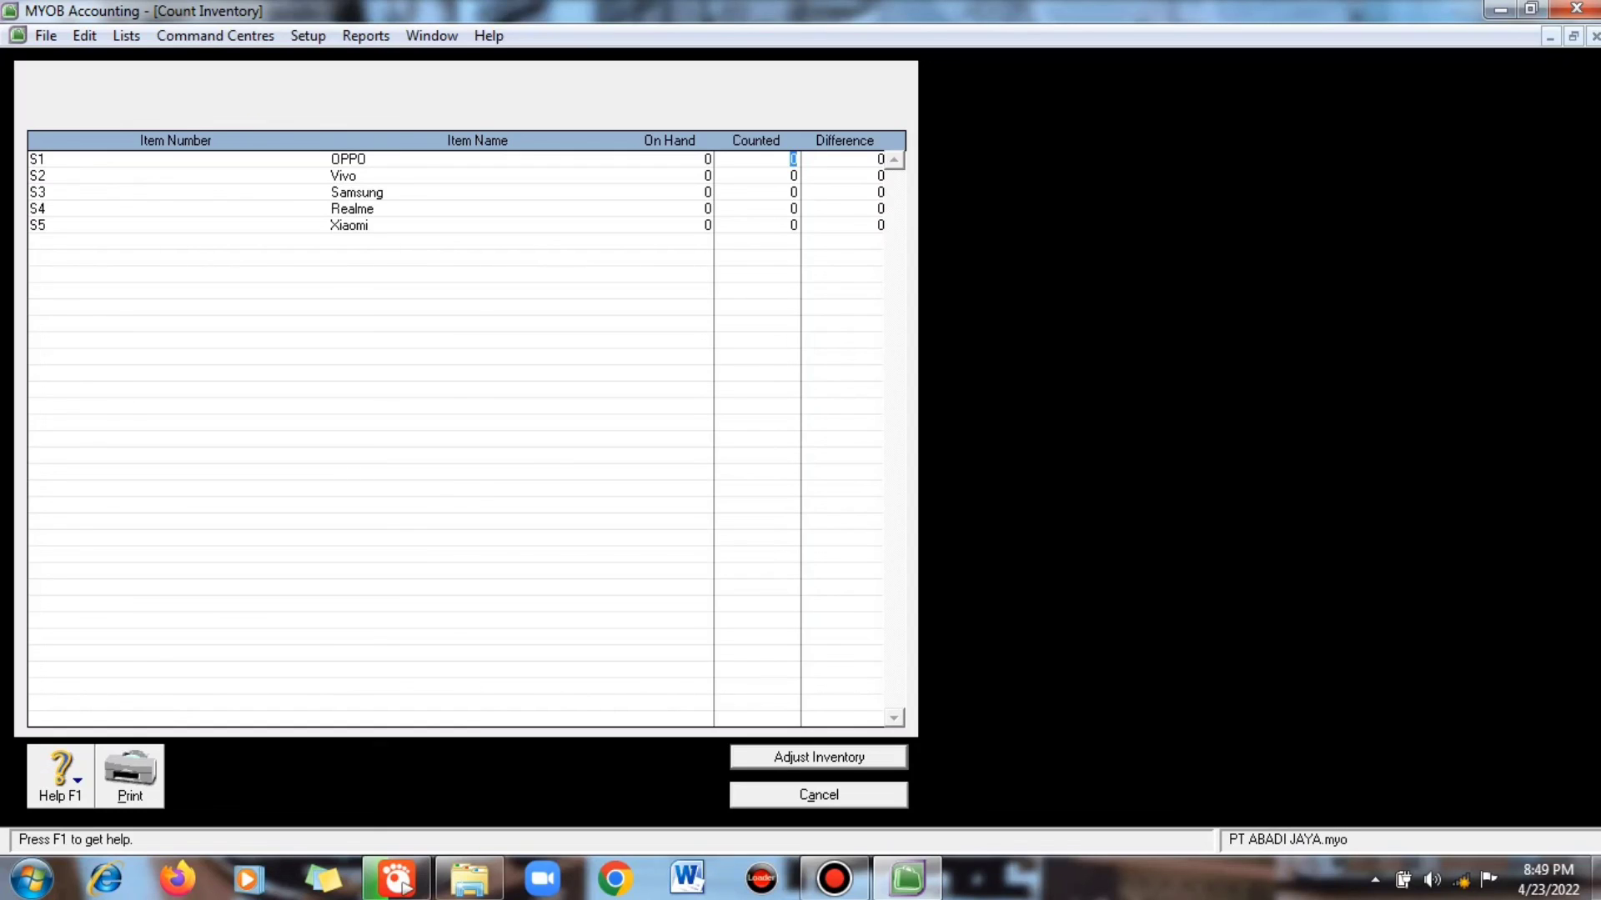
text(7)
key(Tab)
text(5)
key(Tab)
text(8)
key(Tab)
text(5)
key(Tab)
text(6)
key(Tab)
key(Return)
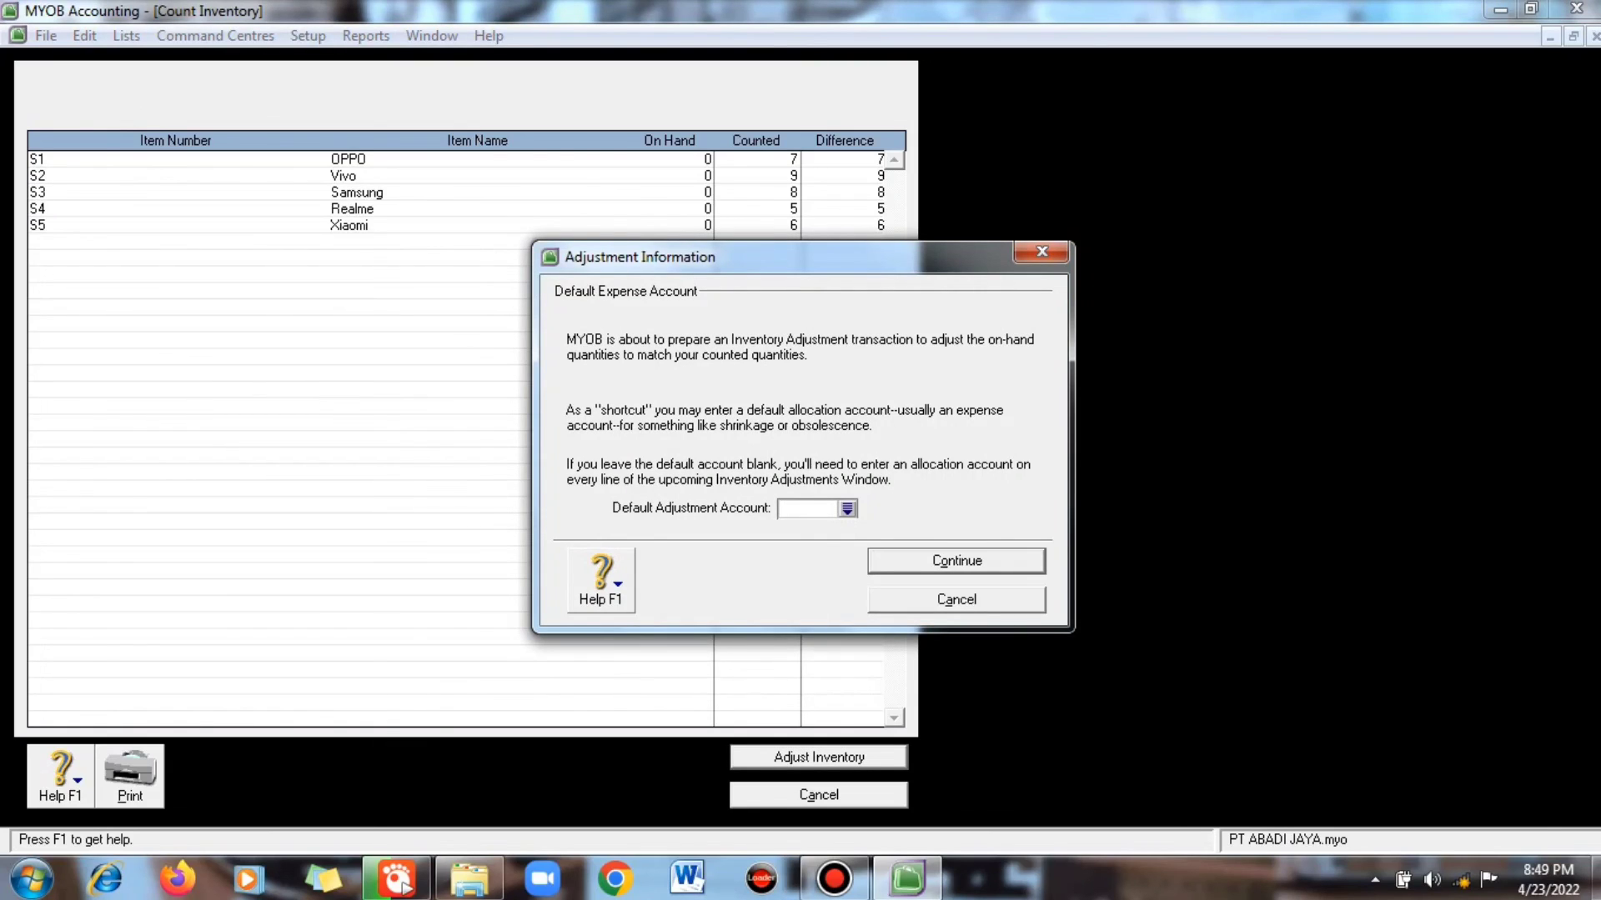
- Treat the adjustment as opening balances dated 1/1/2020 with memo 'Persediaan Barang Dagang'
key(Return)
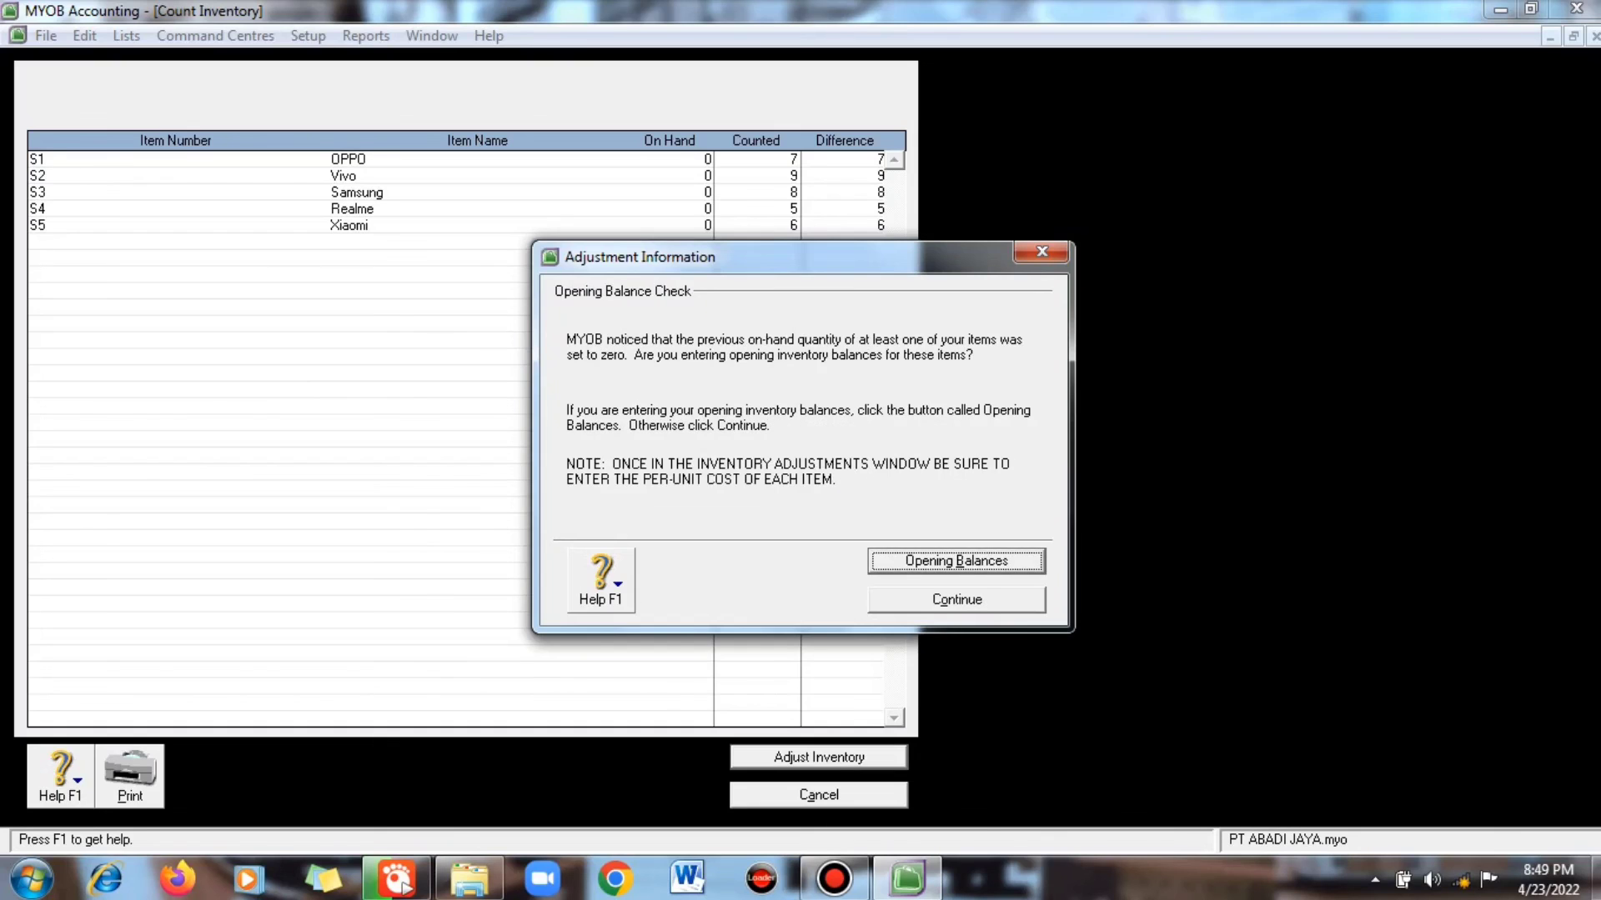
key(Return)
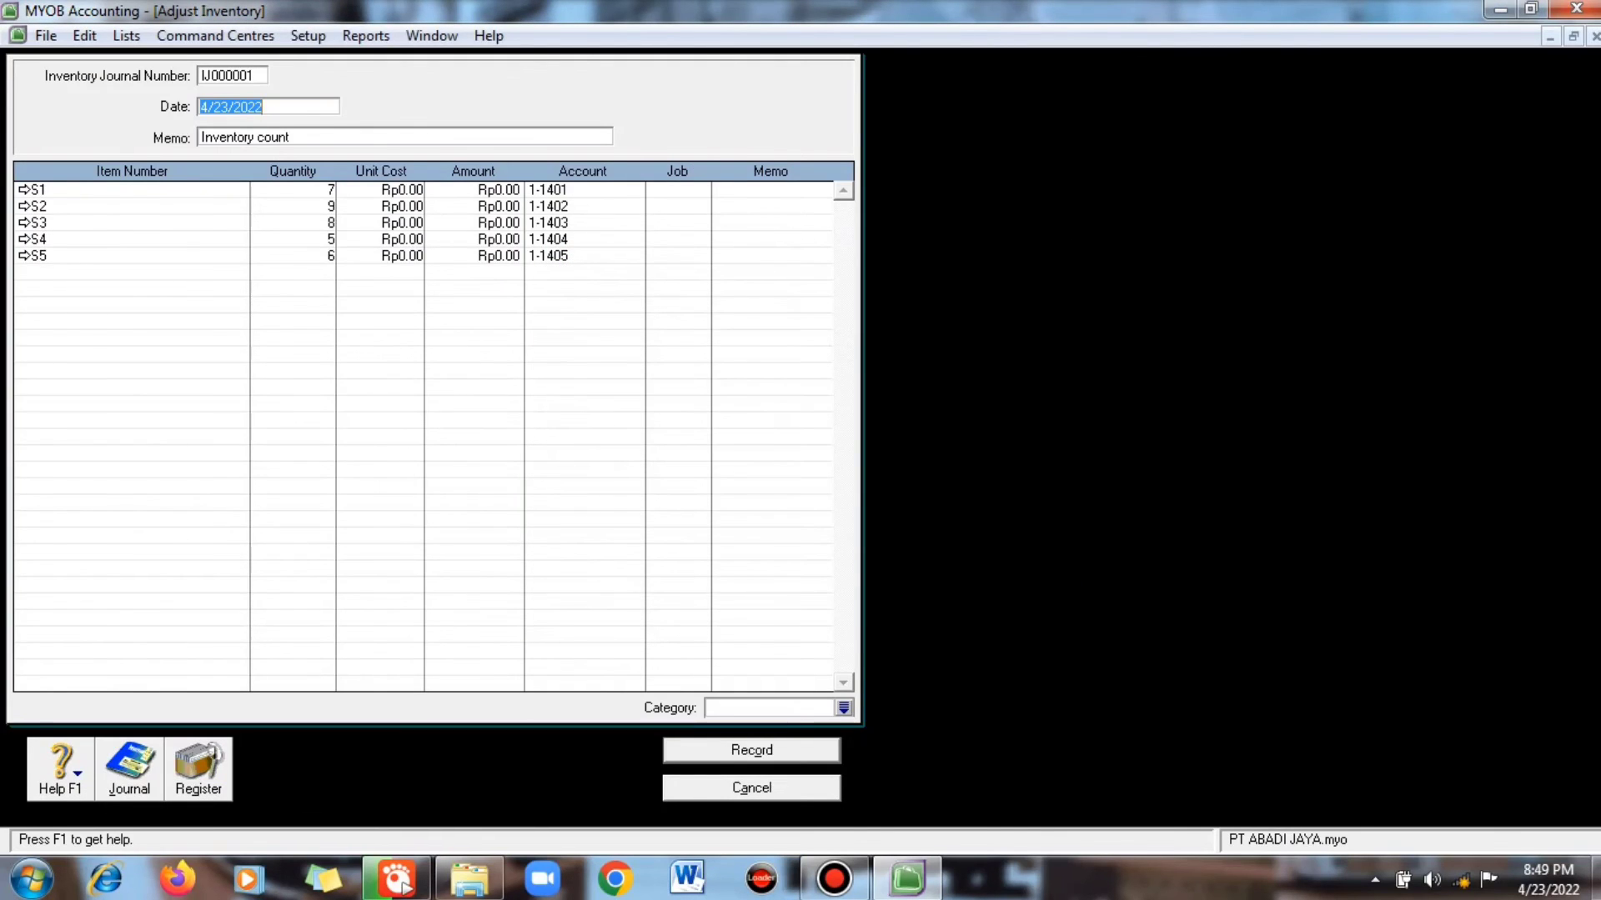
text(1/1/2020)
key(Tab)
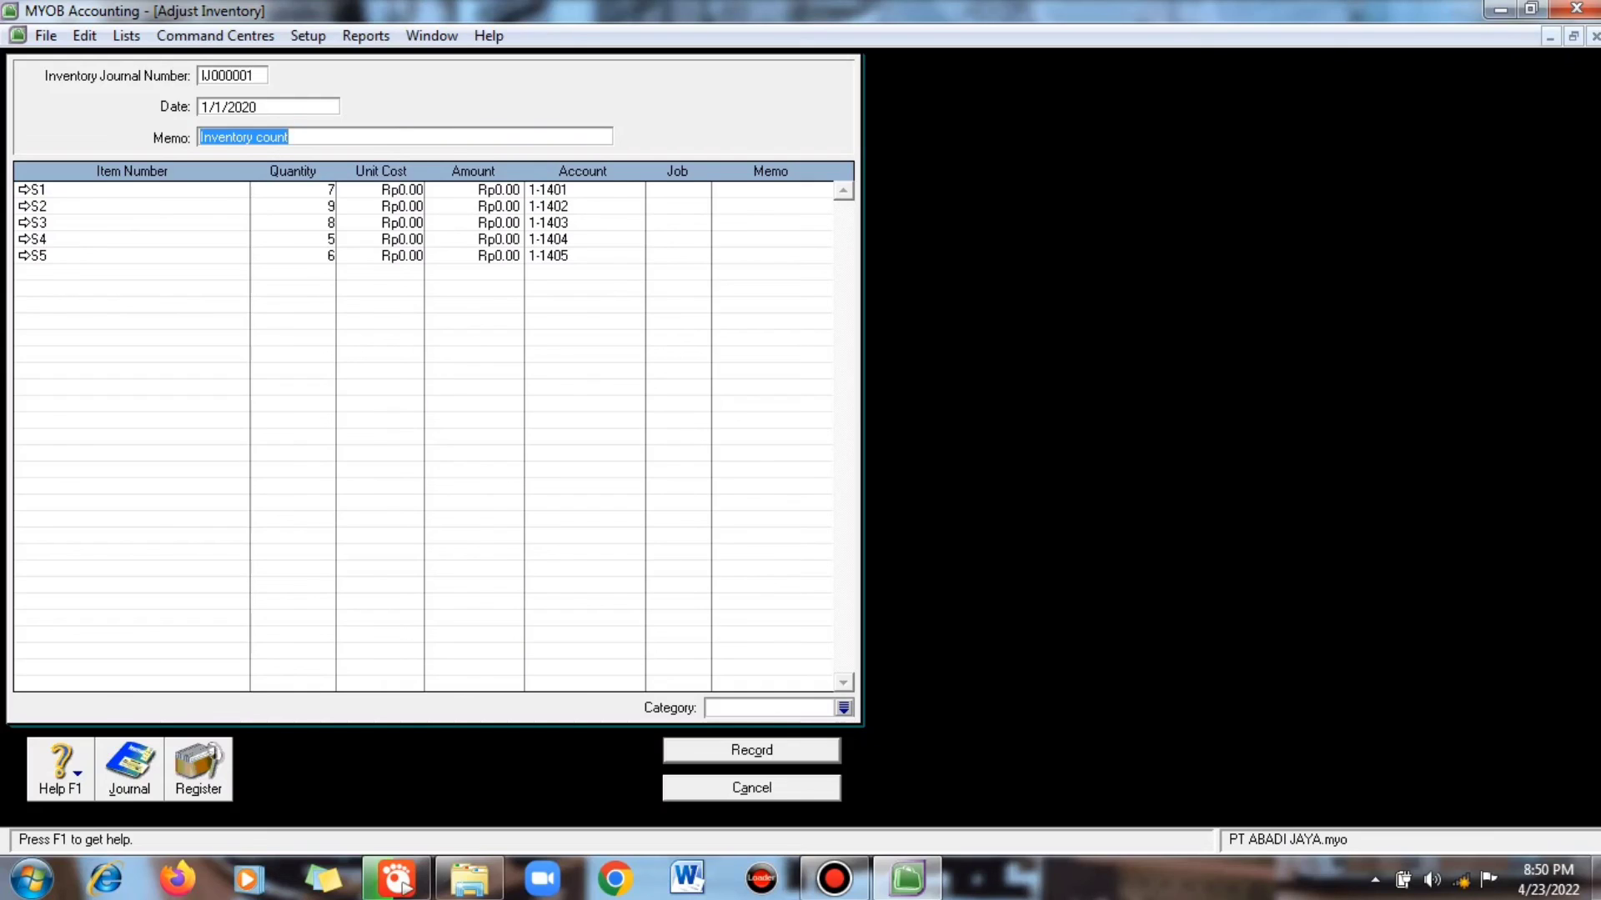
text(P)
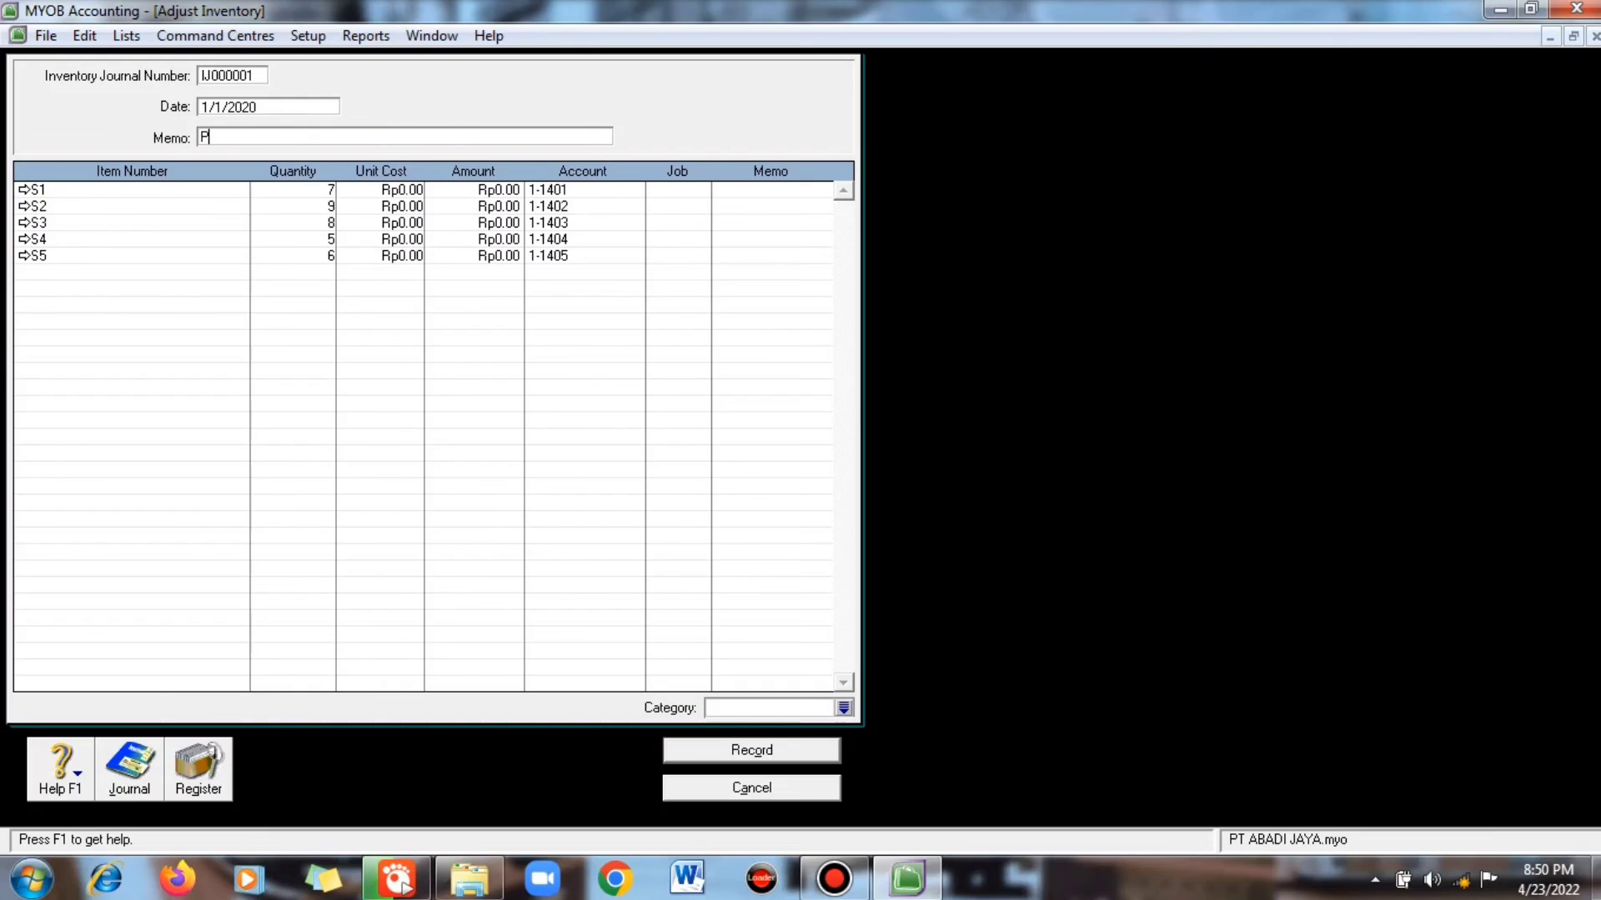
text(ersediaan Barang Dagang)
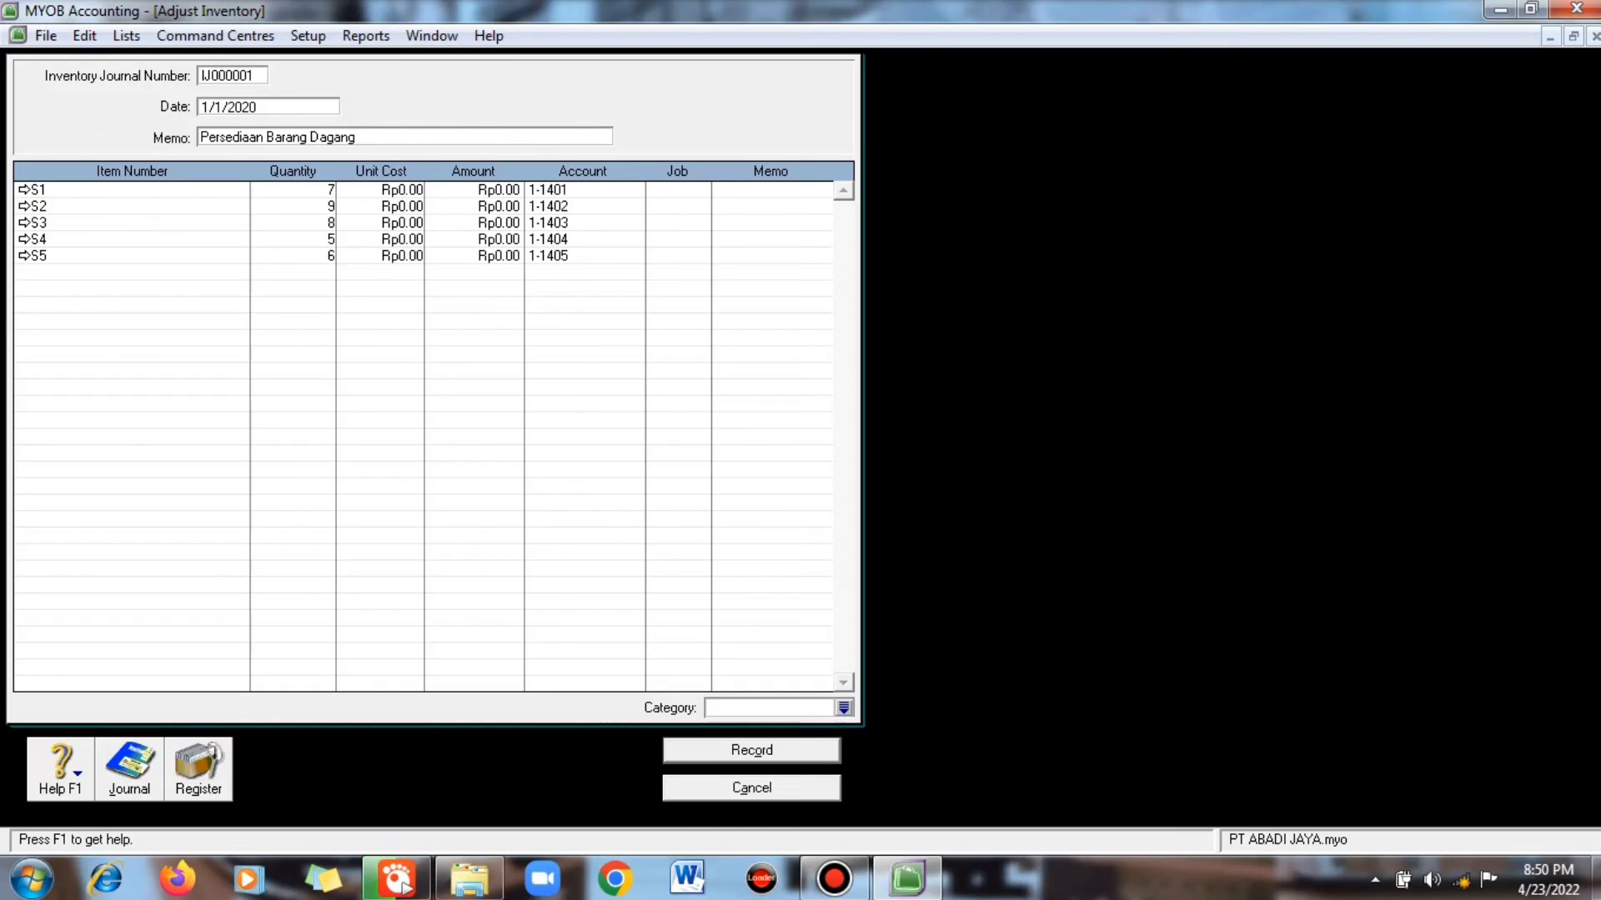
- Enter S1–S5 amounts of 24,500,000, 27,000,000, 32,000,000, 17,500,000 and 21,000,000 in the adjustment grid
click(501, 190)
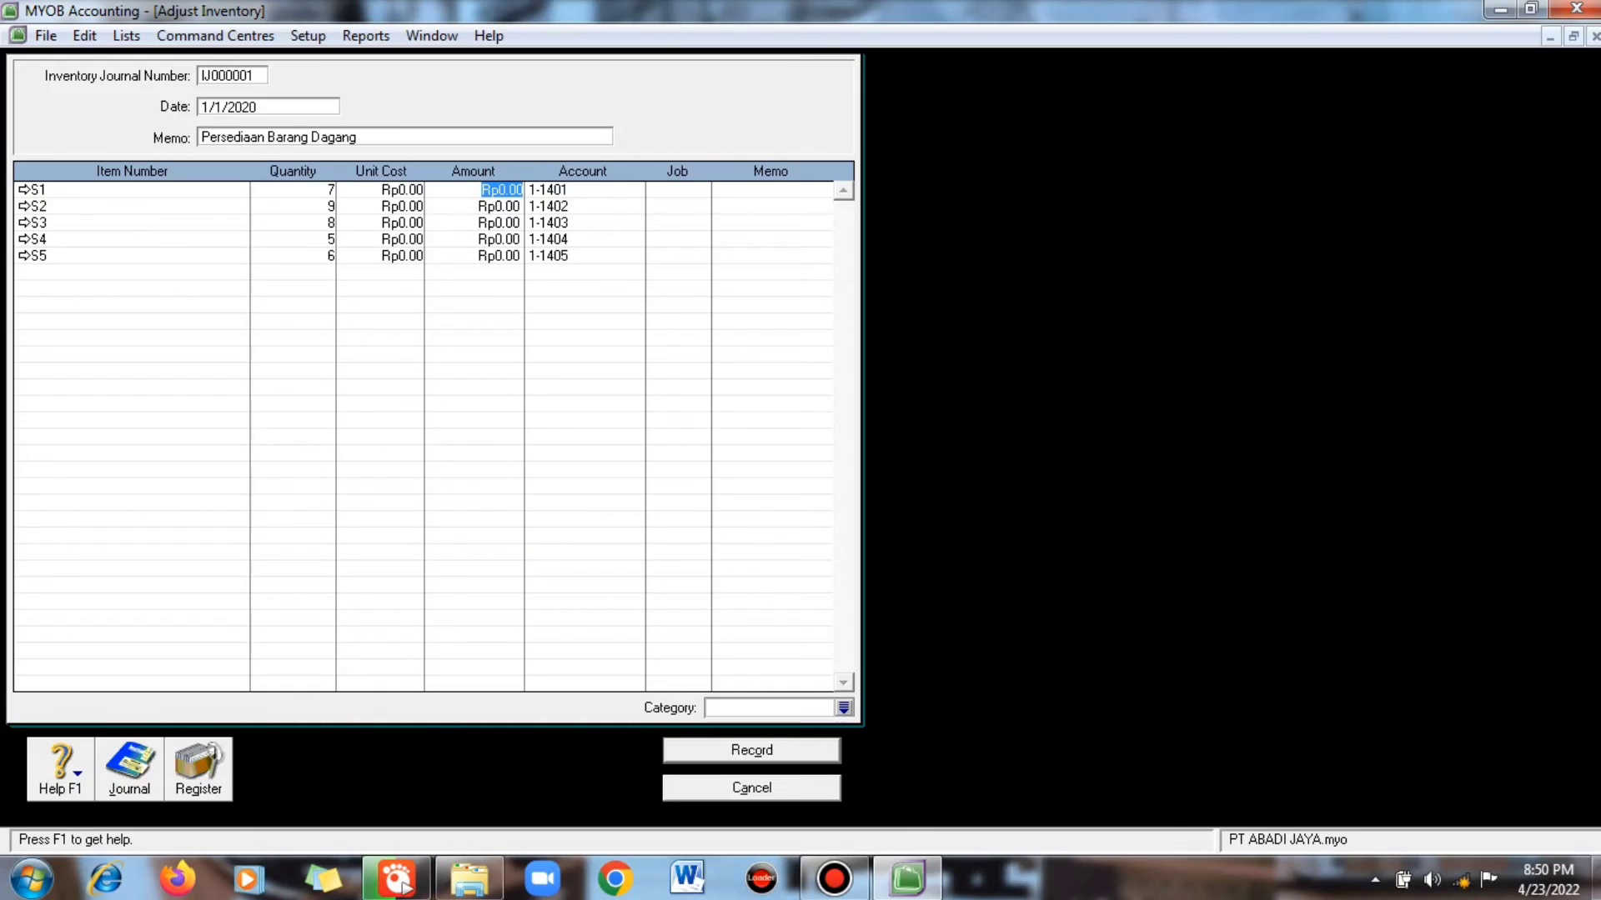
text(24500000)
click(501, 206)
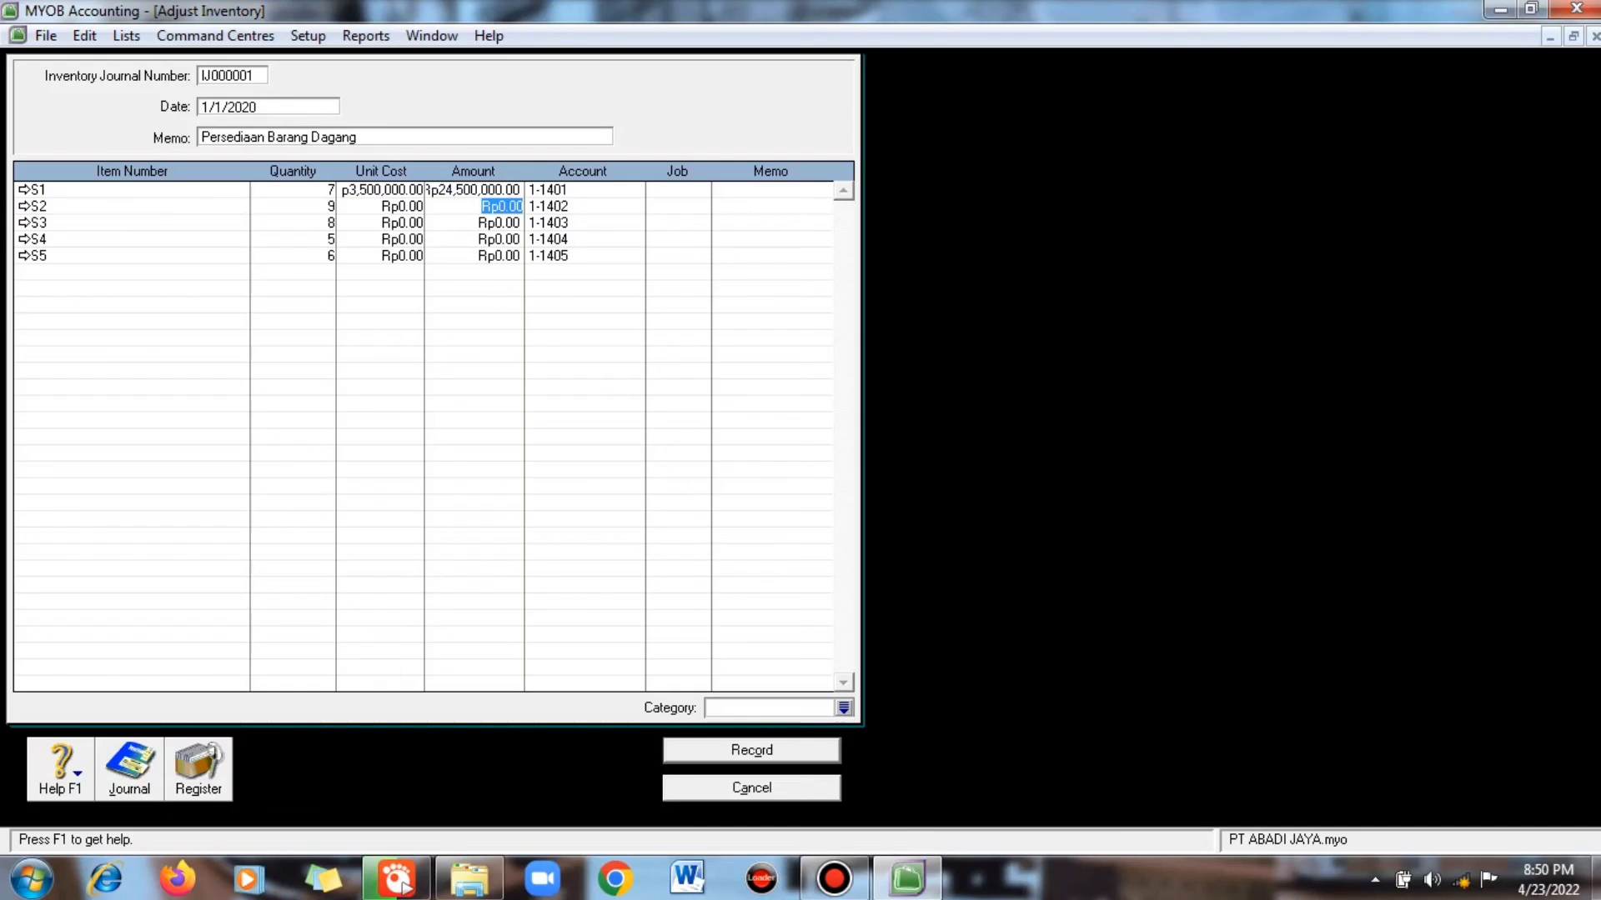
text(27000000)
key(Down)
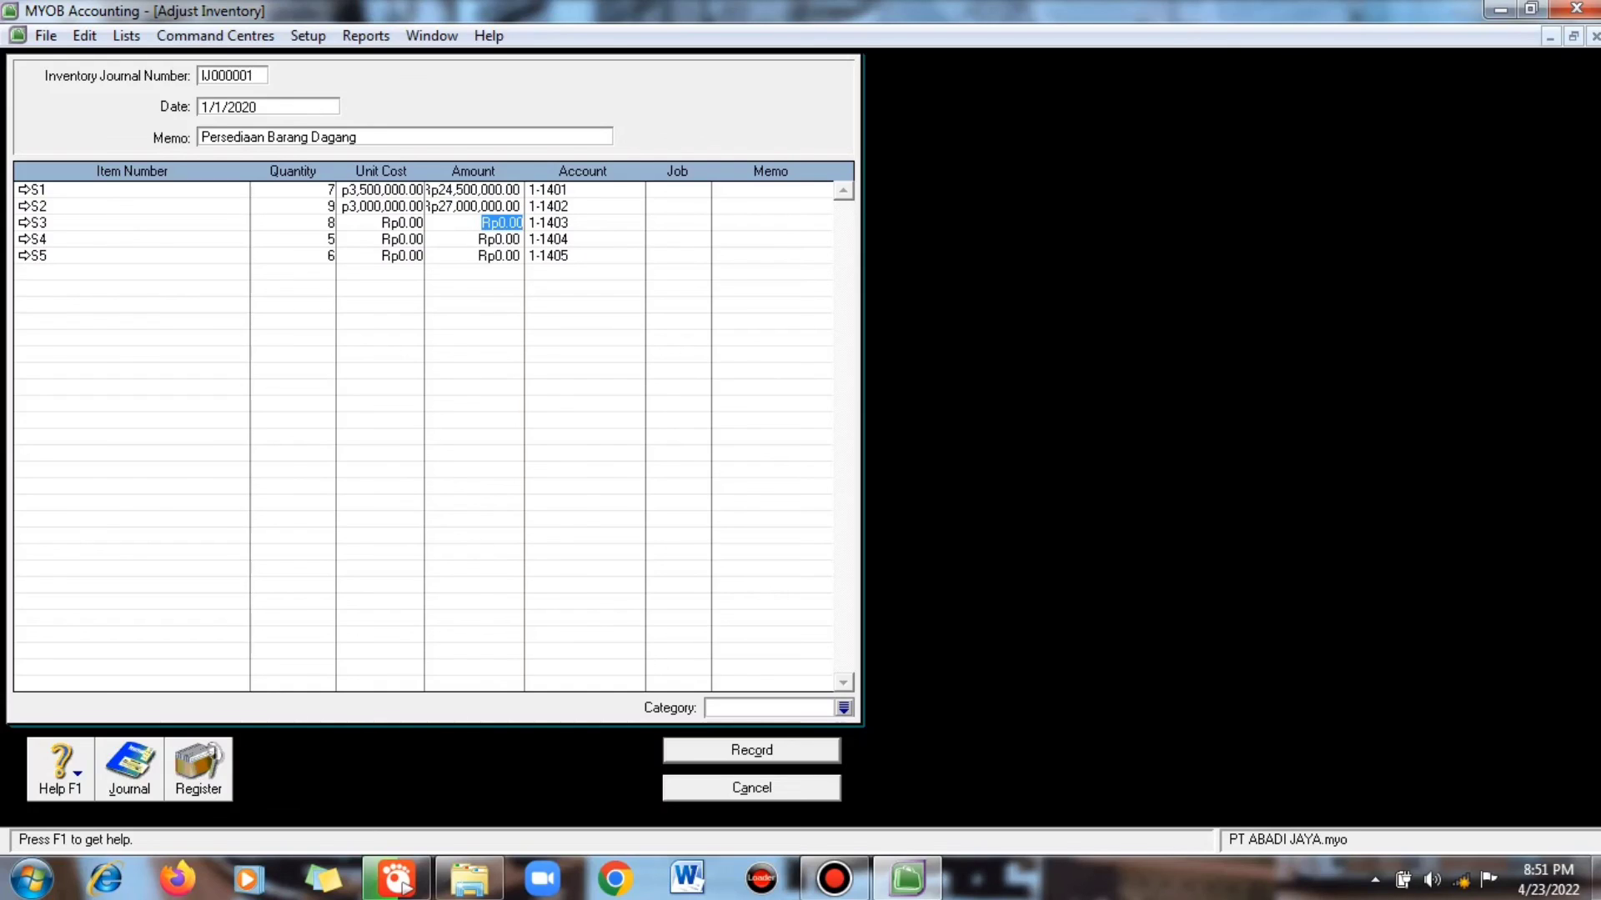
text(32000000)
key(Down)
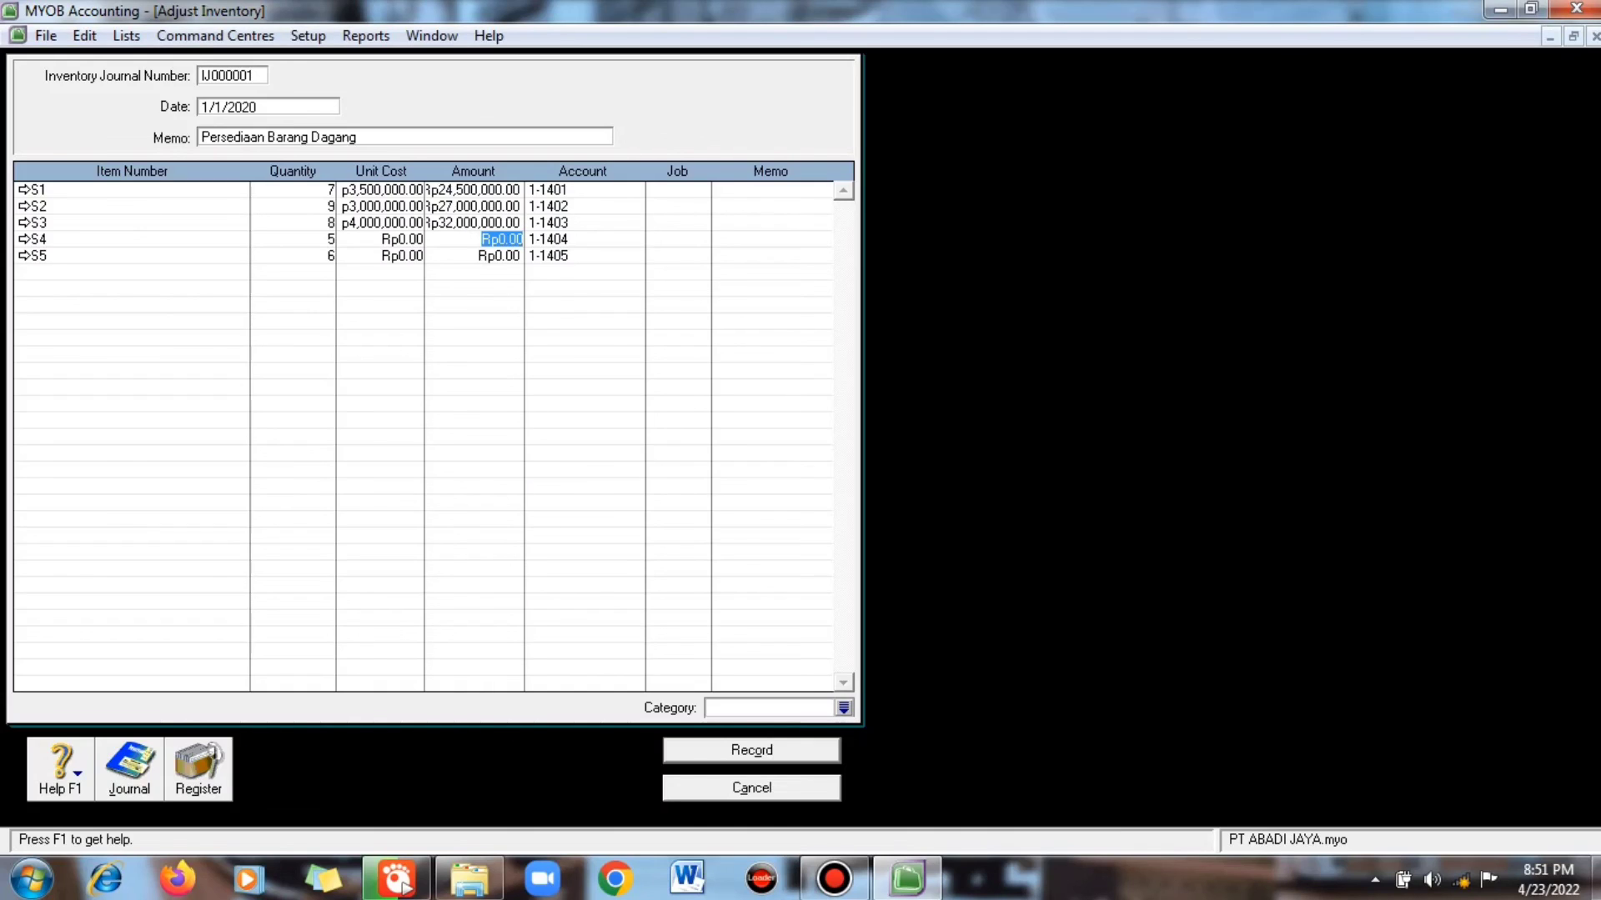
text(17500000)
key(Down)
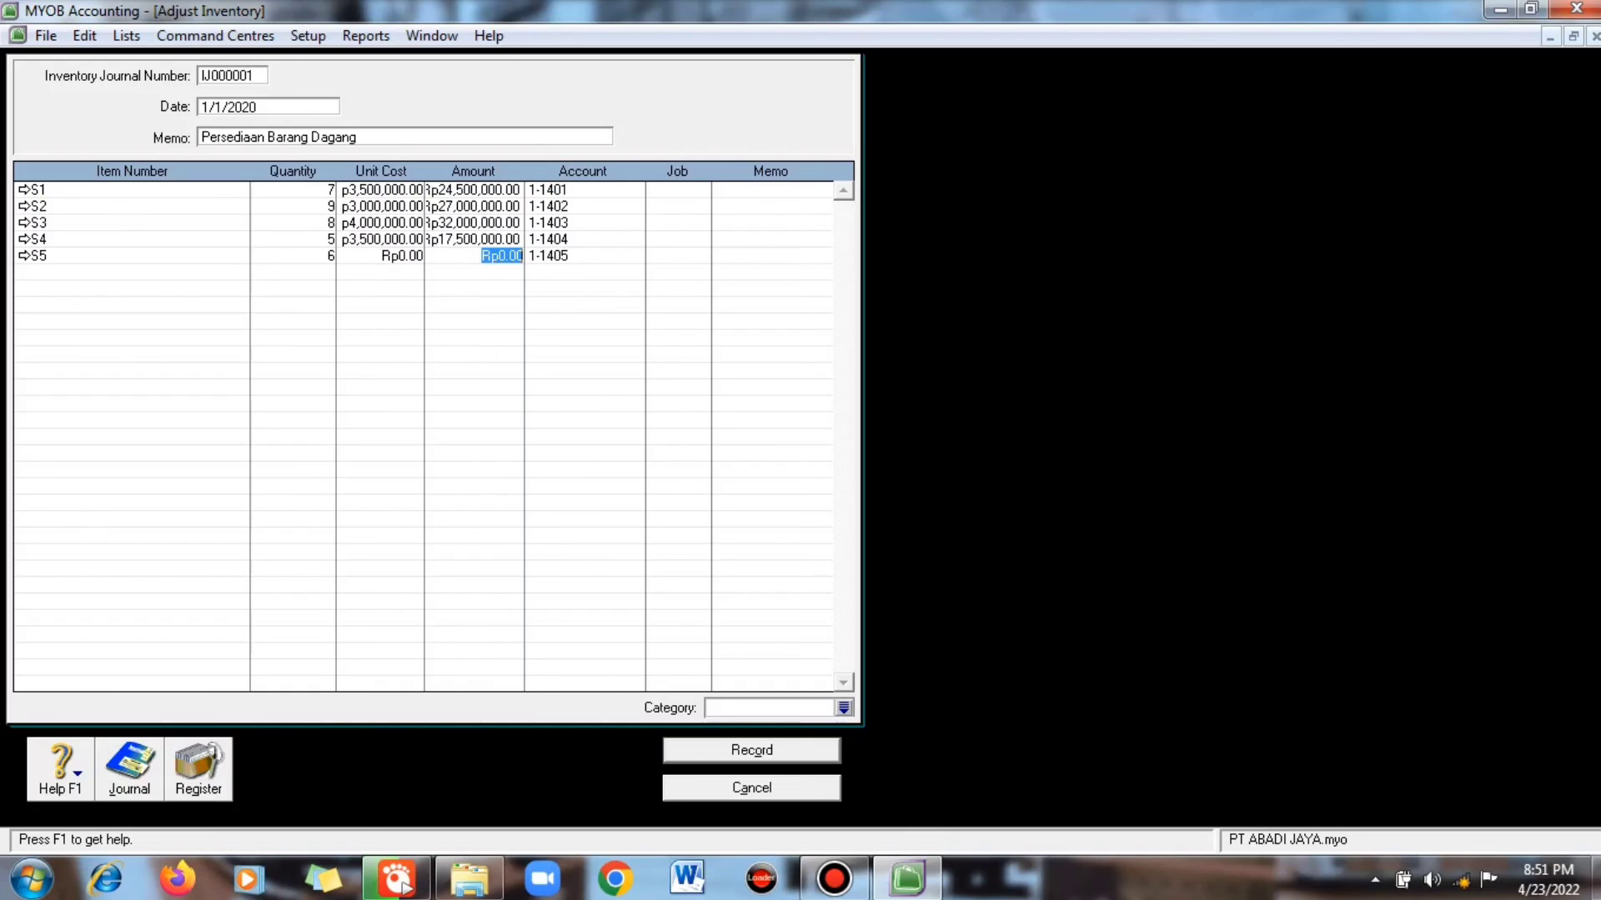
text(21000000)
key(Up)
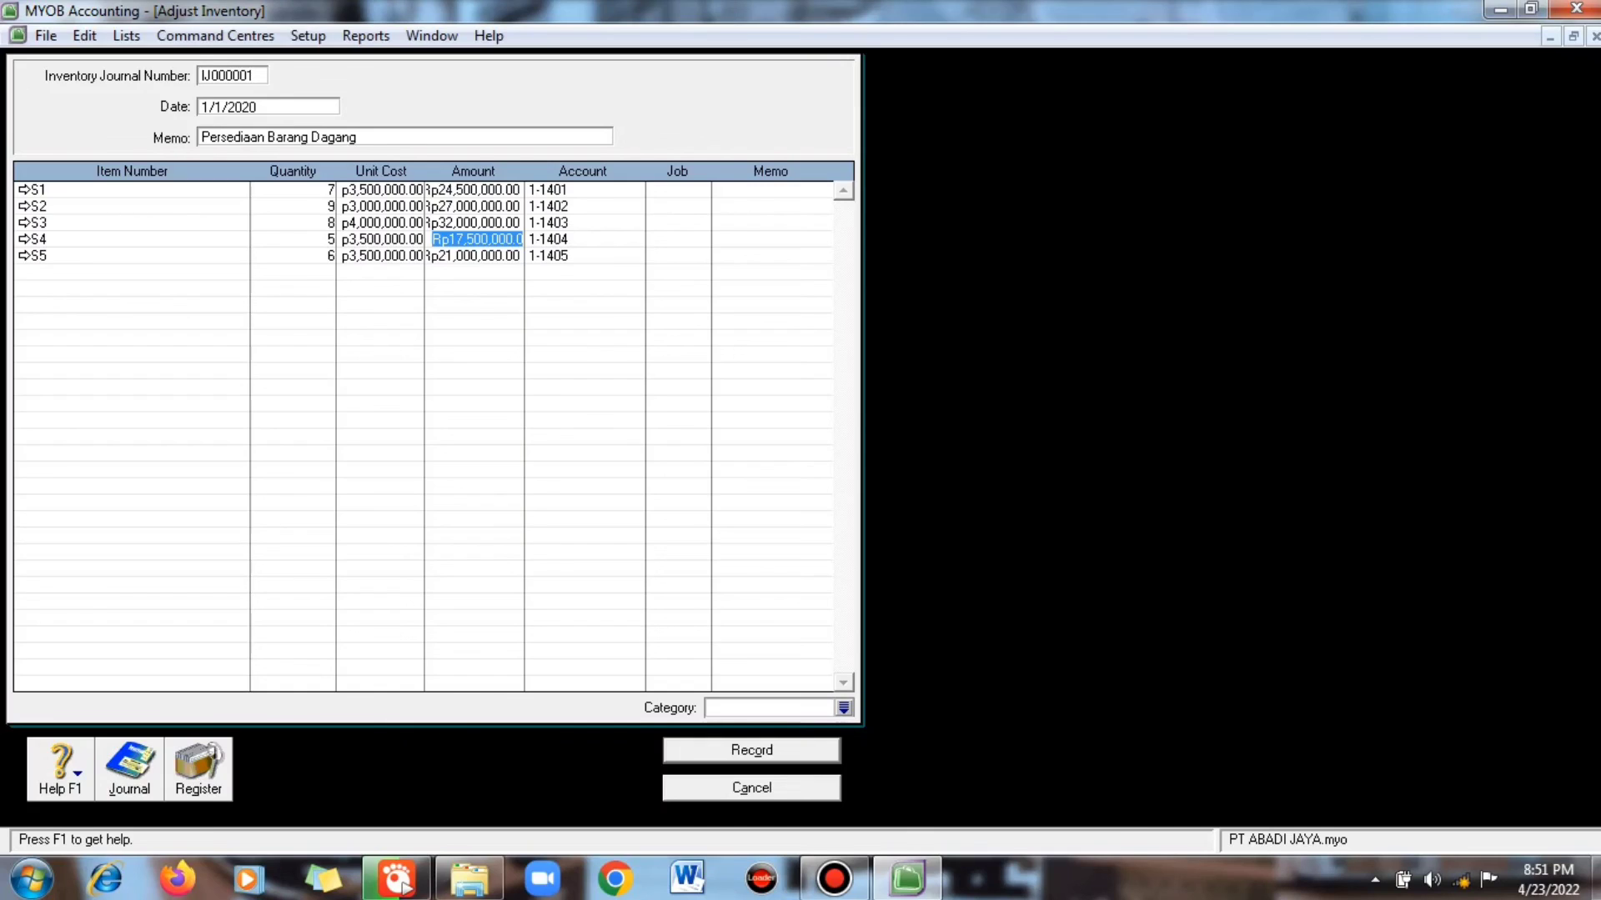
key(Down)
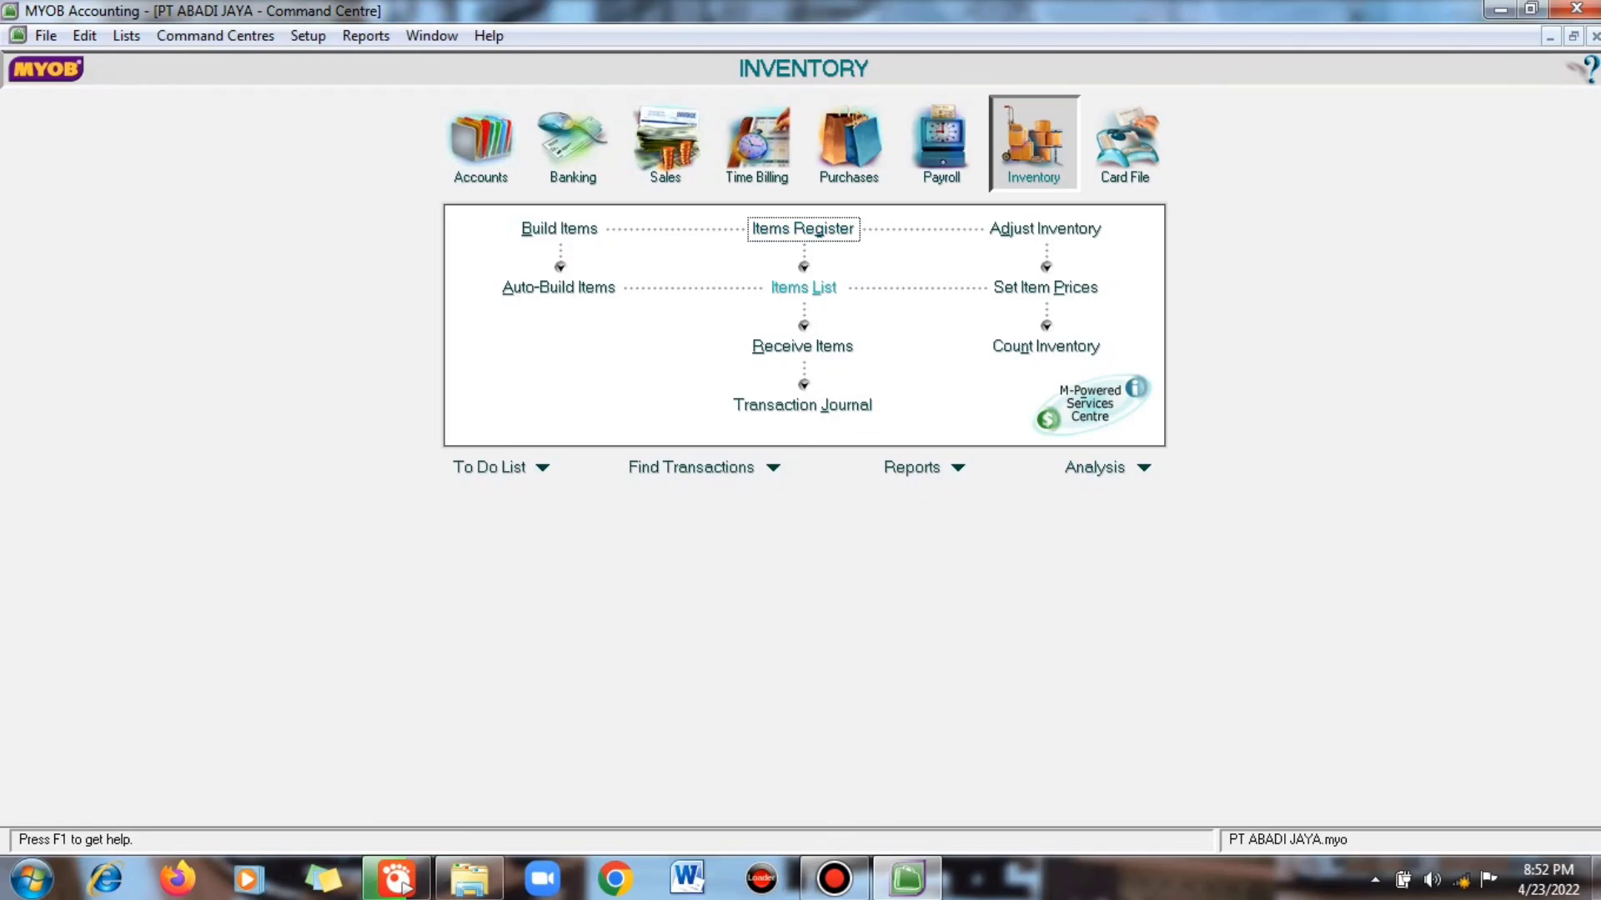
click(803, 287)
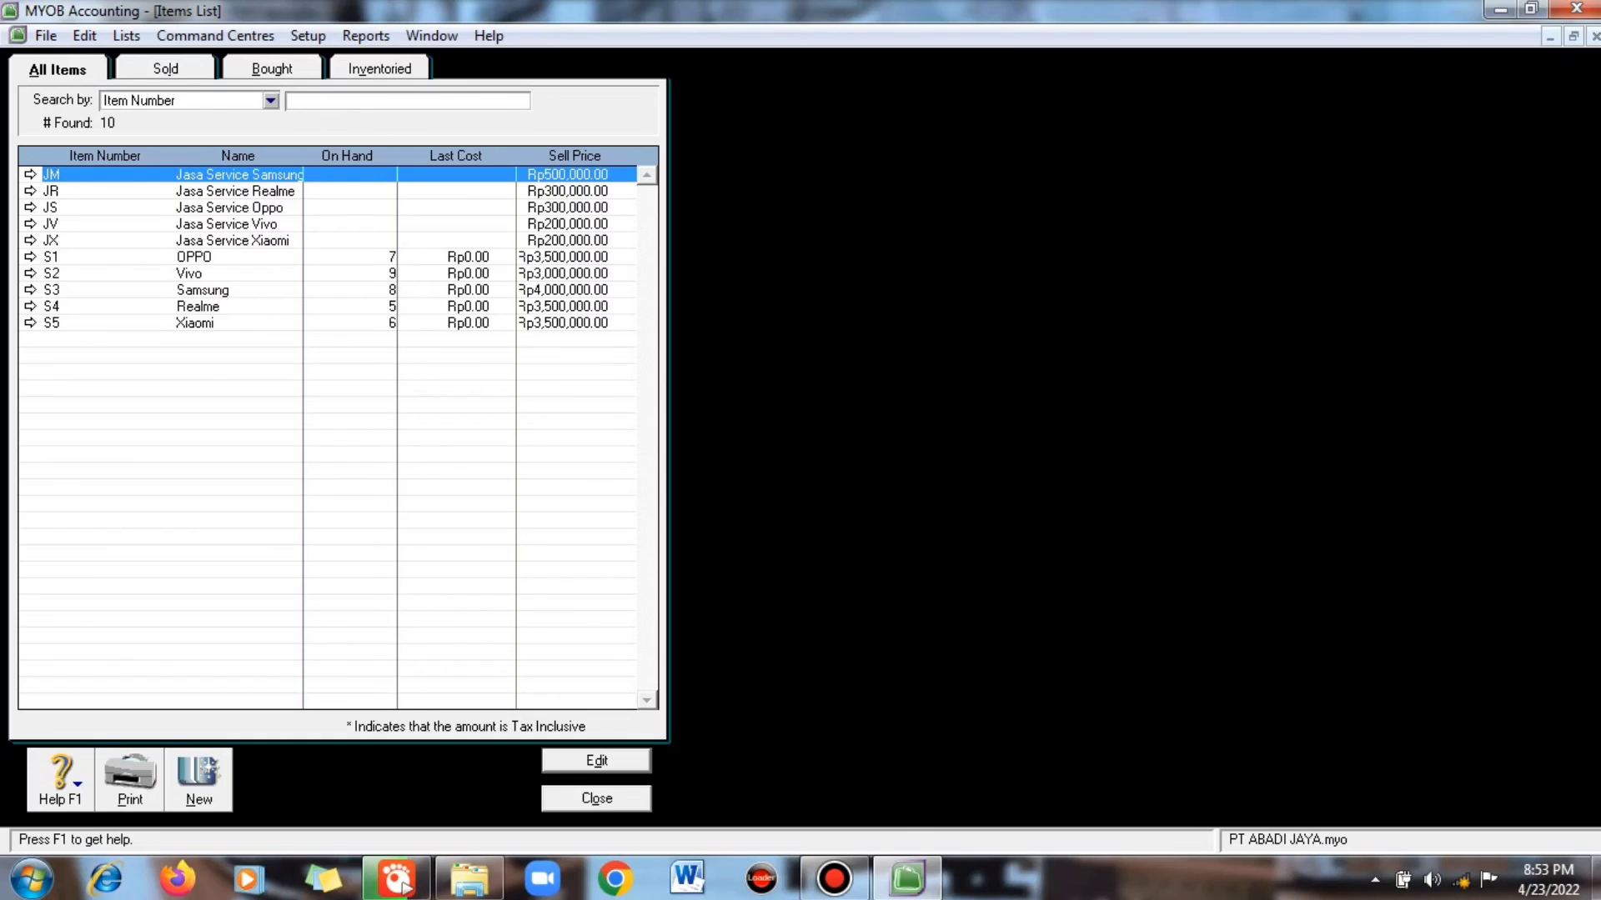
key(Escape)
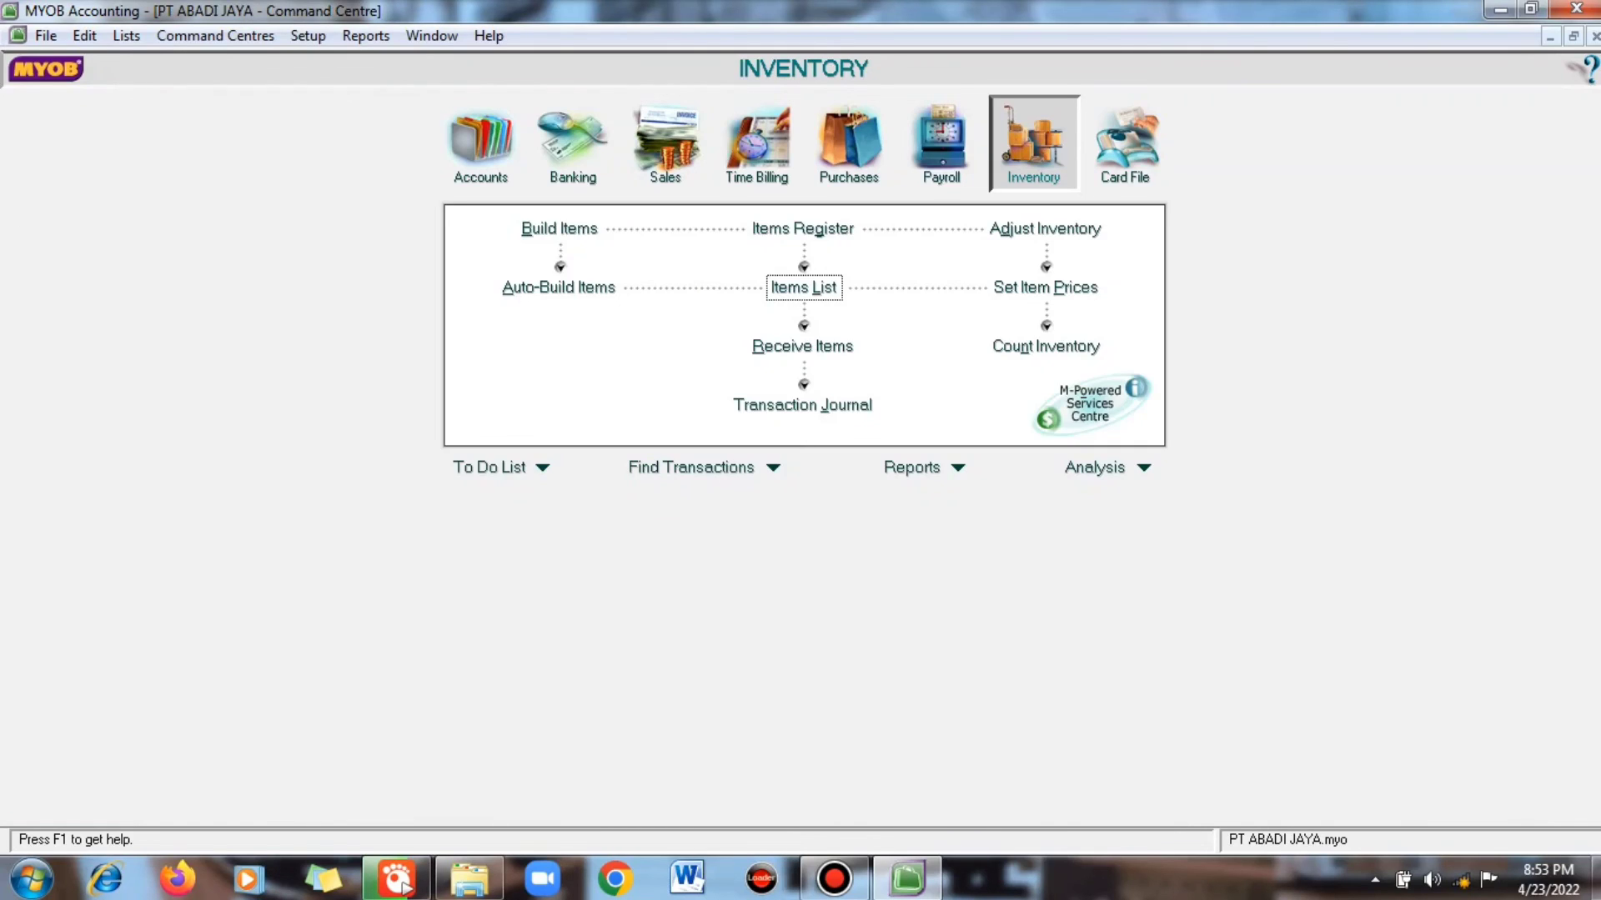